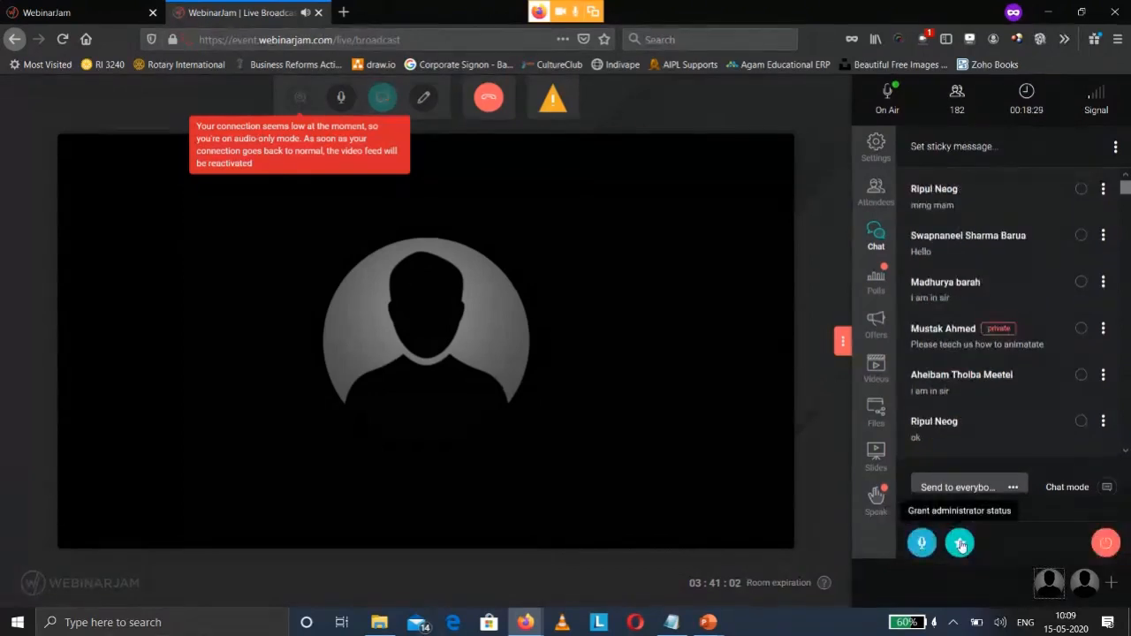
- Grant administrator status to the other presenter in the live webinar room
left_click(961, 544)
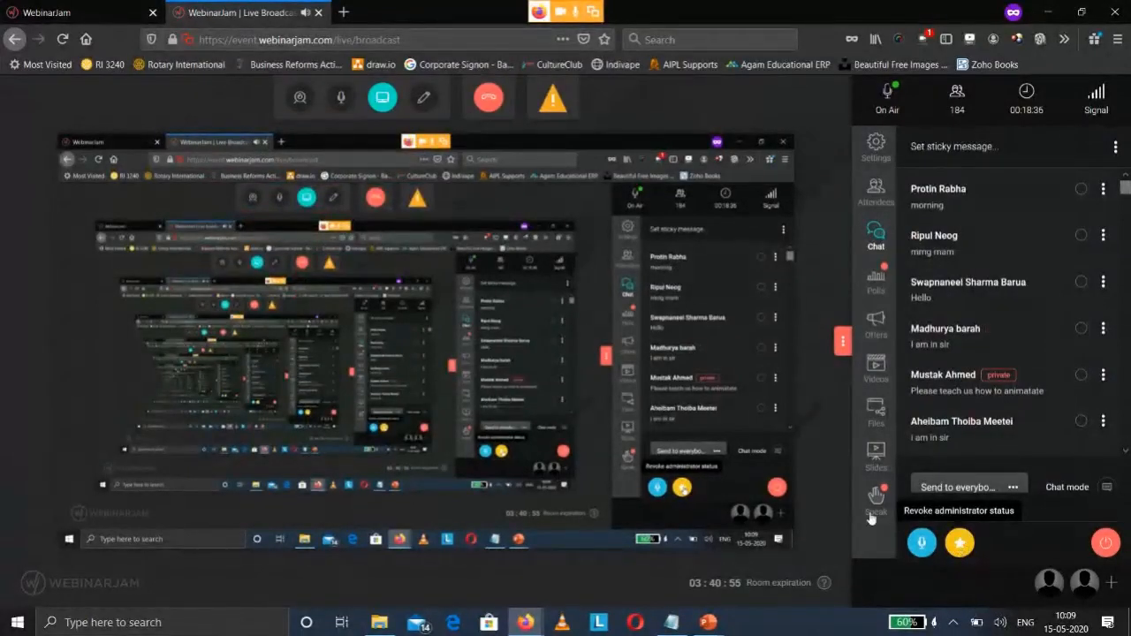
left_click(344, 102)
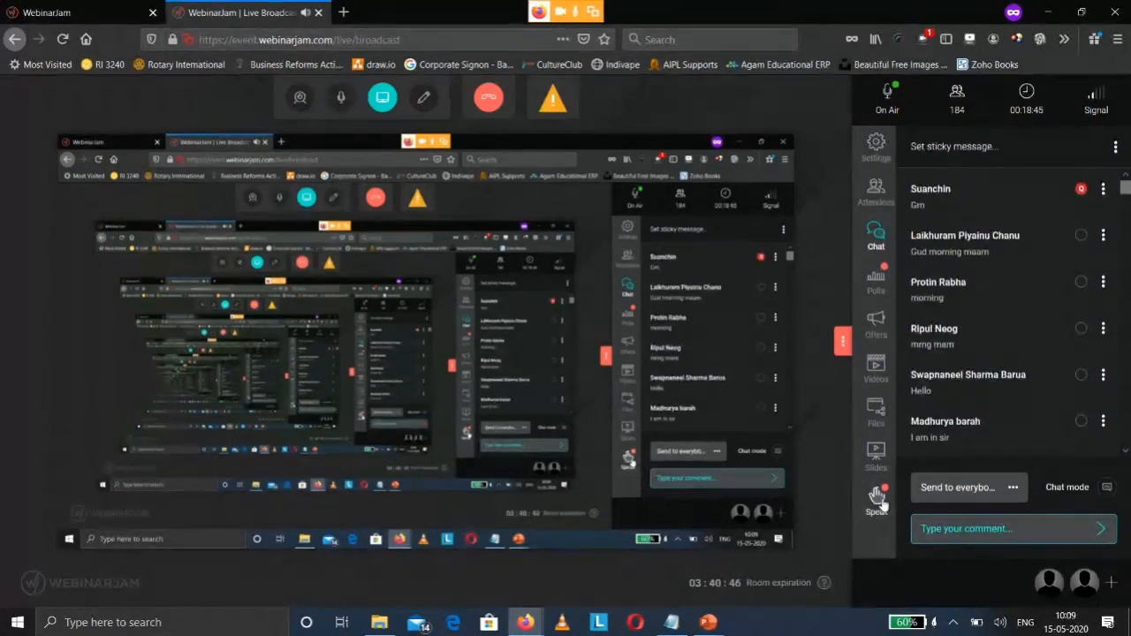
- Deny all pending attendee requests to speak and return to the webinar chat
left_click(875, 500)
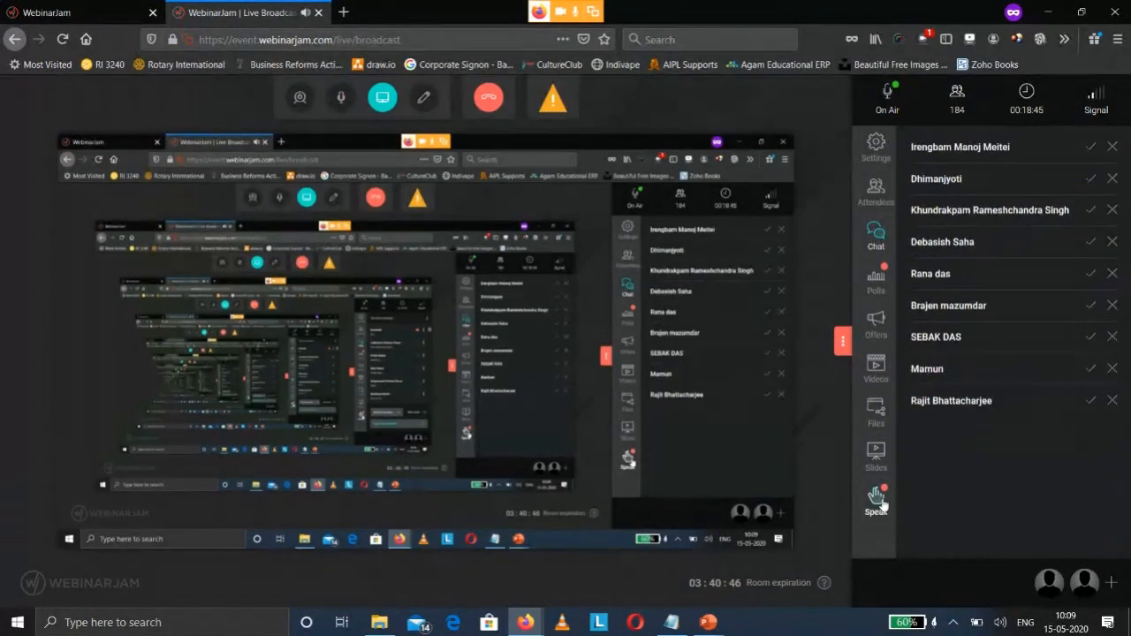
left_click(1113, 146)
left_click(1113, 147)
left_click(1113, 147)
left_click(1112, 147)
left_click(1113, 147)
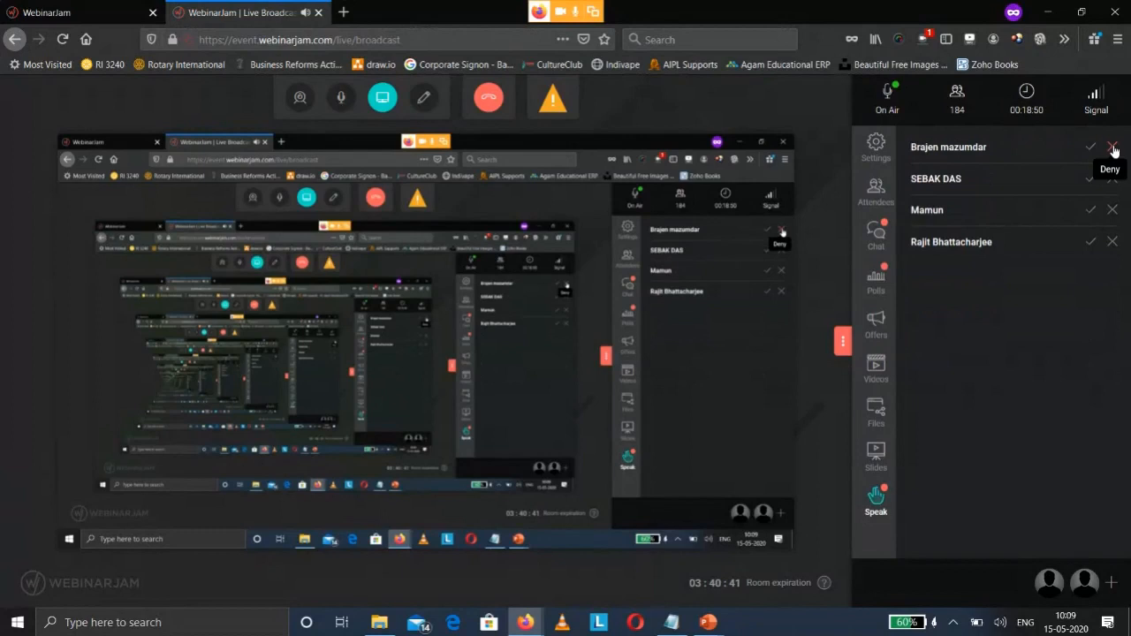
left_click(1113, 147)
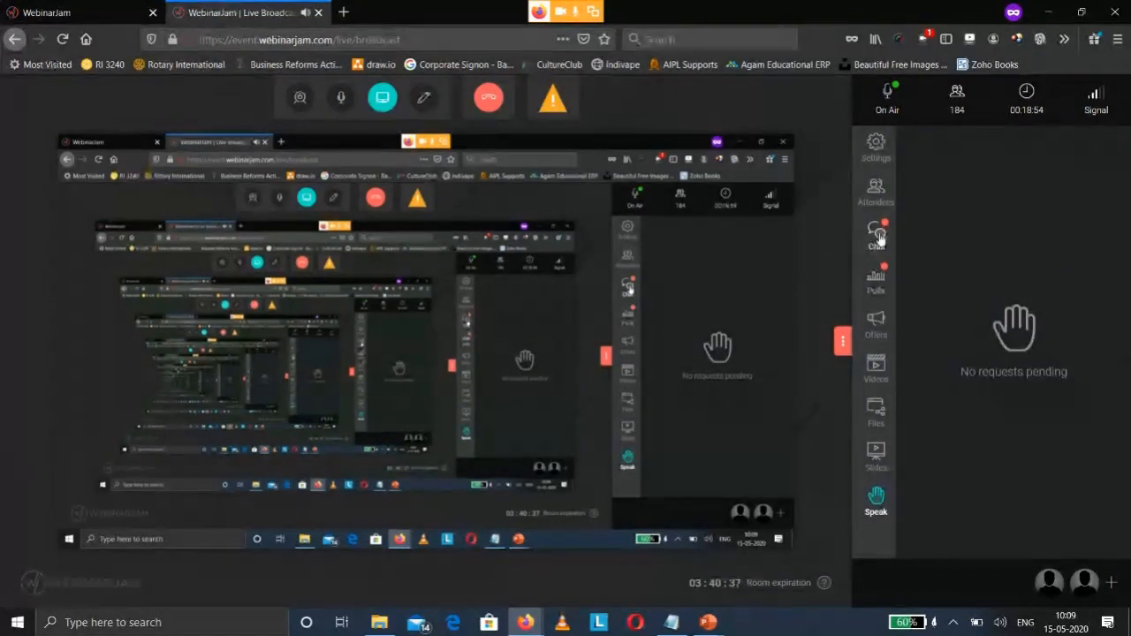
left_click(878, 237)
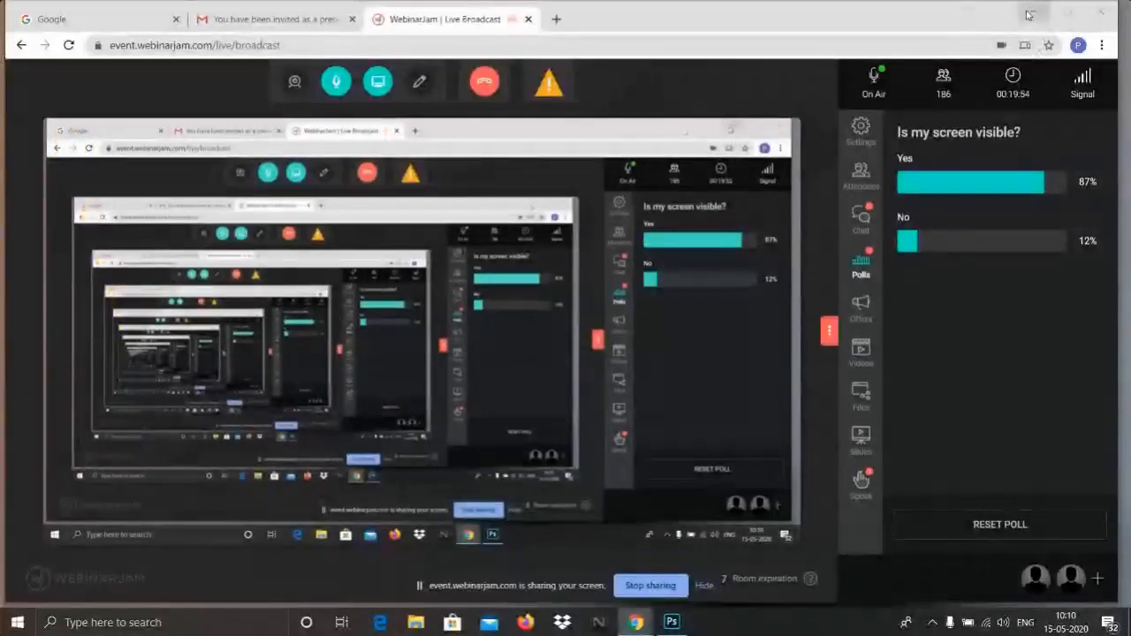
- Minimize the webinar browser window on the shared screen and open the intro folder from the desktop
left_click(1032, 12)
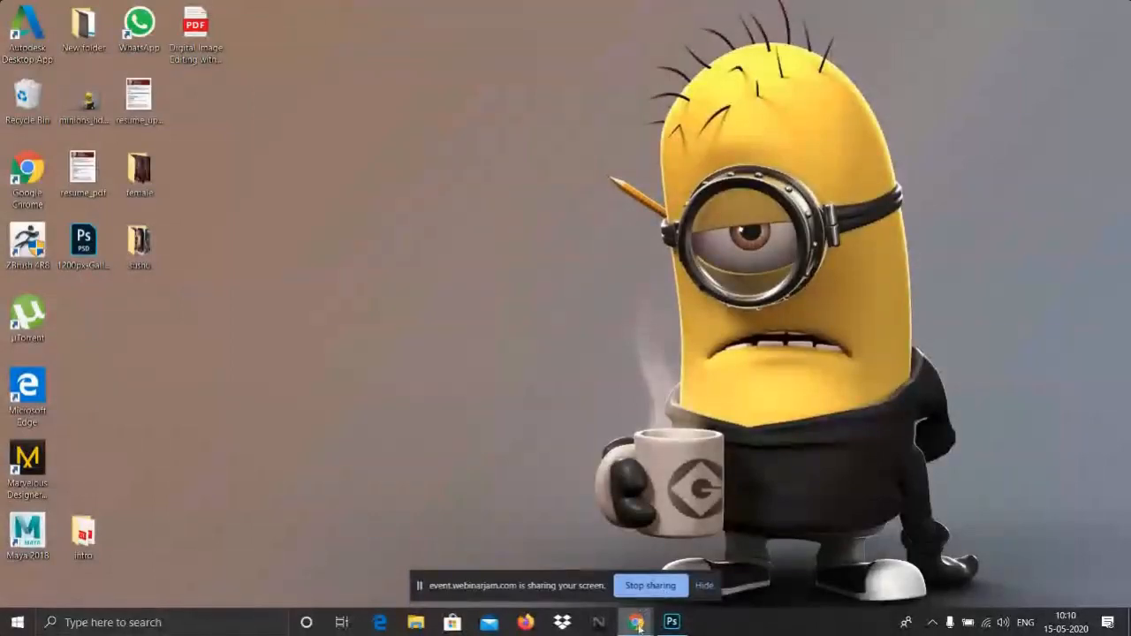
mouse_move(636, 622)
left_click(576, 552)
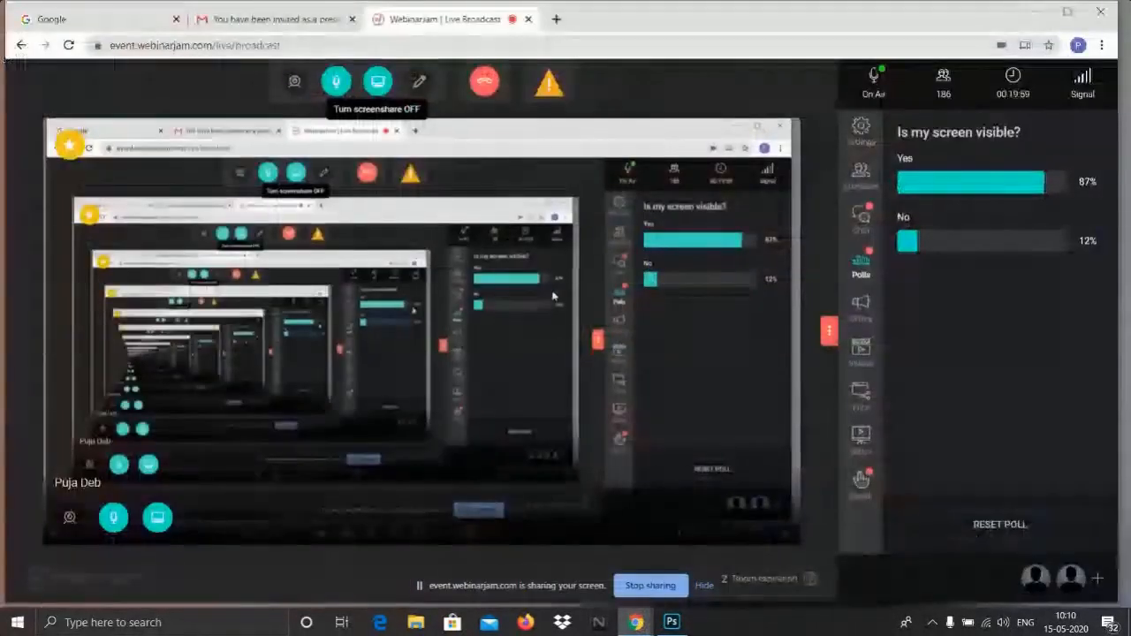
left_click(378, 87)
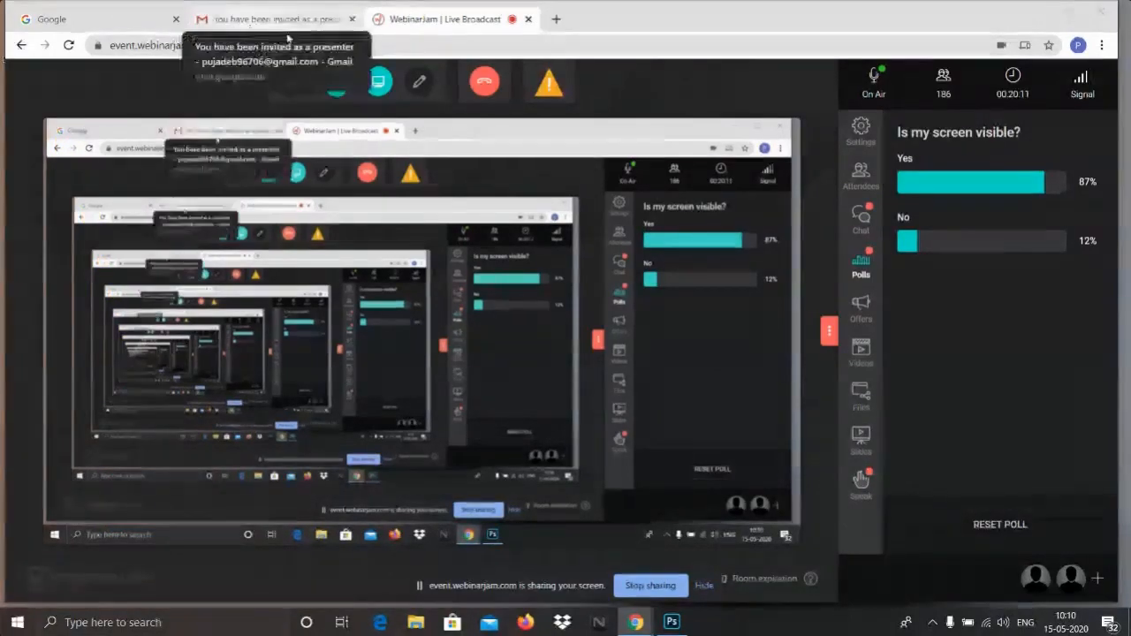
left_click(1031, 12)
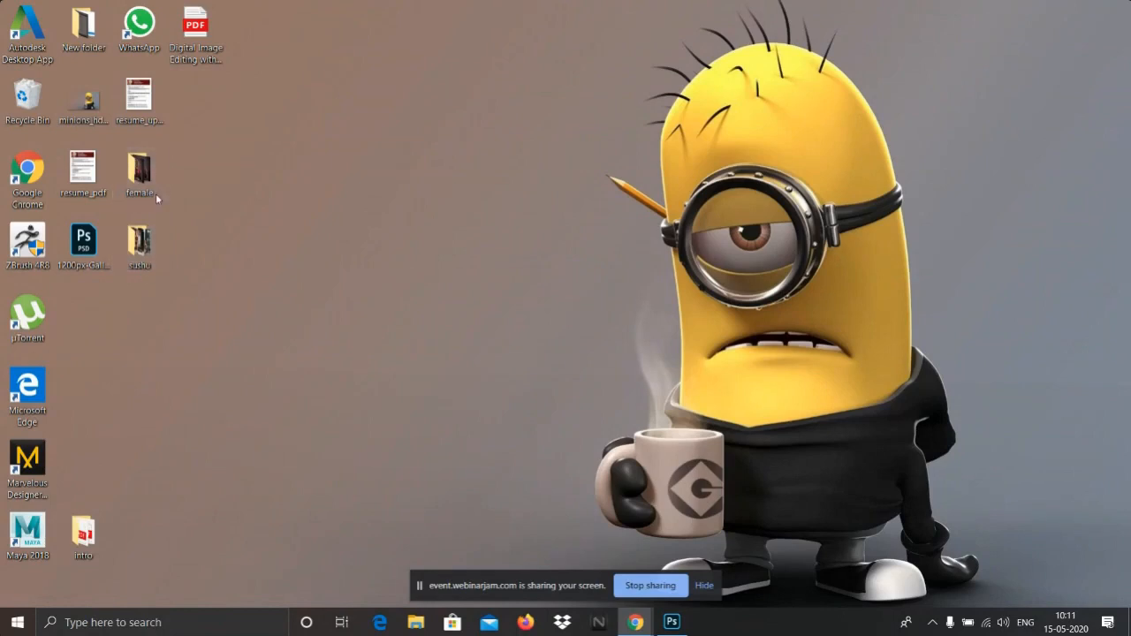
double_click(83, 539)
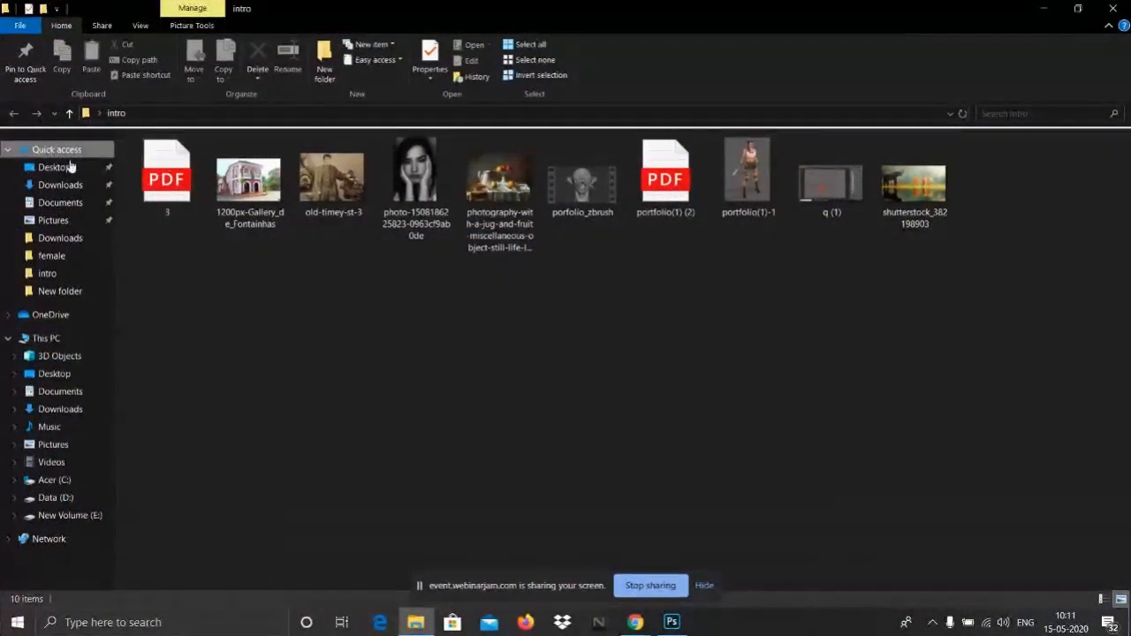
- Check the live broadcast page in Chrome and return to the intro folder
left_click(631, 622)
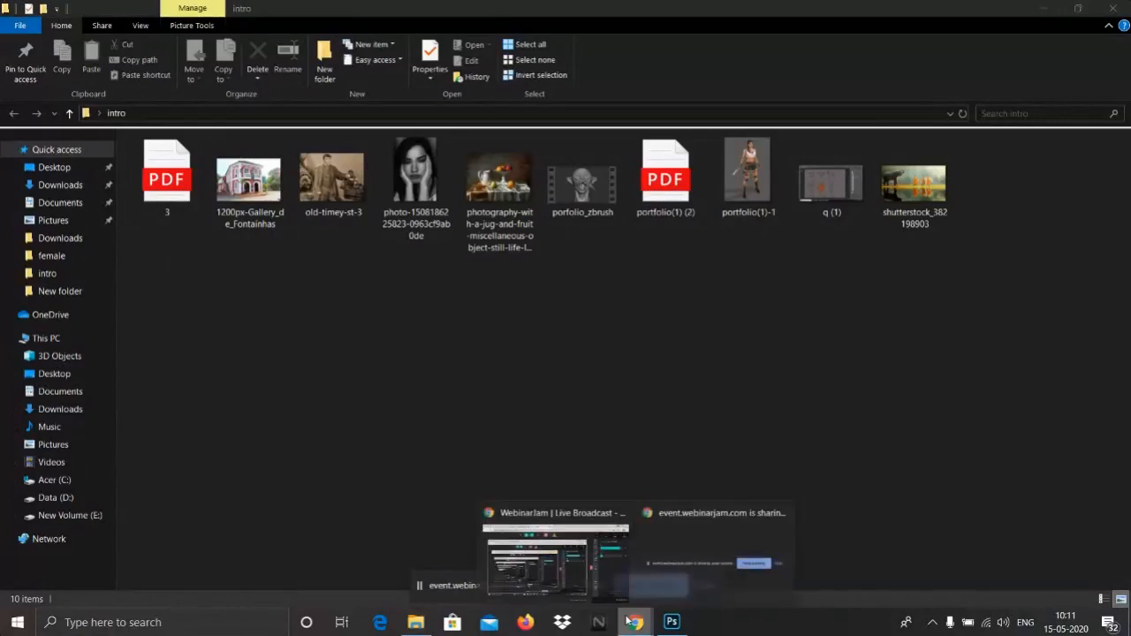
left_click(541, 545)
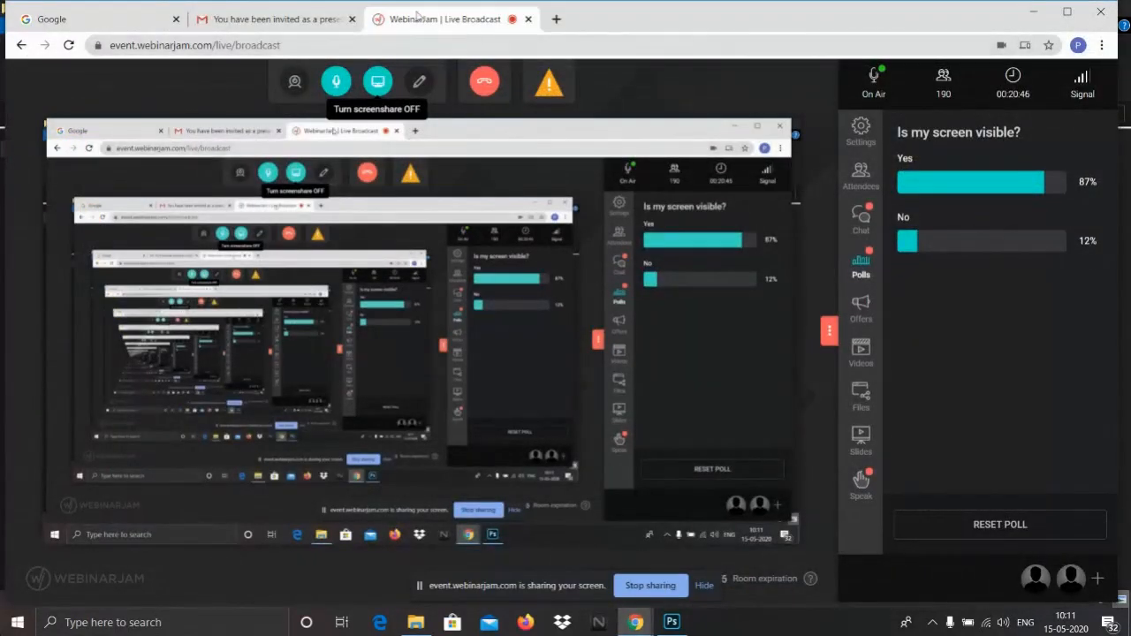
left_click(1028, 10)
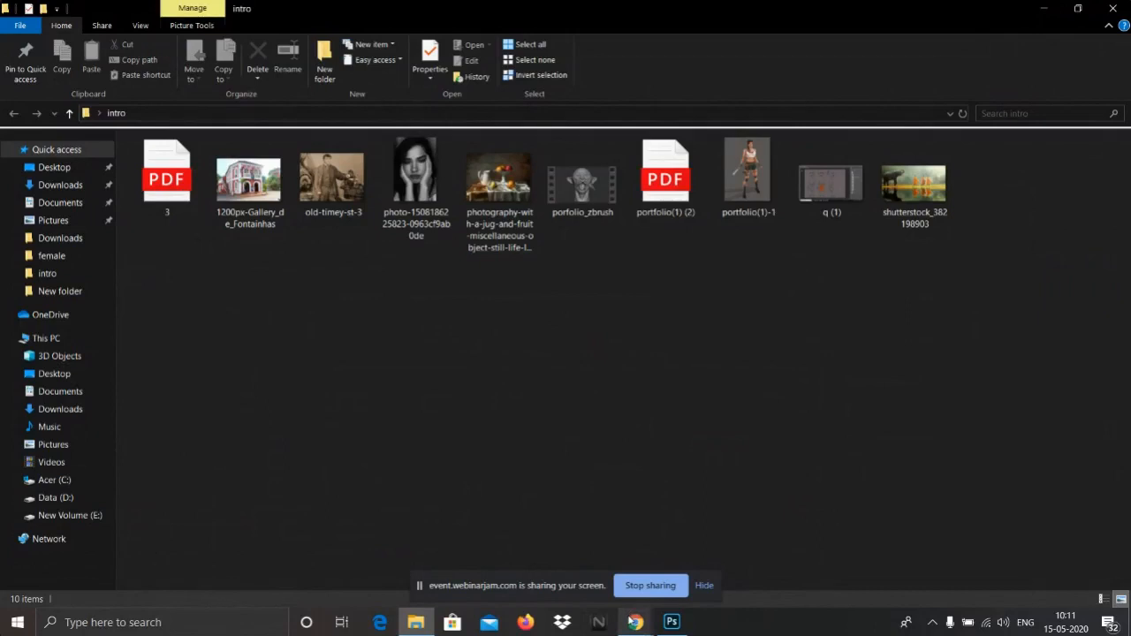
mouse_move(633, 621)
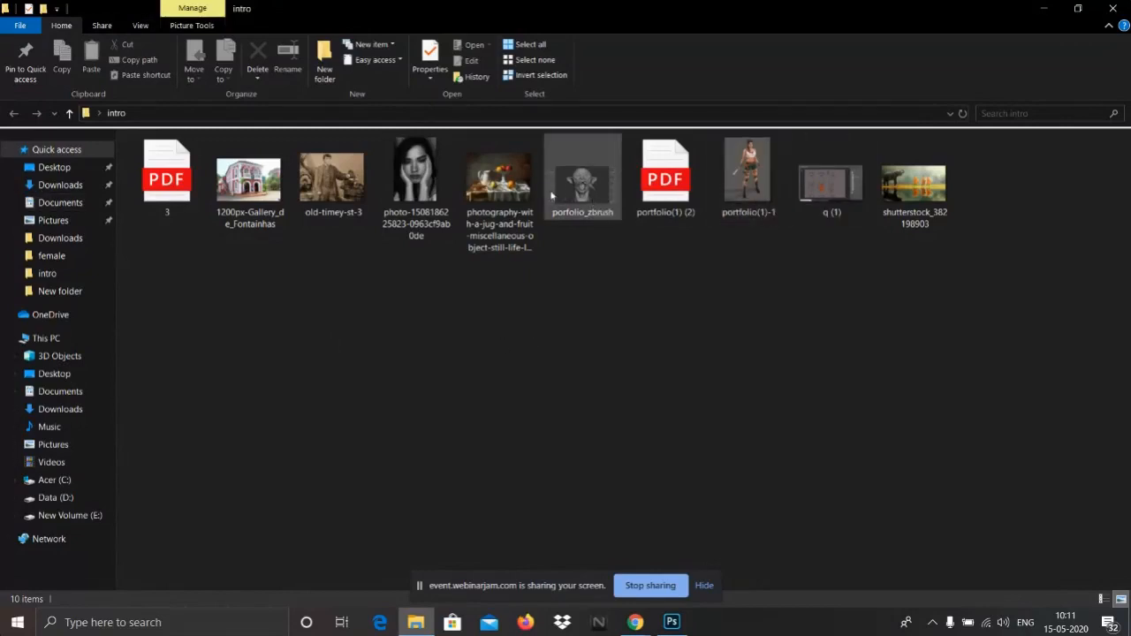
- Play the porfolio_zbrush video from the intro folder, exit full screen and close the player
mouse_move(571, 195)
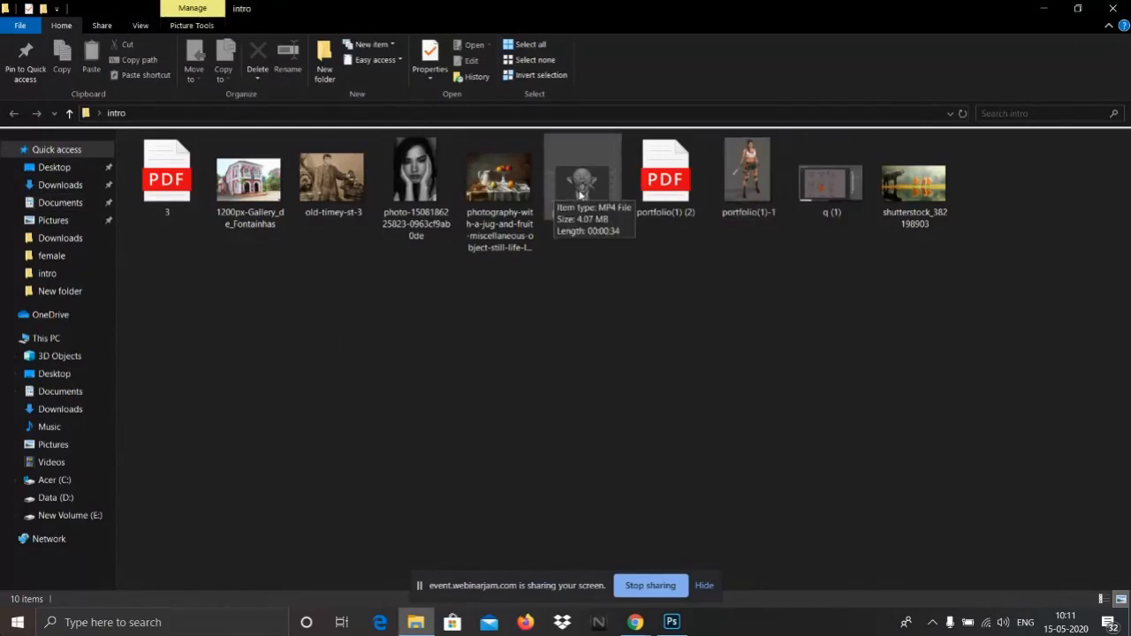
double_click(583, 181)
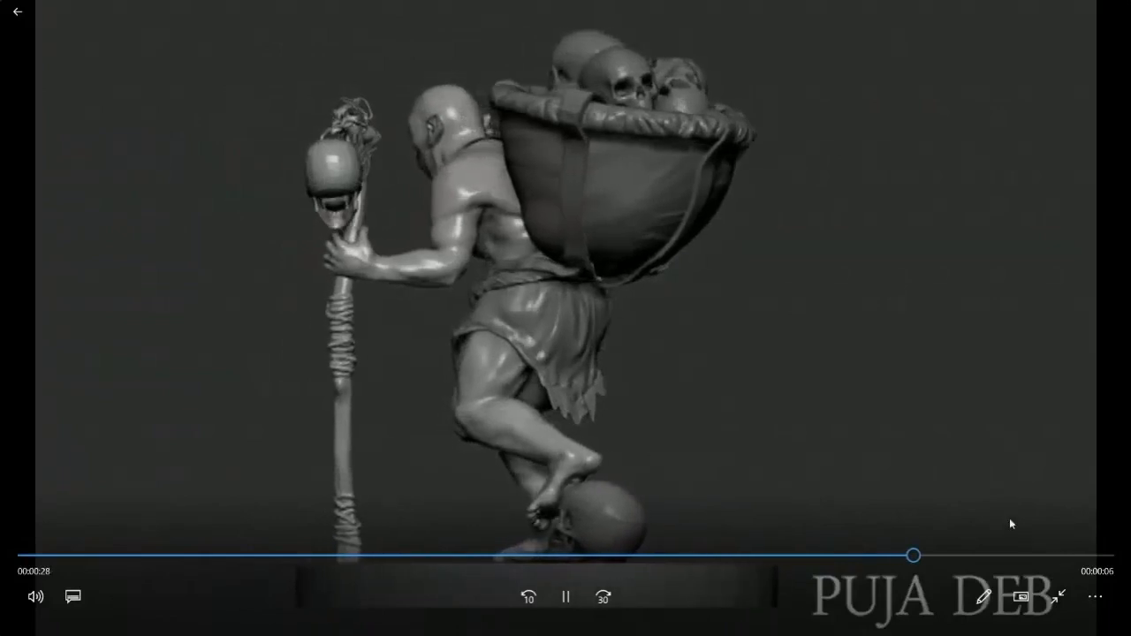
left_click(1065, 600)
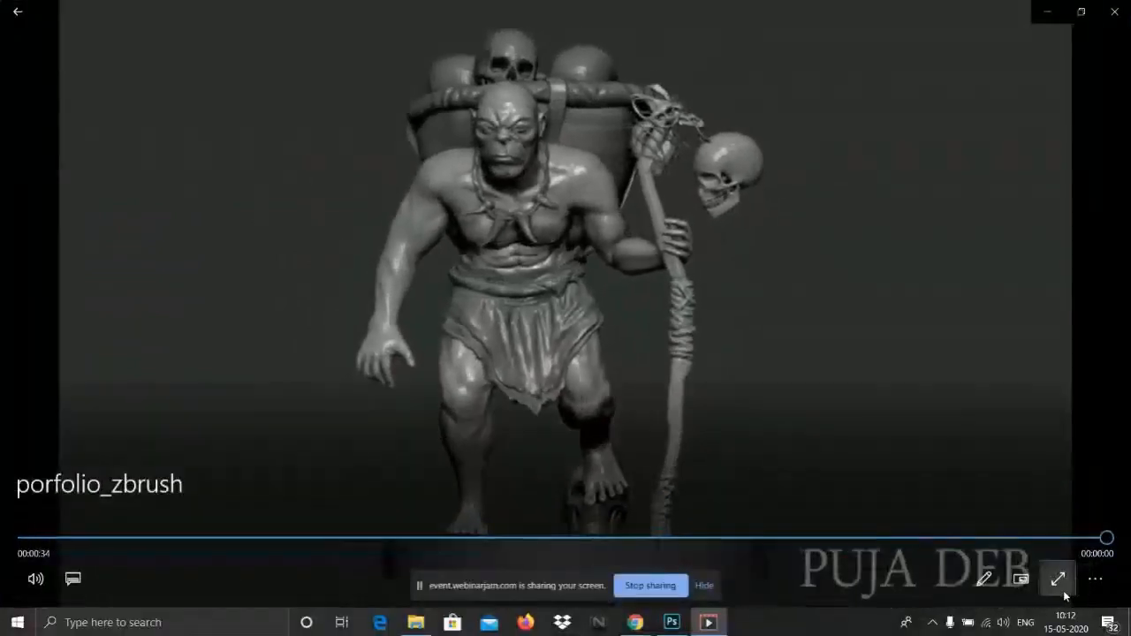
left_click(1115, 12)
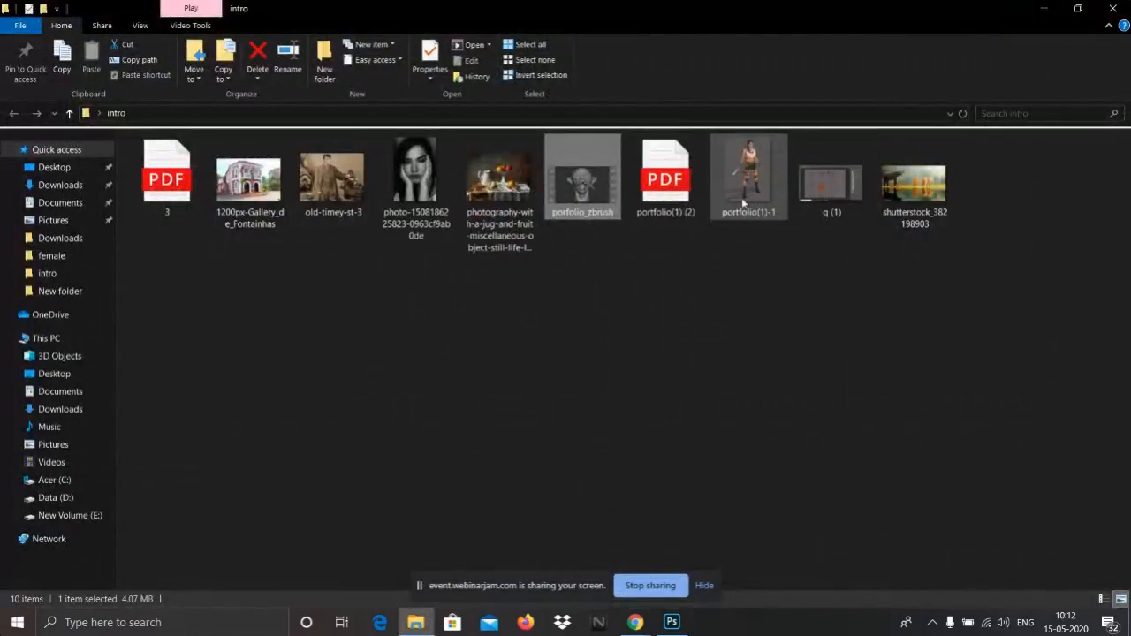
- Open portfolio(1) (2).pdf from the intro folder and look over the full-length female character painting on page 1
double_click(653, 187)
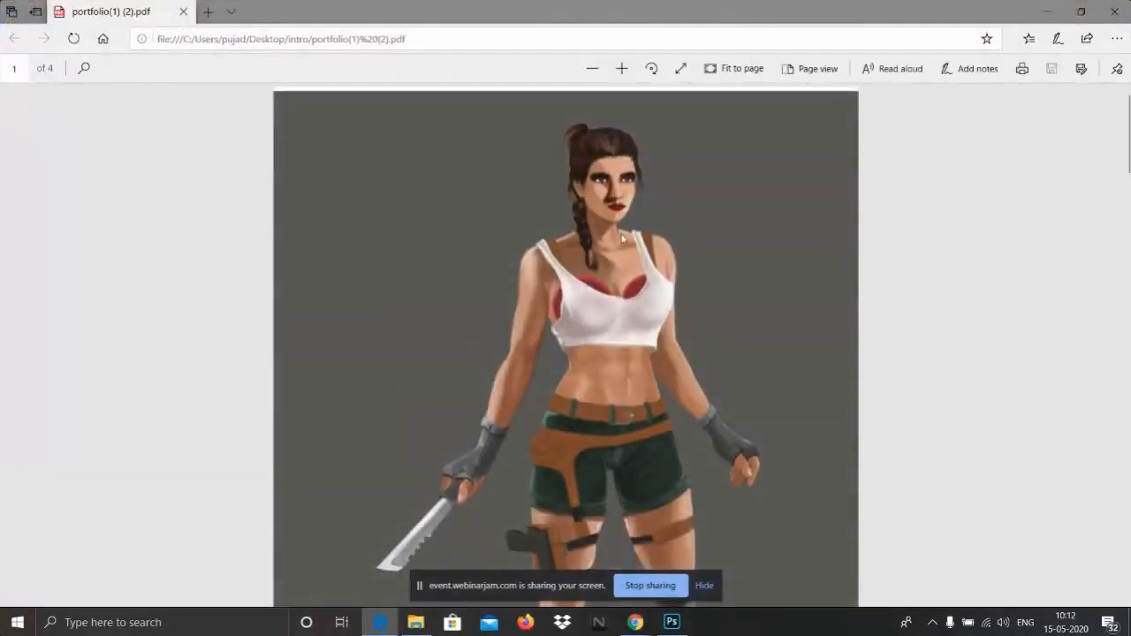
scroll(633, 237, "down", 2)
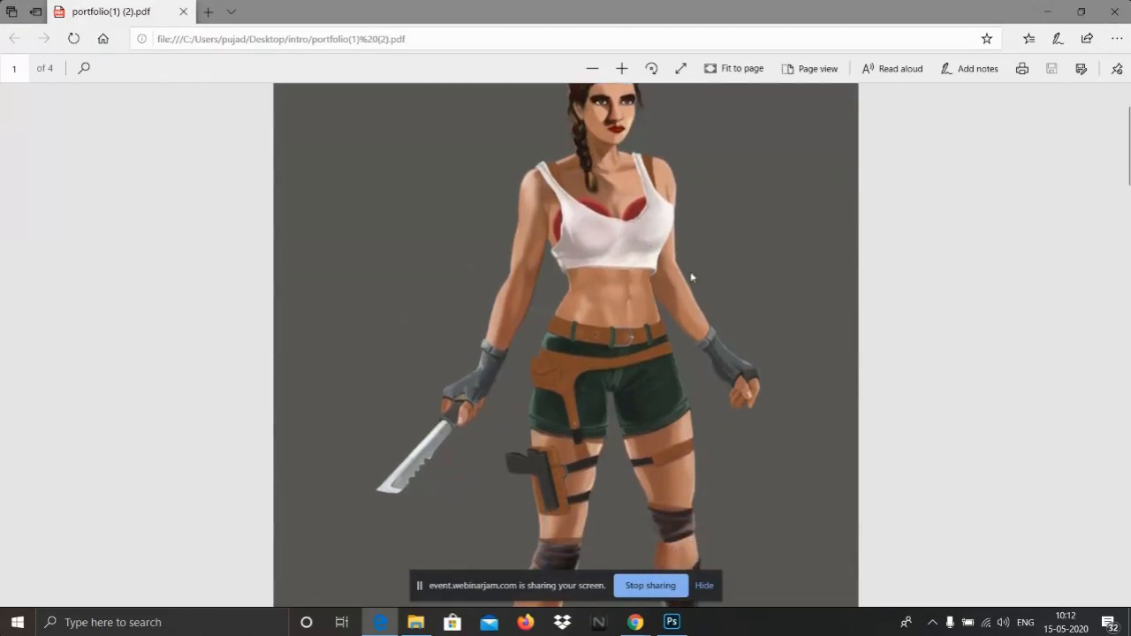
scroll(687, 252, "down", 1)
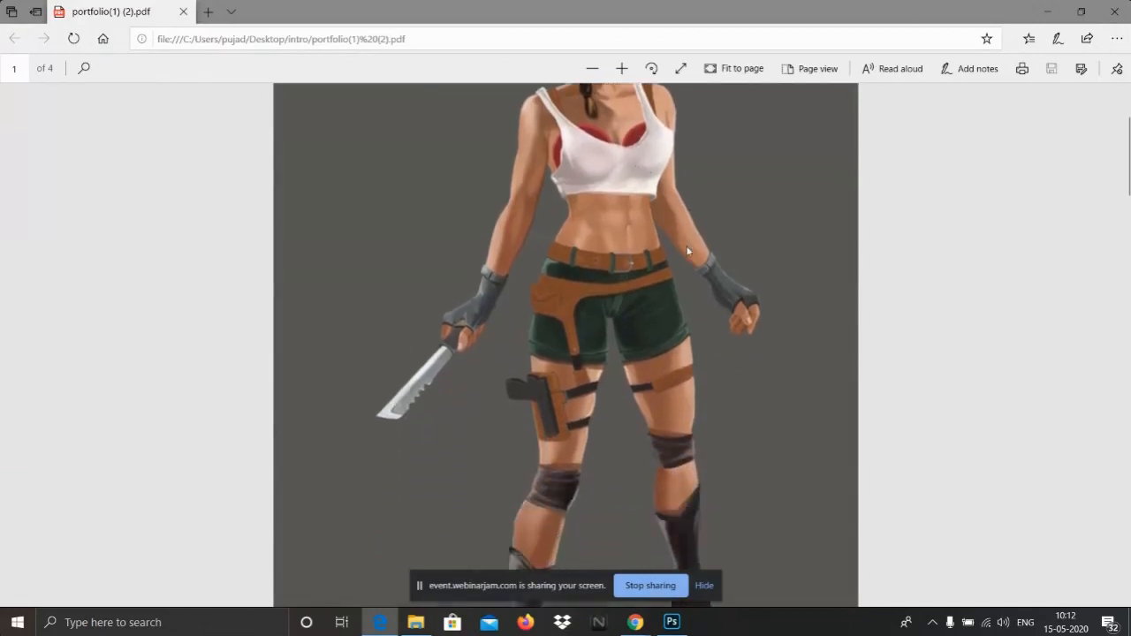
scroll(688, 252, "up", 1)
scroll(687, 252, "up", 2)
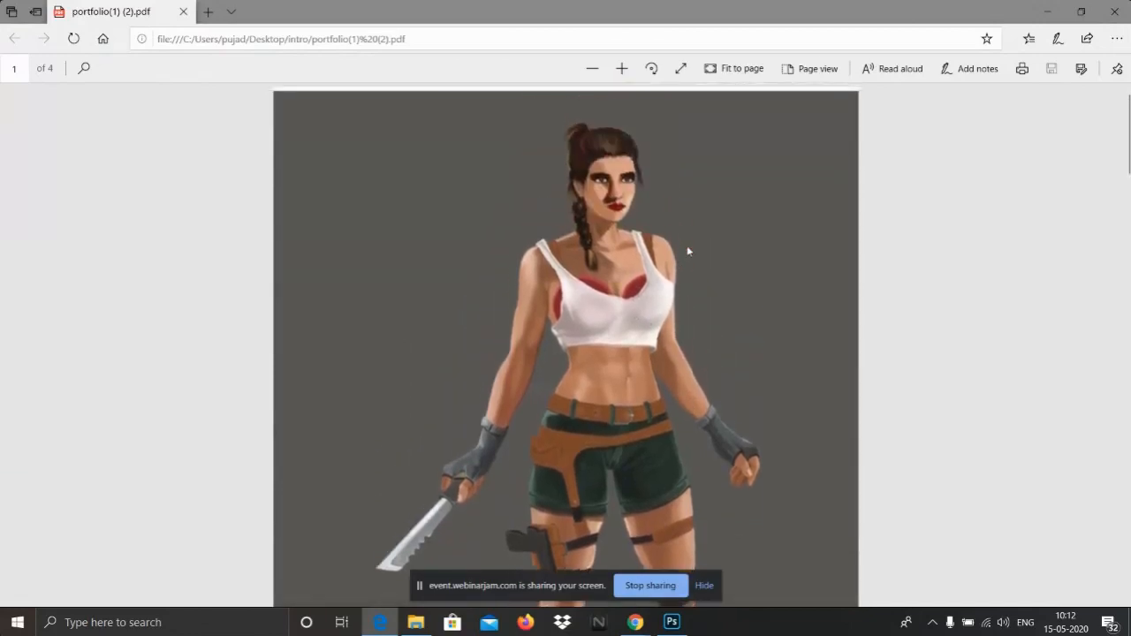
scroll(688, 252, "down", 4)
scroll(689, 251, "down", 5)
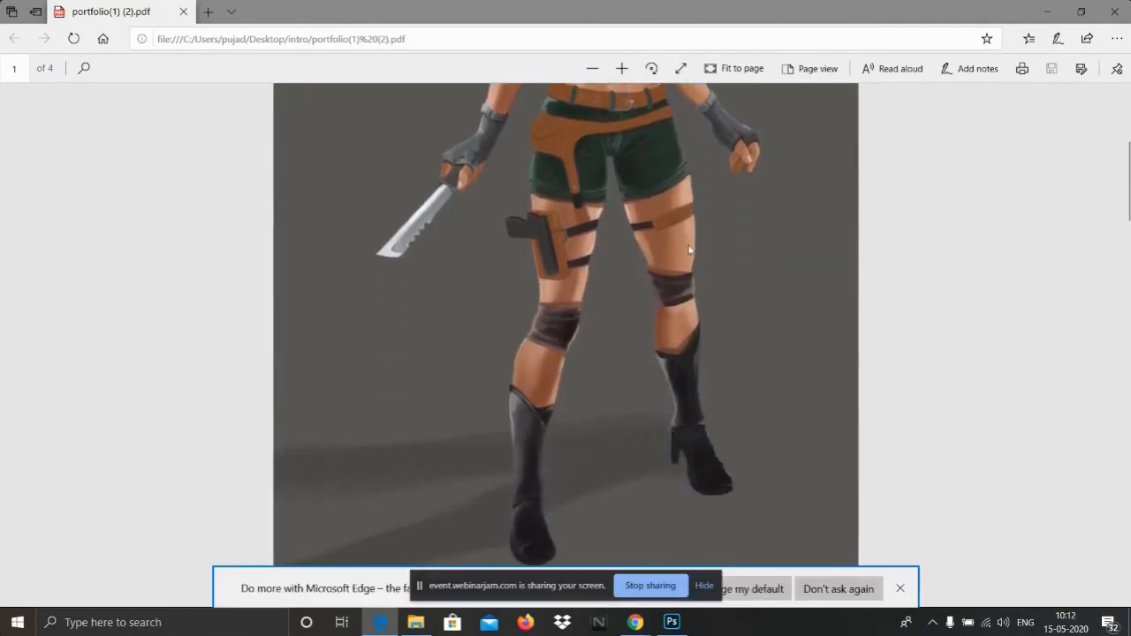
- Examine the stylized house illustration on page 2 of the portfolio, from its blue roof tip to the grassy base
scroll(690, 251, "down", 5)
scroll(689, 251, "down", 8)
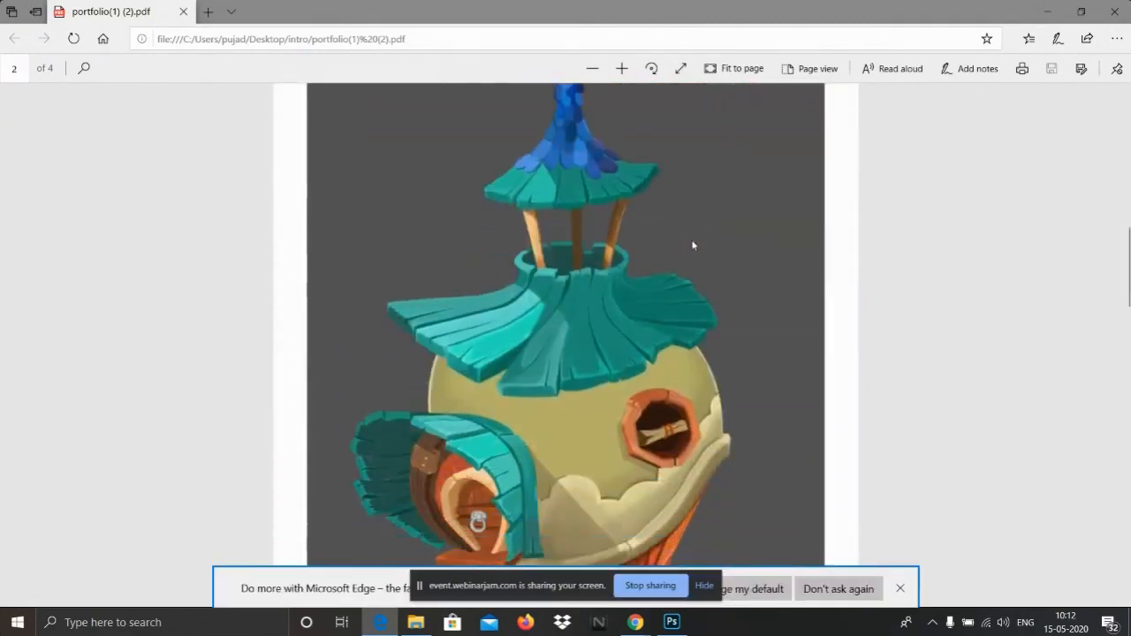
scroll(693, 244, "up", 2)
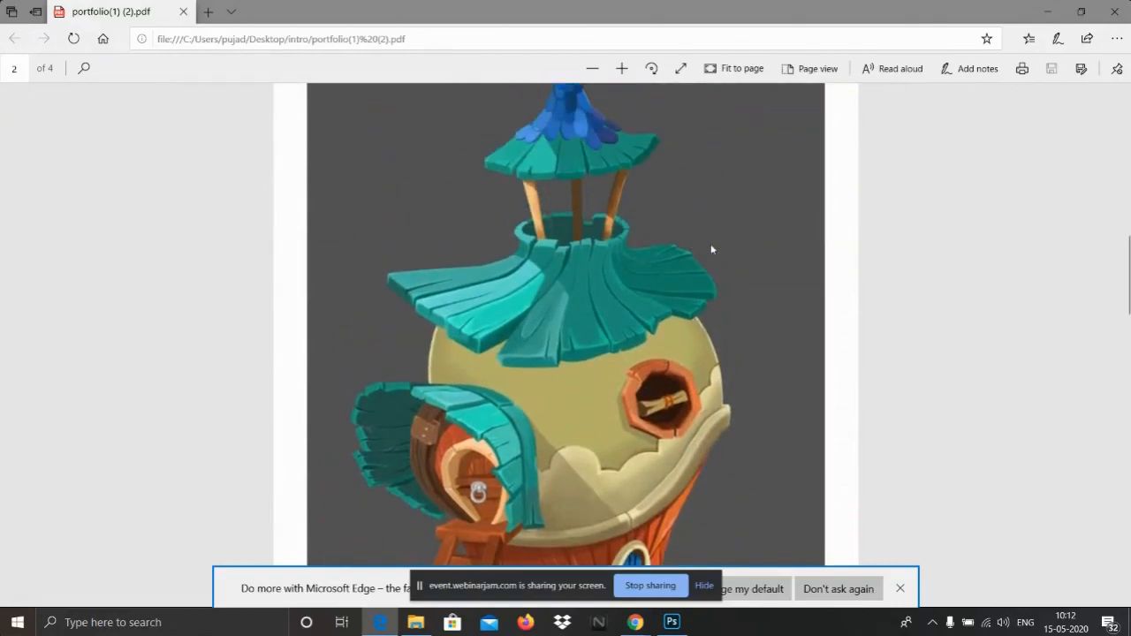
scroll(712, 250, "up", 2)
scroll(711, 250, "down", 2)
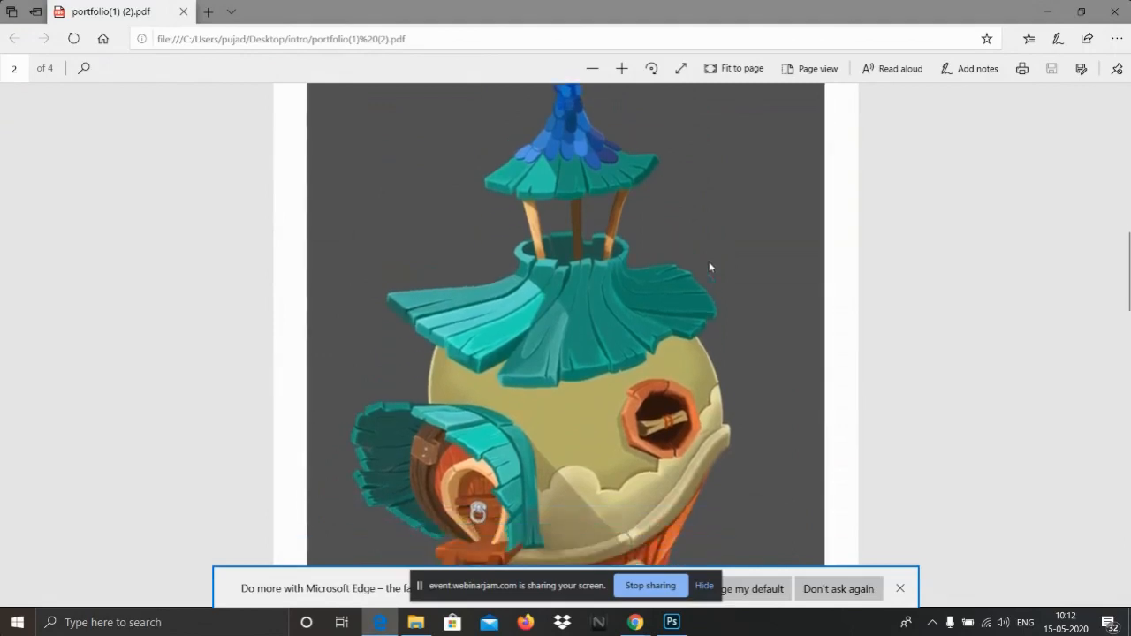
scroll(709, 260, "down", 2)
scroll(711, 263, "down", 2)
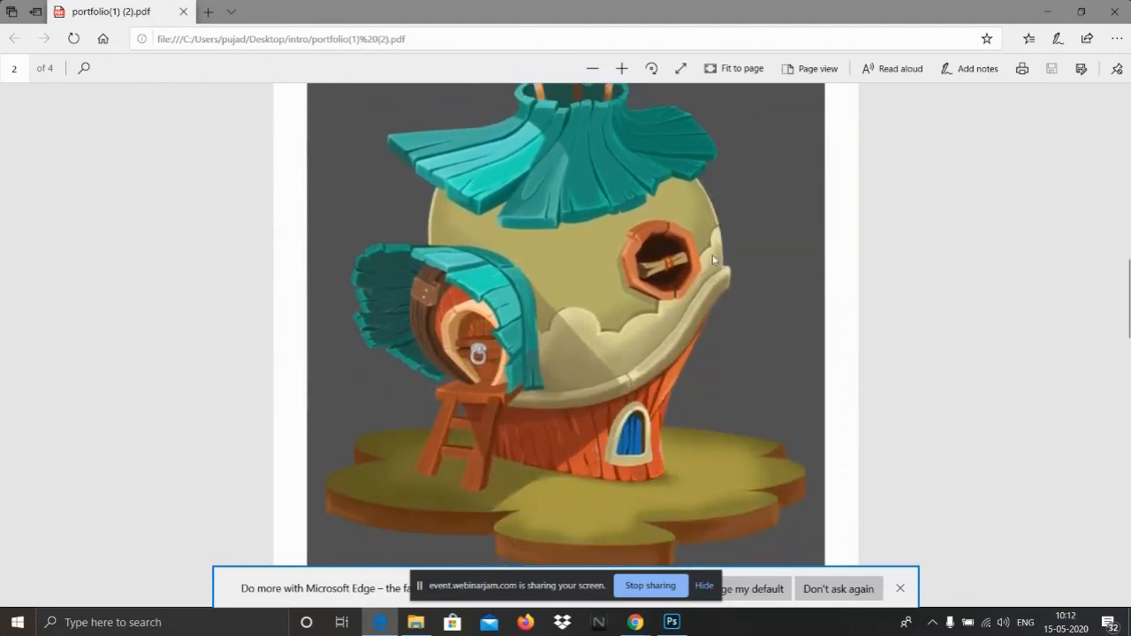
scroll(712, 254, "up", 2)
scroll(712, 256, "down", 2)
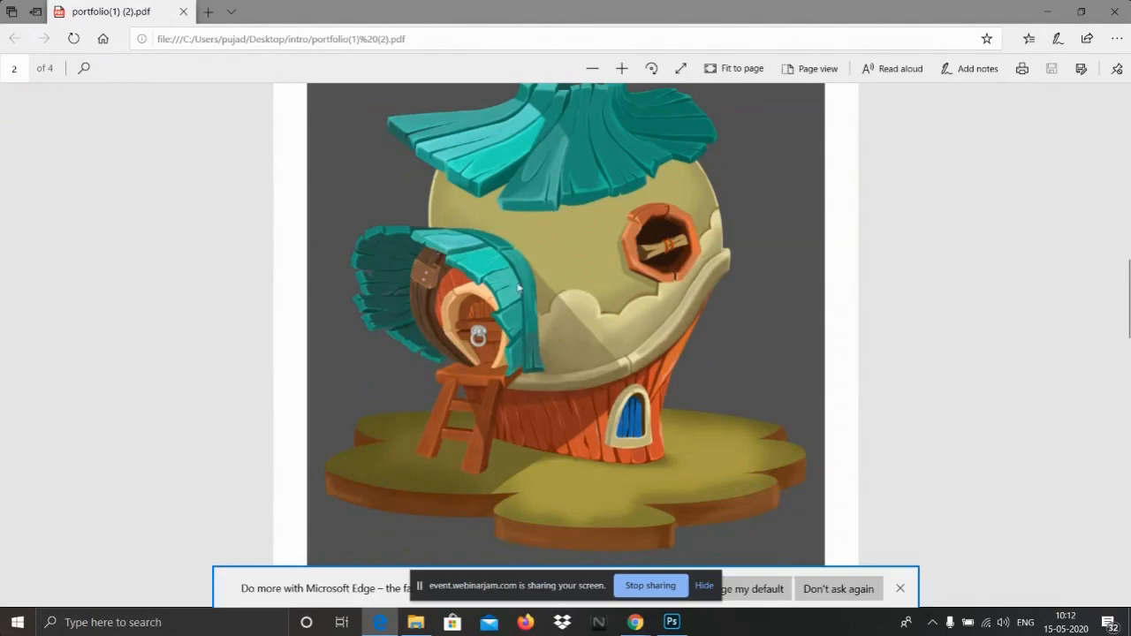
scroll(559, 205, "up", 2)
scroll(560, 216, "down", 1)
scroll(559, 221, "up", 3)
scroll(558, 225, "up", 2)
scroll(558, 225, "down", 2)
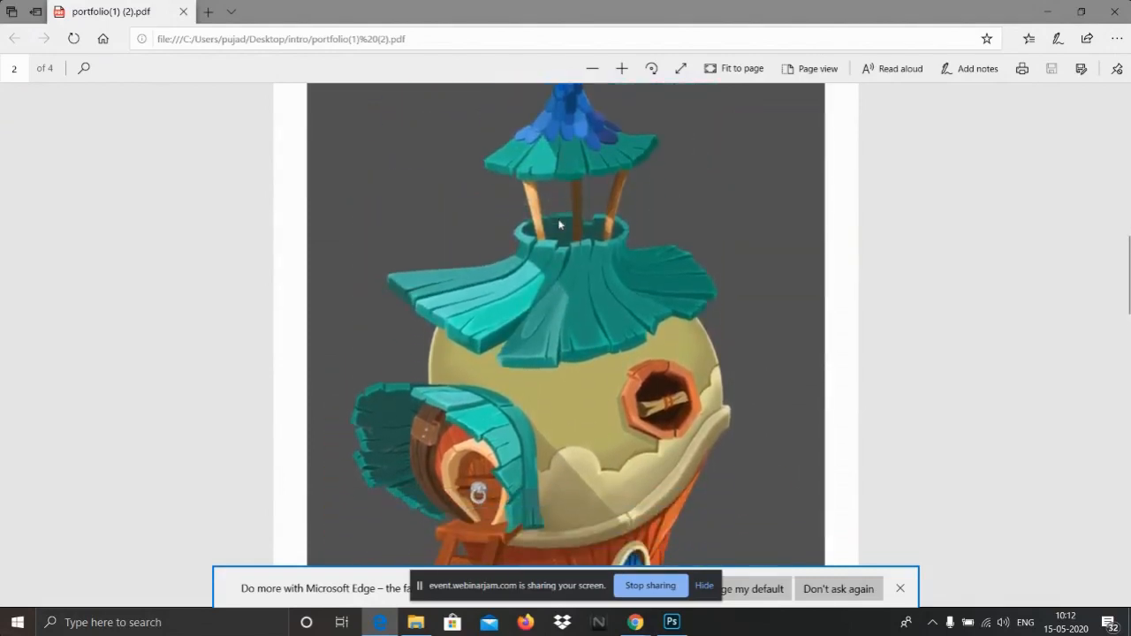
scroll(558, 224, "up", 2)
scroll(558, 224, "down", 8)
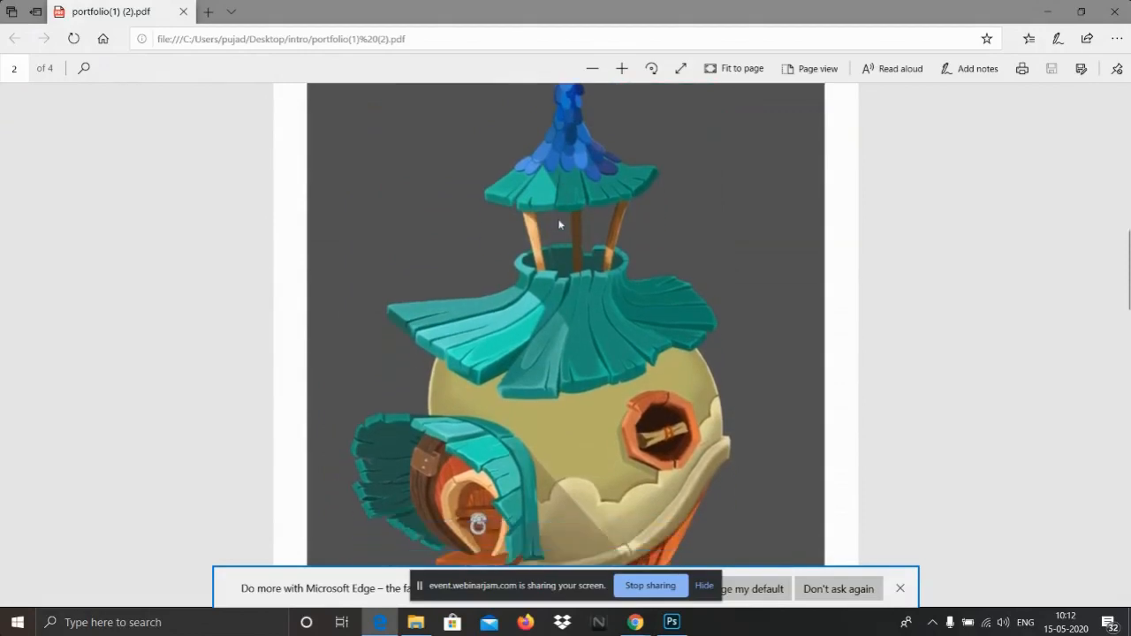
- View the glowing blue weapon design on page 3 of the portfolio and return to the house on page 2
scroll(560, 225, "down", 14)
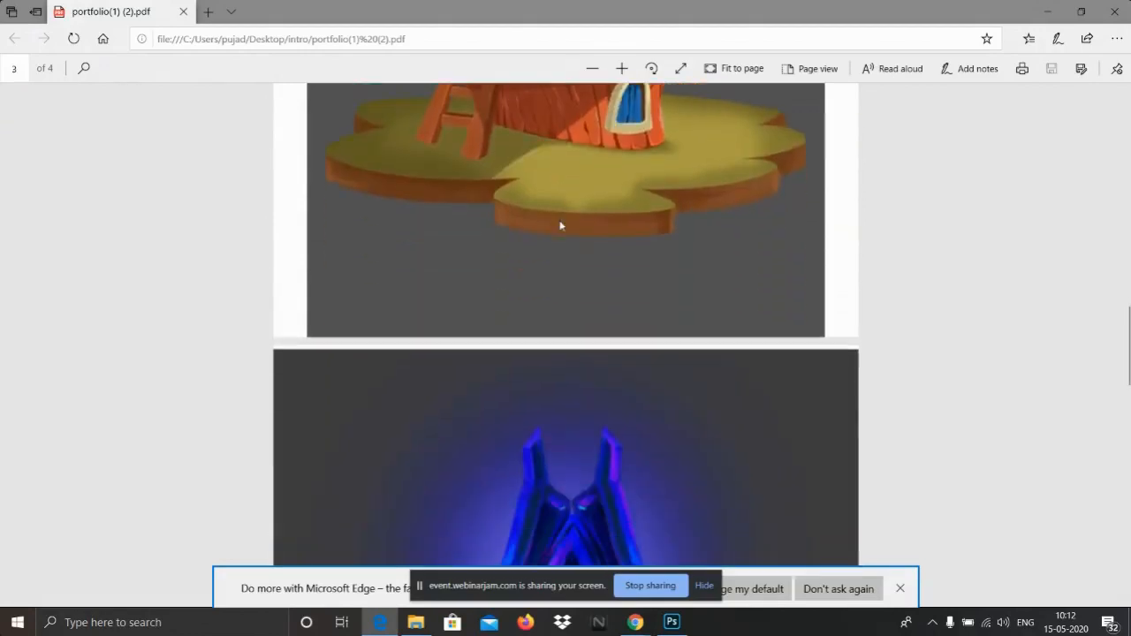
scroll(568, 224, "up", 3)
scroll(568, 224, "up", 2)
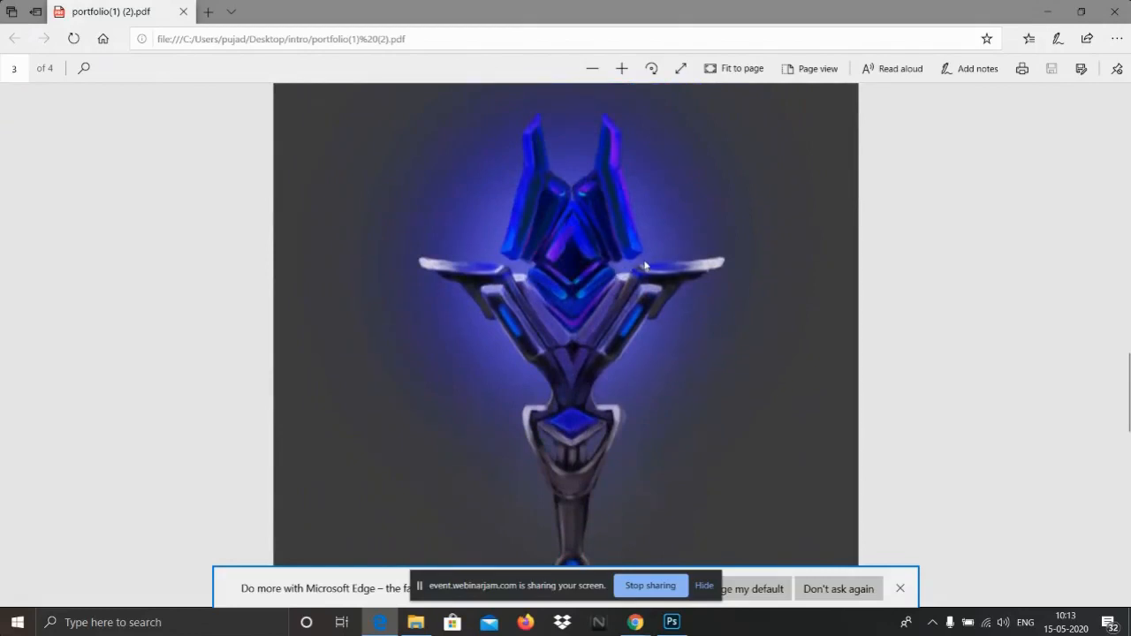
scroll(626, 283, "down", 5)
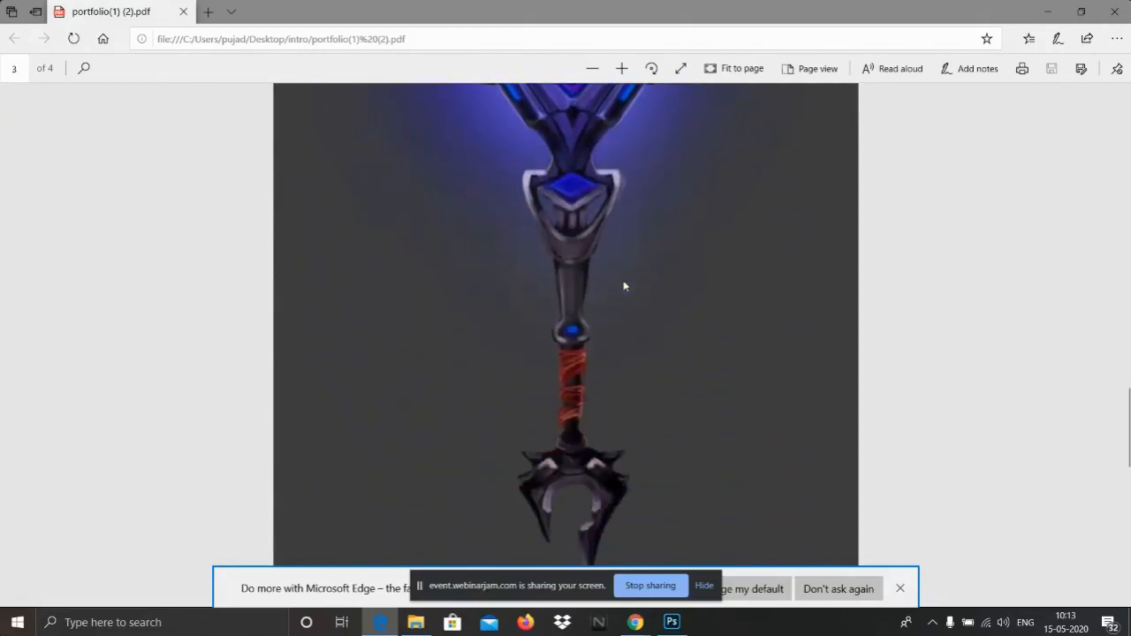
scroll(625, 282, "up", 5)
scroll(626, 281, "up", 20)
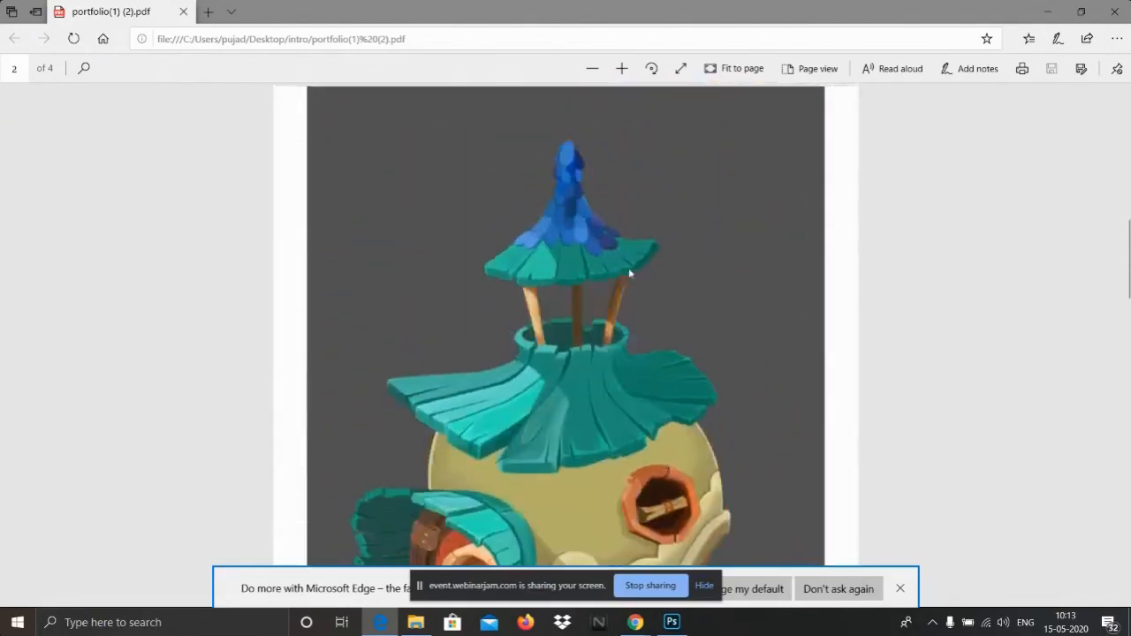
- Go through the portfolio past the female character, house and blue weapon pages to the man's portrait on page 4
scroll(628, 274, "down", 10)
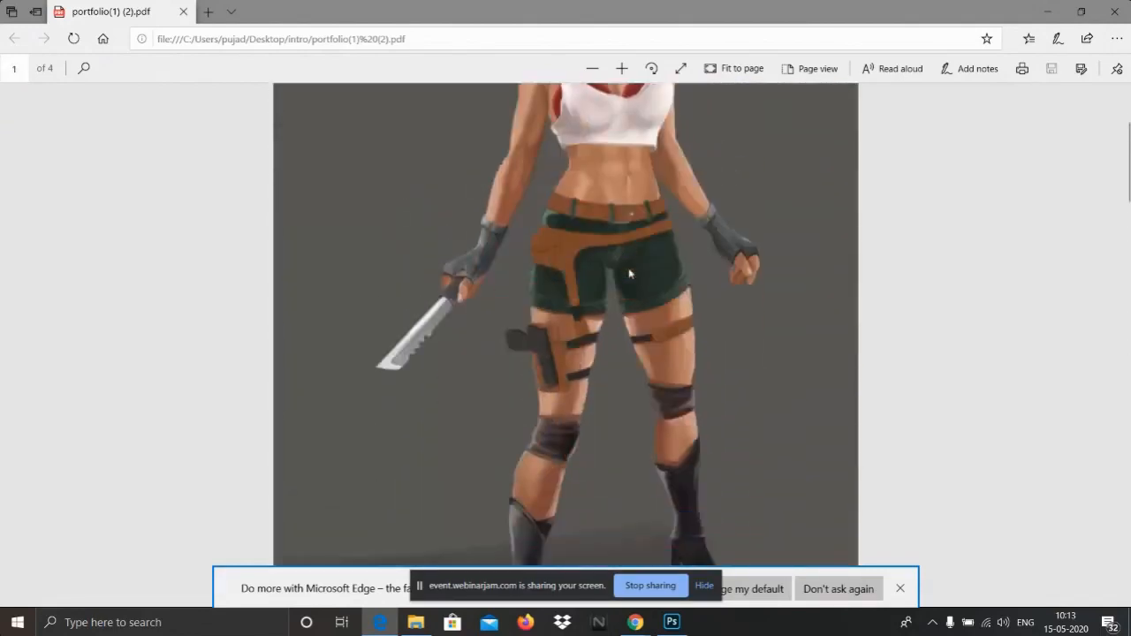
scroll(629, 274, "down", 10)
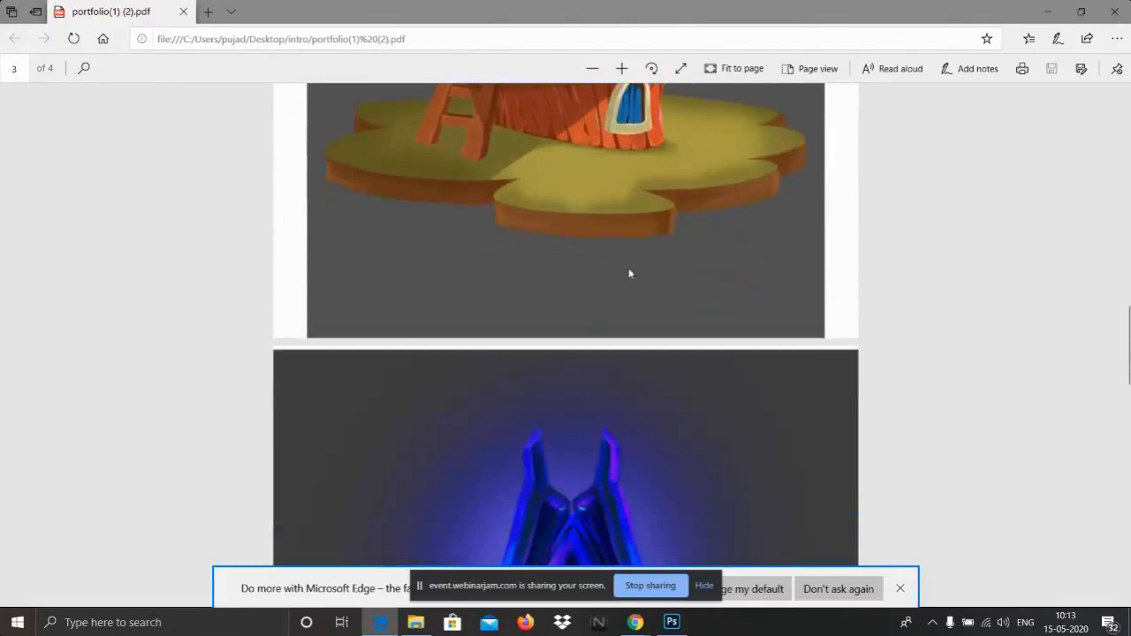
scroll(629, 274, "down", 10)
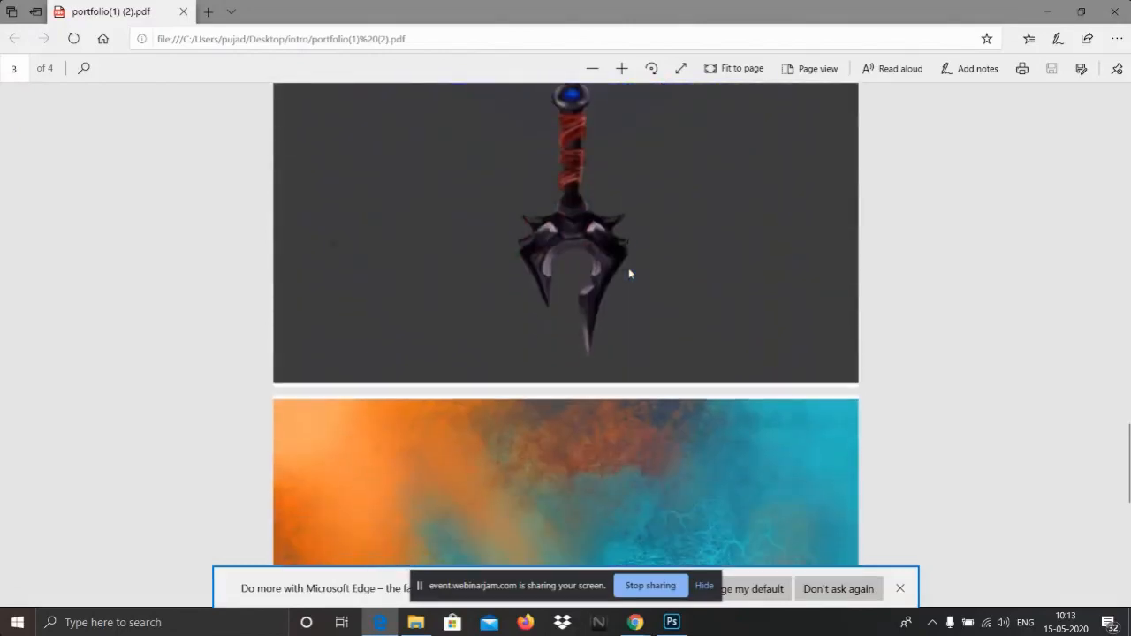
scroll(629, 274, "down", 8)
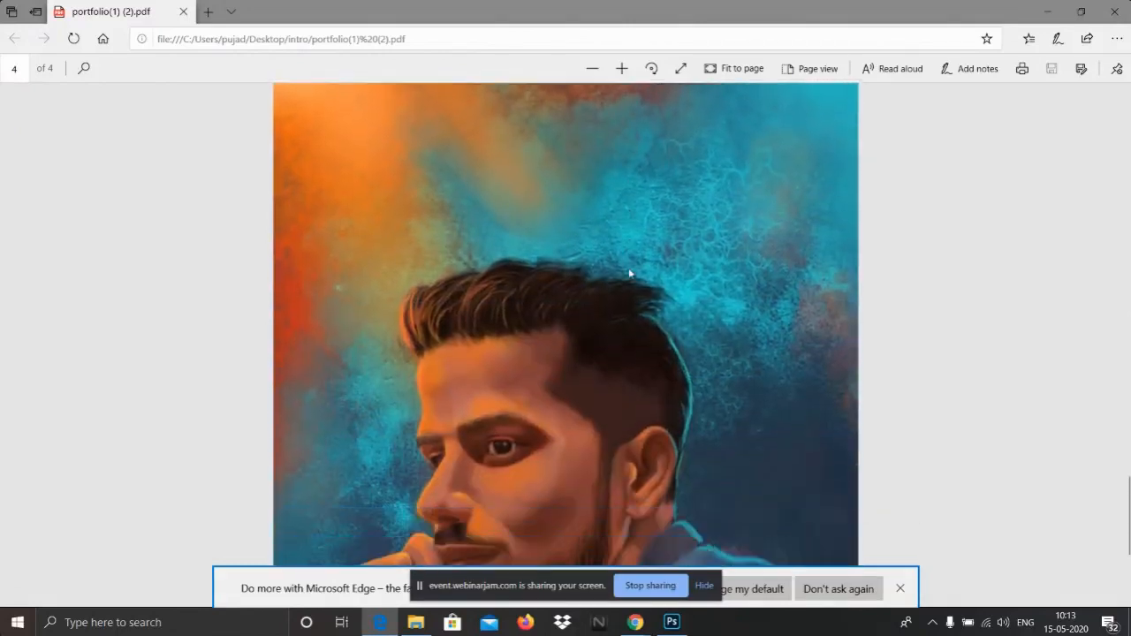
- Examine the digital portrait of the bearded man on page 4, from the textured orange-blue background to the denim jacket
scroll(629, 274, "up", 2)
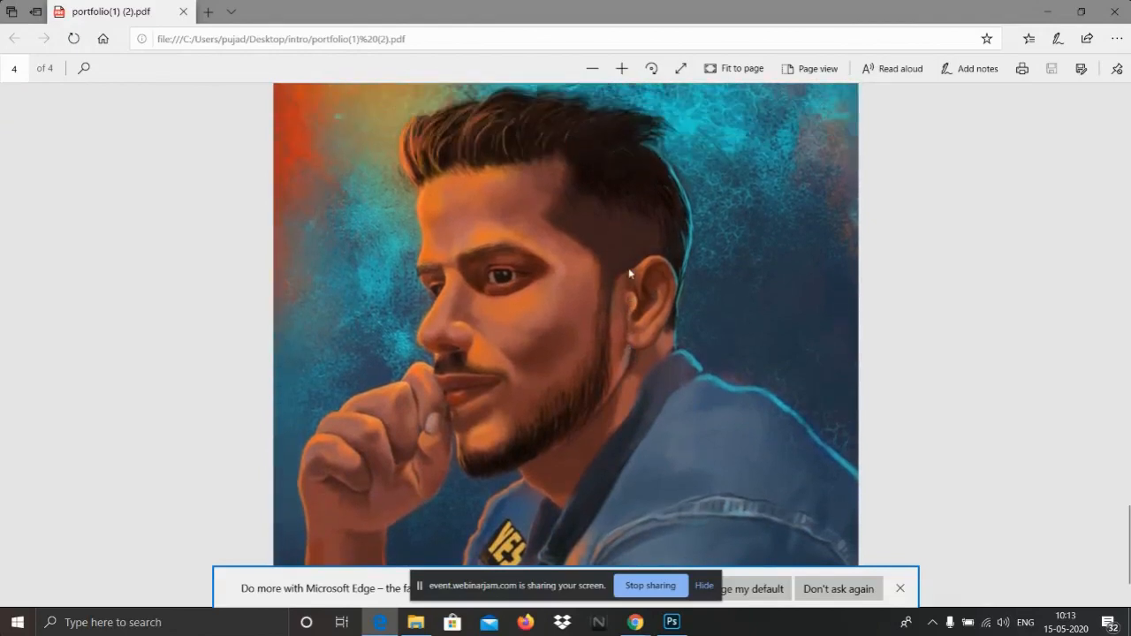
scroll(629, 274, "down", 2)
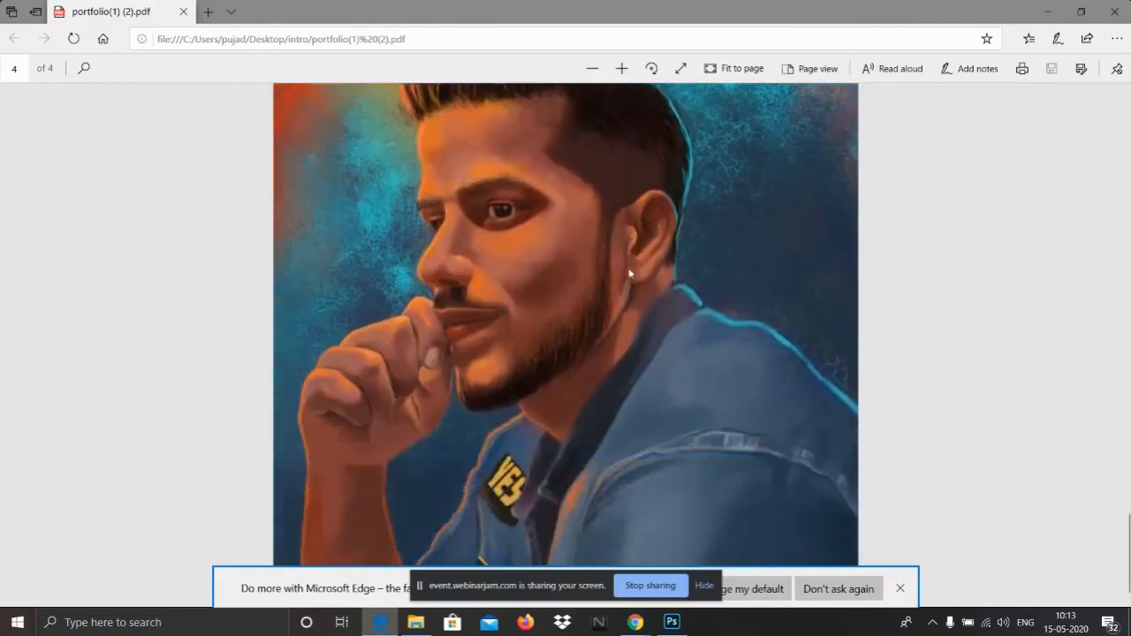
scroll(629, 274, "up", 4)
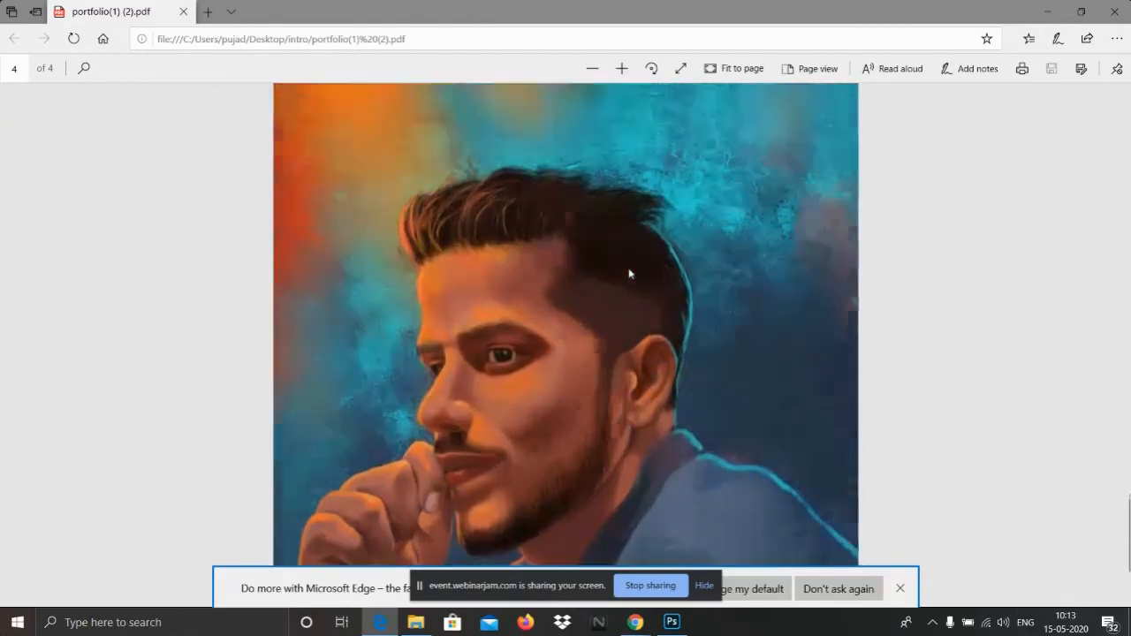
scroll(629, 274, "down", 2)
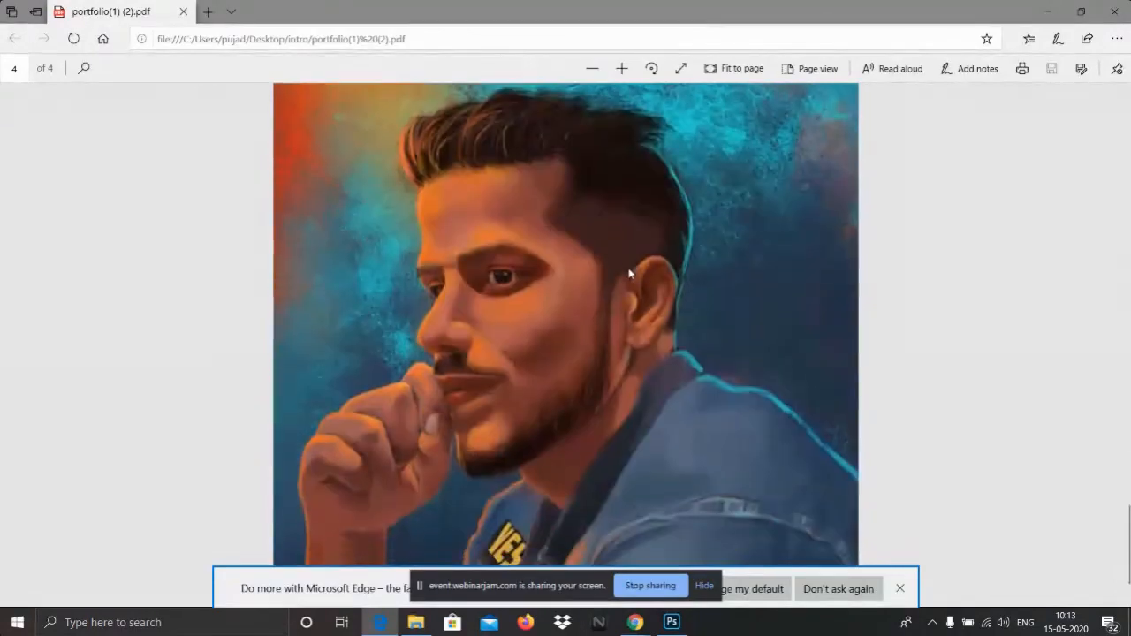
scroll(629, 274, "up", 4)
scroll(630, 274, "down", 2)
scroll(629, 274, "down", 4)
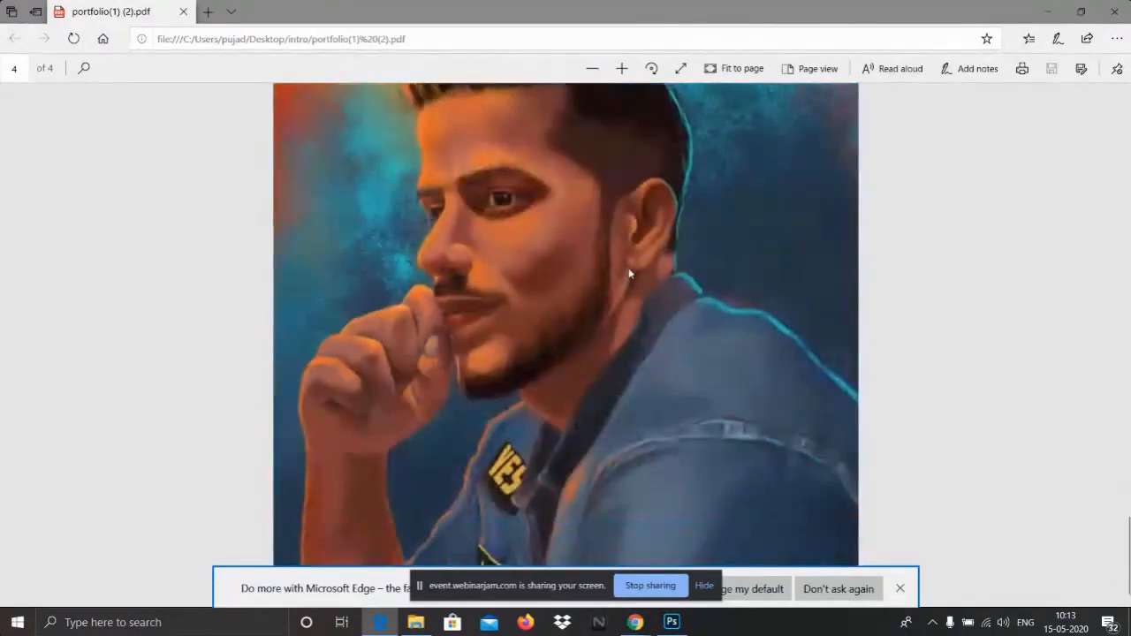
scroll(630, 274, "up", 2)
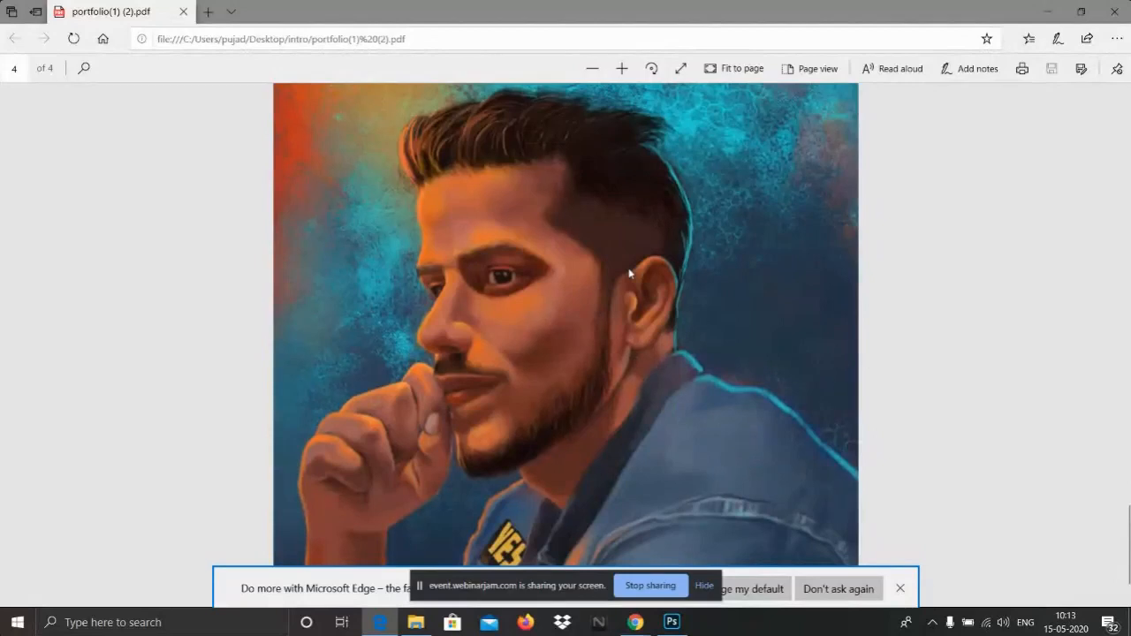
scroll(629, 274, "down", 2)
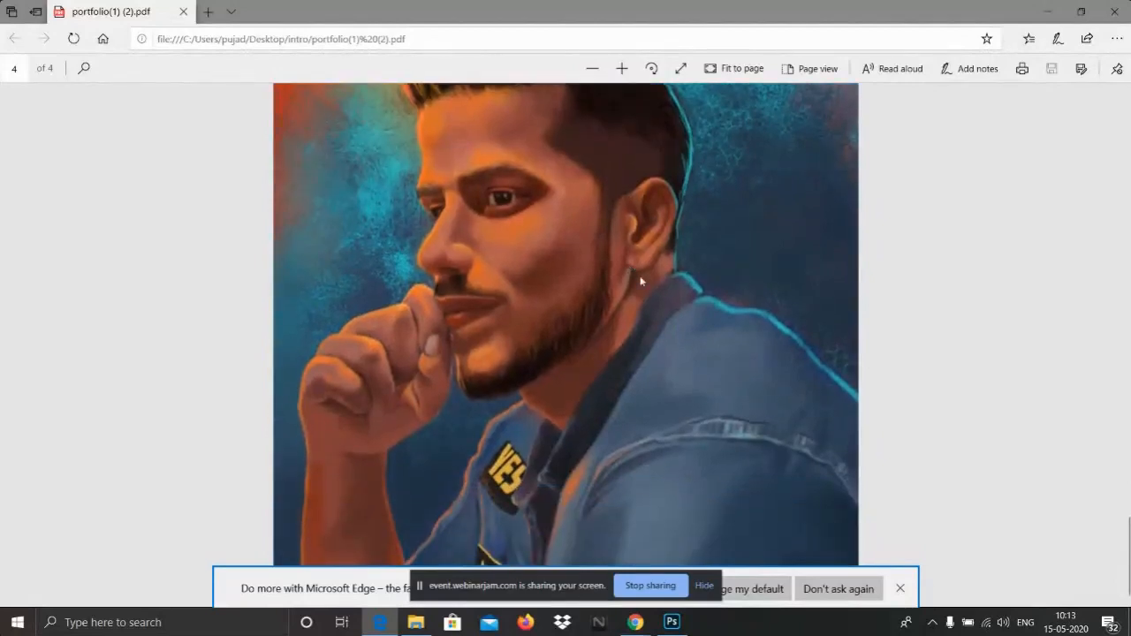
scroll(442, 234, "up", 8)
scroll(652, 255, "down", 8)
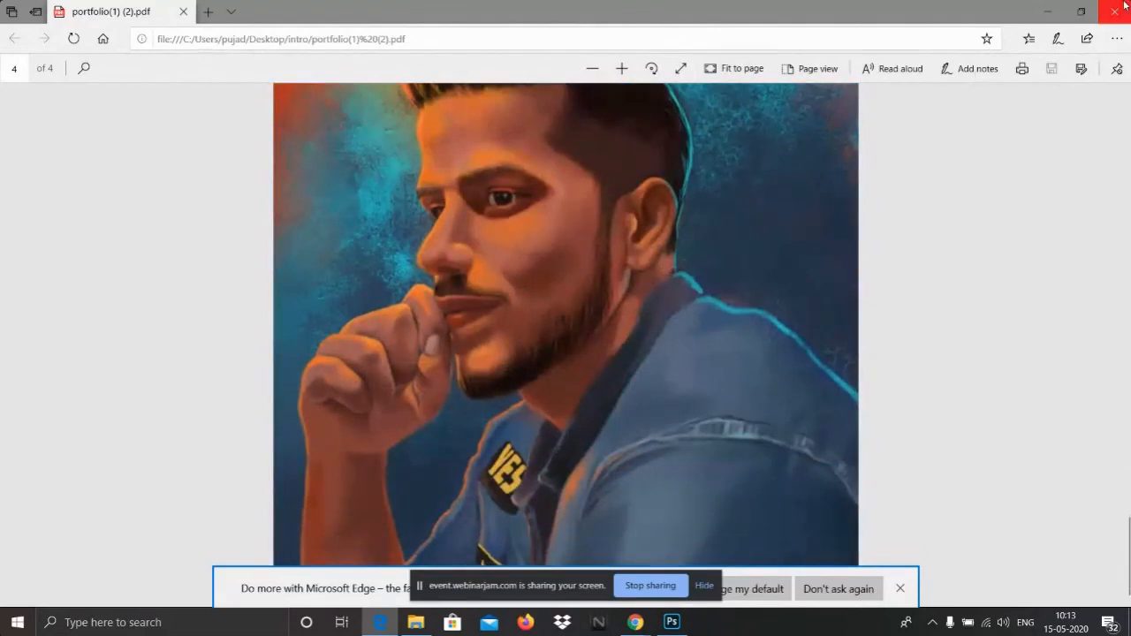
- Return to the intro folder, open 3.pdf and view the green iguana renders on pages 1 and 2
left_click(1049, 14)
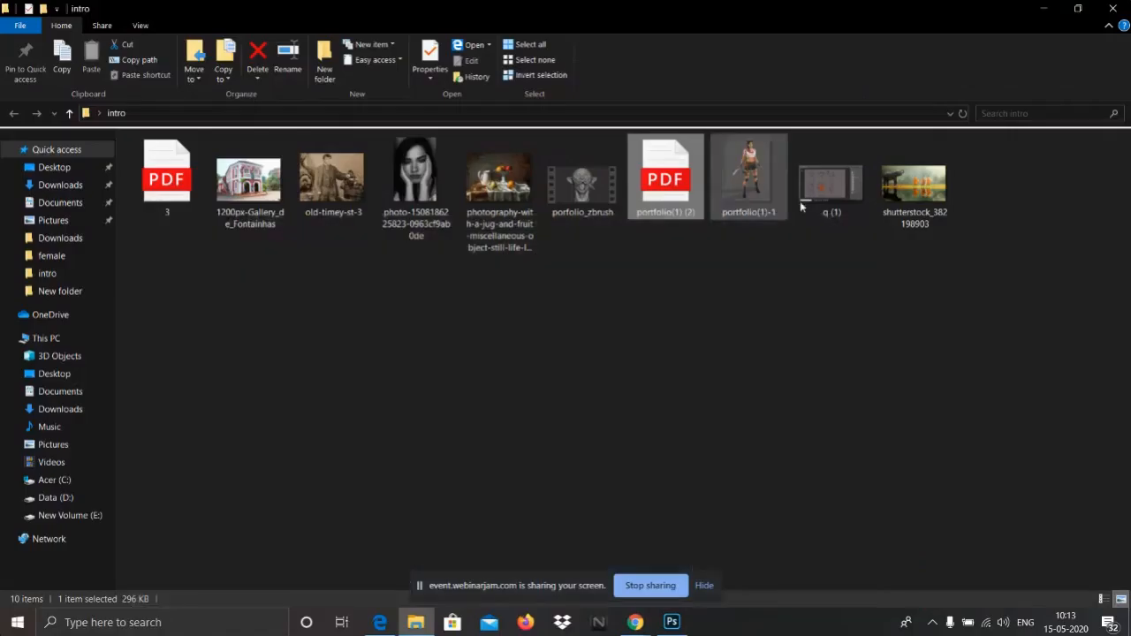
double_click(167, 177)
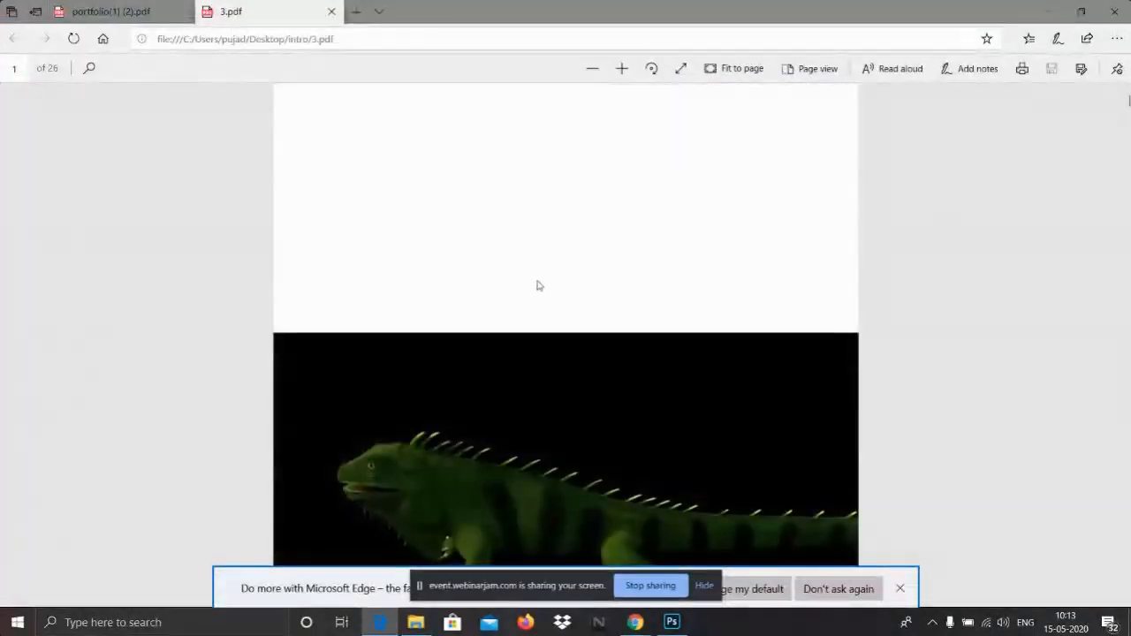
scroll(538, 285, "down", 3)
scroll(538, 286, "up", 2)
scroll(539, 285, "down", 1)
scroll(539, 286, "down", 5)
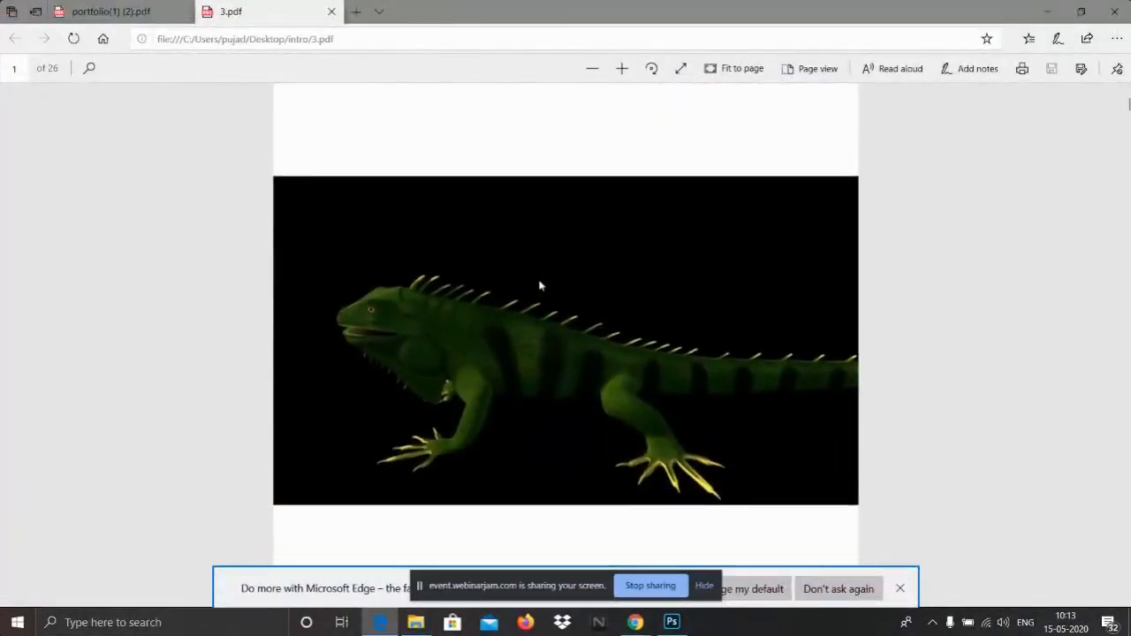
scroll(541, 285, "down", 3)
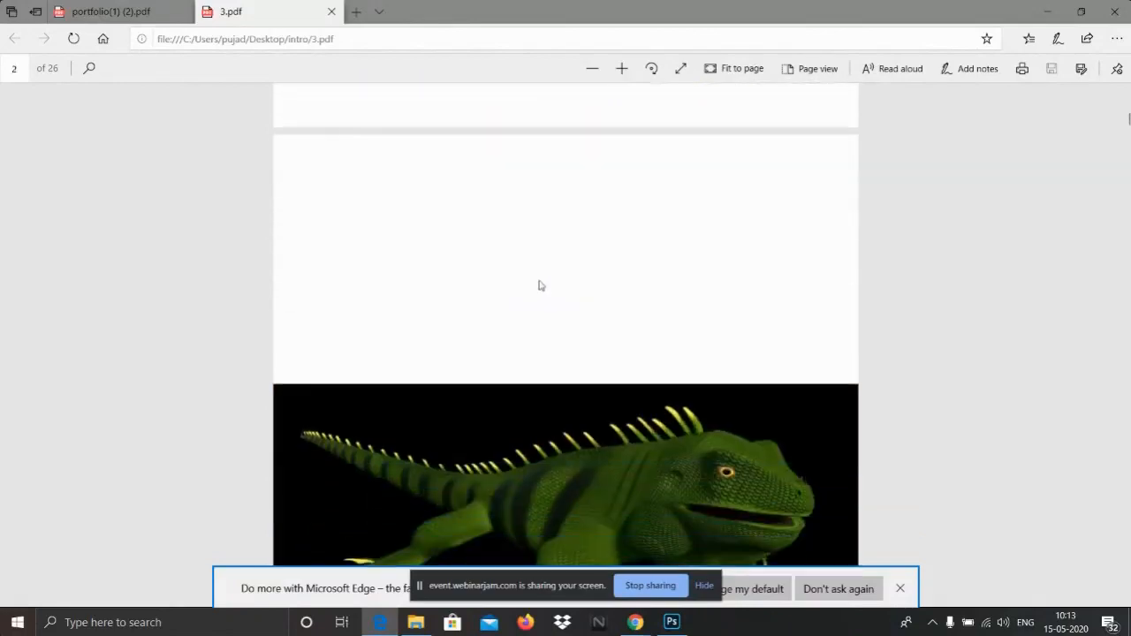
scroll(541, 285, "down", 3)
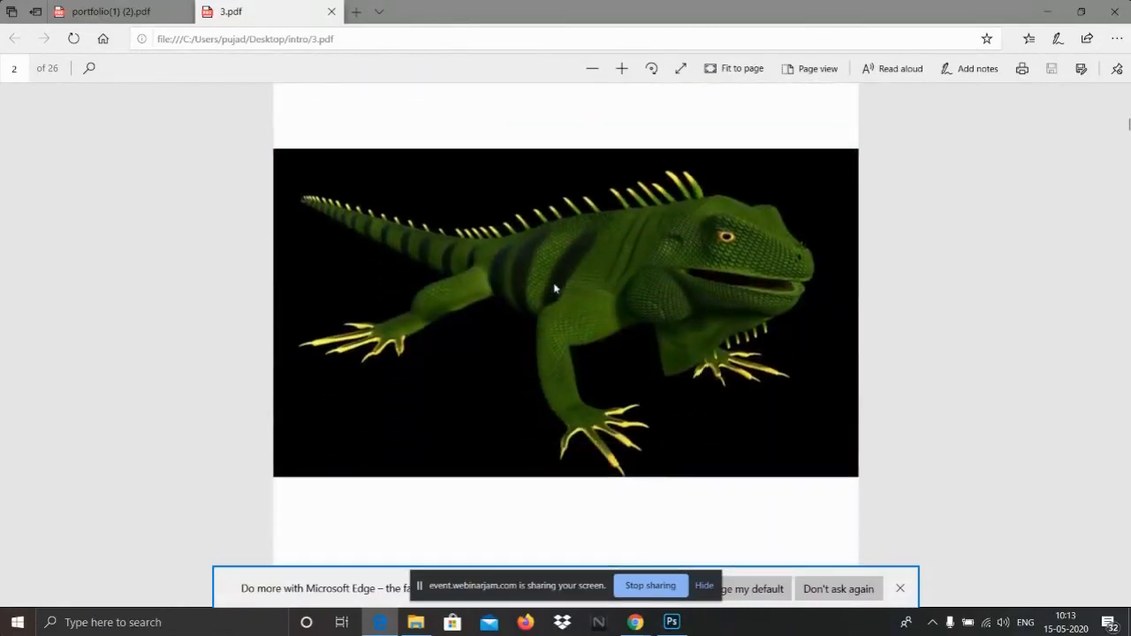
- View the blue cat character with glasses and yellow overalls on page 3 of 3.pdf
scroll(555, 288, "down", 8)
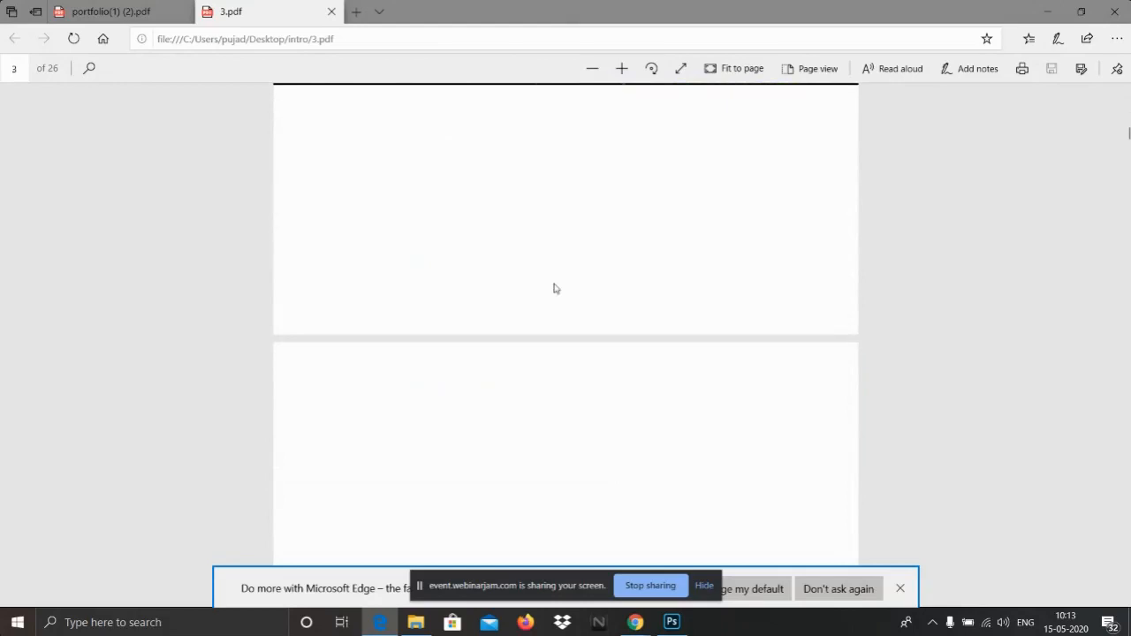
scroll(554, 289, "down", 2)
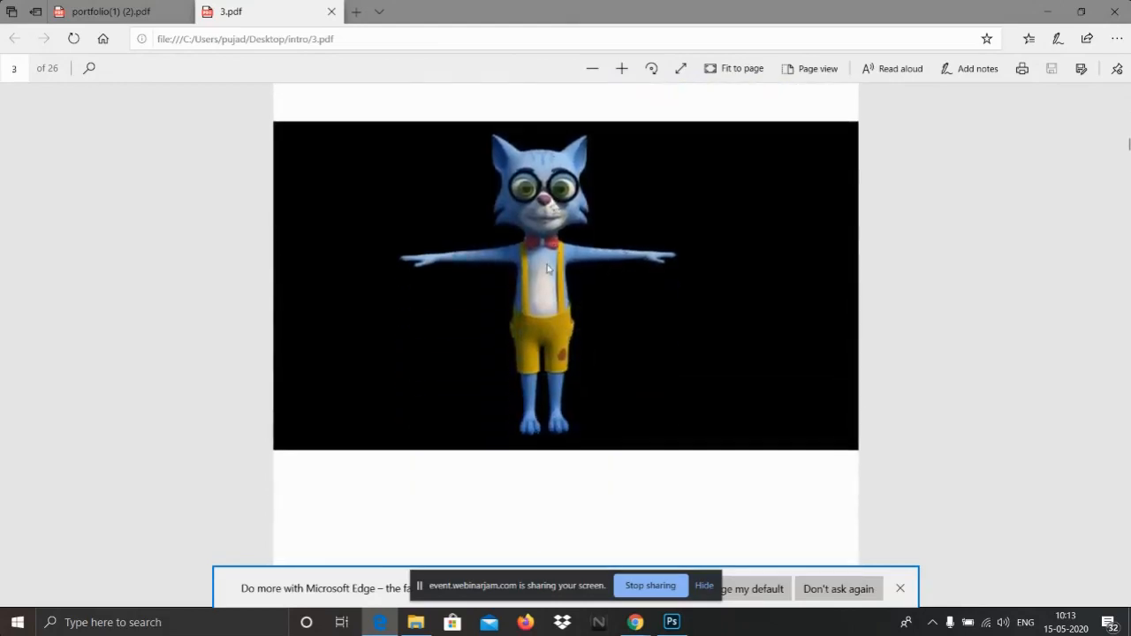
scroll(565, 267, "down", 1)
scroll(565, 268, "up", 2)
scroll(564, 268, "down", 2)
- Examine the bitten chocolate donut renders with sprinkles on pages 4 and 5 of 3.pdf
scroll(565, 268, "down", 8)
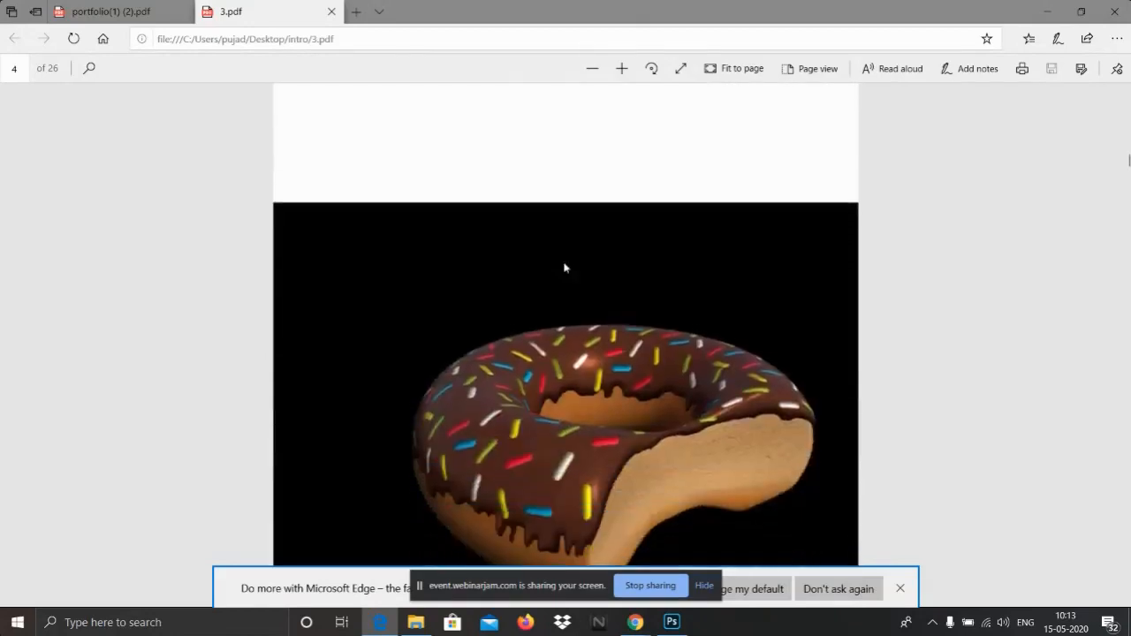
scroll(626, 329, "down", 8)
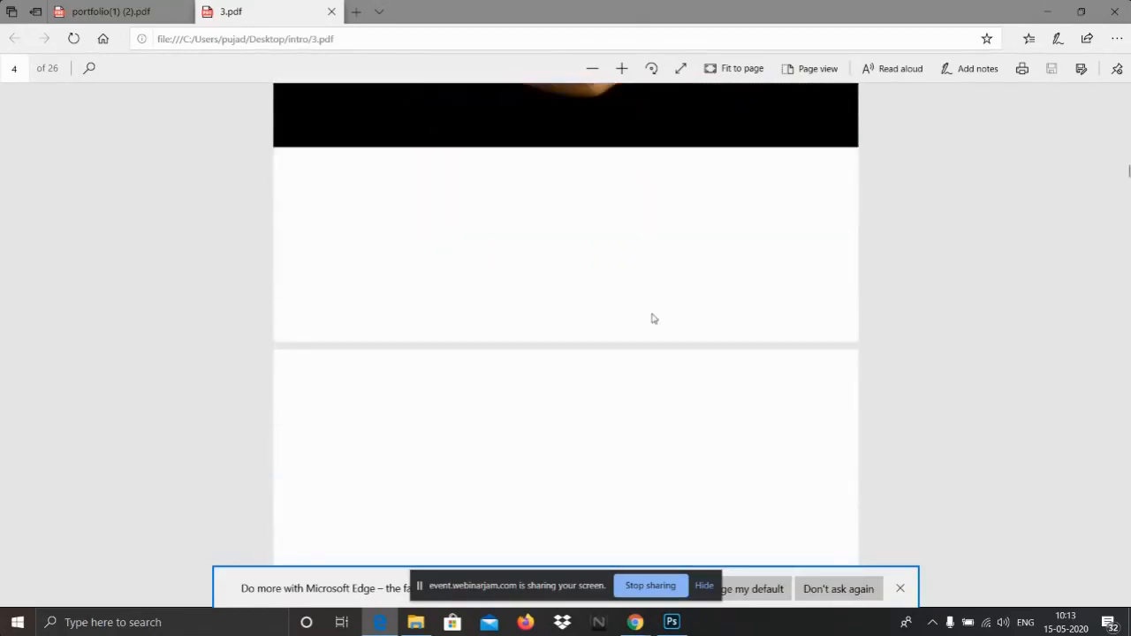
scroll(656, 315, "up", 10)
scroll(657, 309, "down", 5)
scroll(656, 309, "up", 3)
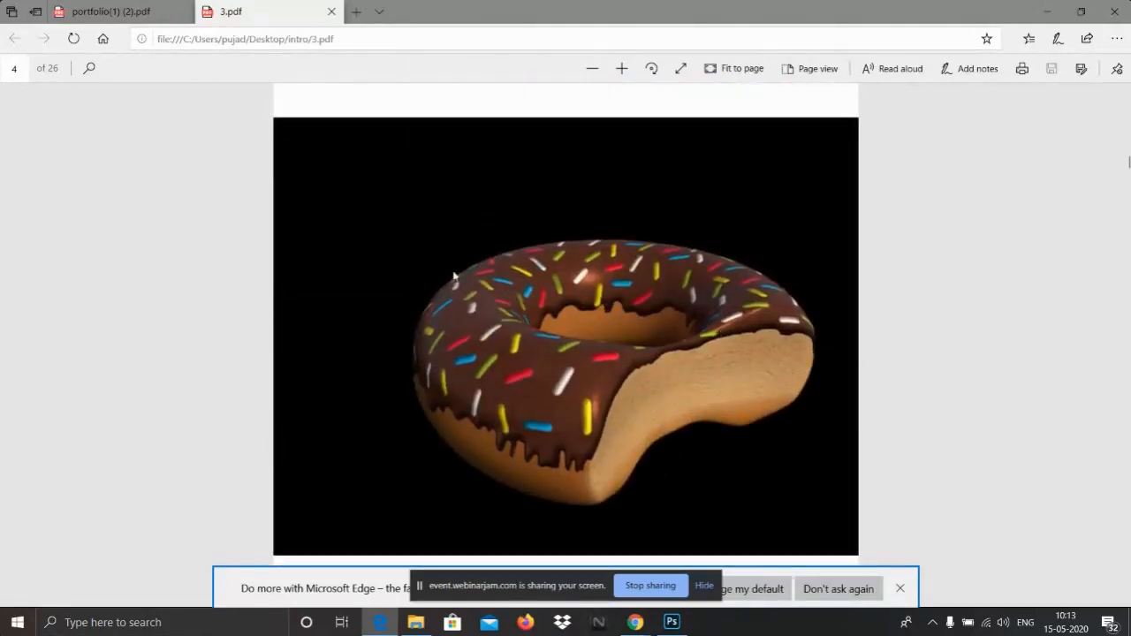
scroll(645, 318, "down", 8)
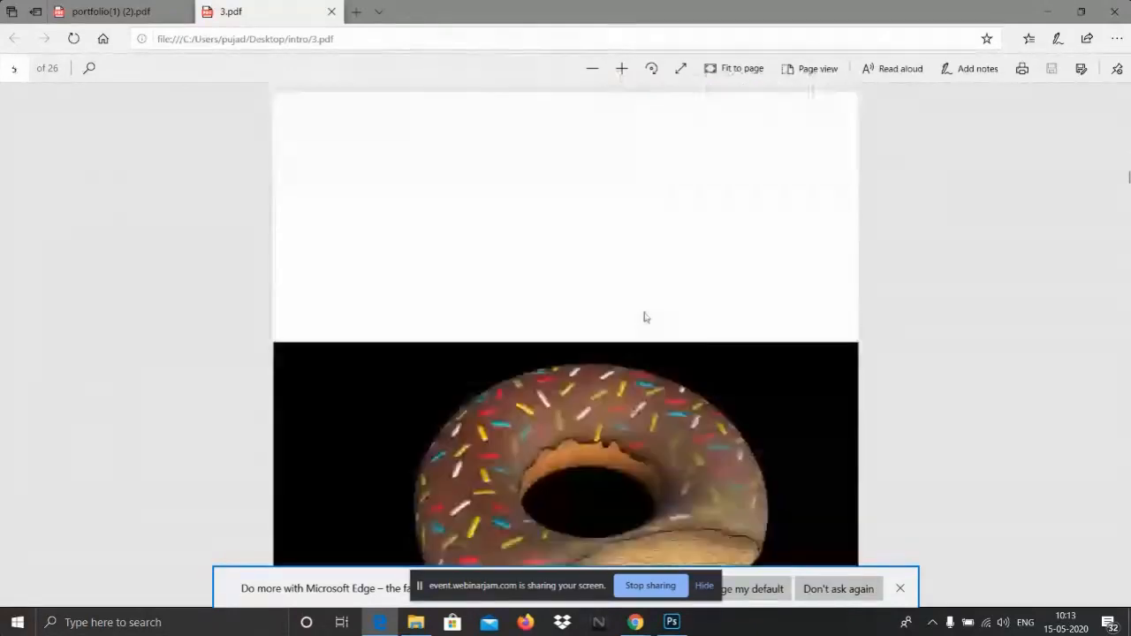
scroll(557, 333, "down", 4)
scroll(634, 321, "up", 2)
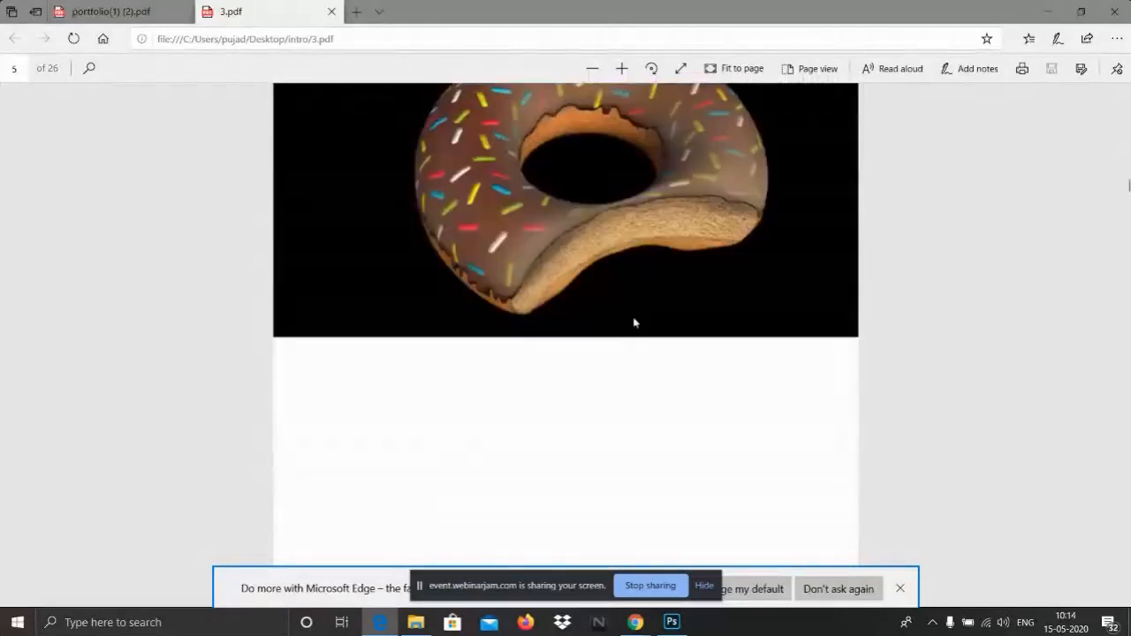
- View the red fire hydrant renders on pages 6 and 7 and the metal trash can on page 8
scroll(637, 321, "down", 6)
scroll(641, 319, "down", 3)
scroll(641, 319, "up", 2)
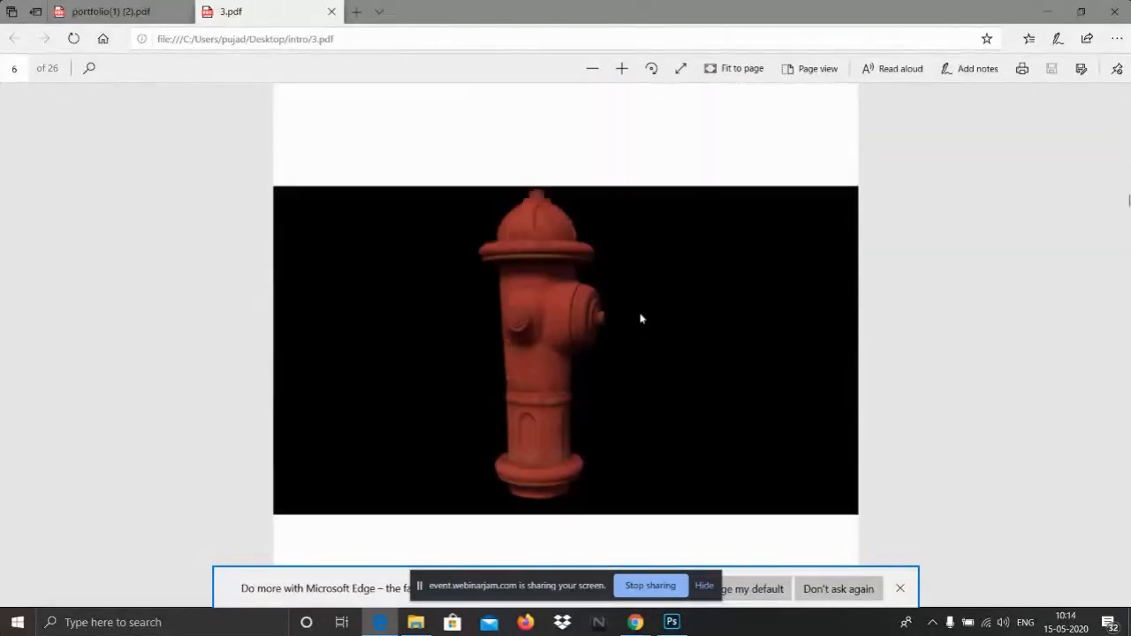
scroll(642, 319, "down", 12)
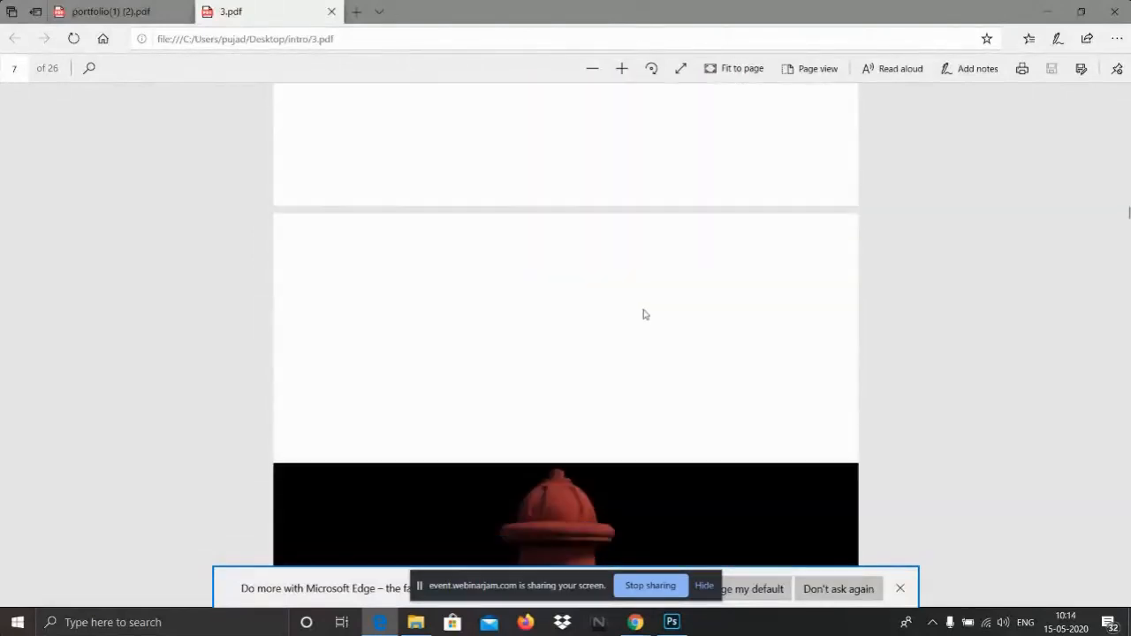
scroll(647, 312, "down", 3)
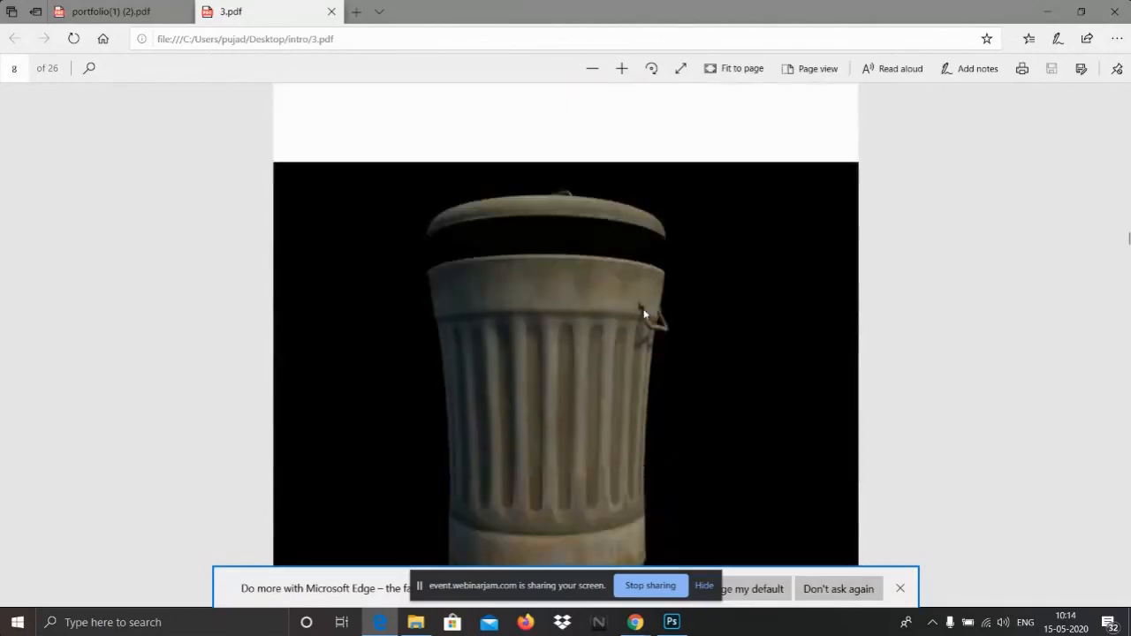
- View the colourful rooster model on page 9 and the tree with hanging roots on page 10
scroll(686, 329, "down", 4)
scroll(684, 330, "down", 5)
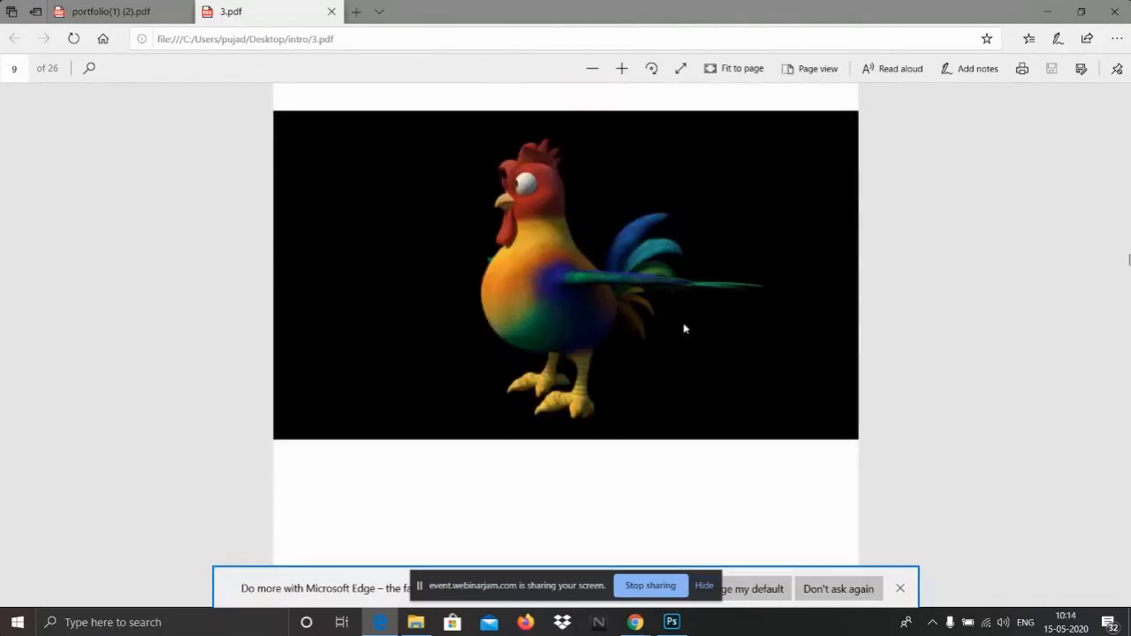
scroll(687, 326, "down", 5)
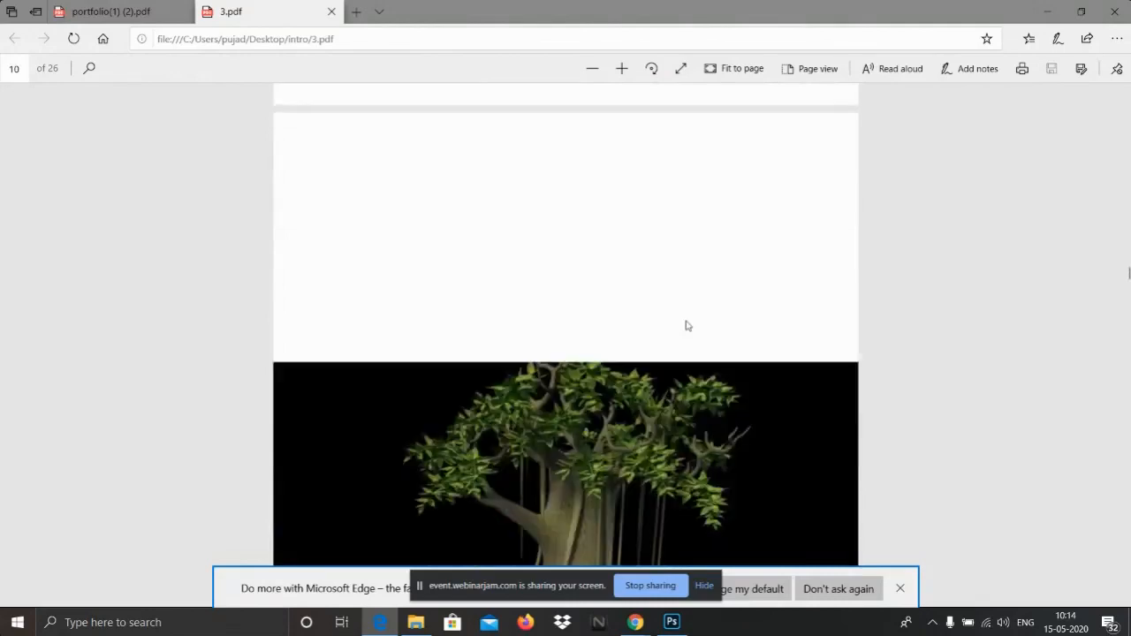
scroll(687, 326, "down", 3)
scroll(688, 326, "up", 1)
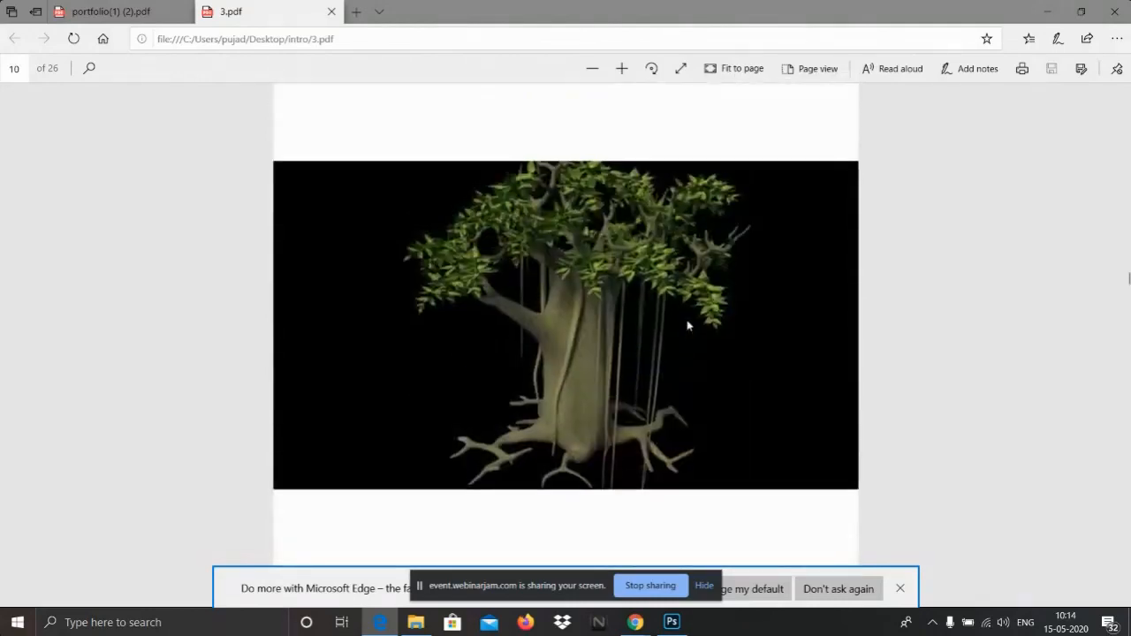
- Look over the cardboard box renders from page 11 to page 14 and continue through 3.pdf to page 16
scroll(687, 326, "down", 8)
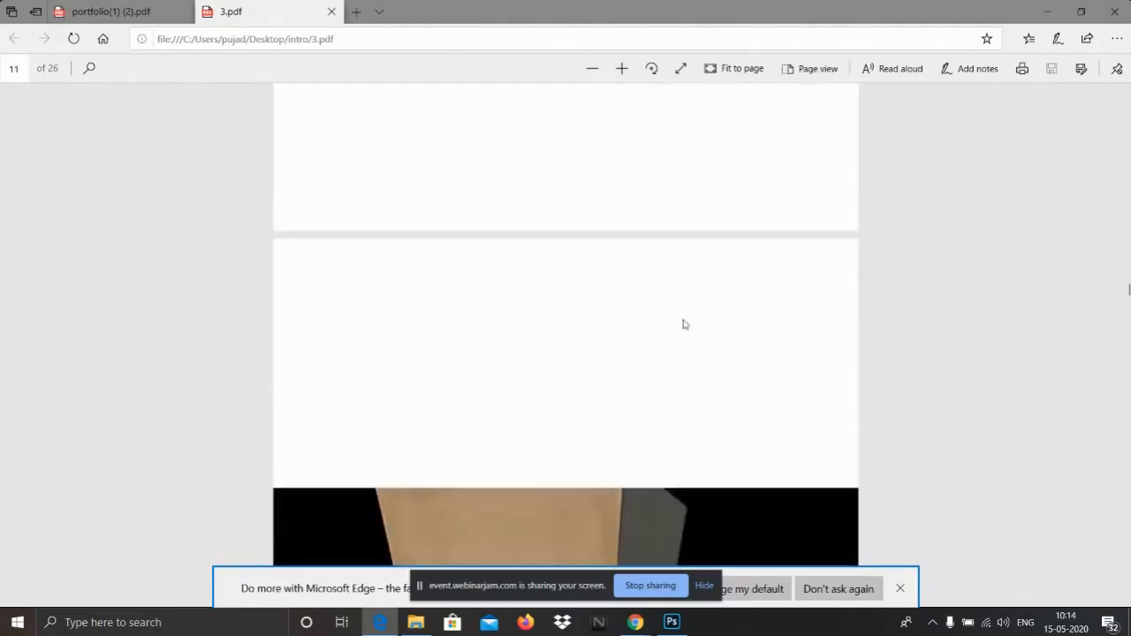
scroll(684, 325, "down", 10)
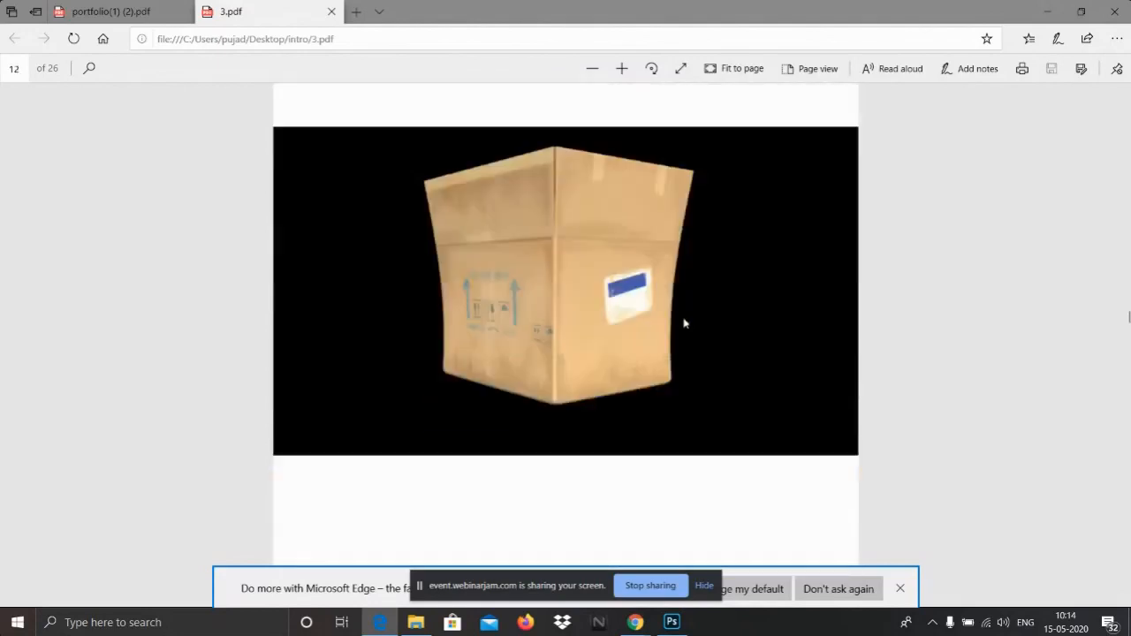
scroll(684, 323, "down", 10)
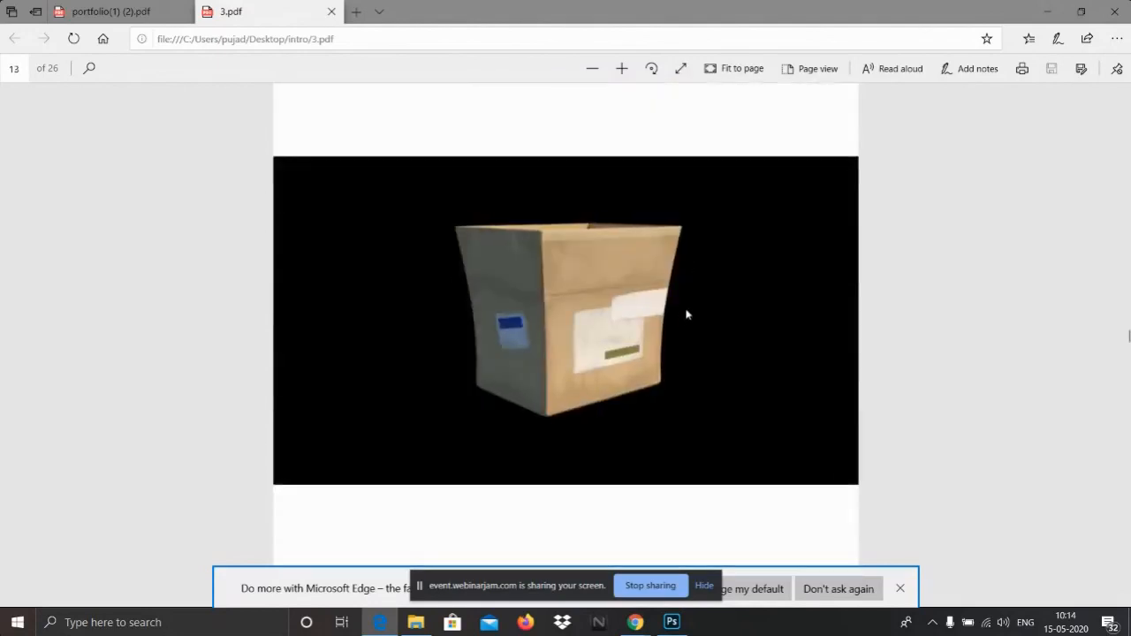
scroll(688, 314, "down", 15)
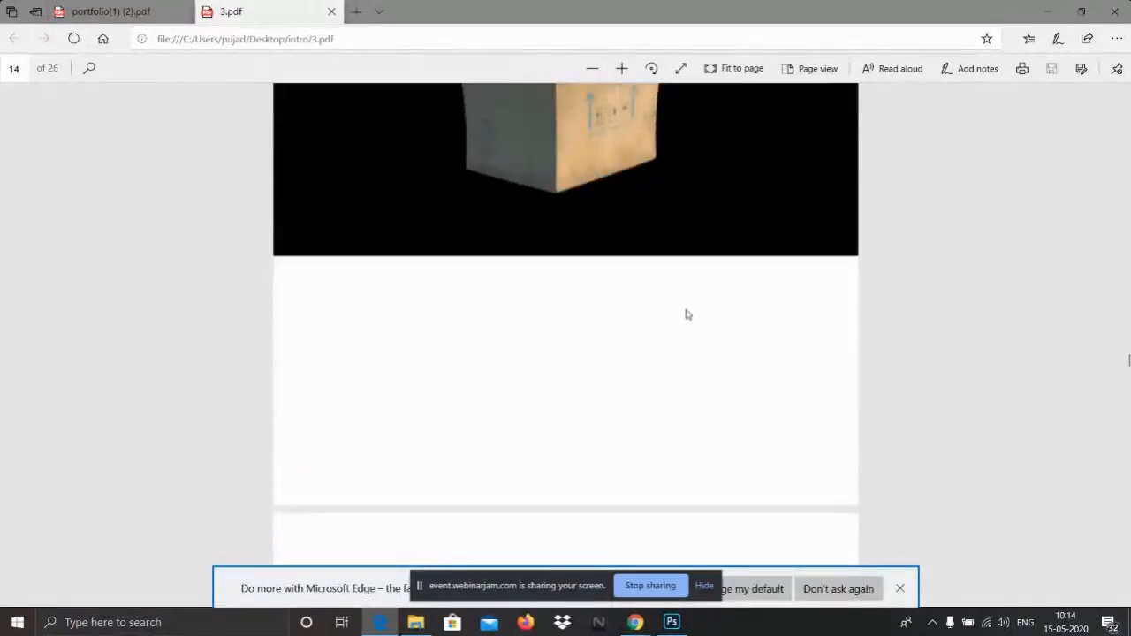
scroll(686, 318, "down", 15)
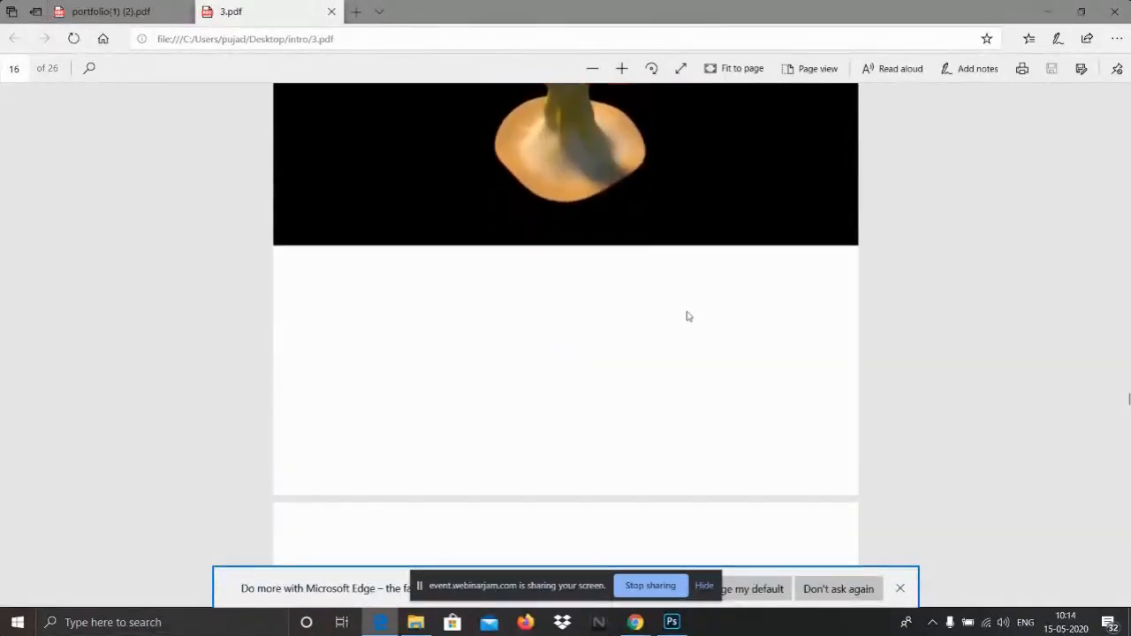
- Skim the remaining renders in 3.pdf up to page 19 and close the browser window with all its tabs
scroll(681, 323, "down", 15)
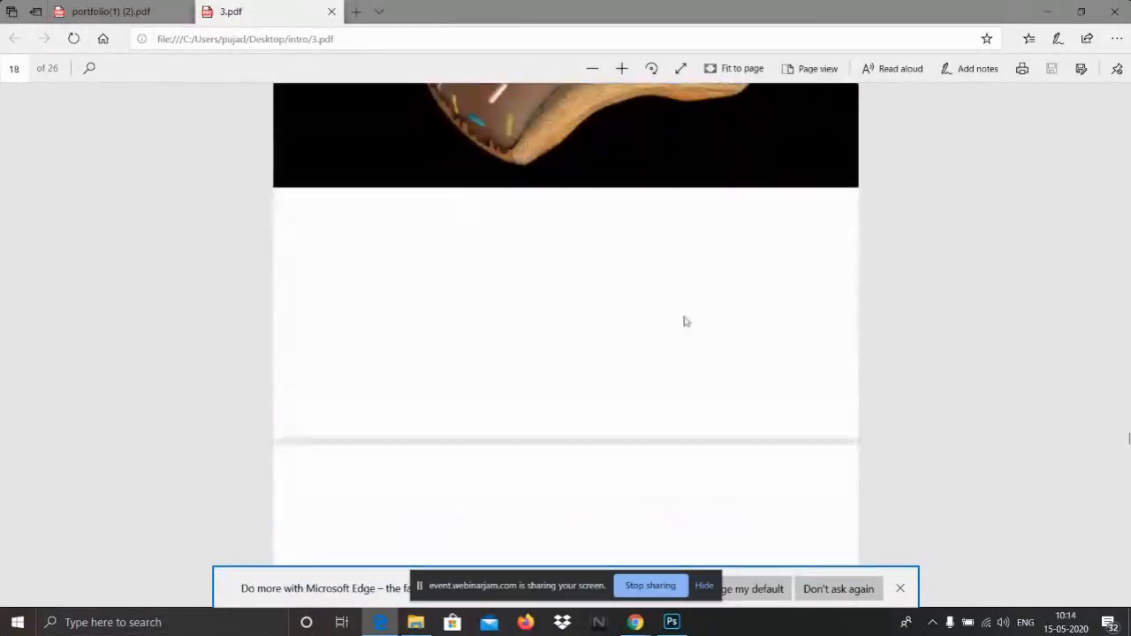
scroll(687, 321, "down", 5)
left_click(1114, 7)
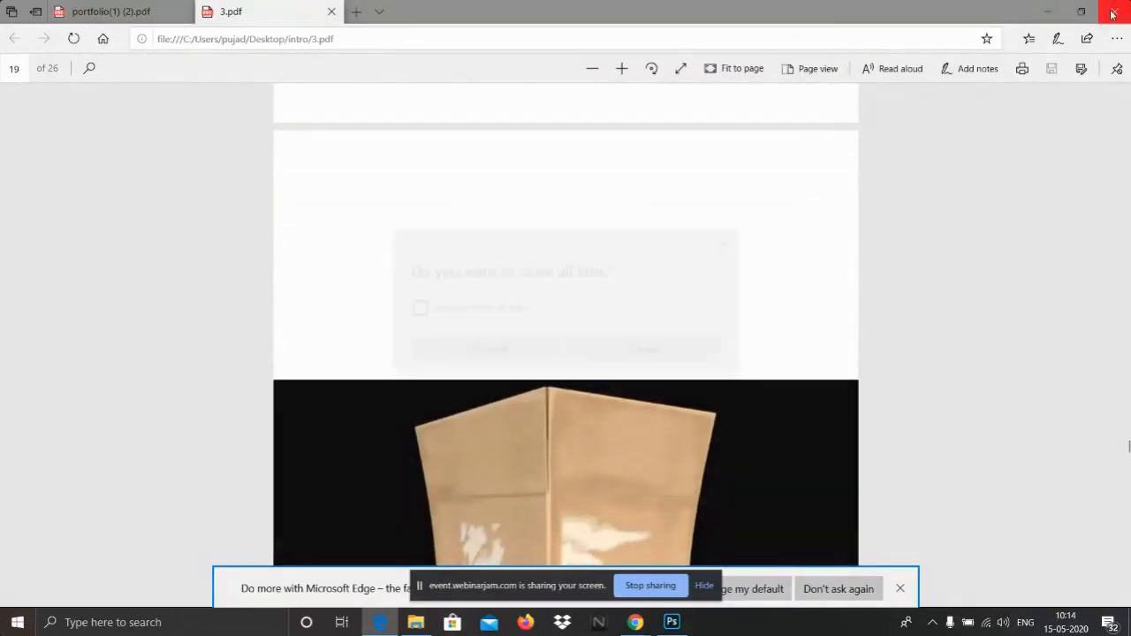
left_click(493, 346)
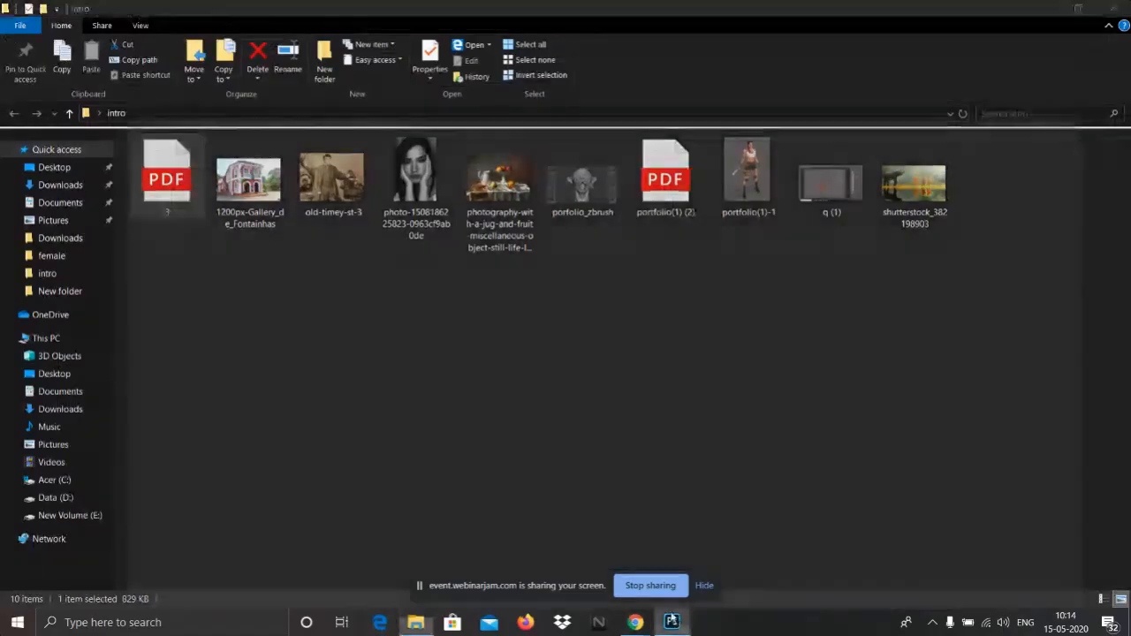
- Switch to Photoshop, show its file commands and the dialog for opening a file, and leave it without opening anything
left_click(672, 622)
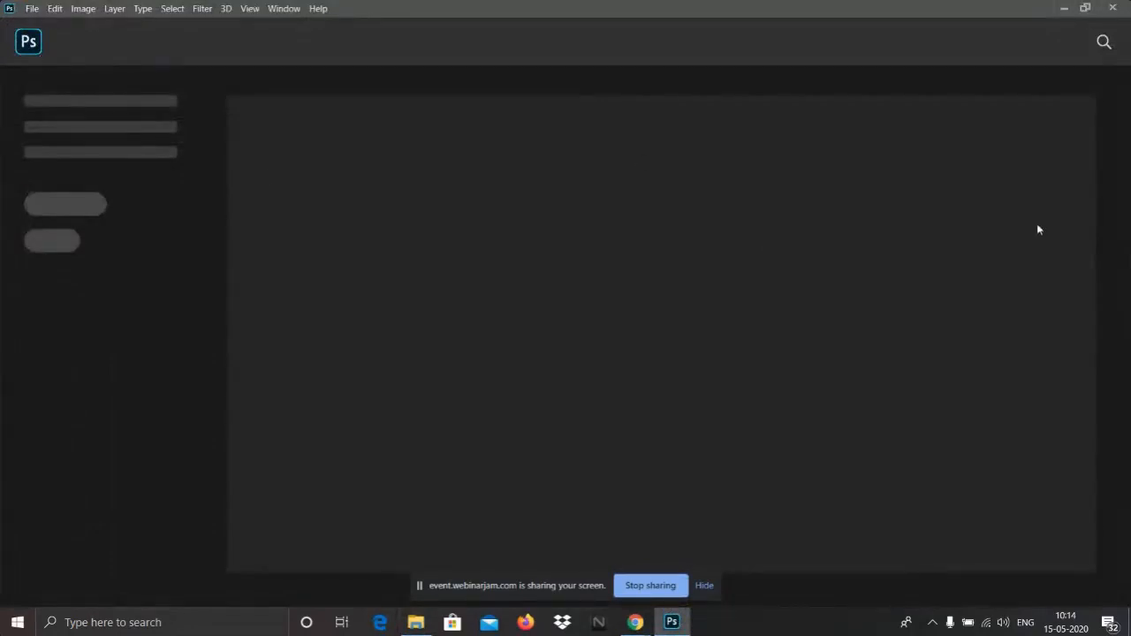
left_click(33, 9)
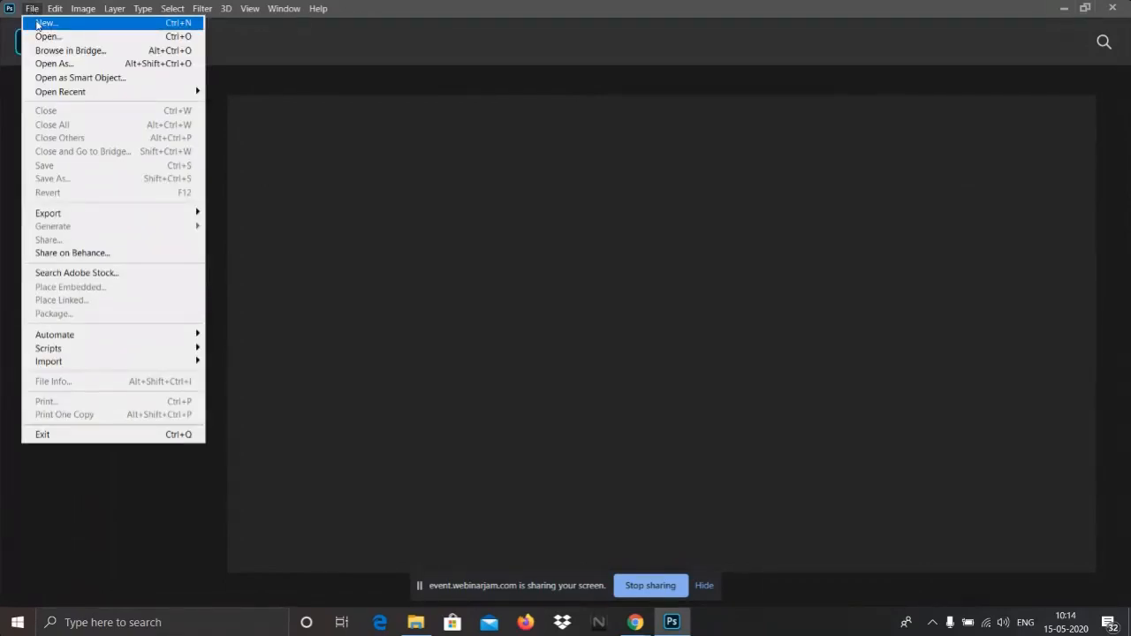
left_click(377, 53)
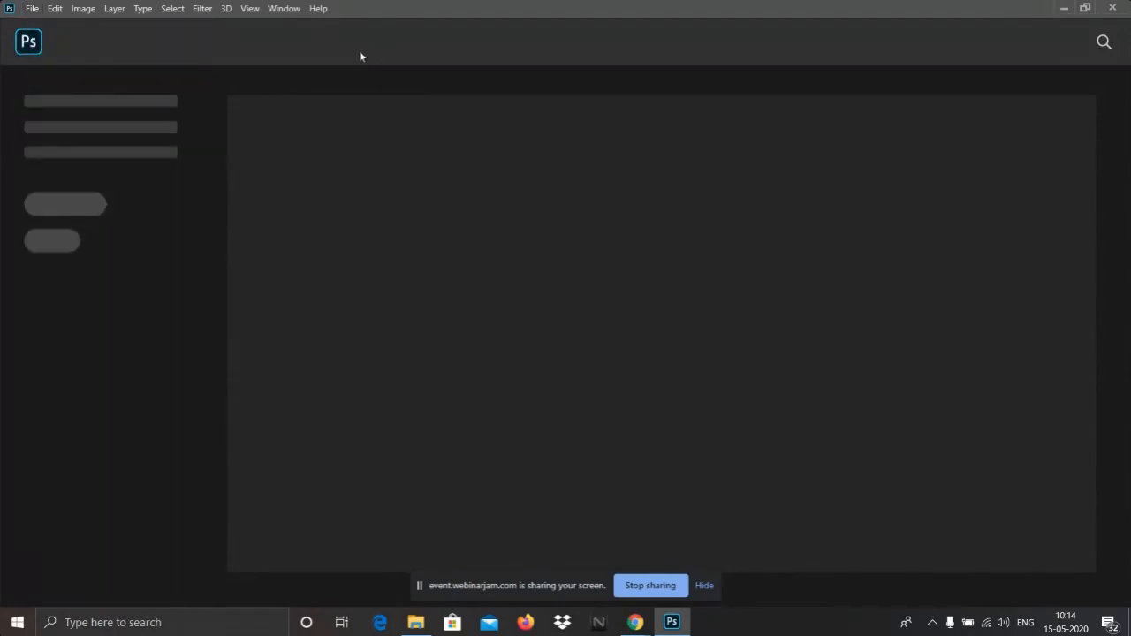
left_click(32, 10)
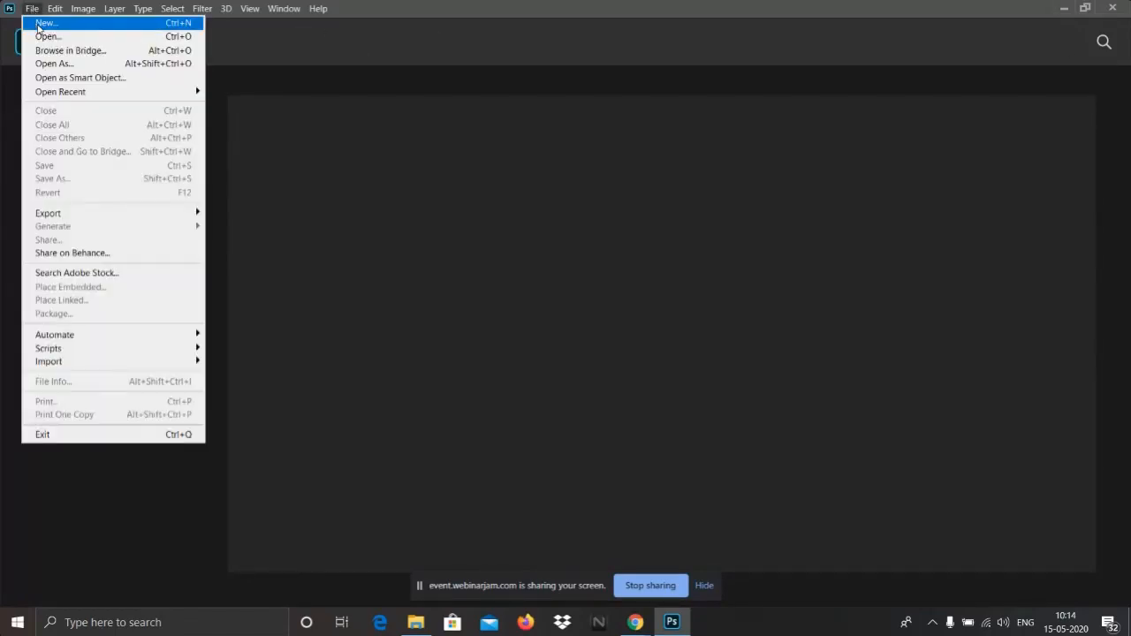
left_click(48, 38)
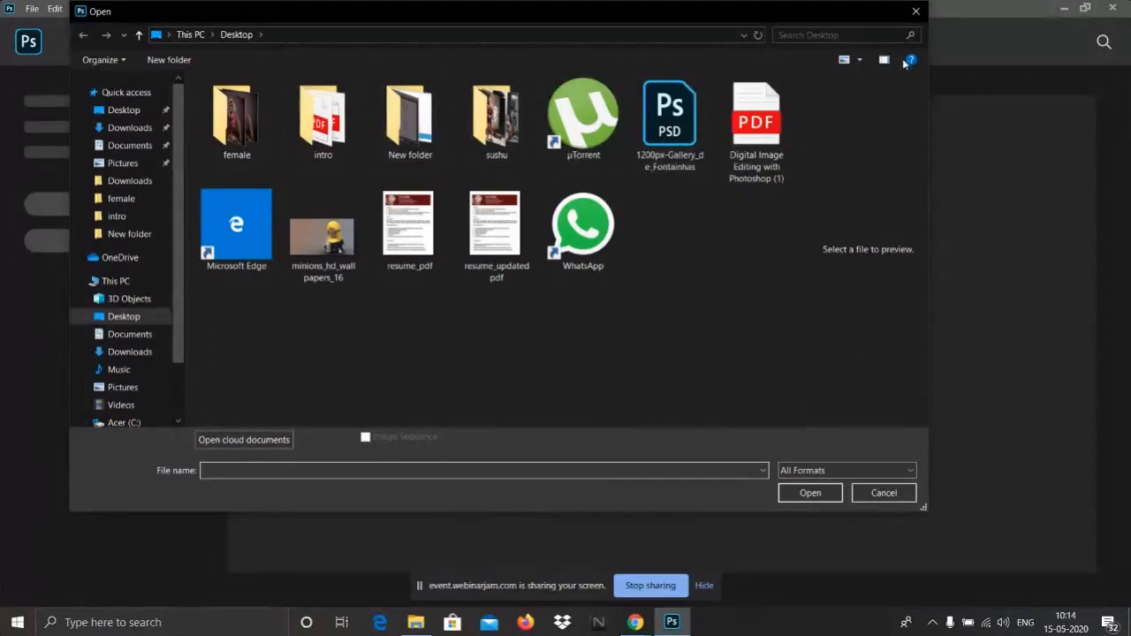
left_click(917, 11)
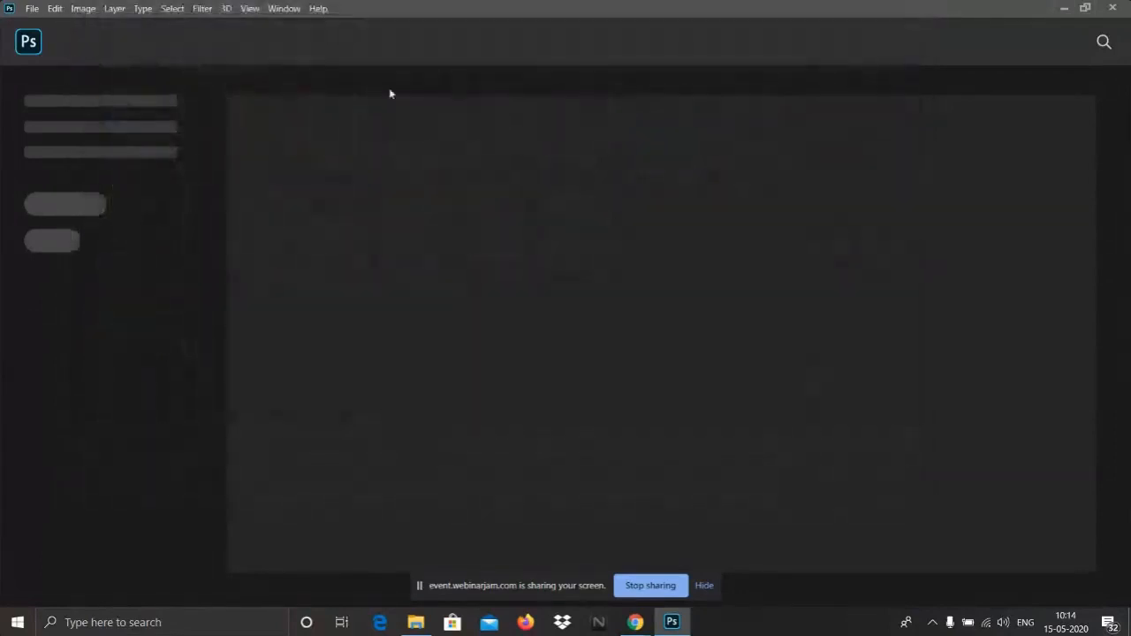
- Start a new document, look at the saved presets, and set the width to 3000 pixels
left_click(35, 9)
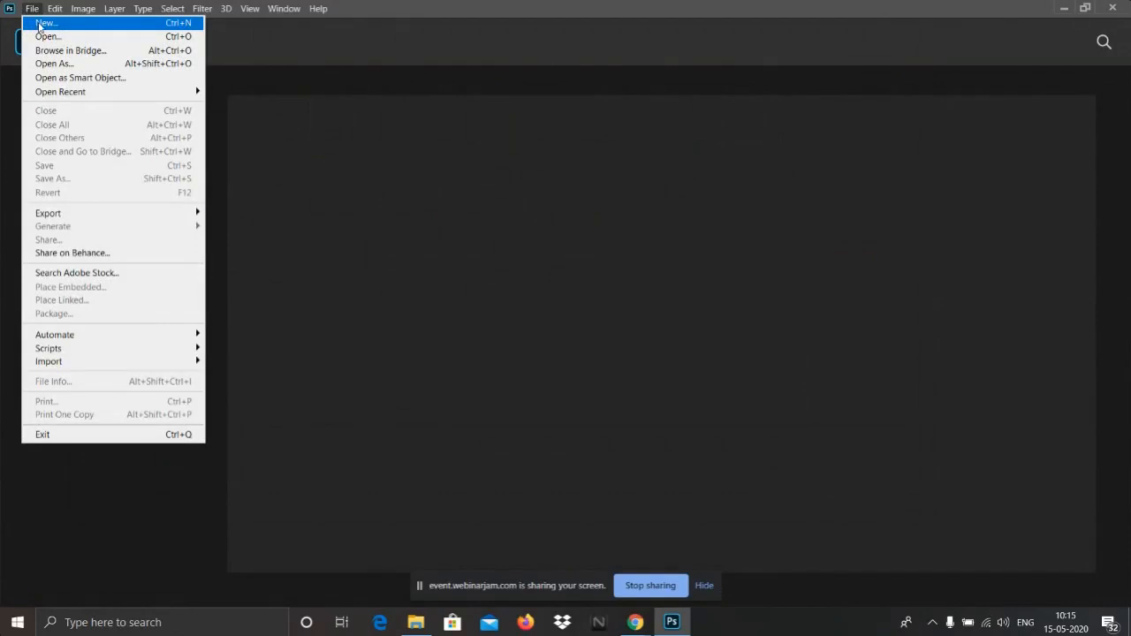
left_click(39, 24)
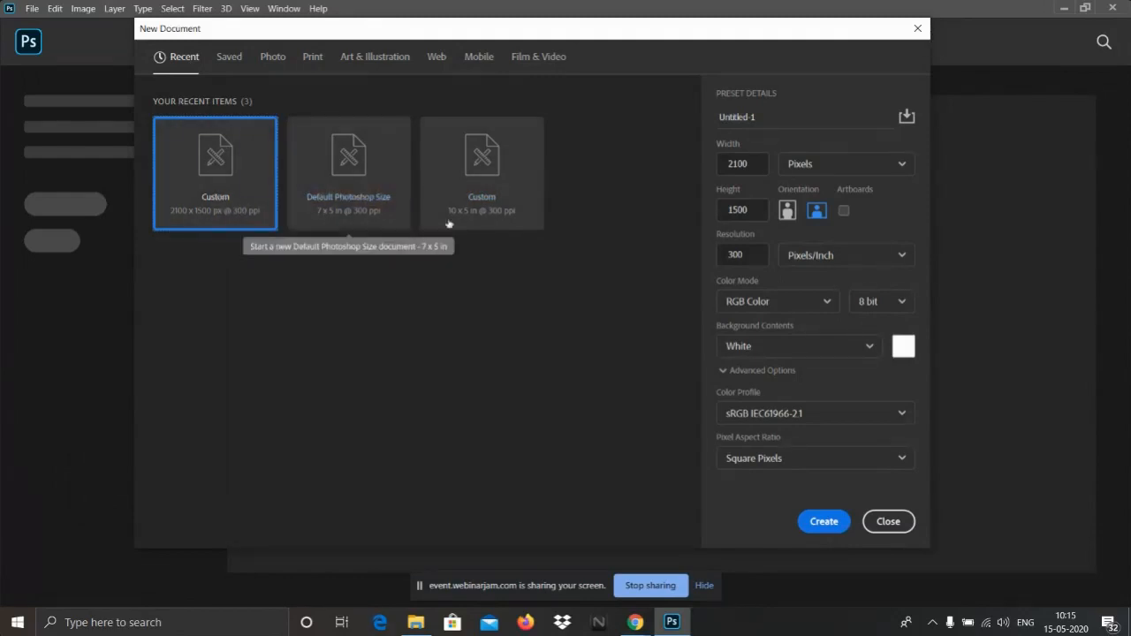
left_click(229, 58)
left_click(177, 59)
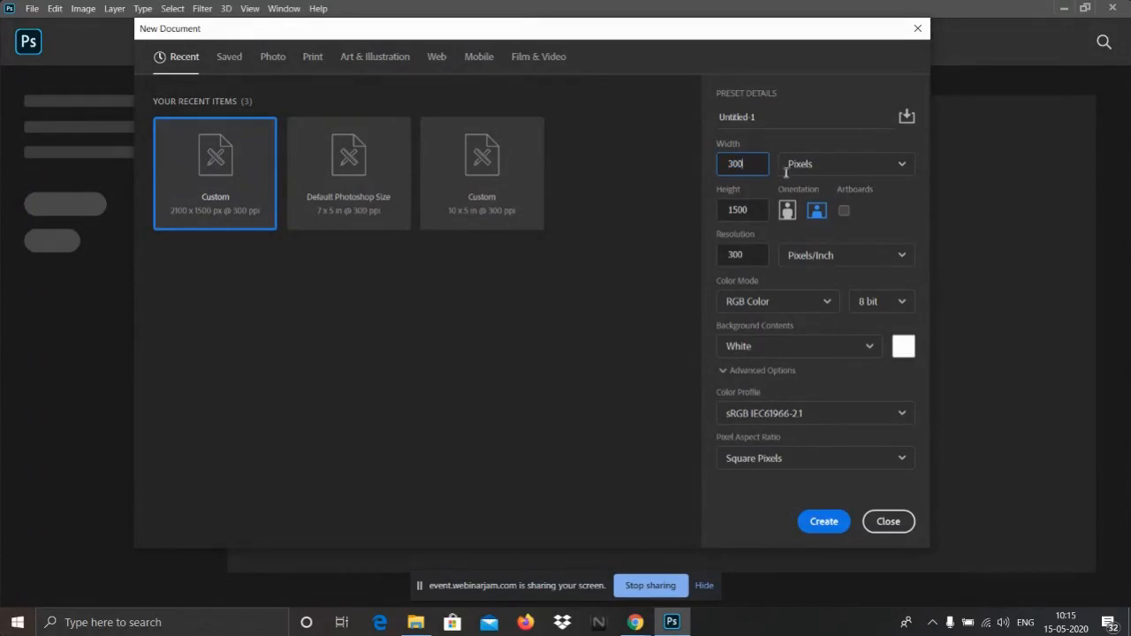
type("0")
- Save the current document settings as a preset named landscape
left_click(906, 118)
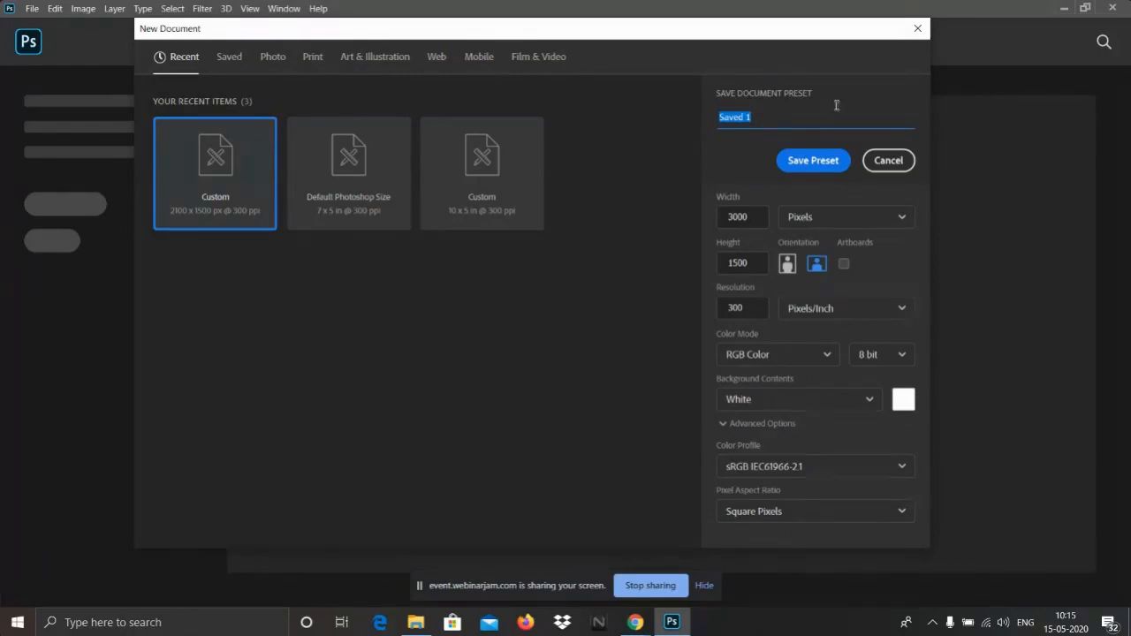
type("s")
key("BackSpace")
type("e")
left_click(815, 160)
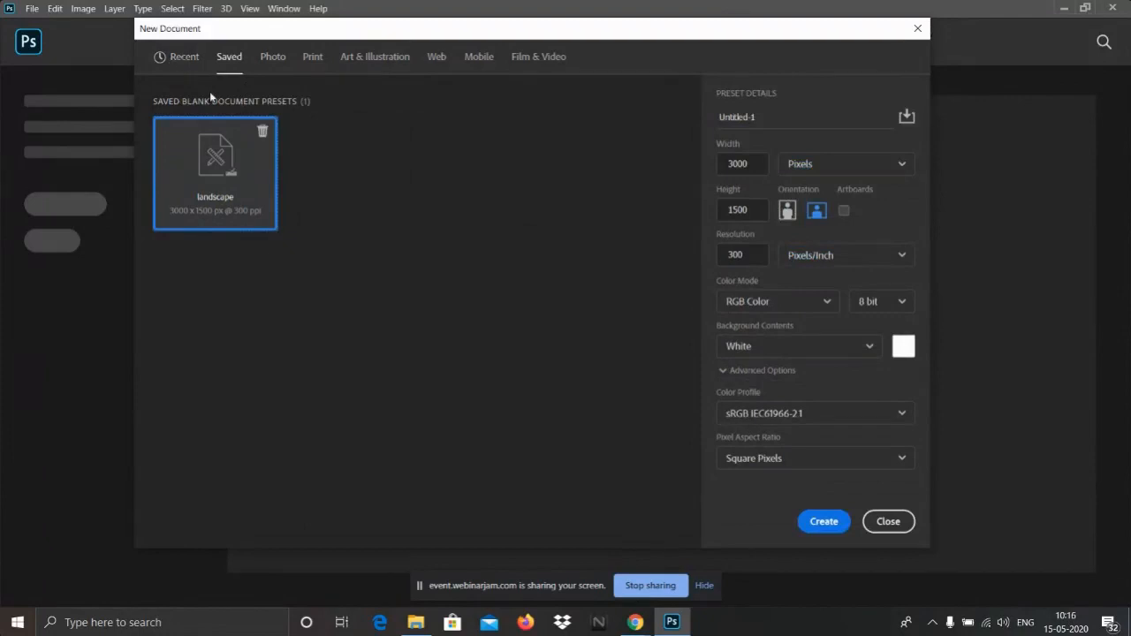
- Look through the Photo, Print, Art & Illustration, Web and Mobile document presets and return to the recent ones
left_click(271, 60)
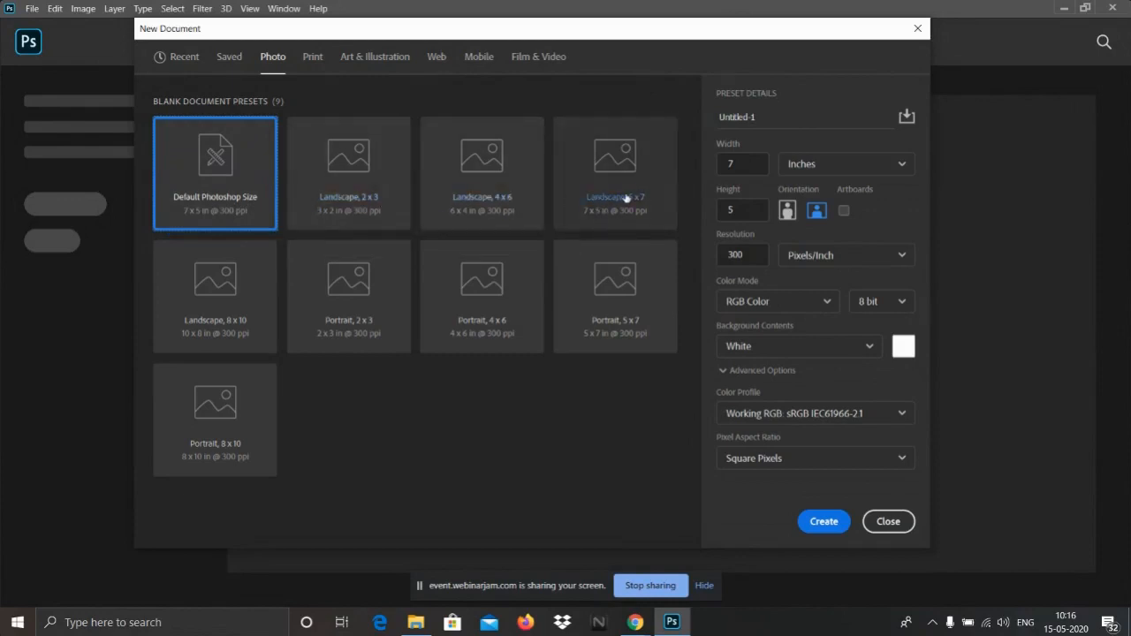
left_click(308, 60)
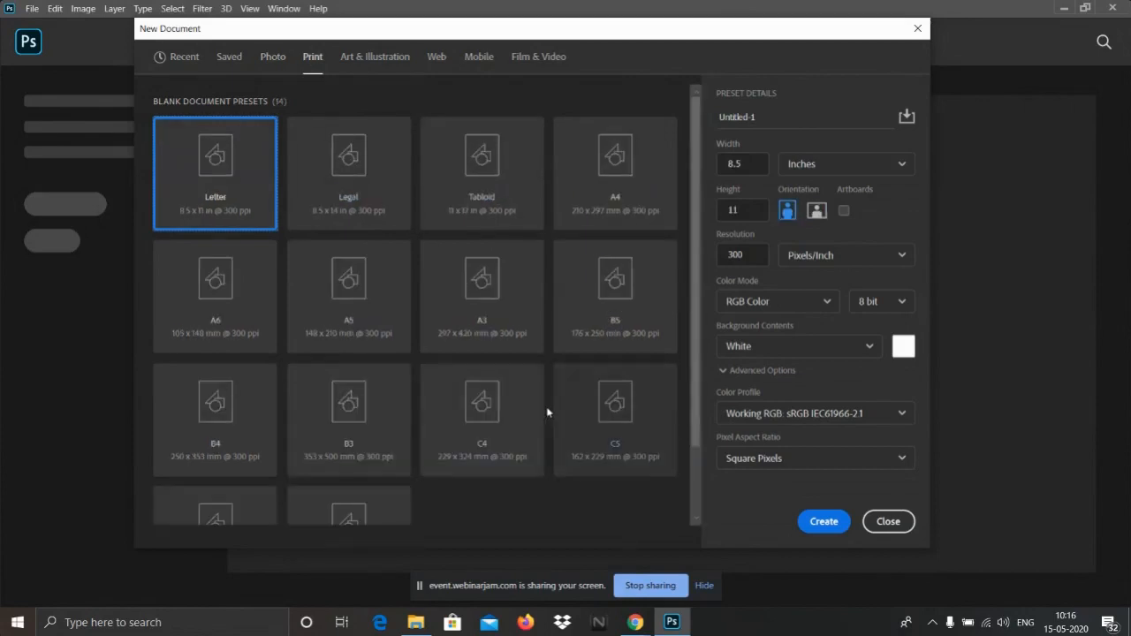
left_click(367, 64)
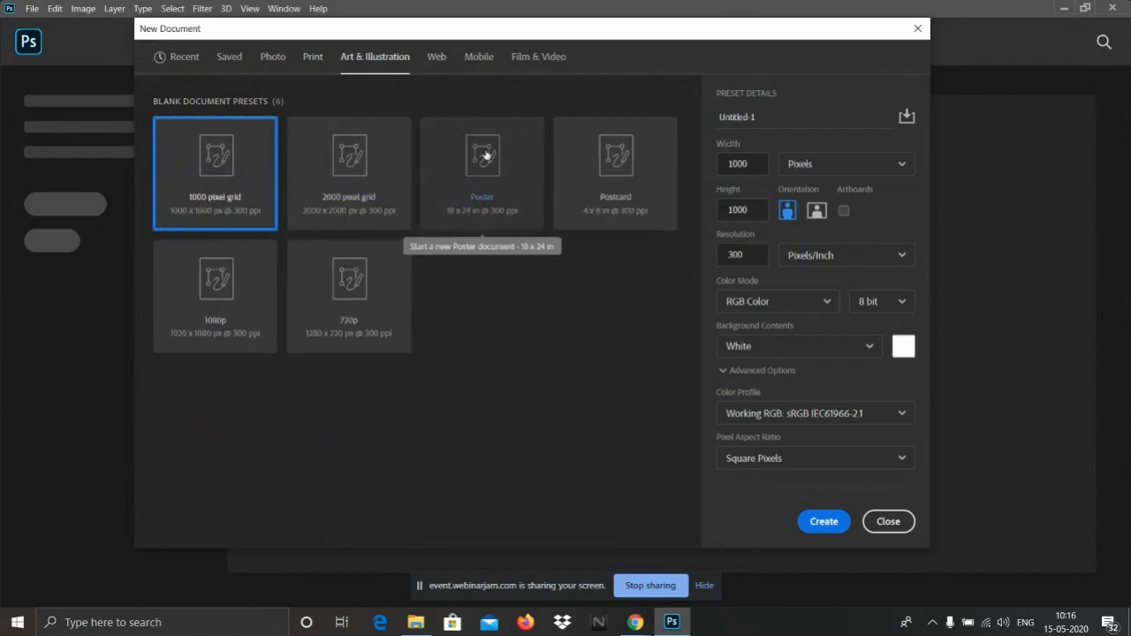
left_click(434, 60)
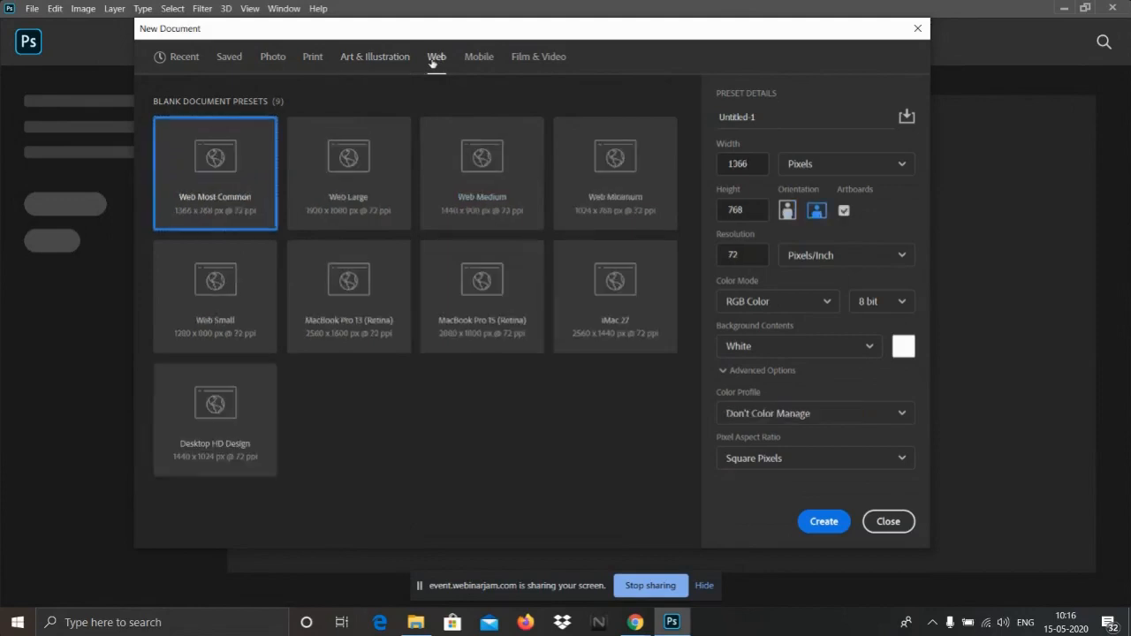
left_click(477, 60)
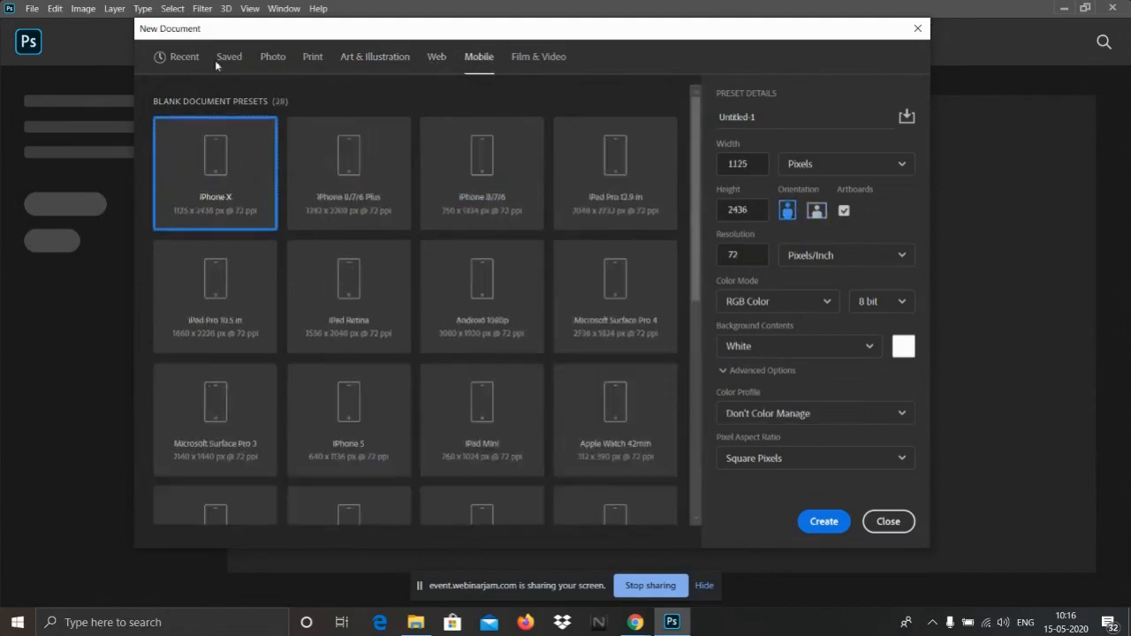
left_click(186, 58)
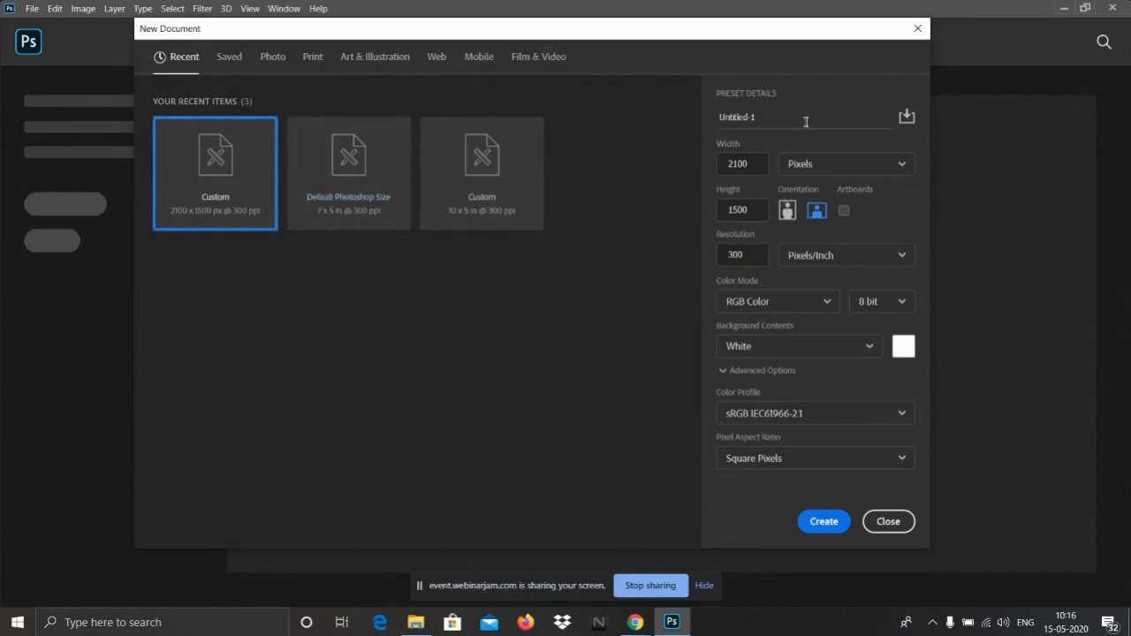
- Examine the new document's name, the available width units with Pixels kept, and the resolution value
left_click(778, 112)
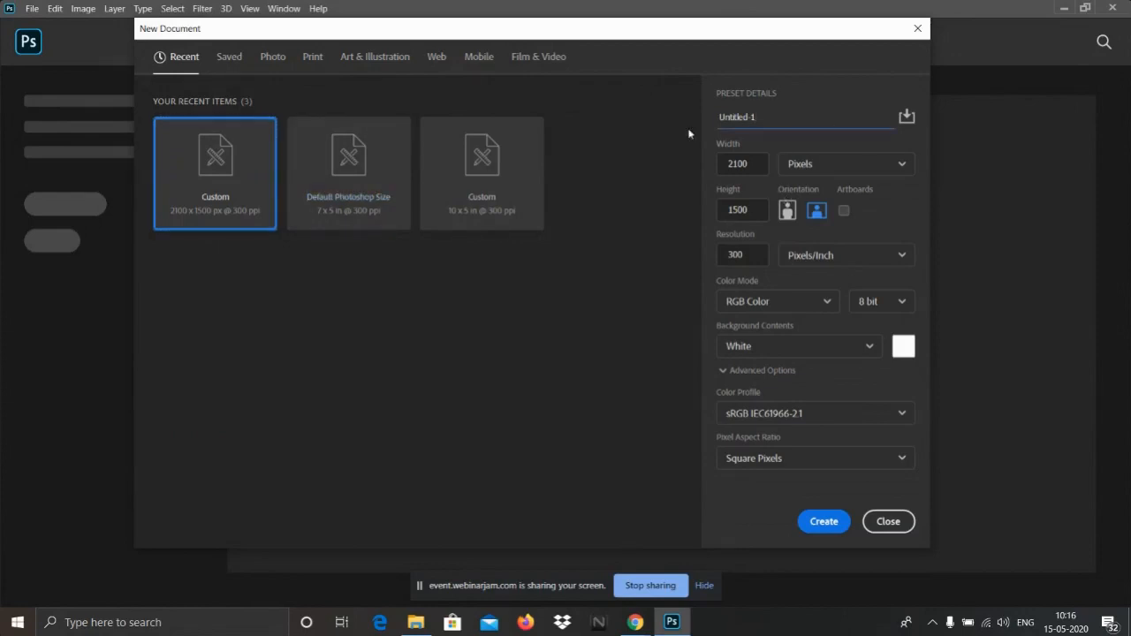
double_click(778, 112)
left_click(585, 126)
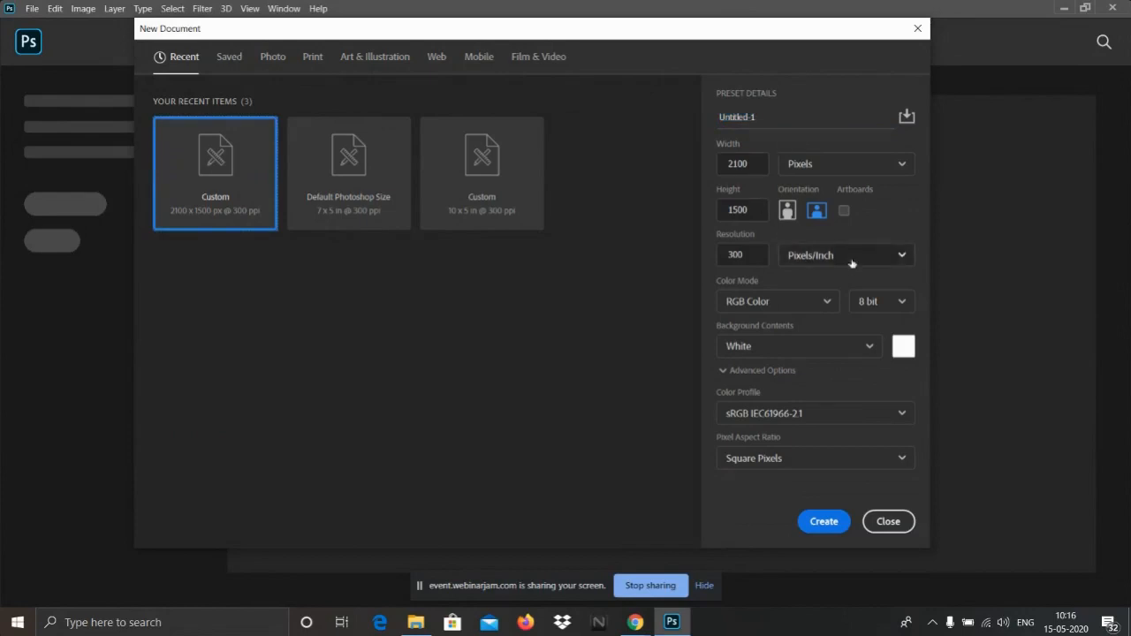
left_click(878, 165)
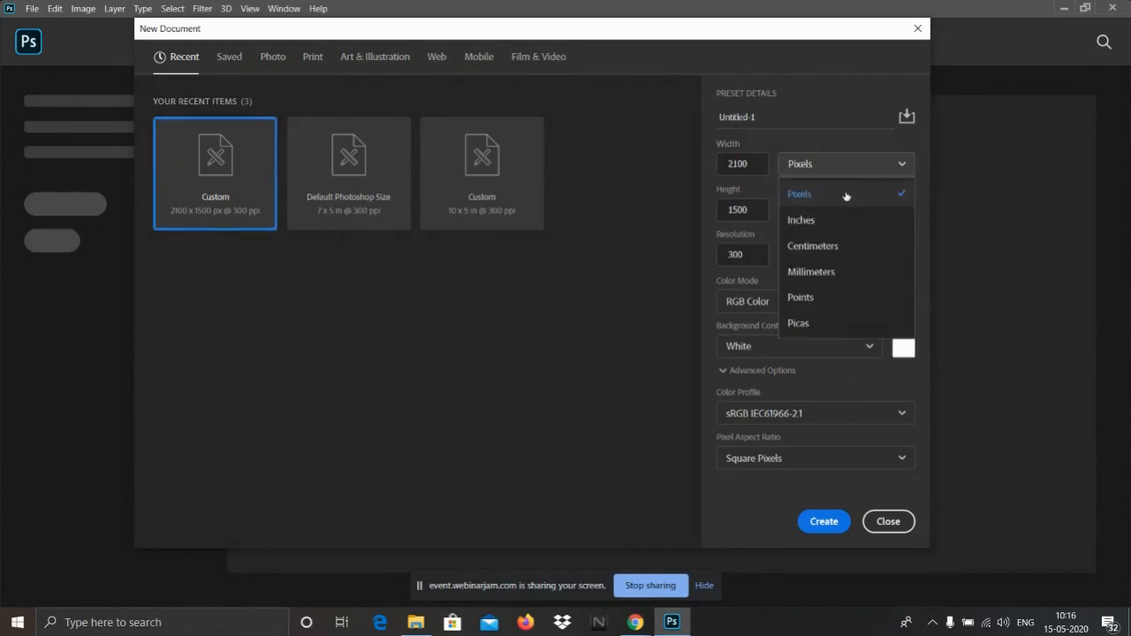
left_click(846, 195)
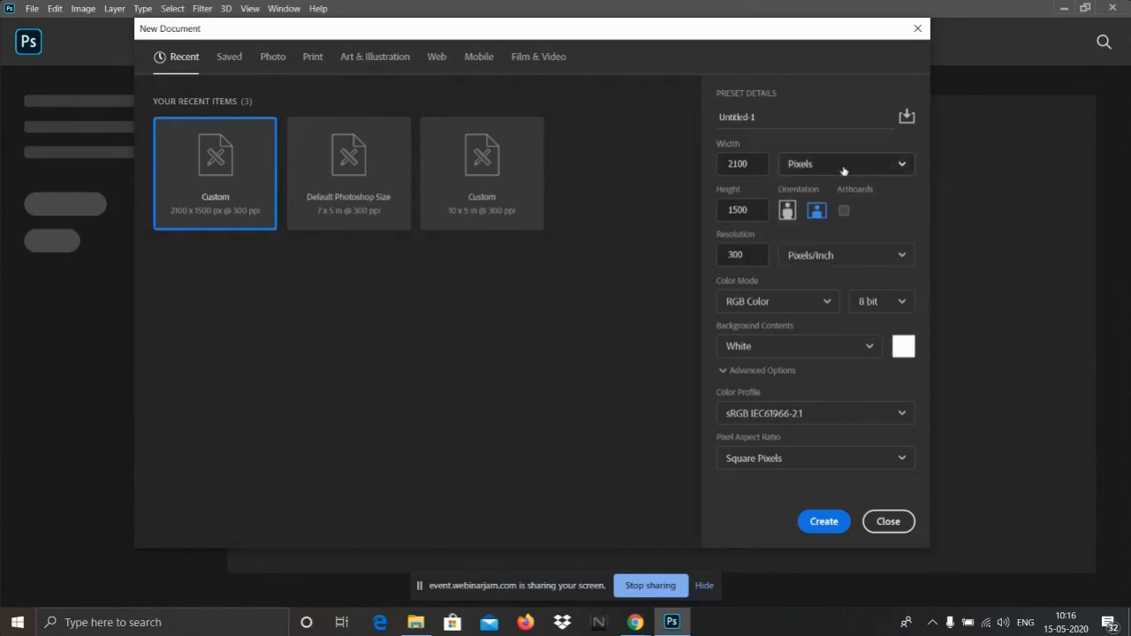
left_click(844, 171)
left_click(841, 202)
left_click(760, 254)
left_click_drag(752, 254, 730, 254)
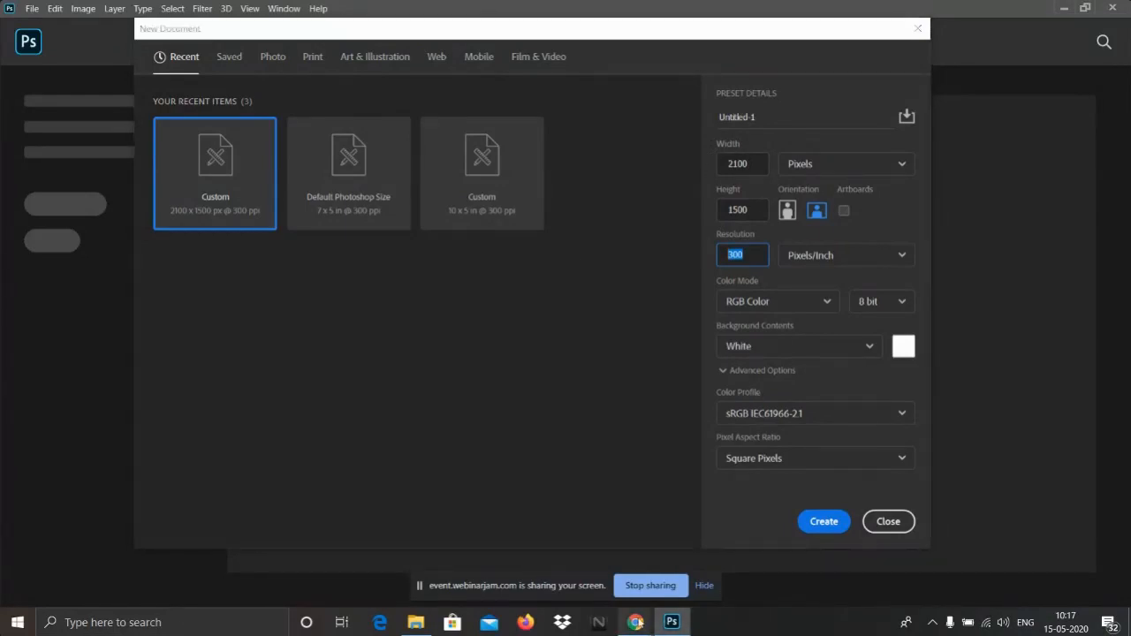
- Check the WebinarJam live broadcast page and return to the new document settings in Photoshop
mouse_move(635, 622)
left_click(569, 590)
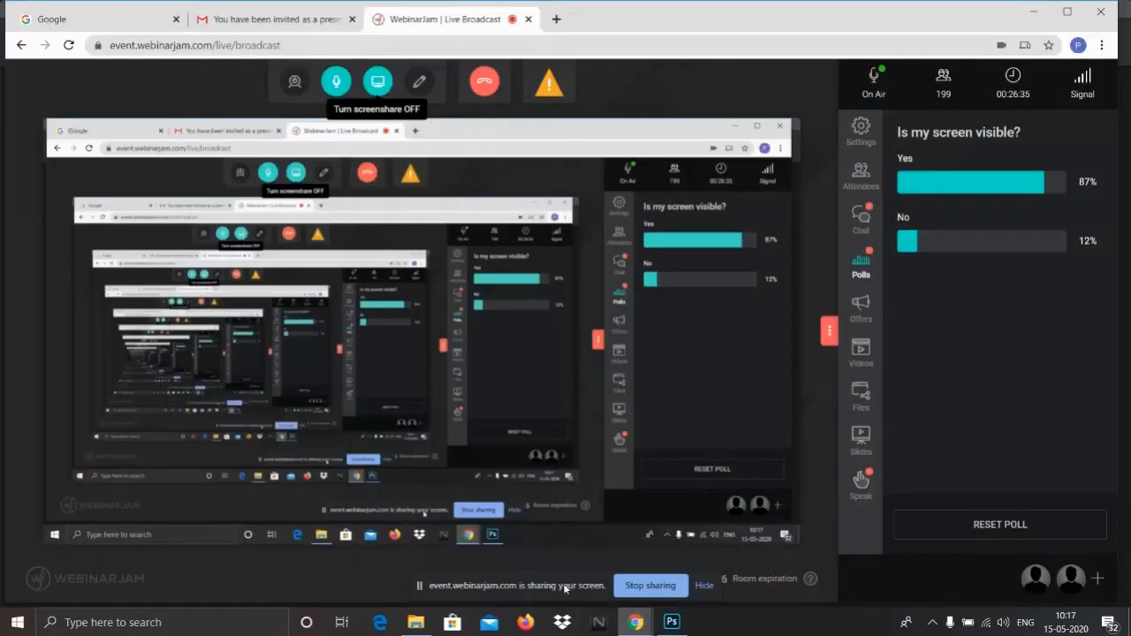
left_click(1028, 10)
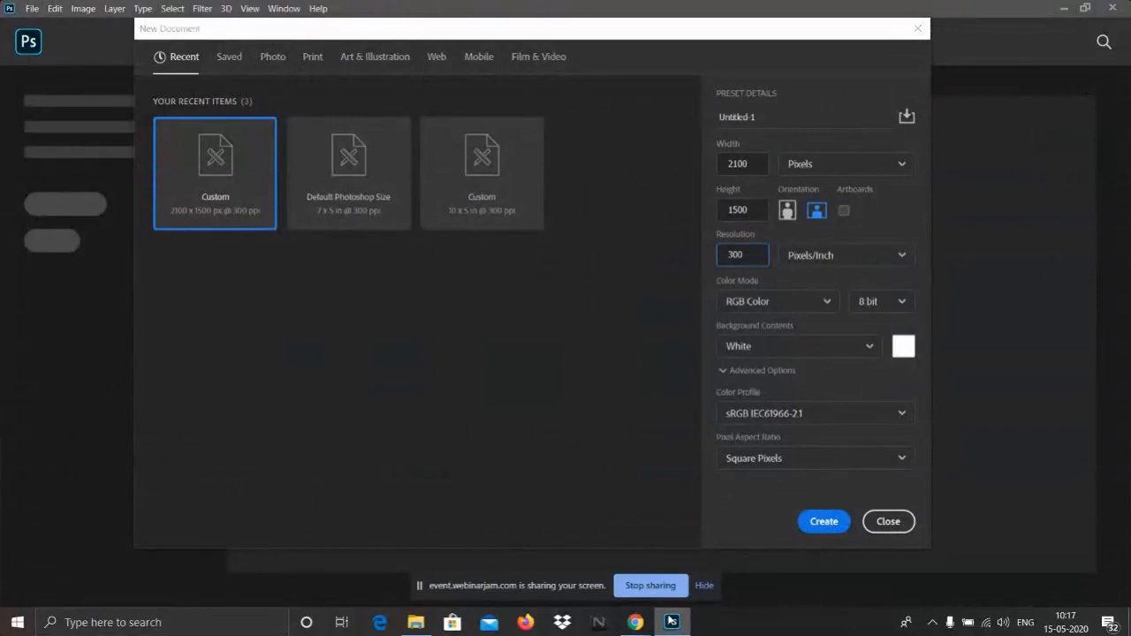
left_click(670, 622)
mouse_move(648, 624)
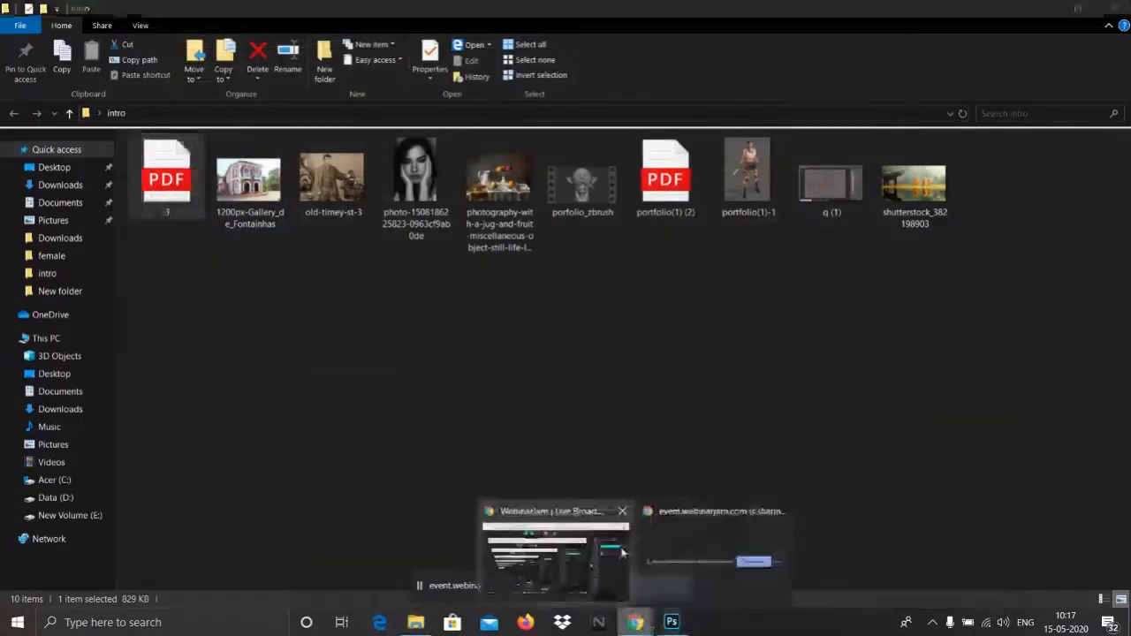
left_click(611, 538)
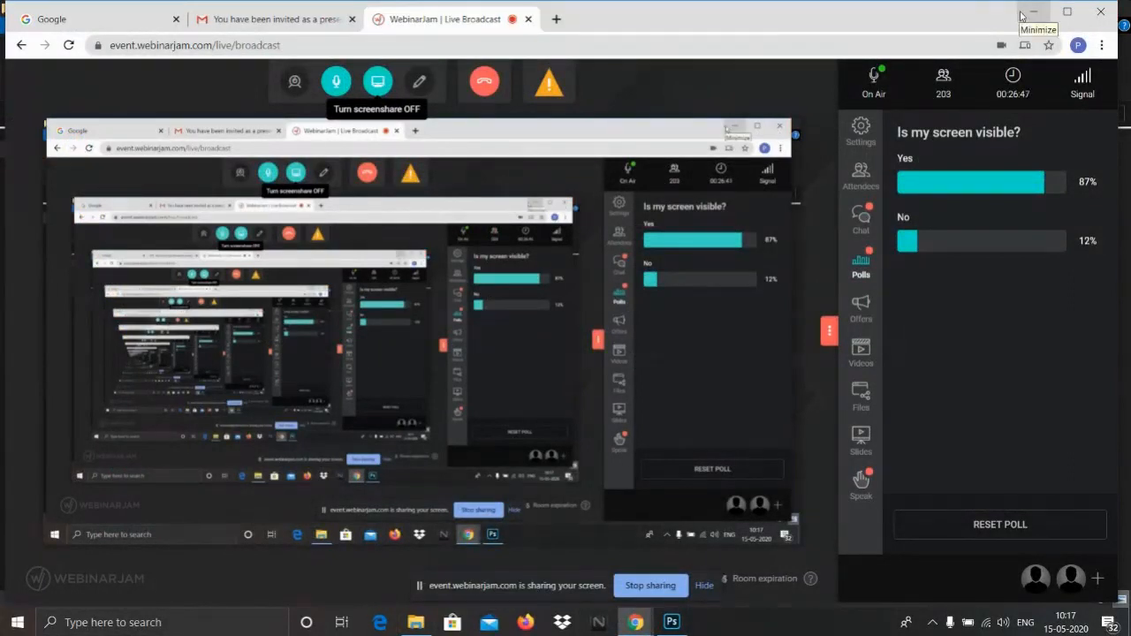
left_click(1031, 12)
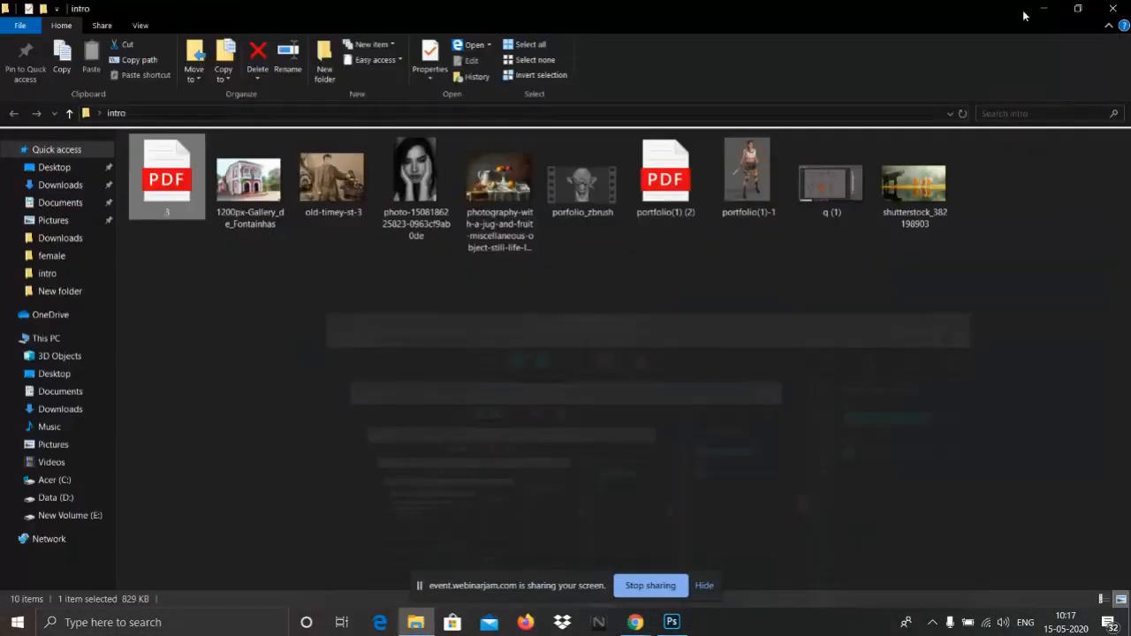
left_click(672, 622)
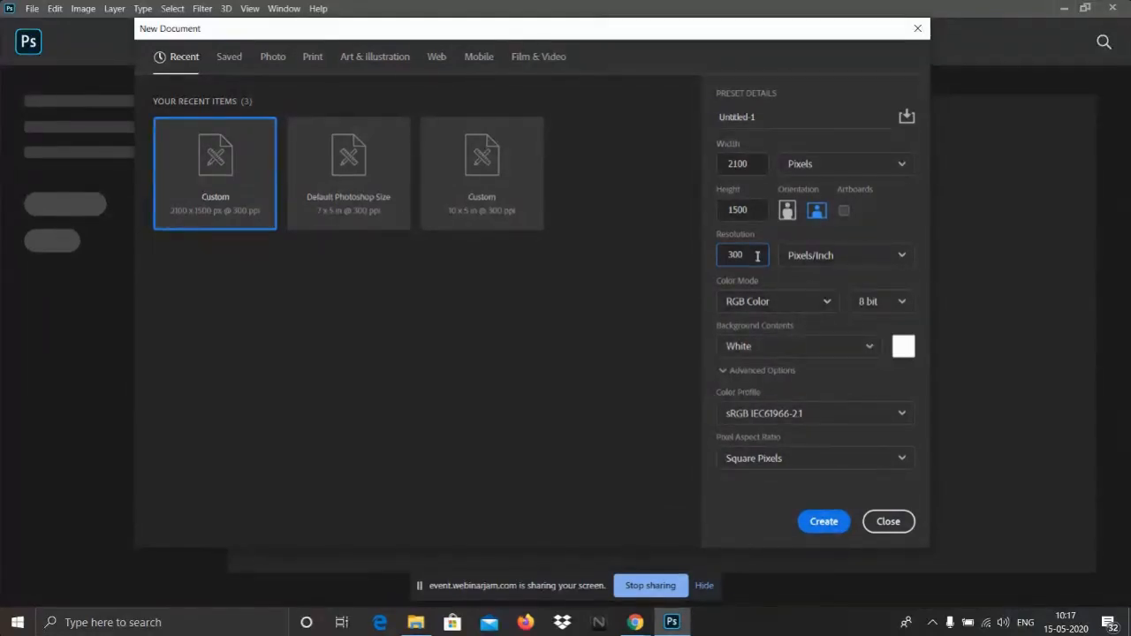
- Point out the resolution value, close the new document dialog without creating a document, and minimize Photoshop
left_click_drag(758, 256, 720, 254)
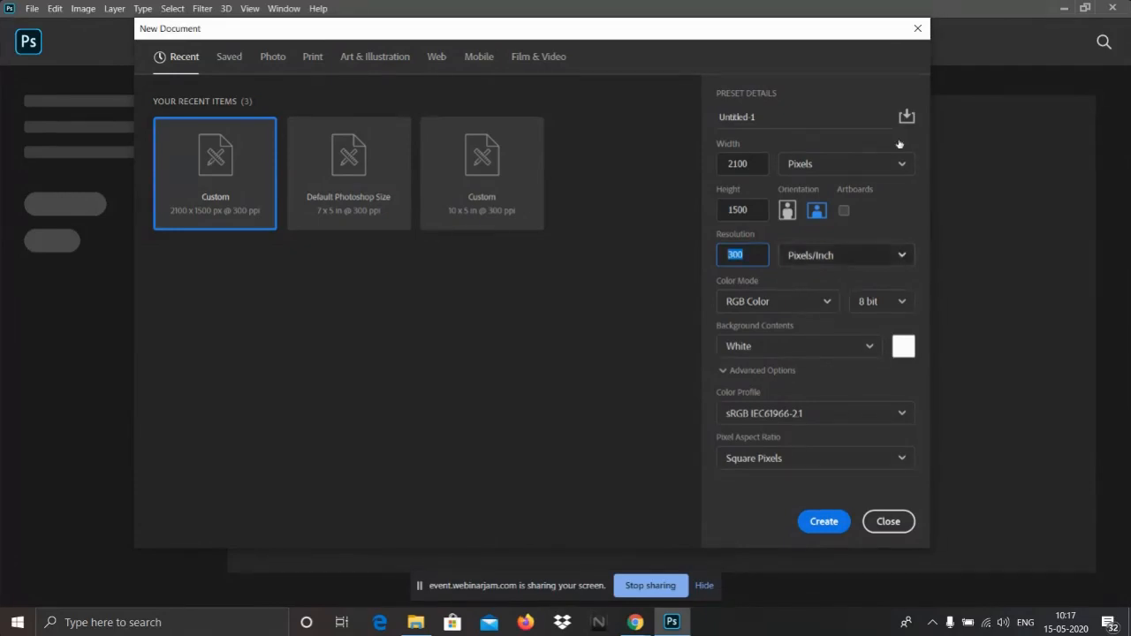
left_click(1062, 10)
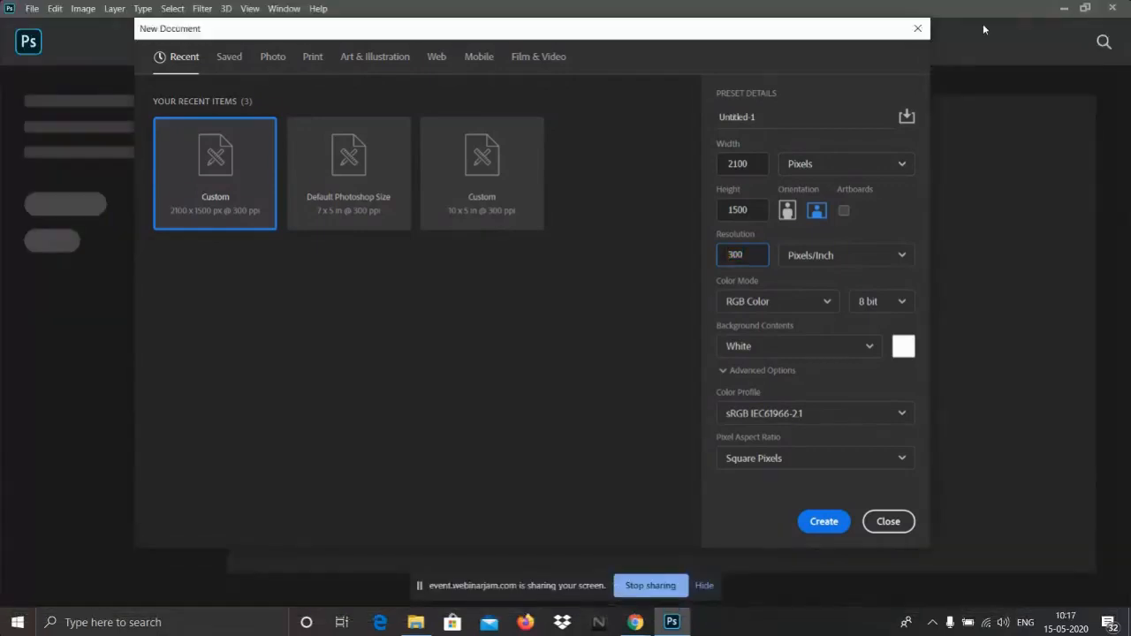
mouse_move(636, 622)
left_click(918, 28)
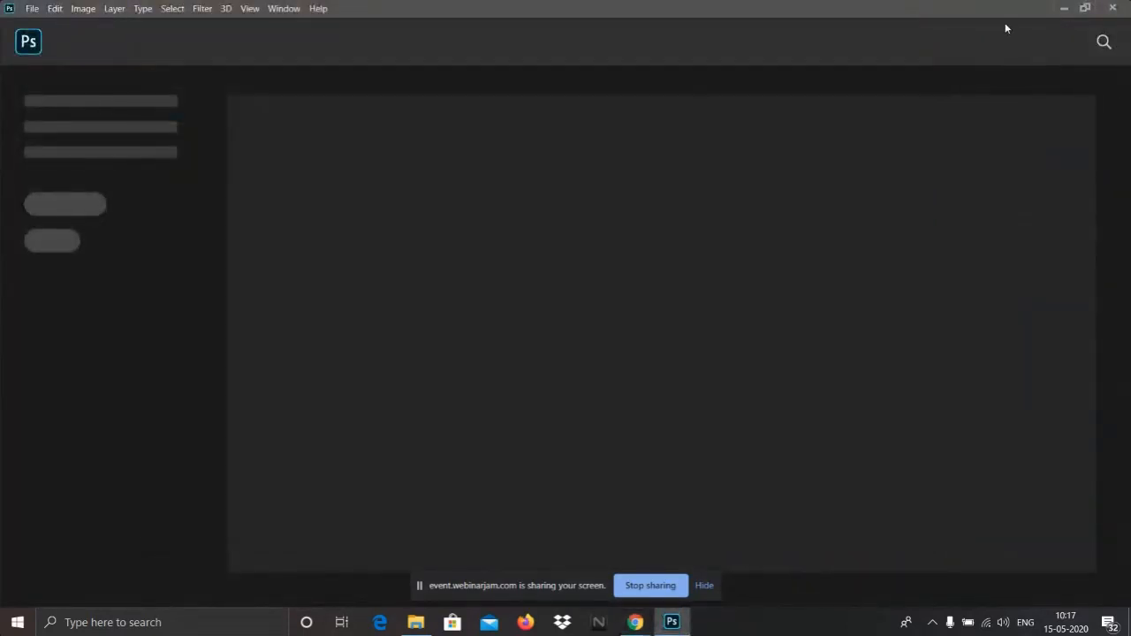
left_click(1062, 9)
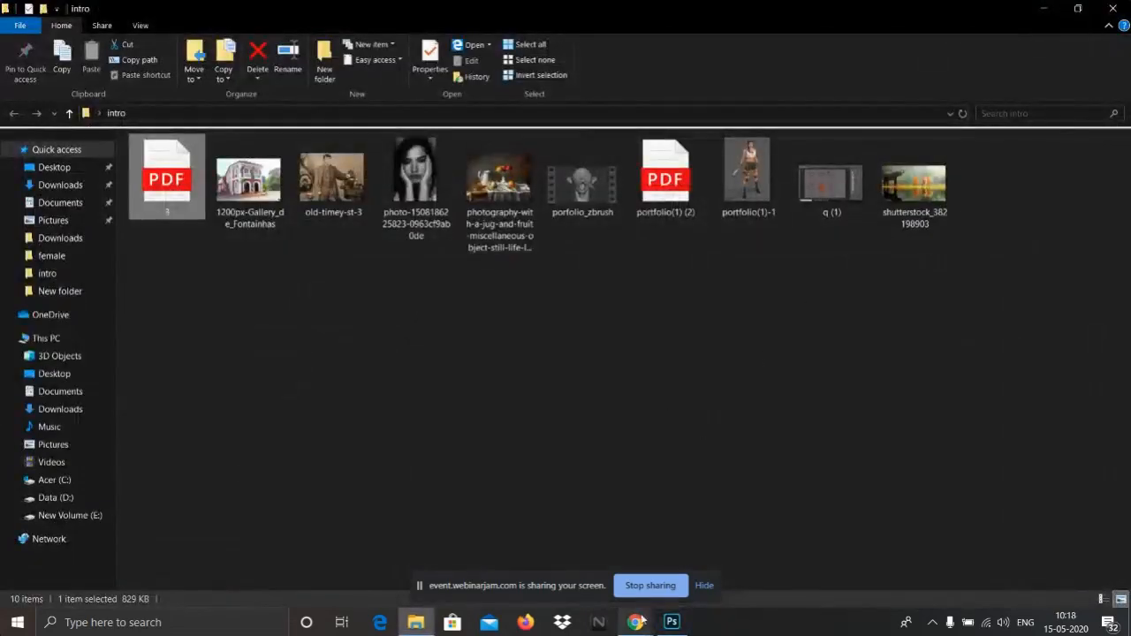
- Switch to Chrome and search Google Images for "flower" in a new tab
left_click(643, 619)
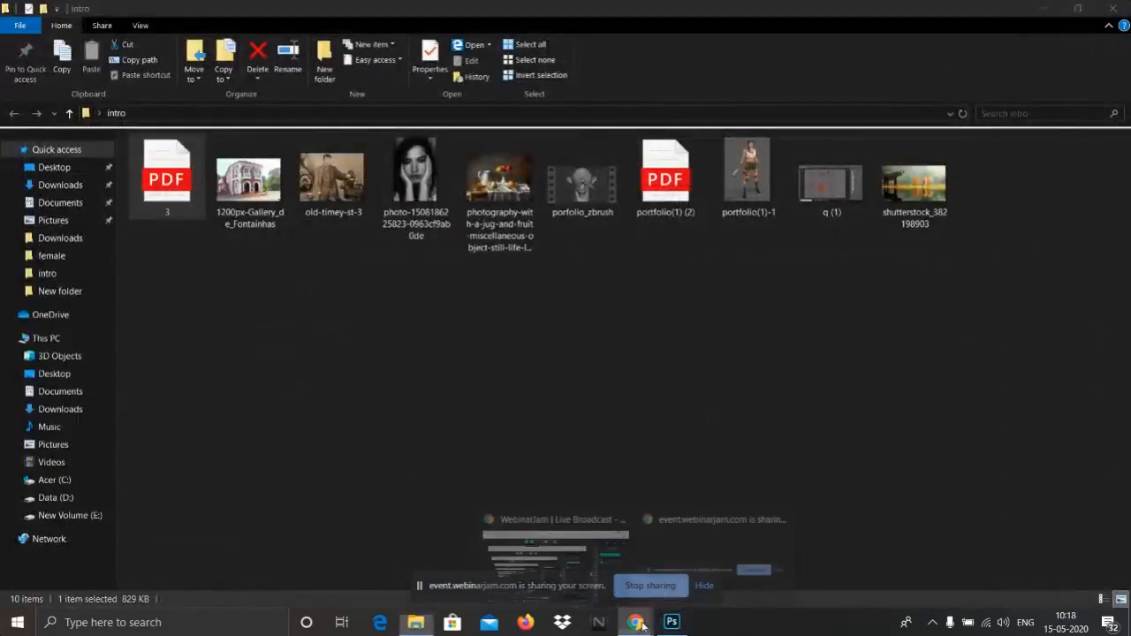
left_click(1048, 8)
left_click(573, 555)
left_click(560, 21)
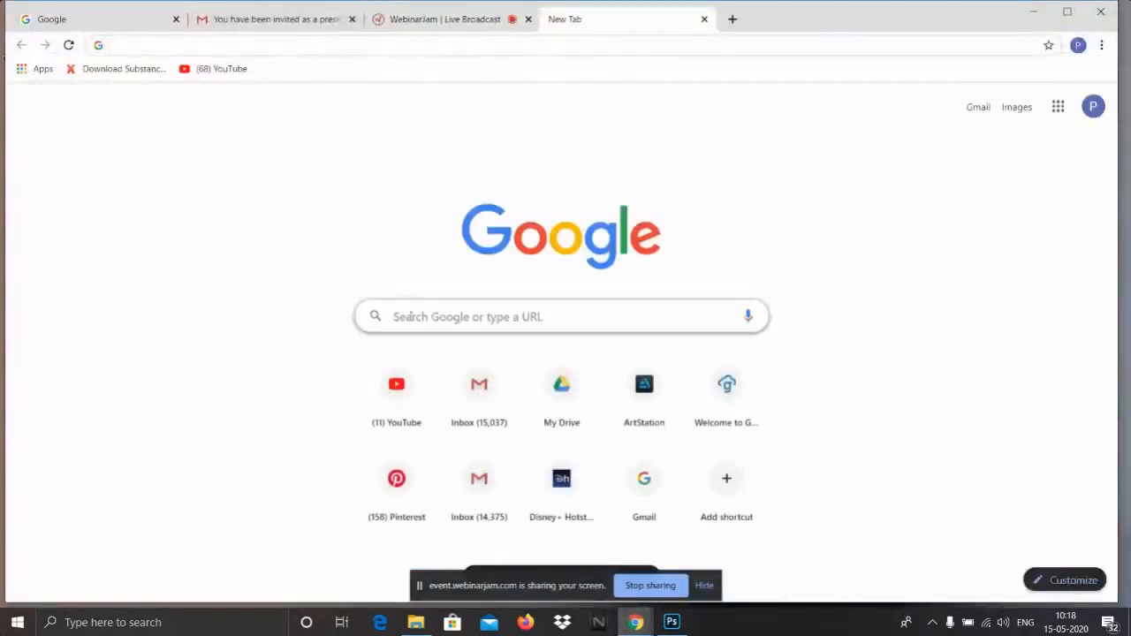
left_click(436, 319)
type("flower")
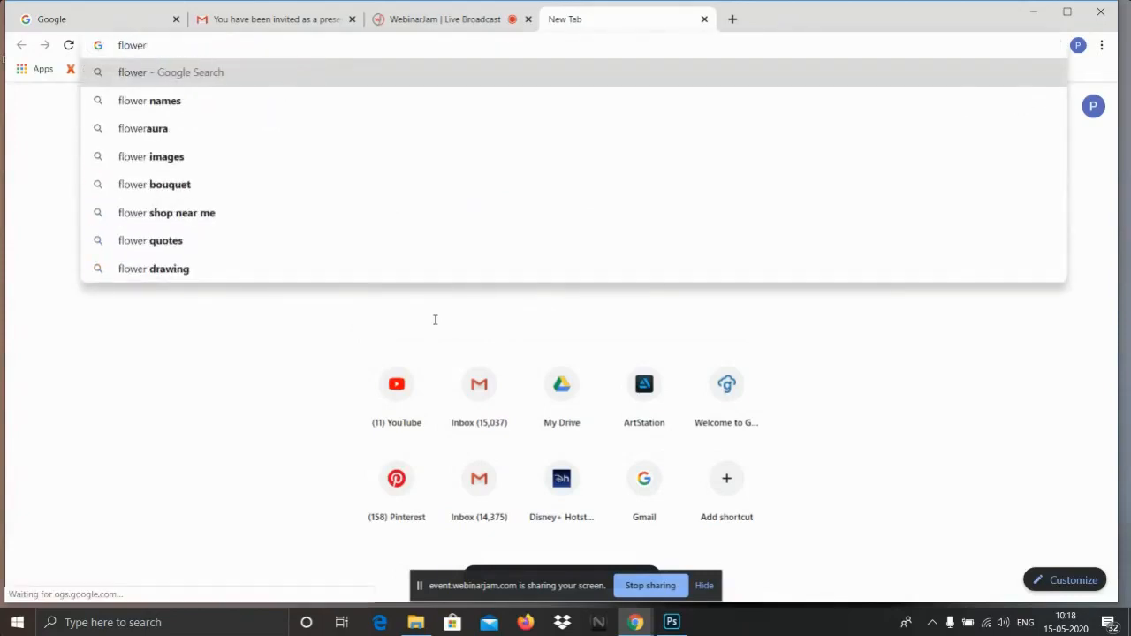
key("Return")
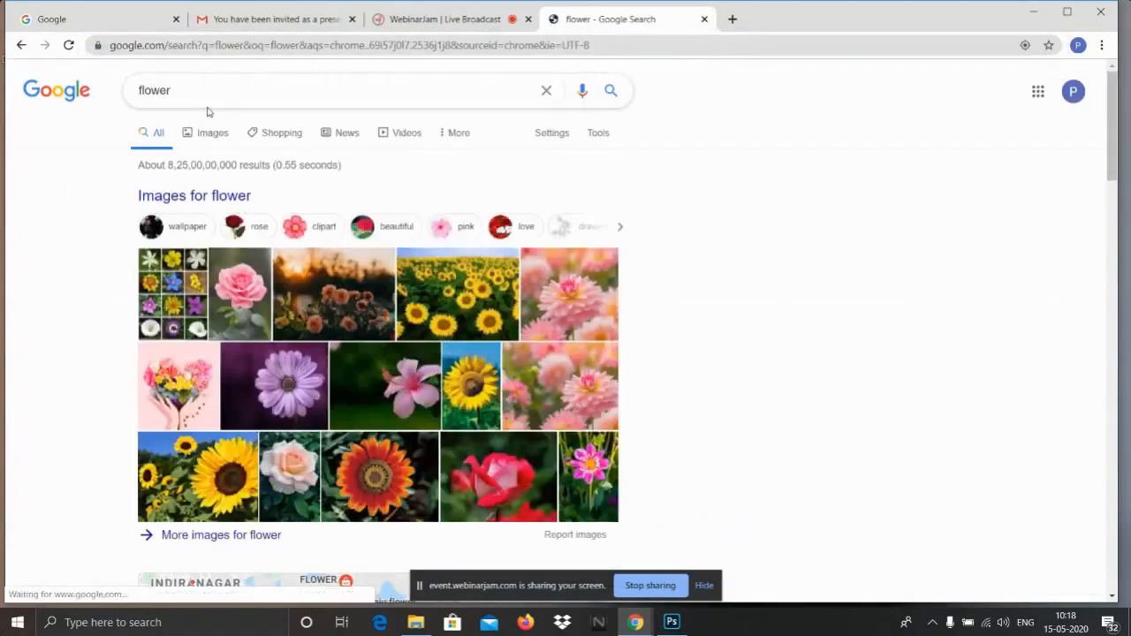
left_click(210, 135)
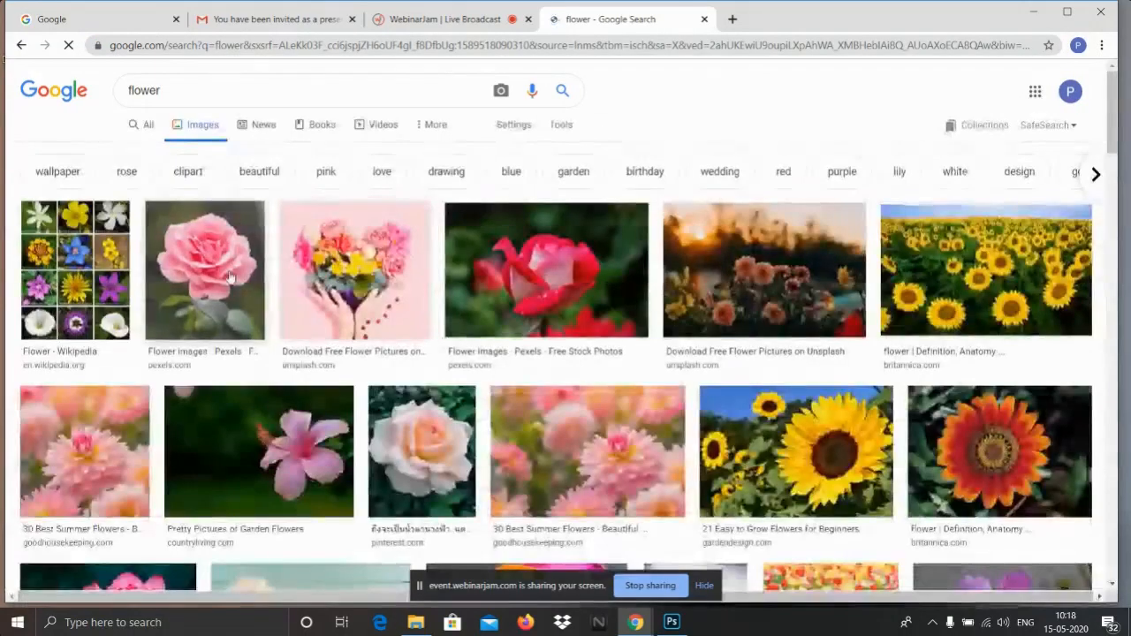
- Preview the pink rose photo and the Wikipedia flower collage from the image results, and return to the desktop
left_click(207, 265)
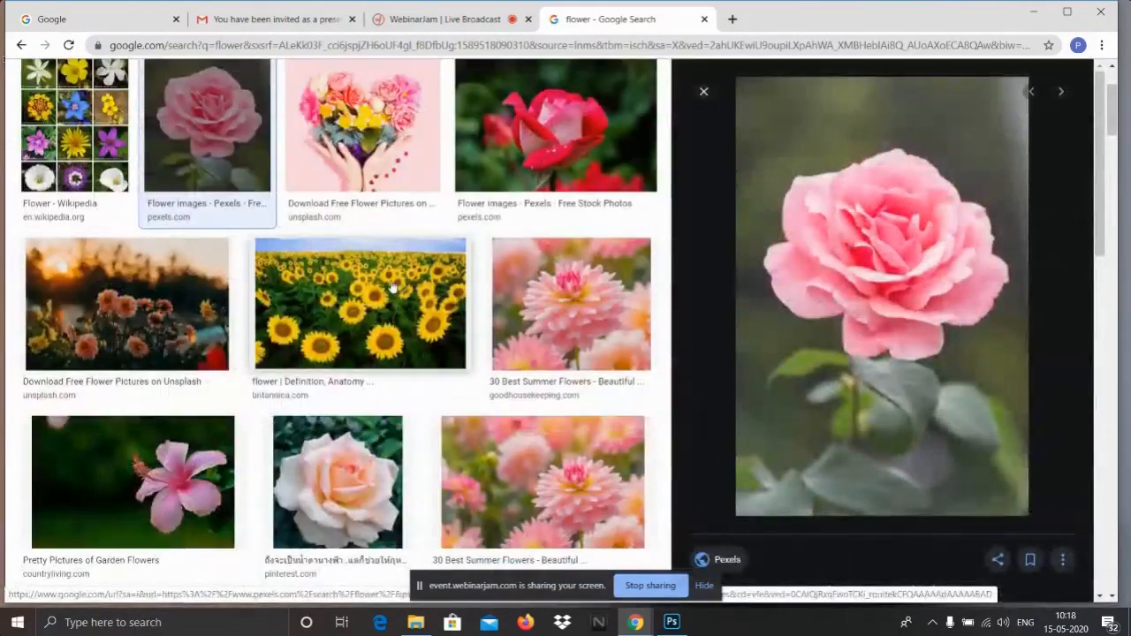
left_click(124, 157)
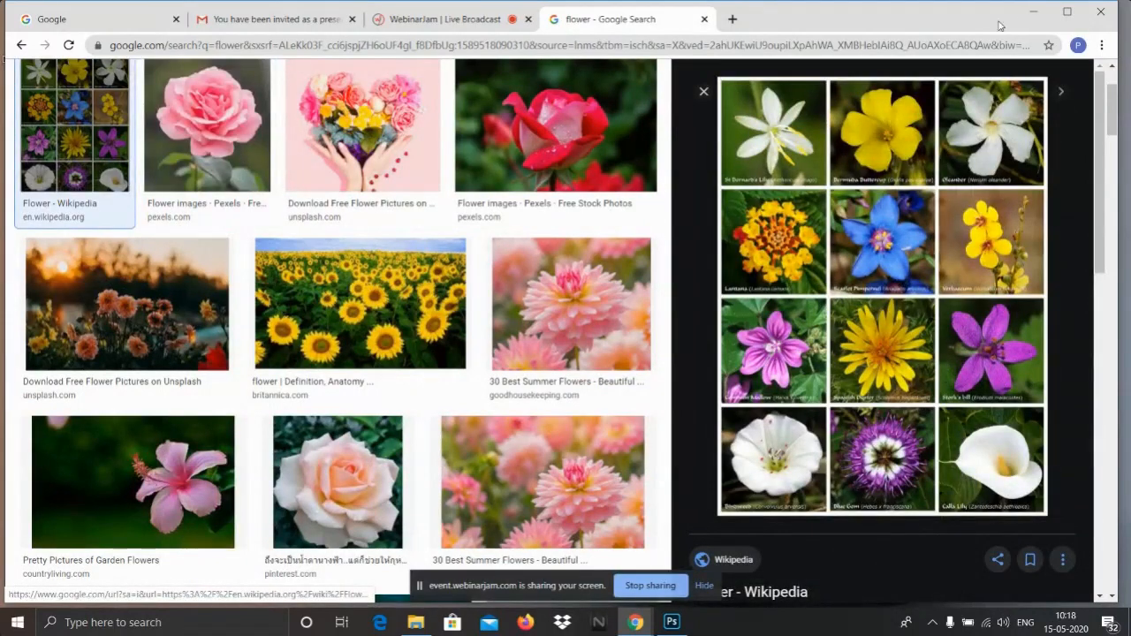
key("super+d")
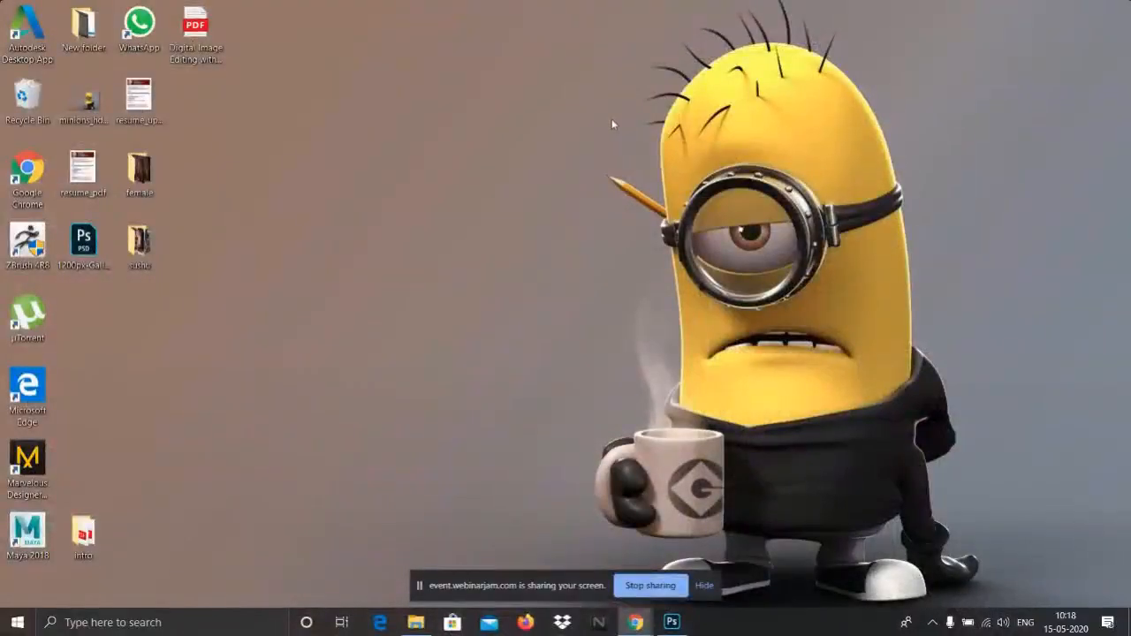
- Switch to Photoshop, open the new document settings and highlight the resolution value
left_click(672, 622)
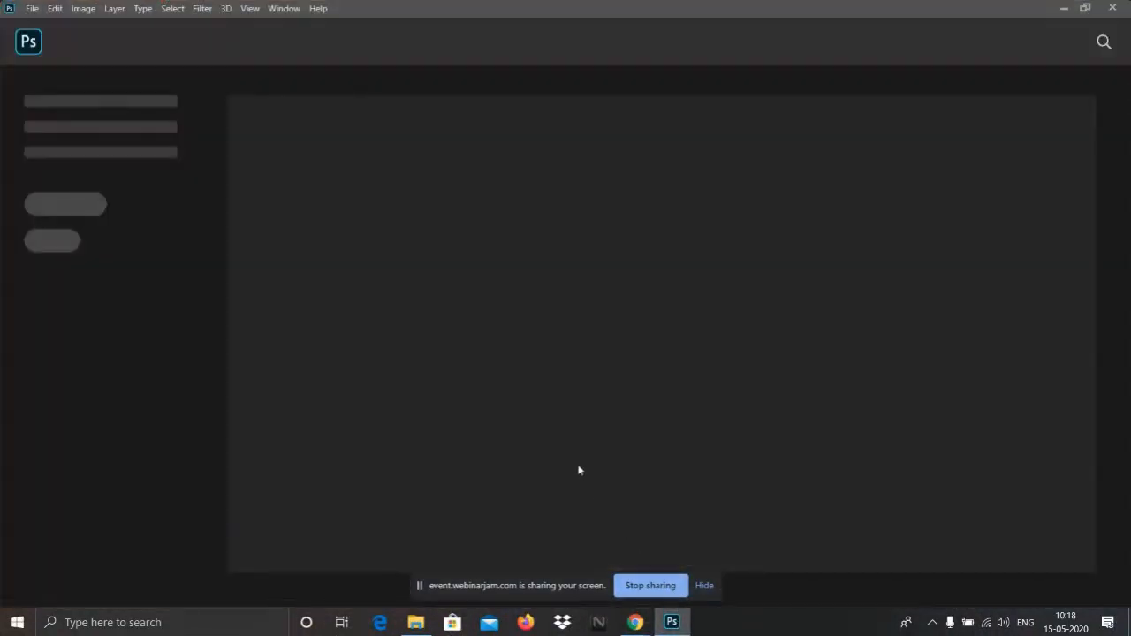
left_click(31, 8)
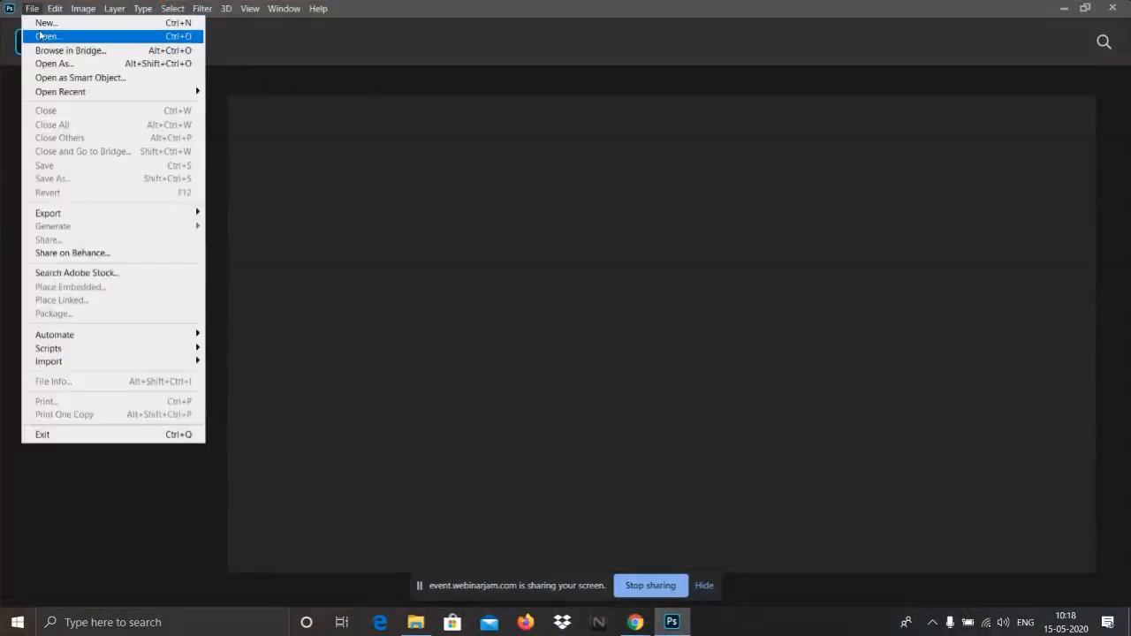
left_click(40, 21)
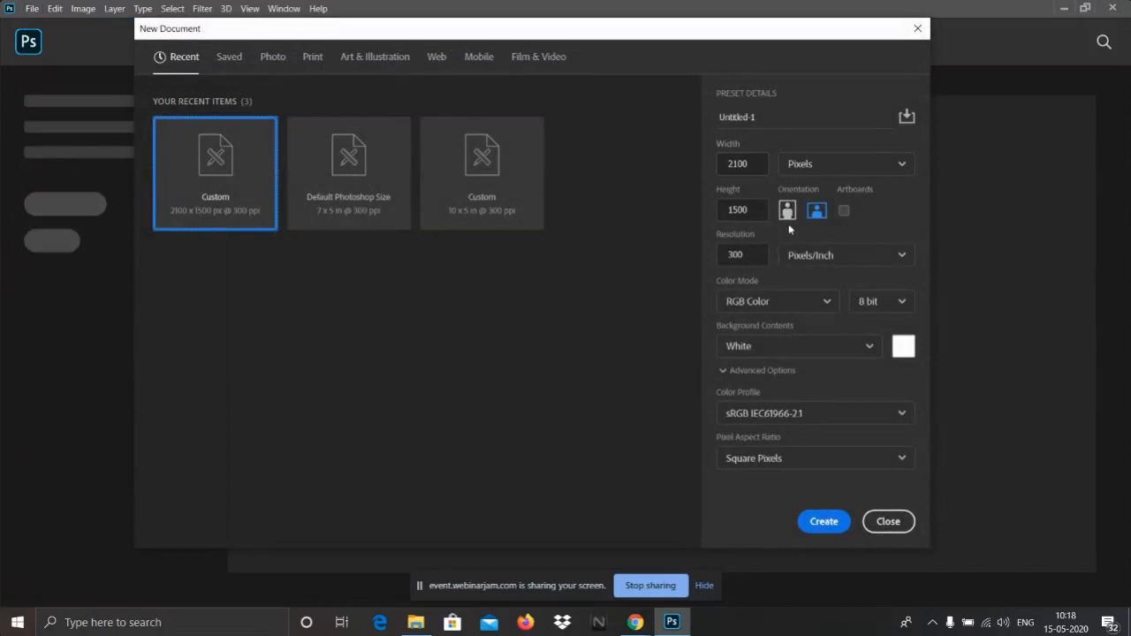
left_click(753, 254)
double_click(754, 254)
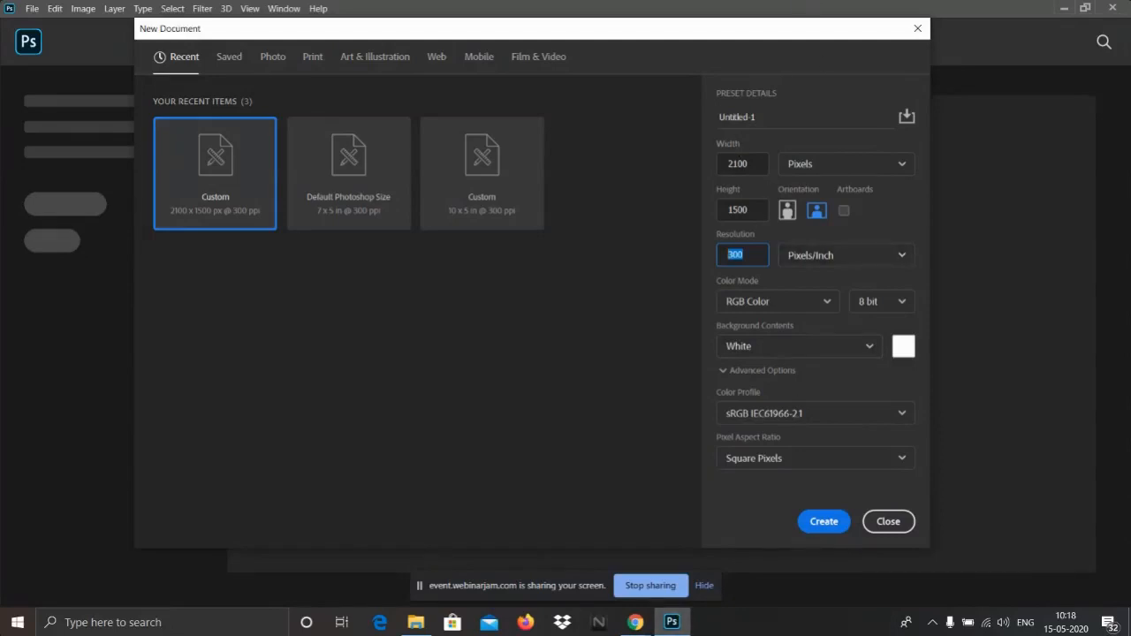
left_click(638, 622)
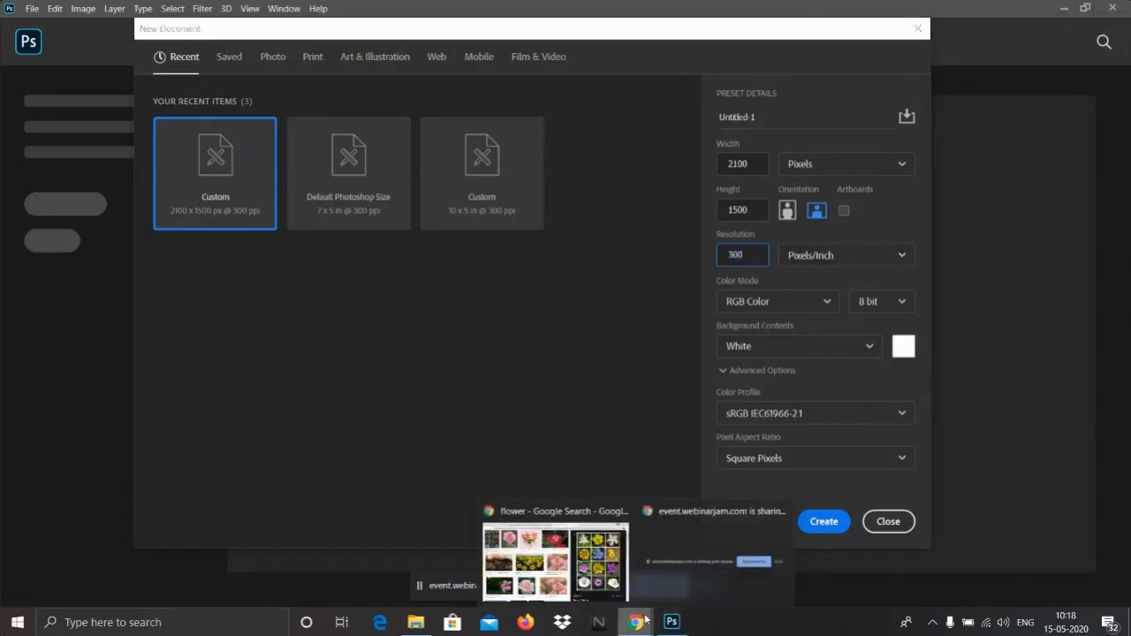
left_click(549, 321)
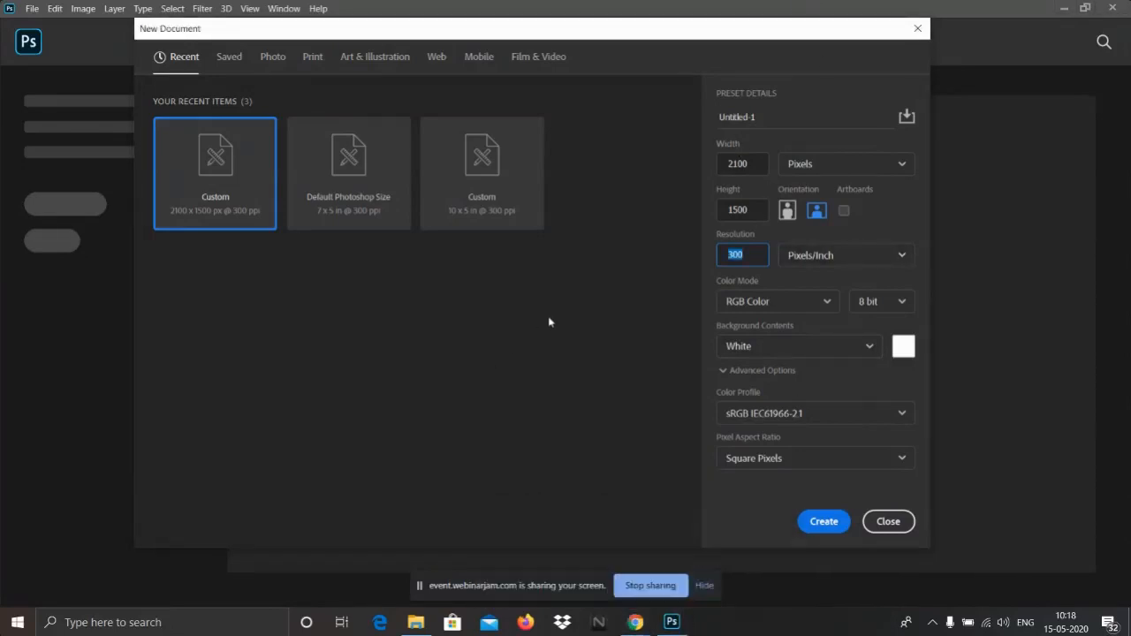
- Examine the available color modes and bit depths for the new document, keeping RGB Color and 8 bit
left_click(818, 305)
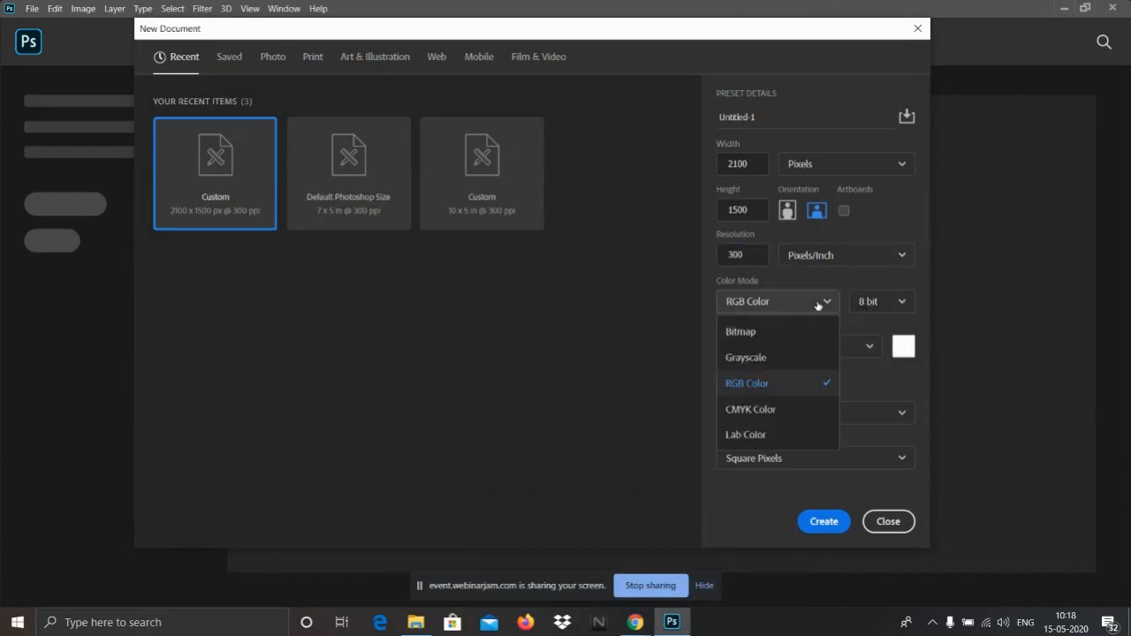
left_click(787, 386)
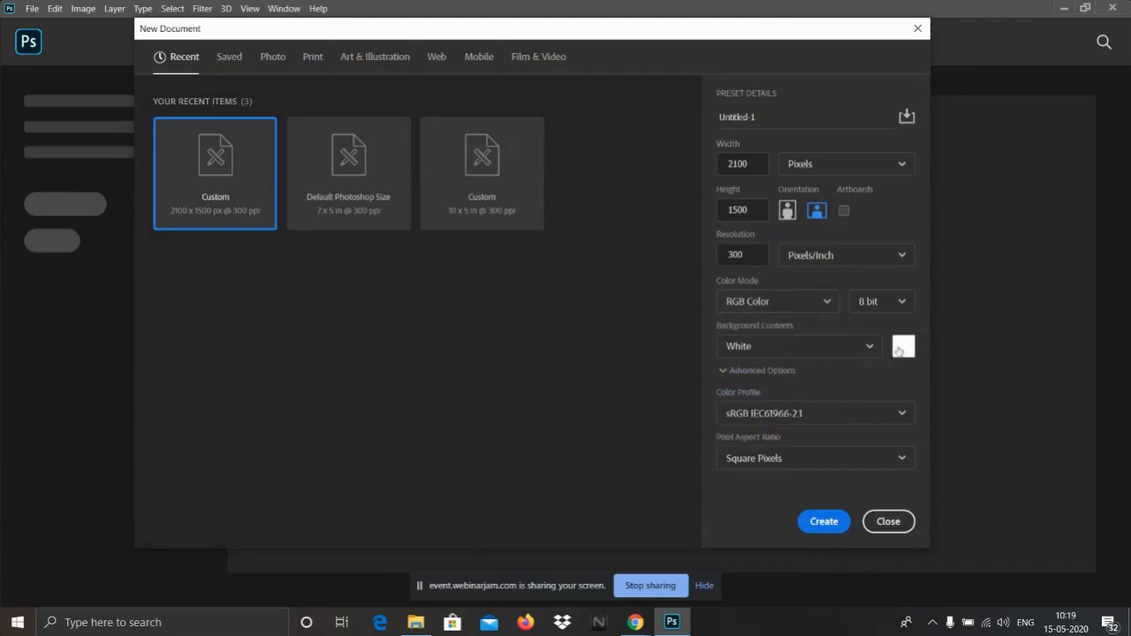
left_click(777, 305)
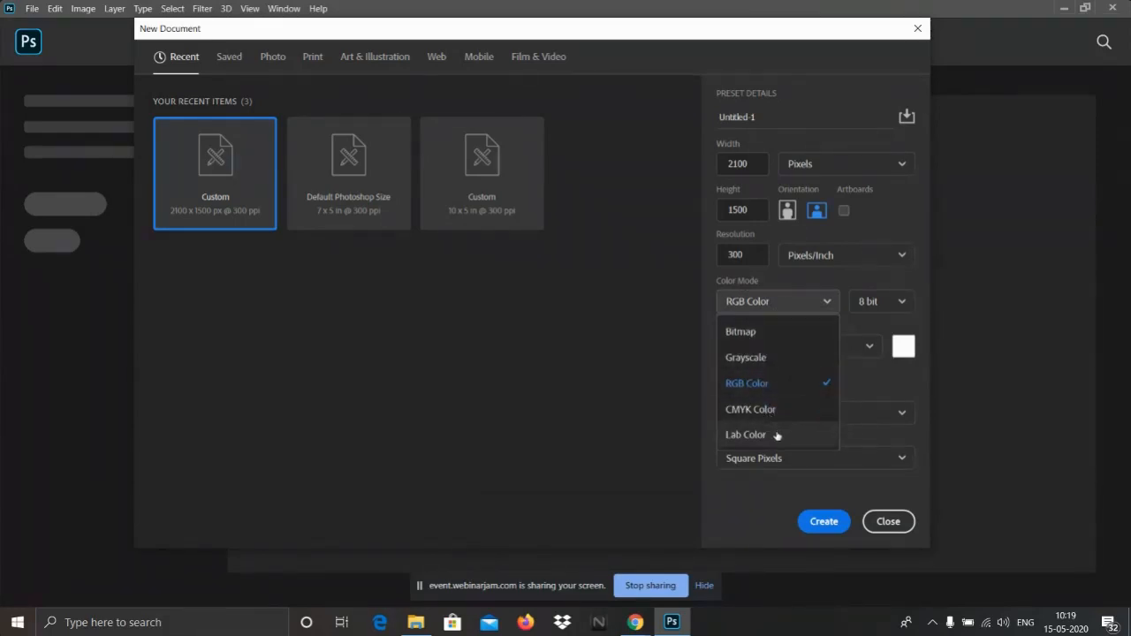
left_click(621, 369)
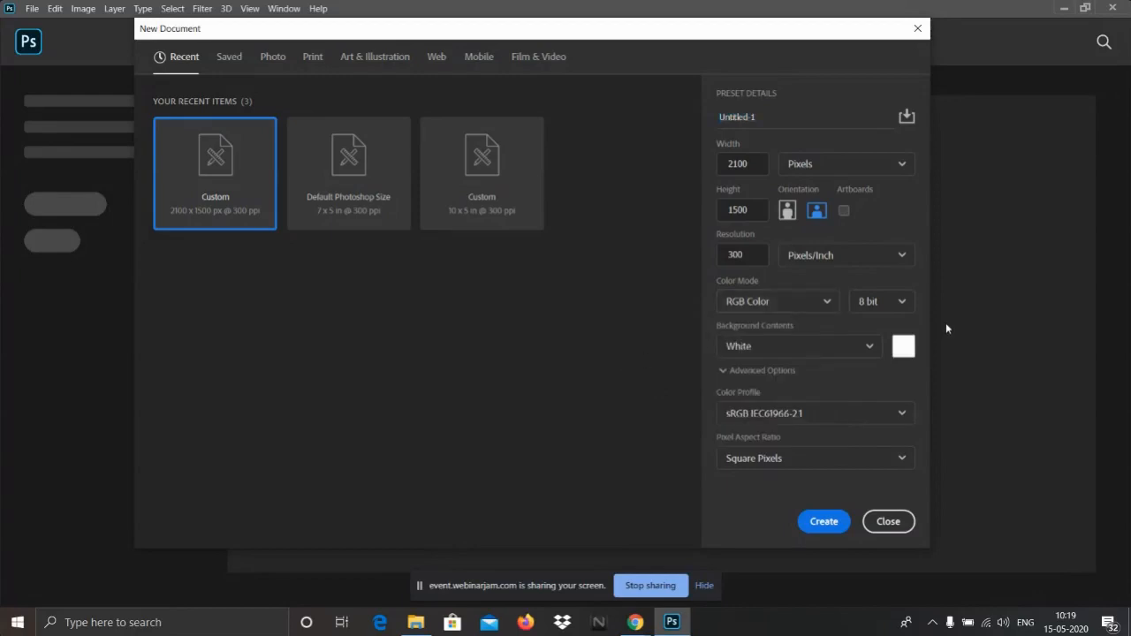
left_click(898, 304)
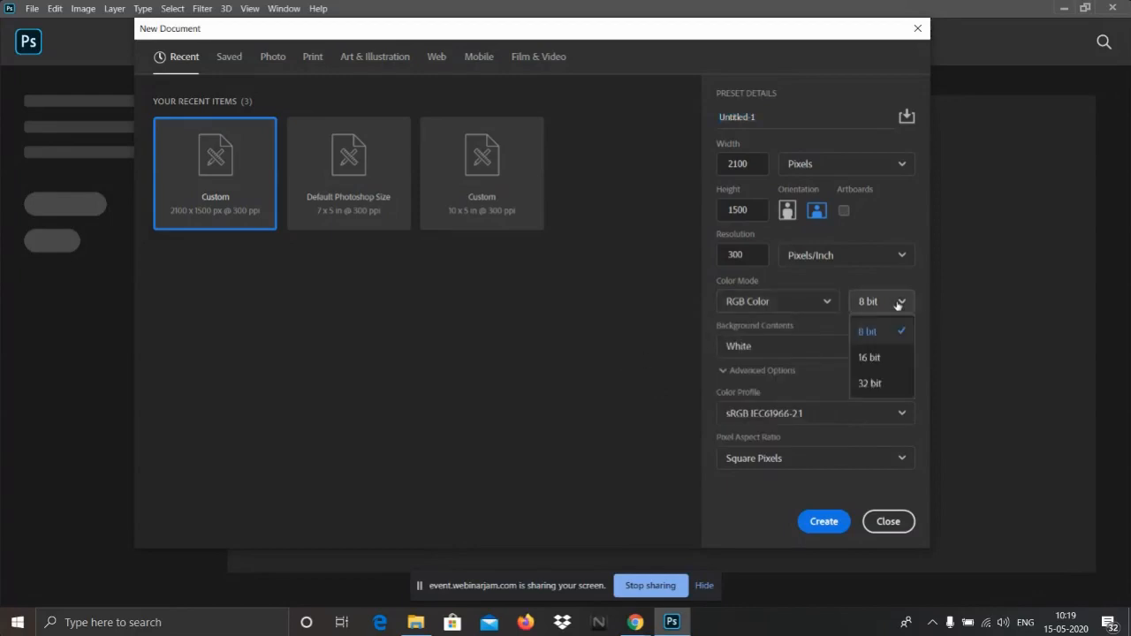
left_click(881, 333)
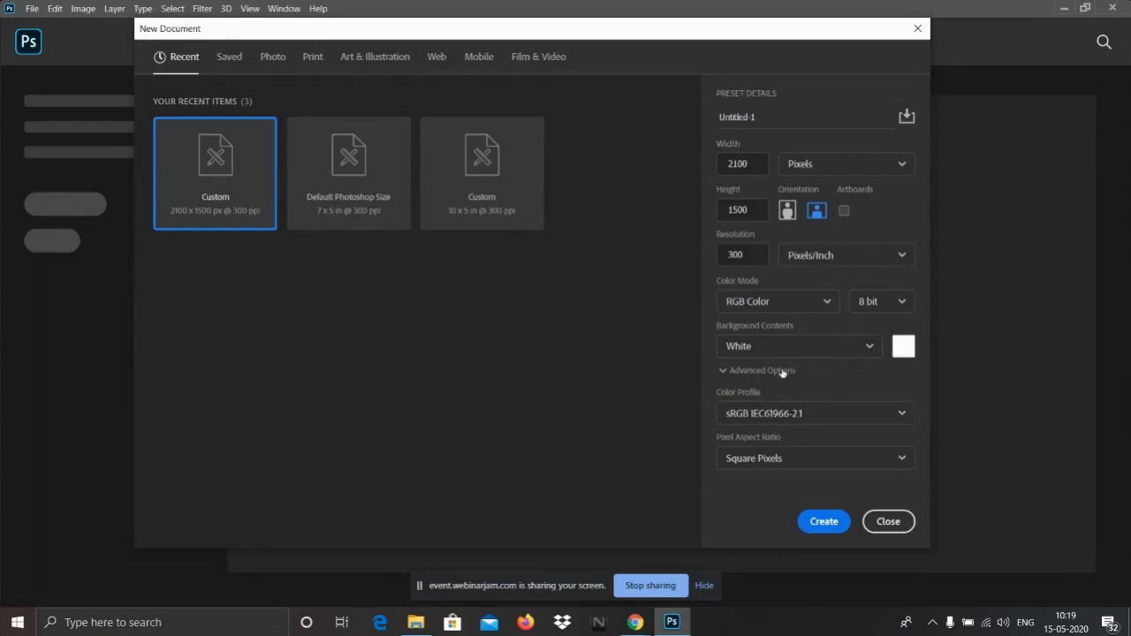
- Examine the background contents, color profile and pixel aspect ratio options, keeping White, sRGB IEC61966-2.1 and Square Pixels
left_click(796, 346)
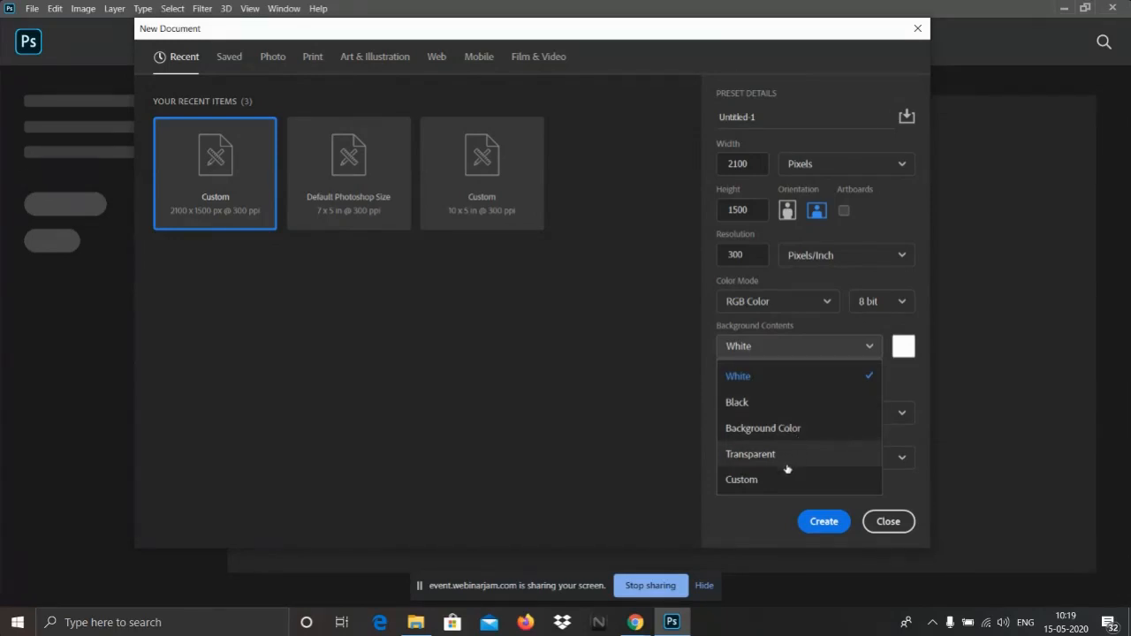
left_click(790, 376)
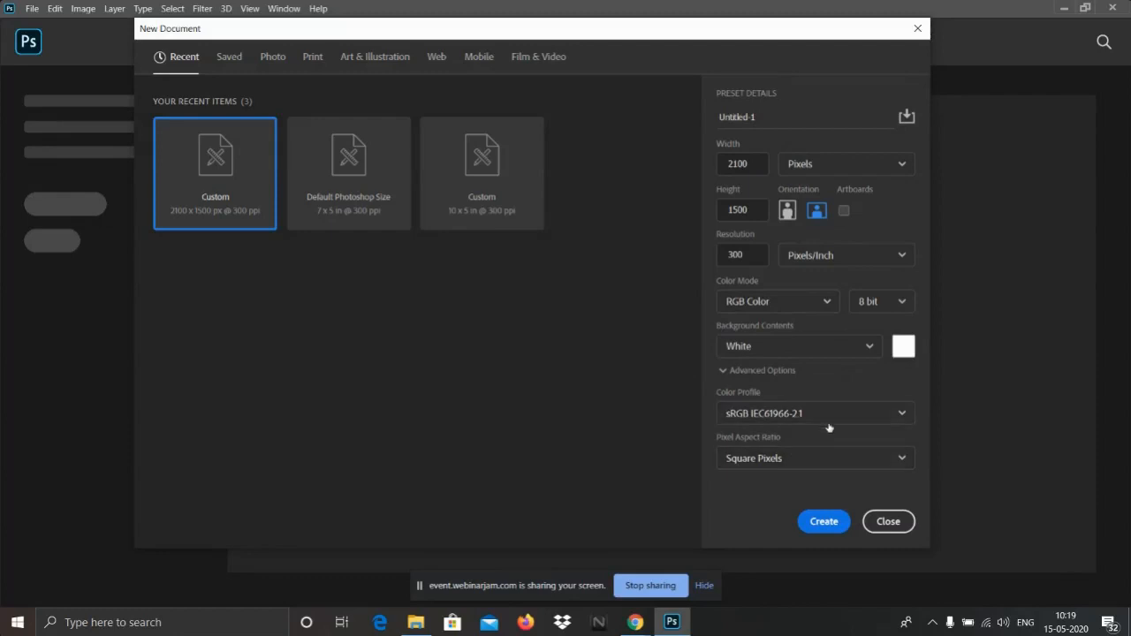
left_click(902, 414)
left_click(1033, 405)
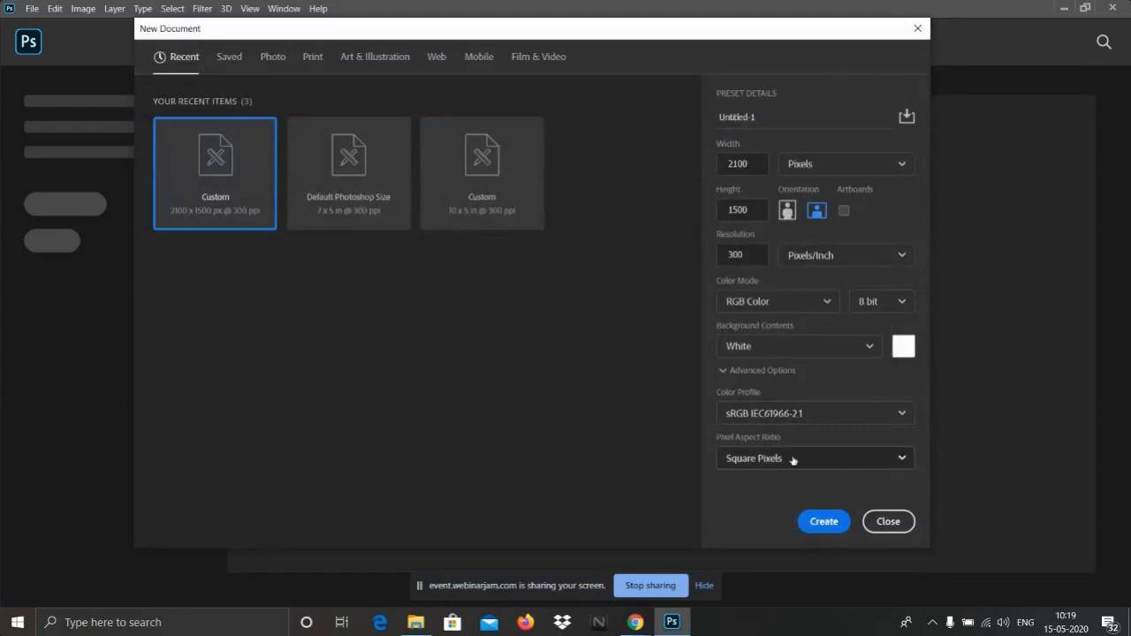
left_click(852, 422)
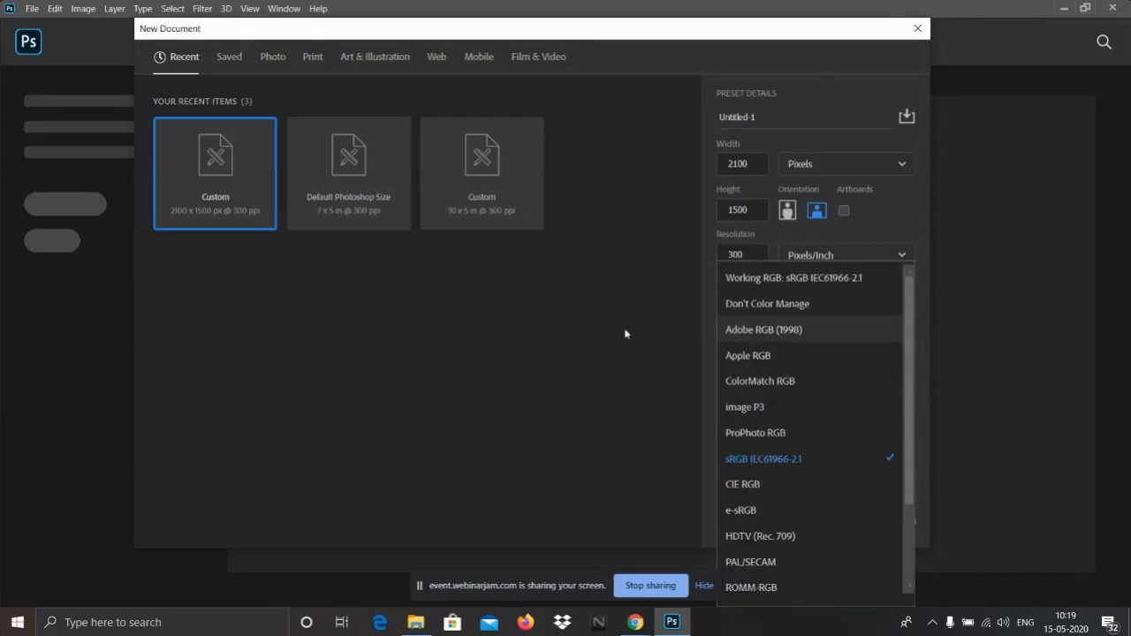
left_click(997, 365)
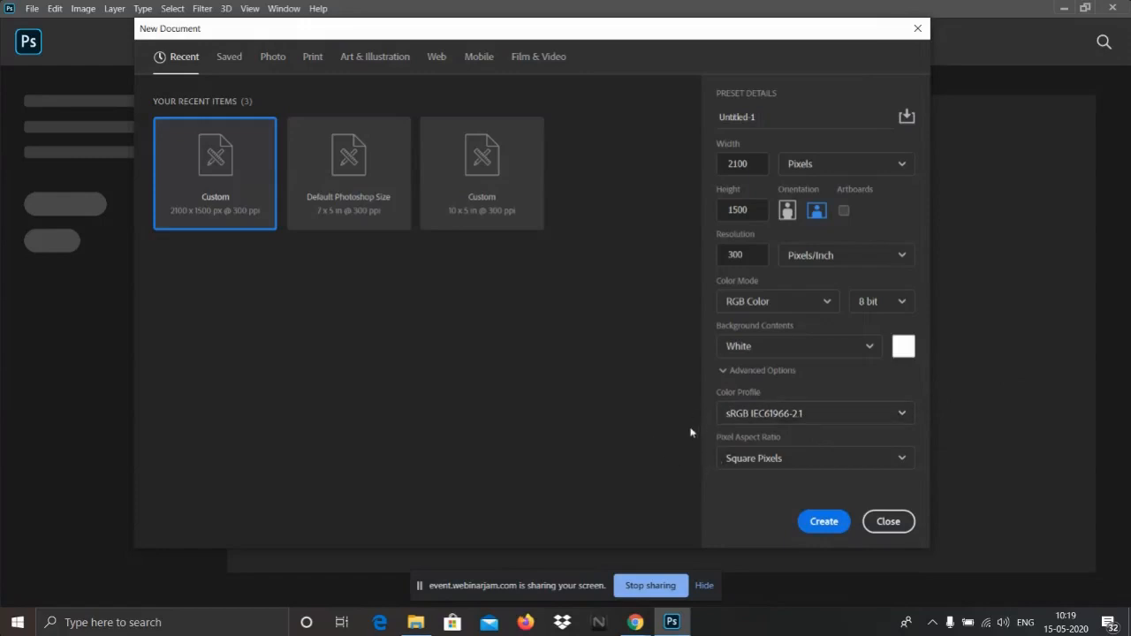
left_click(819, 458)
left_click(612, 415)
- Create a document from the recent custom 2100 x 1500 px, 300 ppi preset and select its Background layer
left_click(231, 178)
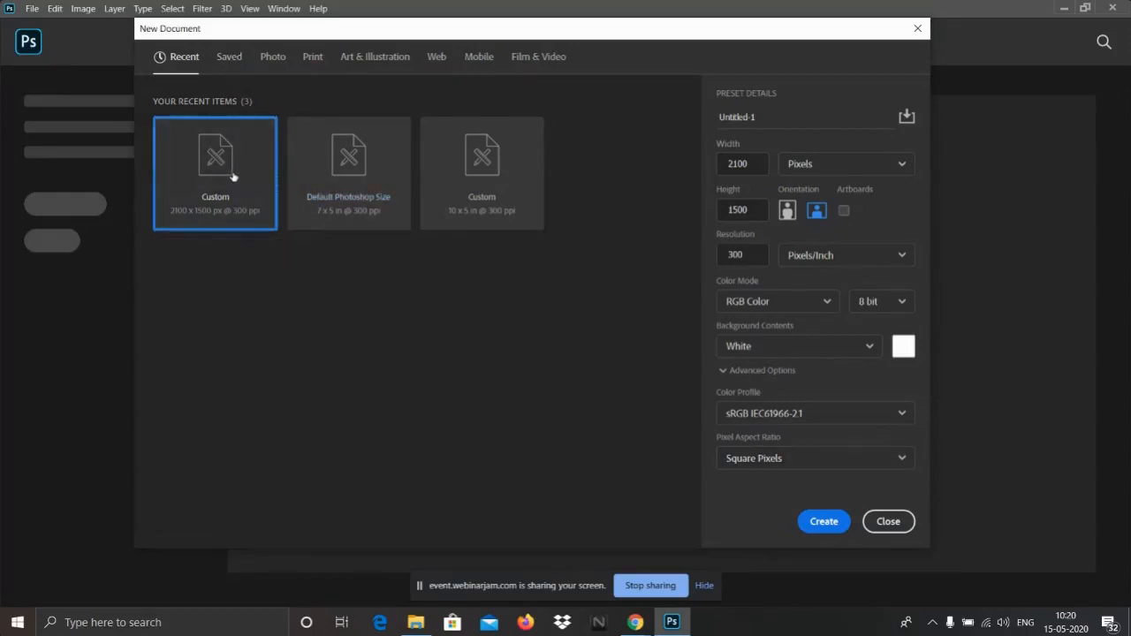
left_click(824, 525)
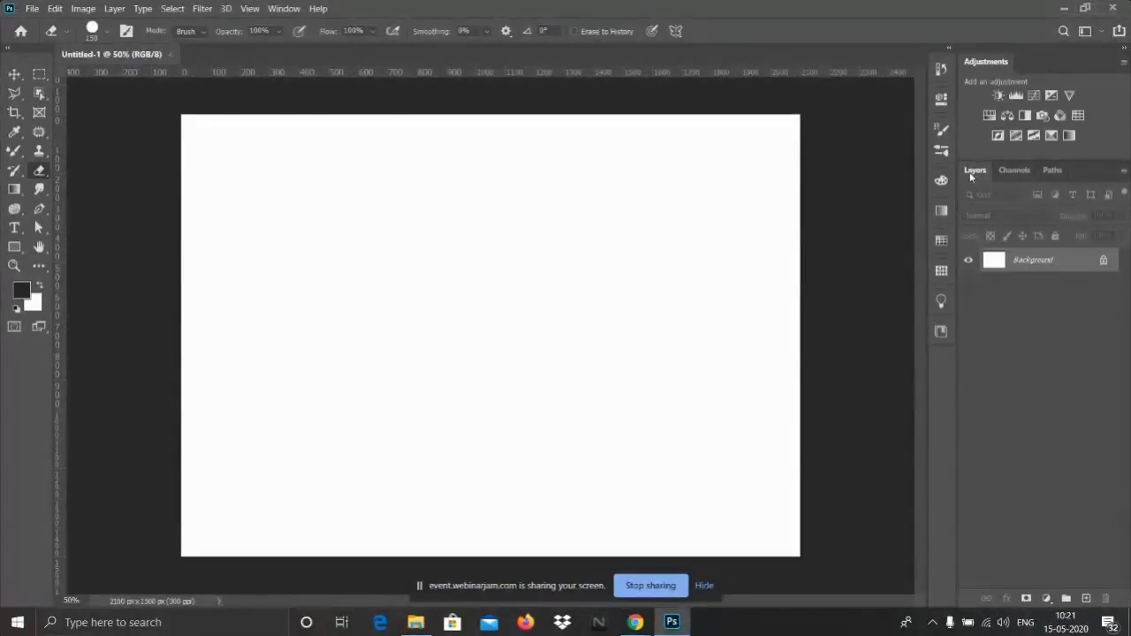
left_click(1043, 265)
- Set the foreground color to bright red and paint a thin zigzag scribble across the canvas middle with the Mixer Brush
left_click(8, 154)
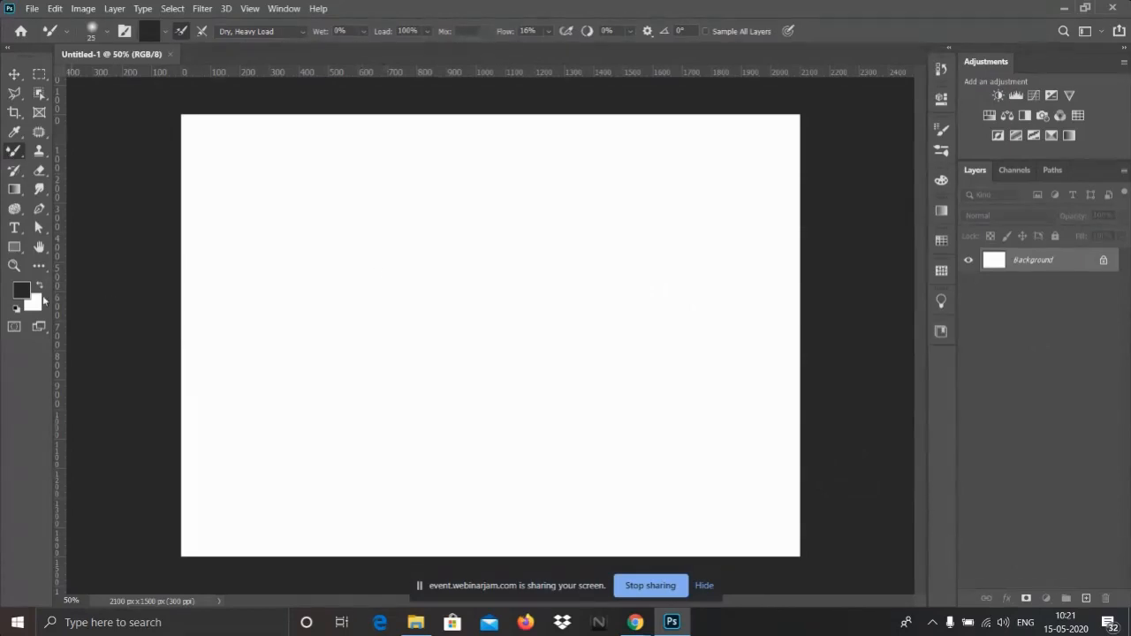
left_click(23, 291)
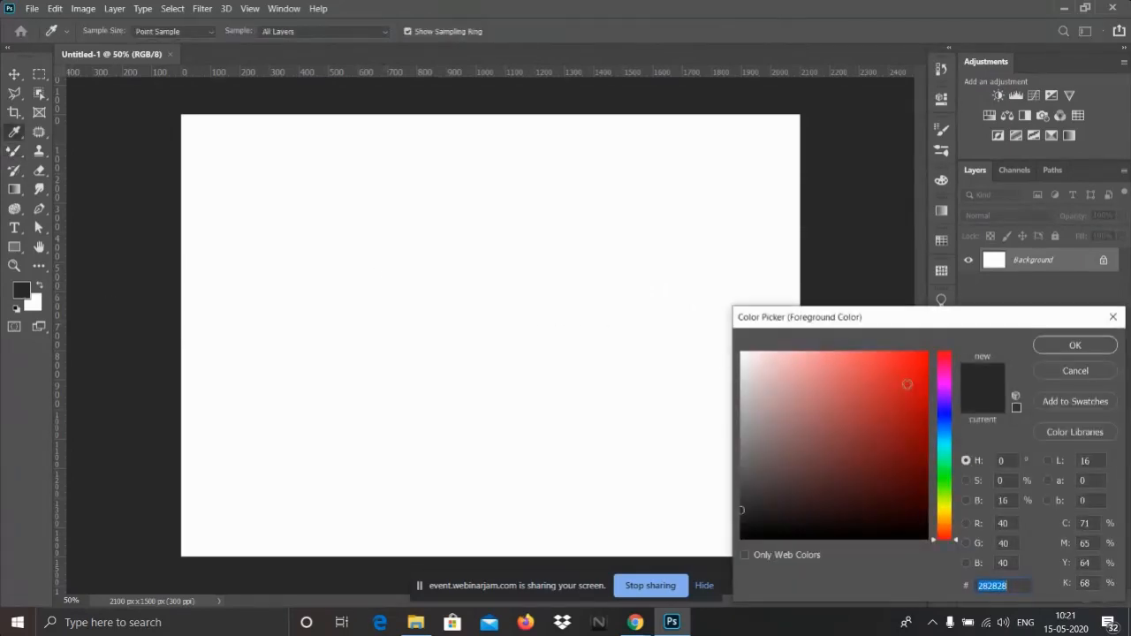
left_click(1112, 317)
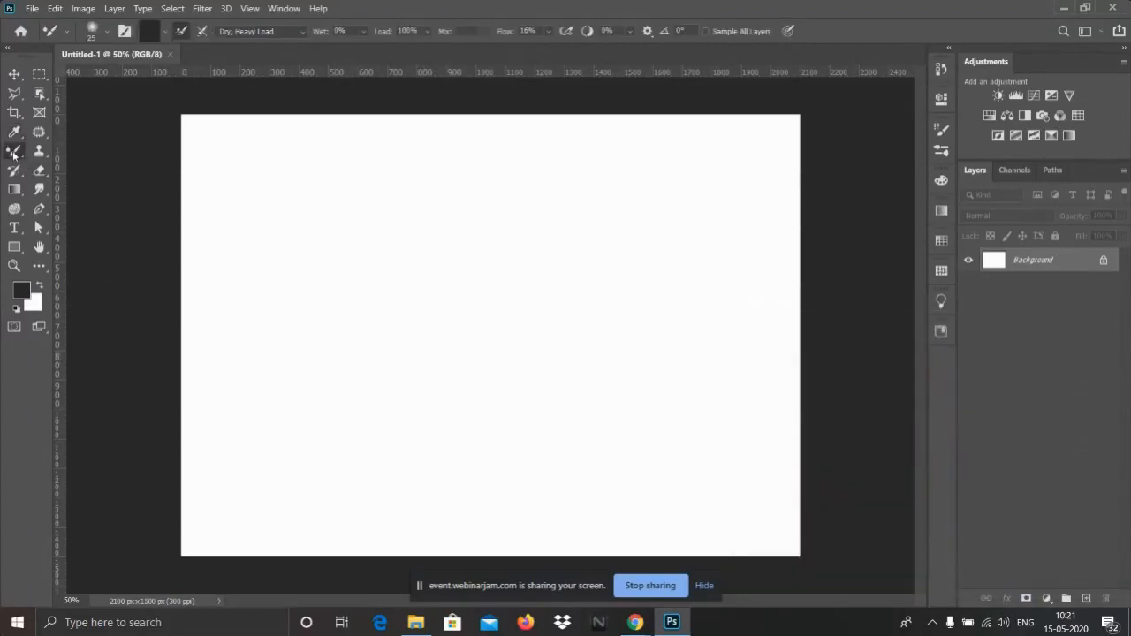
left_click(24, 294)
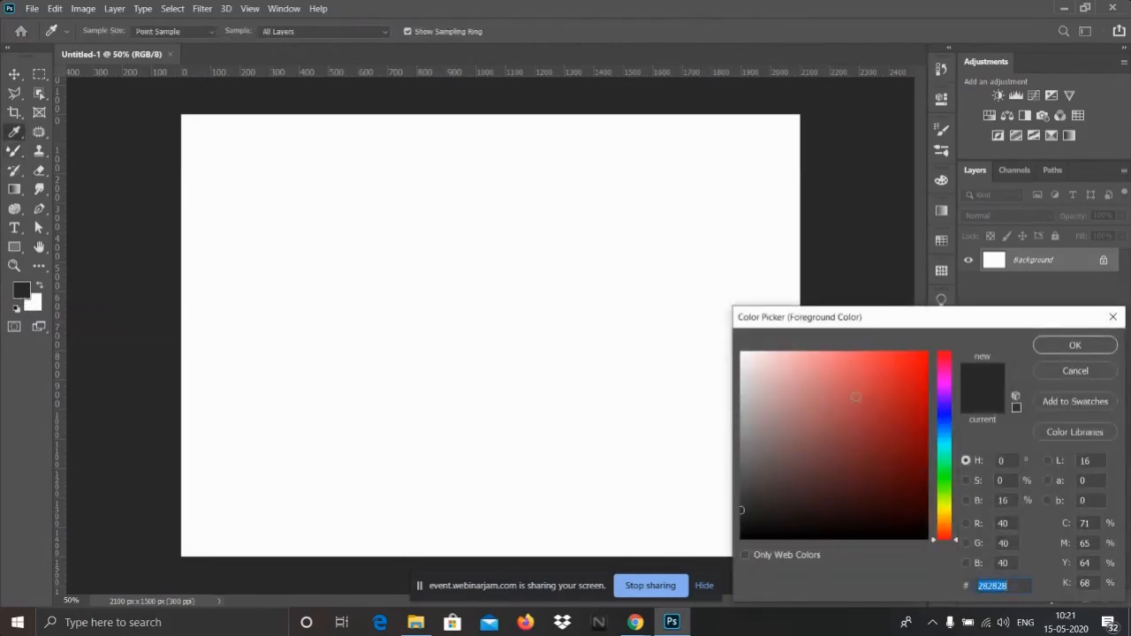
type("c82424")
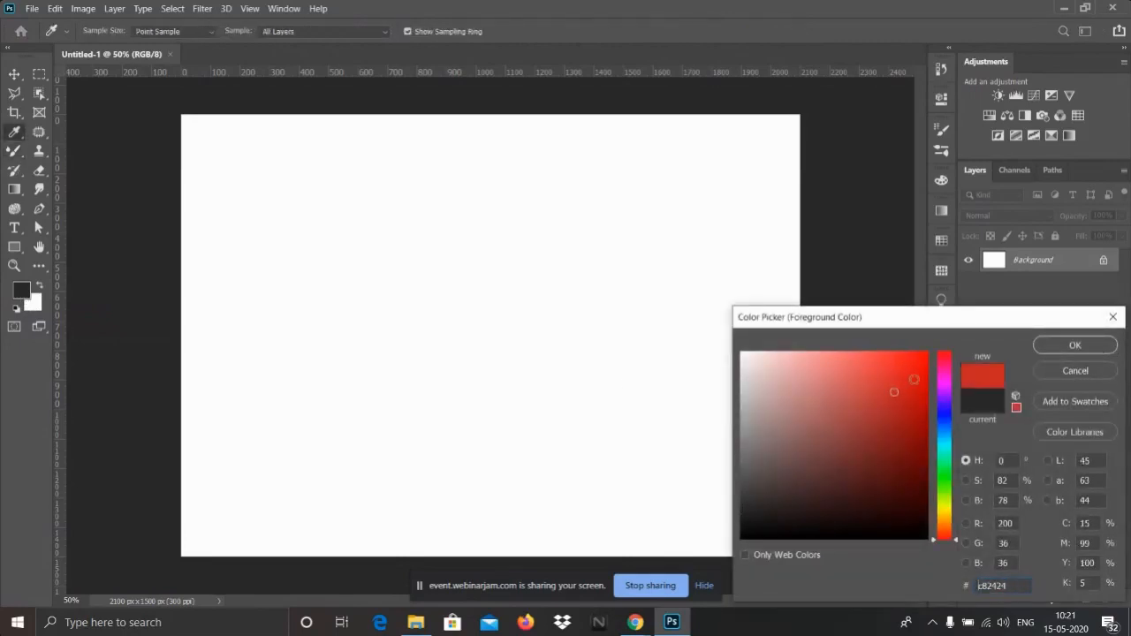
left_click(897, 365)
left_click(1073, 346)
mouse_move(343, 283)
left_mouse_down()
mouse_move(660, 287)
mouse_move(322, 315)
mouse_move(607, 319)
mouse_move(369, 334)
mouse_move(380, 379)
mouse_move(523, 392)
left_mouse_up()
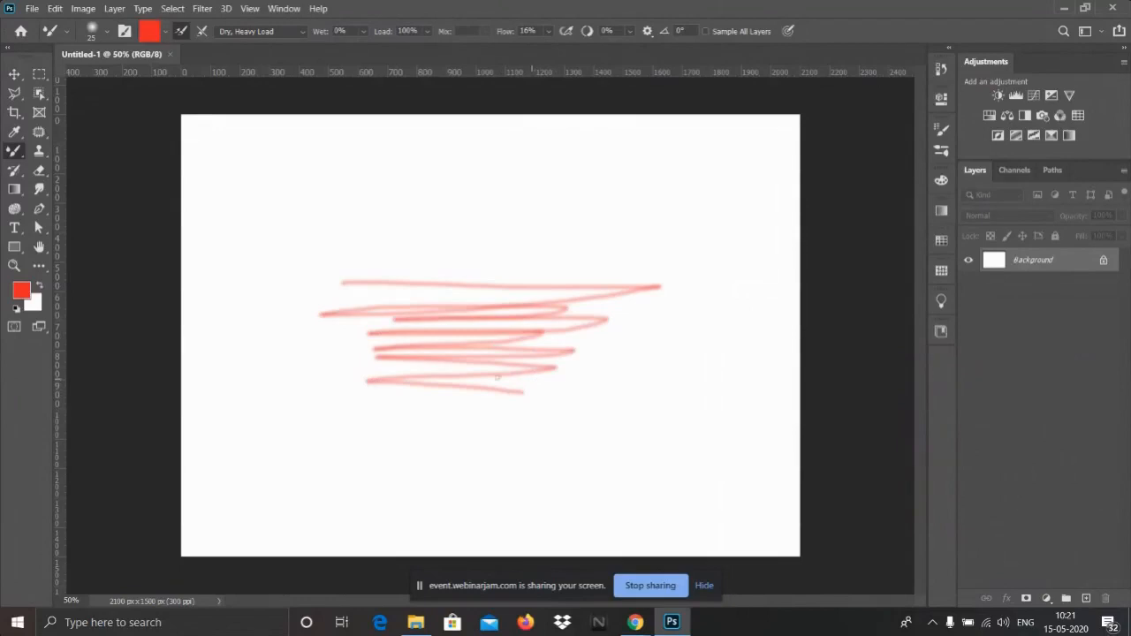
- Enlarge the Mixer Brush to 175 px and paint broad, soft red strokes above and over the top of the scribble
key("bracketright")
key("bracketright")
key("bracketright")
key("bracketright")
key("bracketright")
key("bracketright")
key("bracketright")
key("bracketright")
key("bracketright")
key("bracketright")
key("bracketright")
mouse_move(510, 240)
left_mouse_down()
mouse_move(626, 276)
mouse_move(454, 306)
mouse_move(486, 299)
left_mouse_up()
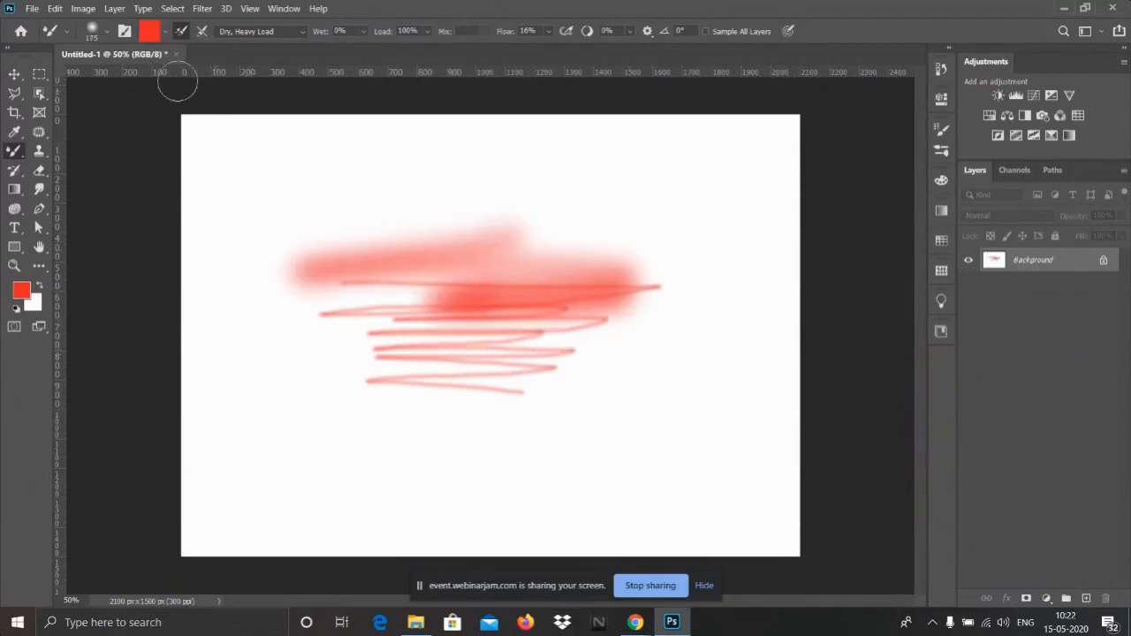
left_click_drag(503, 230, 407, 241)
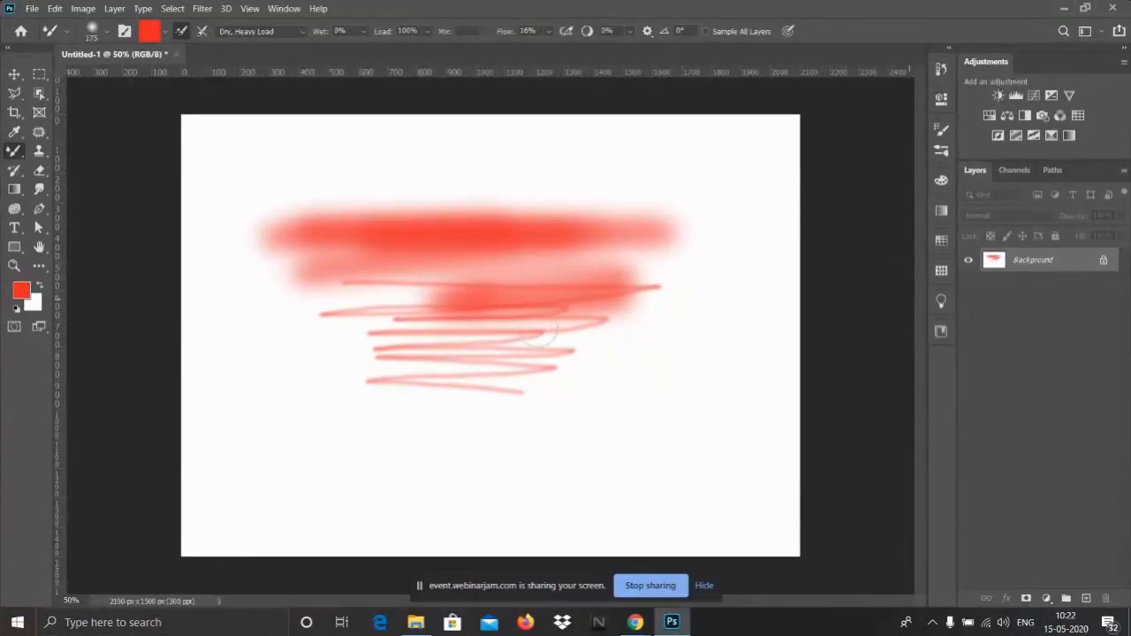
- Paint a soft red diagonal stroke on a new layer and reposition it across the lower canvas with the Move tool
left_click(1086, 599)
mouse_move(693, 382)
left_mouse_down()
mouse_move(729, 404)
mouse_move(655, 421)
mouse_move(697, 395)
mouse_move(624, 407)
mouse_move(688, 404)
left_mouse_up()
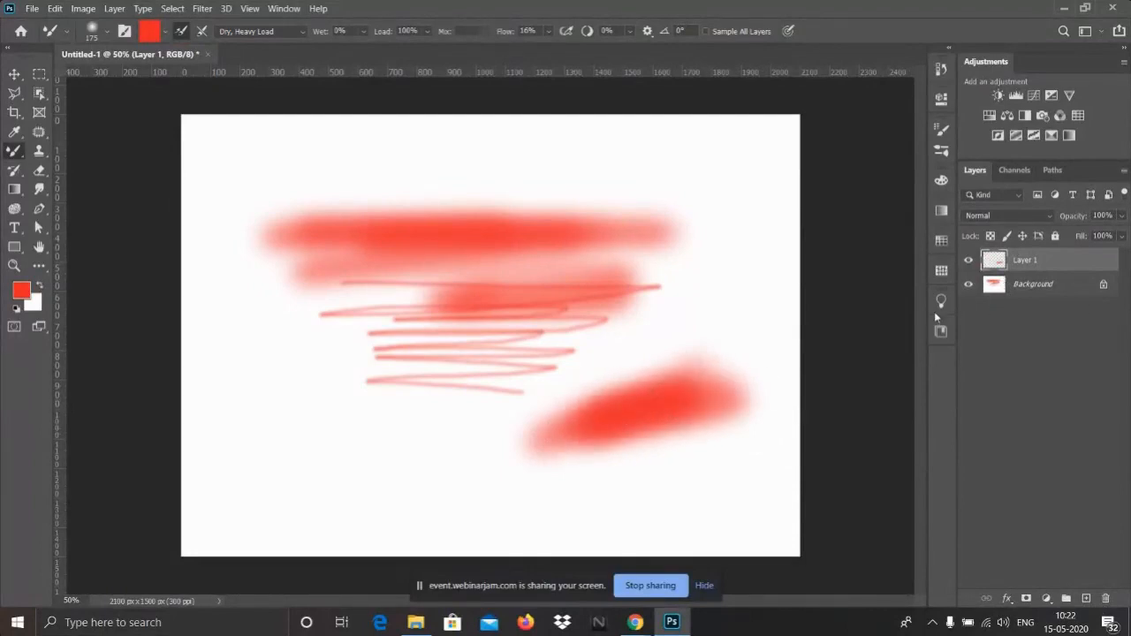
left_click(14, 74)
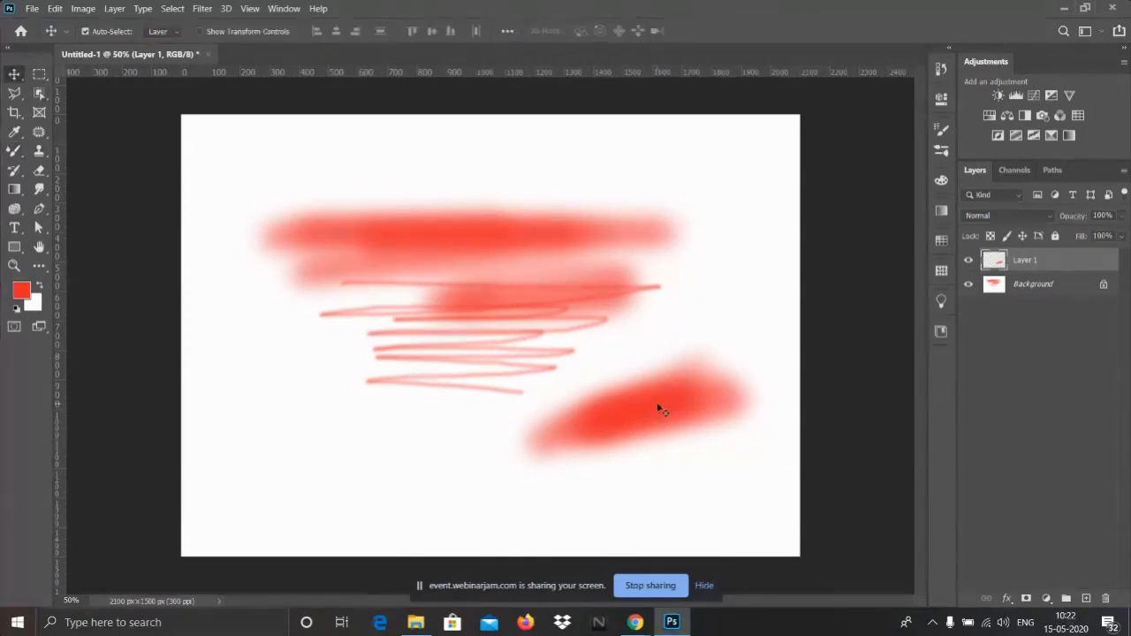
left_click_drag(651, 408, 519, 413)
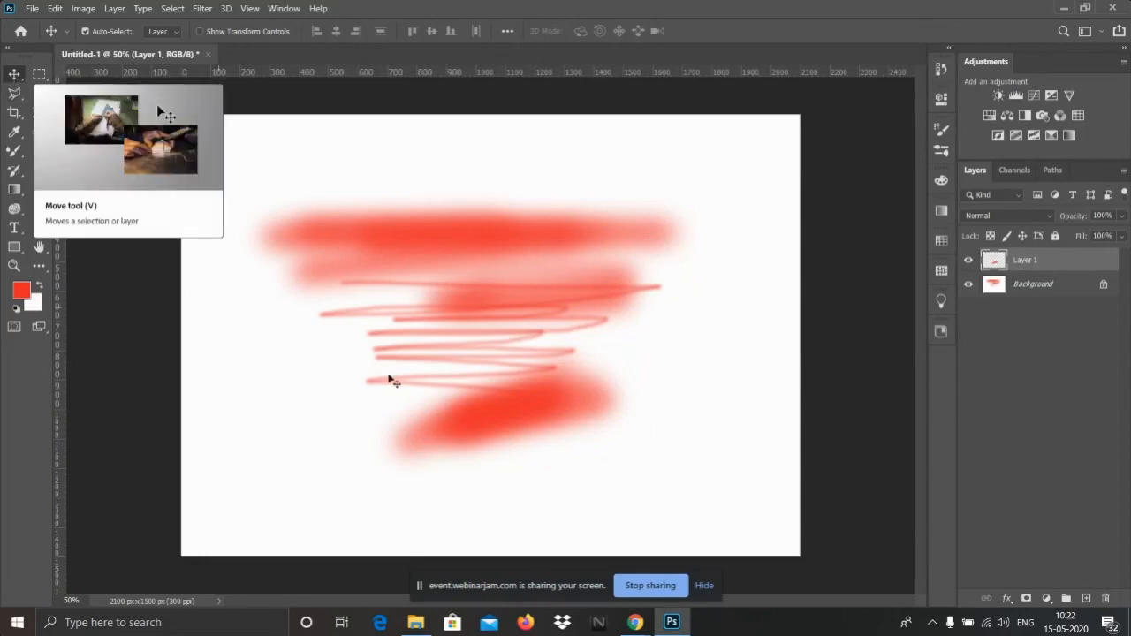
left_click_drag(389, 380, 655, 431)
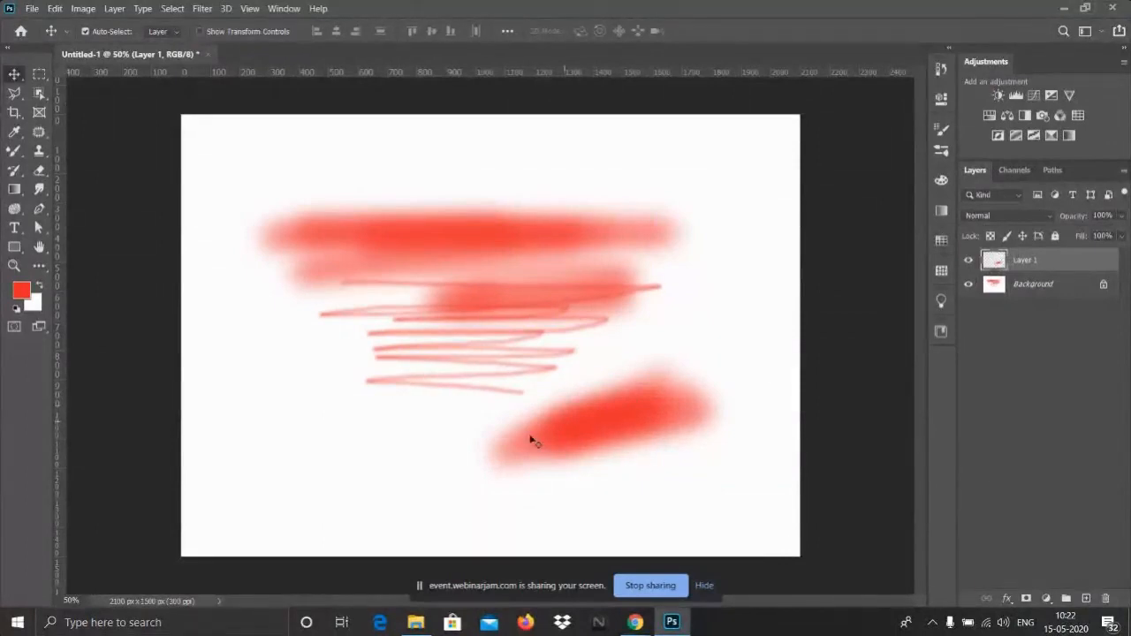
left_click_drag(604, 430, 667, 422)
- Select the locked Background layer and check the layer options available for it
left_click(1025, 285)
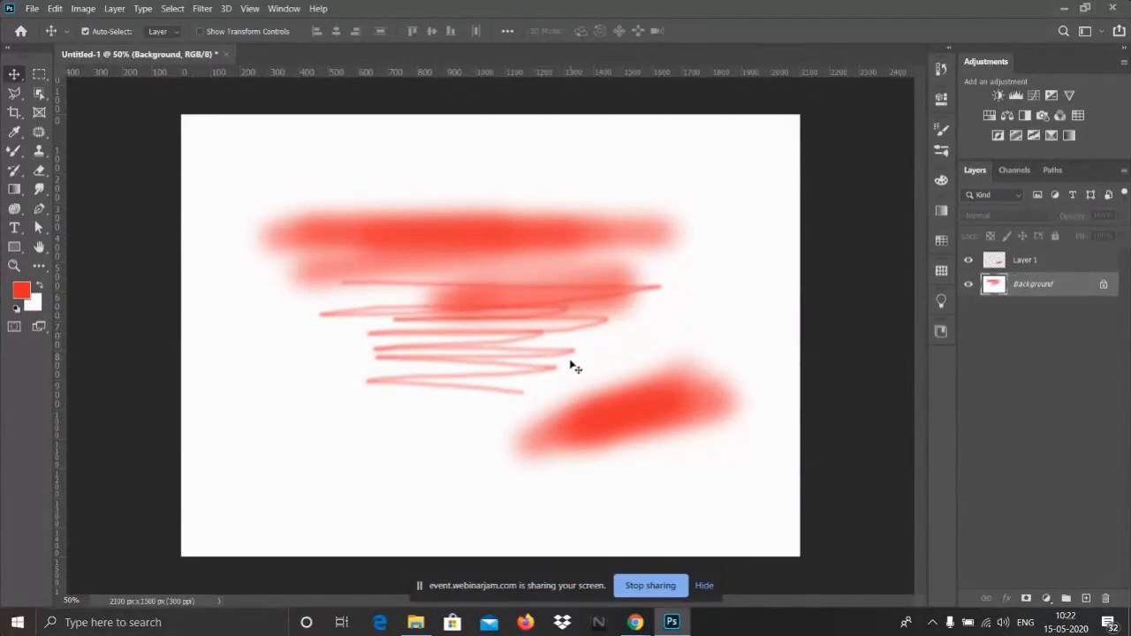
right_click(1041, 291)
key("Escape")
- Undo the stroke moves, the added layer and all red brush strokes to get back to a blank white canvas
key("ctrl")
key("ctrl+z")
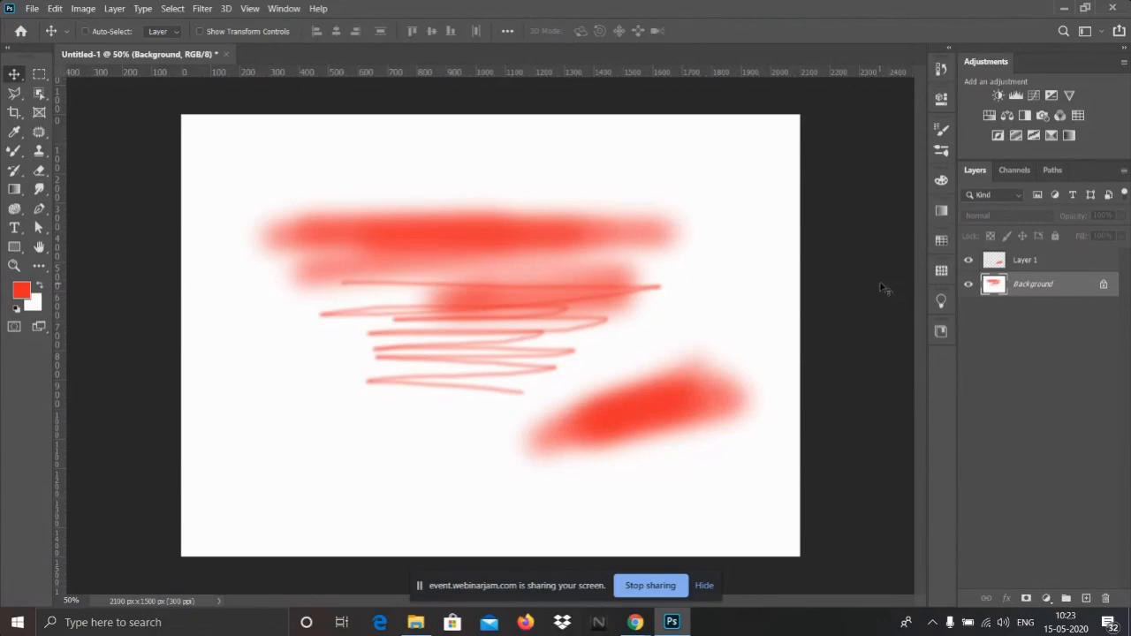
key("ctrl+z")
key("ctrl+z")
key("ctrl+z")
key("ctrl+z")
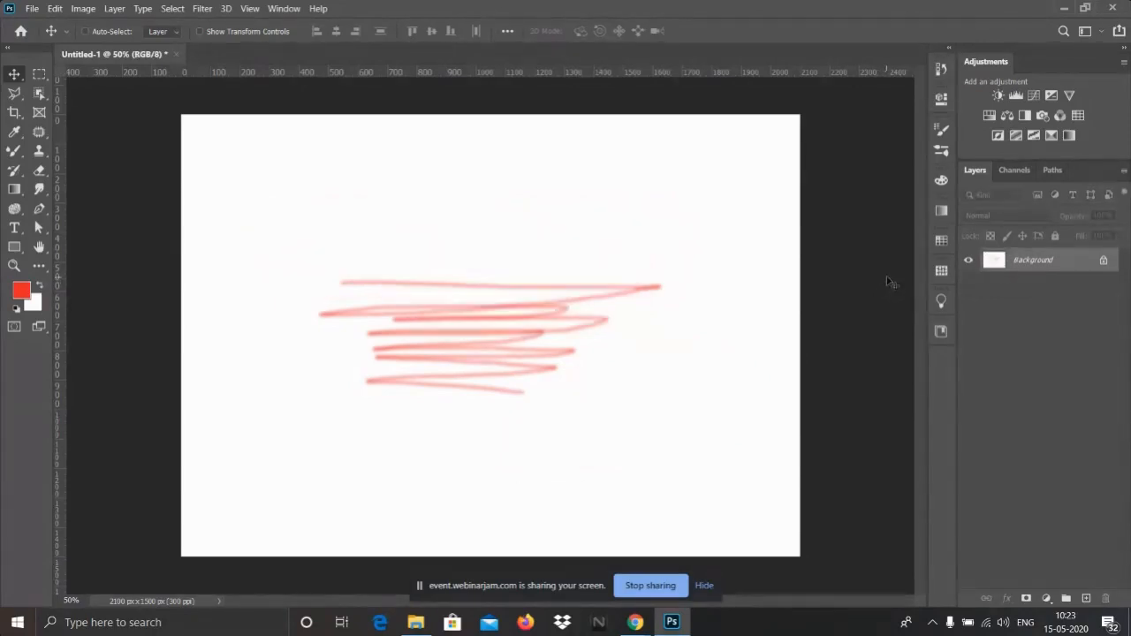
key("ctrl+z")
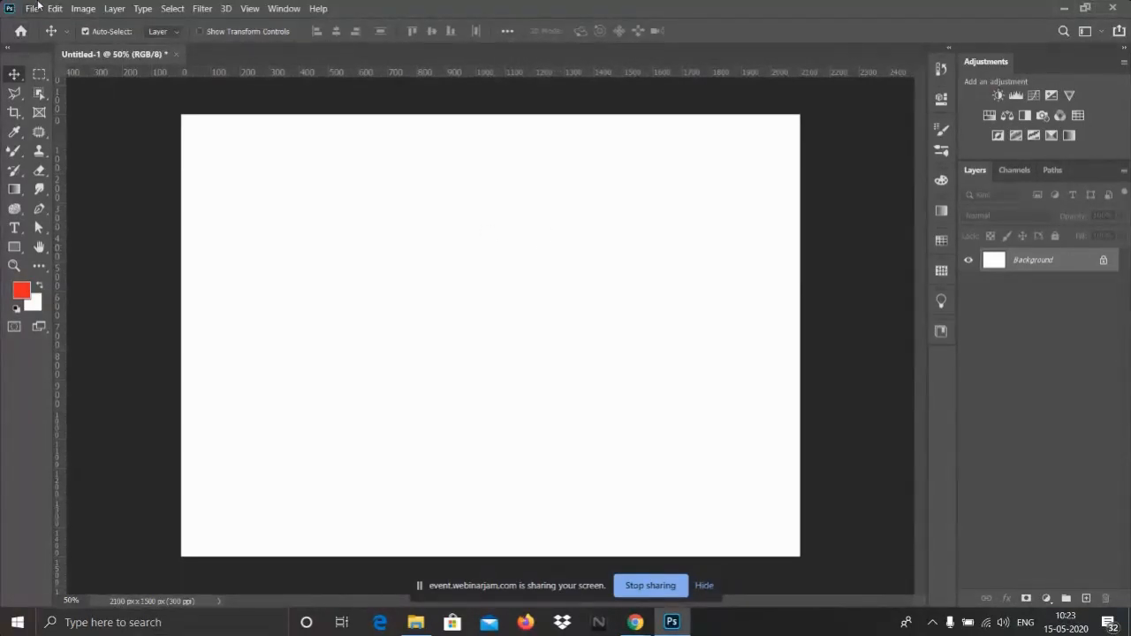
left_click(84, 10)
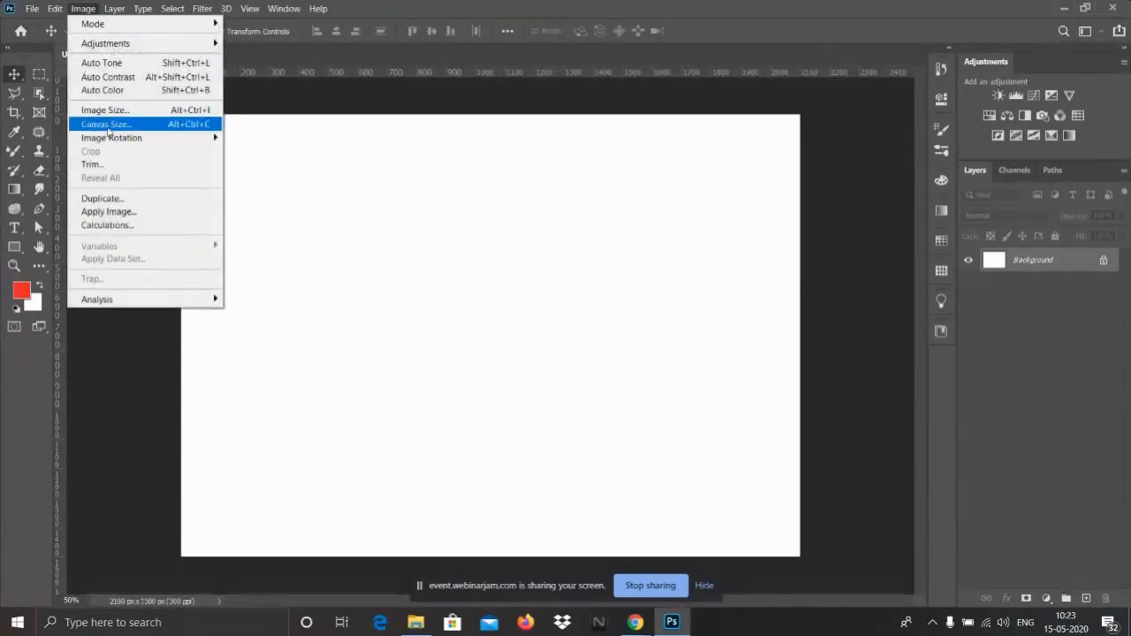
left_click(318, 103)
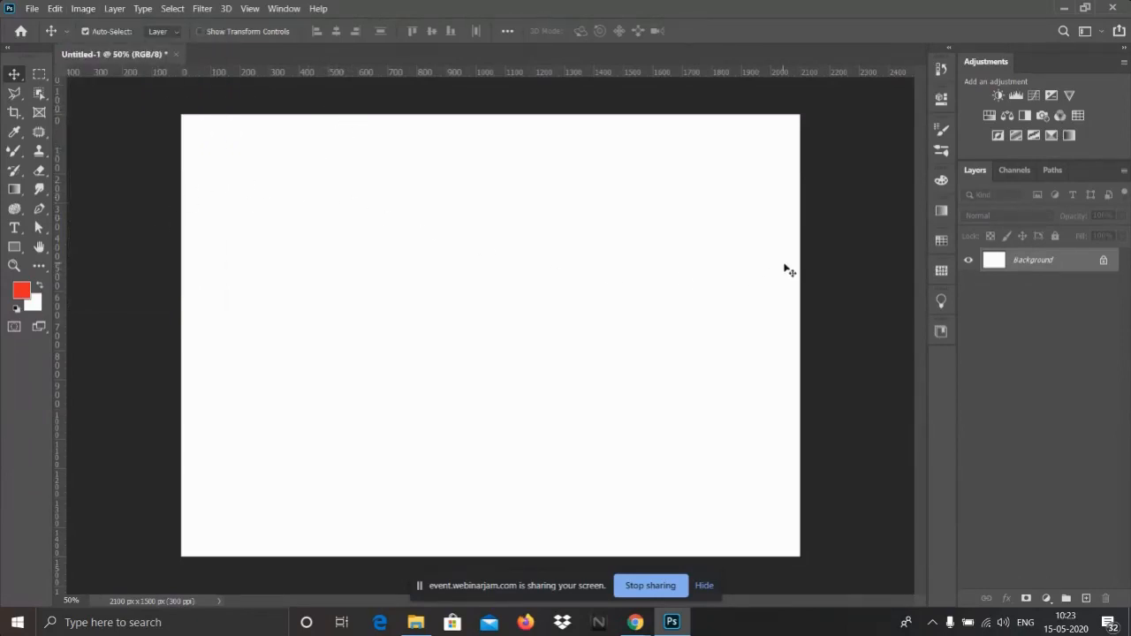
- Convert the locked Background into a regular layer, keeping the name Layer 0, Normal mode and 100% opacity
double_click(1031, 262)
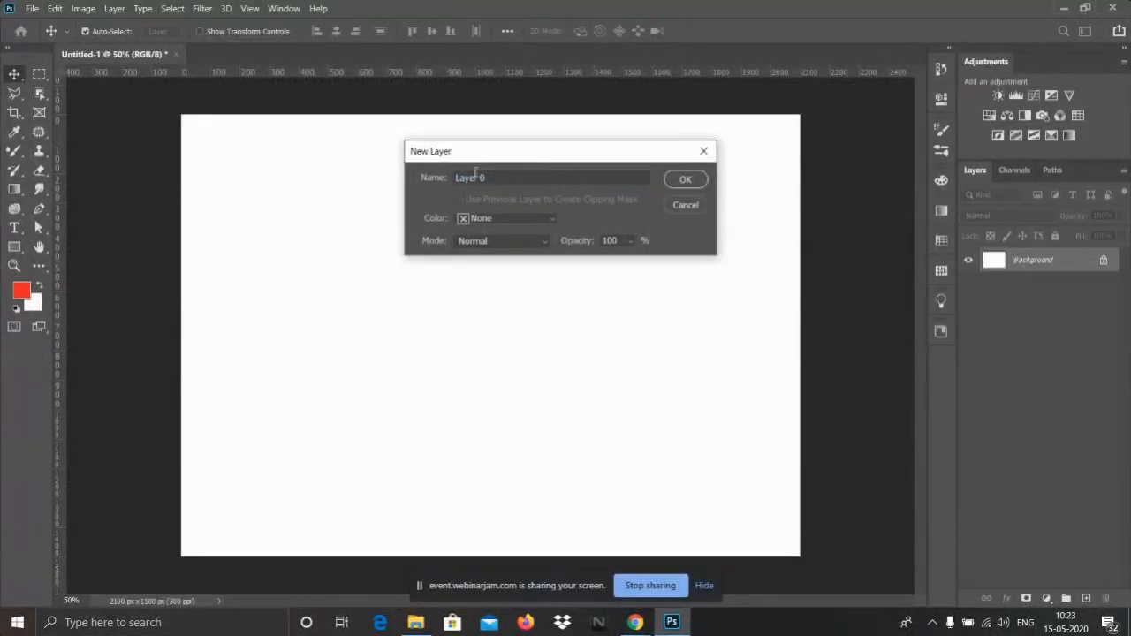
left_click(684, 180)
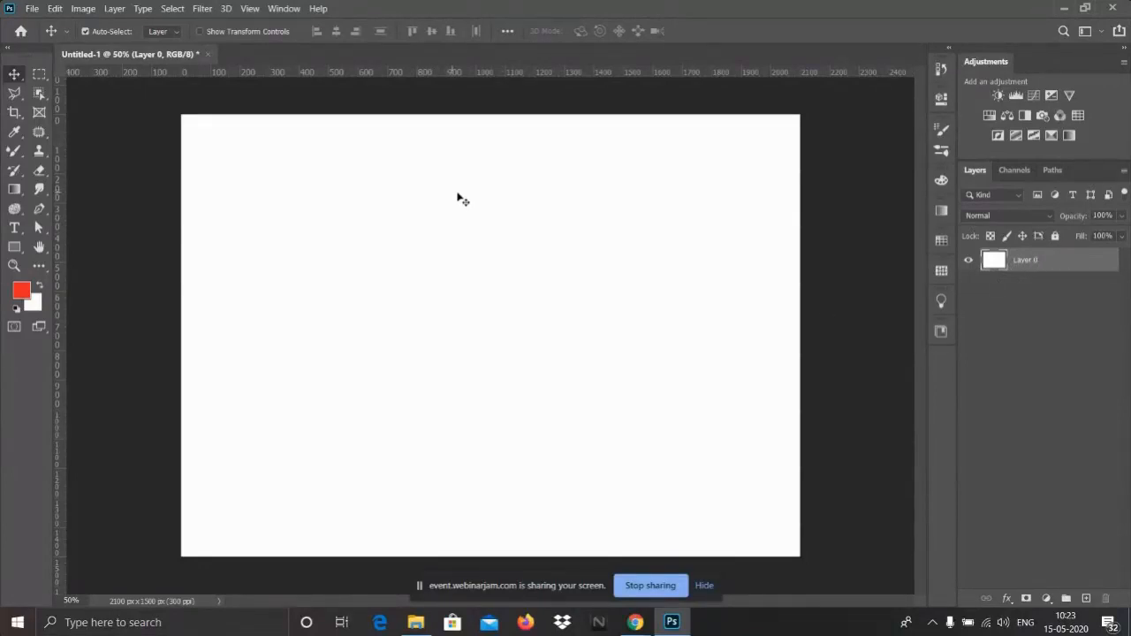
- Free Transform Layer 0, scaling it down proportionally to about 71% and moving it near the canvas centre
key("ctrl")
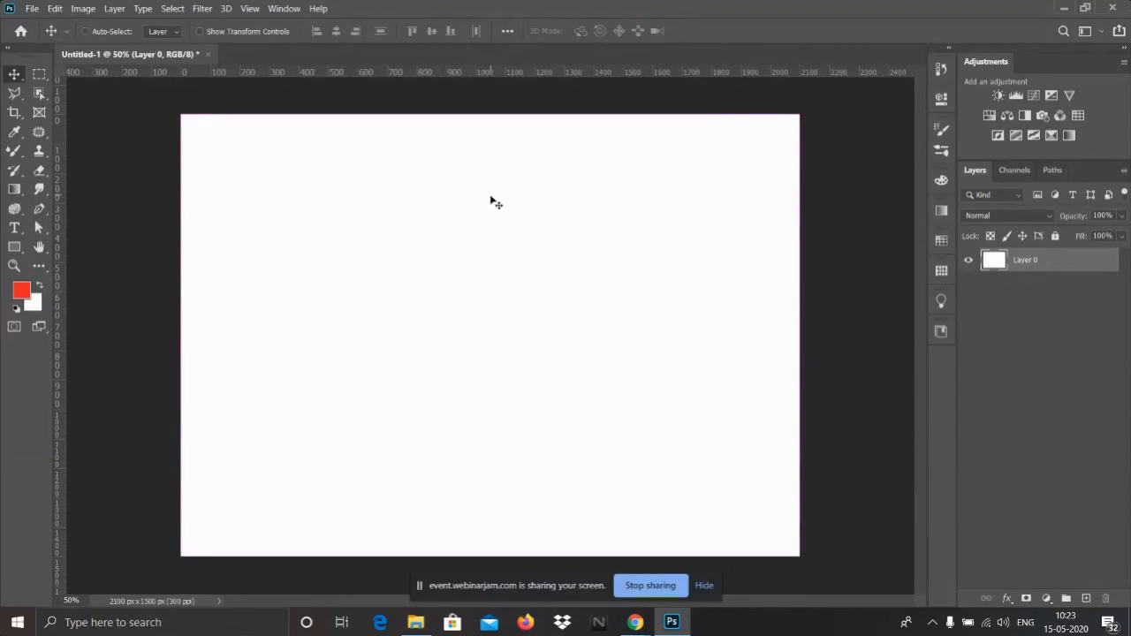
key("ctrl+t")
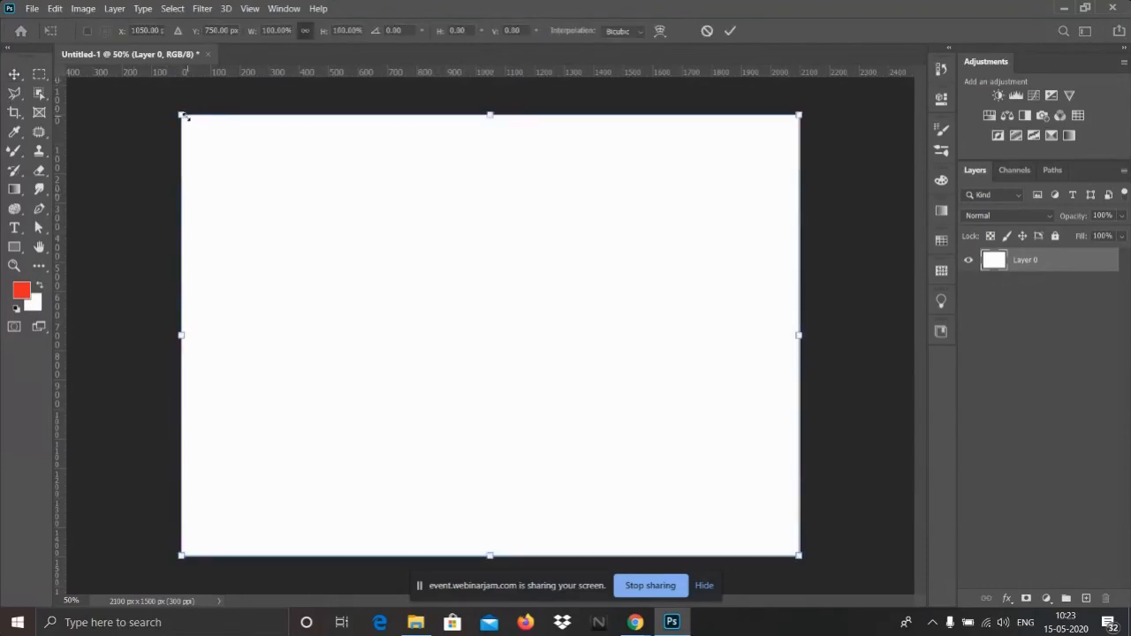
left_click_drag(182, 116, 221, 131)
mouse_move(474, 217)
left_mouse_down()
mouse_move(451, 207)
mouse_move(461, 209)
left_mouse_up()
left_click_drag(782, 129, 616, 219)
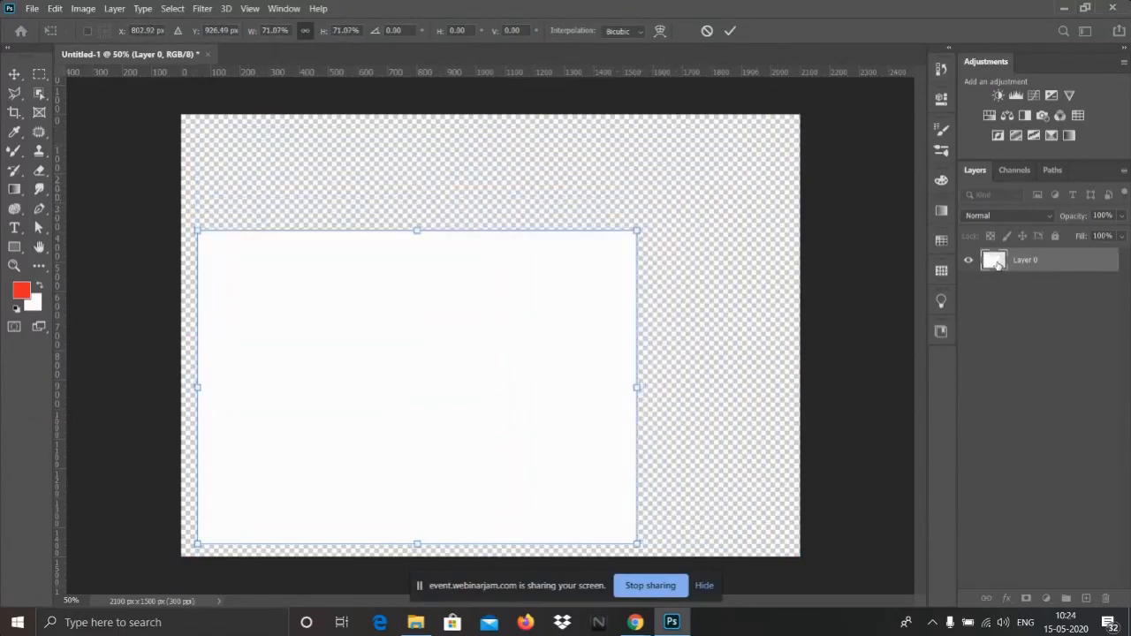
left_click_drag(523, 287, 580, 239)
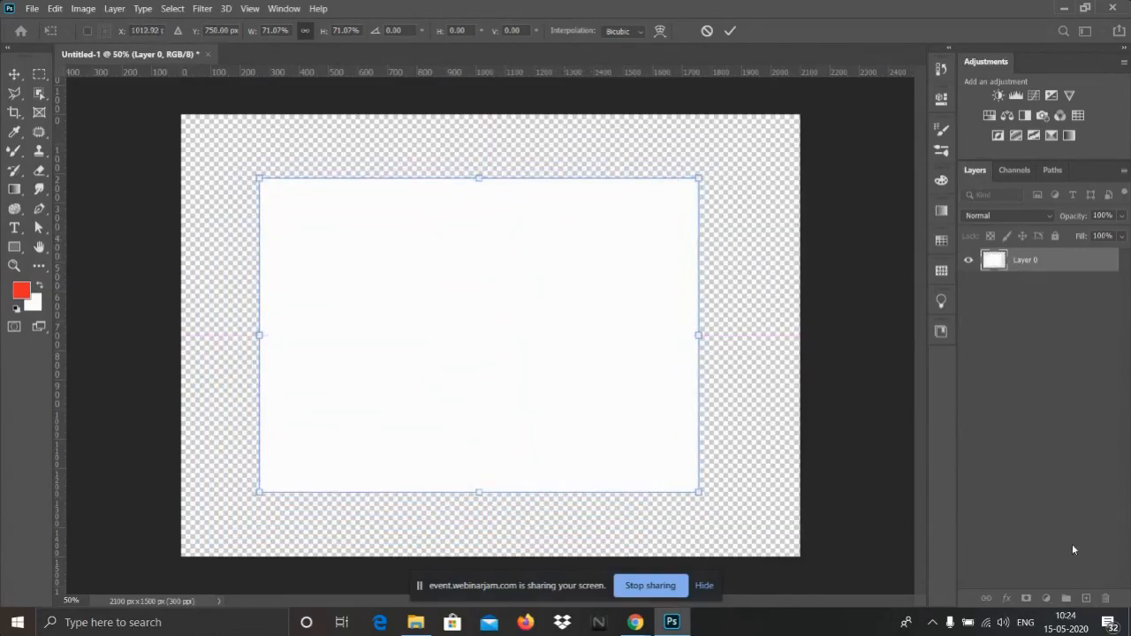
- Enlarge Layer 0 to about 102.65%, centred so it covers the whole canvas, and apply the transformation
left_click_drag(698, 176, 818, 143)
left_click_drag(258, 113, 200, 76)
left_click_drag(462, 177, 466, 250)
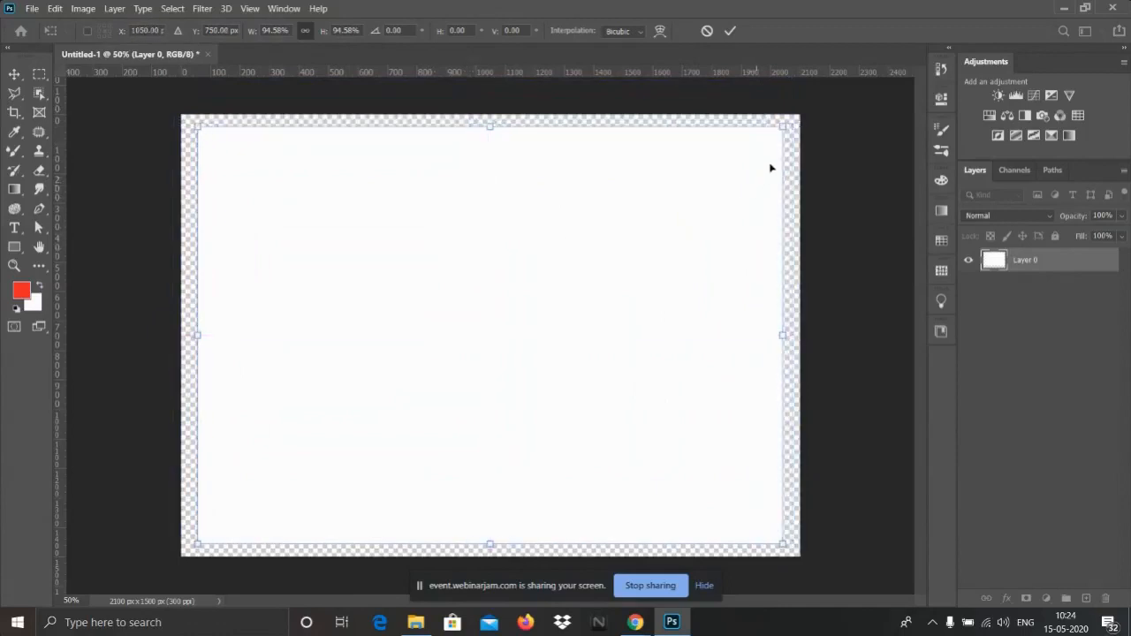
left_click_drag(780, 126, 811, 111)
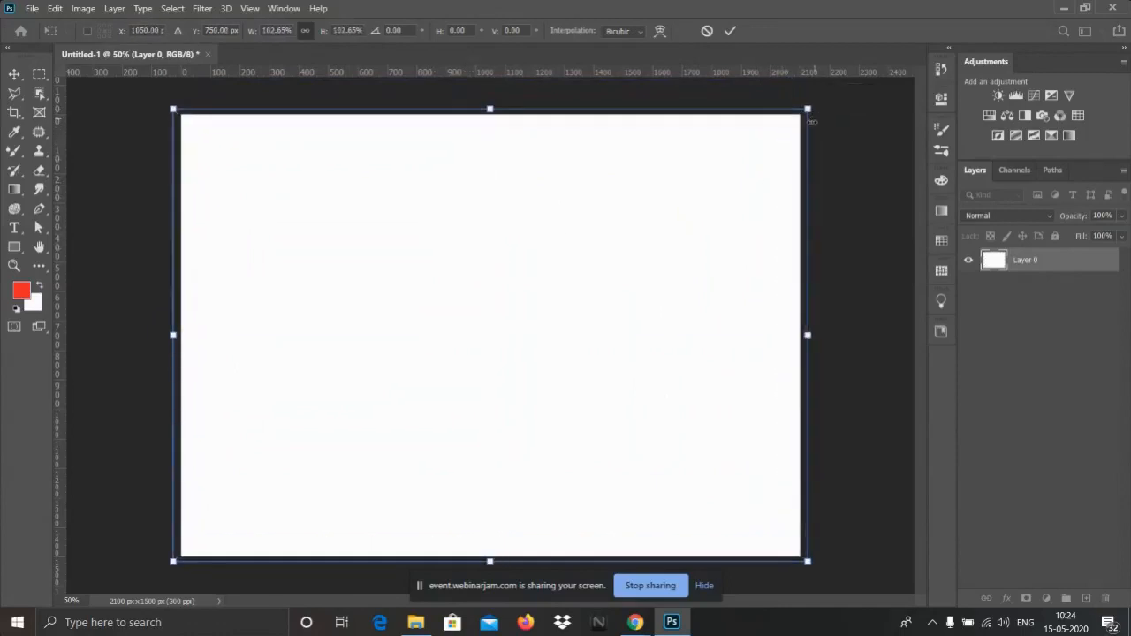
key("Return")
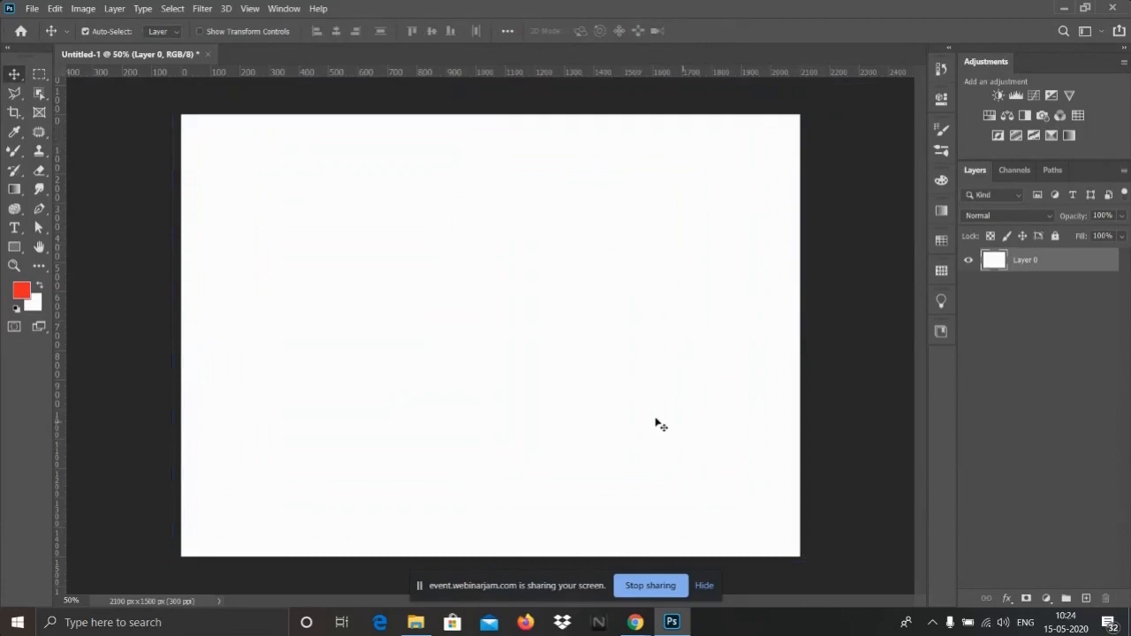
- Switch to Chrome to view the flower image search results, and return to Photoshop
mouse_move(635, 622)
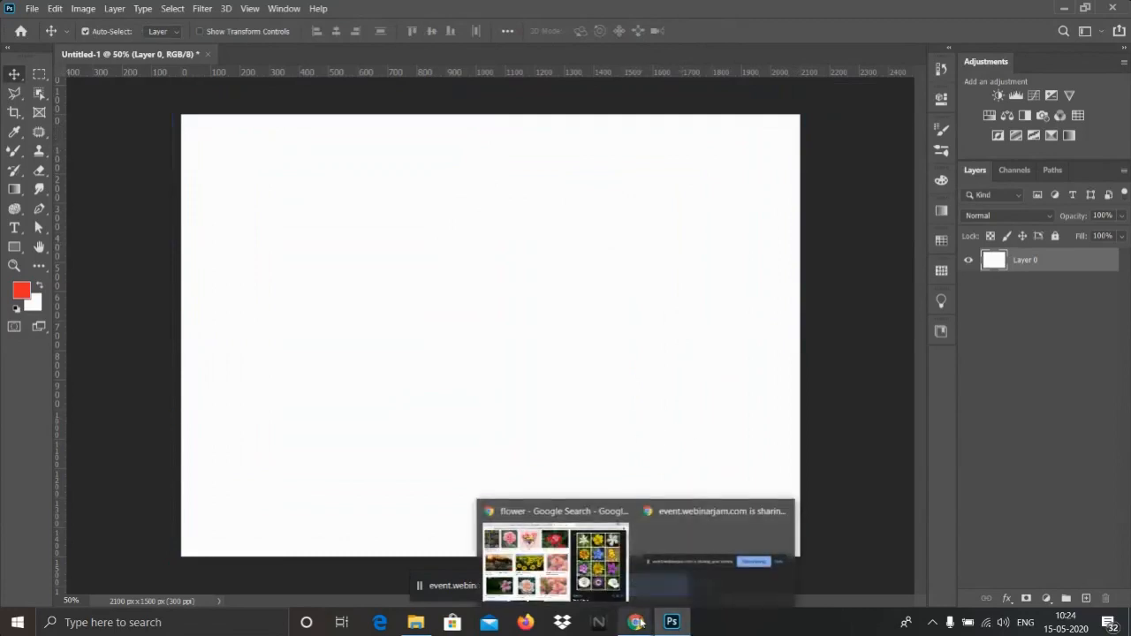
left_click(617, 537)
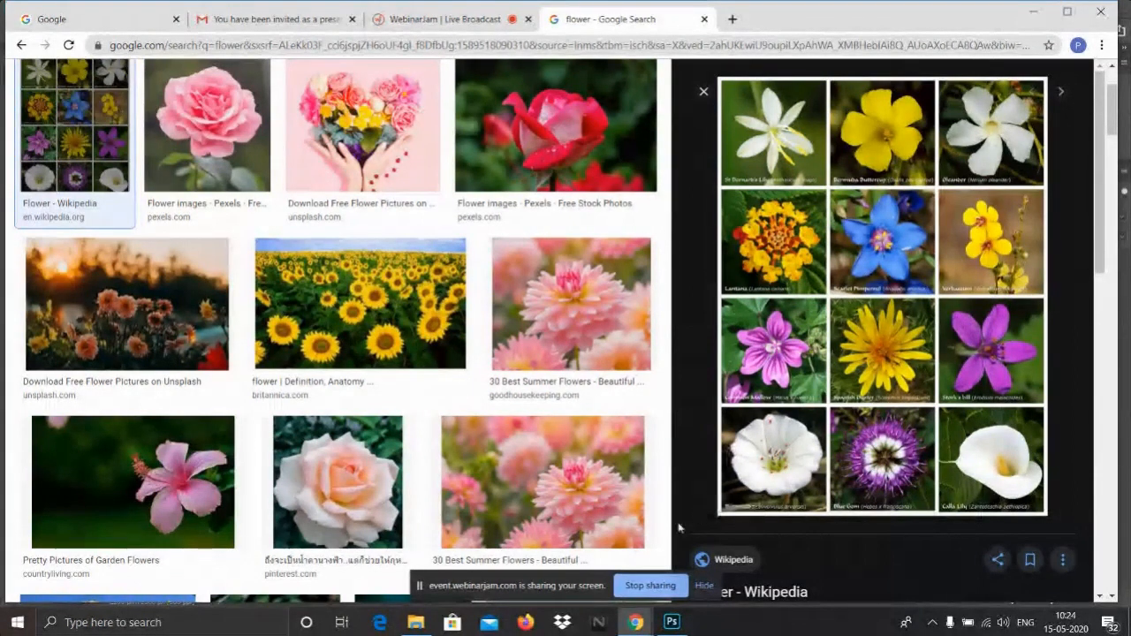
left_click(1032, 14)
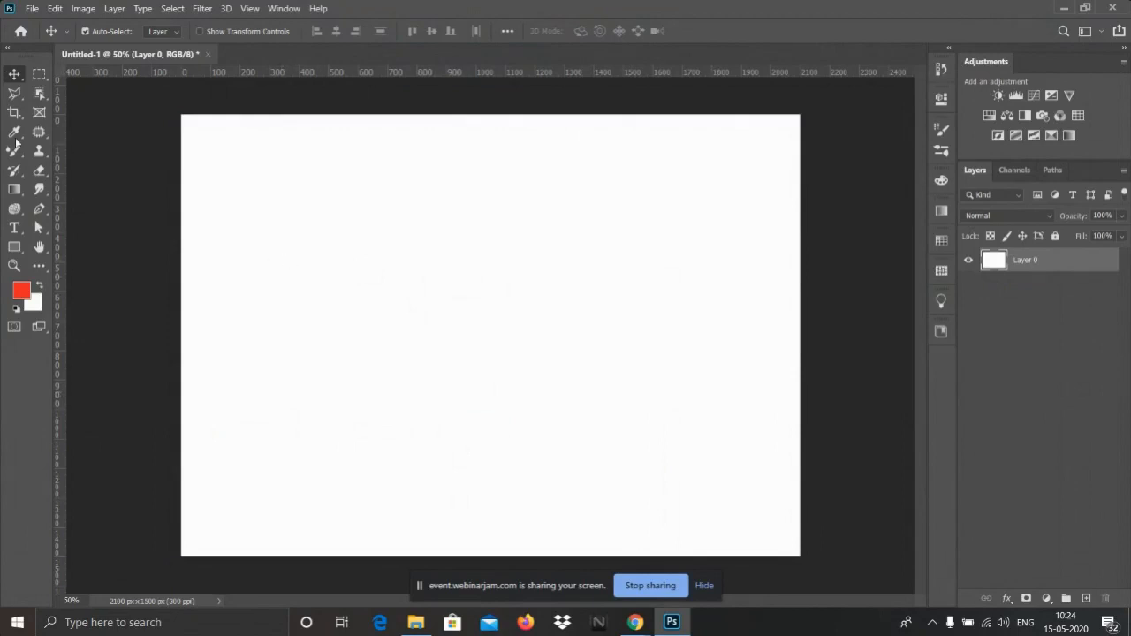
- Make a rectangular marquee selection of about 1470 x 940 px in the middle of the canvas
left_click(37, 76)
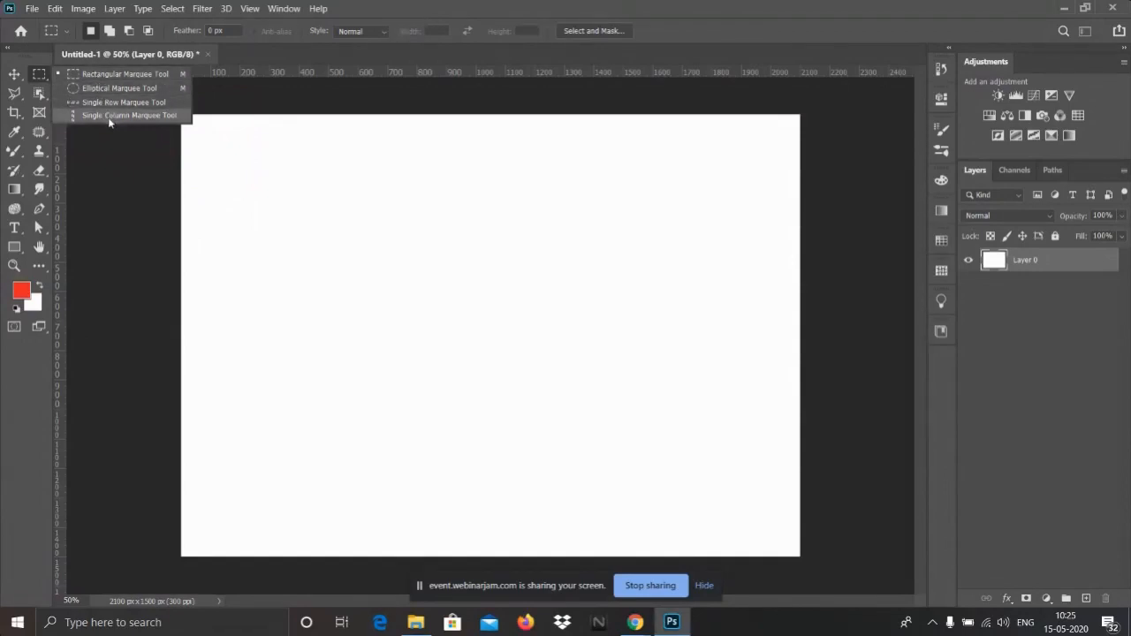
left_click(85, 78)
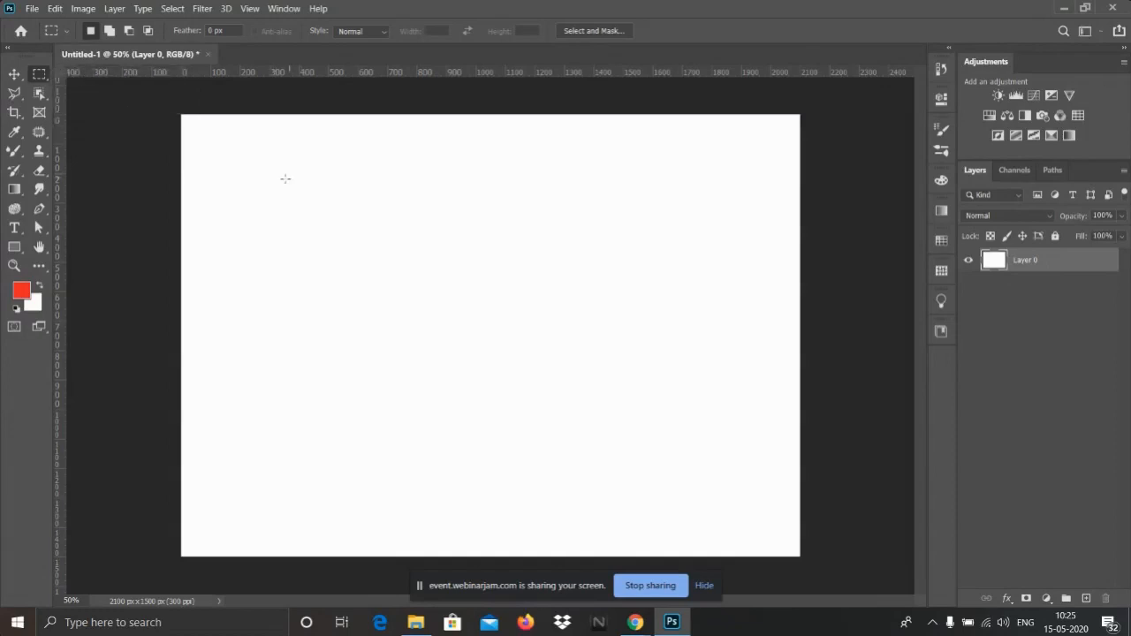
left_click_drag(286, 179, 719, 456)
- Paint broad, soft red Mixer Brush strokes across the rectangular selection, running the strokes past its edges
key("b")
mouse_move(359, 243)
left_mouse_down()
mouse_move(254, 255)
mouse_move(639, 283)
mouse_move(231, 328)
mouse_move(424, 362)
left_mouse_up()
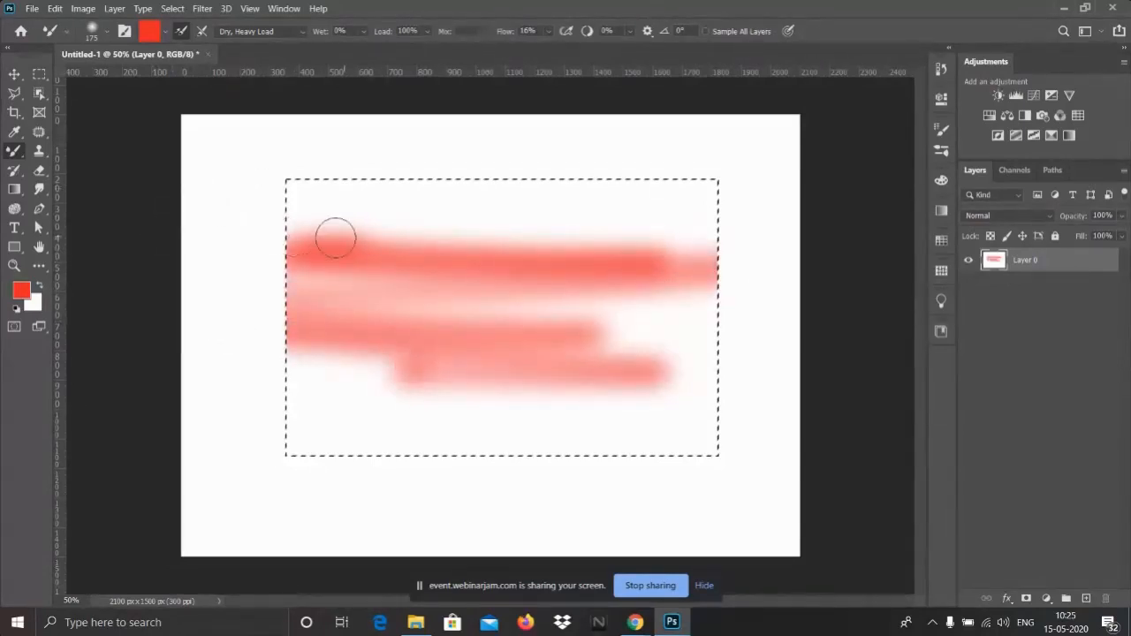
mouse_move(215, 197)
left_mouse_down()
mouse_move(730, 197)
mouse_move(401, 252)
left_mouse_up()
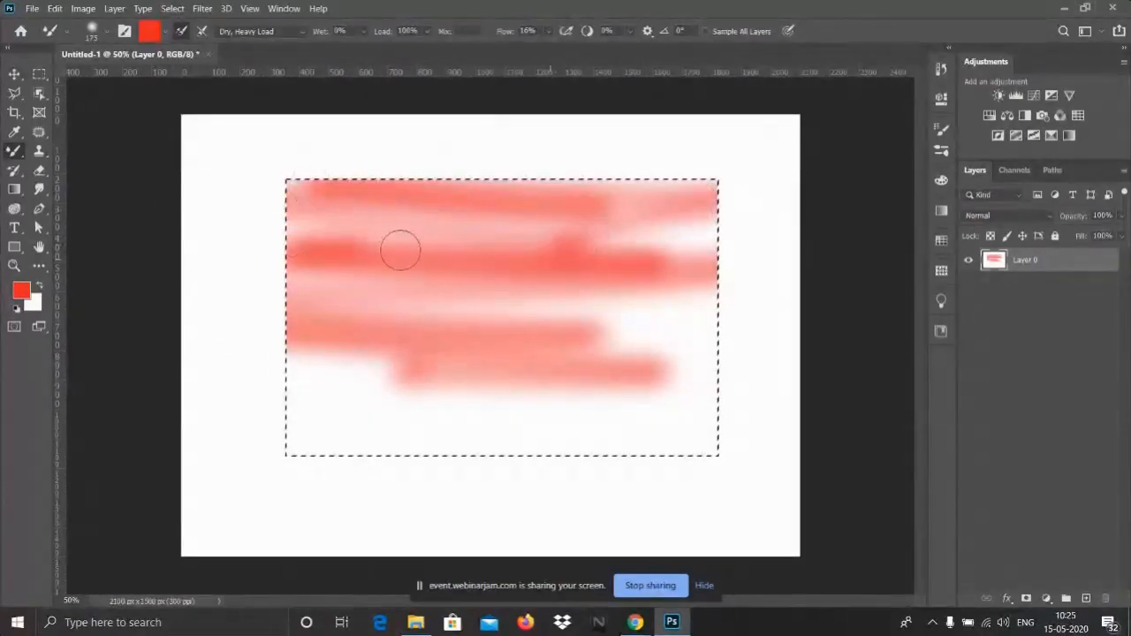
mouse_move(214, 410)
left_mouse_down()
mouse_move(528, 334)
mouse_move(612, 399)
mouse_move(765, 457)
mouse_move(752, 405)
mouse_move(569, 296)
left_mouse_up()
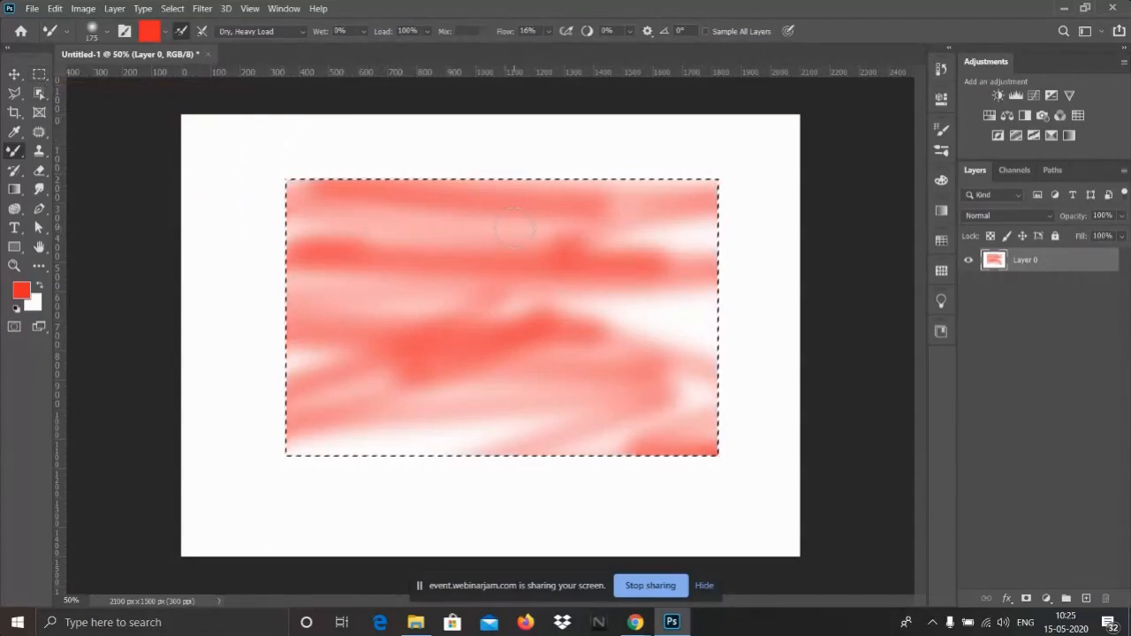
- Deselect the rectangle and paint a soft red stroke on a new layer over the painted area's upper-left edge
key("ctrl+d")
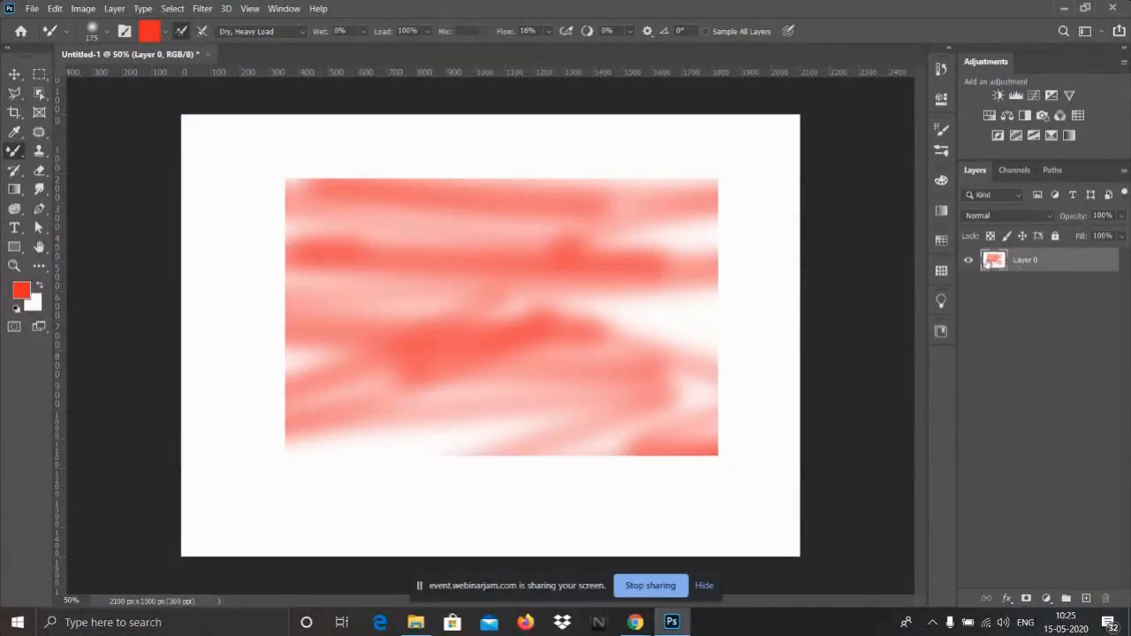
right_click(994, 260)
left_click(825, 252)
left_click(1086, 599)
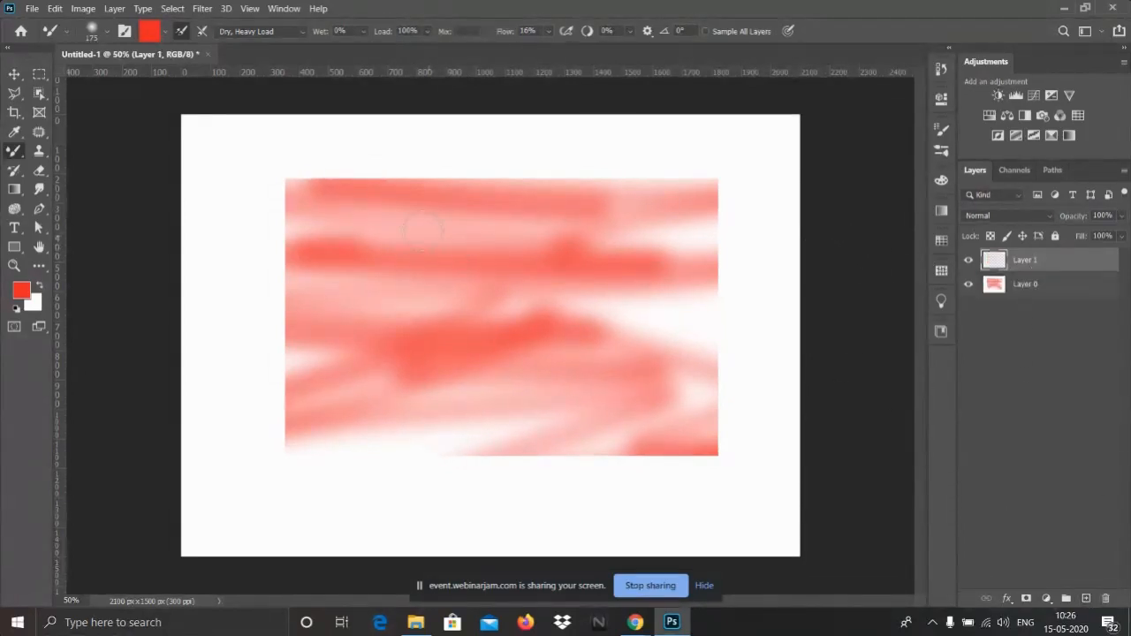
mouse_move(273, 176)
left_mouse_down()
mouse_move(331, 173)
mouse_move(286, 168)
mouse_move(519, 173)
left_mouse_up()
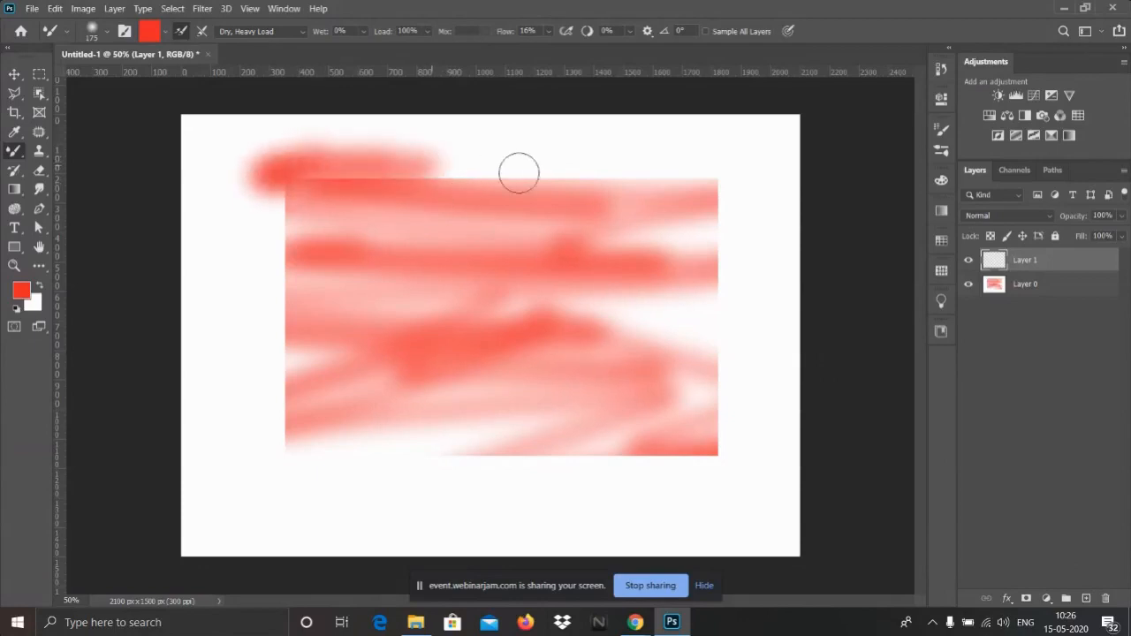
- Erase a wide zigzag patch from the upper-left part of Layer 0 with the Eraser tool
left_click(1016, 286)
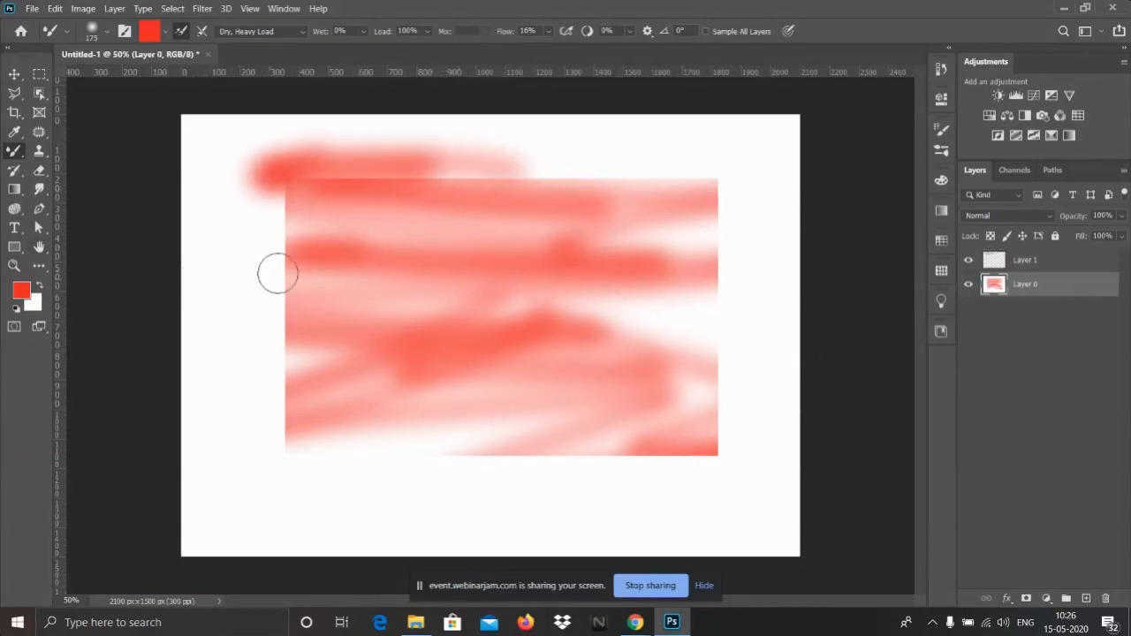
left_click(39, 171)
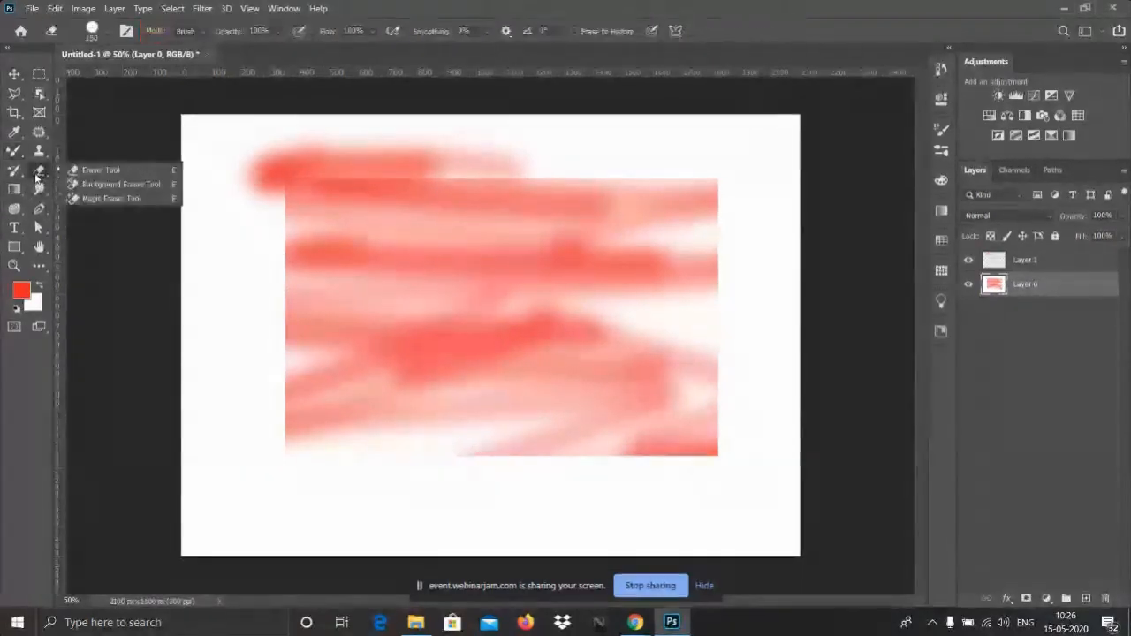
left_click(115, 171)
mouse_move(254, 207)
left_mouse_down()
mouse_move(453, 221)
mouse_move(453, 270)
mouse_move(333, 283)
mouse_move(532, 341)
mouse_move(309, 325)
left_mouse_up()
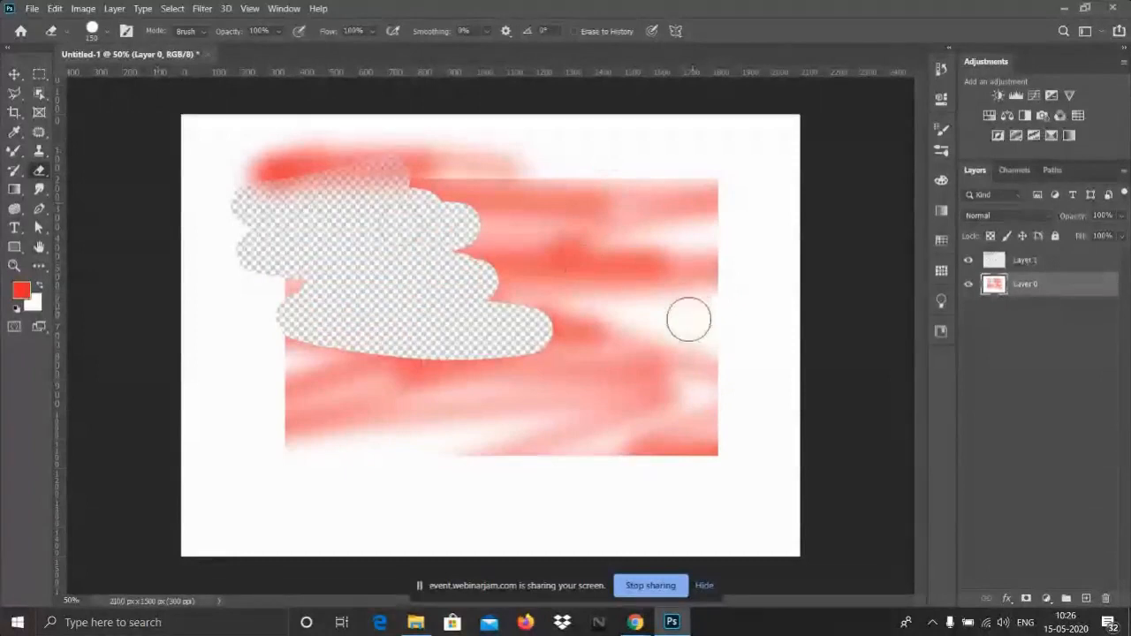
- Undo the erasing, the added layer and the deselection, and delete the rectangular selection's contents from Layer 0
key("ctrl+z")
key("ctrl+z")
key("ctrl+z")
key("ctrl+z")
key("ctrl+z")
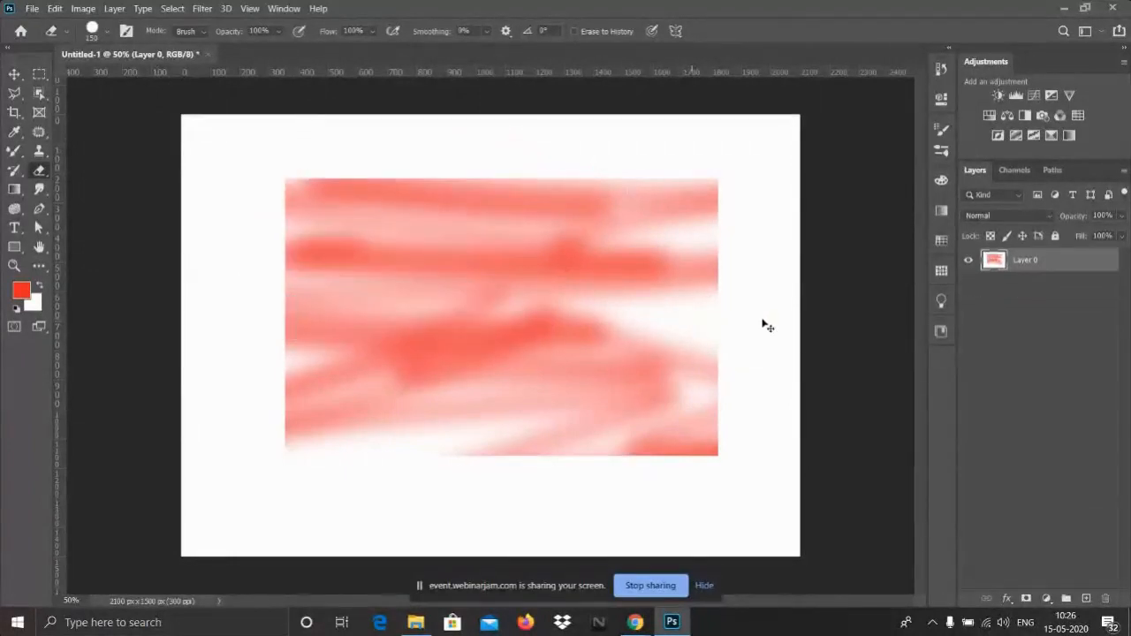
key("Delete")
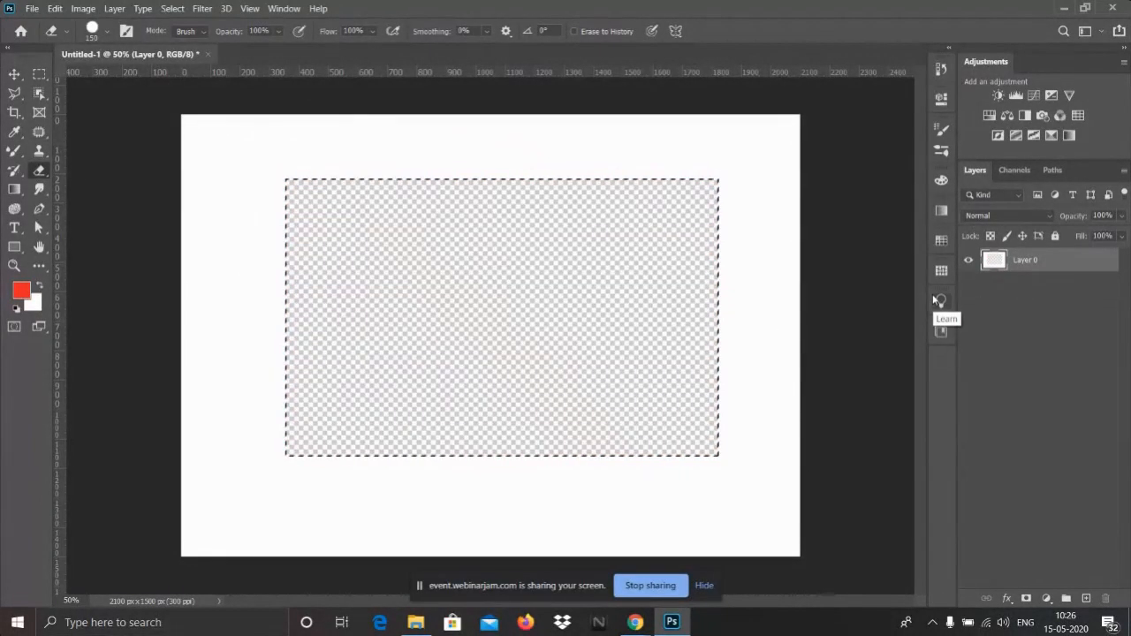
- Deselect the rectangle, fill a new layer above Layer 0 with white, and add another empty layer on top
key("ctrl+d")
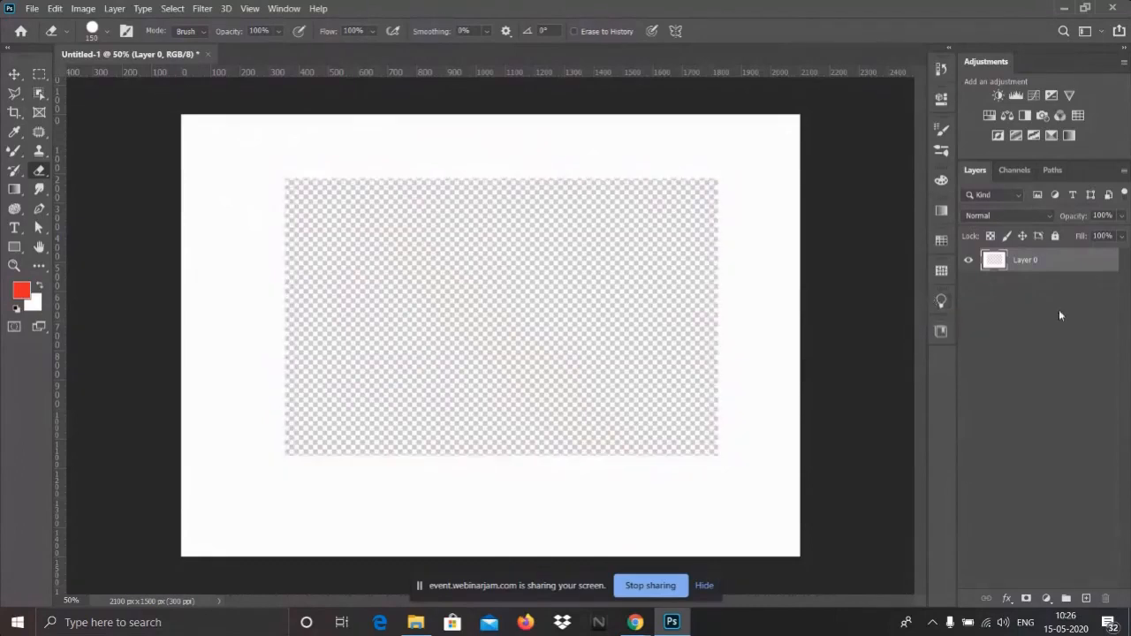
left_click(1086, 599)
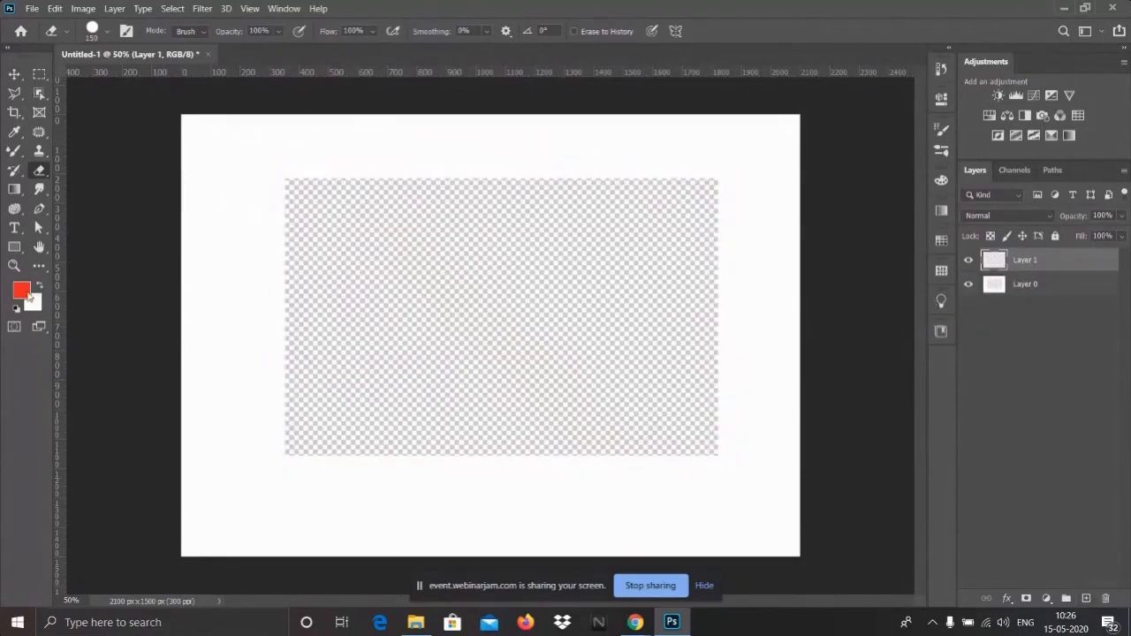
left_click(22, 293)
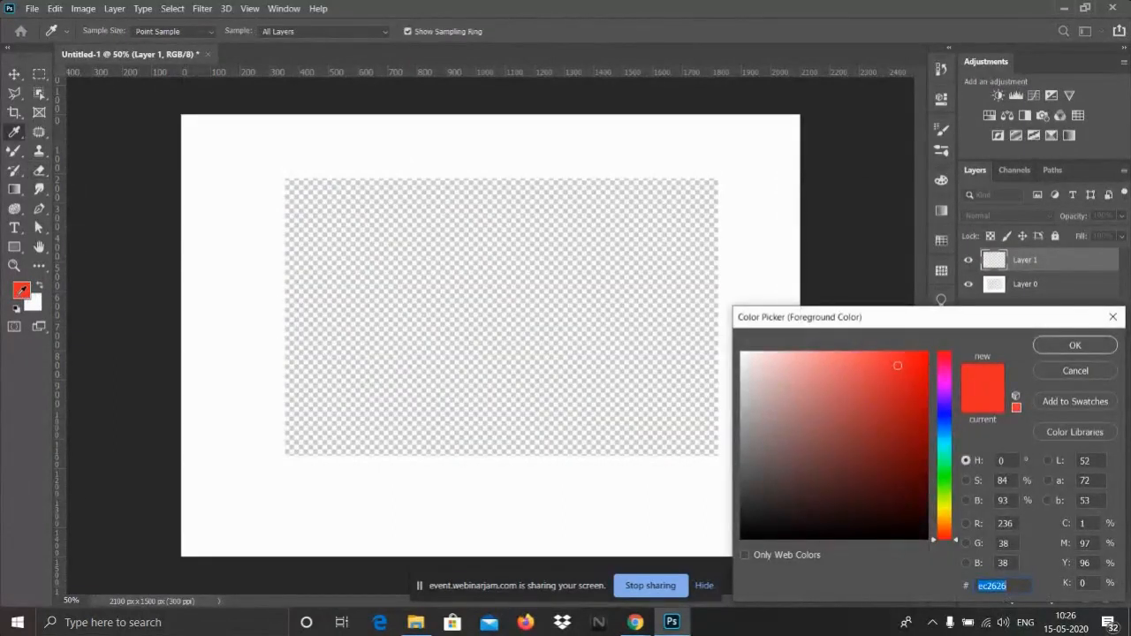
left_click_drag(765, 373, 722, 346)
left_click(1074, 346)
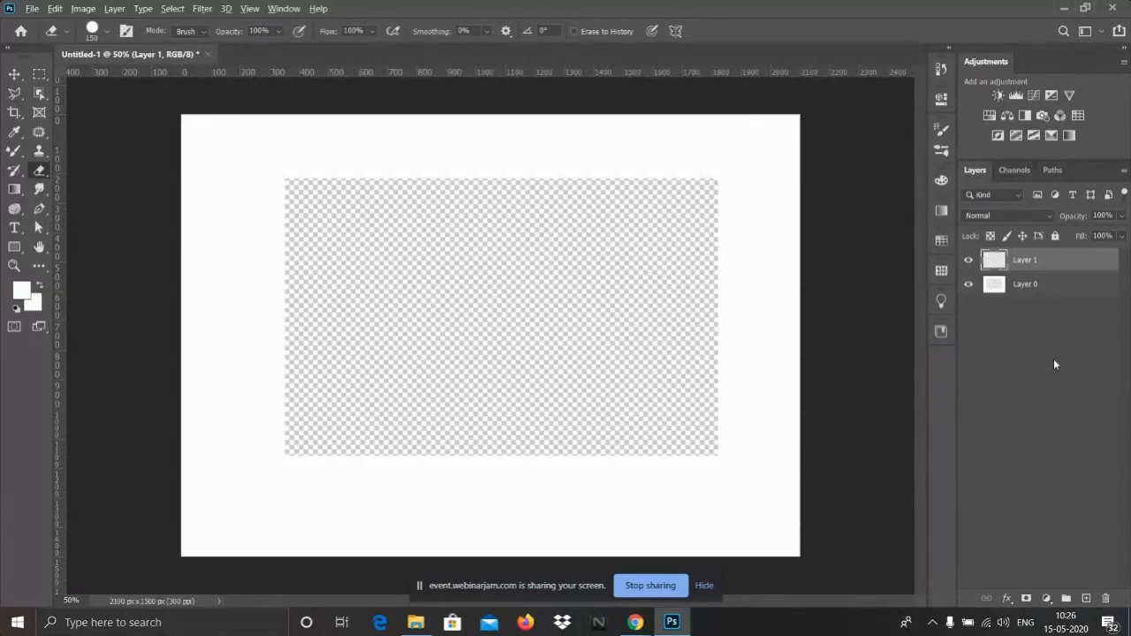
key("alt+BackSpace")
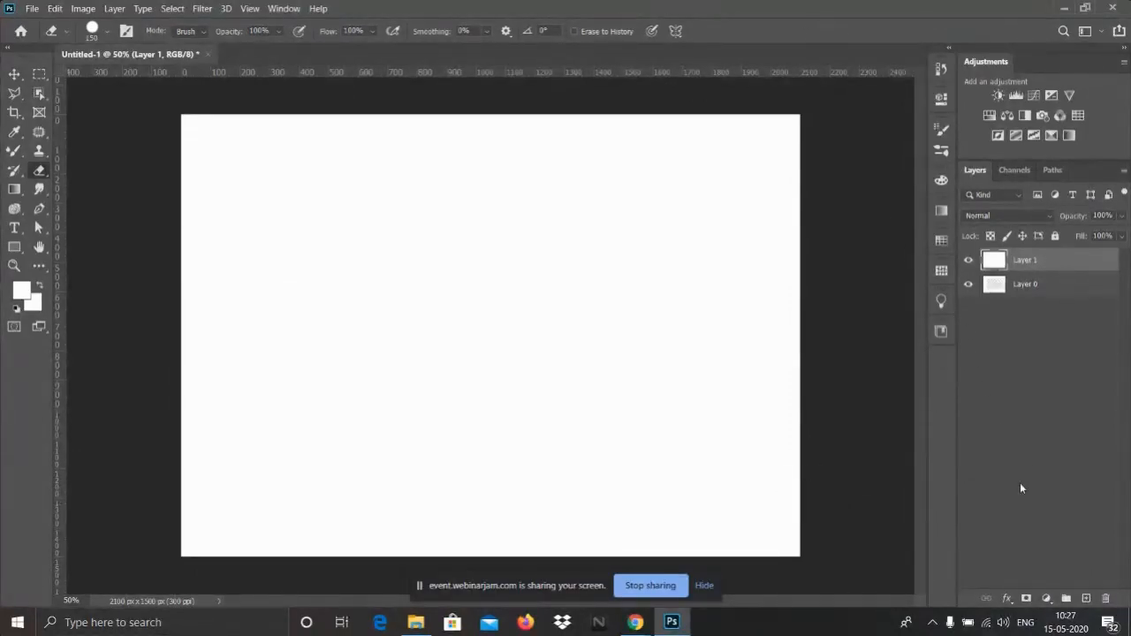
left_click(1086, 598)
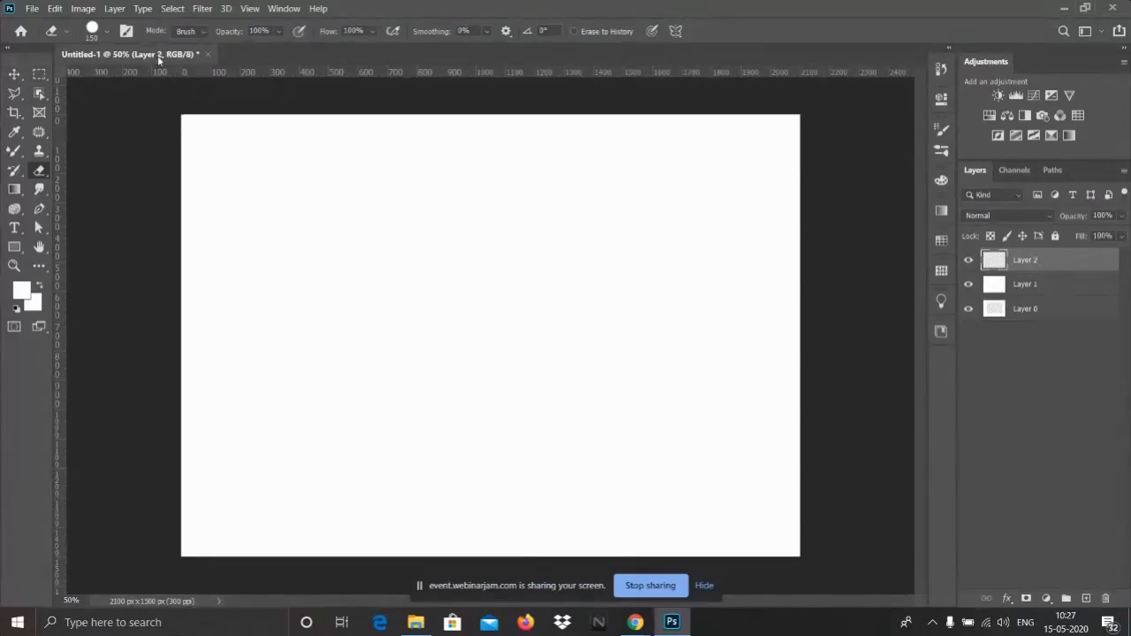
- Open the photography-with-a-jug-and-fruit still-life image from the intro folder on the Desktop as a separate document
left_click(32, 8)
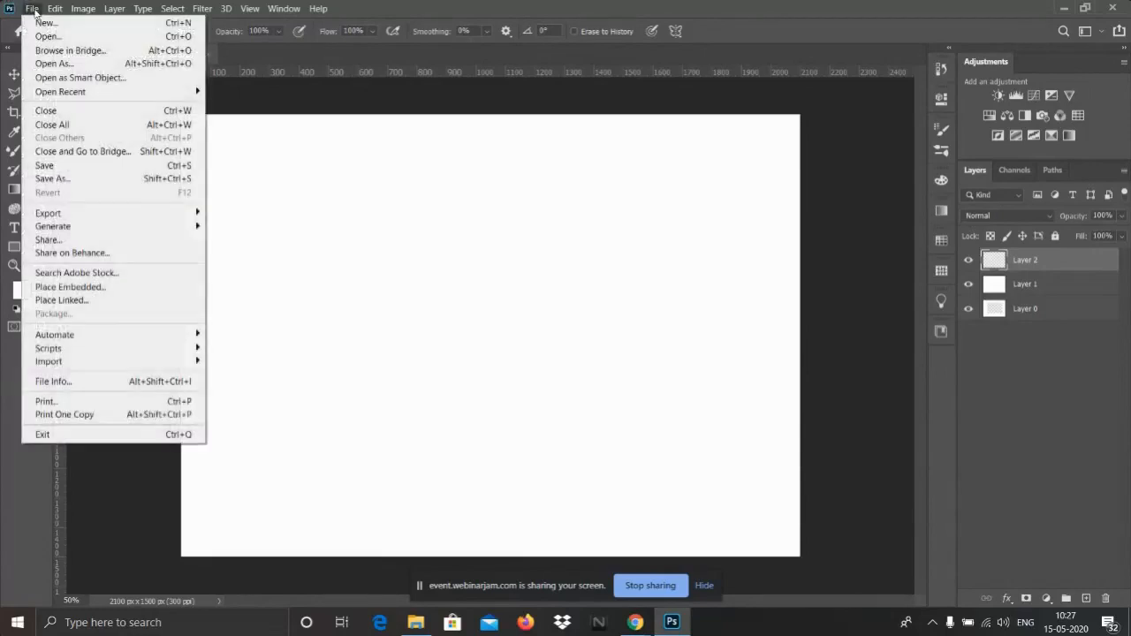
left_click(50, 37)
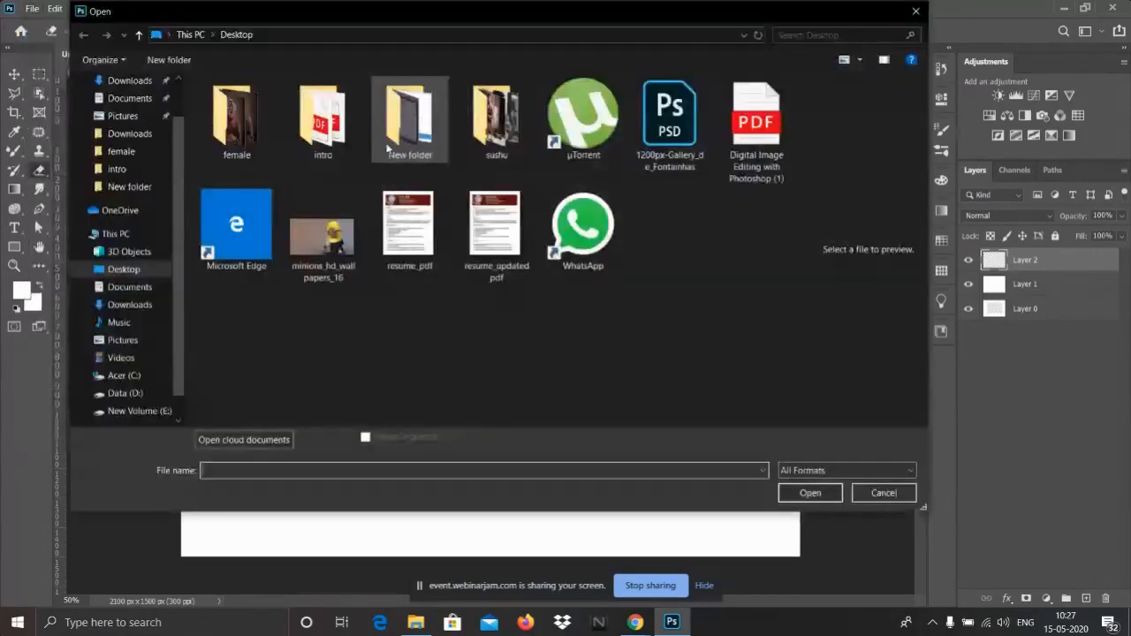
double_click(322, 124)
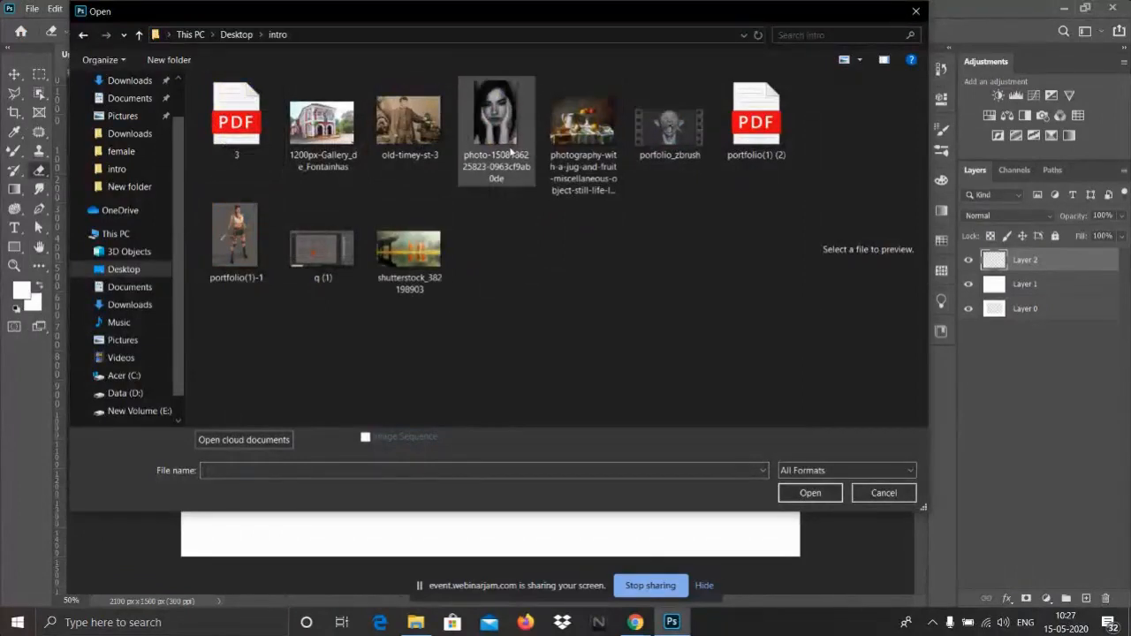
left_click(585, 159)
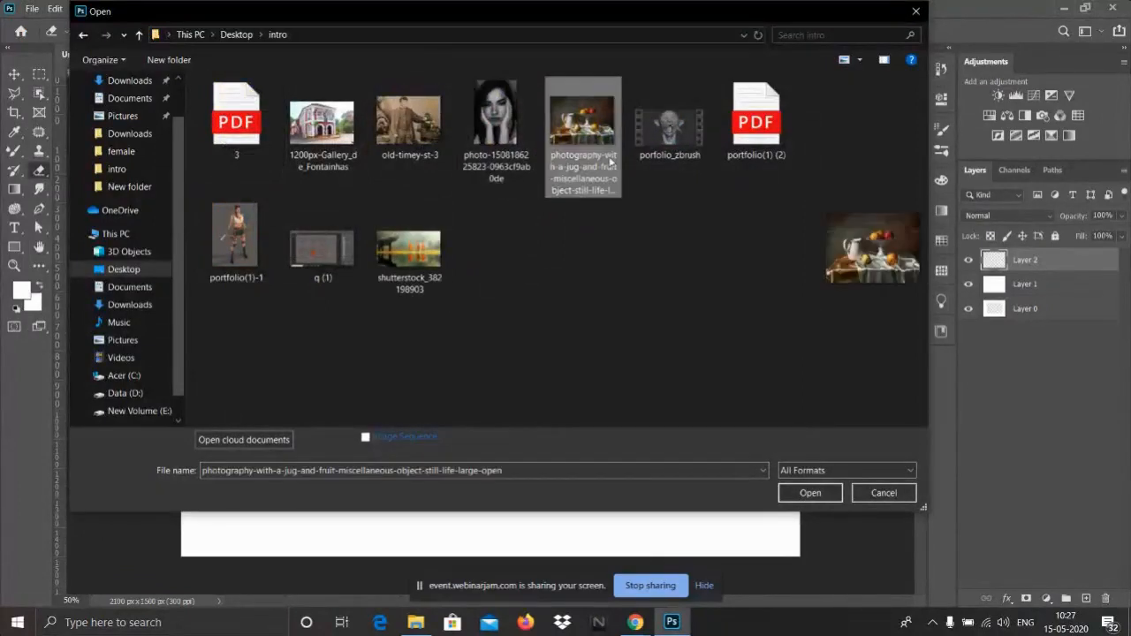
left_click(801, 487)
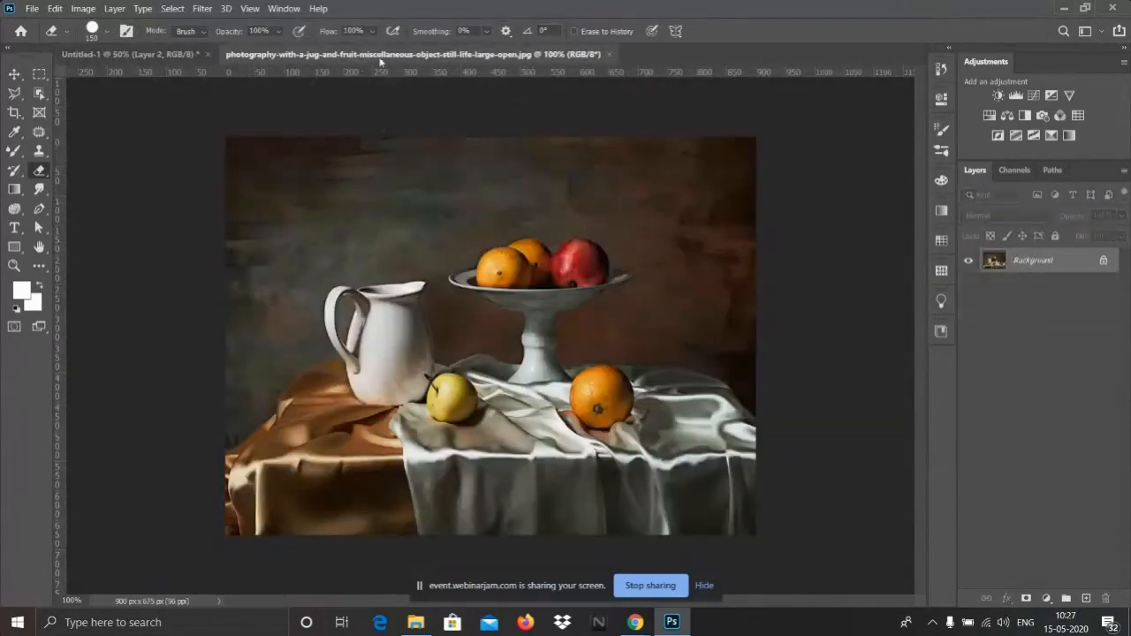
left_click(138, 55)
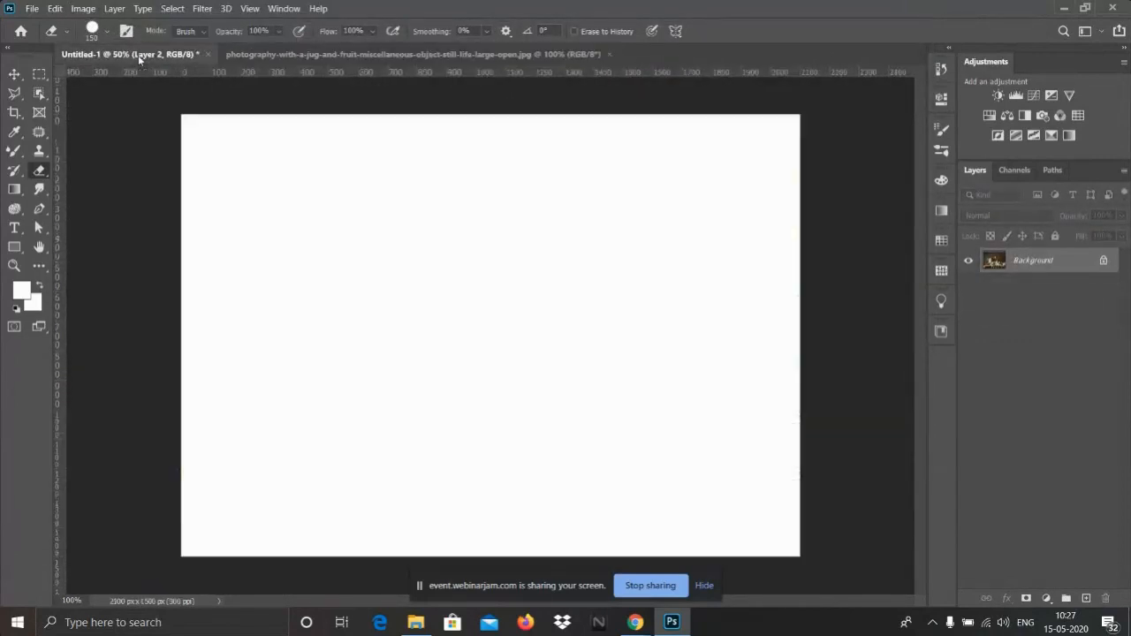
left_click(272, 55)
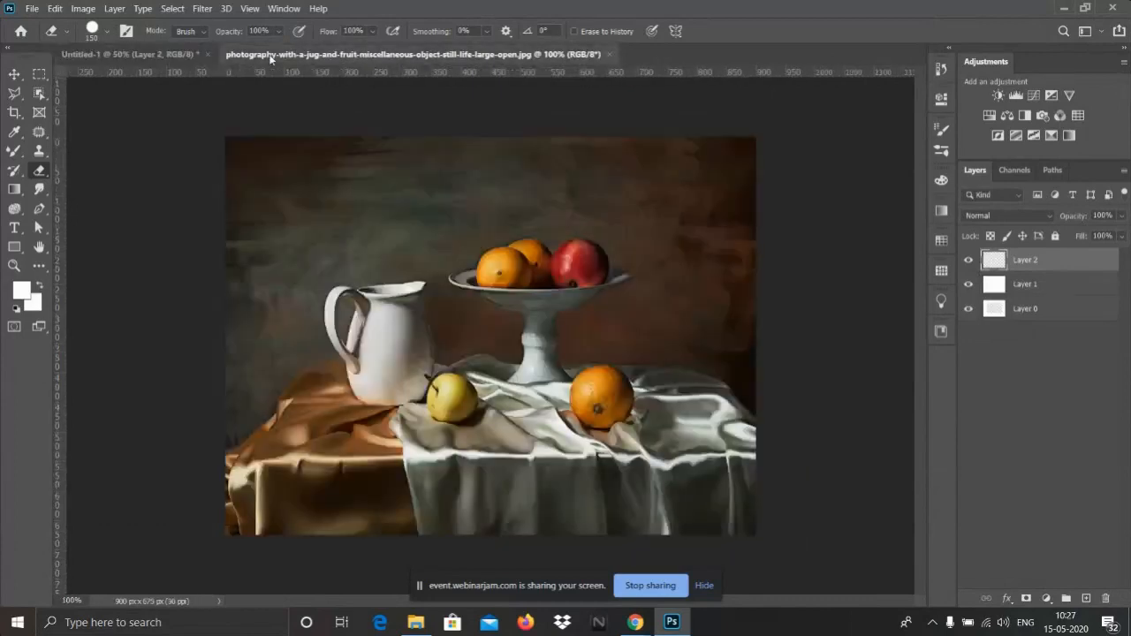
- Select a rectangle of about 550 by 530 px around the fruit bowl and copy it to a new layer
left_click(42, 77)
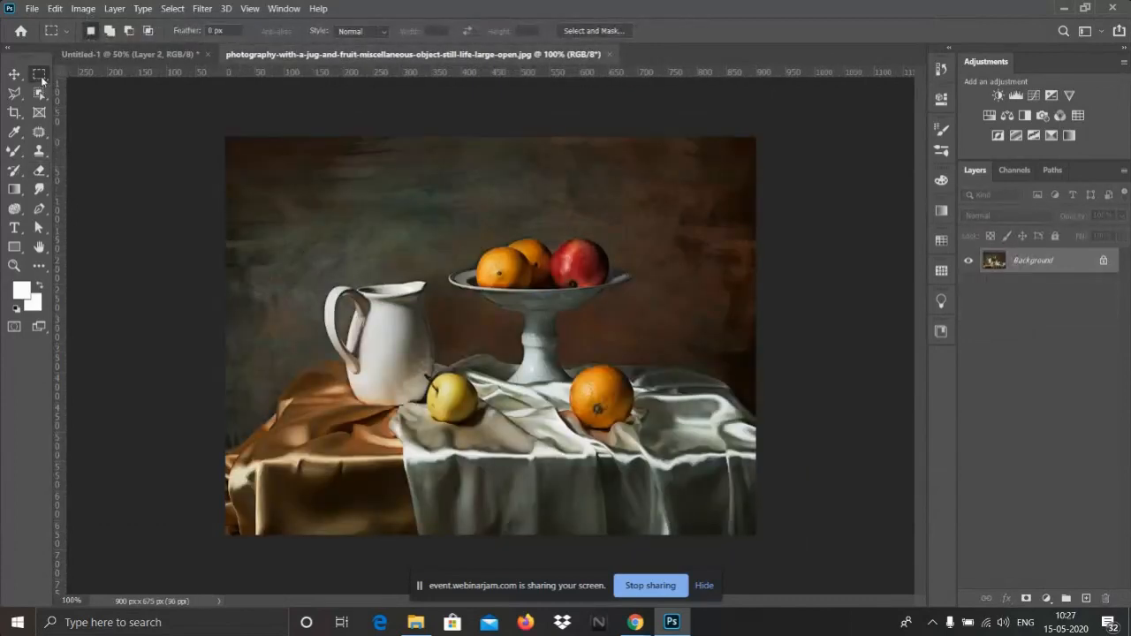
right_click(41, 76)
left_click(138, 76)
left_click_drag(341, 160, 665, 468)
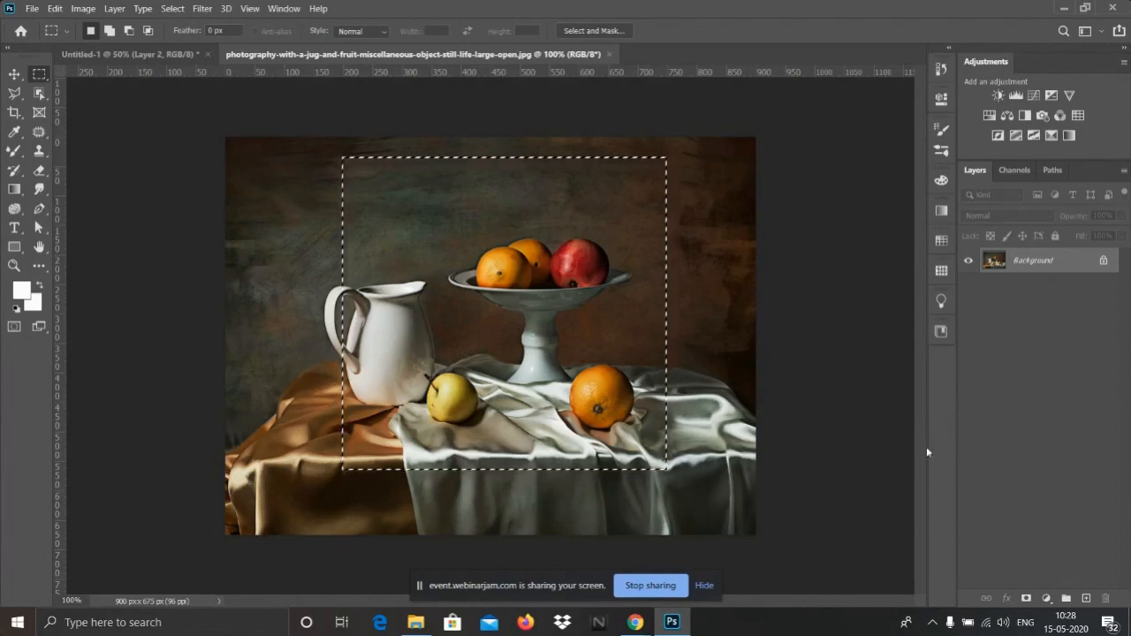
key("ctrl+j")
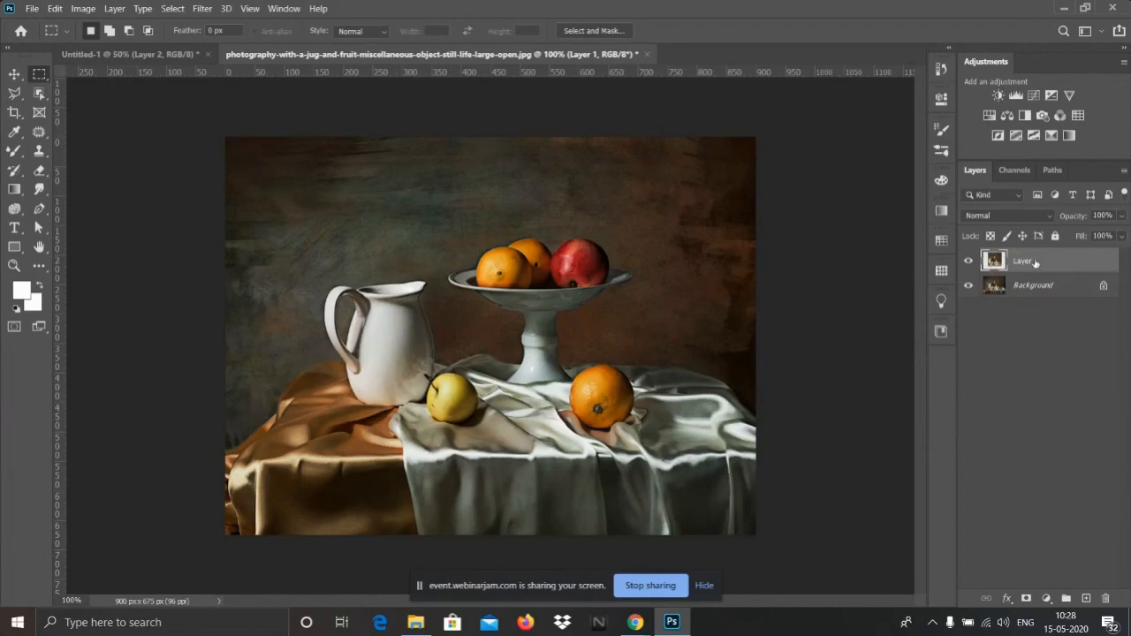
- Compare Layer 1 with the Background by toggling their visibility, leaving the Background hidden and Layer 1 shown
left_click(967, 261)
left_click(967, 286)
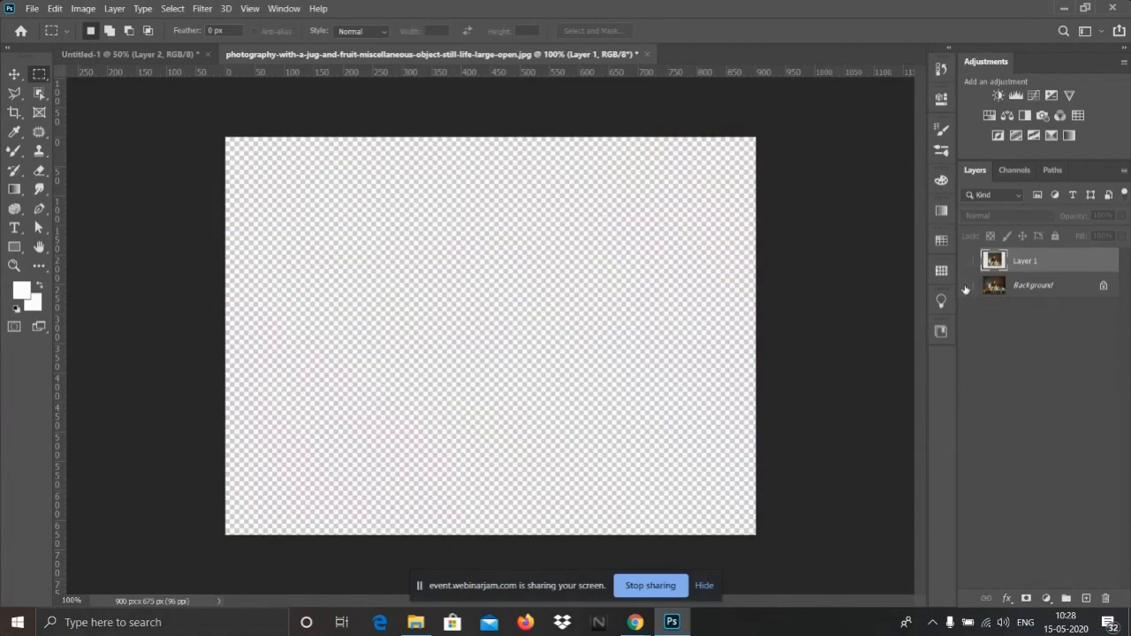
left_click_drag(967, 287, 968, 261)
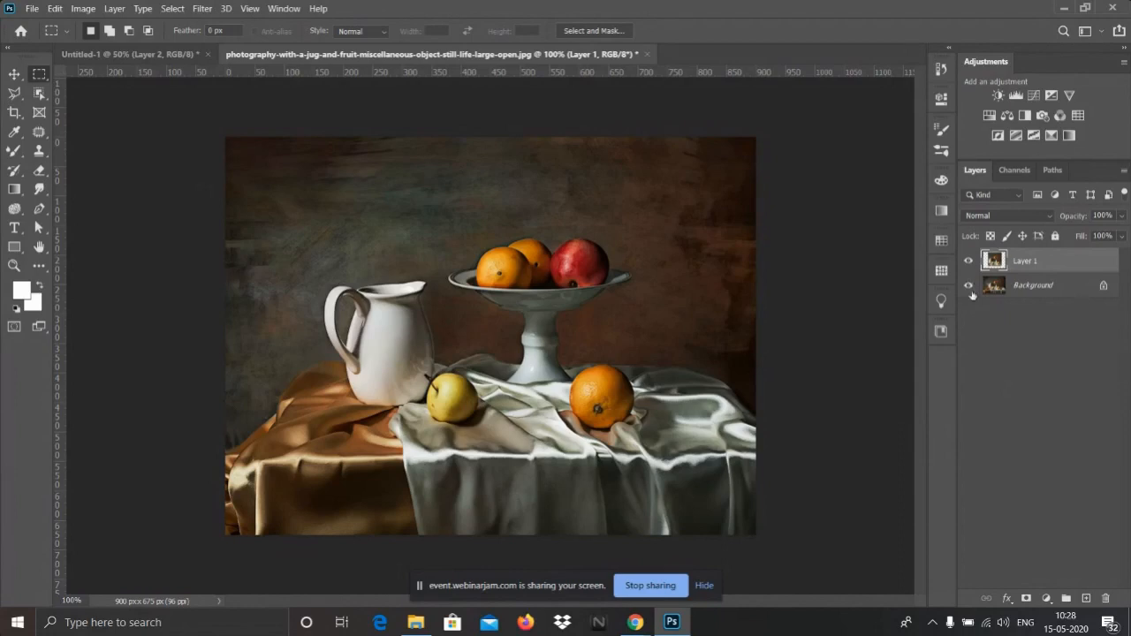
left_click(969, 286)
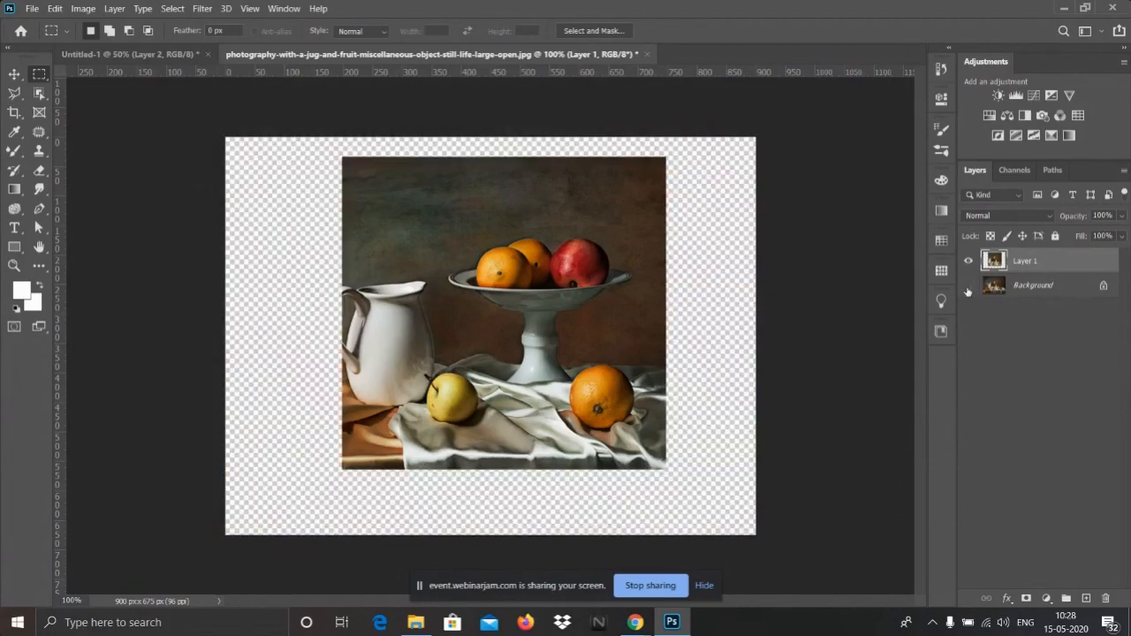
left_click(969, 286)
left_click(969, 286)
left_click(969, 261)
left_click(968, 260)
left_click(967, 263)
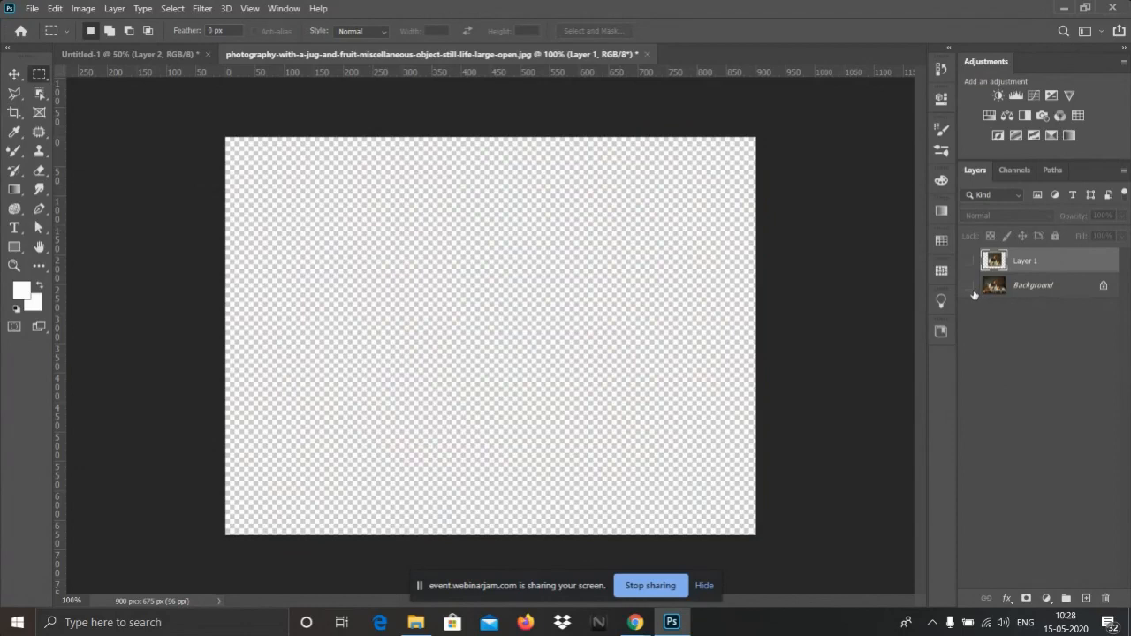
left_click(969, 286)
left_click(969, 285)
left_click(969, 261)
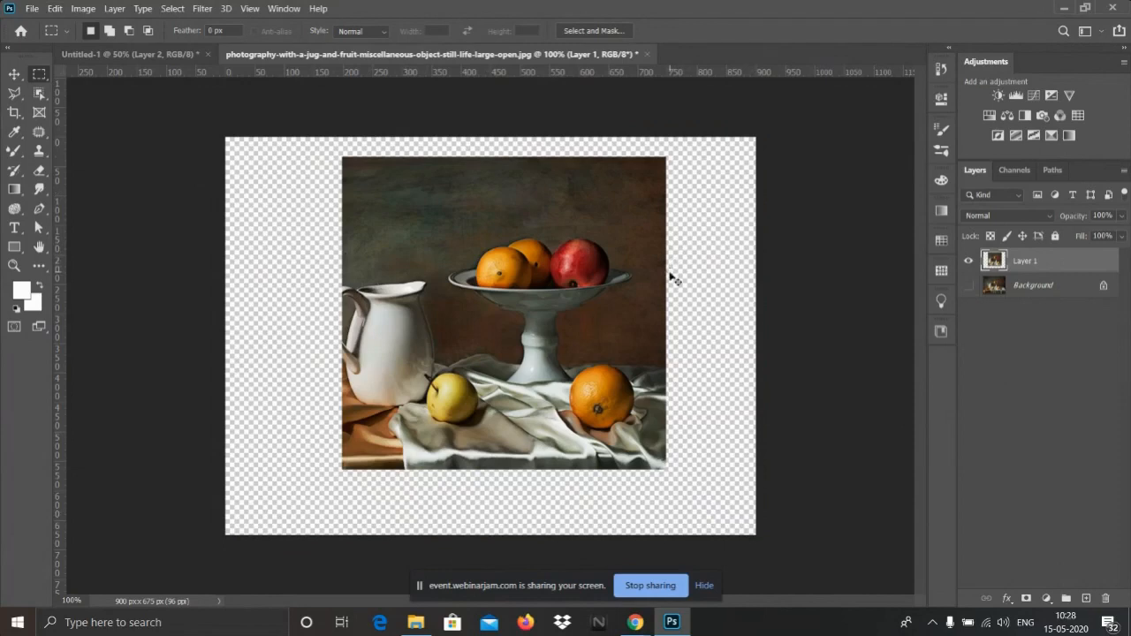
- Try to enlarge Layer 1 proportionally to 137.39% with Free Transform and reposition it on the canvas
key("ctrl+t")
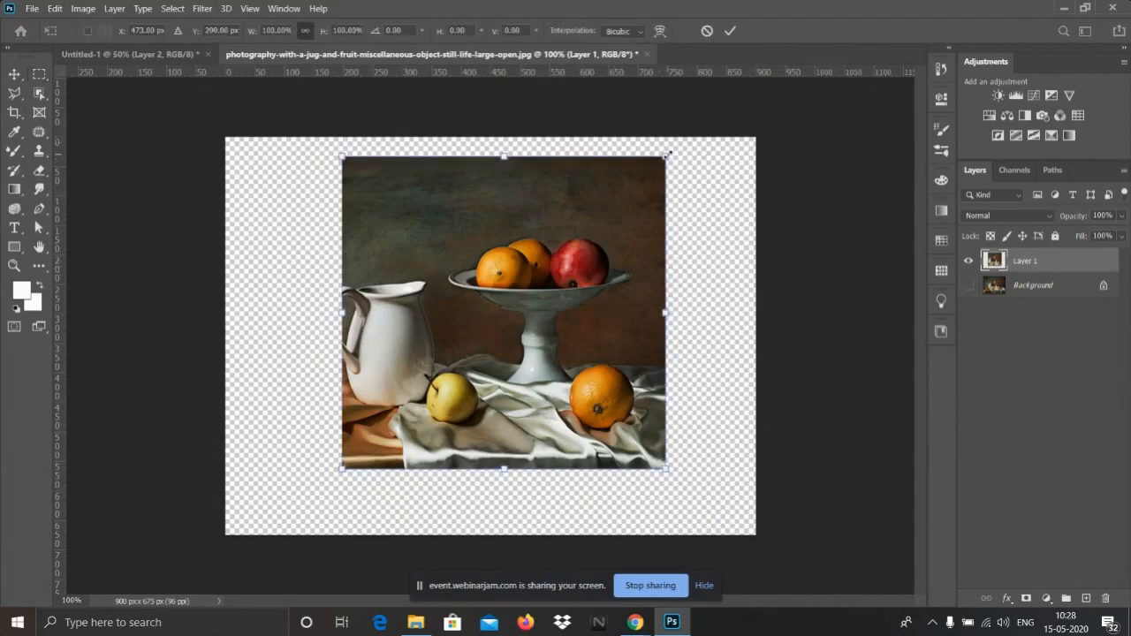
left_click_drag(669, 156, 731, 94)
left_click_drag(634, 215, 544, 279)
mouse_move(671, 138)
left_mouse_down()
mouse_move(704, 99)
mouse_move(755, 72)
mouse_move(768, 99)
mouse_move(678, 130)
left_mouse_up()
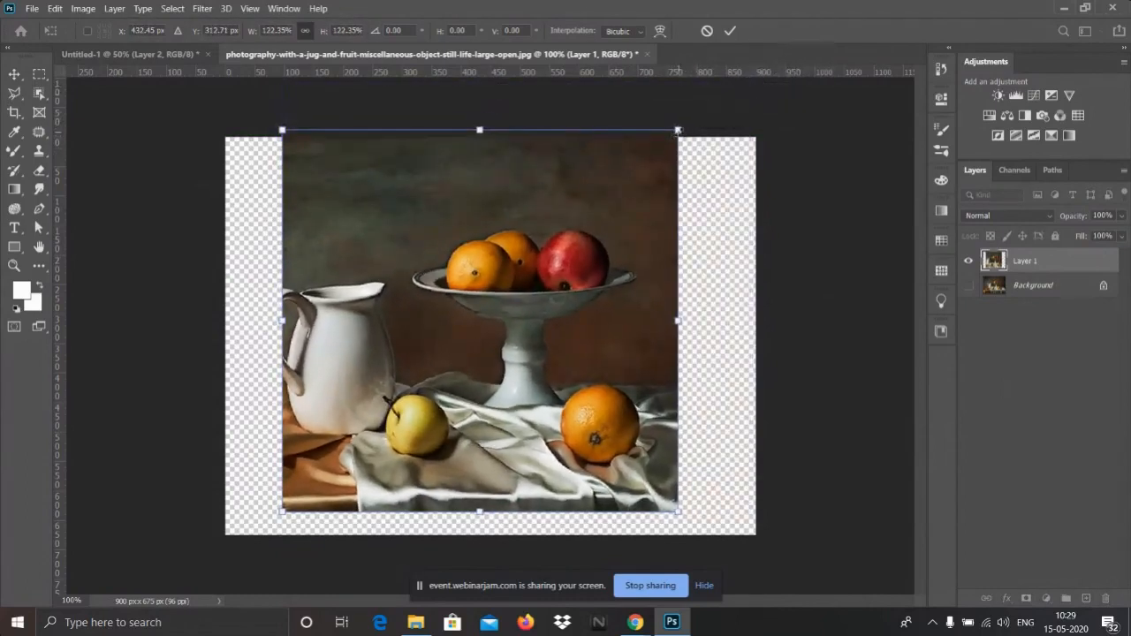
left_click_drag(678, 130, 732, 83)
left_click_drag(561, 192, 499, 231)
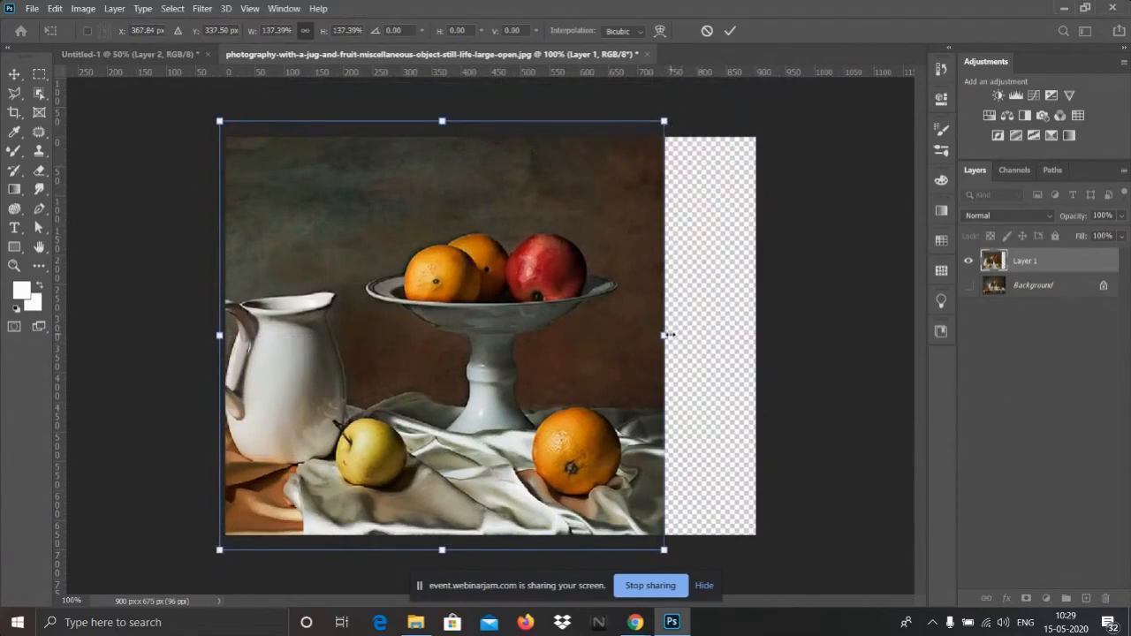
left_click_drag(500, 325, 525, 331)
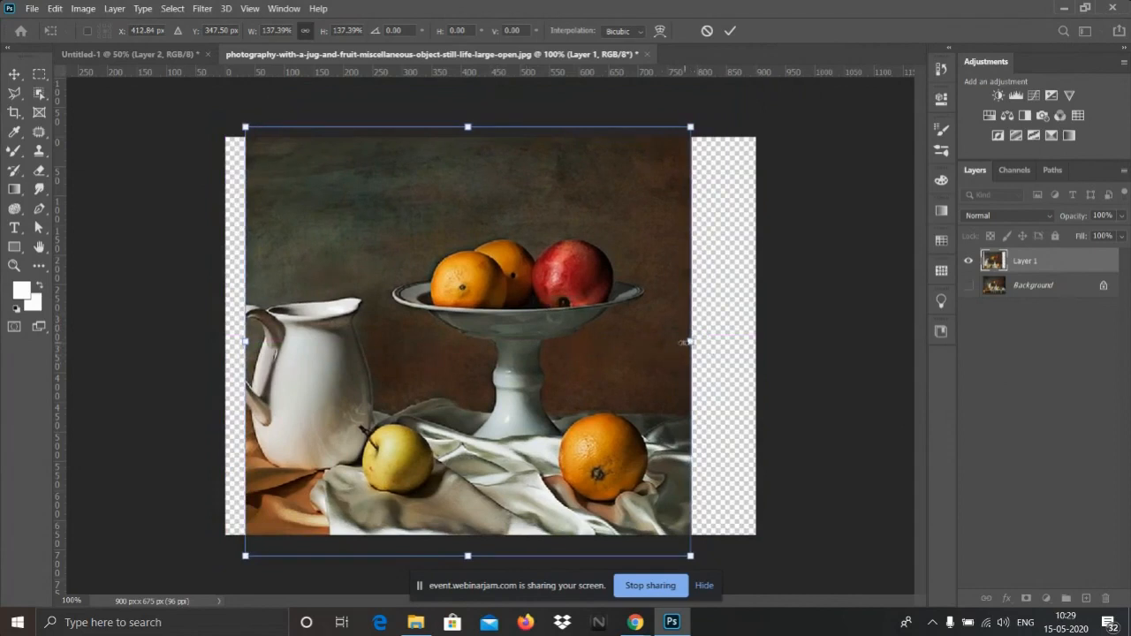
- Stretch Layer 1 sideways to about 173% of its width so it extends past both side edges of the canvas
left_click_drag(692, 341, 770, 341)
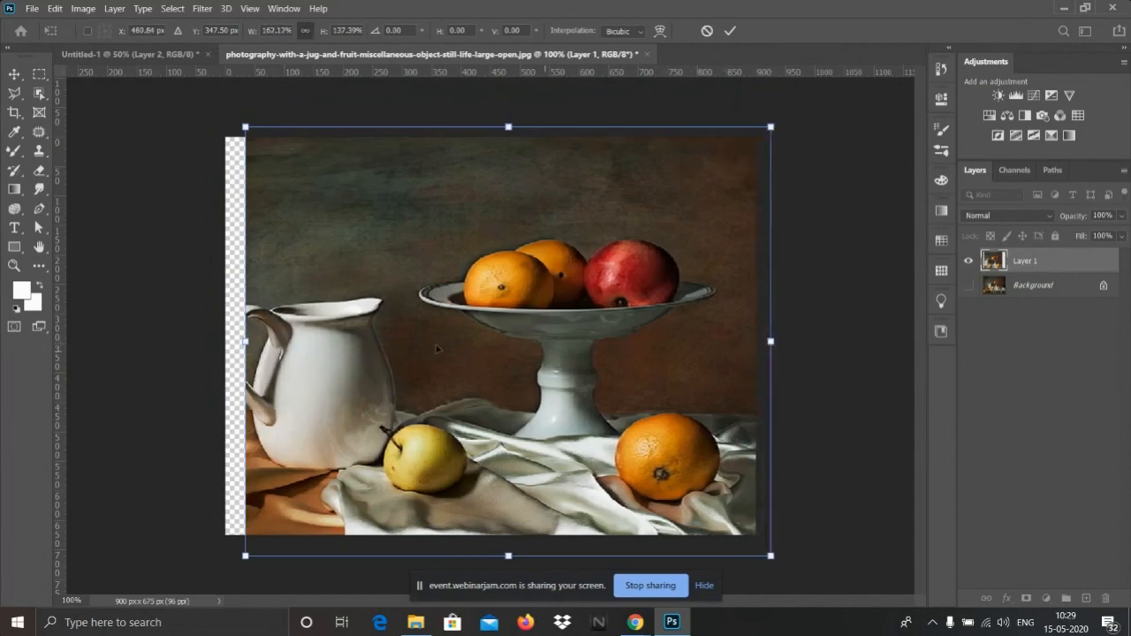
left_click_drag(247, 341, 210, 341)
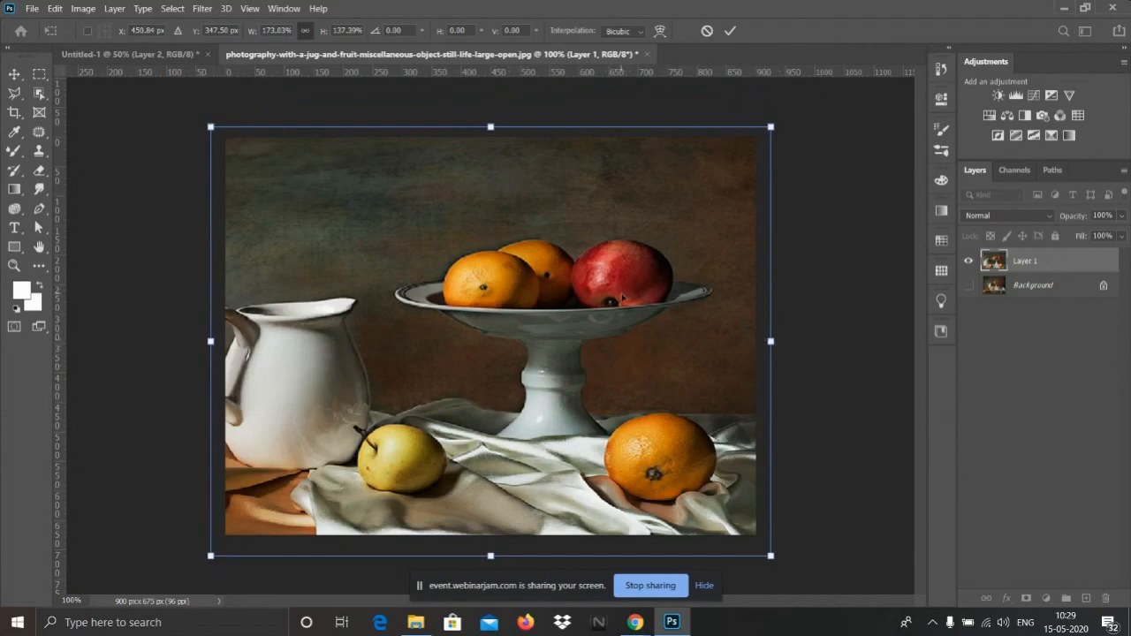
key("Return")
- Compress Layer 1 vertically from its lower edge with Free Transform, and undo all of the layer's transformations
key("ctrl+t")
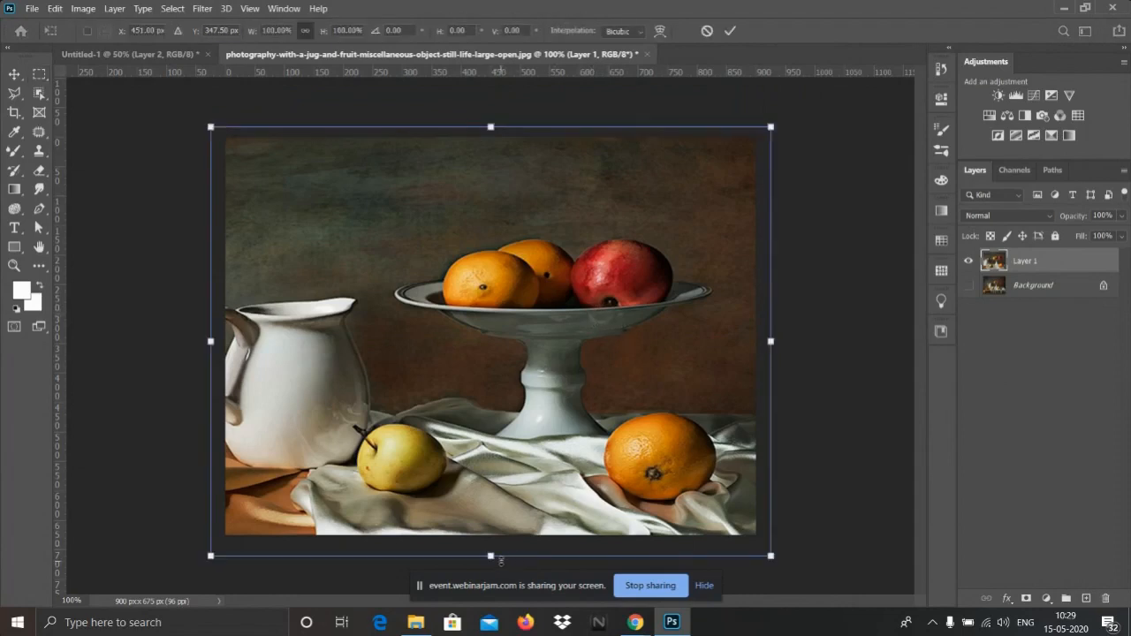
left_click_drag(489, 556, 490, 527)
key("Return")
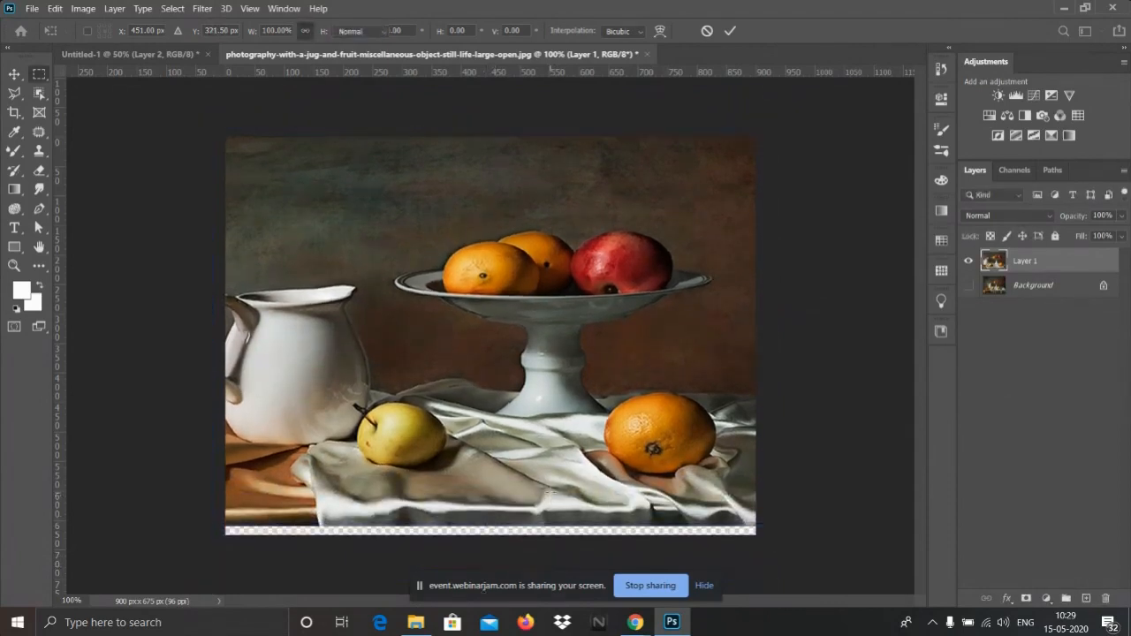
key("ctrl+z")
key("ctrl+z")
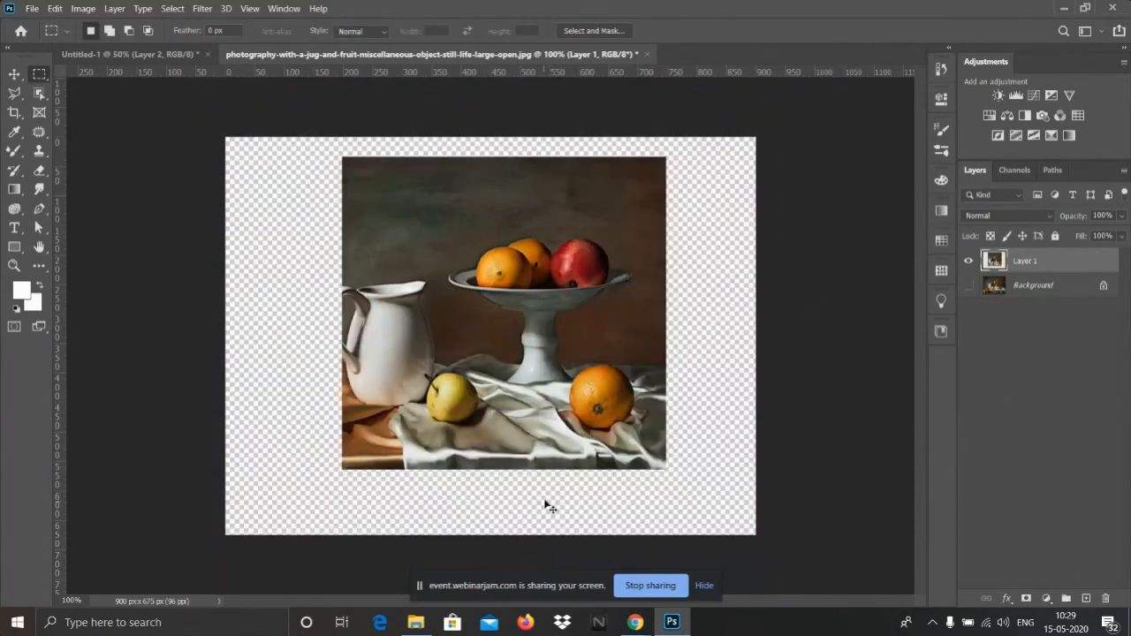
- Try to enlarge Layer 1 proportionally to 173.49% with Free Transform, placing it across the full canvas width
key("ctrl+t")
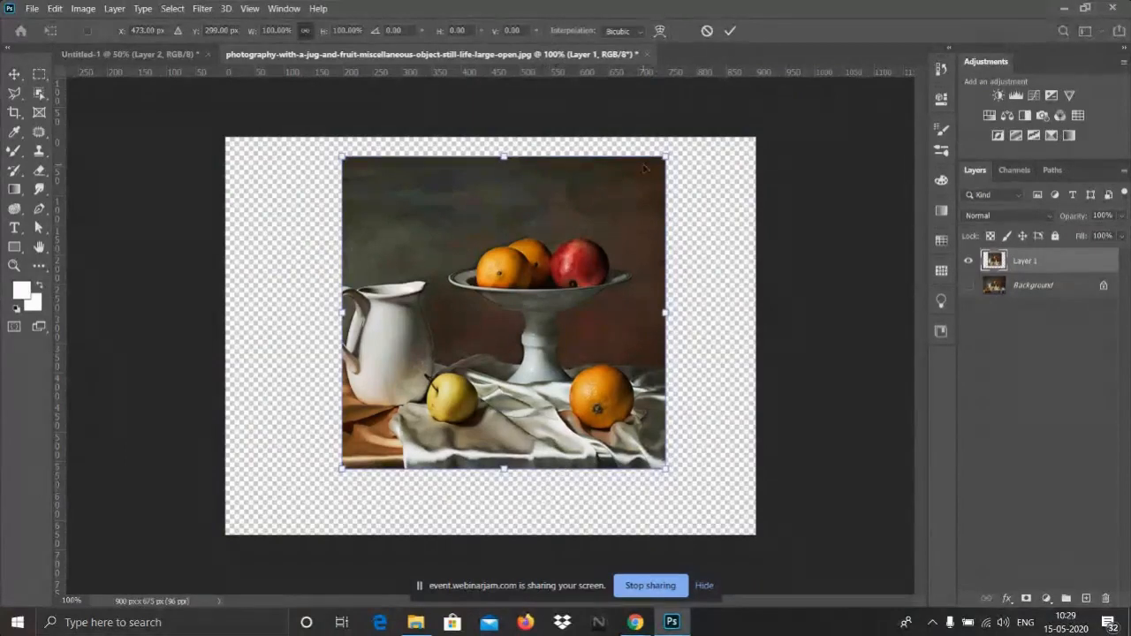
left_click_drag(668, 156, 714, 113)
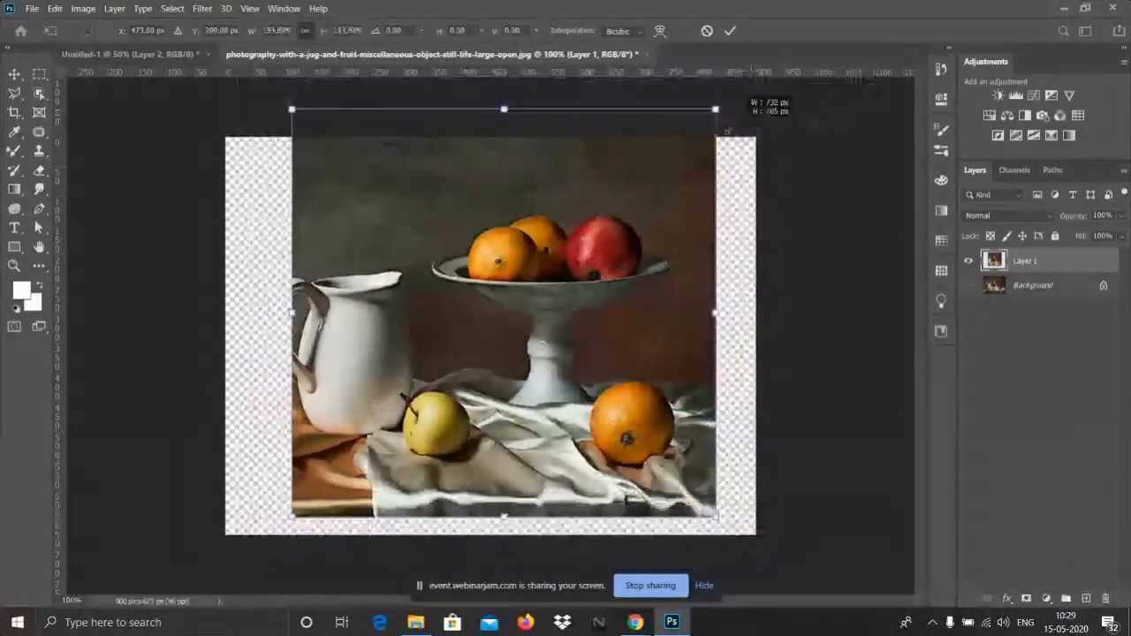
left_click_drag(714, 113, 760, 86)
left_click_drag(633, 192, 659, 192)
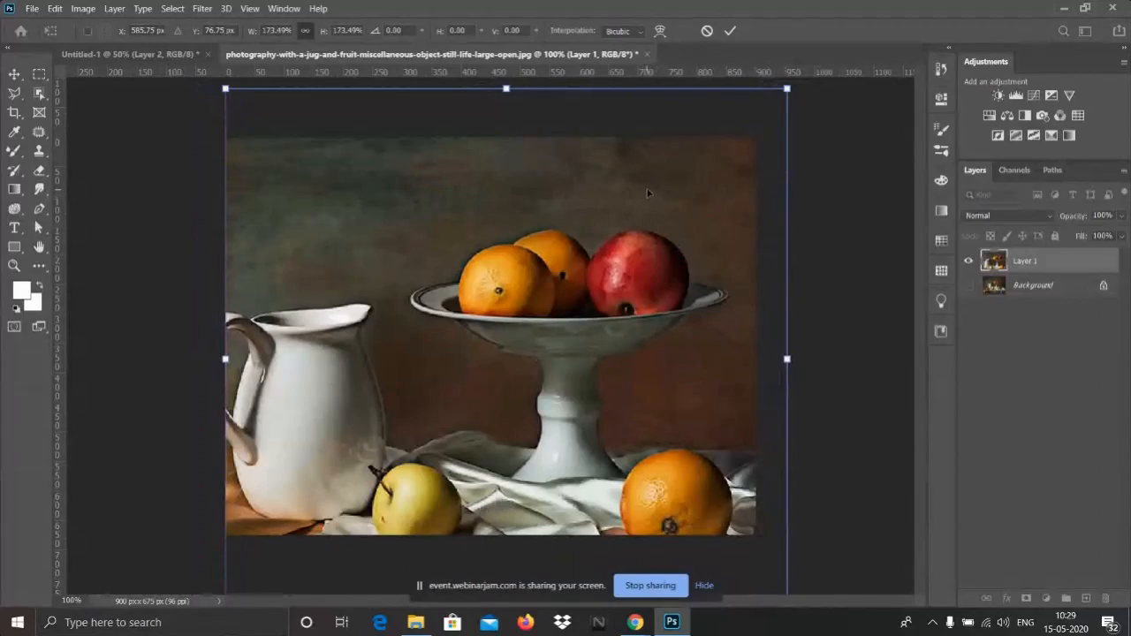
key("Return")
key("m")
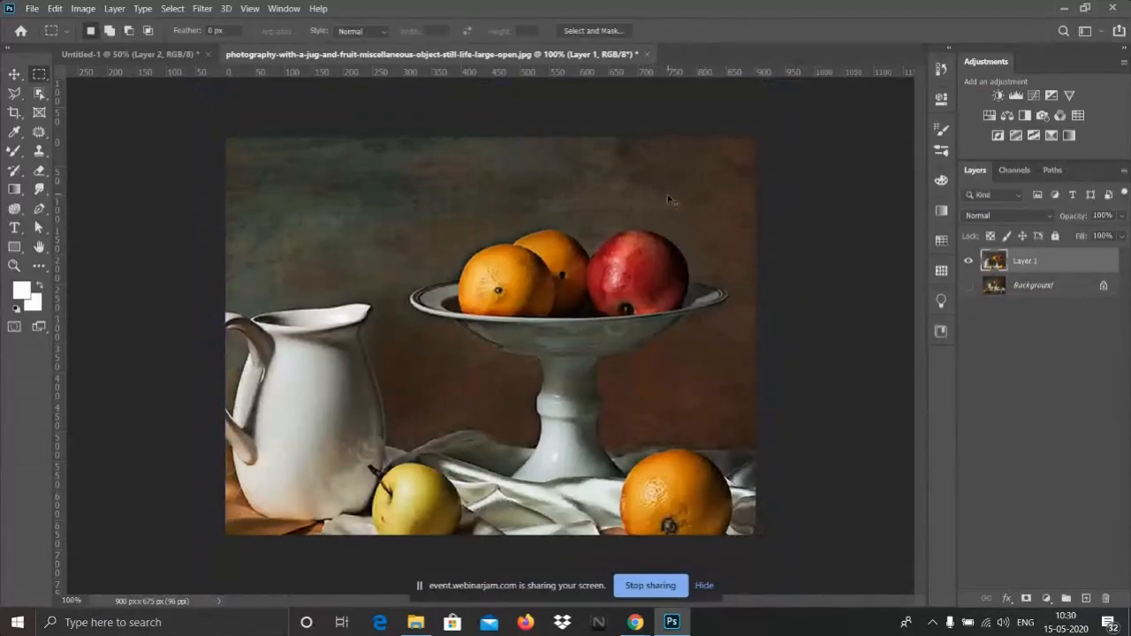
scroll(669, 203, "down", 2)
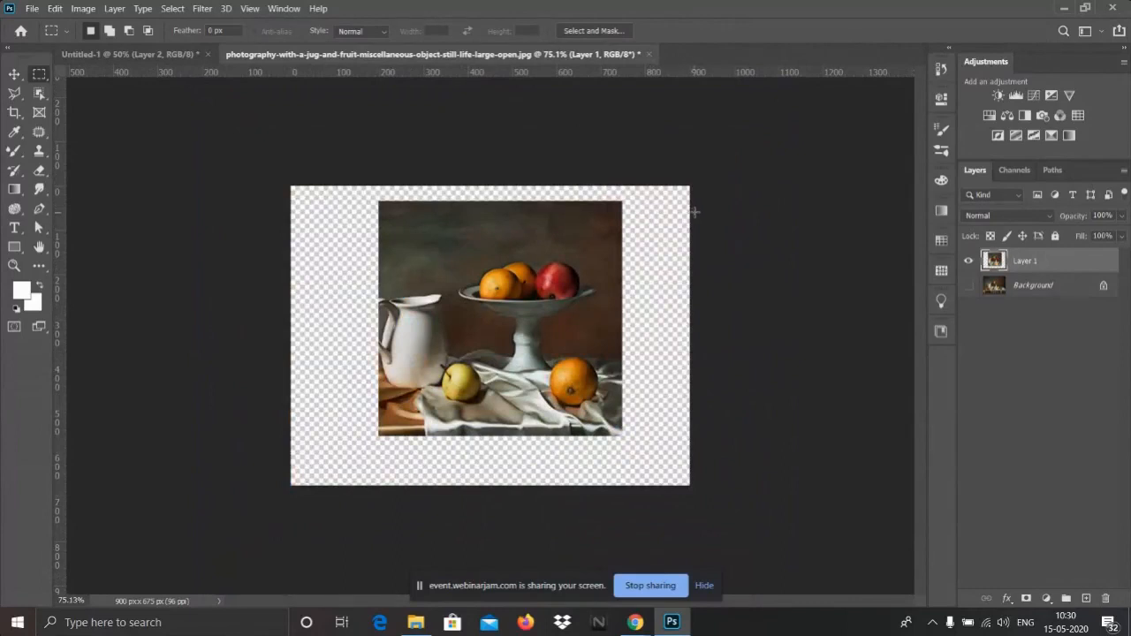
- Try to stretch Layer 1 disproportionately to 163.64% width and 132.97% height with Free Transform so it covers the whole canvas
key("ctrl+t")
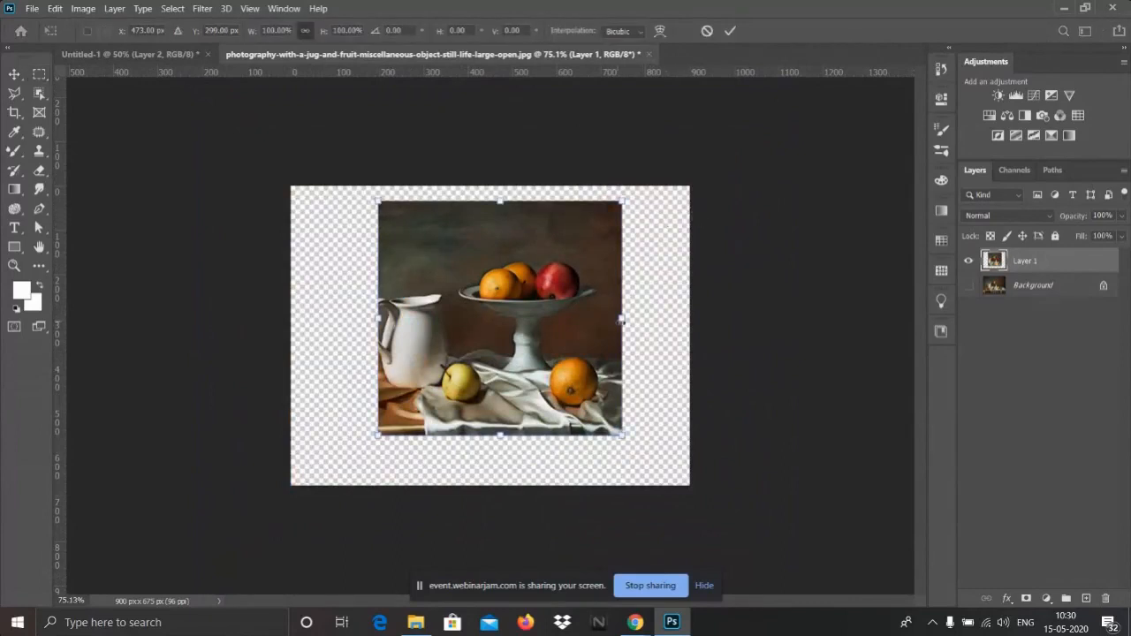
left_click_drag(622, 316, 688, 318)
left_click_drag(534, 199, 533, 186)
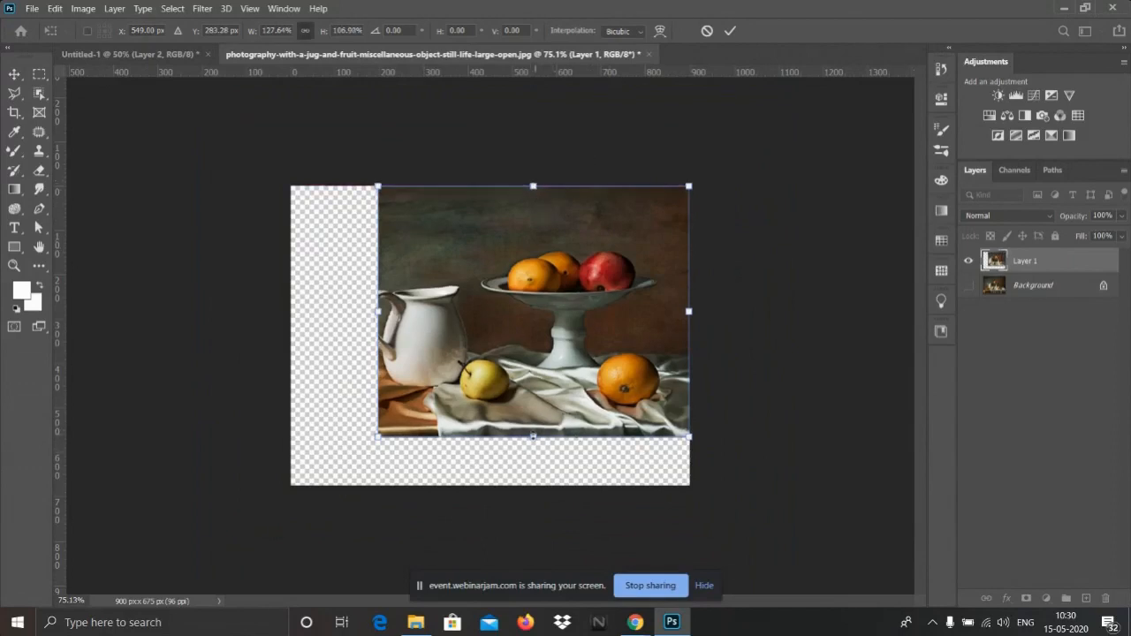
left_click_drag(534, 436, 534, 474)
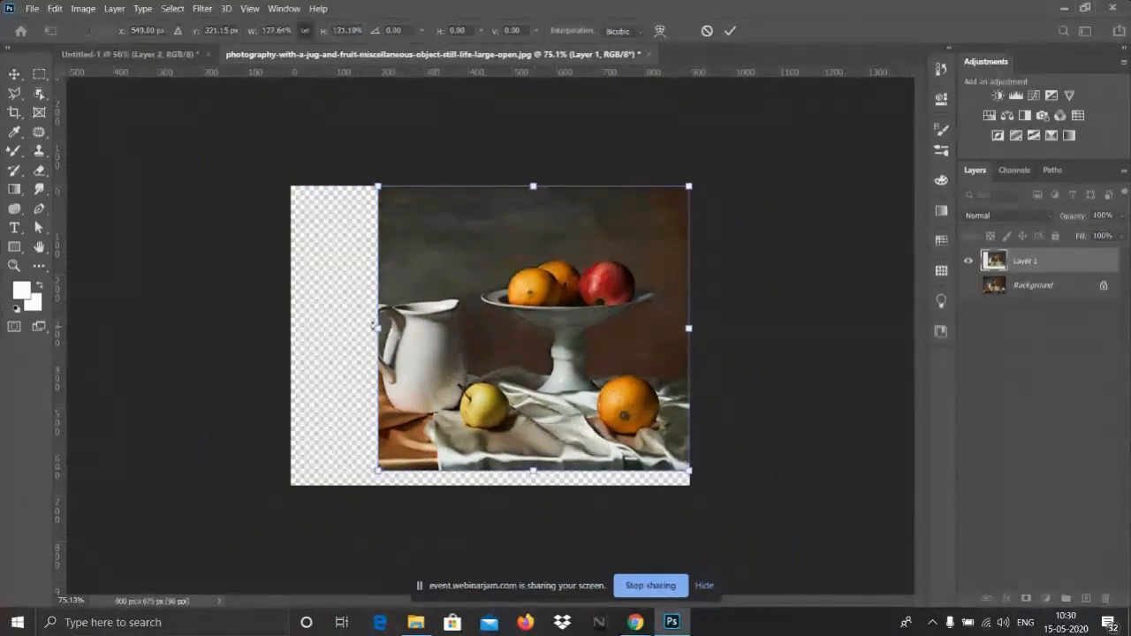
left_click_drag(379, 328, 291, 328)
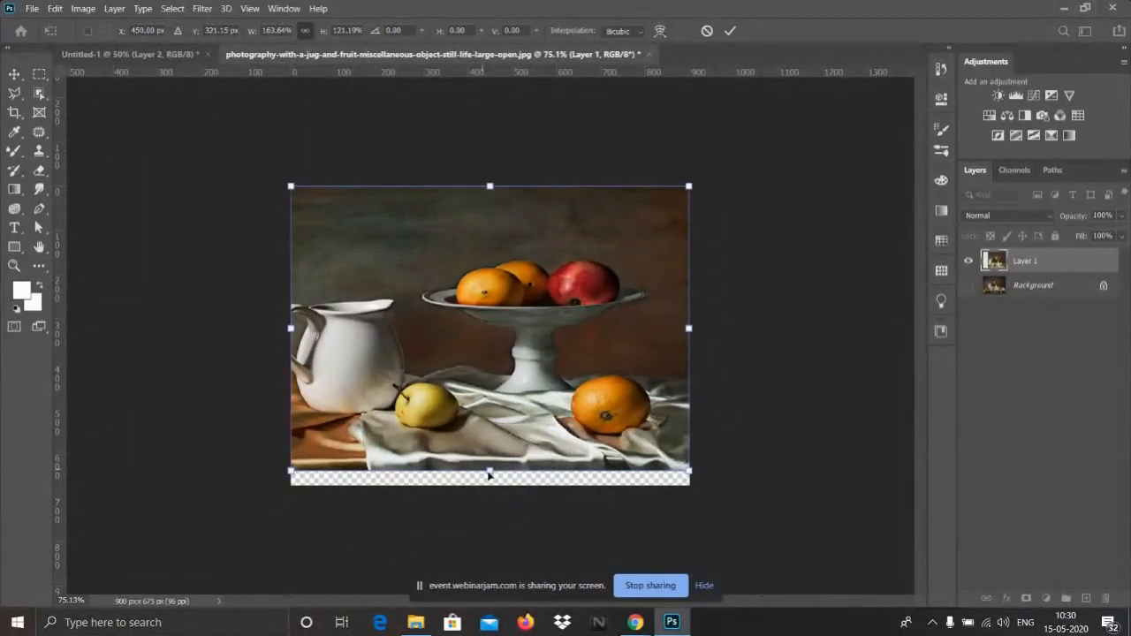
left_click_drag(489, 473, 490, 497)
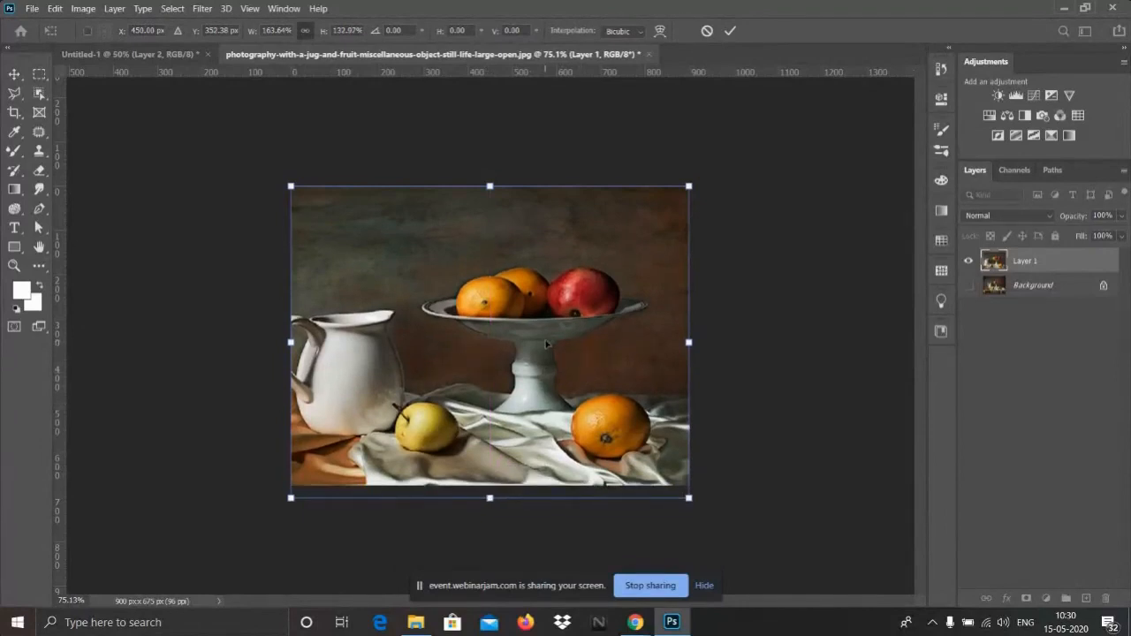
key("Return")
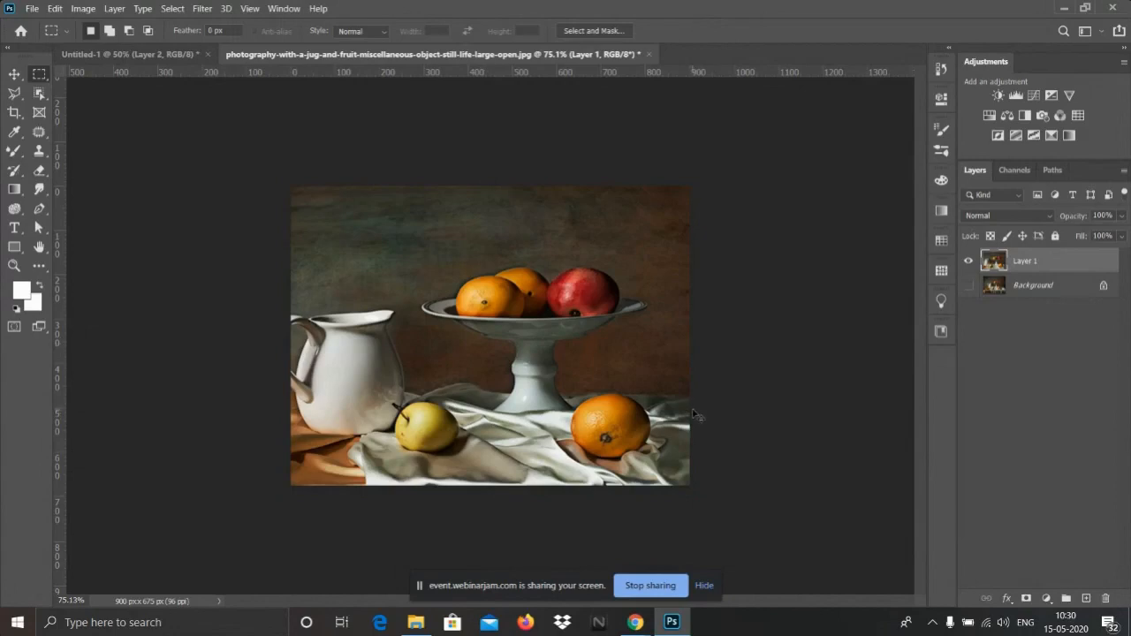
key("ctrl+z")
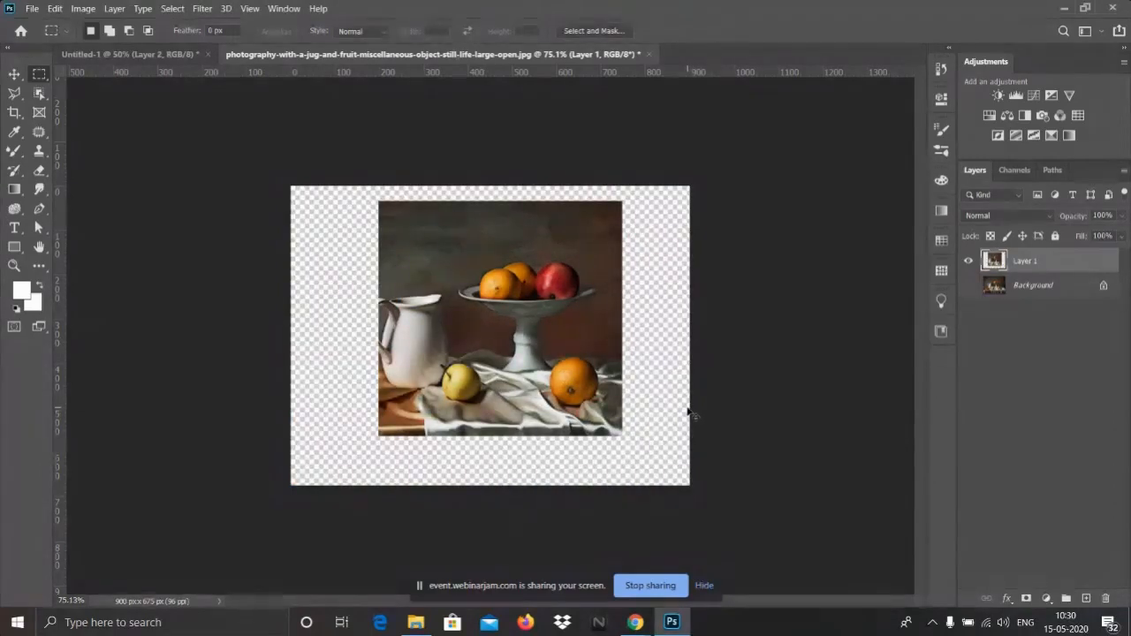
- Enlarge Layer 1 proportionally about its centre to 176.33% with Free Transform
key("ctrl+t")
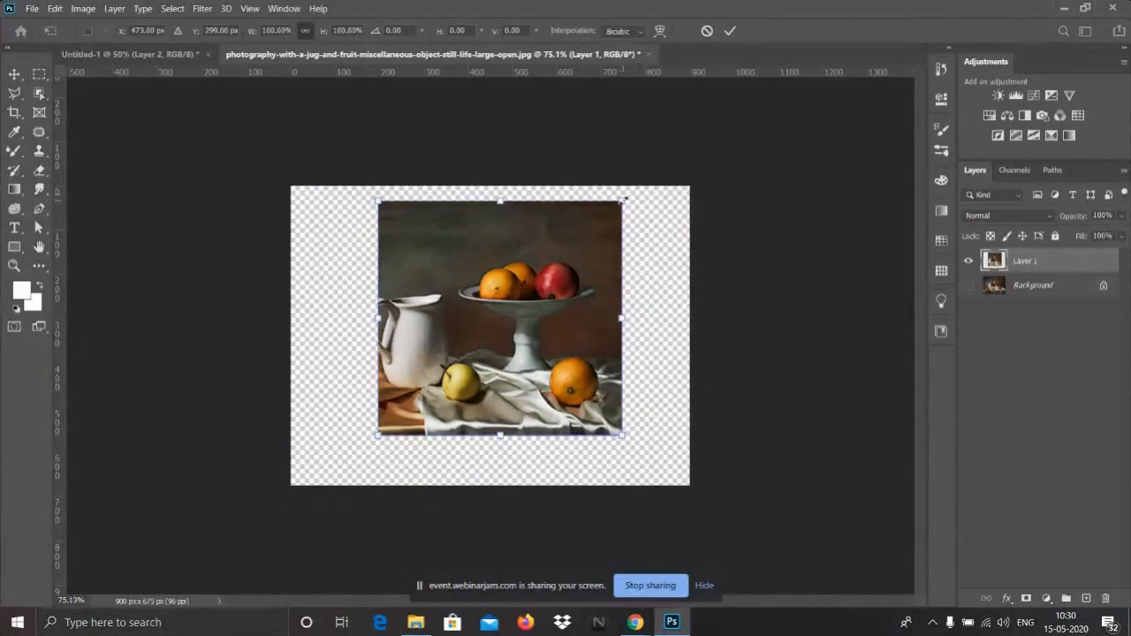
left_click_drag(624, 199, 764, 160)
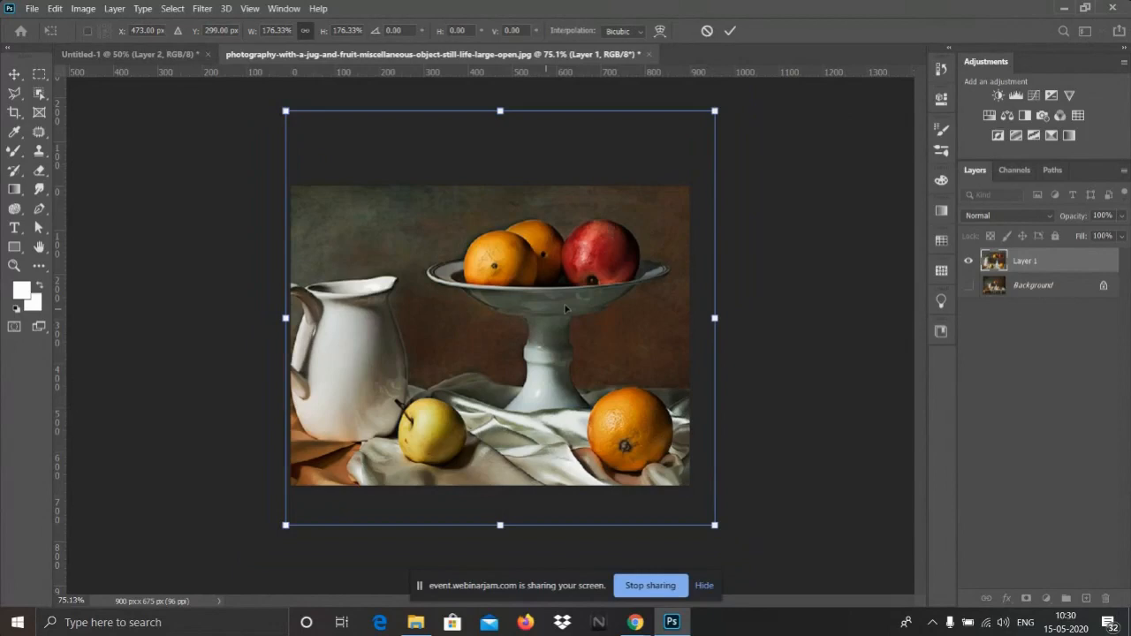
key("Return")
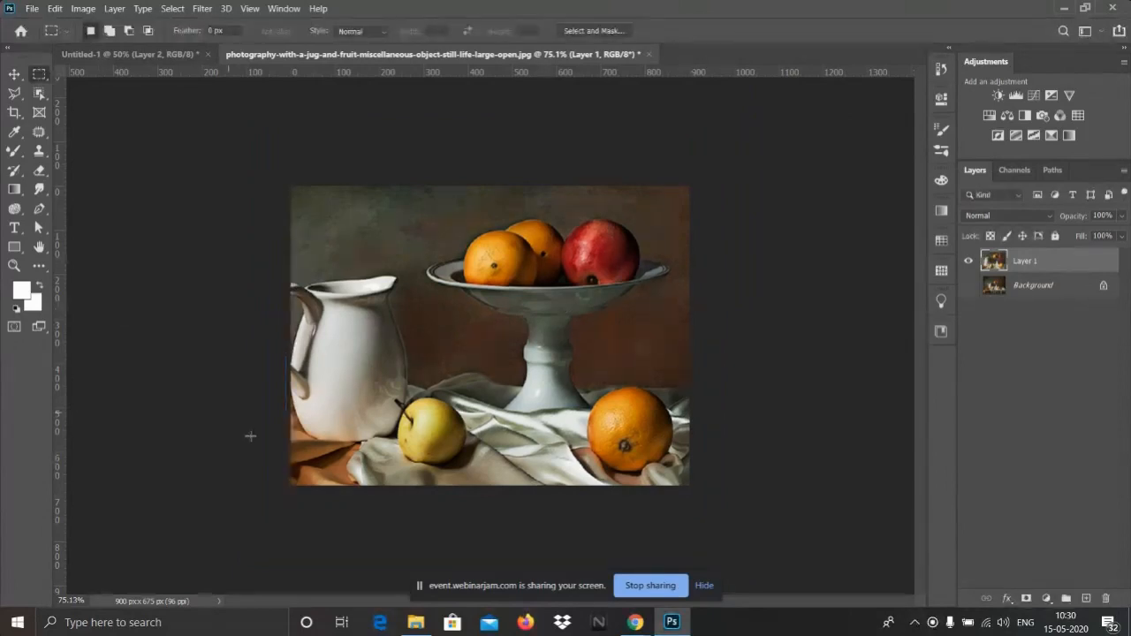
- Switch to the Untitled-1 document and draw an elliptical marquee selection about 750 by 690 px in the canvas's upper-left area
left_click(124, 53)
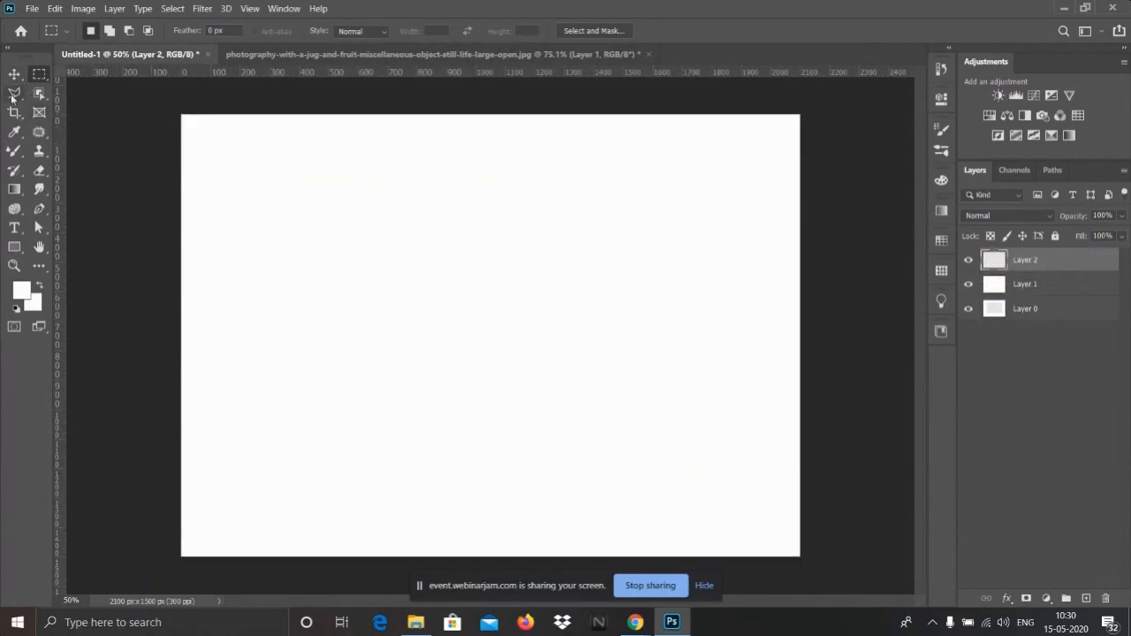
left_click(38, 95)
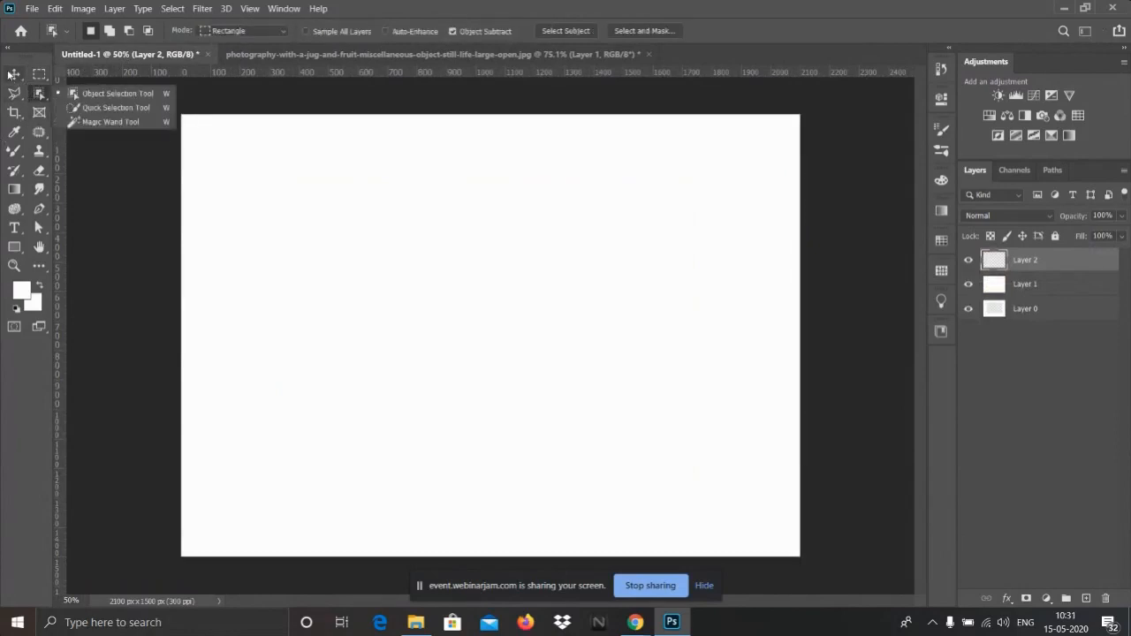
left_click(8, 75)
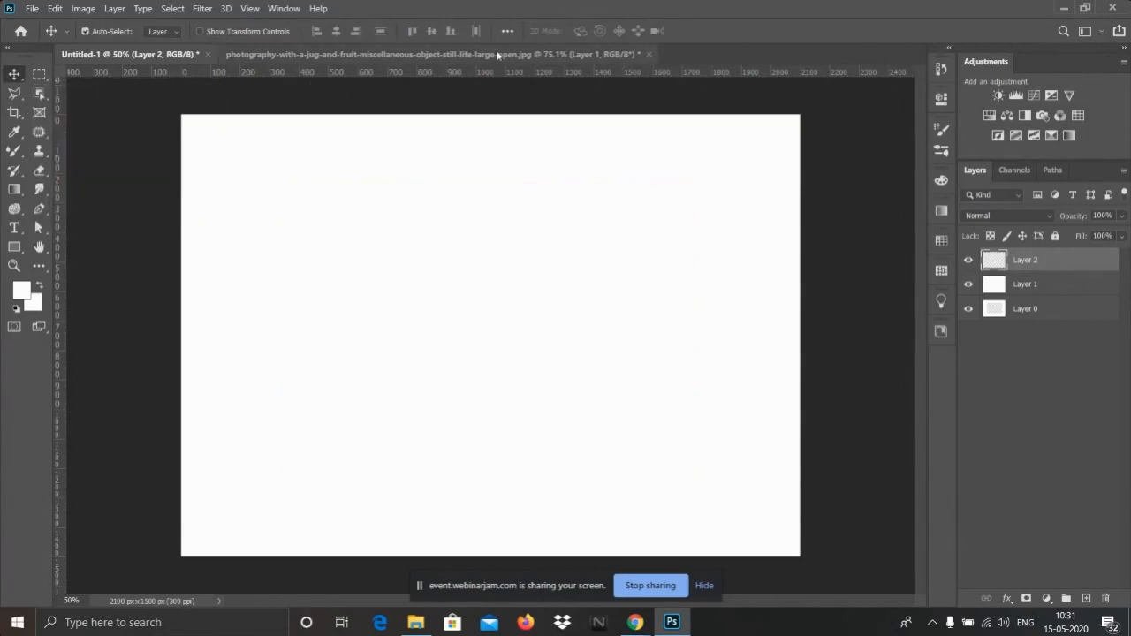
left_click(495, 55)
left_click(141, 55)
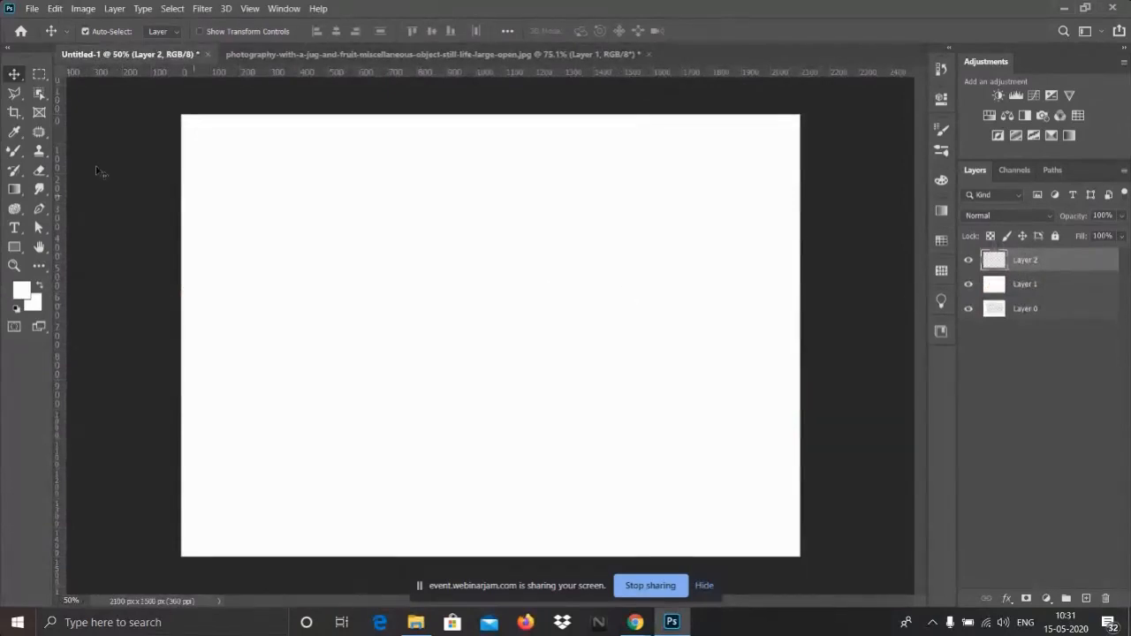
left_click(39, 75)
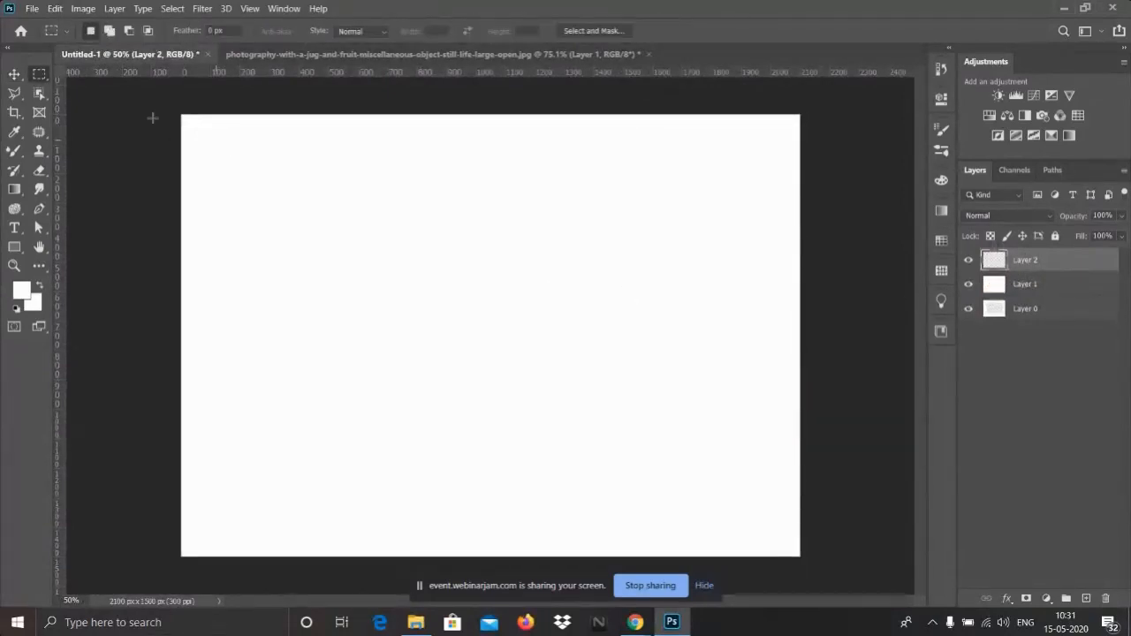
right_click(39, 74)
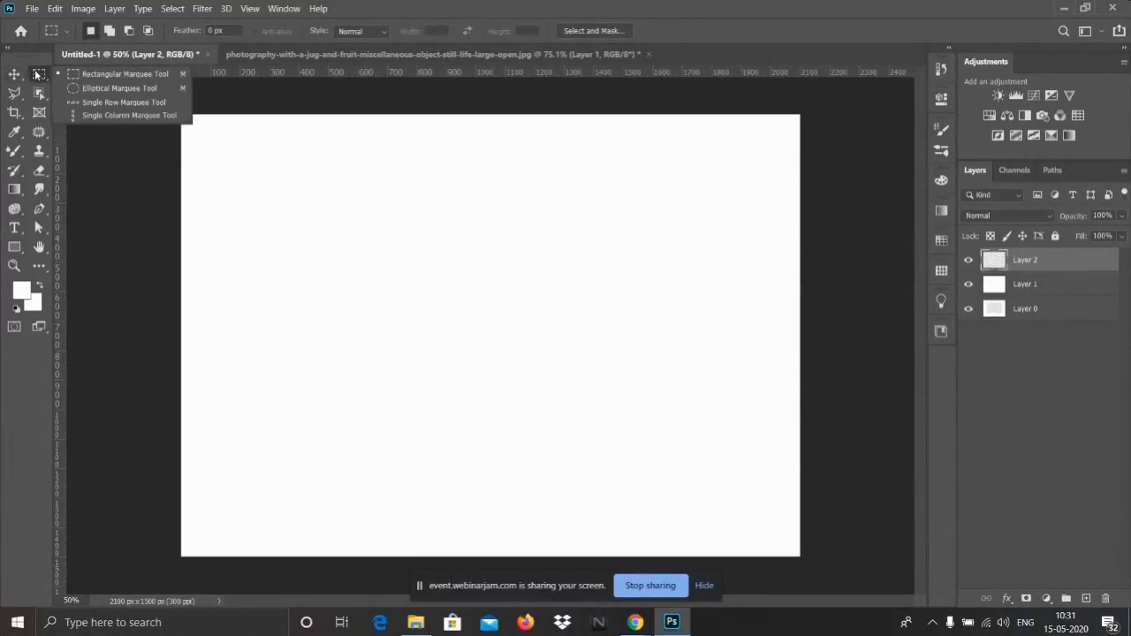
left_click(87, 89)
left_click_drag(228, 136, 447, 339)
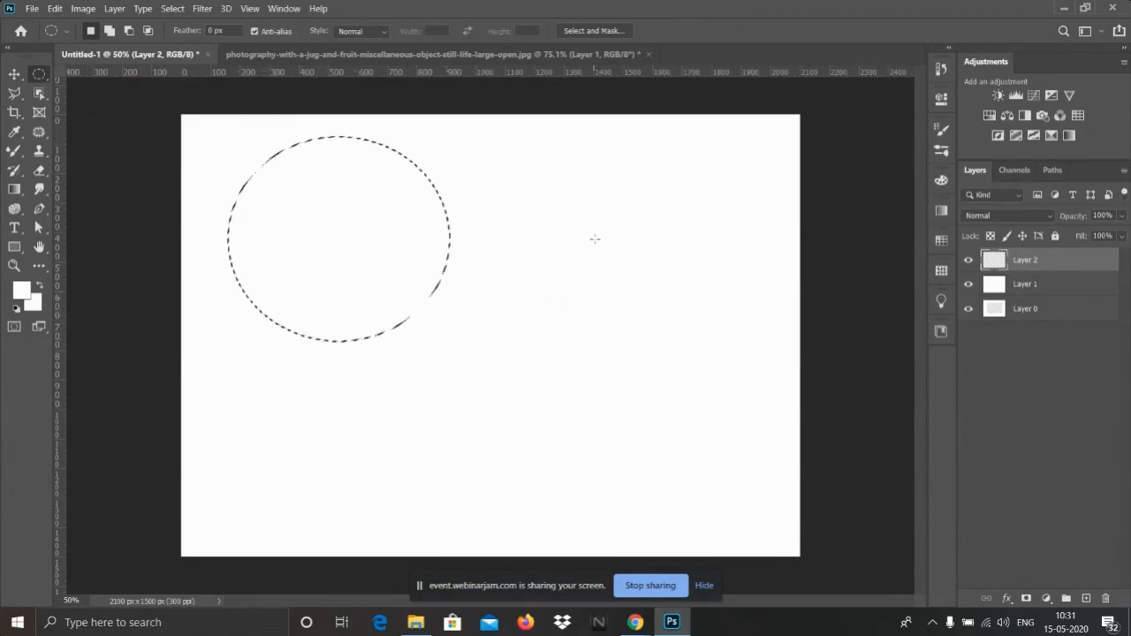
- Draw a narrow upright elliptical selection about 220 by 650 px, then a round one about 650 px across, and undo the round one
left_click_drag(500, 169, 562, 361)
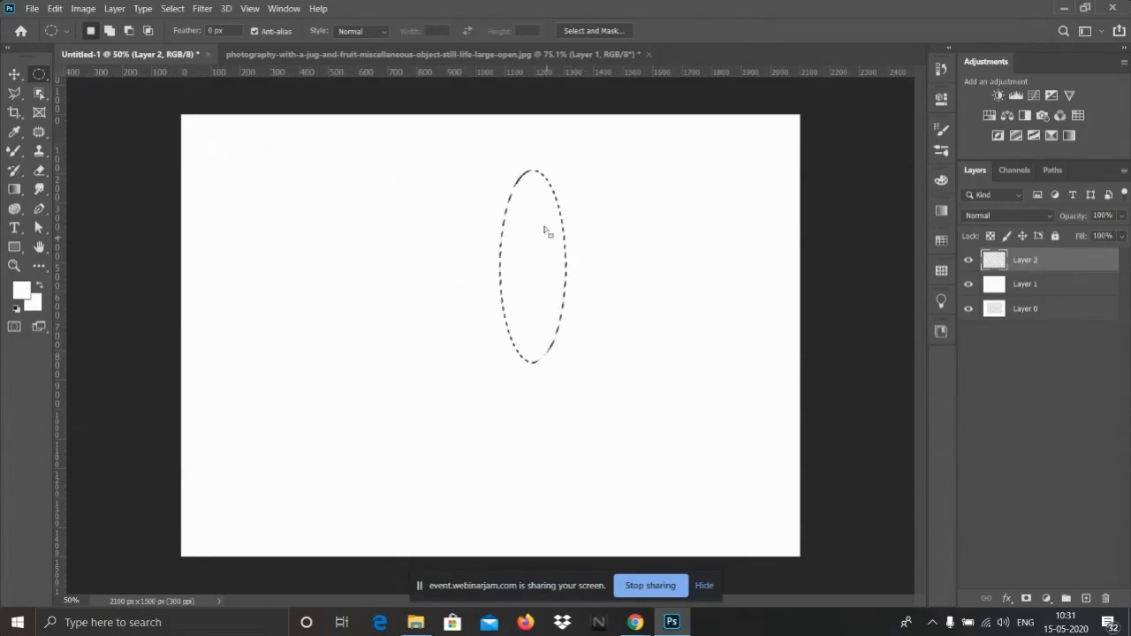
left_click_drag(298, 168, 491, 357)
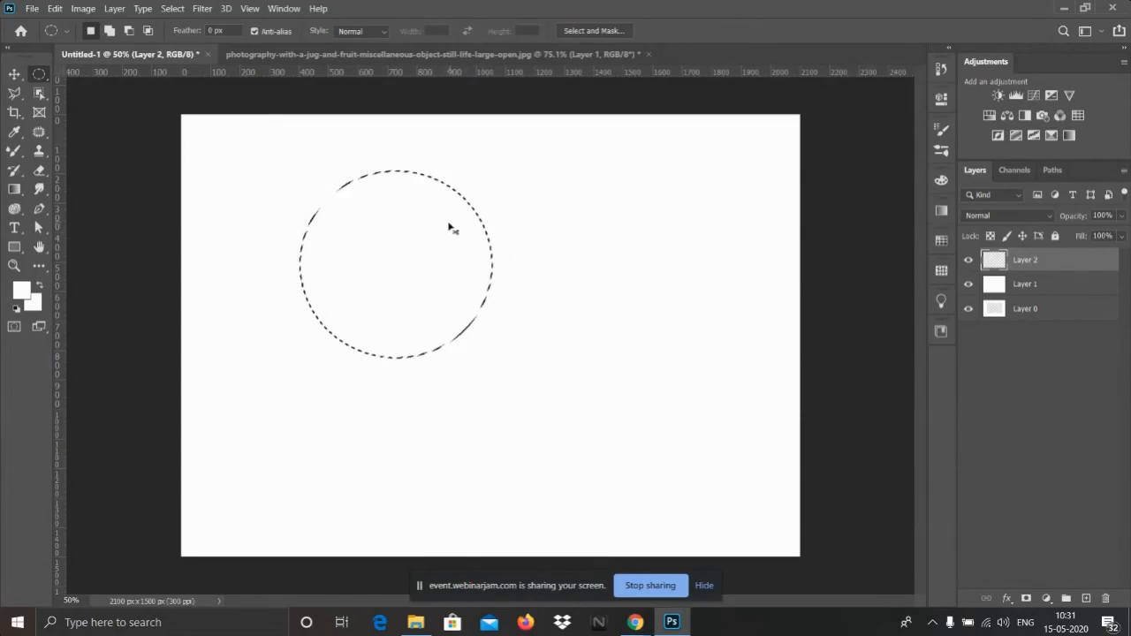
key("ctrl+z")
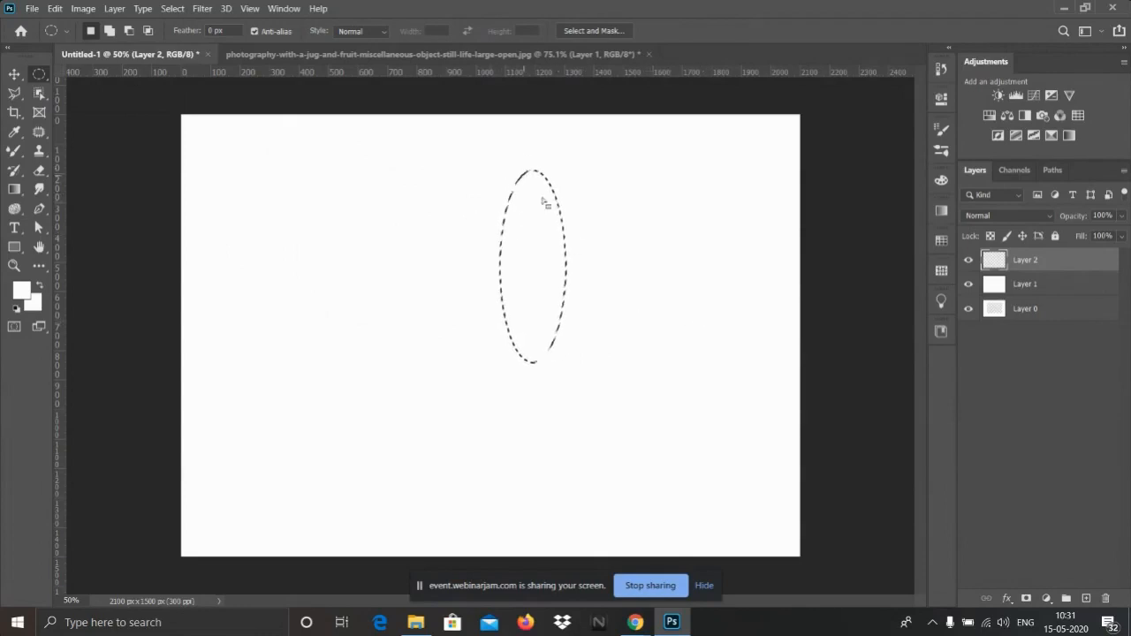
- Draw two round selections about 710 px and 850 px across near the canvas centre, clearing each one
left_click(559, 320)
left_click_drag(337, 189, 543, 419)
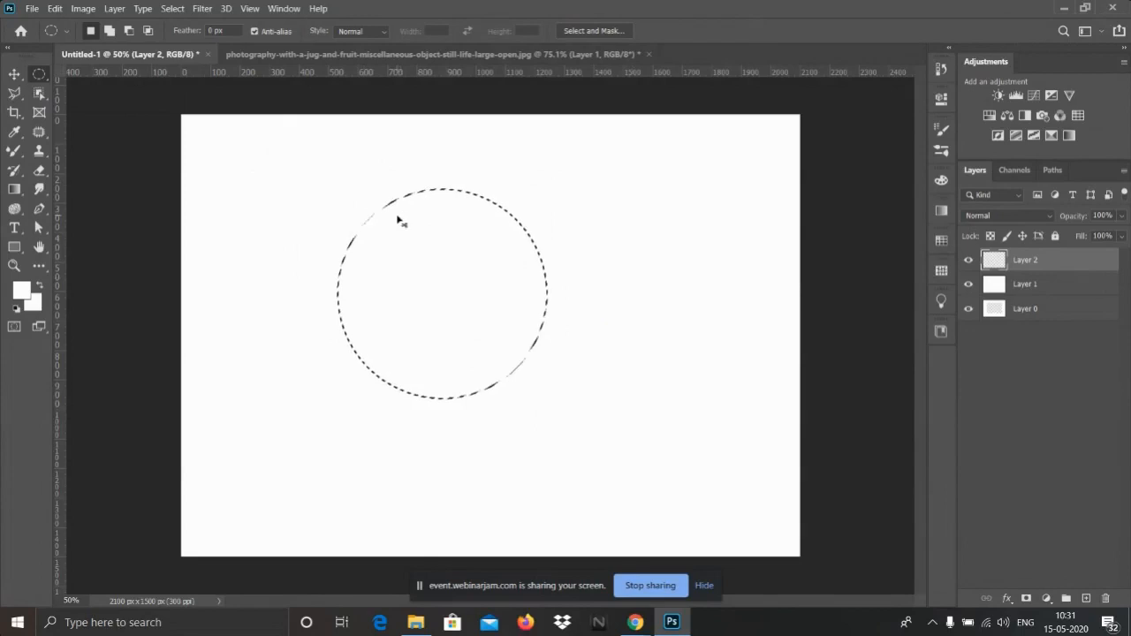
key("ctrl+d")
left_click_drag(310, 170, 543, 409)
mouse_move(564, 410)
left_mouse_down()
mouse_move(579, 408)
mouse_move(488, 394)
mouse_move(497, 382)
mouse_move(545, 404)
mouse_move(531, 415)
mouse_move(561, 412)
left_mouse_up()
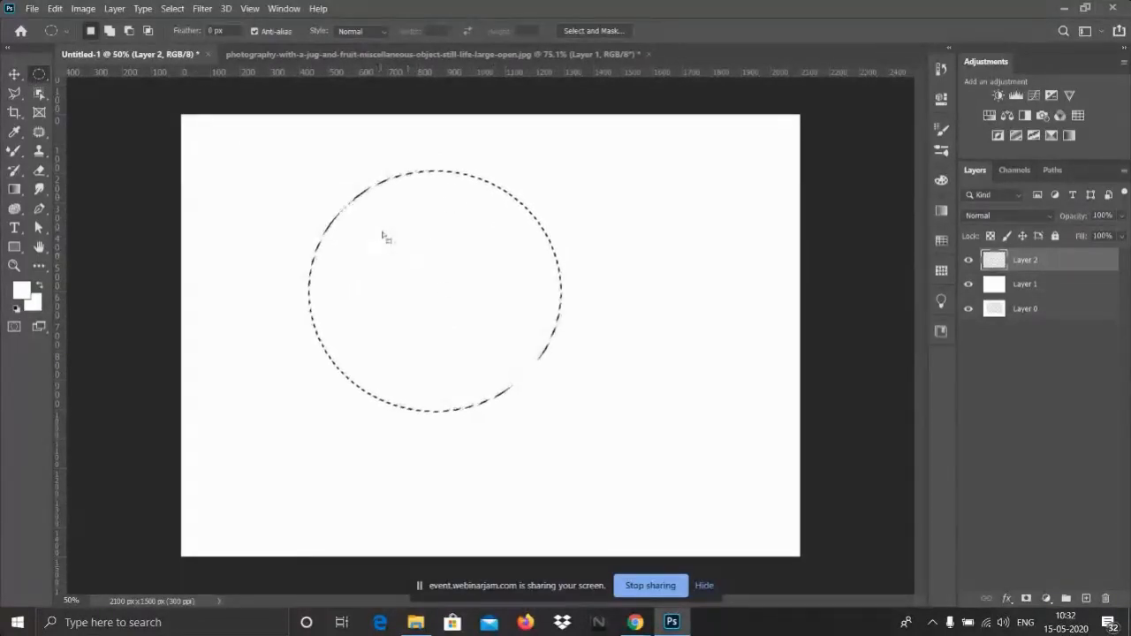
key("ctrl+d")
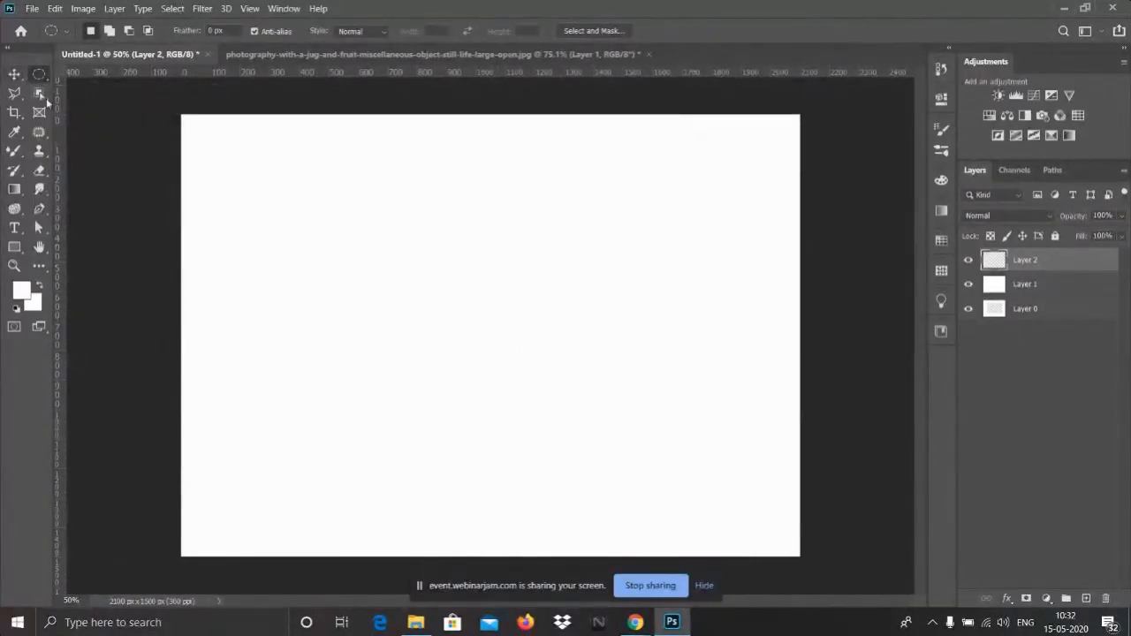
- Draw a round selection about 720 px across and set the foreground colour to orange f37010
left_click_drag(319, 172, 534, 381)
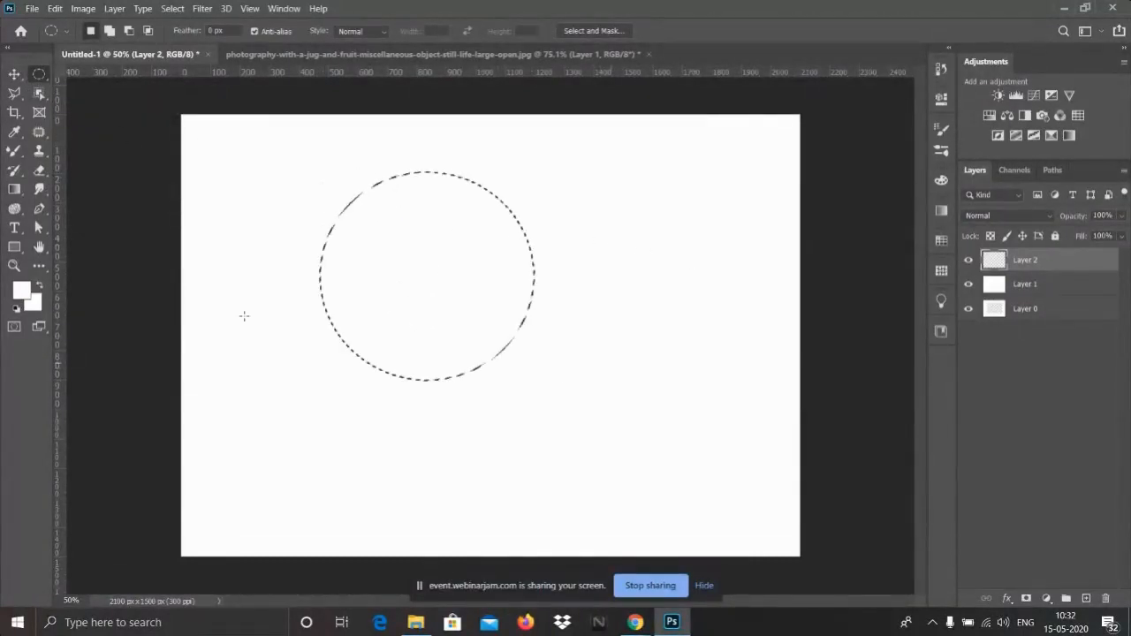
left_click(25, 291)
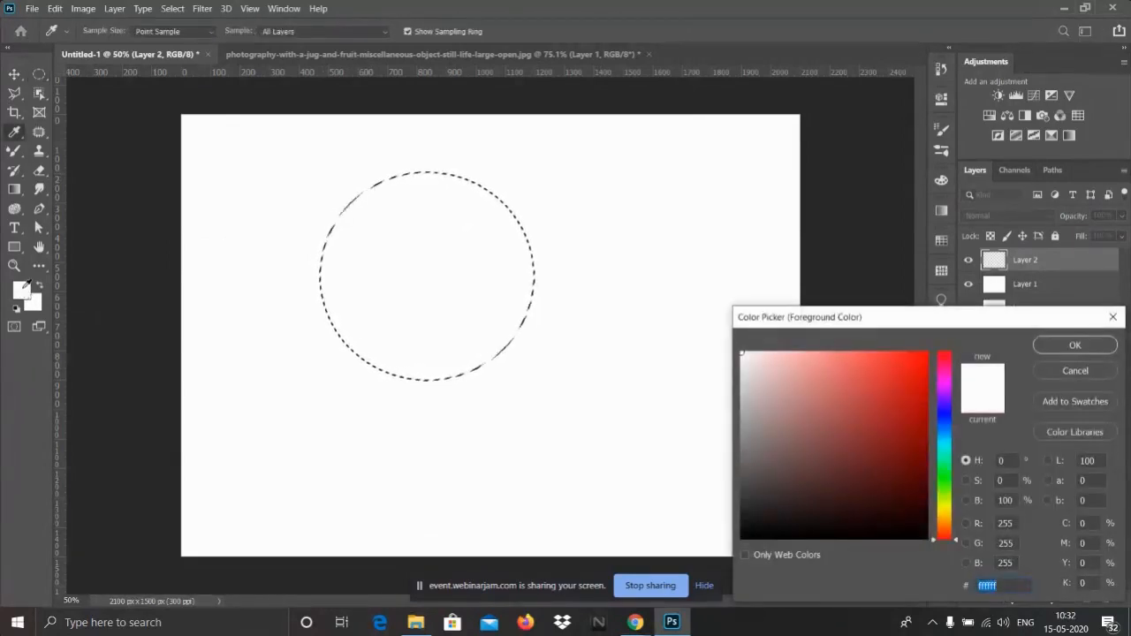
left_click(1113, 316)
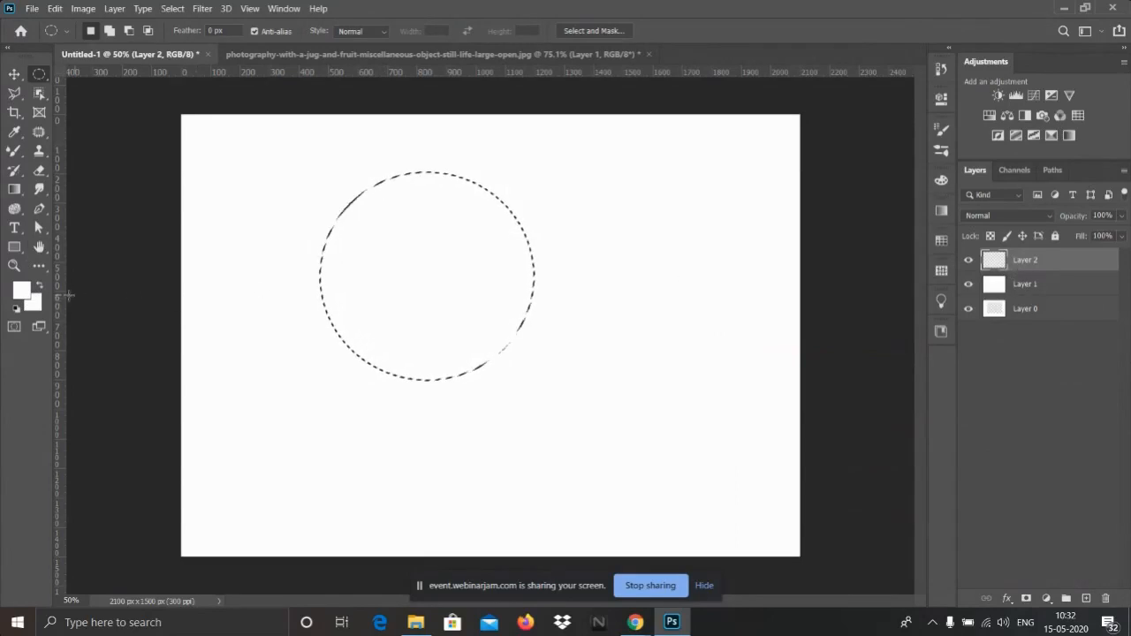
left_click(22, 291)
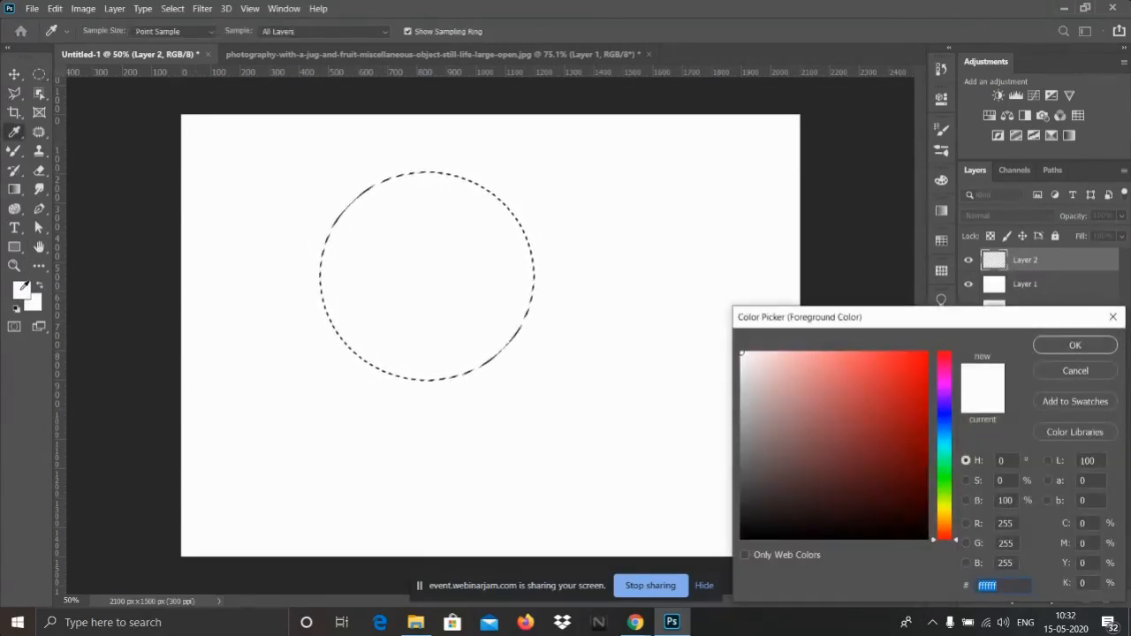
left_click(897, 363)
left_click_drag(950, 424, 947, 365)
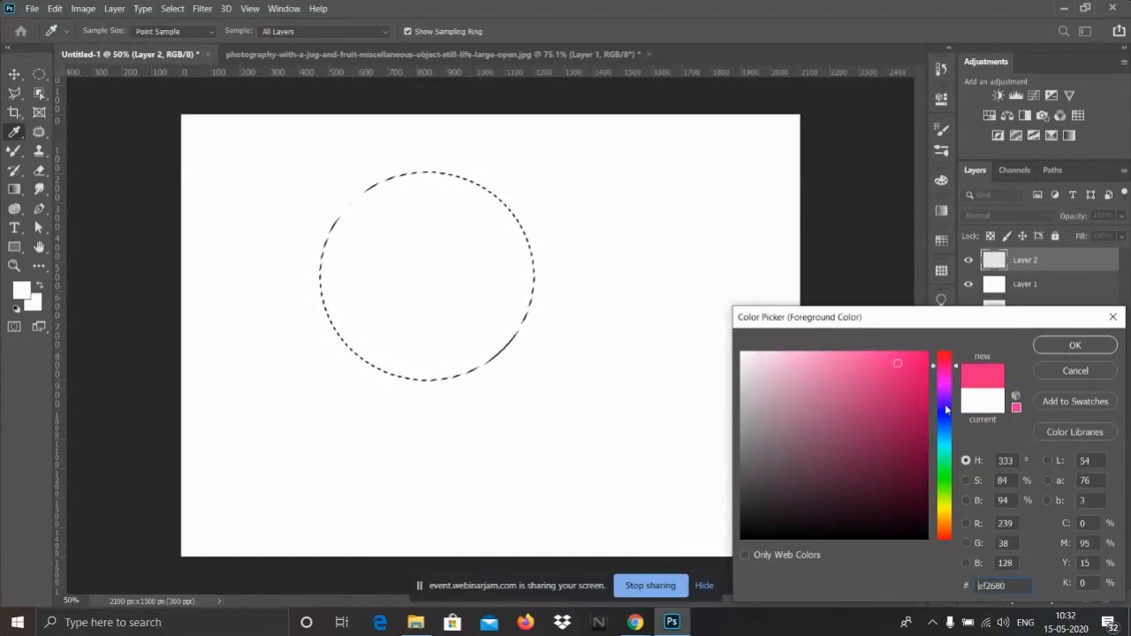
left_click_drag(947, 382, 940, 526)
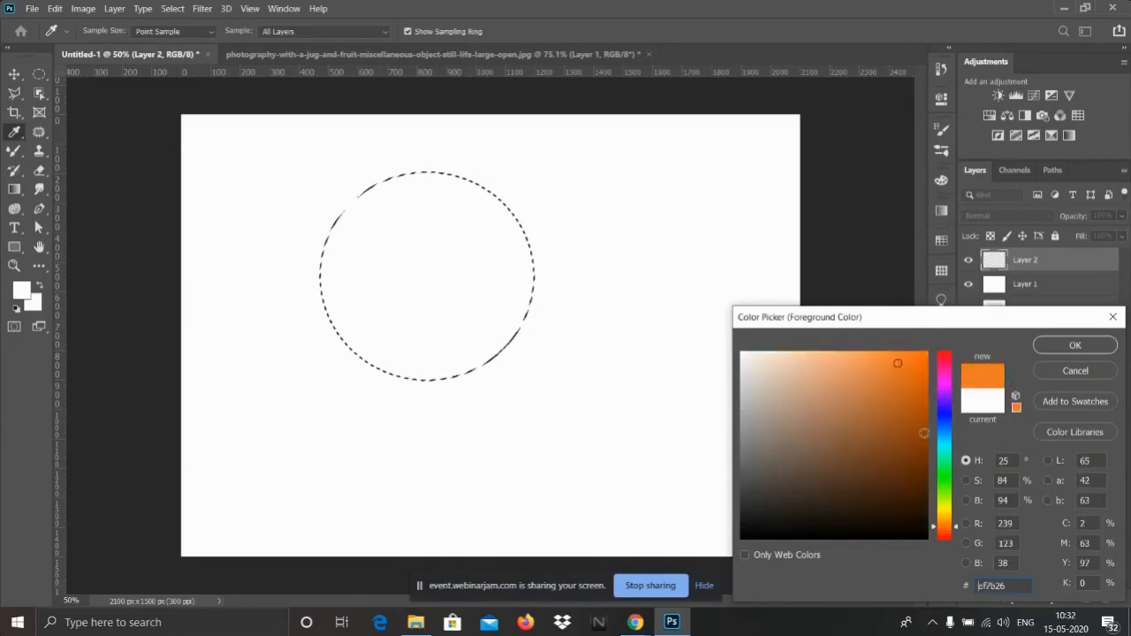
left_click(916, 362)
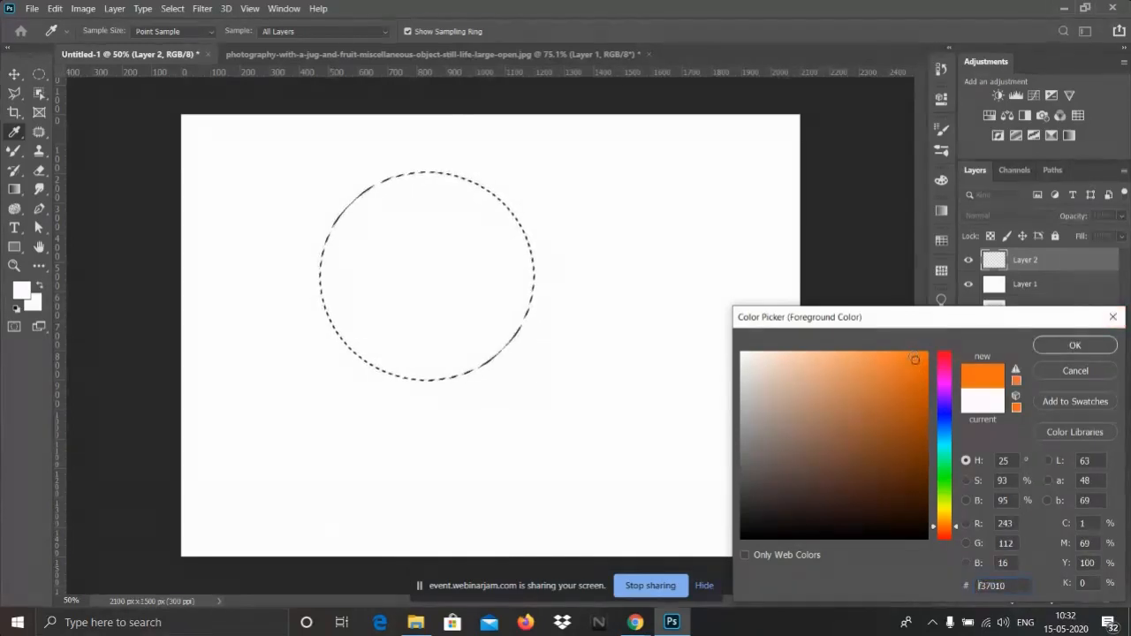
left_click(1066, 346)
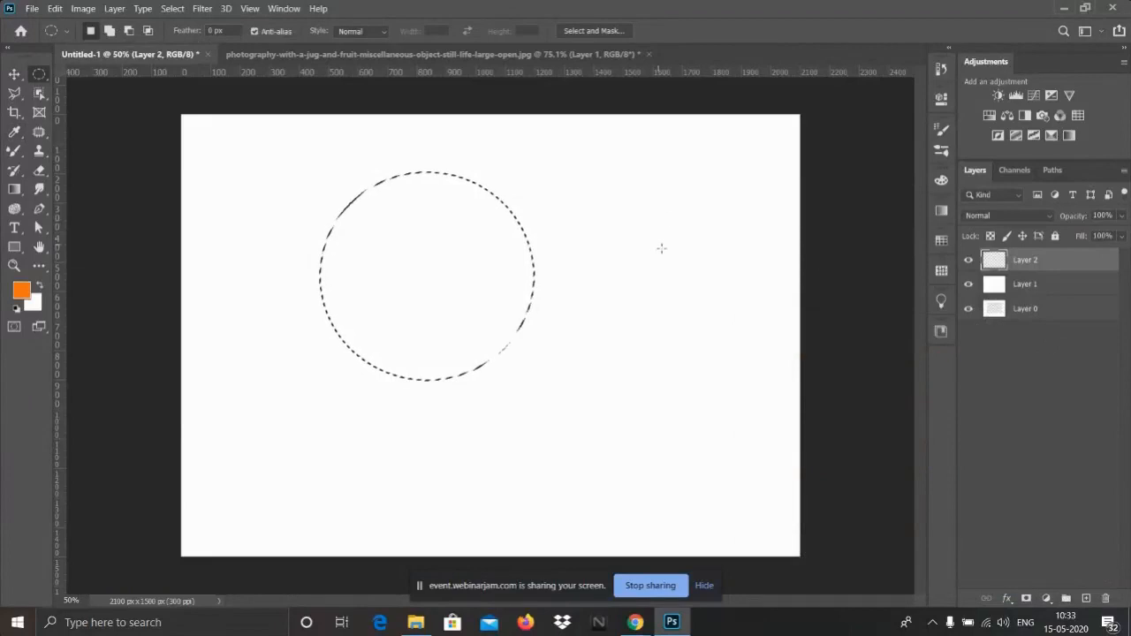
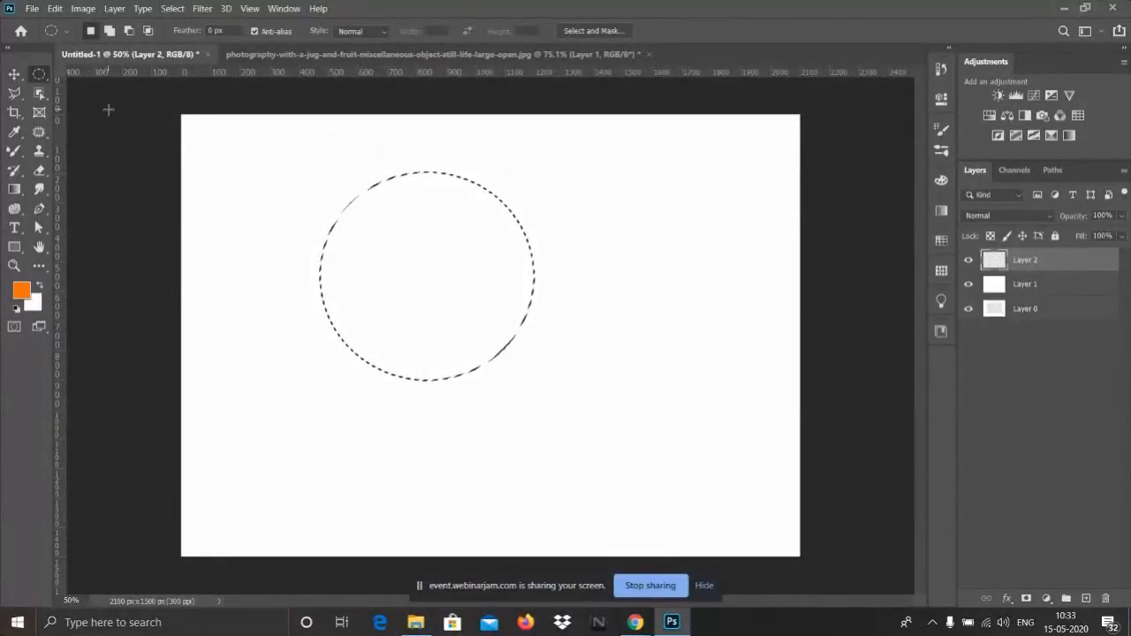
- Clear the round selection and draw a rectangular marquee selection about 740 by 470 px in the canvas's upper-left area
left_click(588, 224)
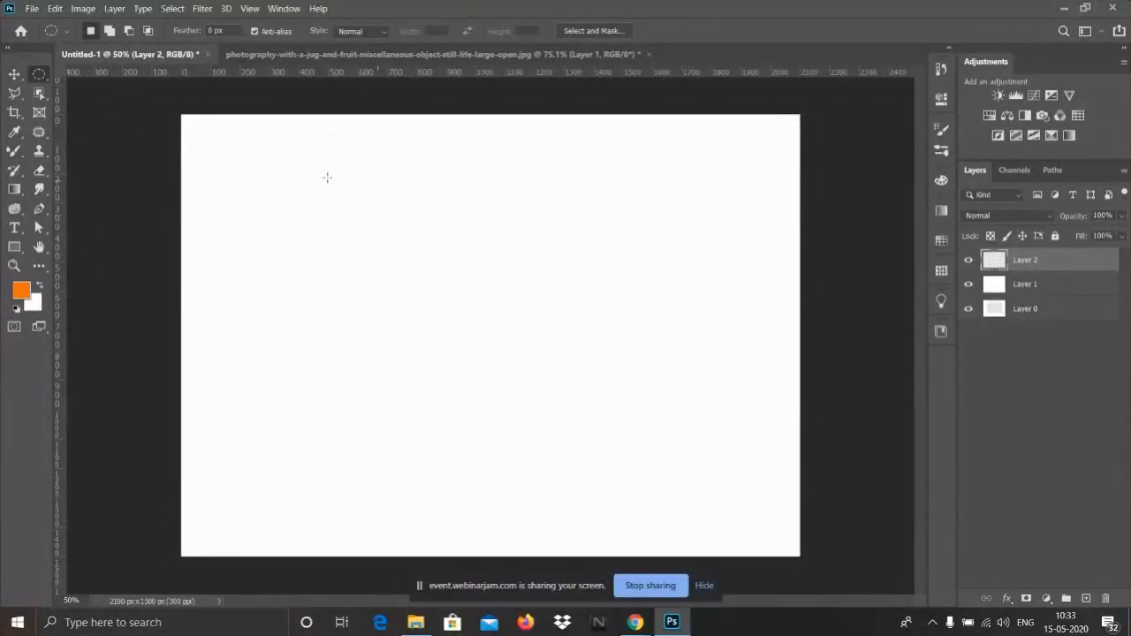
left_click(41, 74)
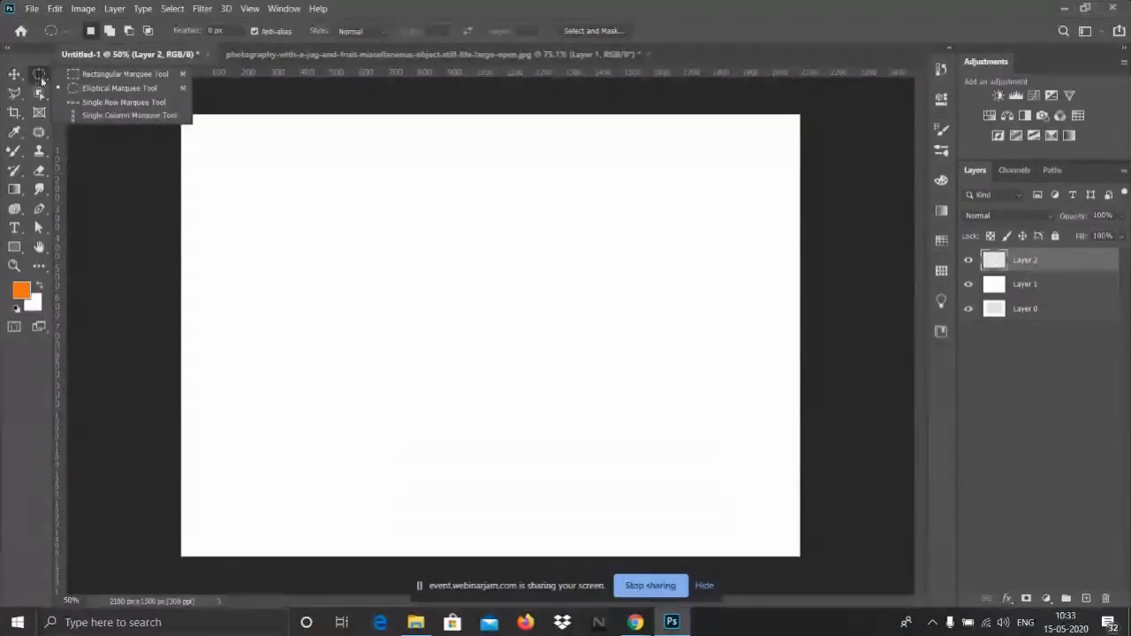
left_click(90, 73)
left_click_drag(210, 130, 429, 269)
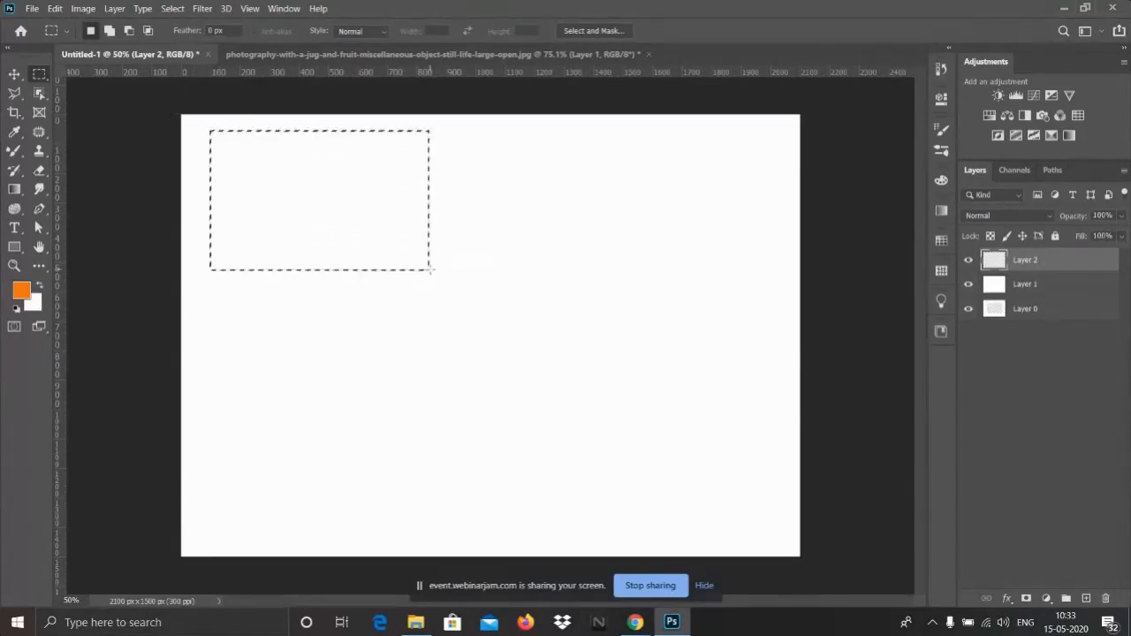
- Set the foreground colour to blue 2c4df5
left_click(25, 292)
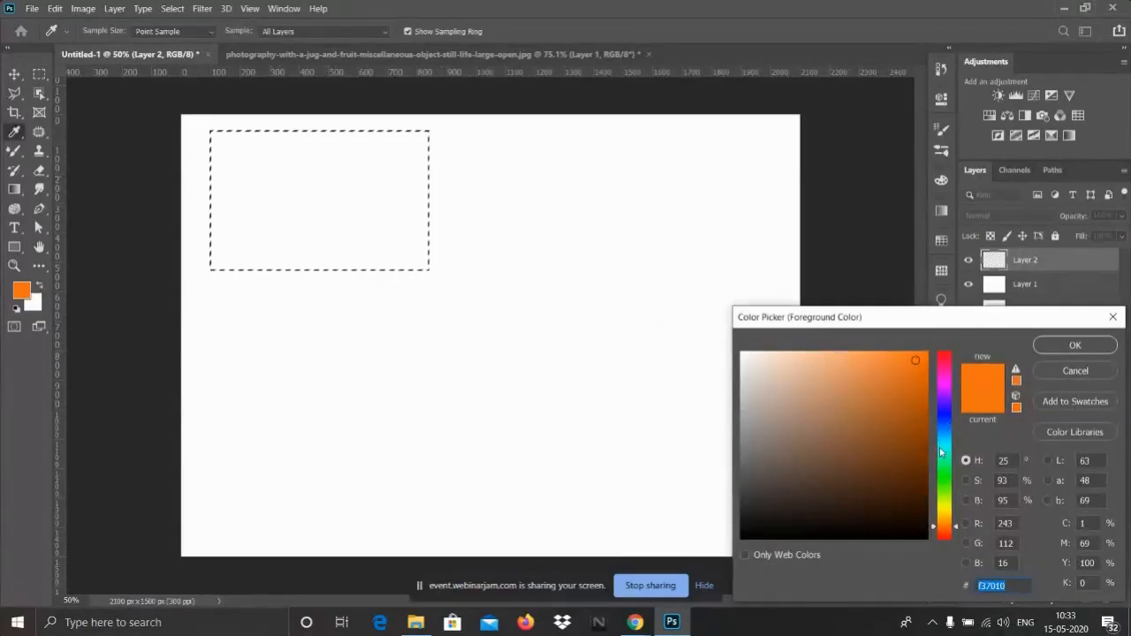
left_click(942, 419)
left_click(894, 358)
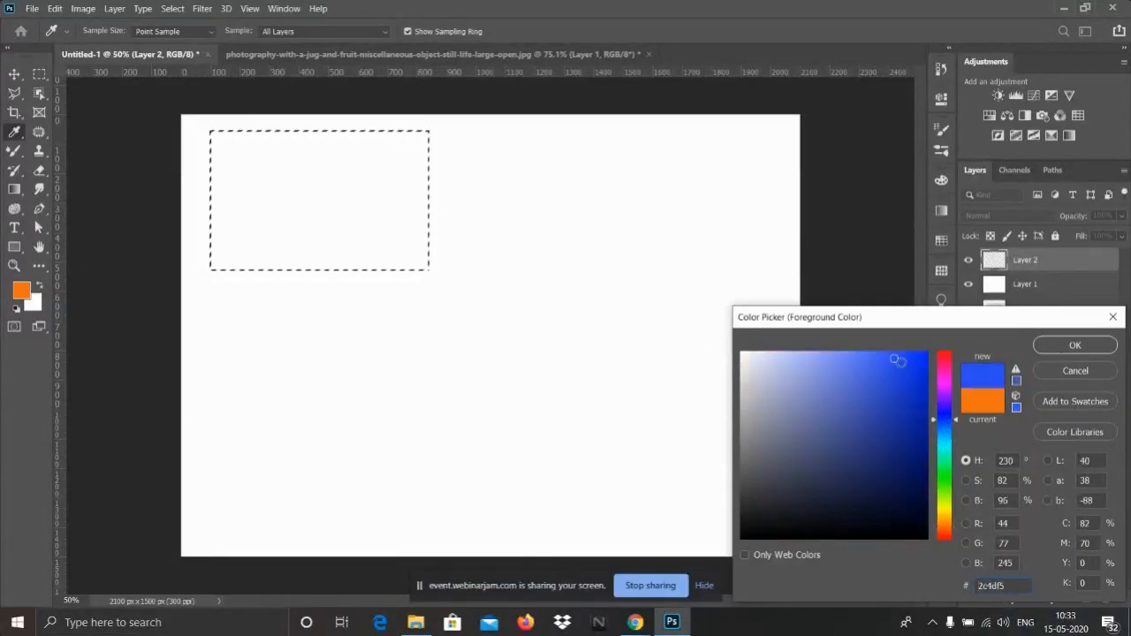
left_click(1061, 347)
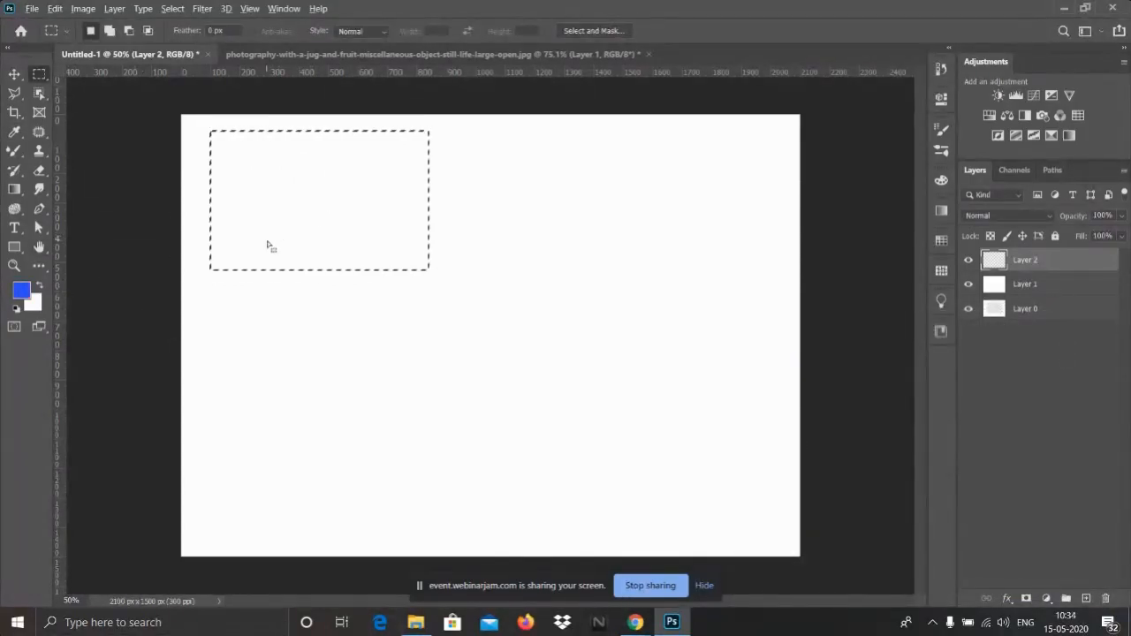
- Fill the rectangular selection with the blue foreground colour and move the deselected rectangle about 230 px right and 110 px down
key("alt+BackSpace")
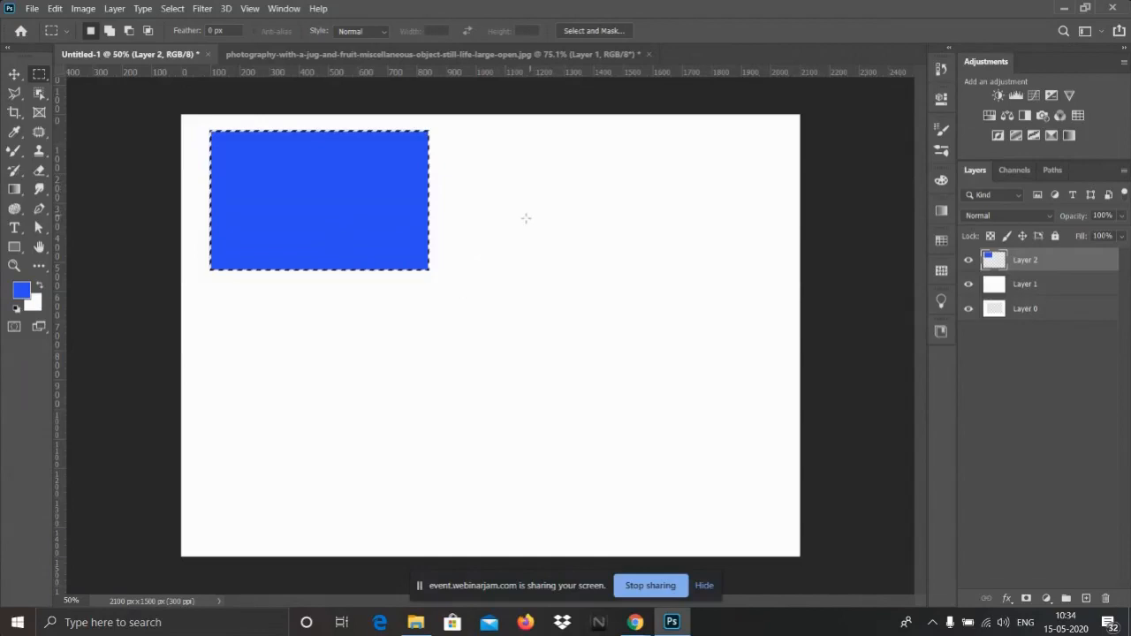
key("ctrl+d")
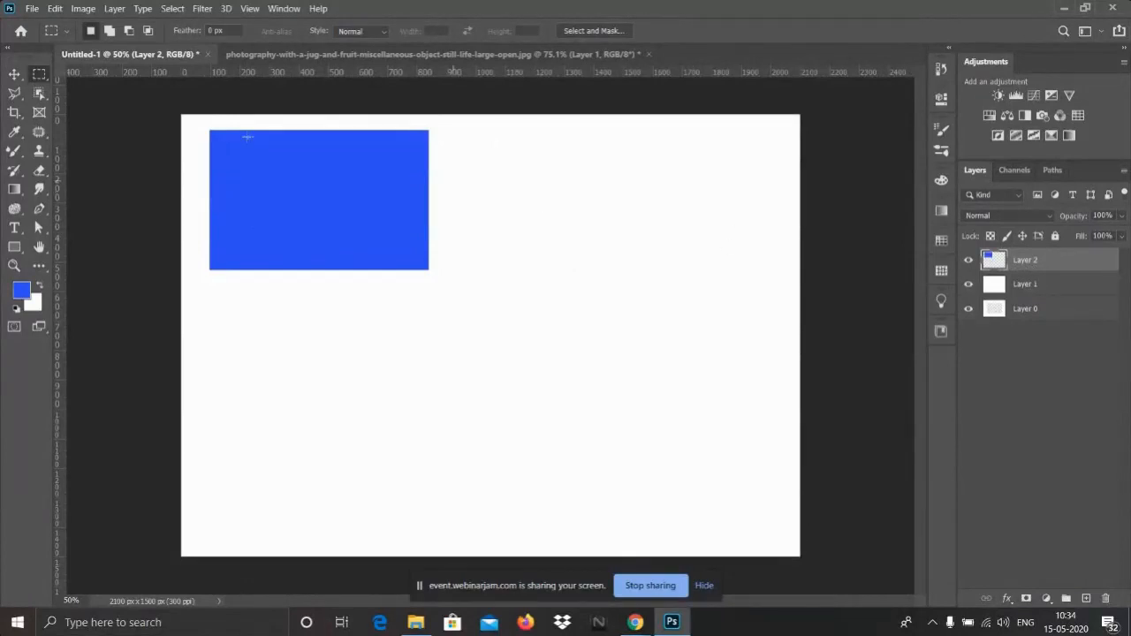
left_click(14, 74)
left_click_drag(287, 196, 352, 226)
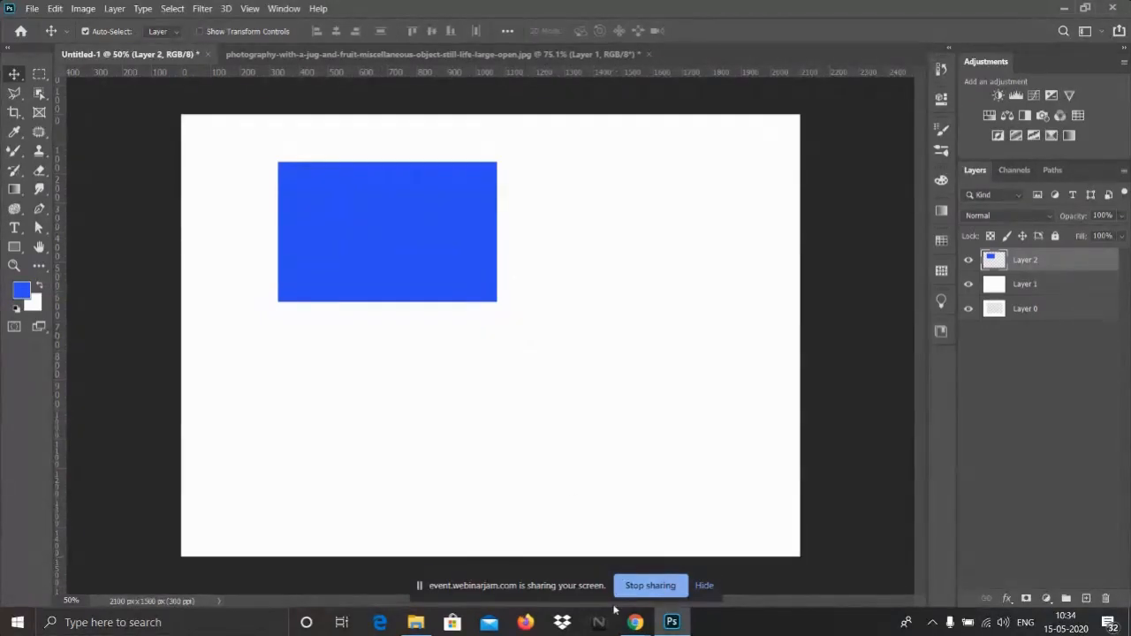
- Switch to Chrome, check the "Are you following?" poll in the WebinarJam live broadcast, and return to Photoshop
mouse_move(635, 623)
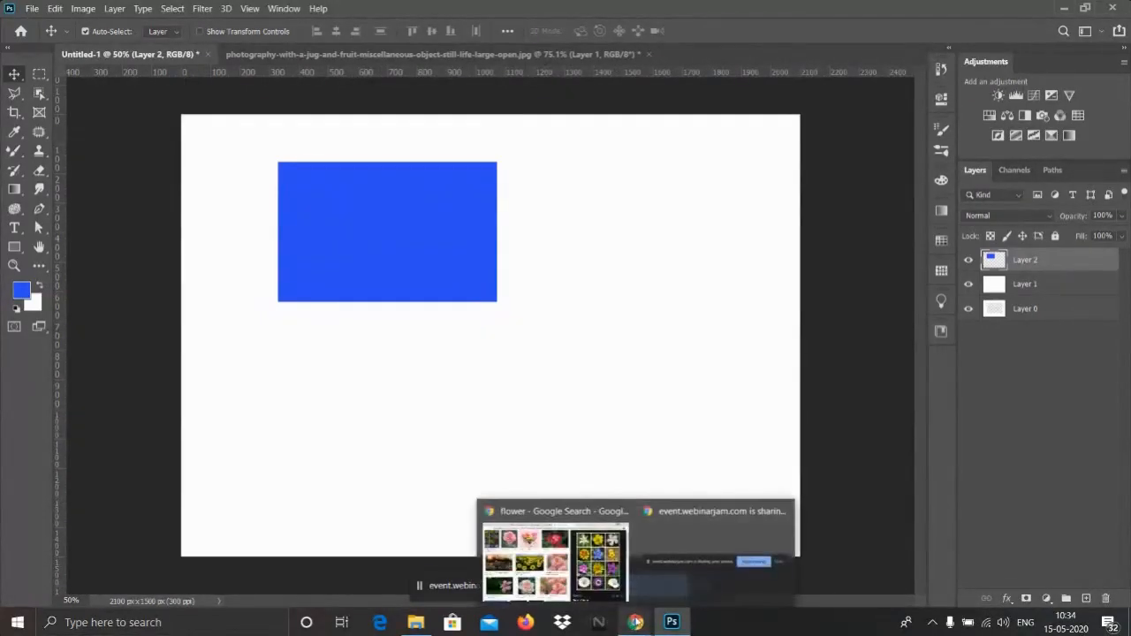
left_click(624, 592)
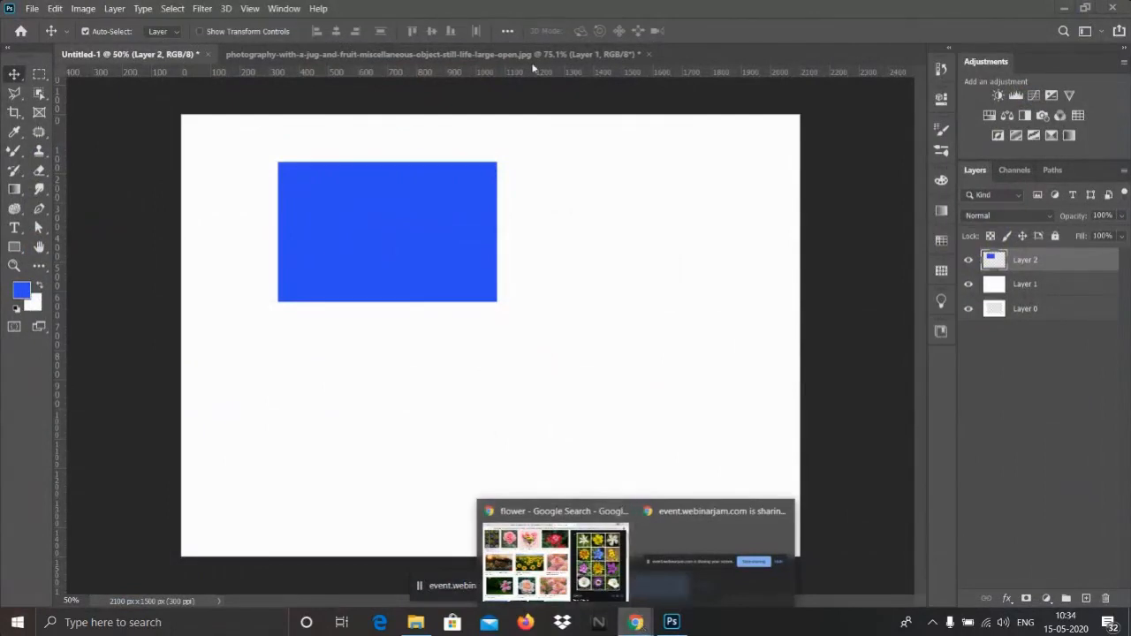
mouse_move(633, 608)
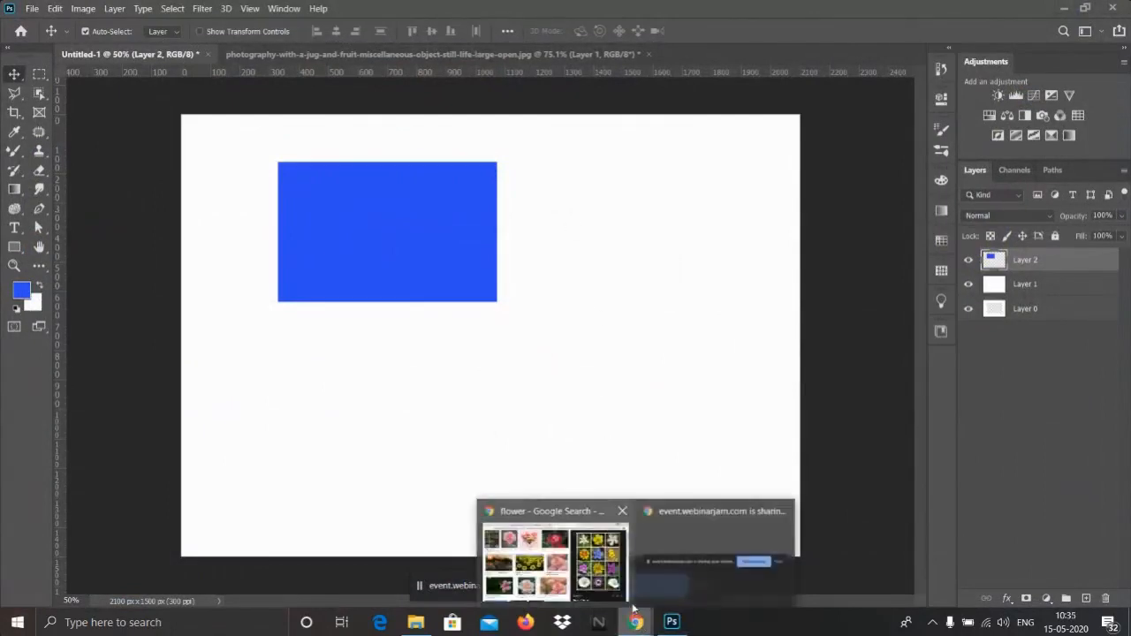
left_click(556, 562)
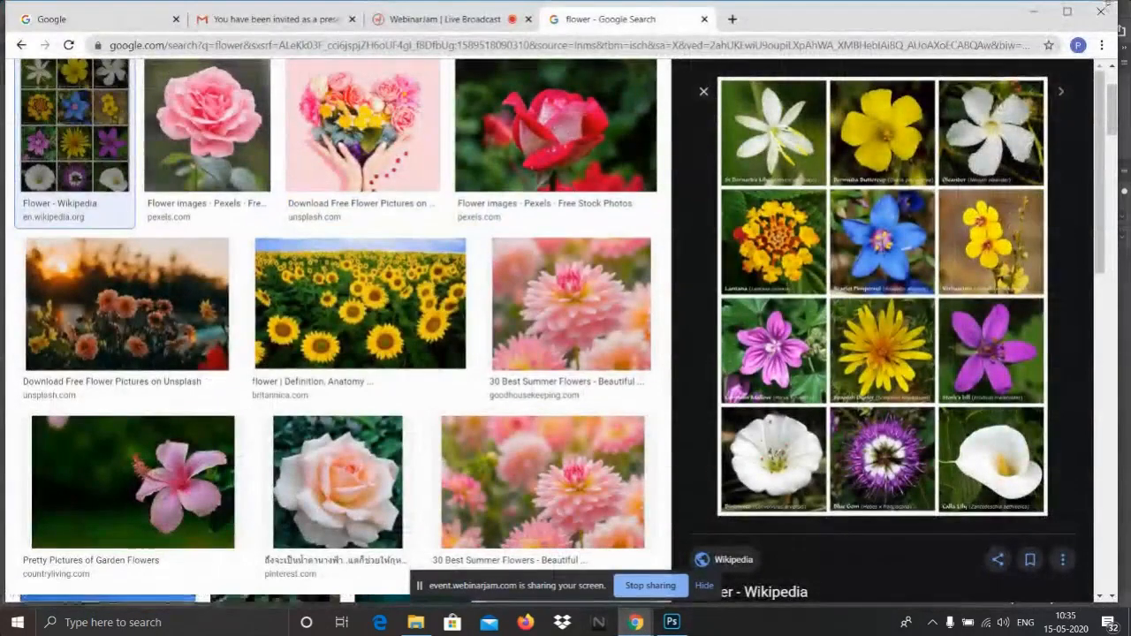
left_click(1035, 12)
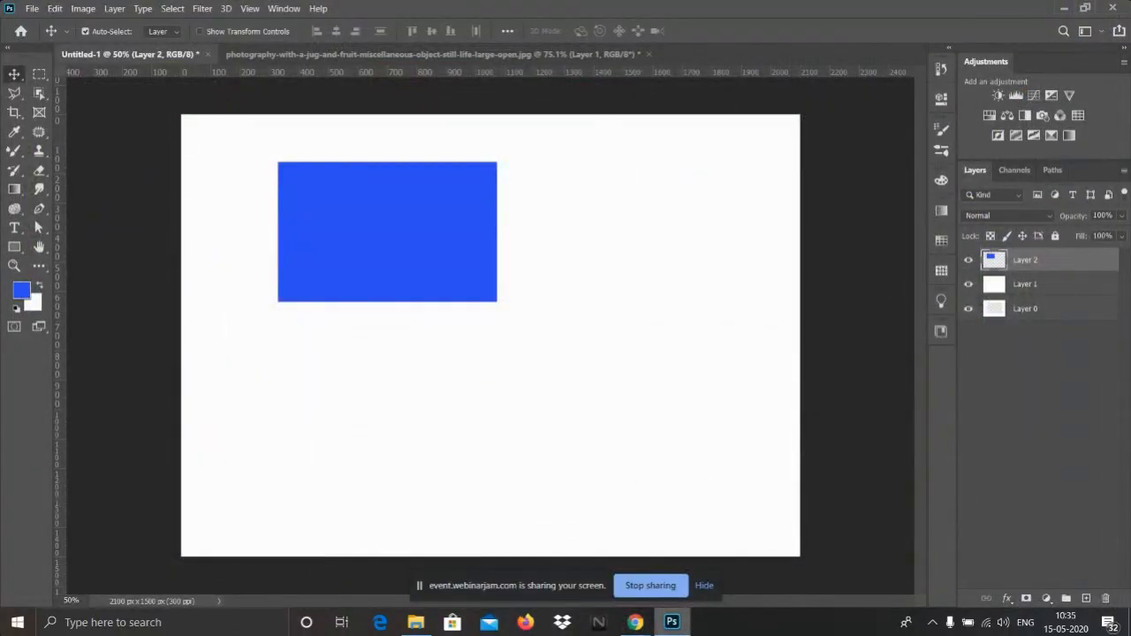
mouse_move(635, 622)
left_click(565, 483)
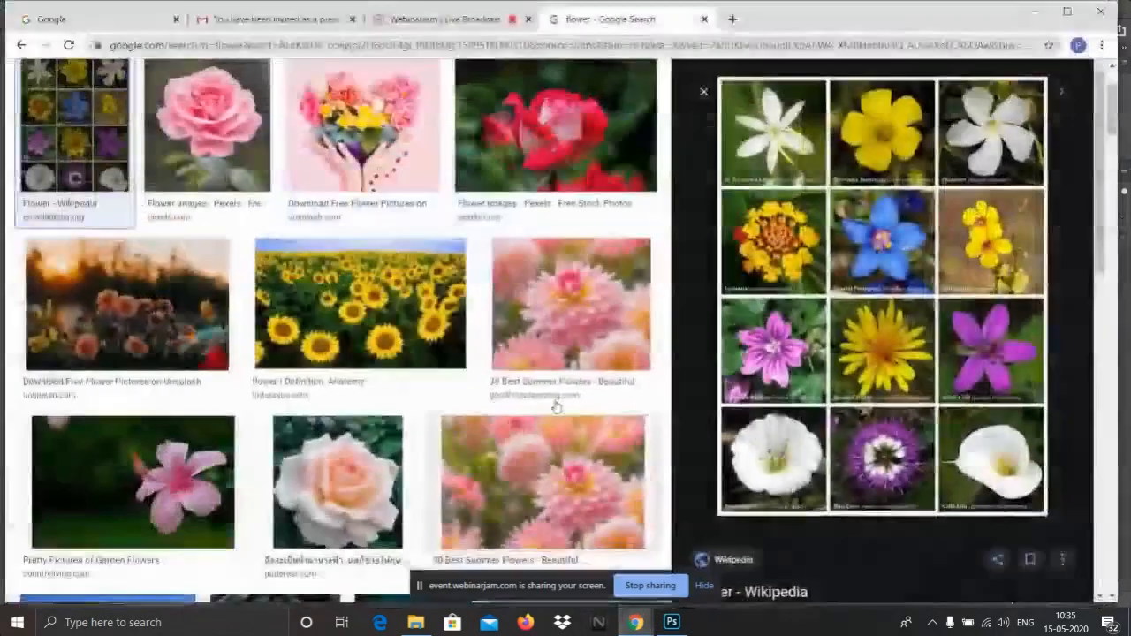
left_click(441, 18)
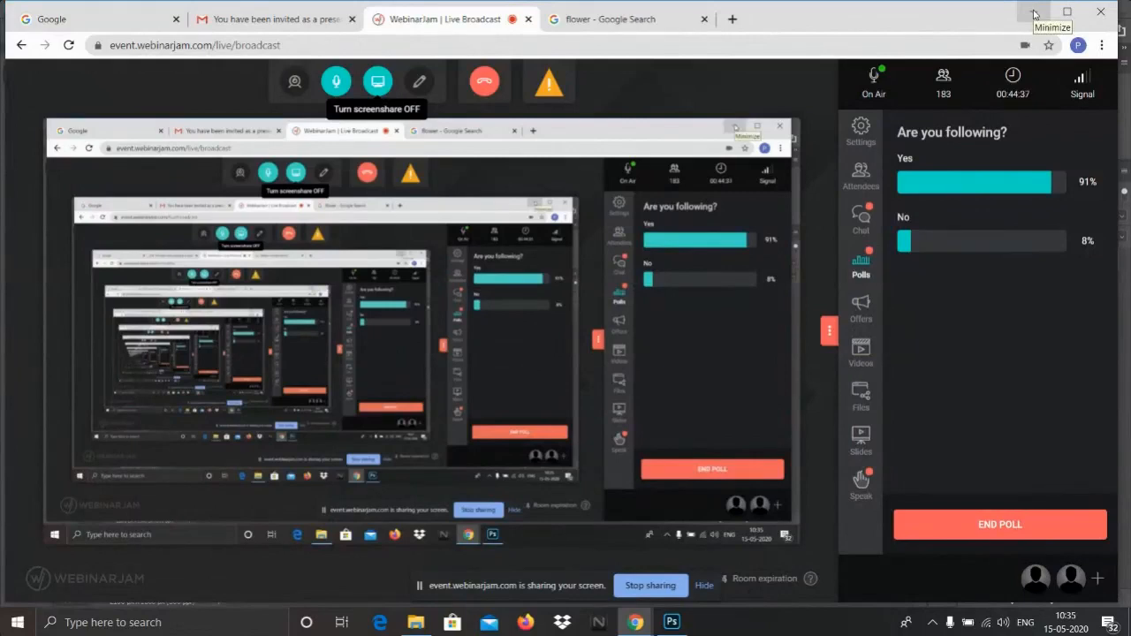
left_click(1034, 13)
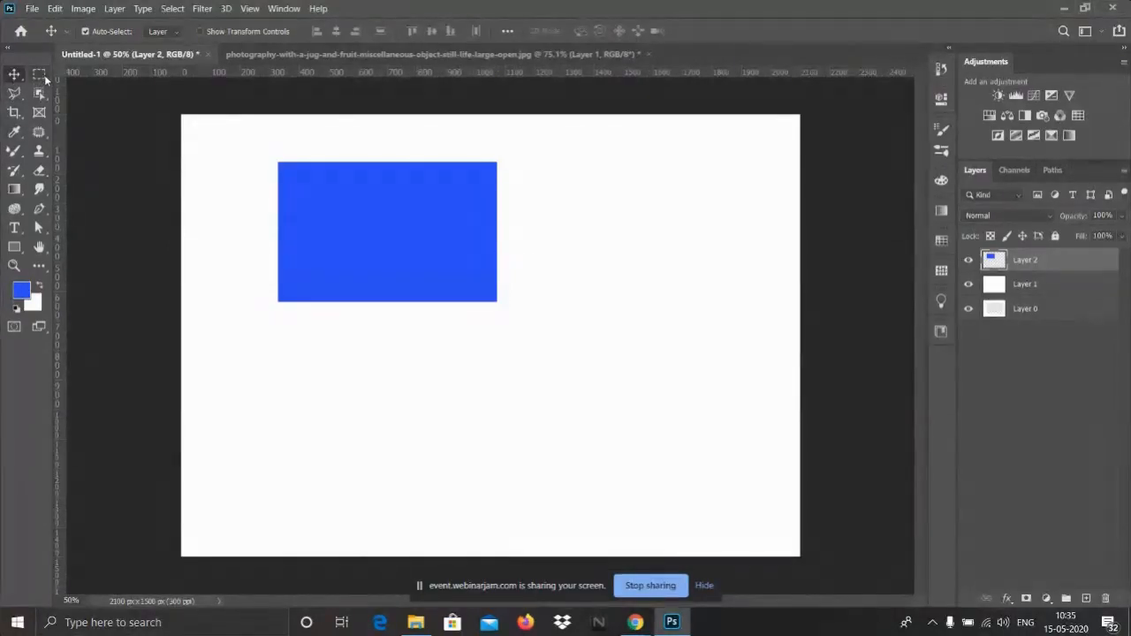
- Move the blue rectangle to the canvas's upper-left area and place a duplicate of its layer beside it, slightly lower on the right
left_click_drag(375, 217, 483, 313)
left_click_drag(654, 407, 286, 219)
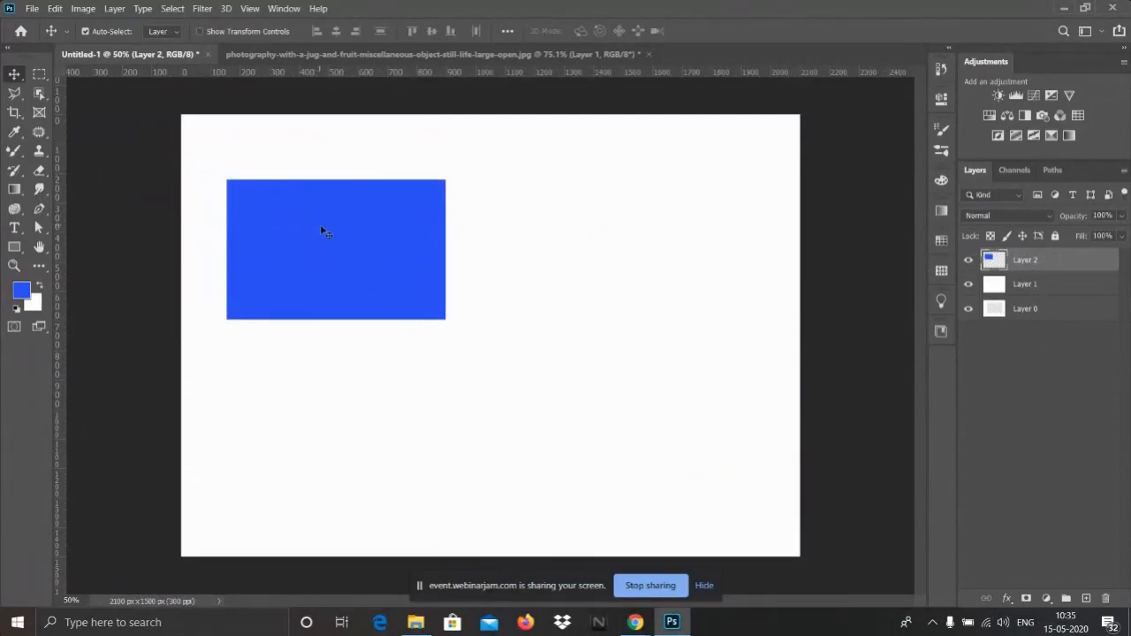
key("ctrl")
key("ctrl+j")
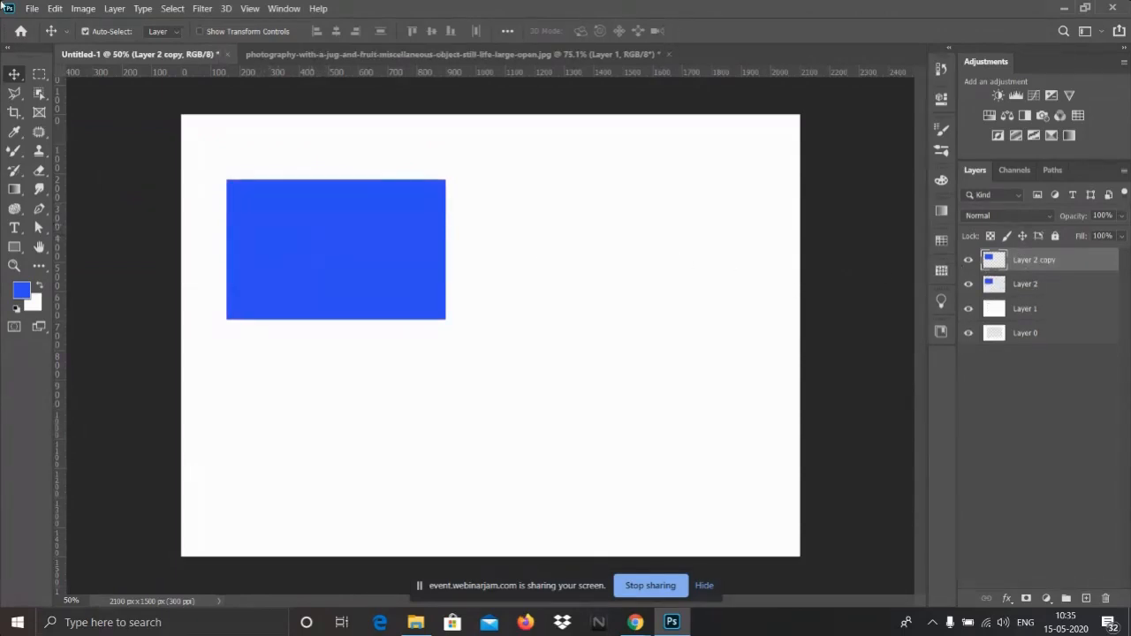
left_click_drag(348, 242, 580, 289)
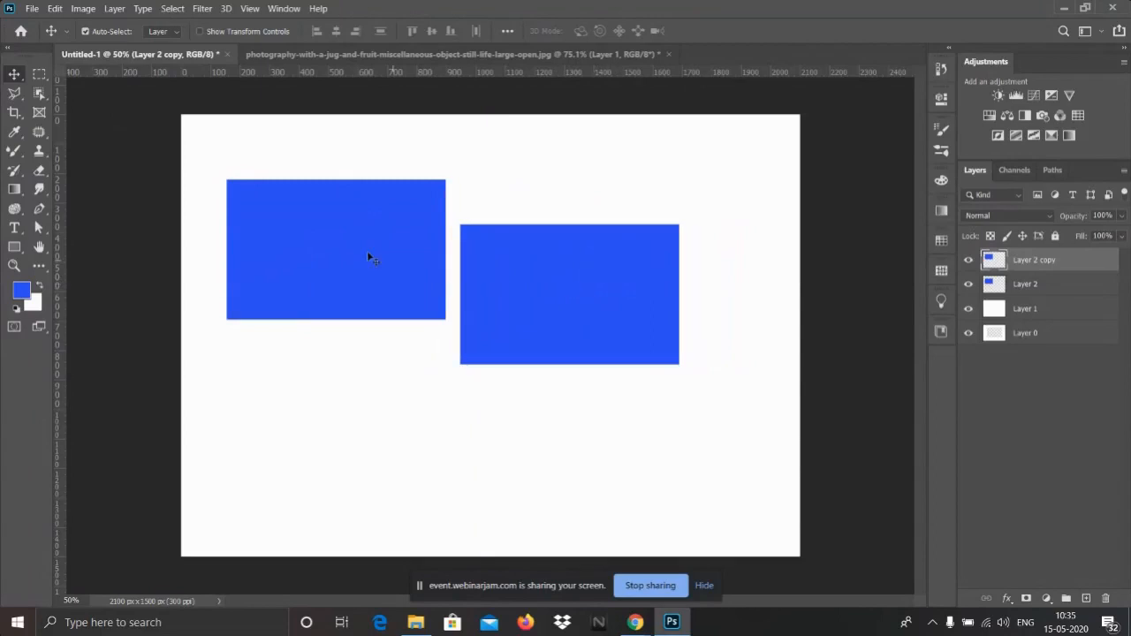
- Recolour the duplicated rectangle to turquoise with a Hue/Saturation adjustment, setting the hue to -60
left_click(83, 9)
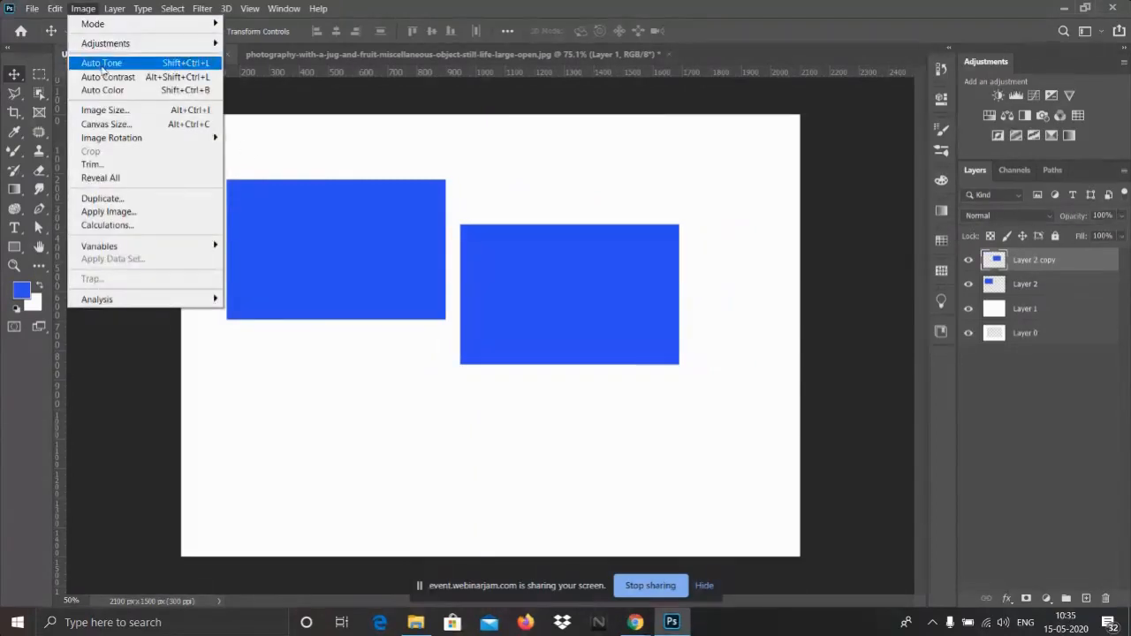
mouse_move(106, 43)
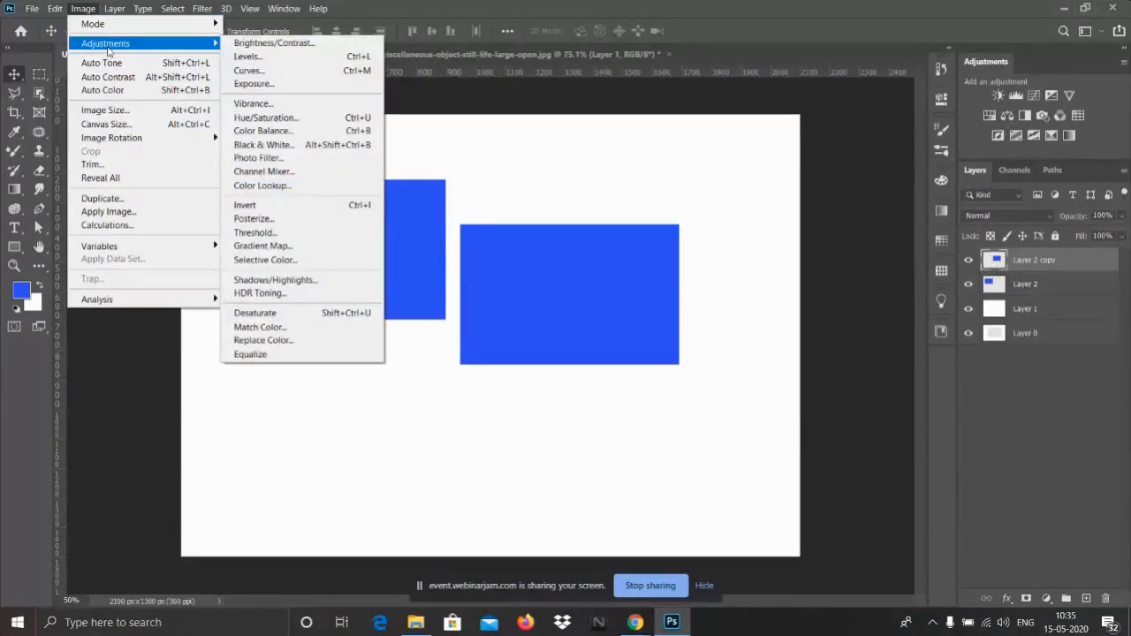
mouse_move(140, 24)
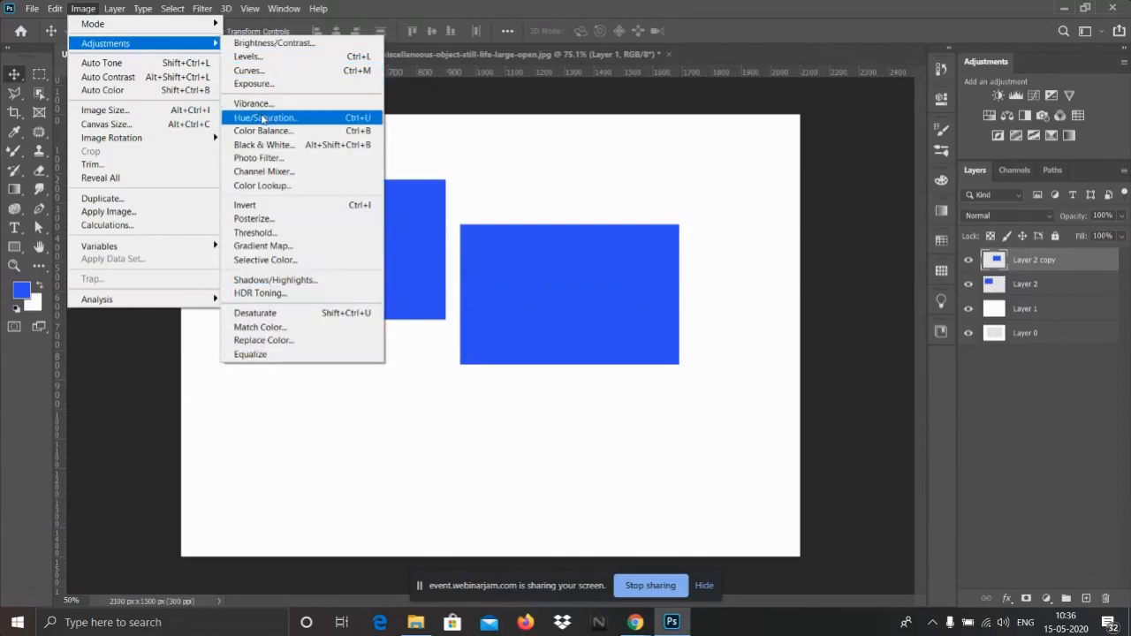
left_click(261, 118)
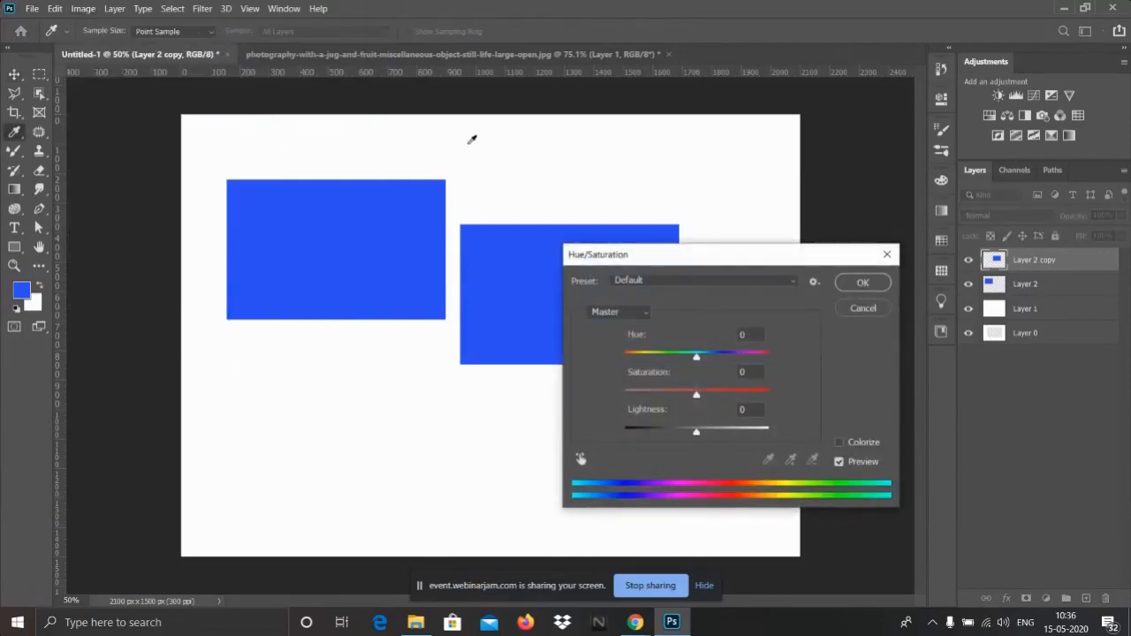
left_click_drag(696, 357, 659, 356)
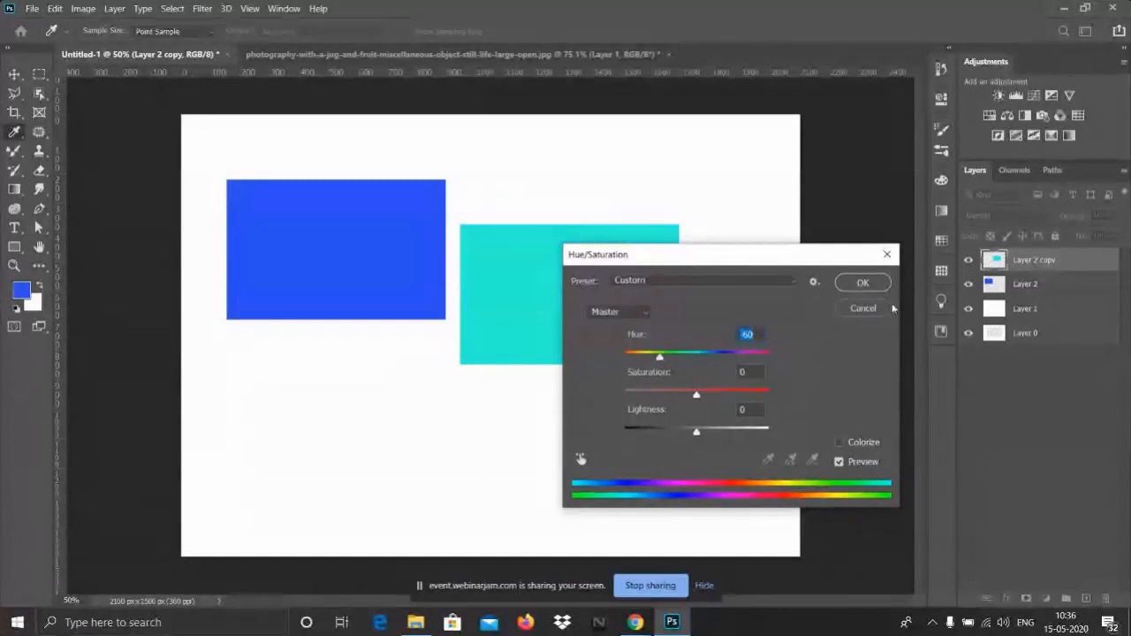
left_click(863, 283)
- Move the turquoise rectangle over the blue one, and back to its right with a gap and the upper edges aligned
left_click_drag(565, 303, 367, 284)
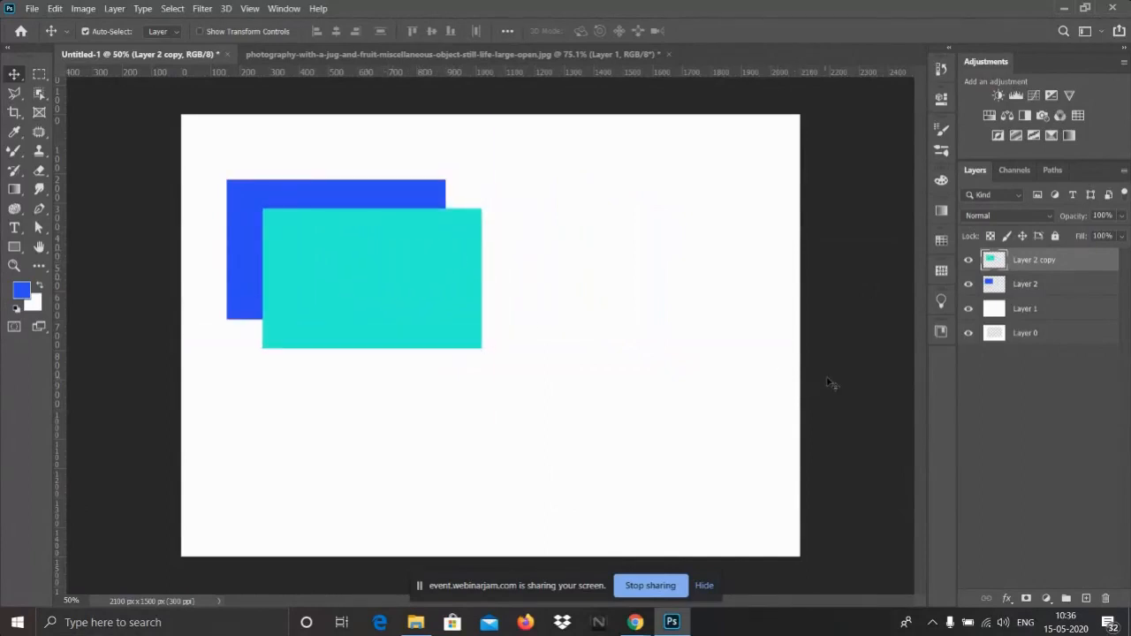
left_click_drag(427, 280, 612, 284)
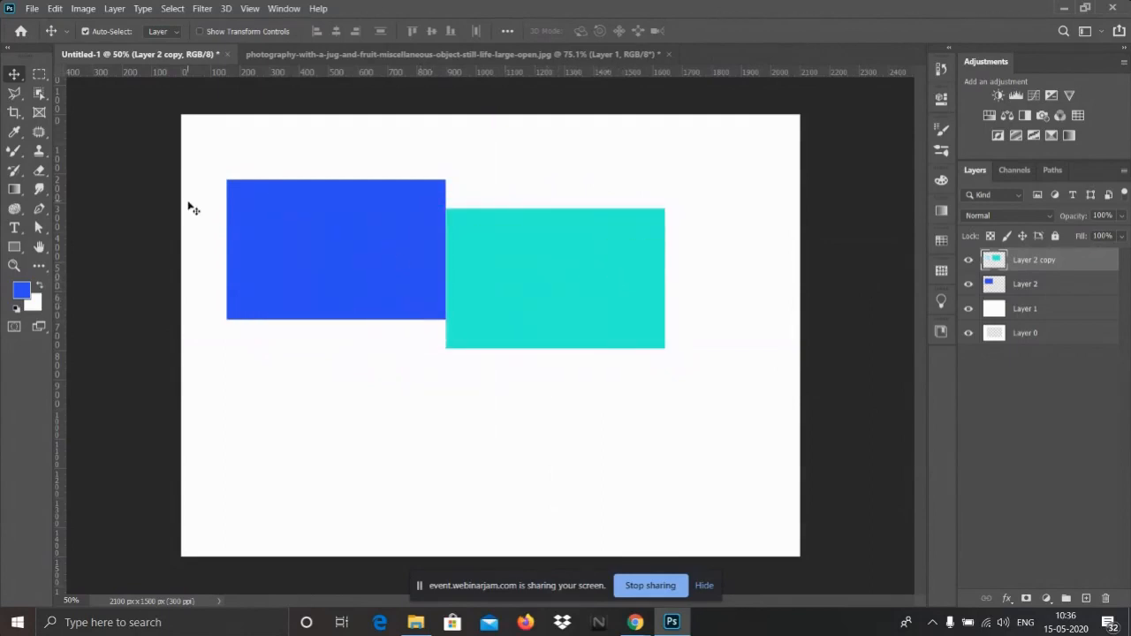
left_click_drag(474, 229, 528, 200)
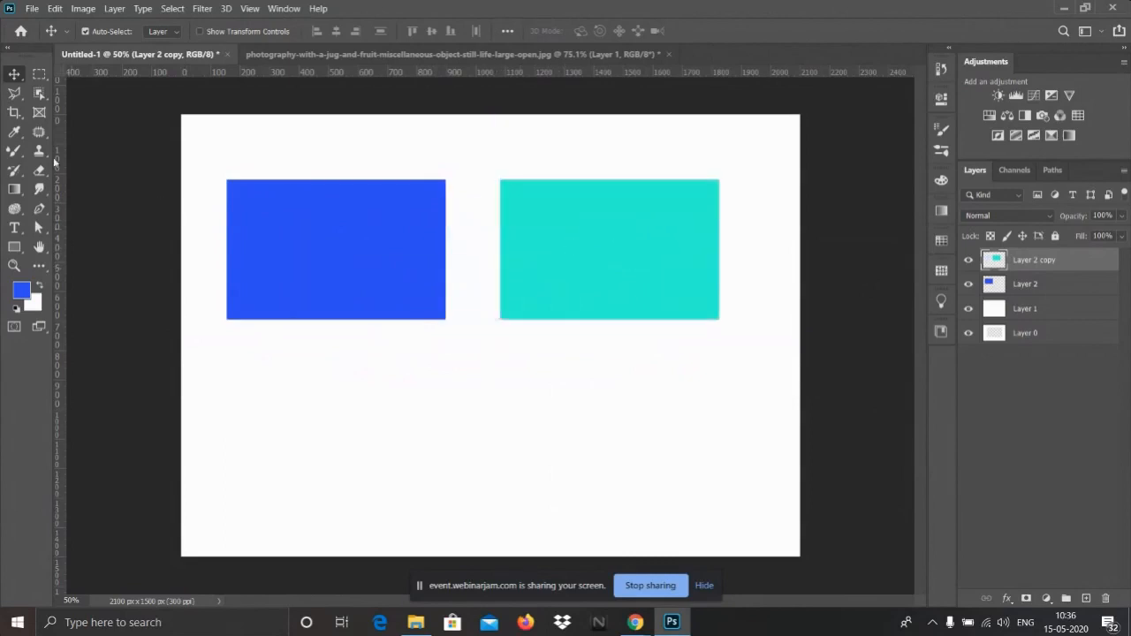
- Move the blue rectangle partly behind the turquoise one and delete both rectangle layers
left_click_drag(366, 247, 512, 294)
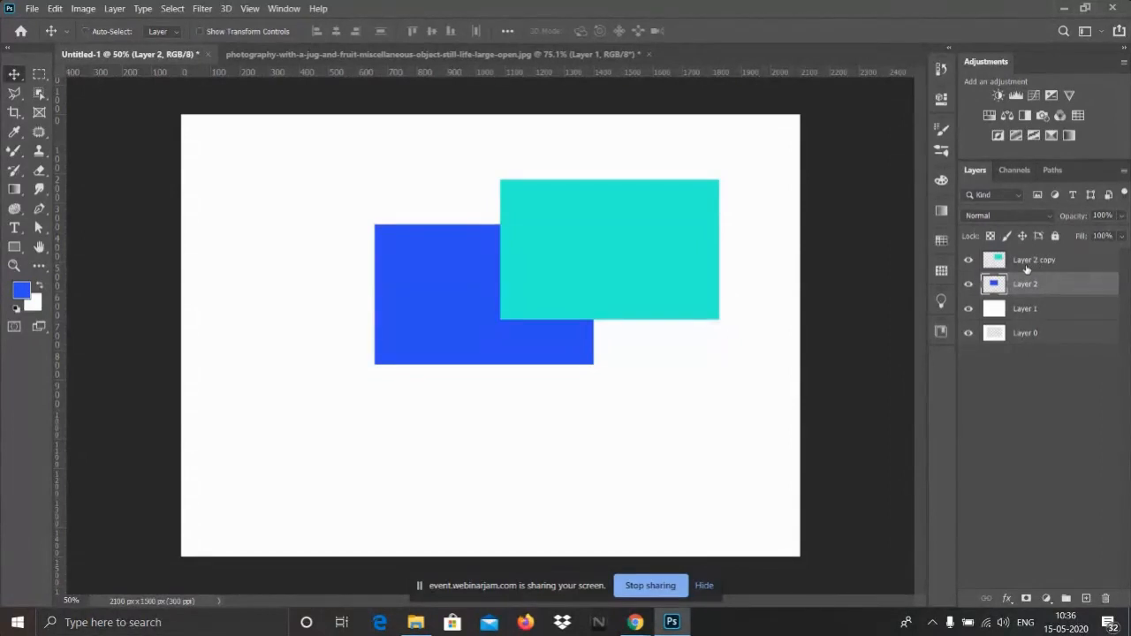
left_click(1032, 263, "shift")
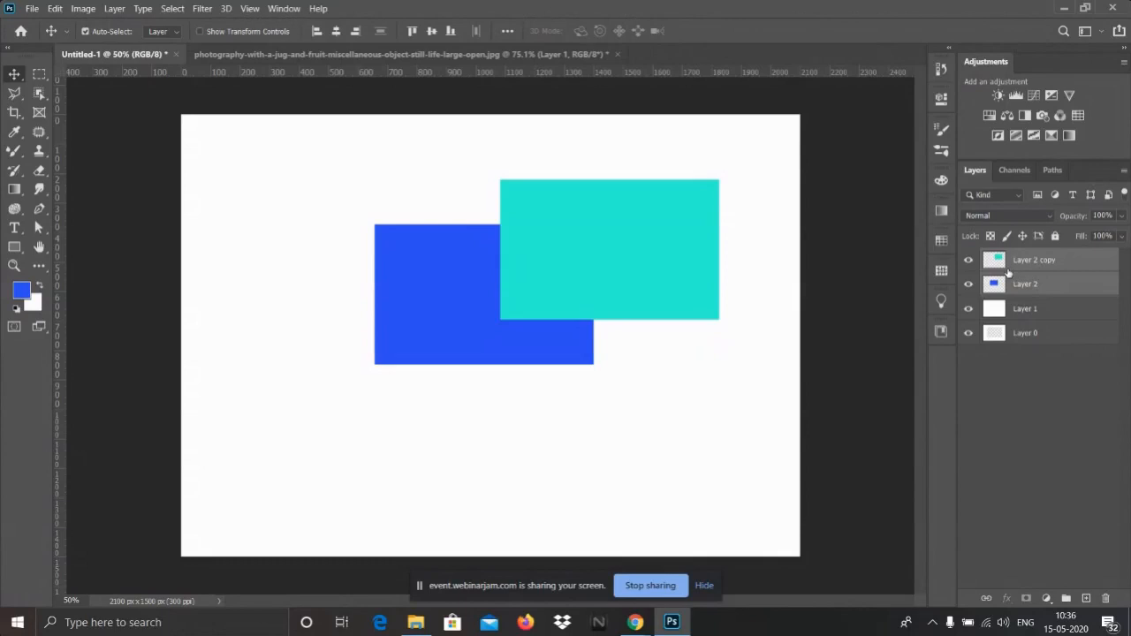
key("Delete")
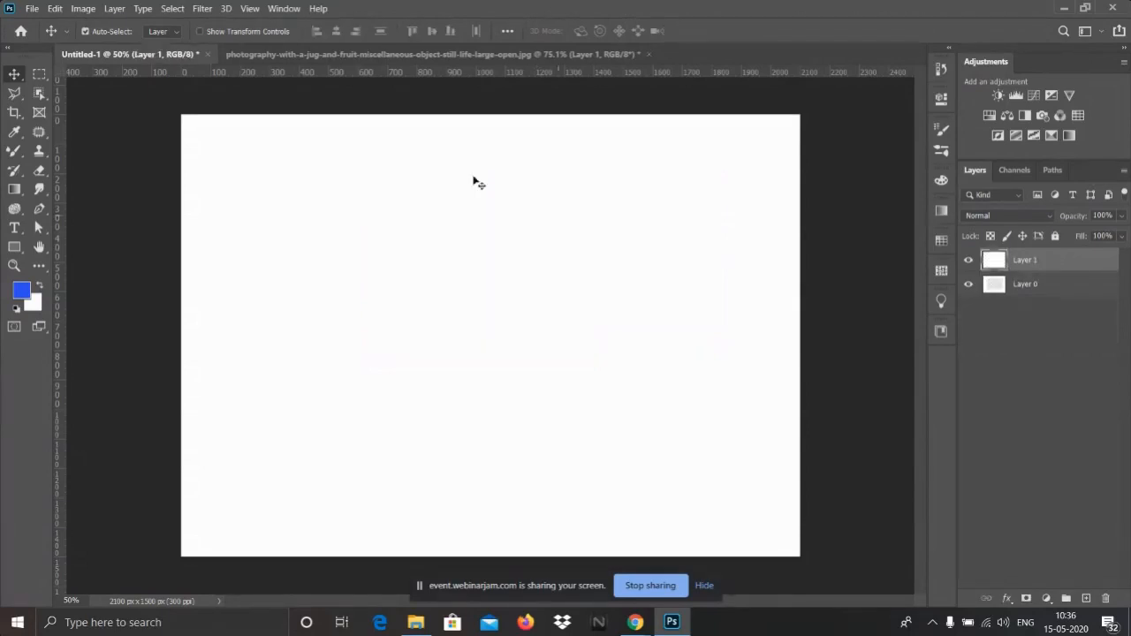
- Activate the Polygonal Lasso tool and show the available lasso tool variants
left_click(13, 94)
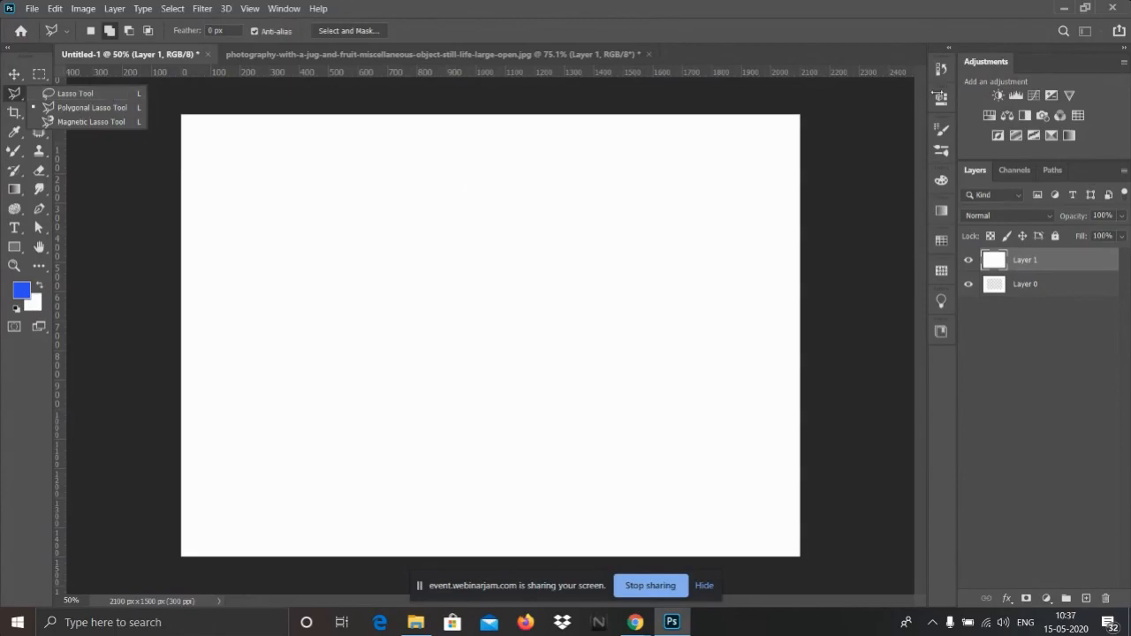
- Switch to the still-life photo document, hide Layer 1 and show the Background layer
left_click(276, 53)
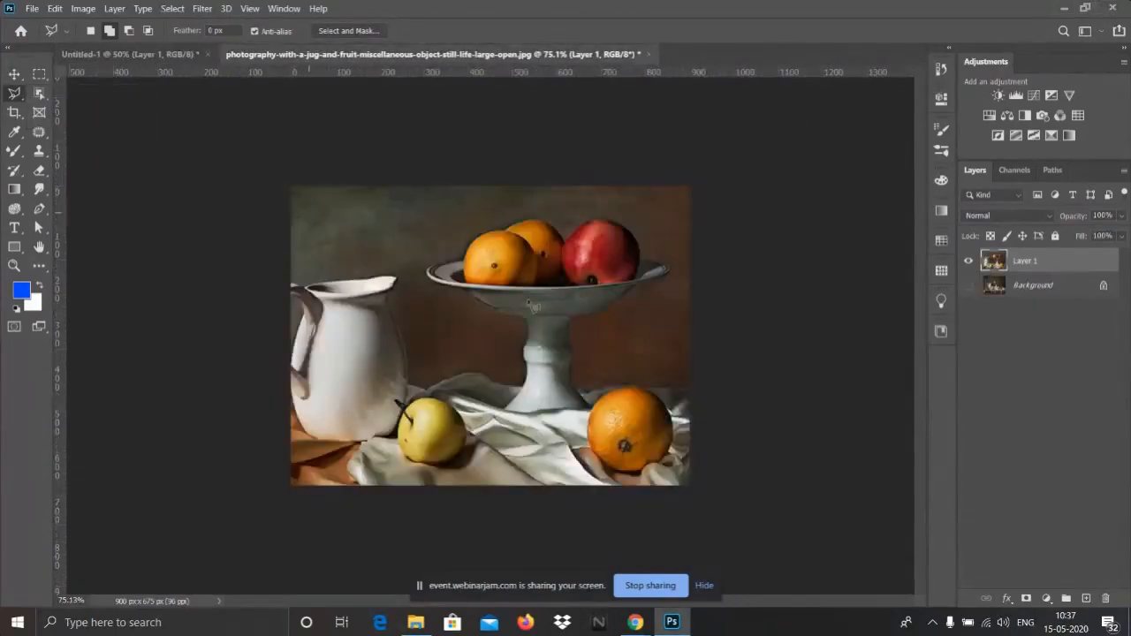
left_click(969, 268)
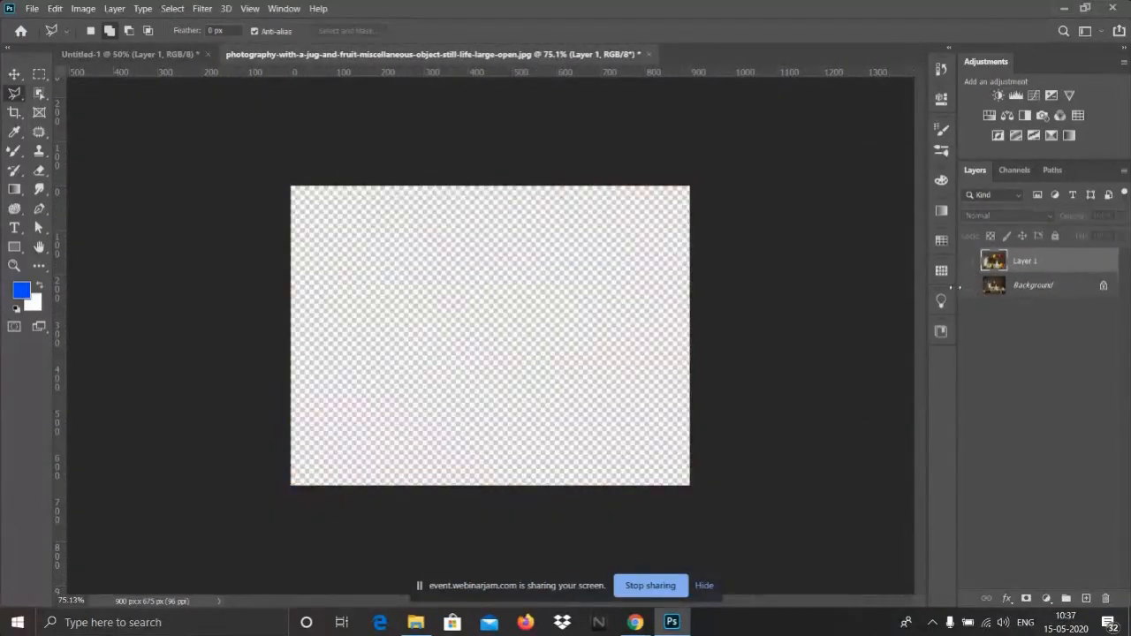
left_click(969, 285)
- Draw a closed Polygonal Lasso selection around the white jug
scroll(440, 293, "up", 3)
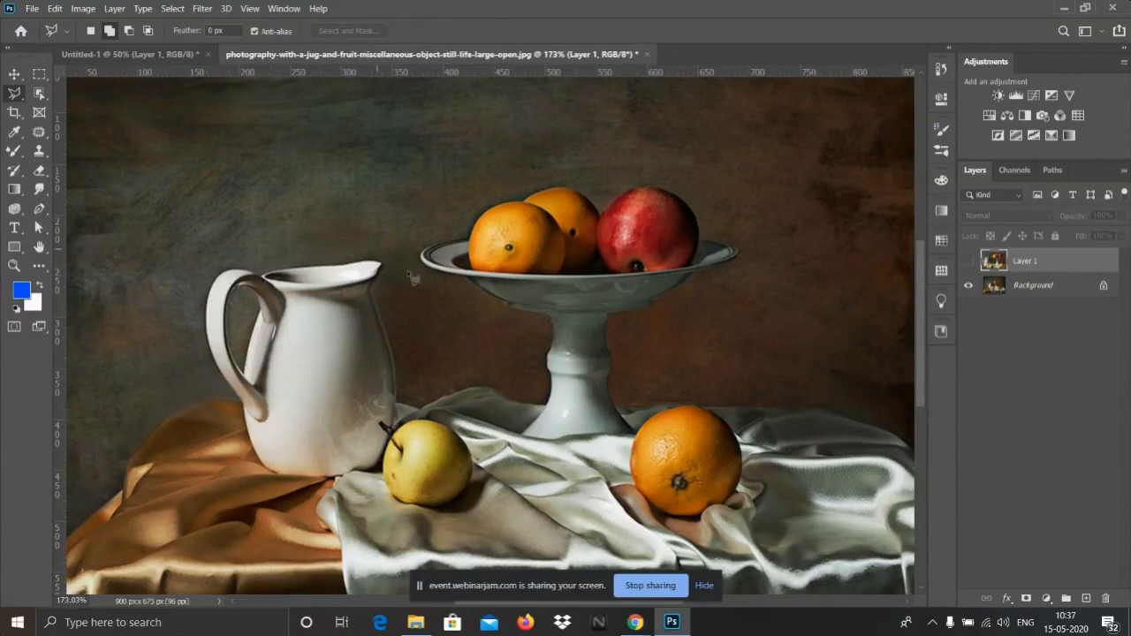
left_click(423, 309)
left_click(376, 241)
left_click(244, 238)
left_click(141, 273)
left_click(194, 372)
left_click(226, 485)
left_click(323, 502)
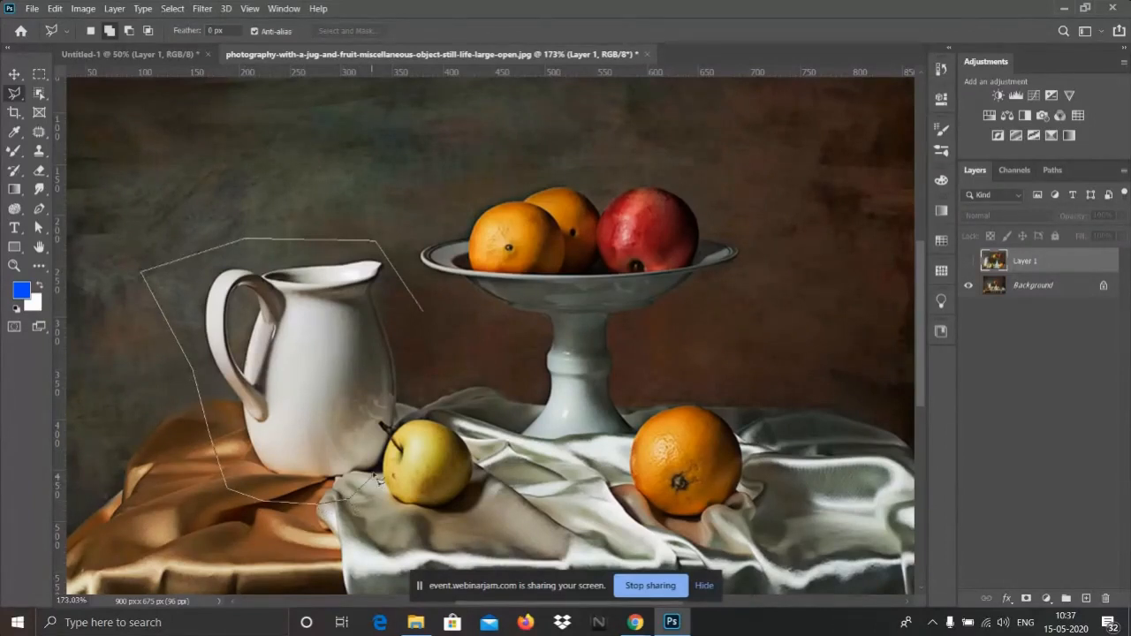
left_click(385, 468)
key("Return")
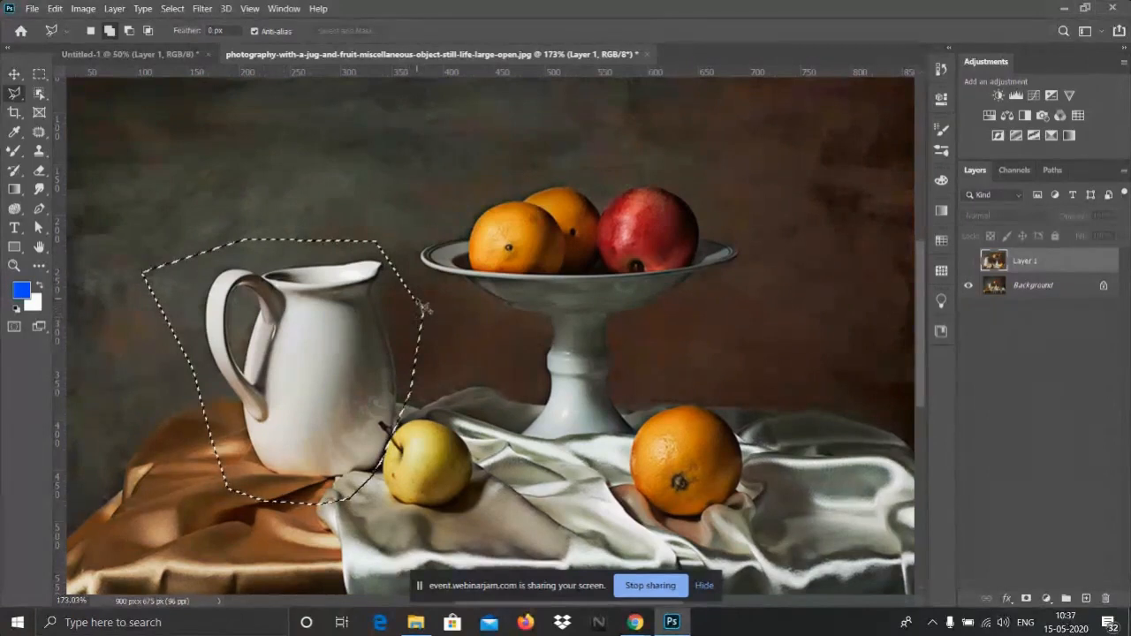
- Draw a freehand Lasso selection from above the jug to the edge of the fruit bowl and deselect it
right_click(14, 93)
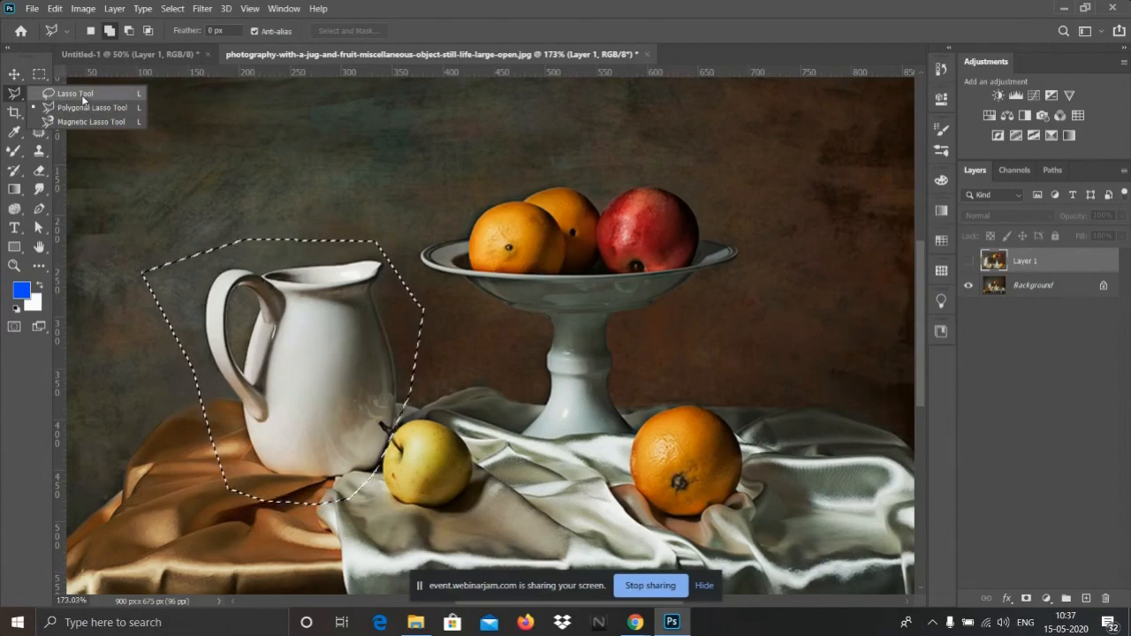
left_click(83, 94)
left_click(510, 295)
mouse_move(358, 148)
left_mouse_down()
mouse_move(454, 354)
mouse_move(447, 188)
left_mouse_up()
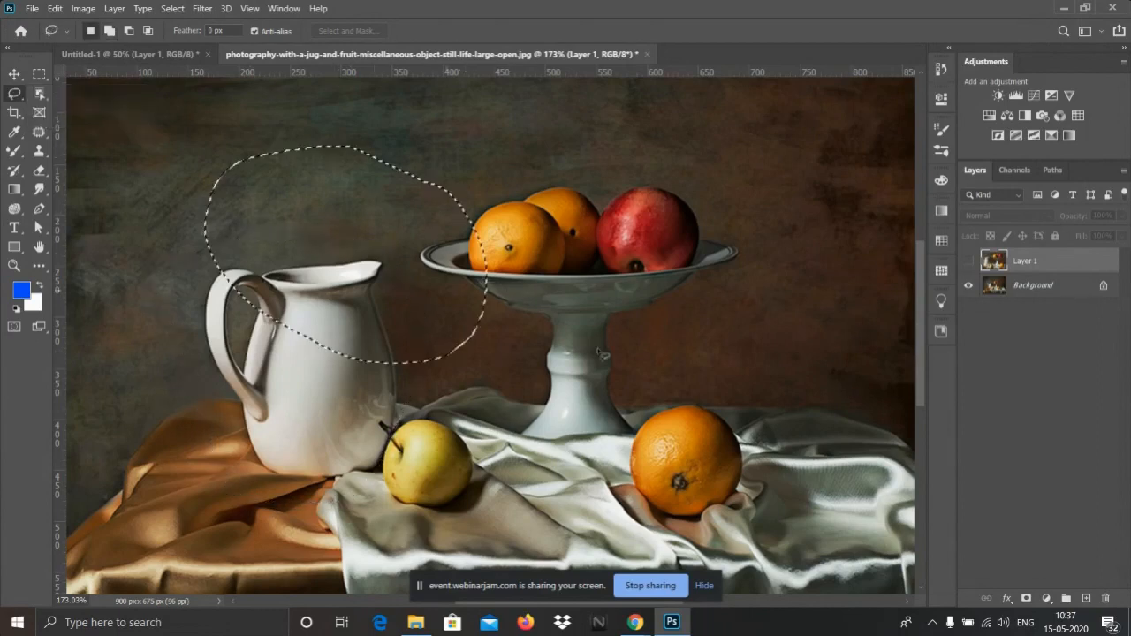
left_click(659, 307)
- Draw a freehand Lasso selection enclosing the fruit stand and the orange on the cloth
right_click(13, 94)
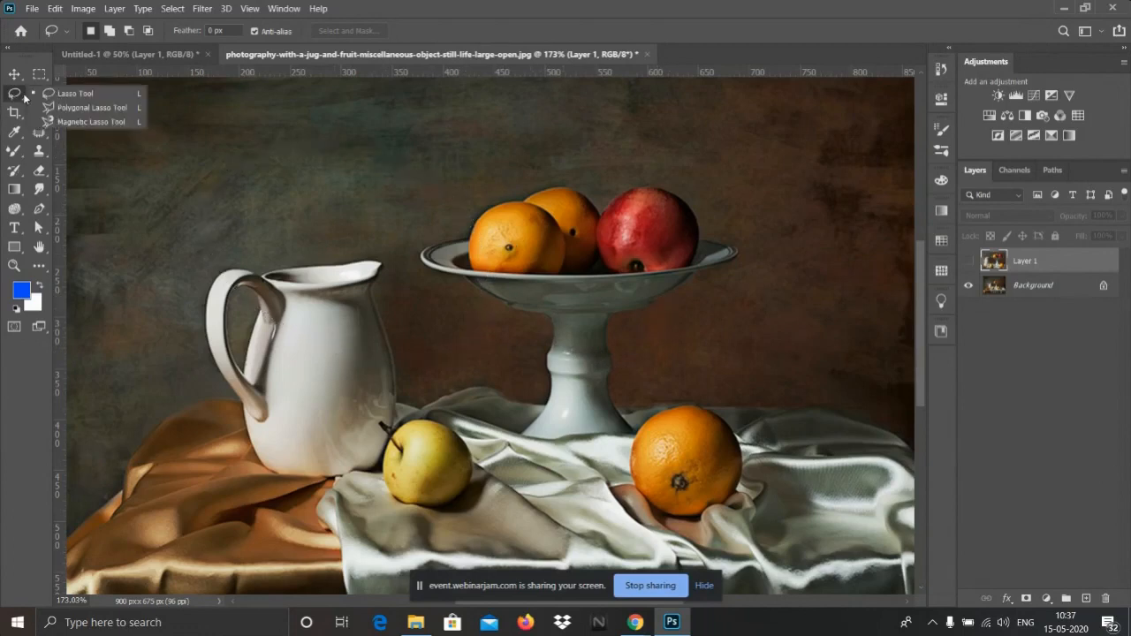
left_click(71, 94)
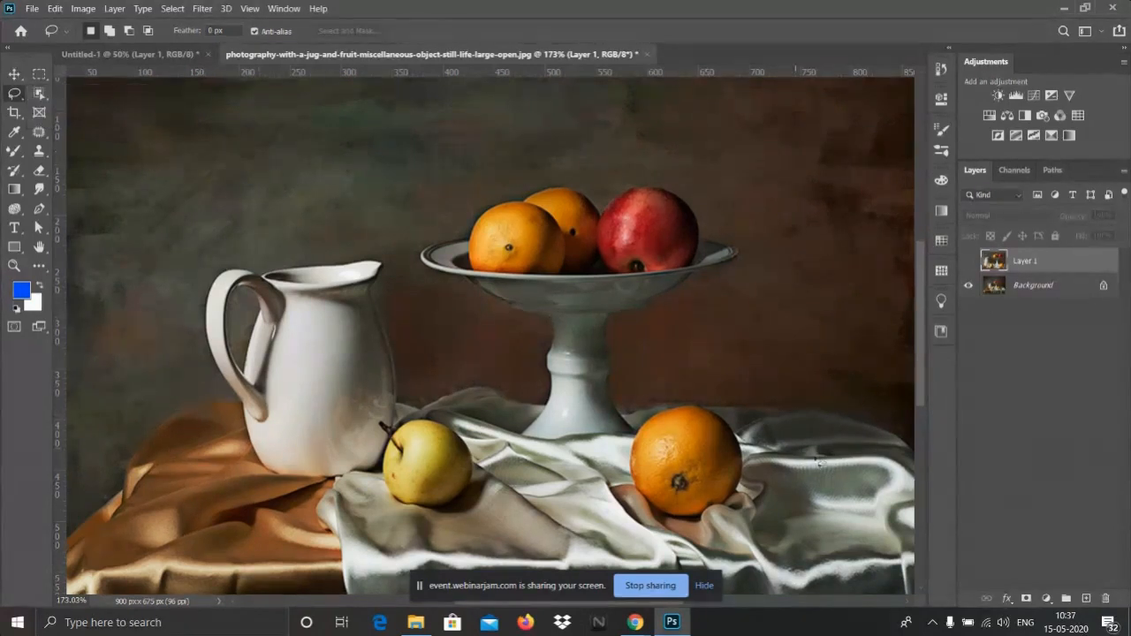
scroll(705, 402, "down", 3)
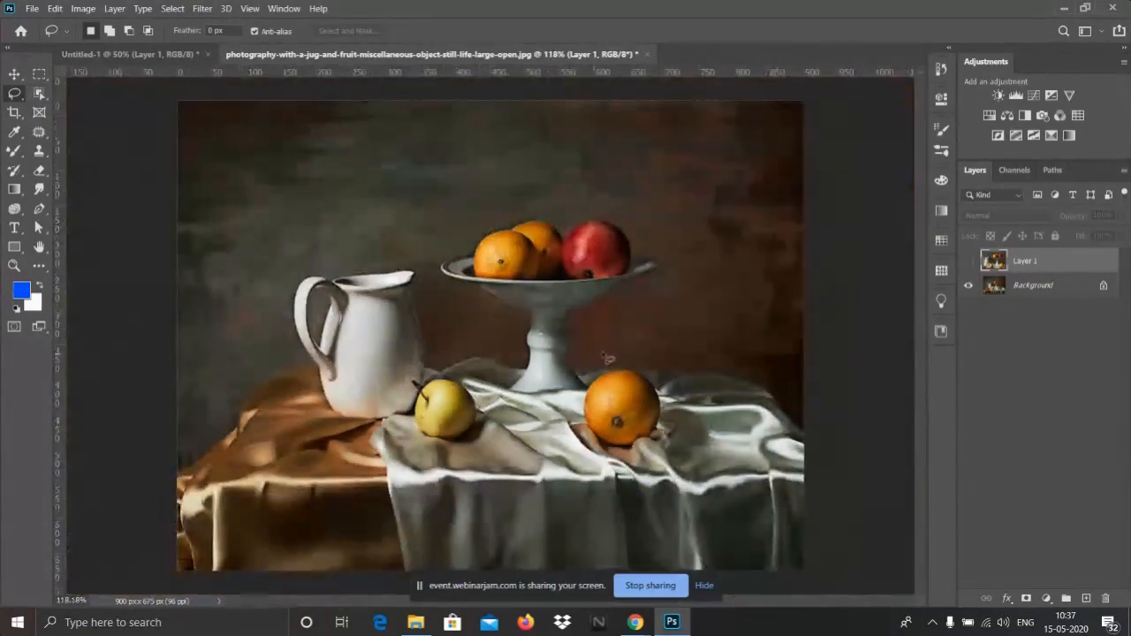
mouse_move(712, 207)
left_mouse_down()
mouse_move(589, 197)
mouse_move(411, 305)
mouse_move(519, 446)
mouse_move(673, 442)
mouse_move(724, 300)
mouse_move(643, 219)
left_mouse_up()
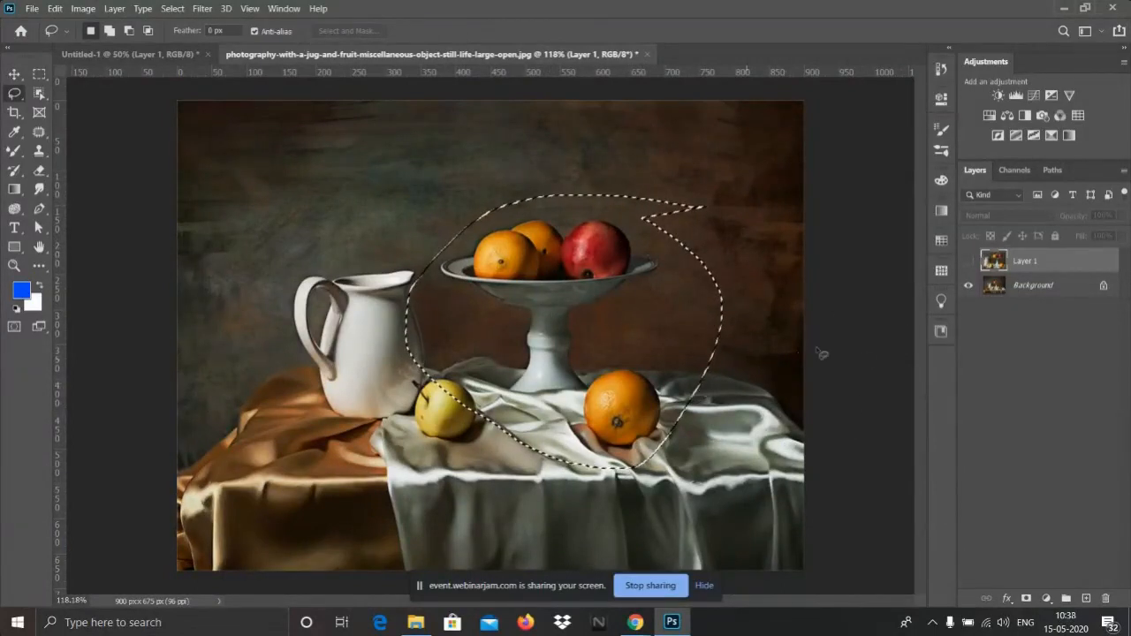
- Make Layer 1 the active layer and choose the Mixer Brush with foreground color 2c4df5
left_click(1033, 287)
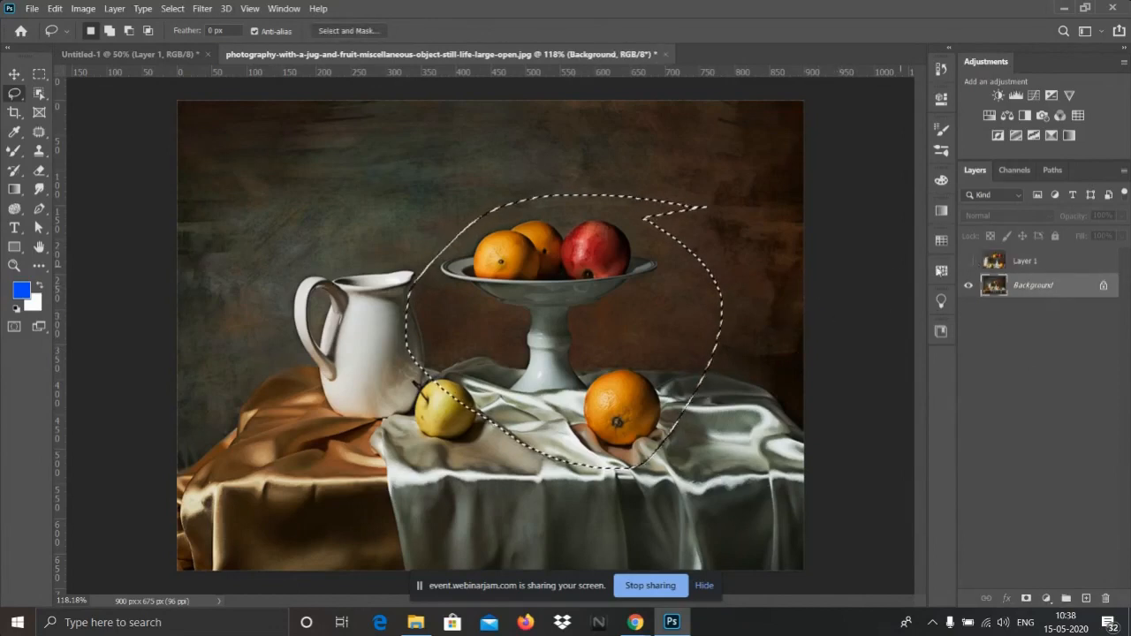
left_click(1025, 263)
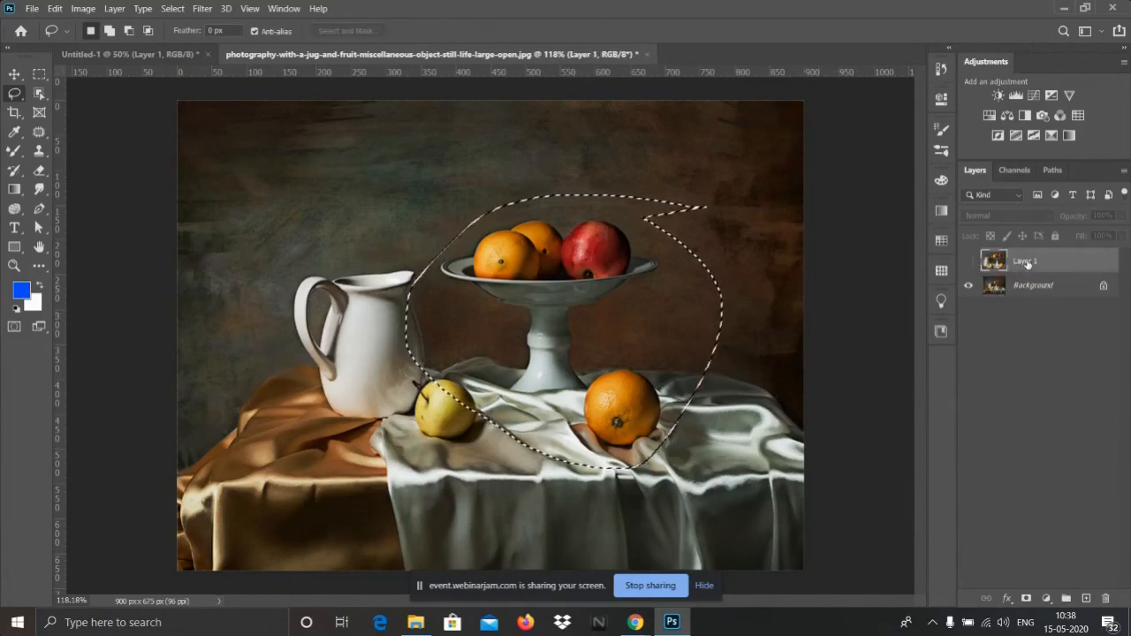
left_click(969, 262)
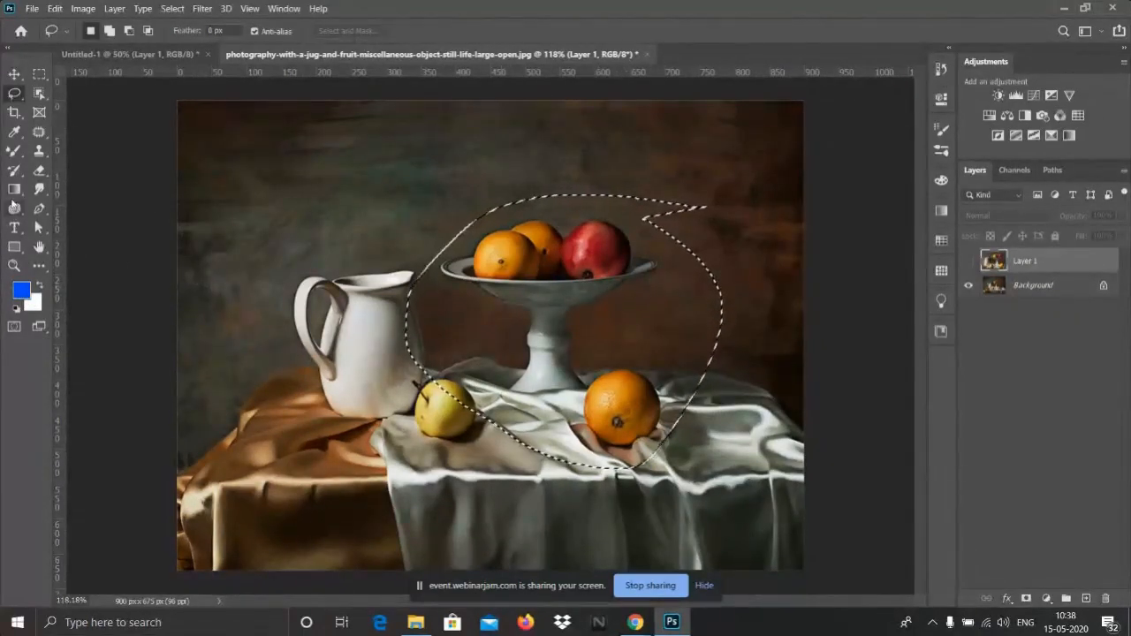
left_click(14, 131)
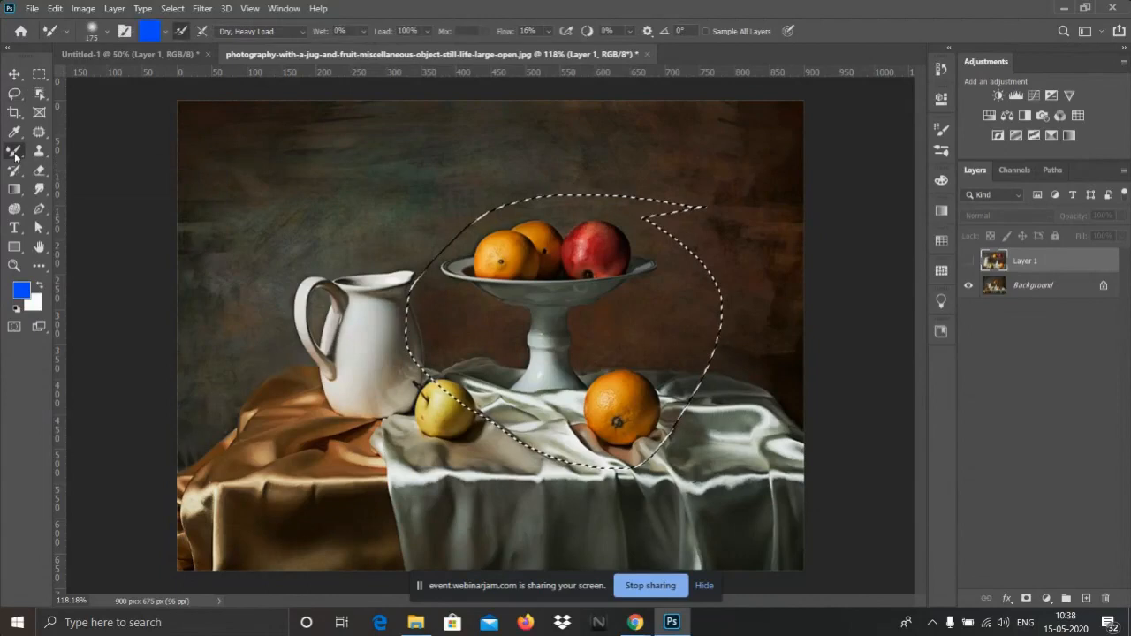
left_click(22, 289)
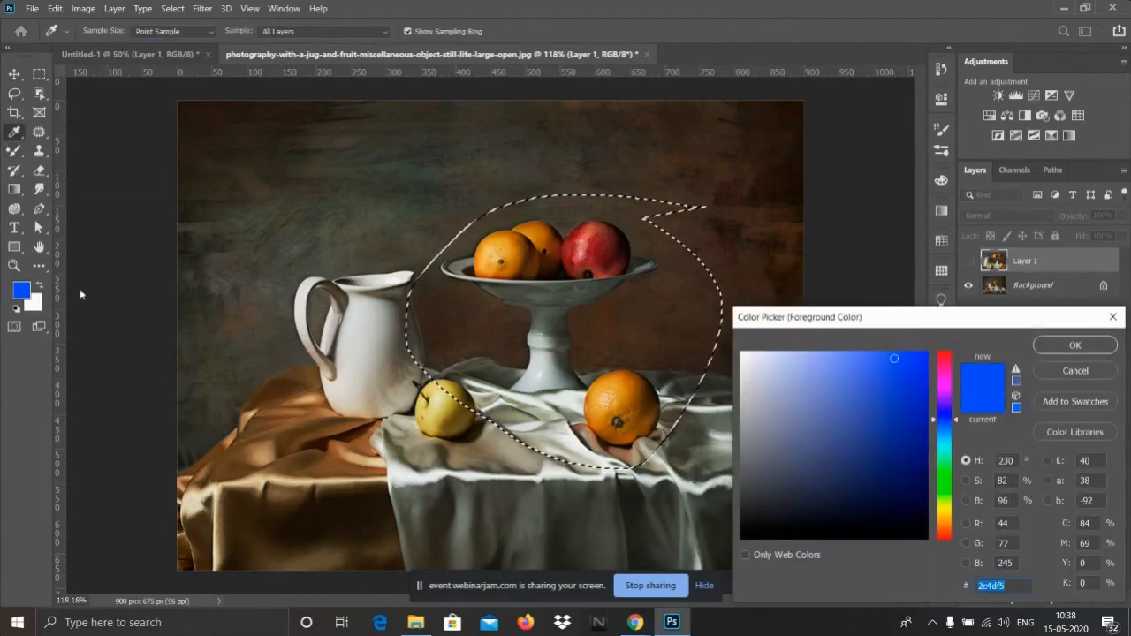
left_click(1076, 345)
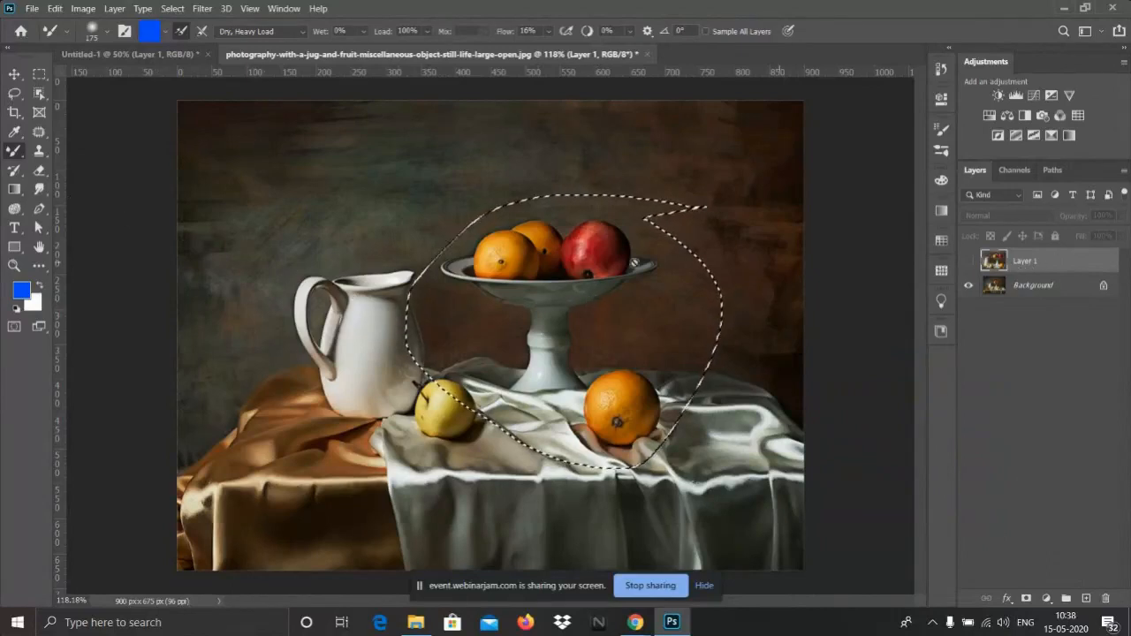
- Make Layer 1 visible
scroll(588, 278, "up", 3)
scroll(583, 285, "up", 2)
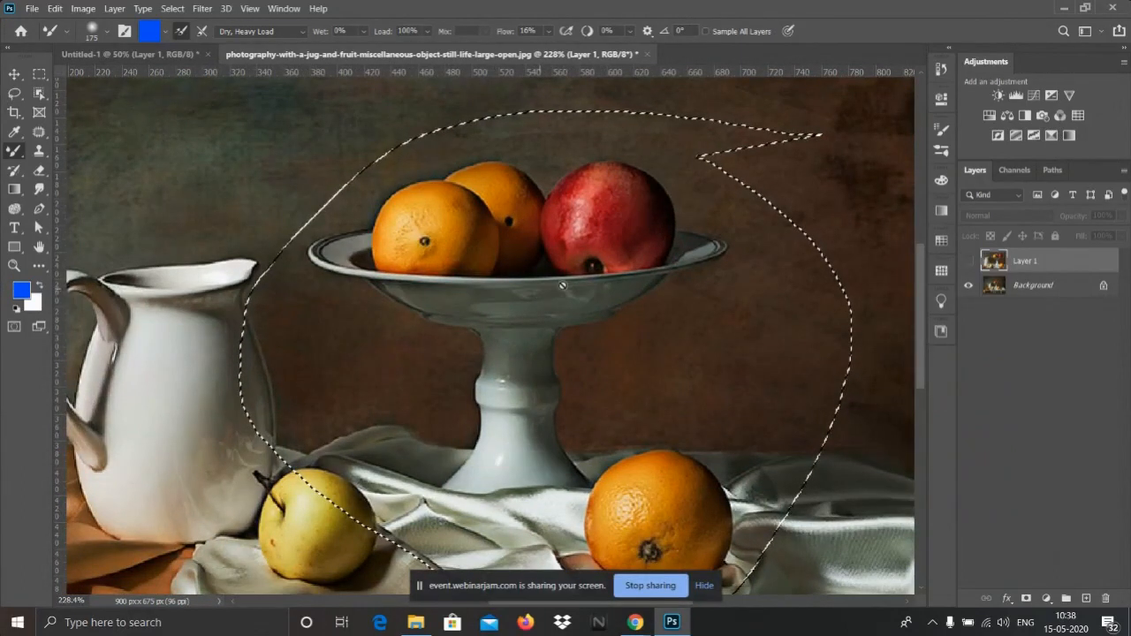
left_click(968, 261)
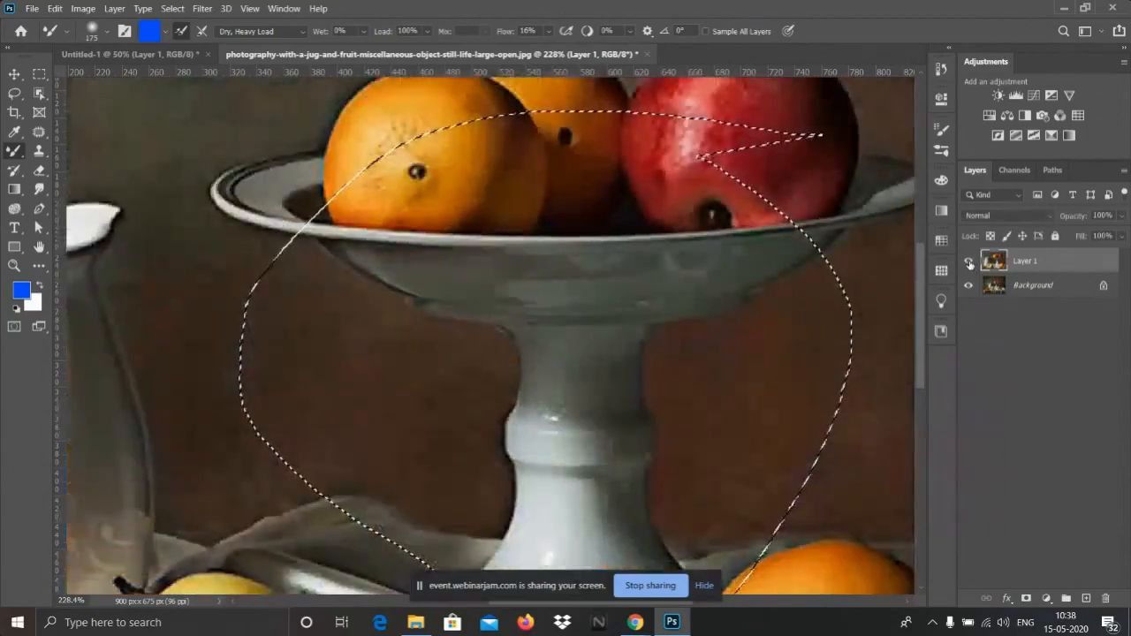
- Paint blue Mixer Brush strokes across the selected area of Layer 1, over the fruit stand
scroll(628, 309, "down", 3)
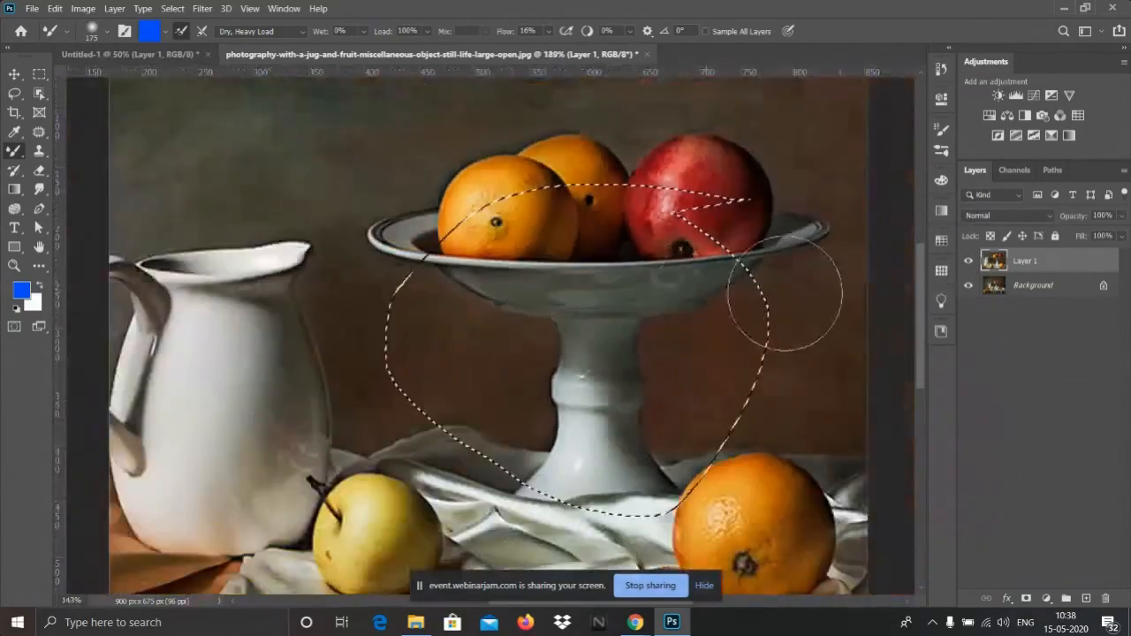
scroll(583, 294, "up", 2)
mouse_move(586, 298)
left_mouse_down()
mouse_move(669, 291)
mouse_move(537, 208)
left_mouse_up()
scroll(719, 240, "down", 3)
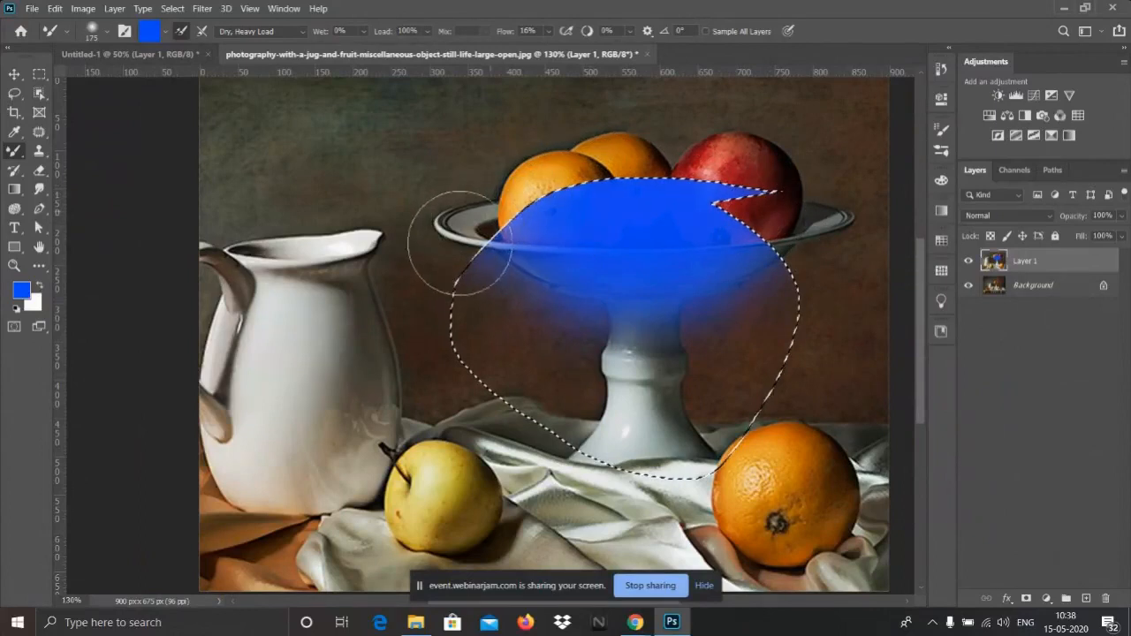
mouse_move(460, 266)
left_mouse_down()
mouse_move(531, 236)
mouse_move(518, 205)
mouse_move(495, 206)
mouse_move(478, 312)
mouse_move(491, 345)
mouse_move(487, 280)
mouse_move(536, 378)
left_mouse_up()
mouse_move(574, 322)
left_mouse_down()
mouse_move(791, 299)
mouse_move(737, 264)
mouse_move(810, 330)
mouse_move(608, 238)
mouse_move(627, 214)
mouse_move(505, 230)
mouse_move(466, 281)
mouse_move(515, 352)
mouse_move(623, 436)
mouse_move(543, 362)
left_mouse_up()
mouse_move(736, 335)
left_mouse_down()
mouse_move(699, 404)
mouse_move(681, 371)
left_mouse_up()
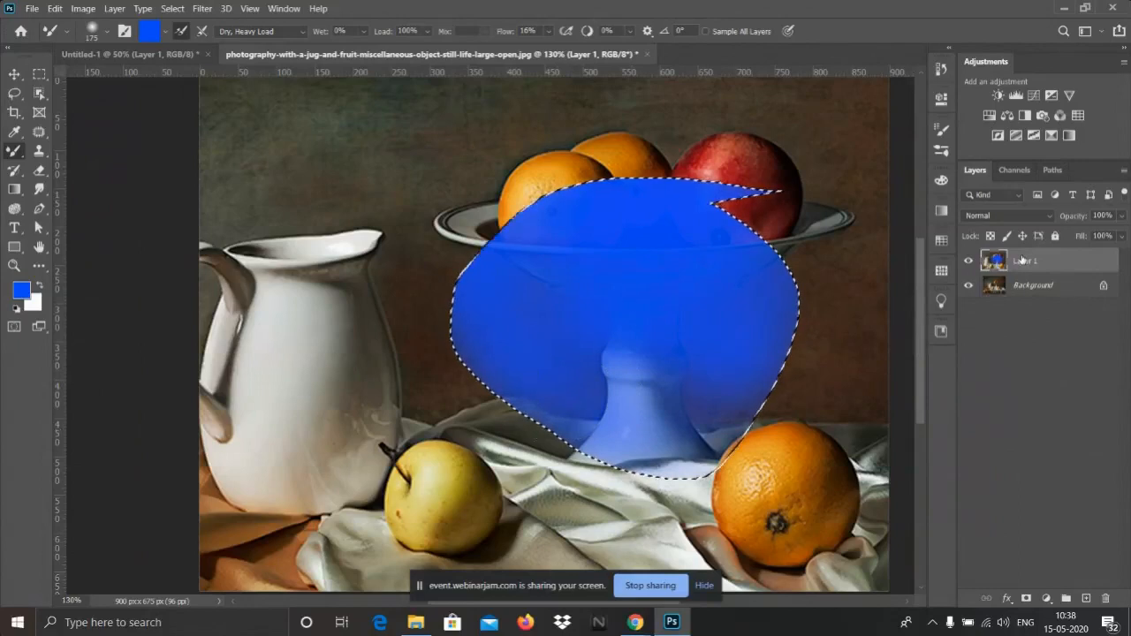
- Undo the blue brush strokes on Layer 1 and clear the selection
key("ctrl+d")
key("ctrl+z")
key("ctrl+z")
key("ctrl+z")
key("ctrl+z")
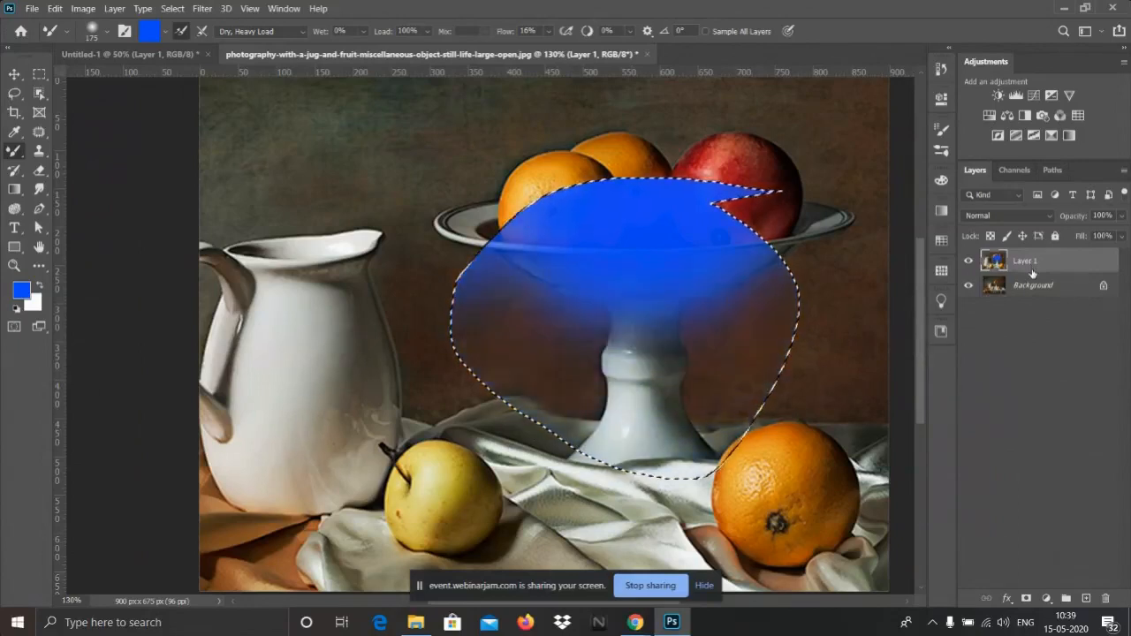
key("ctrl+z")
scroll(656, 230, "down", 3)
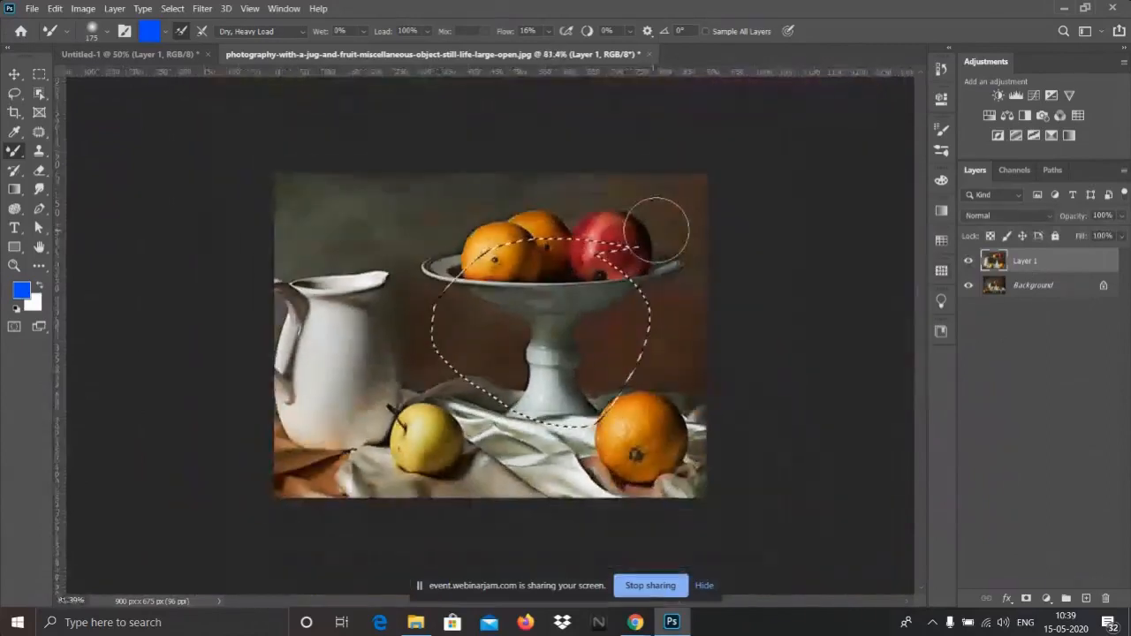
key("ctrl+d")
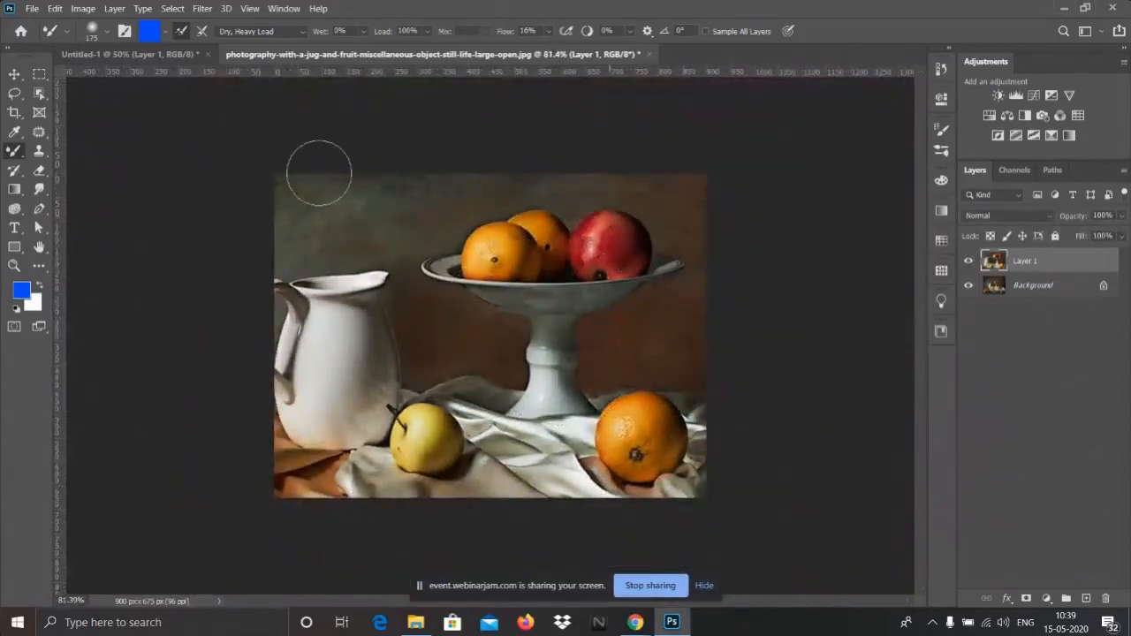
- Draw a closed Polygonal Lasso selection around the fruit bowl and its stem, and deselect it
left_click(15, 94)
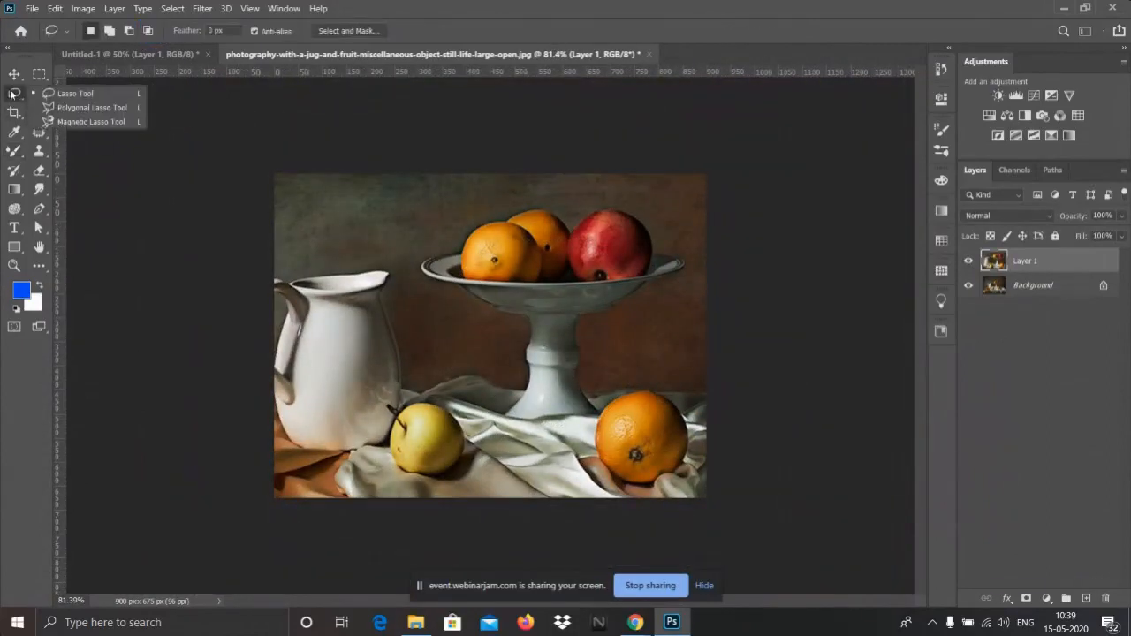
left_click(64, 107)
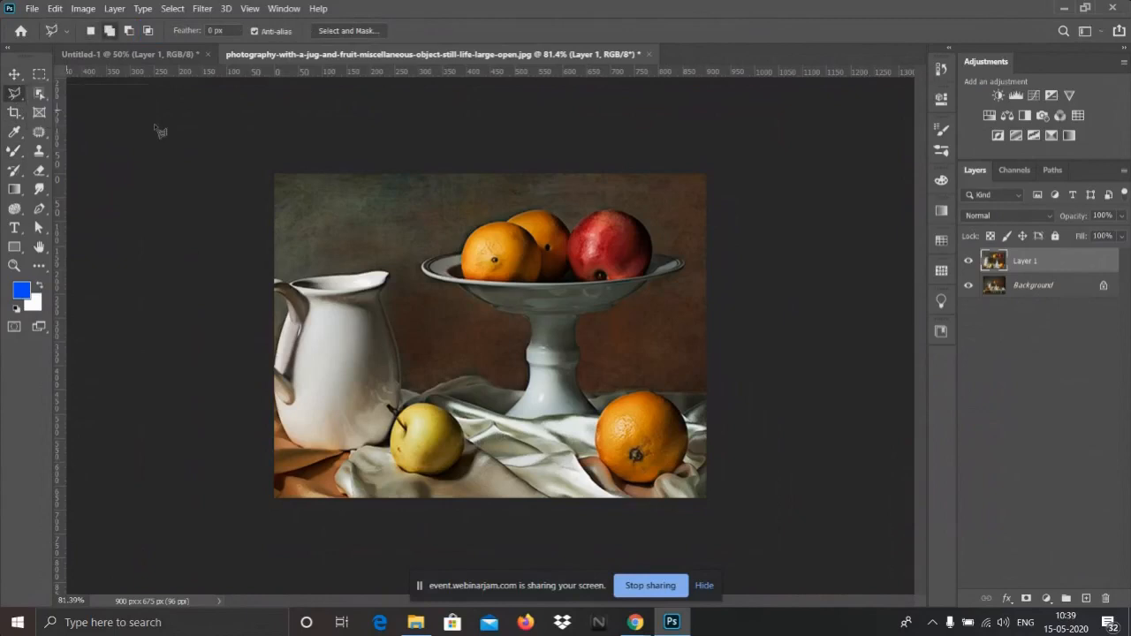
left_click(471, 329)
left_click(402, 264)
left_click(396, 211)
left_click(475, 211)
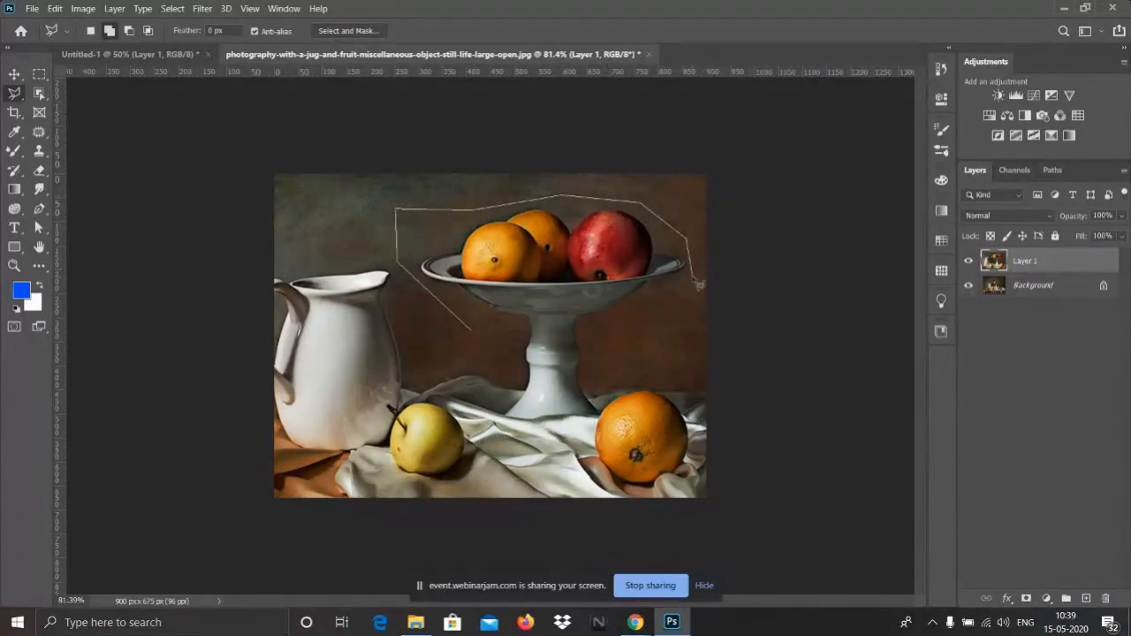
left_click(579, 344)
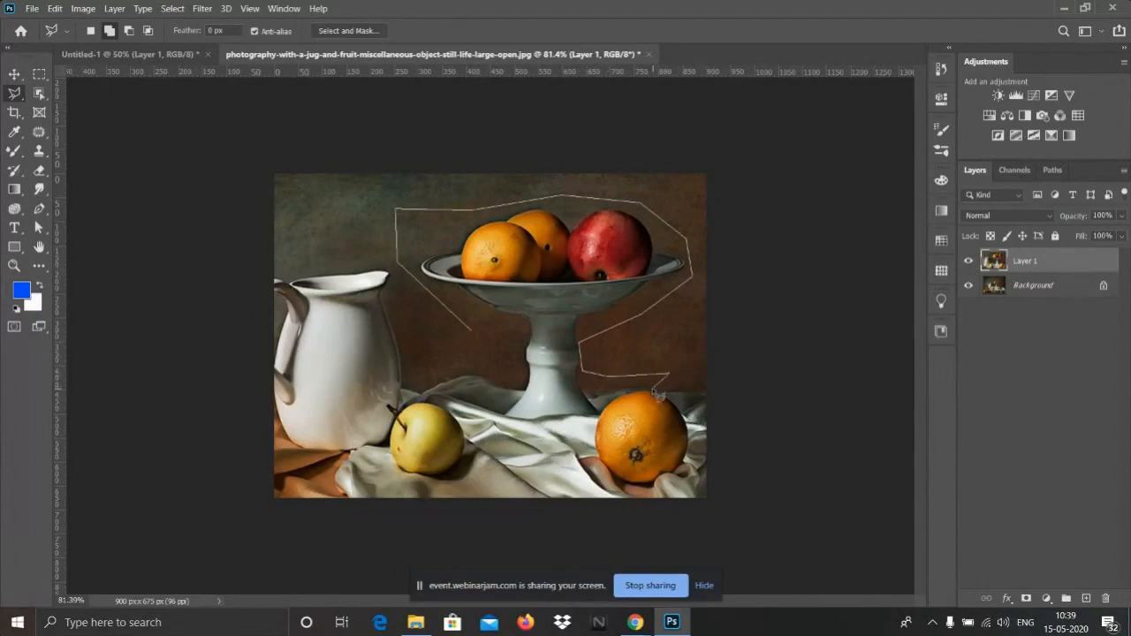
left_click(528, 389)
left_click(468, 375)
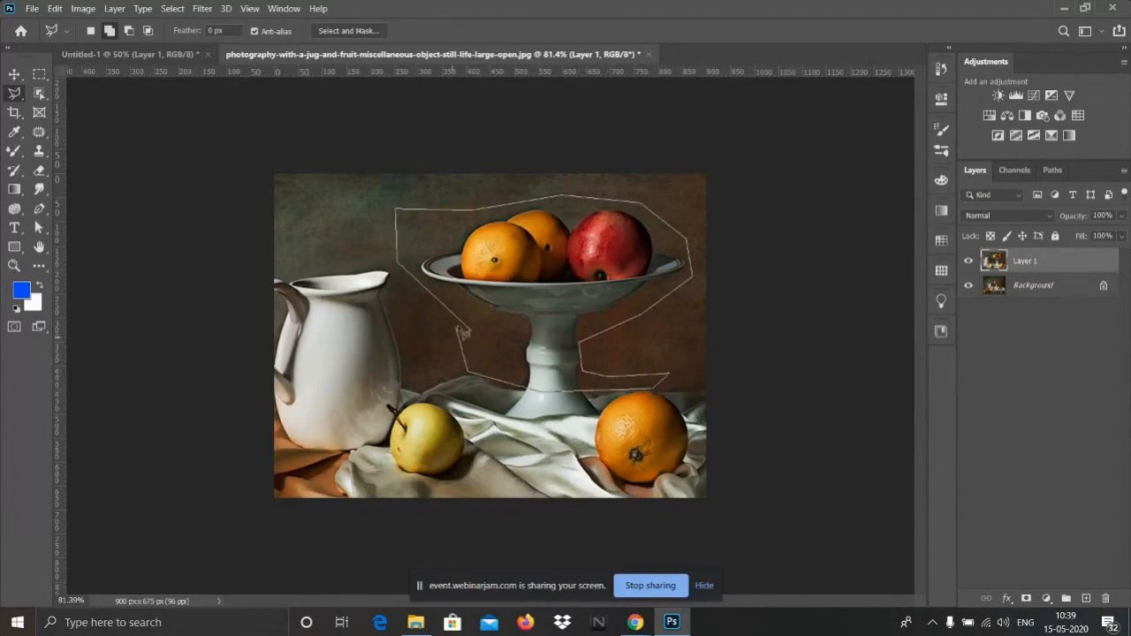
left_click(474, 337)
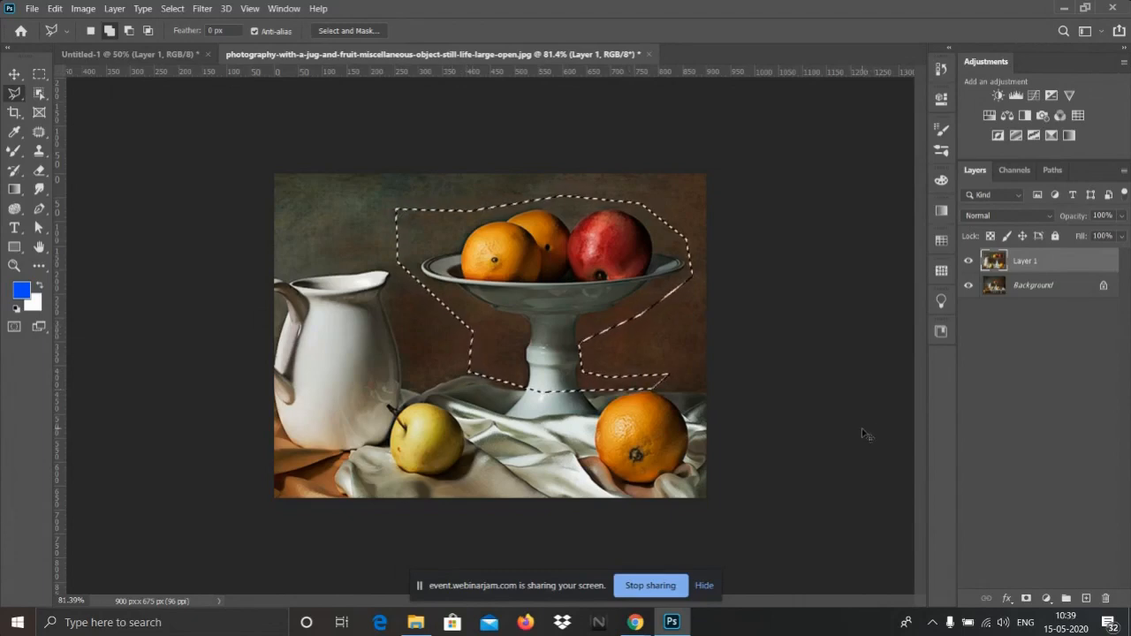
key("ctrl+d")
- Trace the fruit in the bowl with the Magnetic Lasso, close the selection and deselect it
right_click(13, 93)
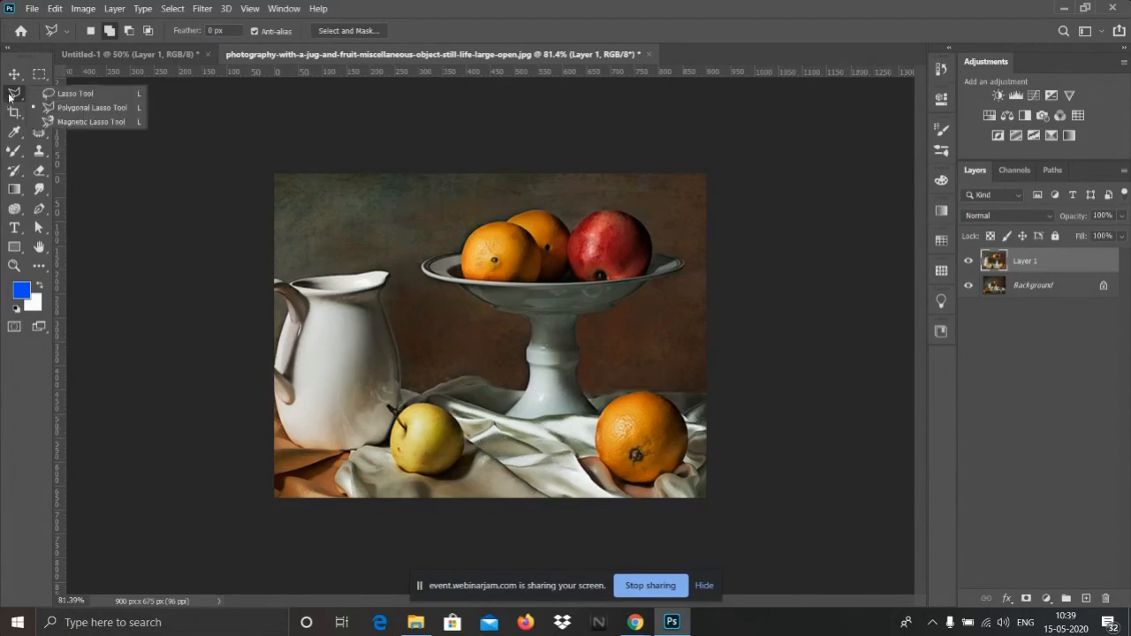
left_click(74, 122)
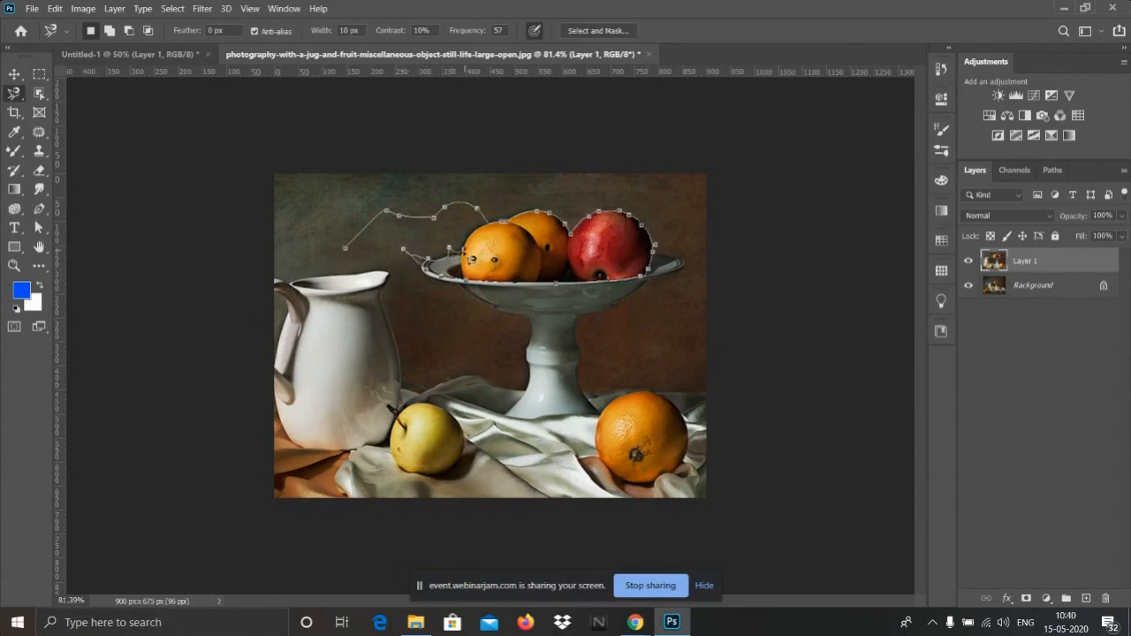
double_click(475, 272)
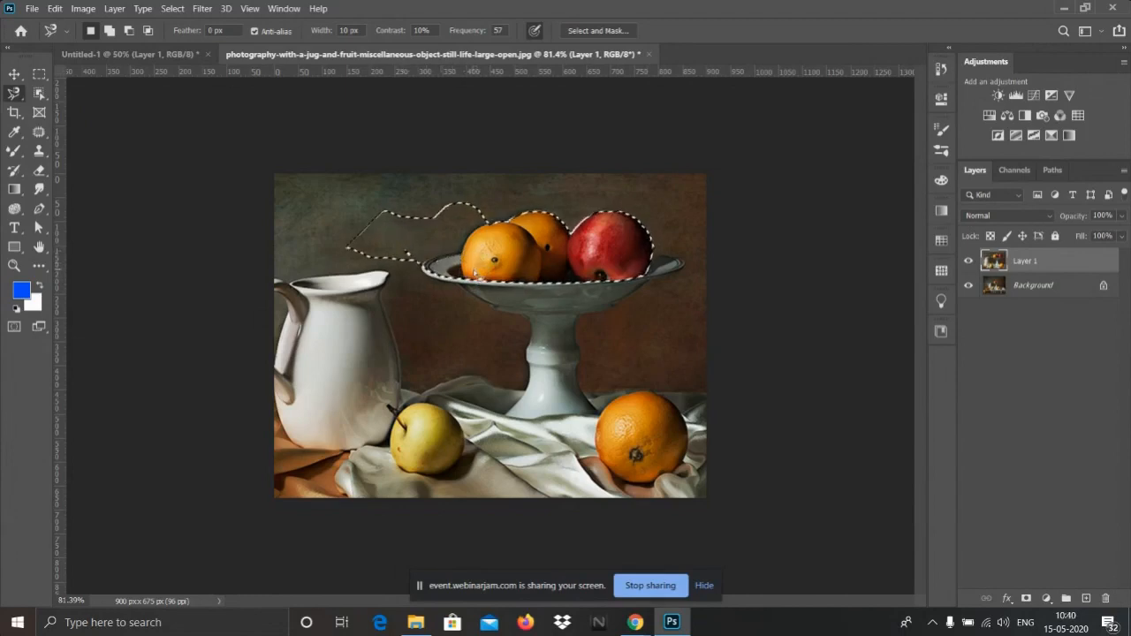
key("ctrl+d")
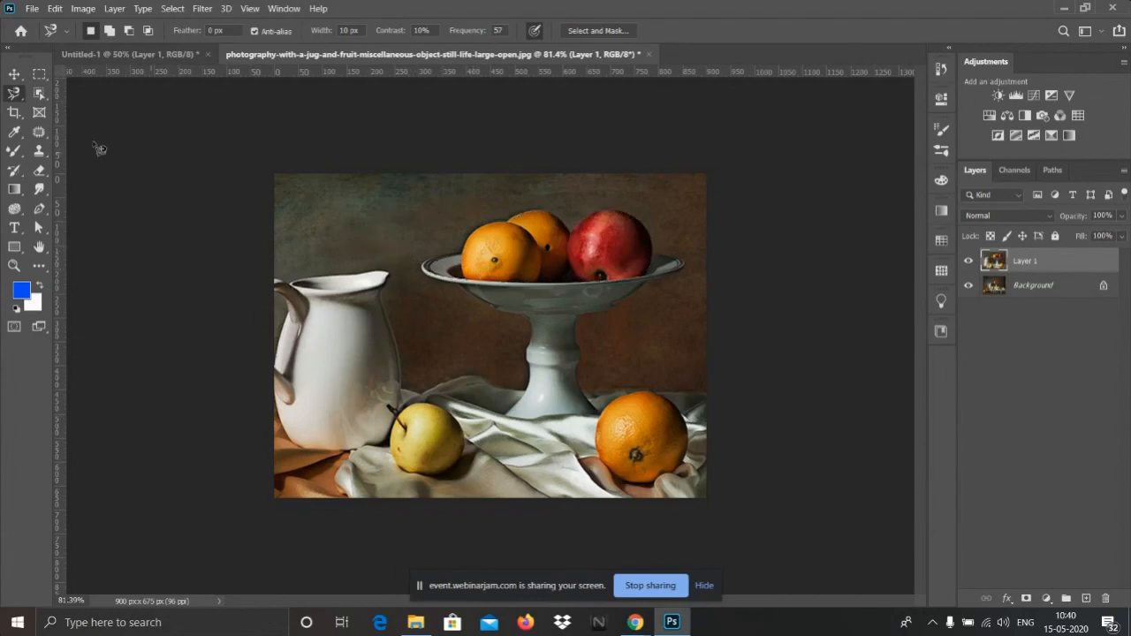
- Select the white jug with the Object Selection tool by framing the whole jug in a rectangle, and deselect it
left_click(38, 95)
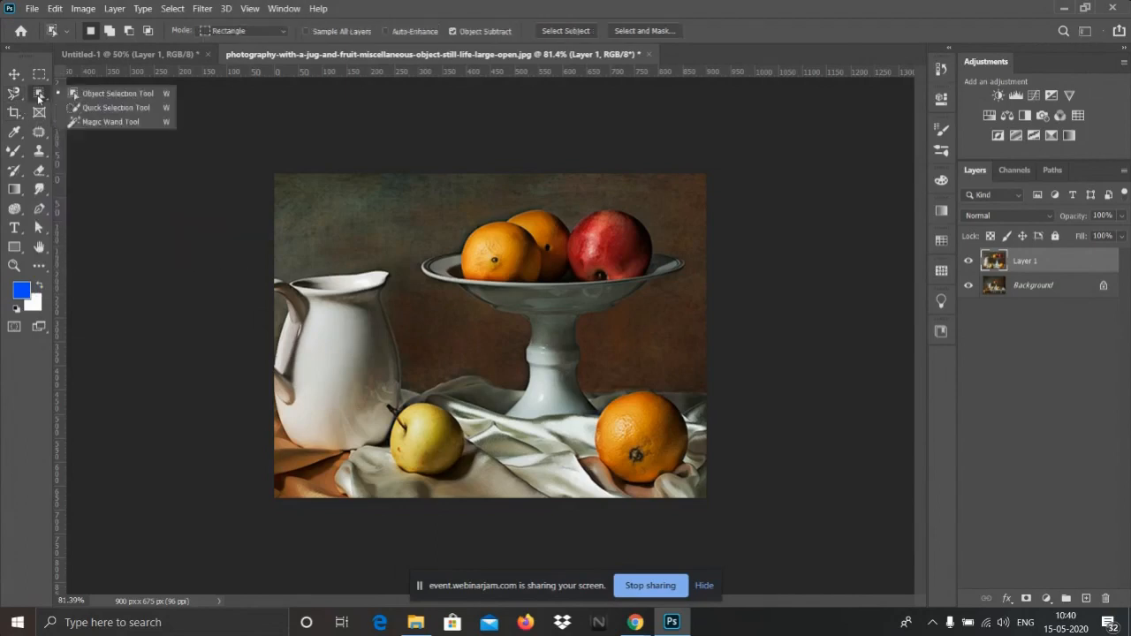
left_click(102, 95)
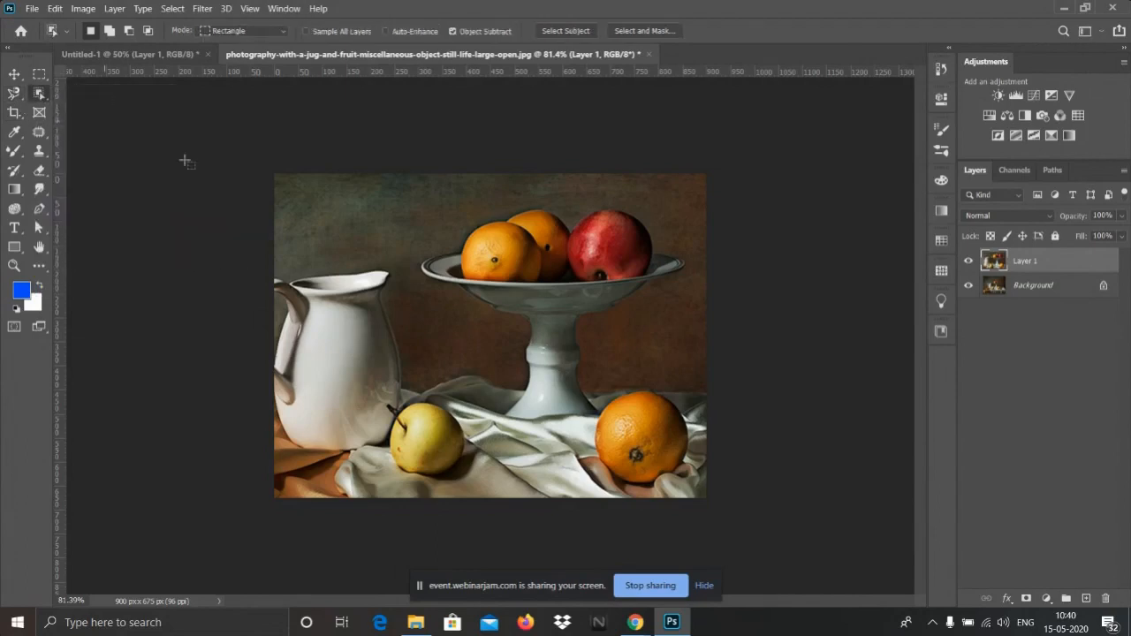
left_click_drag(334, 302, 545, 439)
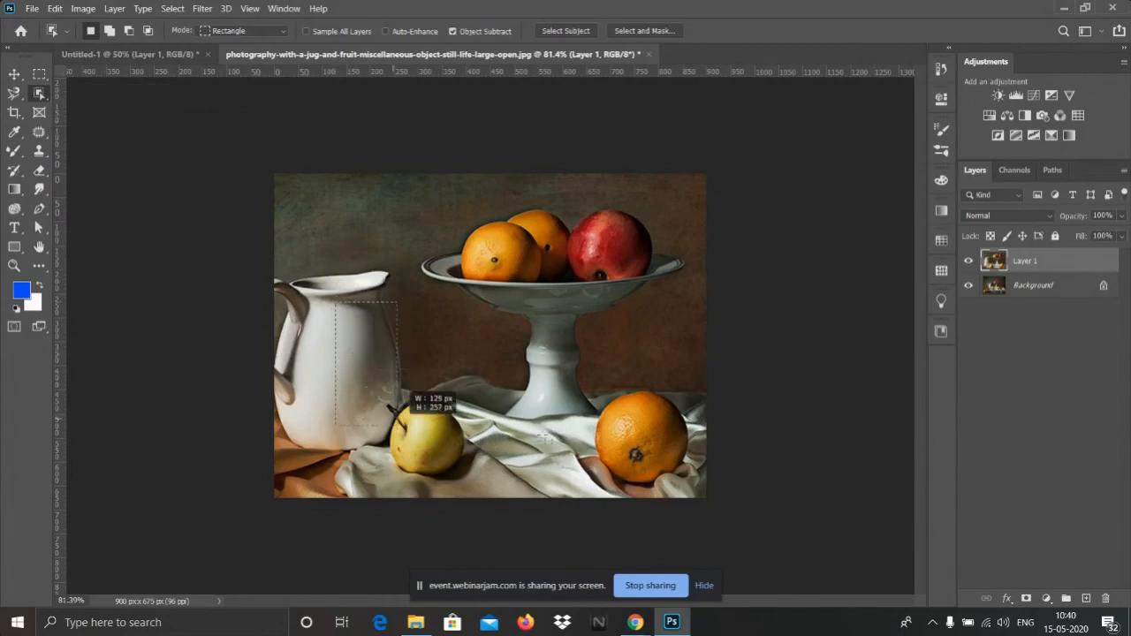
left_click_drag(399, 425, 398, 425)
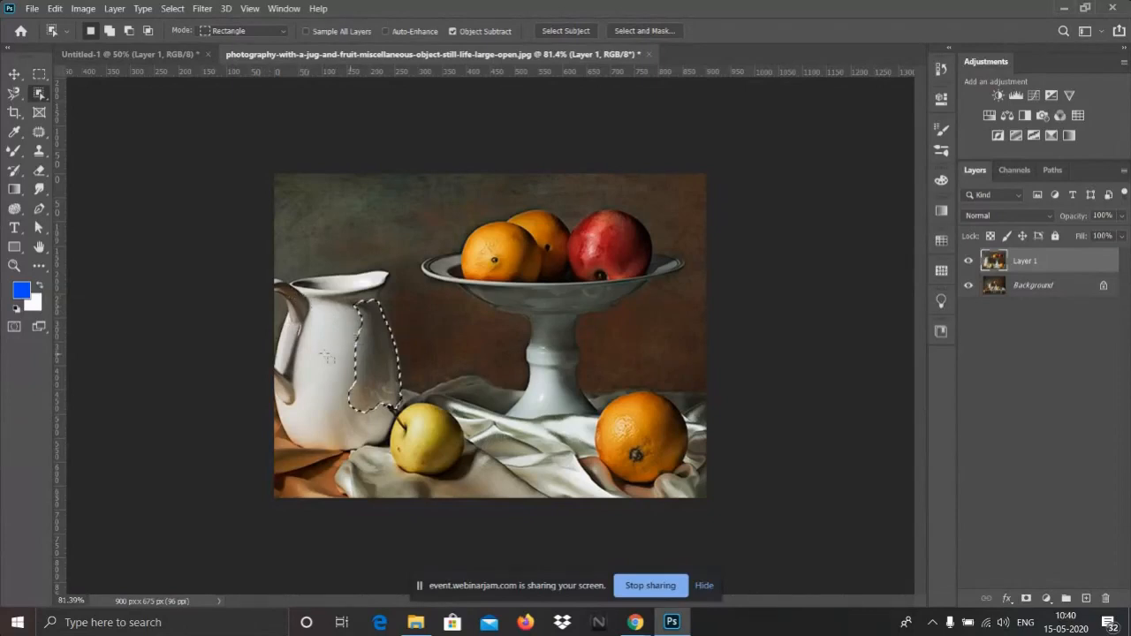
left_click_drag(267, 265, 414, 468)
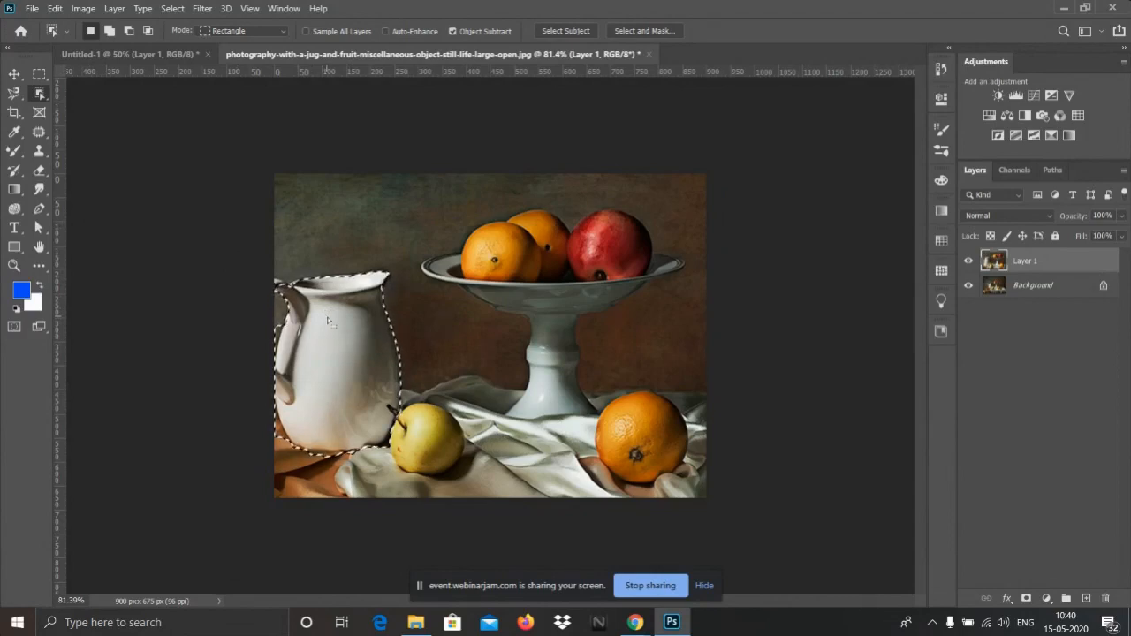
left_click(159, 181)
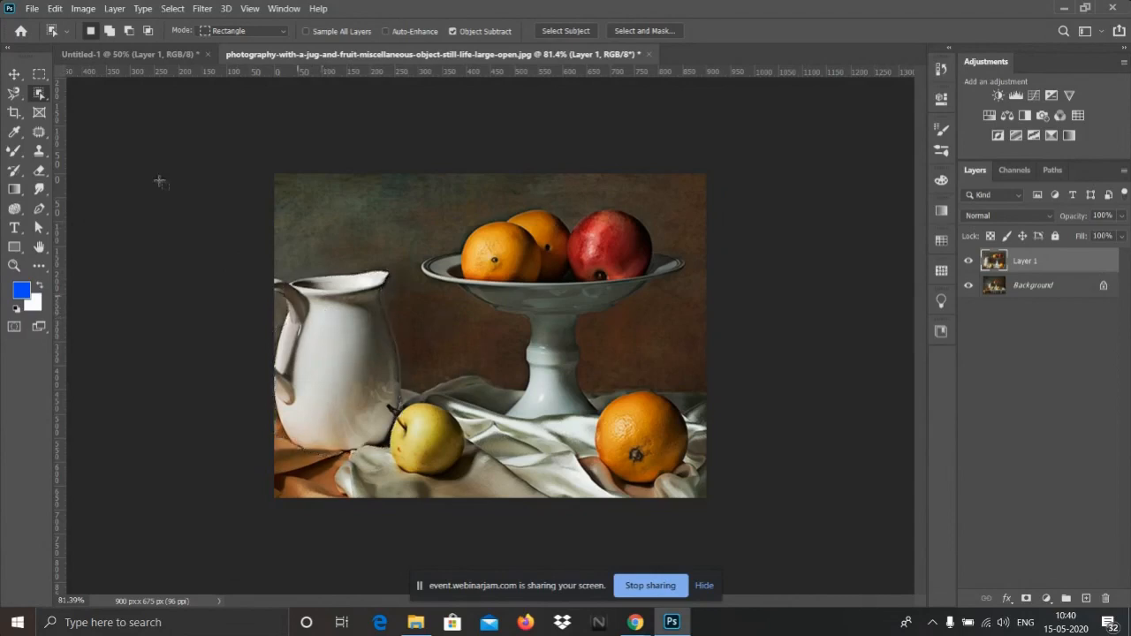
- Activate the Quick Selection tool and open the image shutterstock_382198903 from the intro folder
left_click(39, 95)
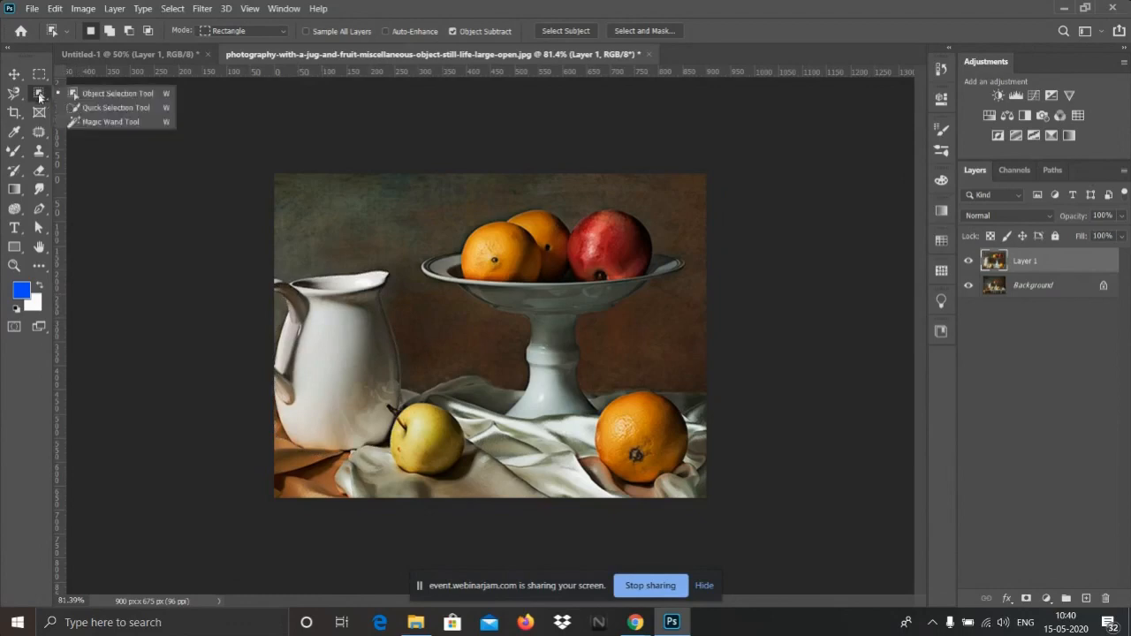
left_click(84, 108)
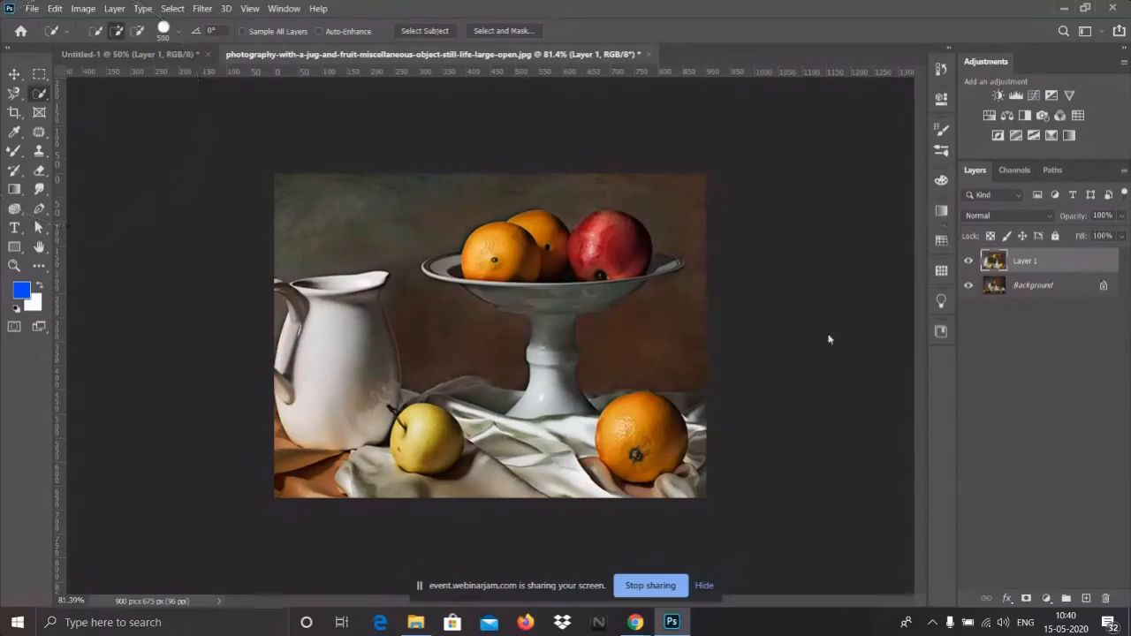
left_click(32, 9)
left_click(66, 36)
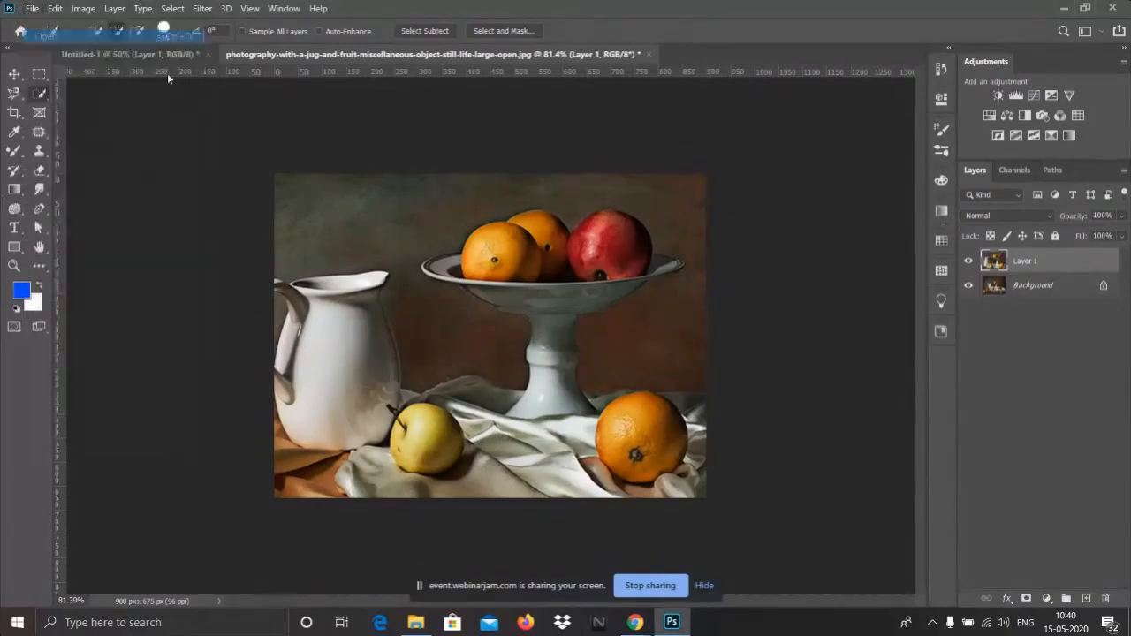
left_click(408, 252)
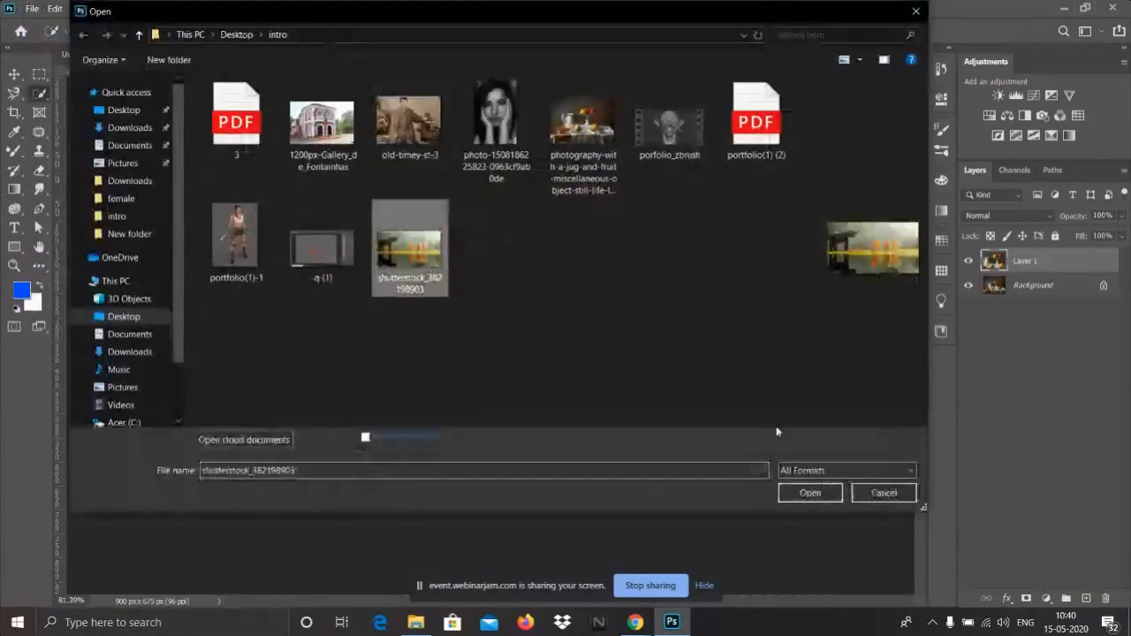
left_click(800, 492)
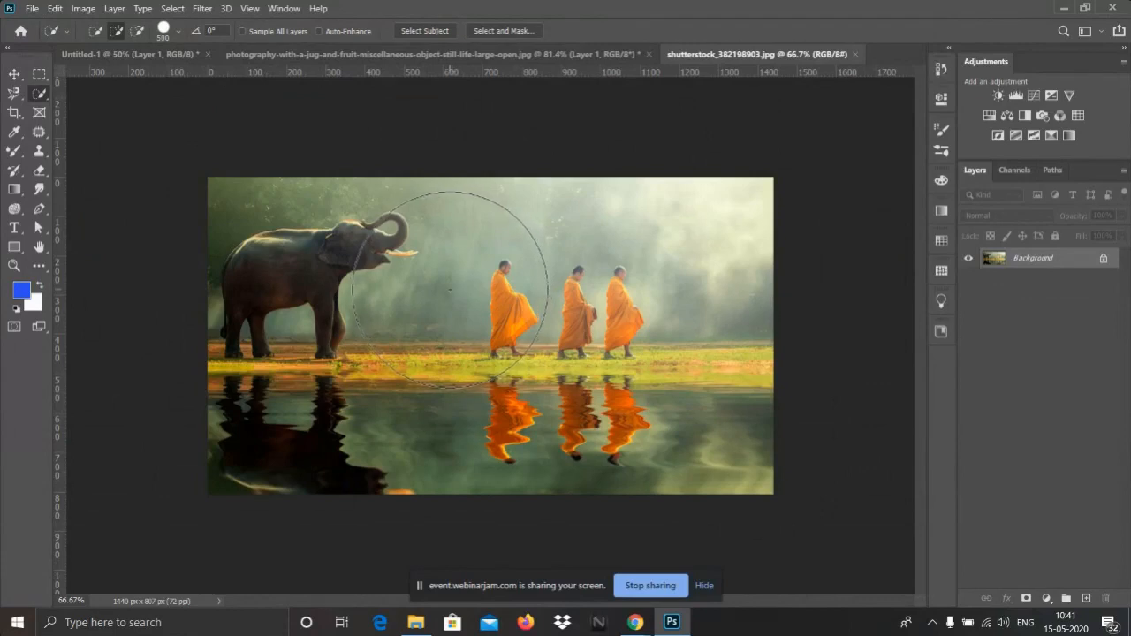
- Reduce the Quick Selection brush size to 45 and select the elephant by brushing over its body
key("bracketleft")
key("bracketleft")
key("bracketleft")
key("bracketleft")
key("bracketleft")
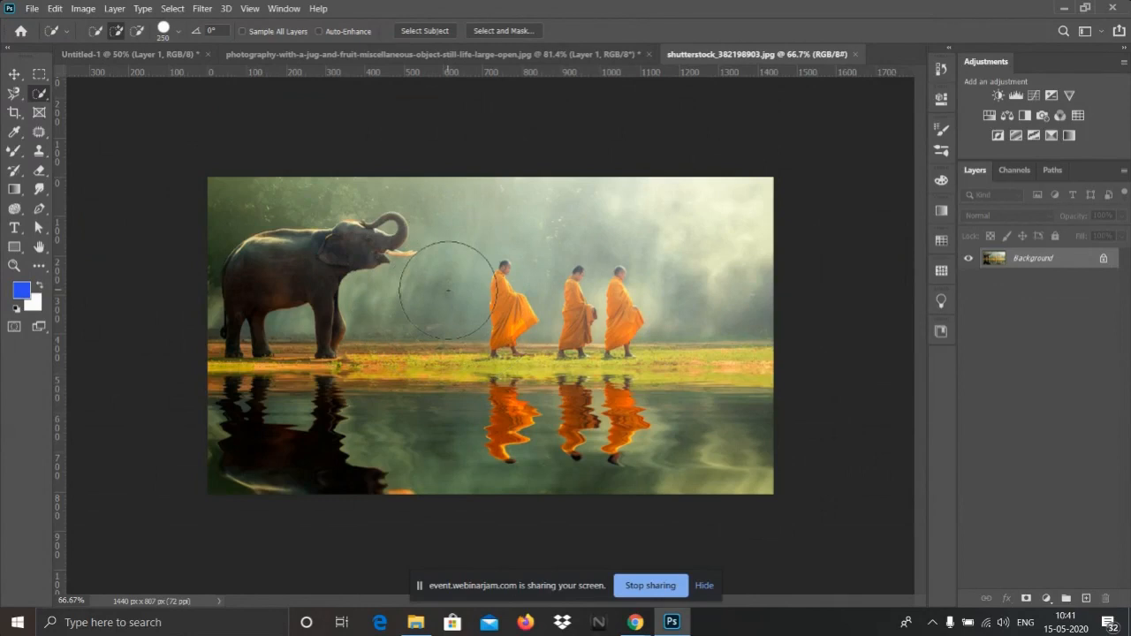
key("bracketleft")
key("bracketleft")
key("bracketleft")
key("bracketleft")
key("bracketleft")
key("bracketleft")
key("bracketleft")
key("bracketleft")
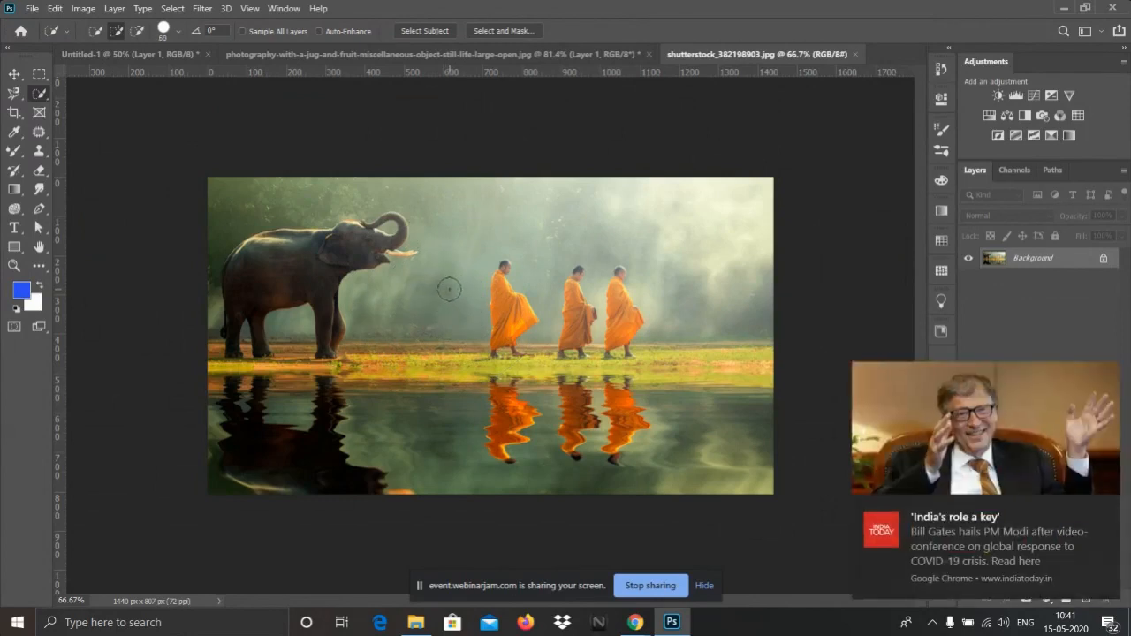
scroll(248, 207, "up", 5)
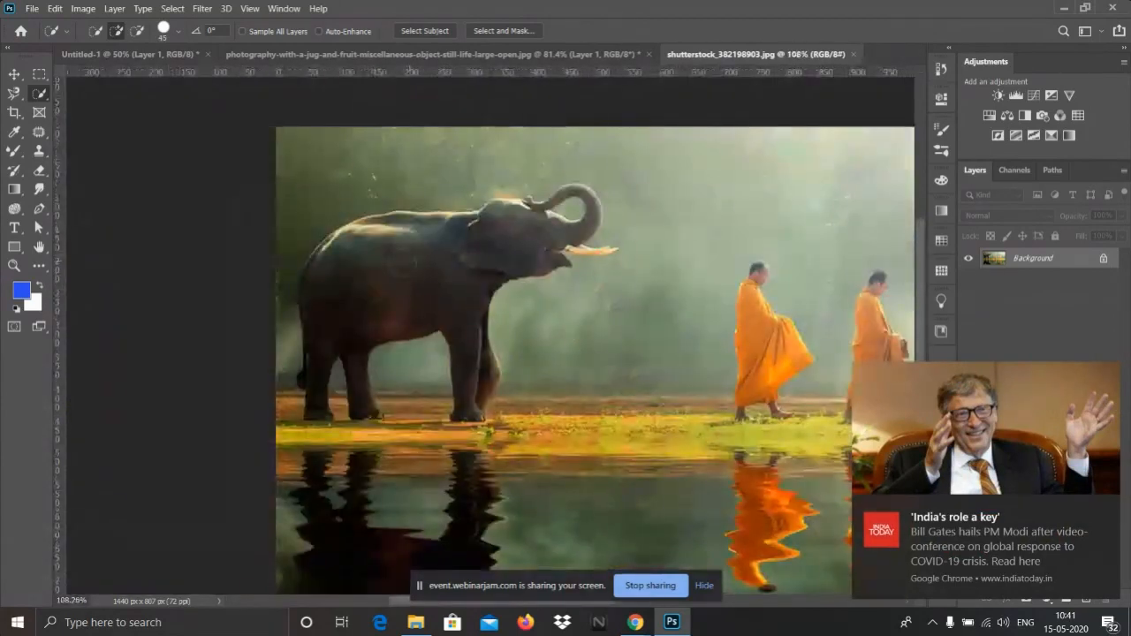
mouse_move(391, 252)
left_mouse_down()
mouse_move(356, 262)
mouse_move(426, 279)
left_mouse_up()
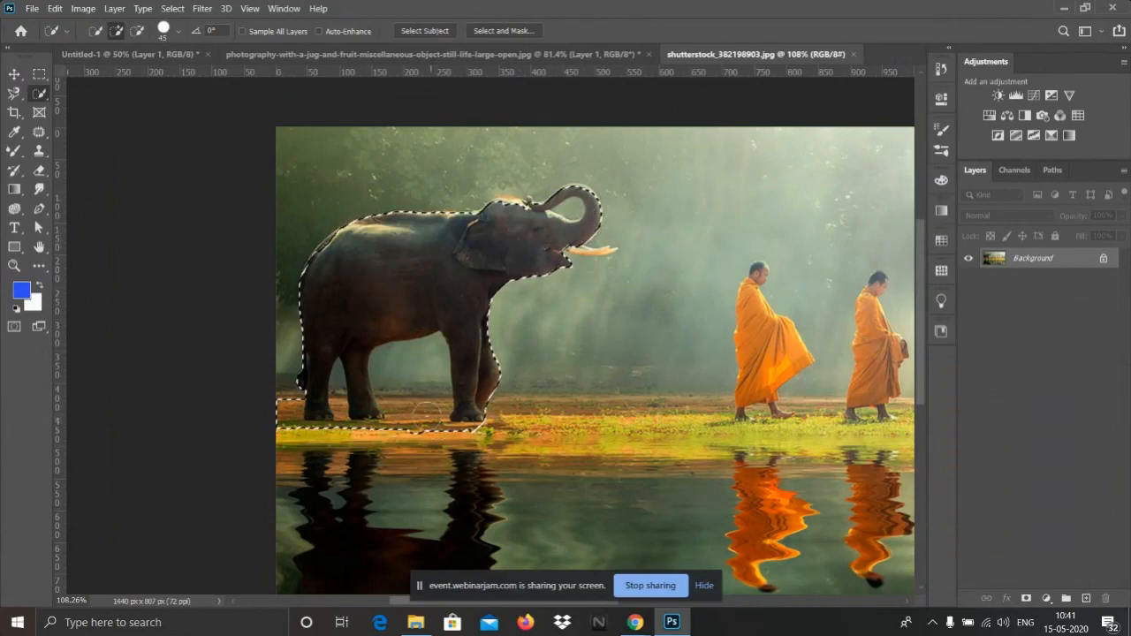
- Subtract the ground around the elephant's feet and the background under its belly from the selection
scroll(393, 413, "up", 2)
scroll(401, 414, "up", 2)
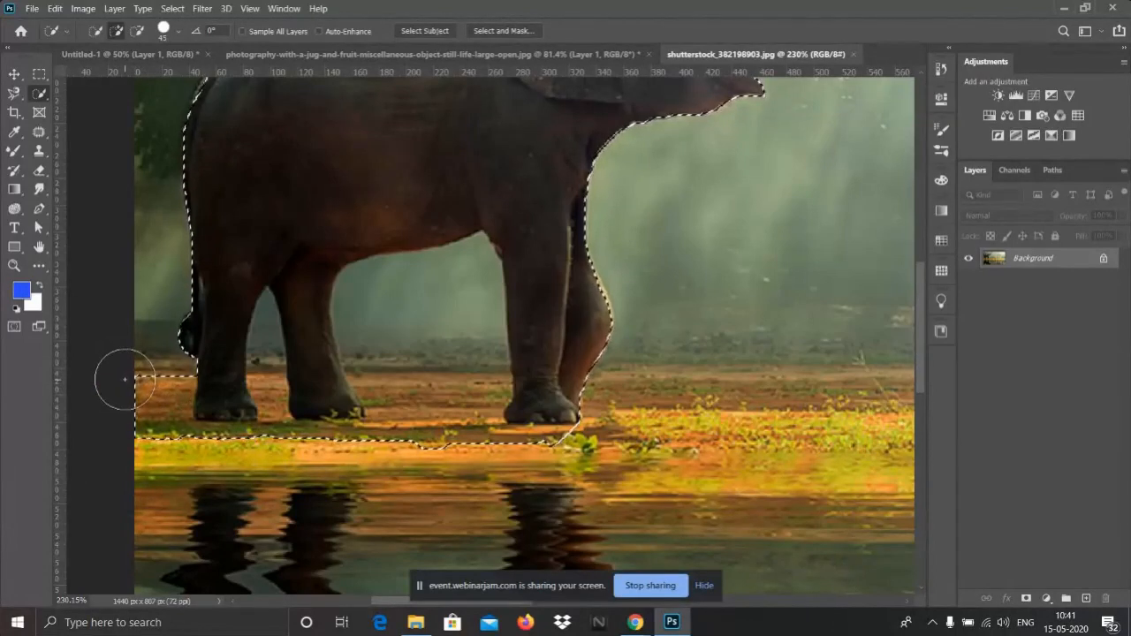
left_click_drag(129, 385, 147, 400)
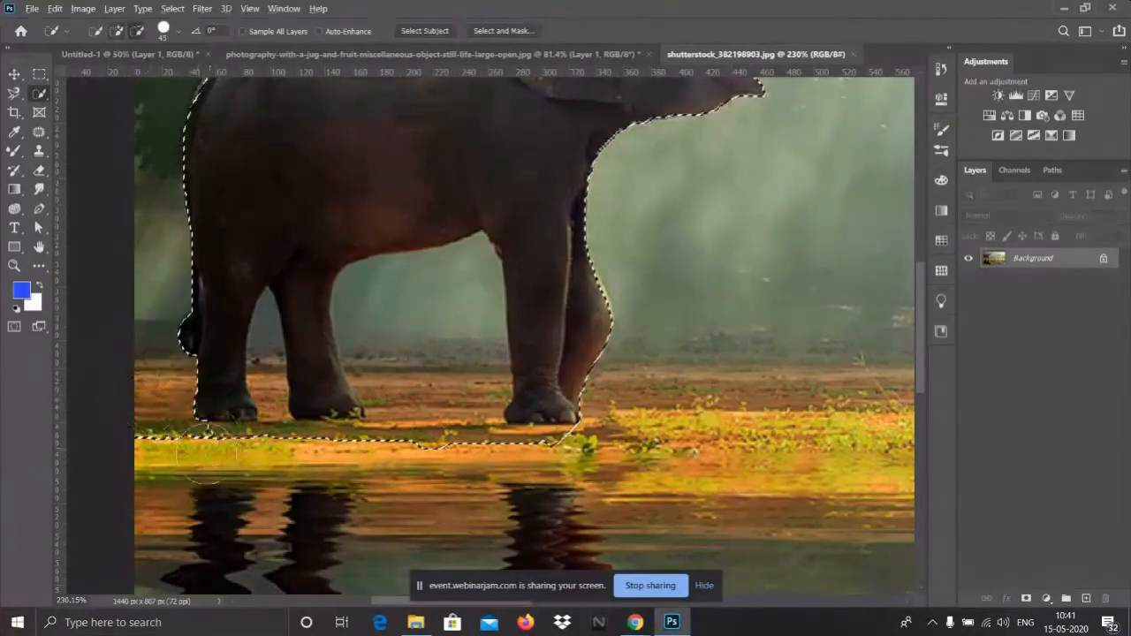
left_click_drag(212, 485, 229, 456)
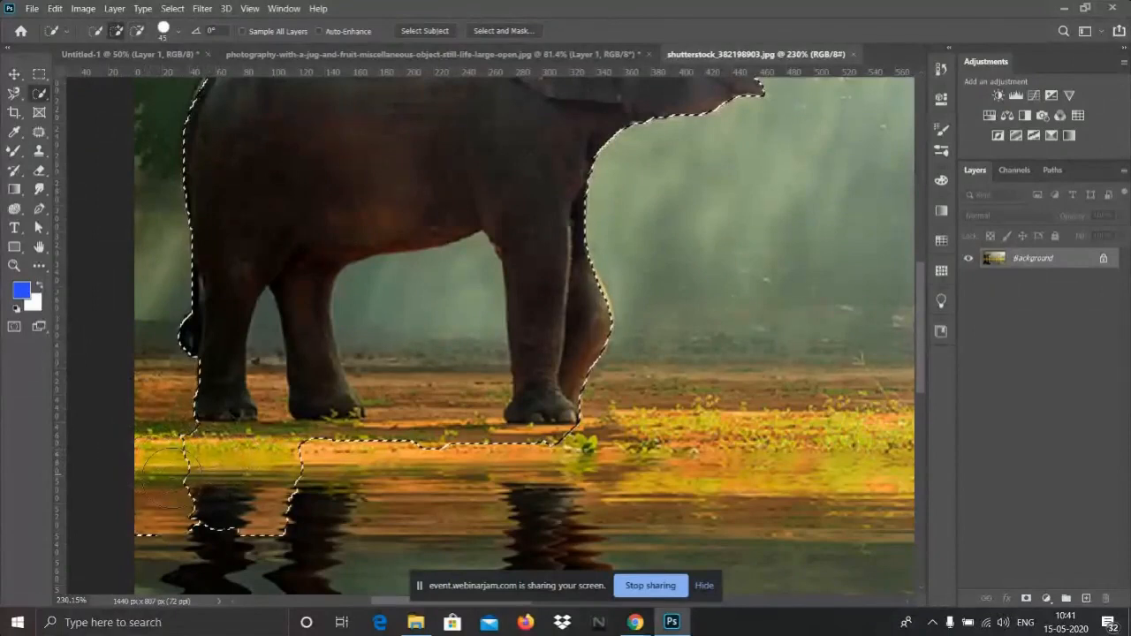
mouse_move(166, 473)
left_mouse_down()
mouse_move(144, 495)
mouse_move(218, 536)
mouse_move(254, 521)
left_mouse_up()
mouse_move(182, 470)
left_mouse_down()
mouse_move(315, 459)
mouse_move(292, 482)
mouse_move(301, 452)
mouse_move(288, 455)
mouse_move(411, 449)
mouse_move(371, 450)
mouse_move(402, 447)
mouse_move(442, 265)
mouse_move(380, 291)
left_mouse_up()
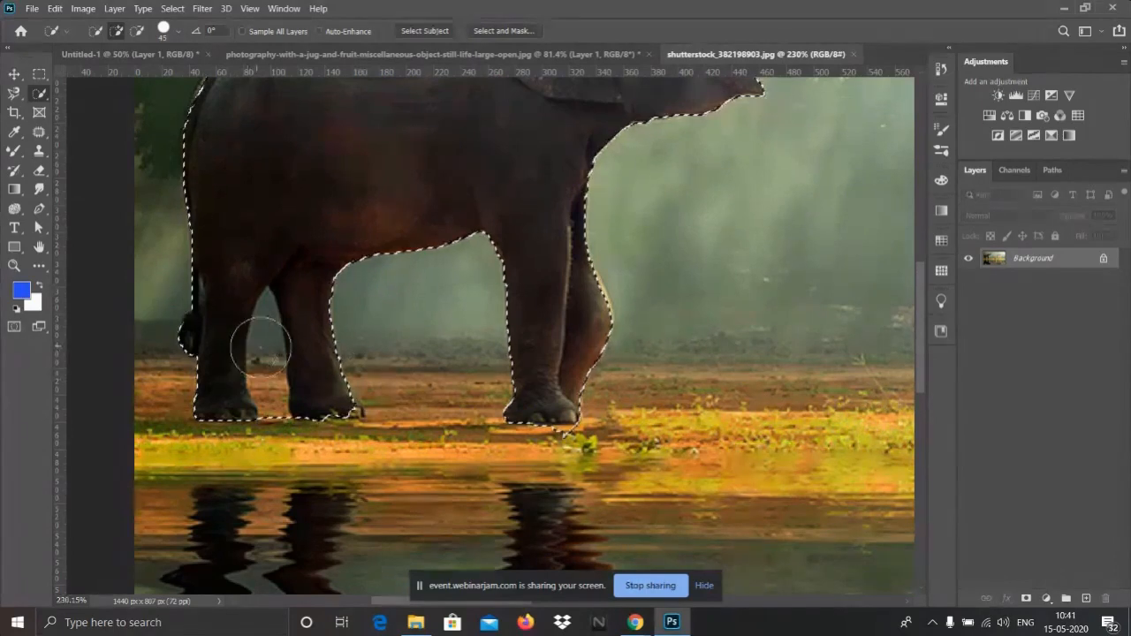
- Reduce the selection brush size to 15 and subtract the gap between the elephant's hind legs
key("bracketleft")
key("bracketleft")
key("bracketleft")
key("bracketleft")
key("bracketleft")
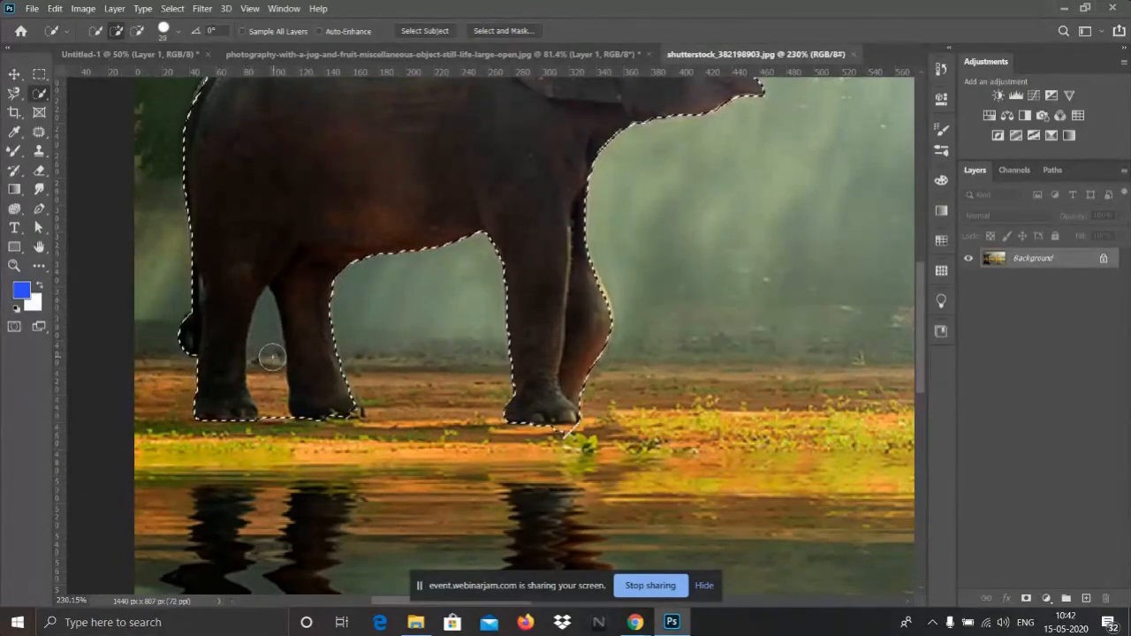
key("bracketright")
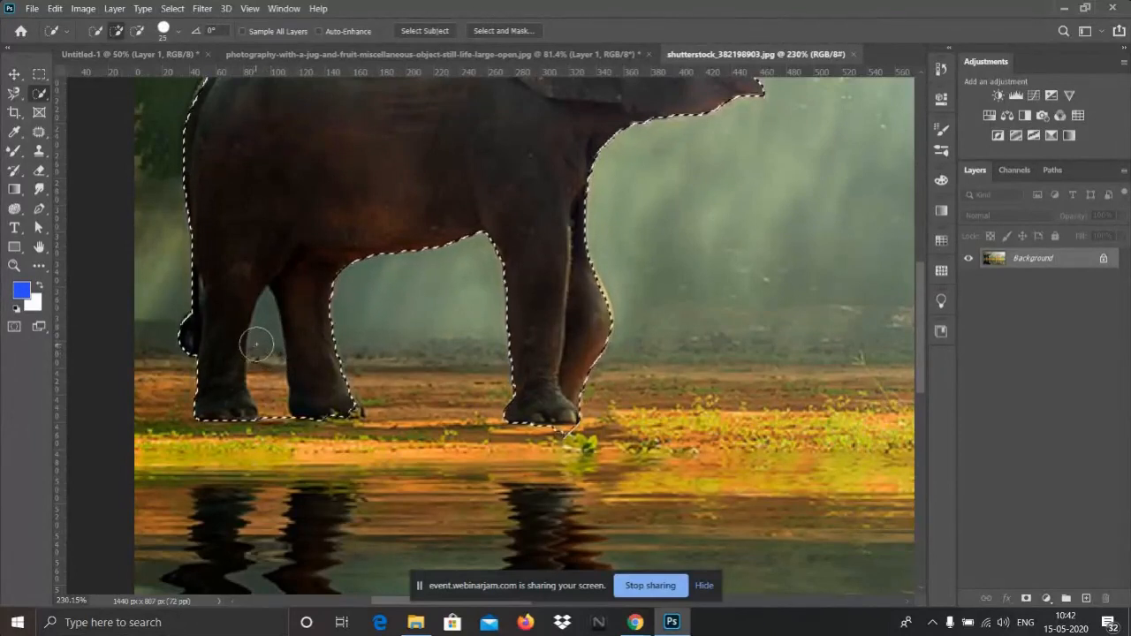
key("bracketleft")
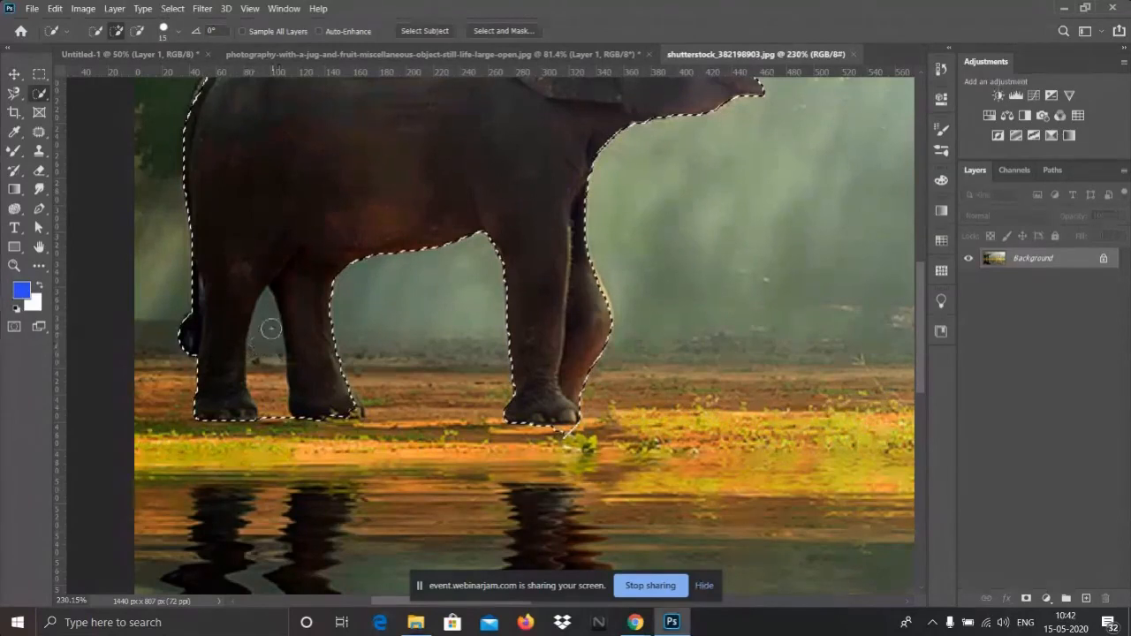
scroll(270, 329, "up", 2)
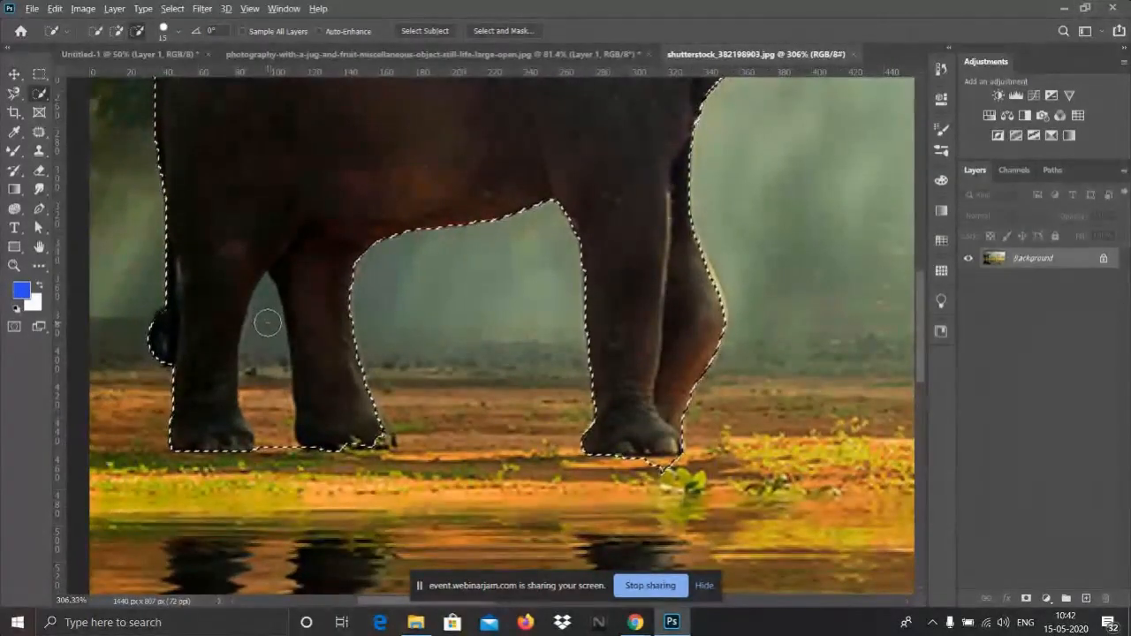
left_click_drag(260, 315, 260, 341)
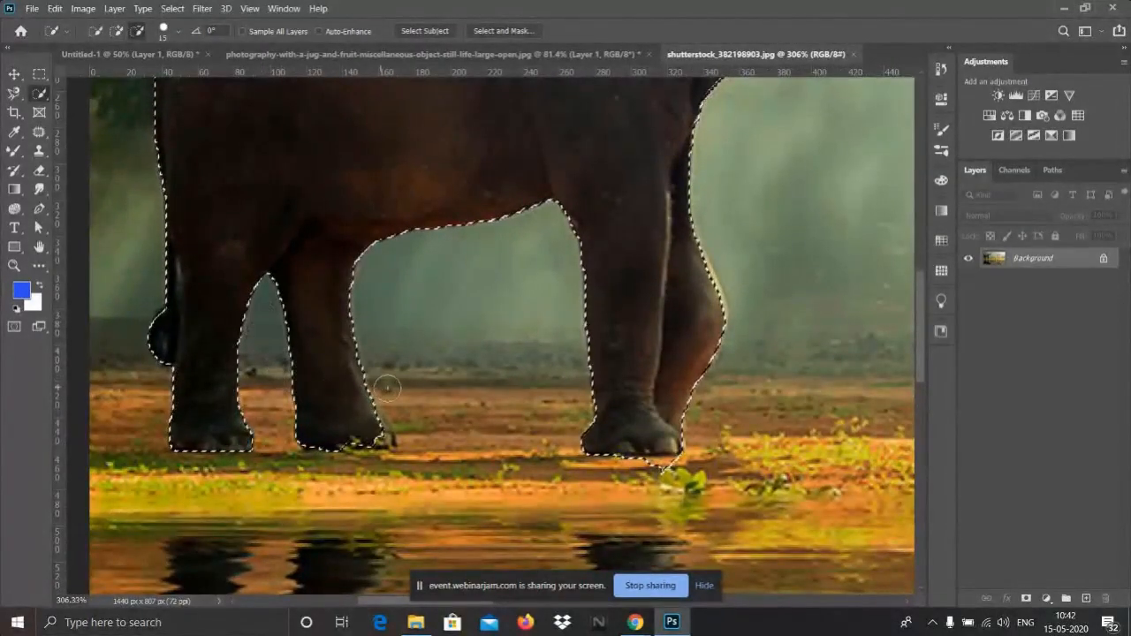
- Subtract the stray patch of ground below the elephant's front foot from the selection and check the outline
scroll(387, 387, "down", 3)
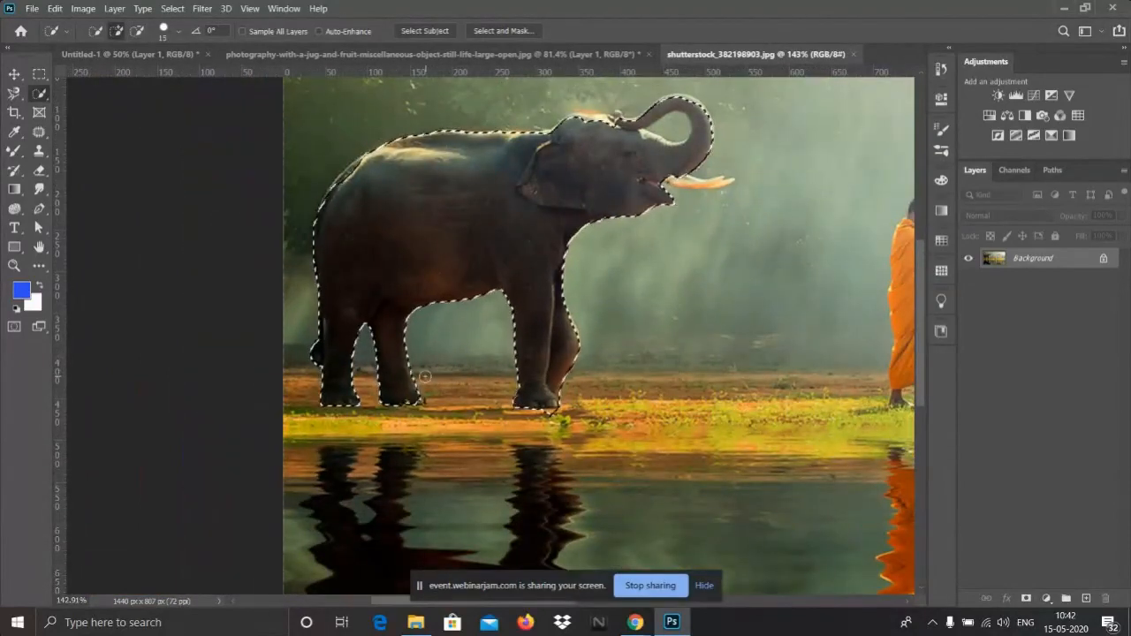
scroll(372, 295, "up", 2)
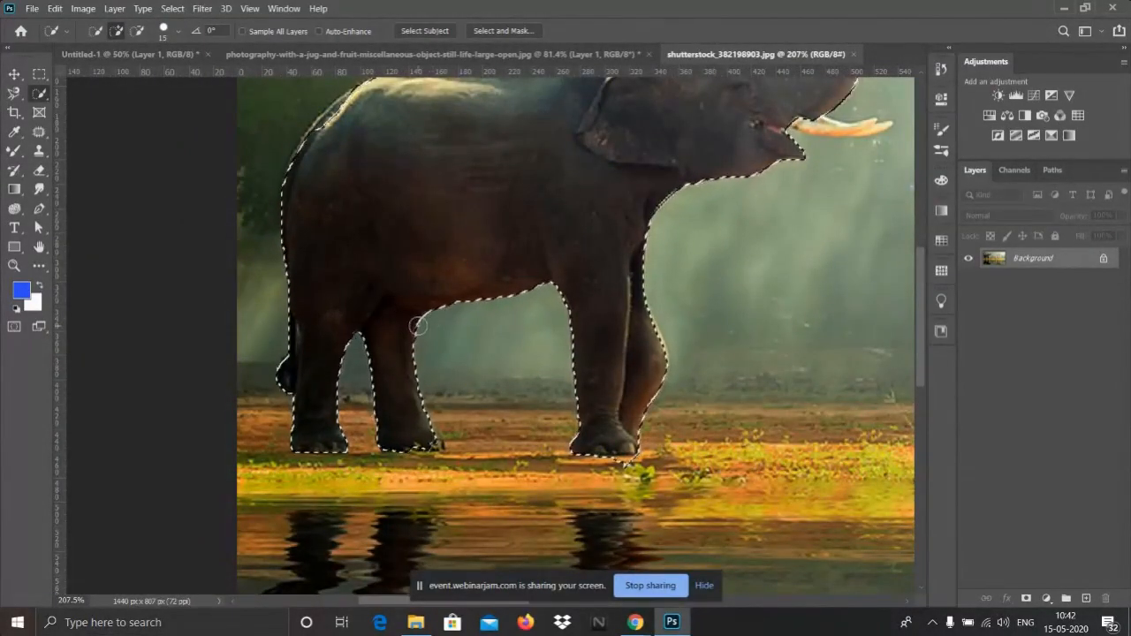
scroll(433, 349, "down", 2)
scroll(441, 359, "down", 2)
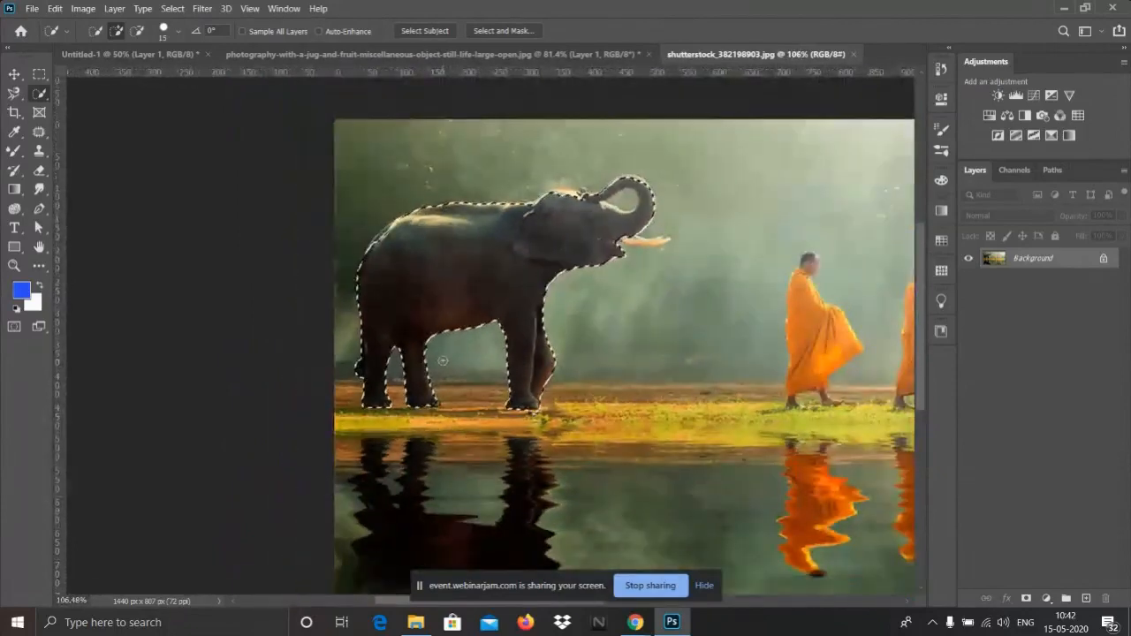
scroll(443, 359, "up", 4)
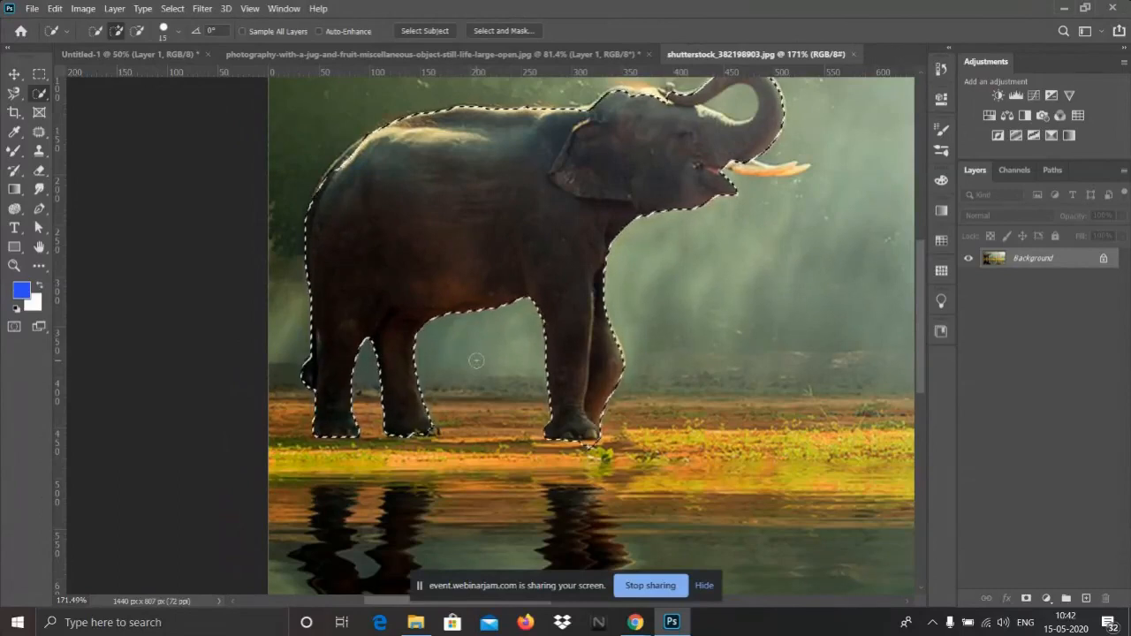
scroll(478, 359, "up", 1)
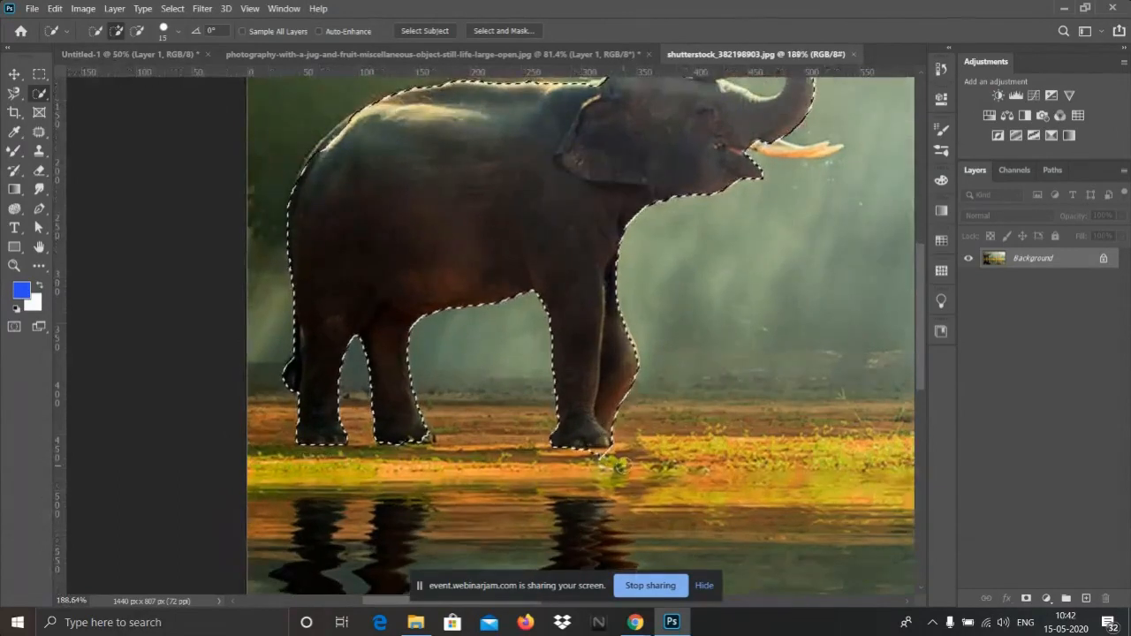
key("alt")
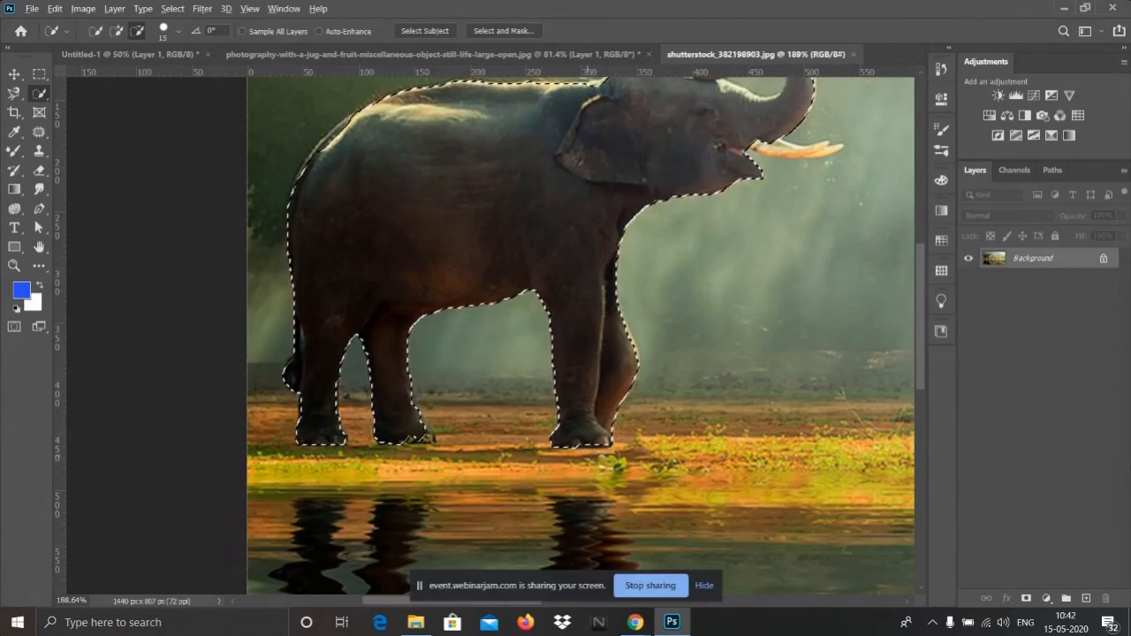
scroll(403, 382, "down", 2)
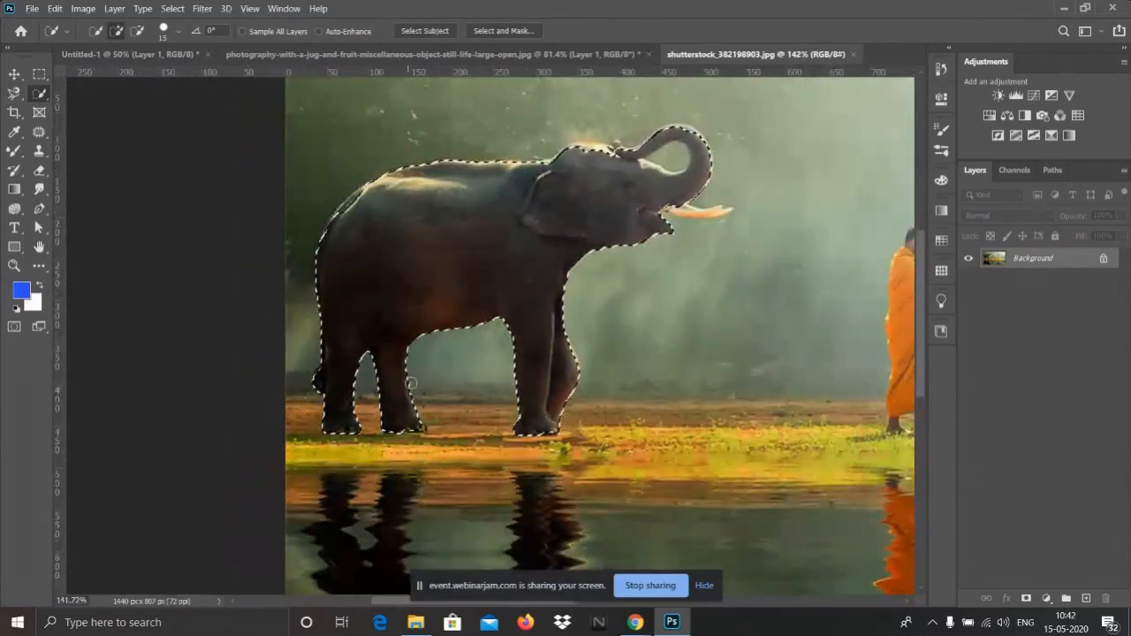
scroll(519, 245, "up", 3)
scroll(518, 245, "down", 1)
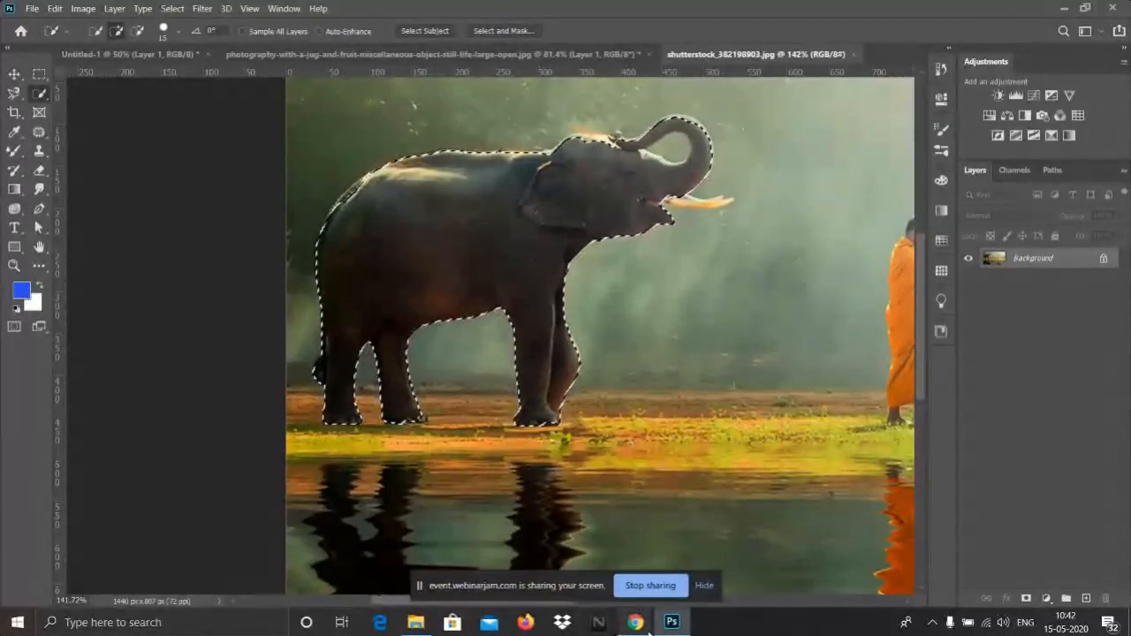
- Activate the Magic Wand tool with the elephant selection kept, ready to sample the three monks in the photo
mouse_move(643, 631)
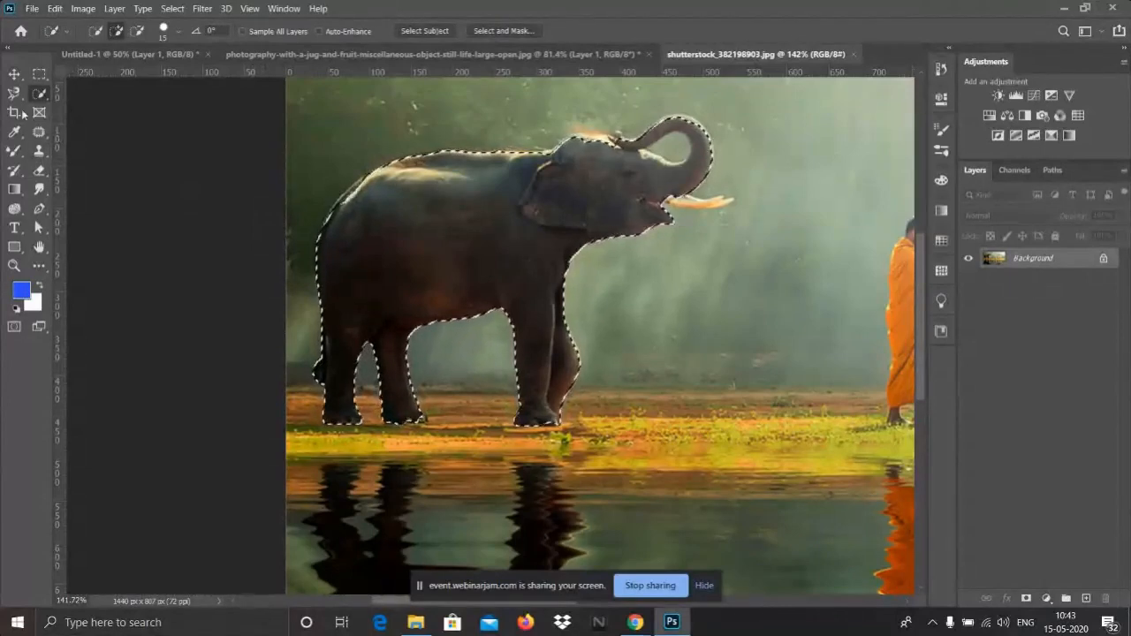
right_click(41, 94)
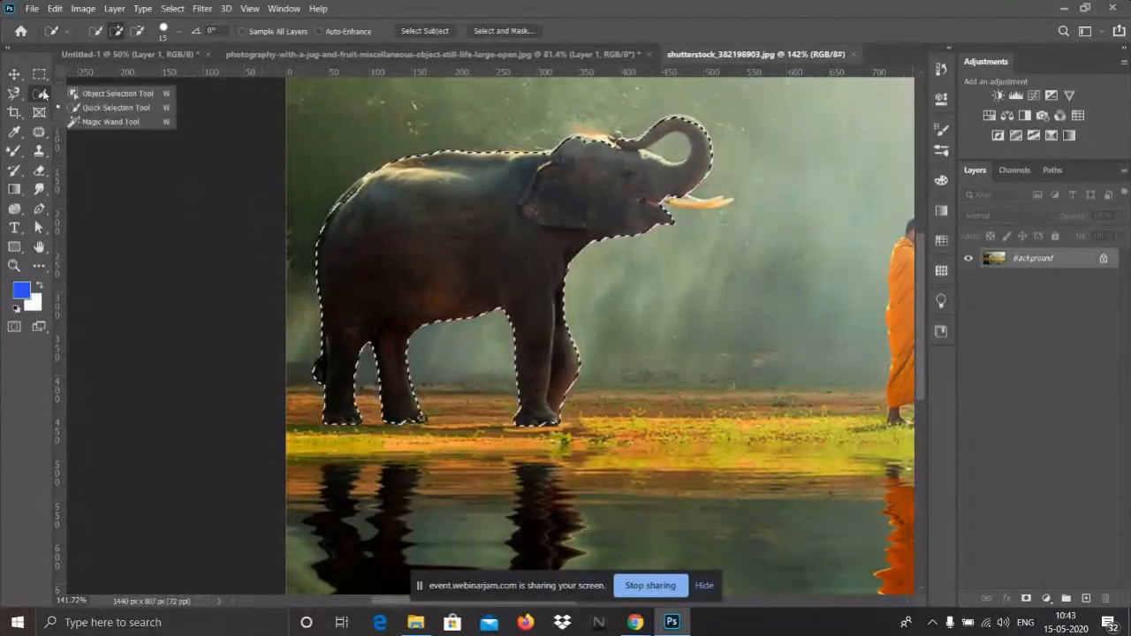
left_click(84, 123)
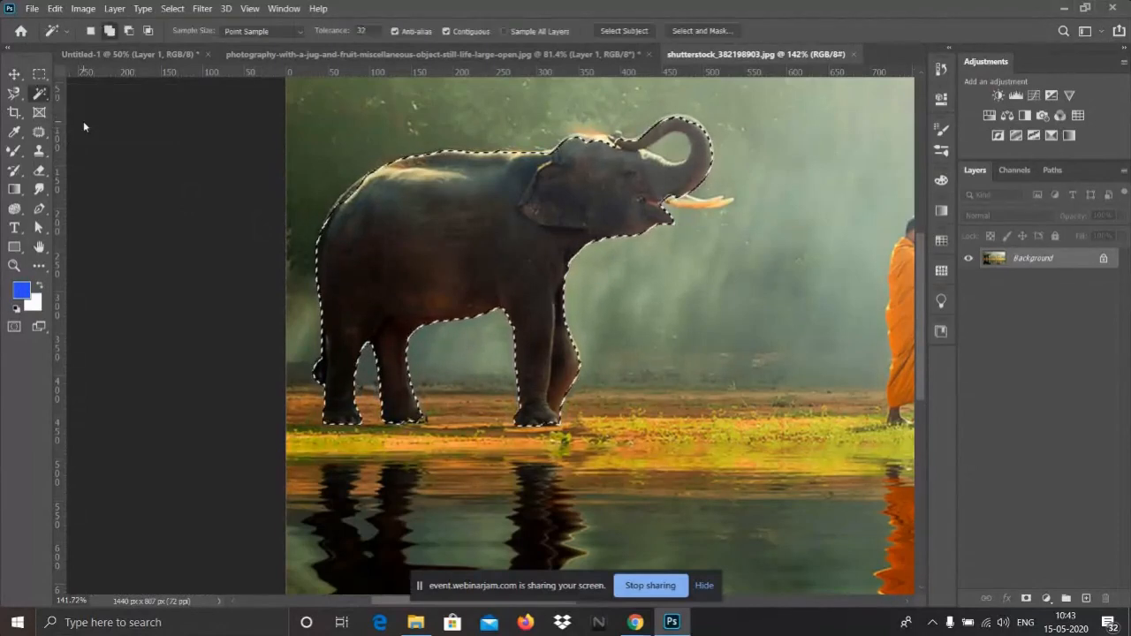
scroll(482, 317, "down", 3)
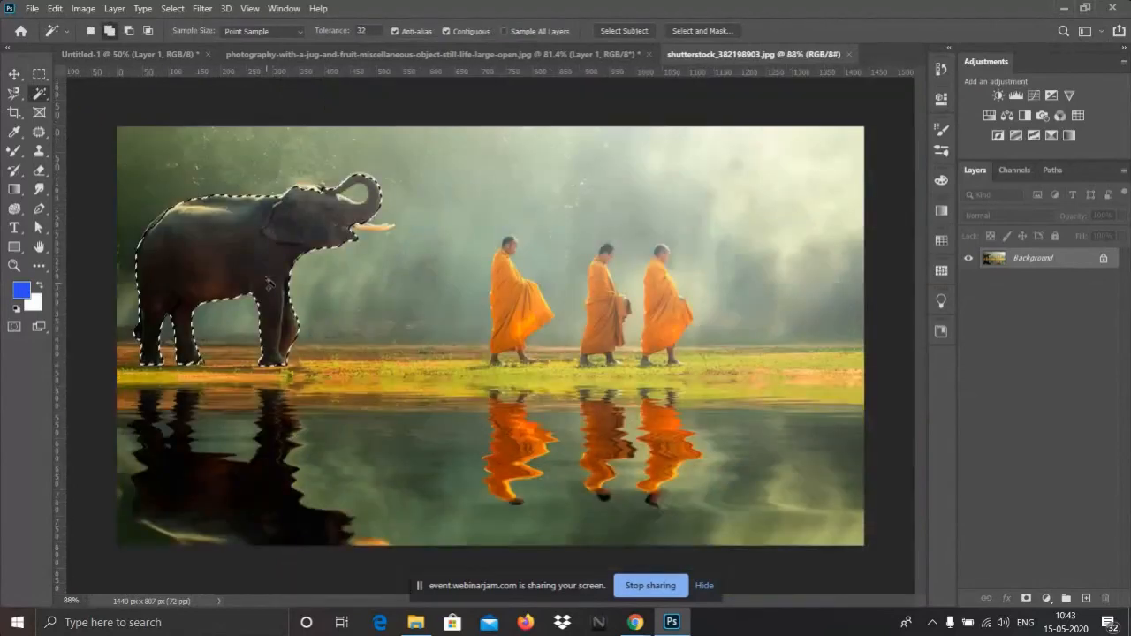
scroll(455, 291, "up", 4)
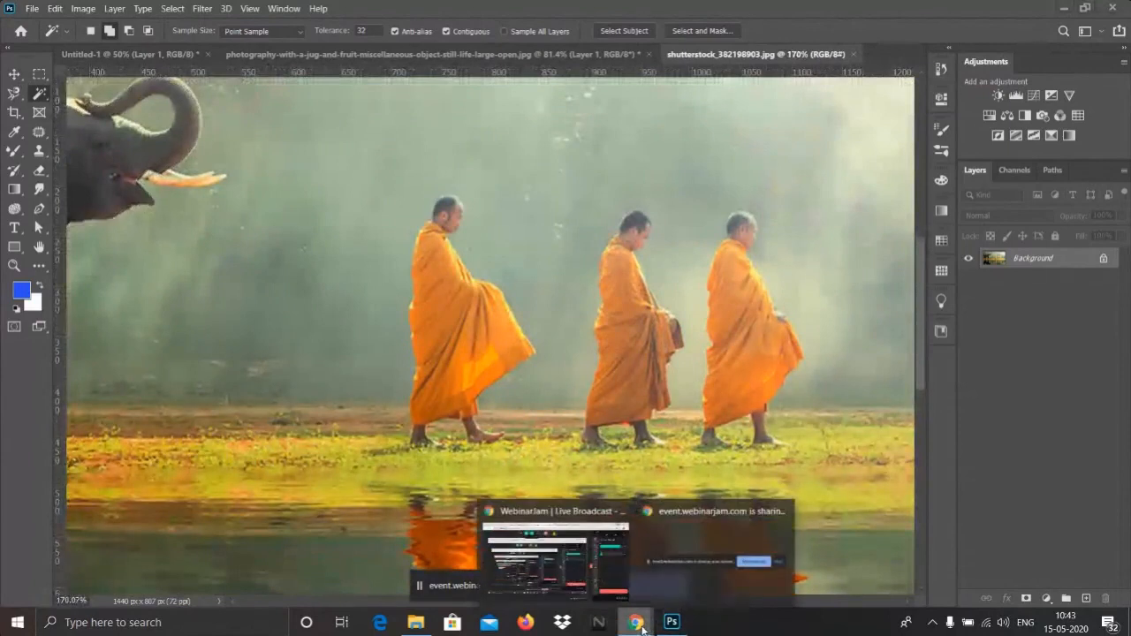
- Switch to the WebinarJam broadcast page in Chrome, read through the attendees' chat messages, and return to Photoshop
left_click(554, 555)
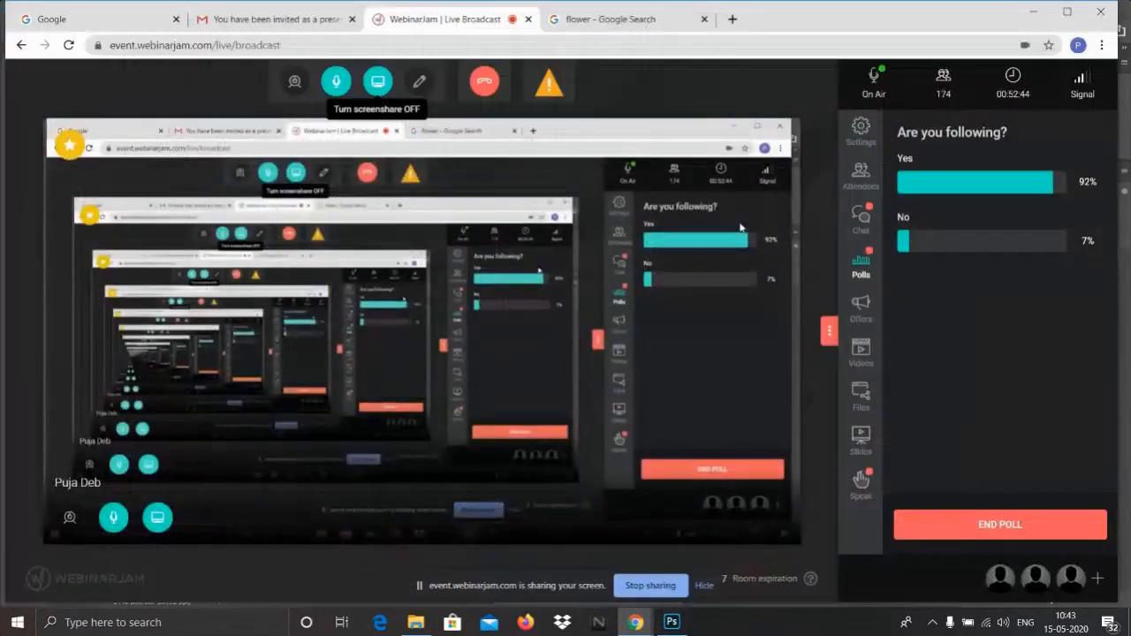
left_click(862, 223)
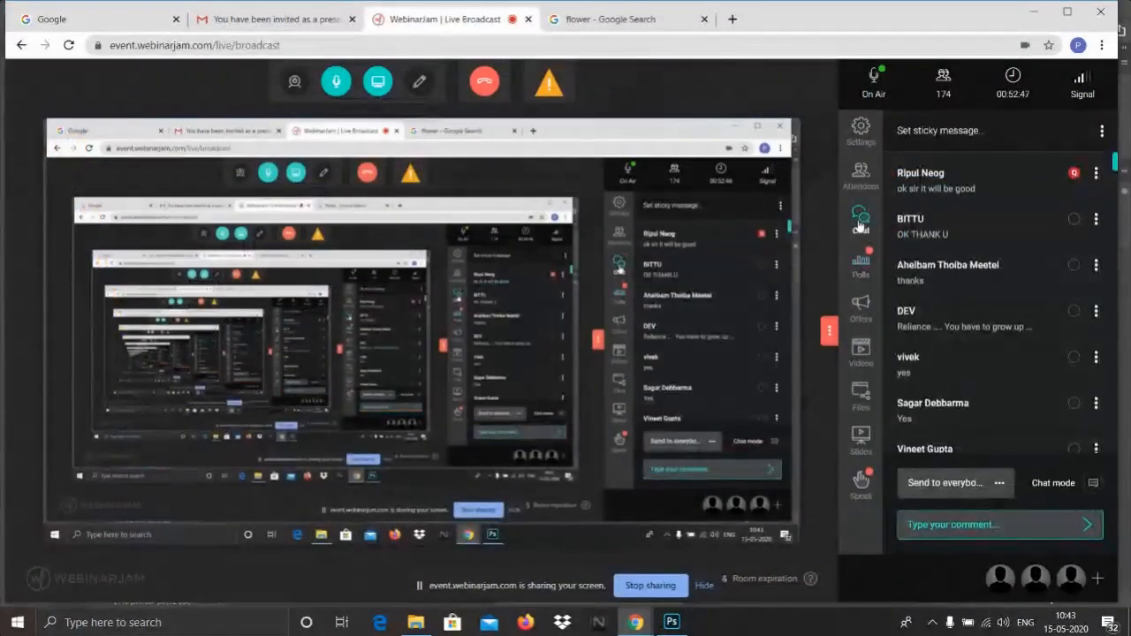
scroll(983, 297, "down", 7)
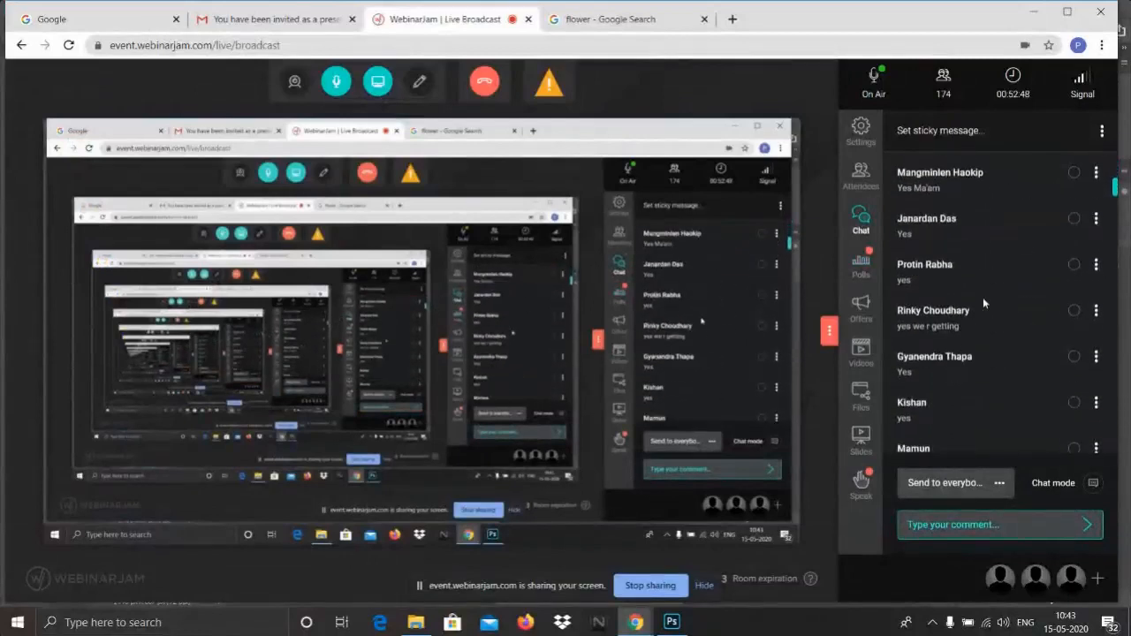
scroll(983, 303, "down", 3)
left_click(1034, 12)
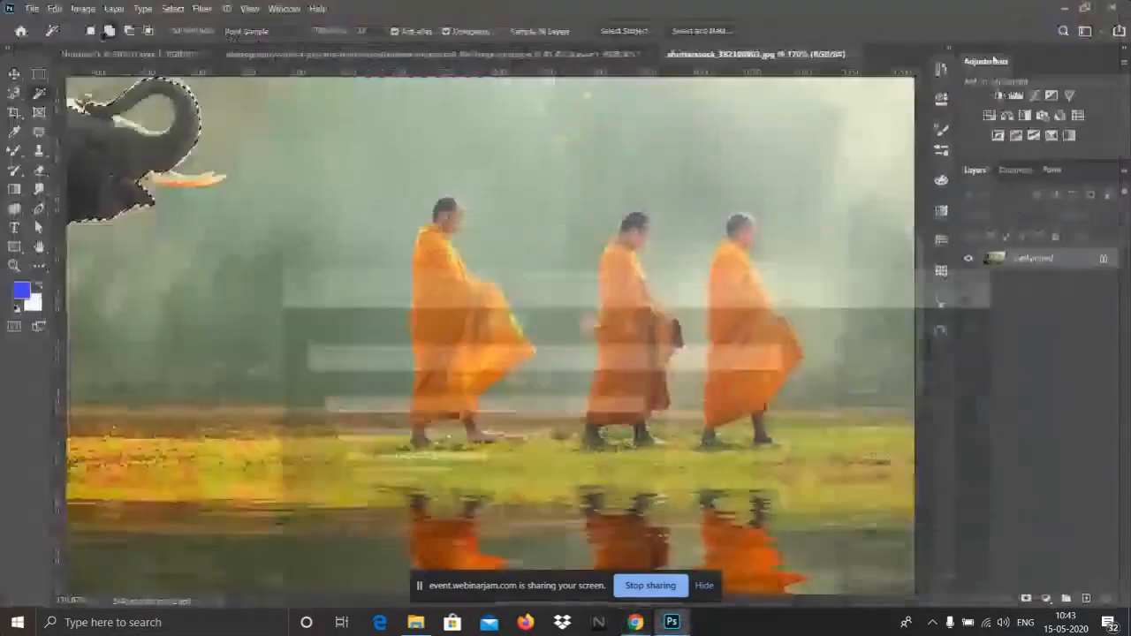
- Add the first monk's orange robe and head to the selection by sampling their colour areas with the Magic Wand
left_click(465, 331)
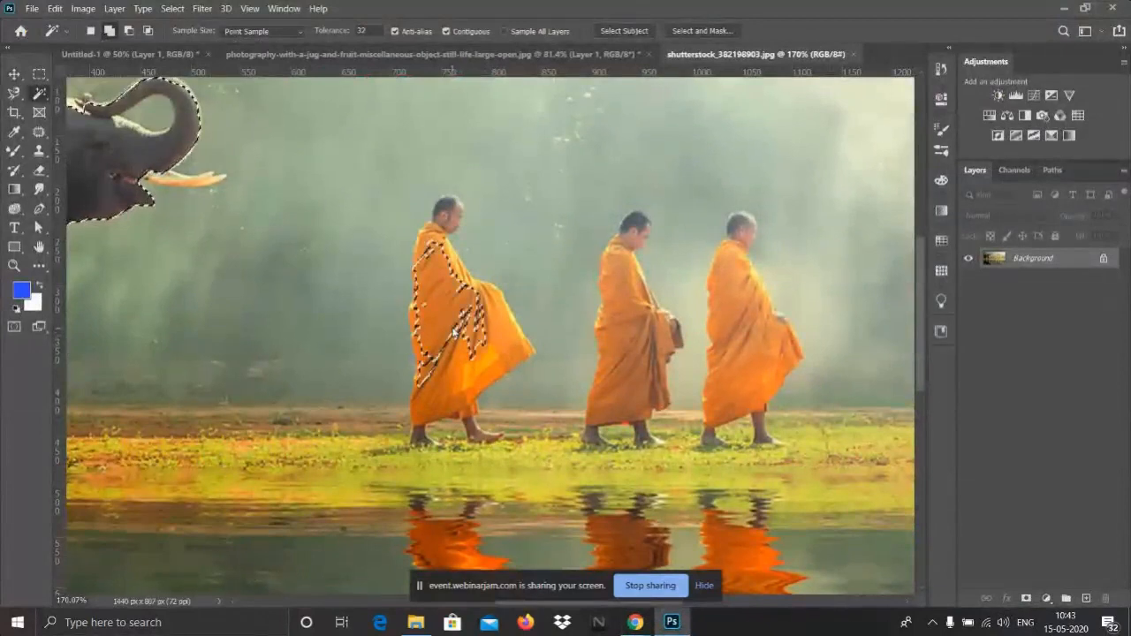
left_click(506, 362)
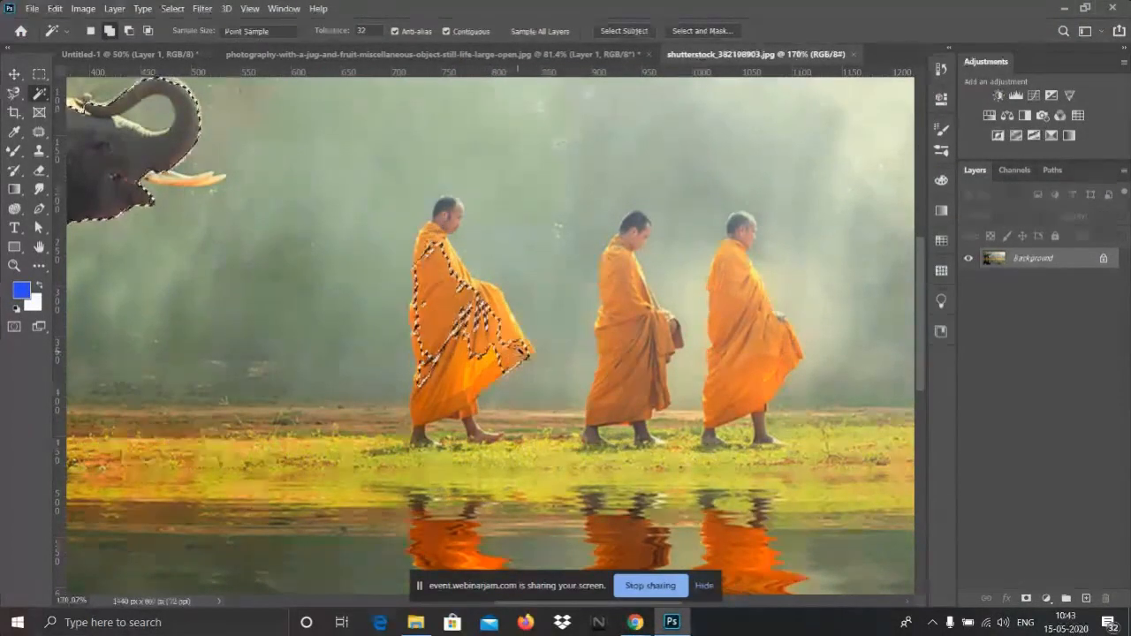
left_click(452, 389)
left_click(425, 400)
left_click(496, 391)
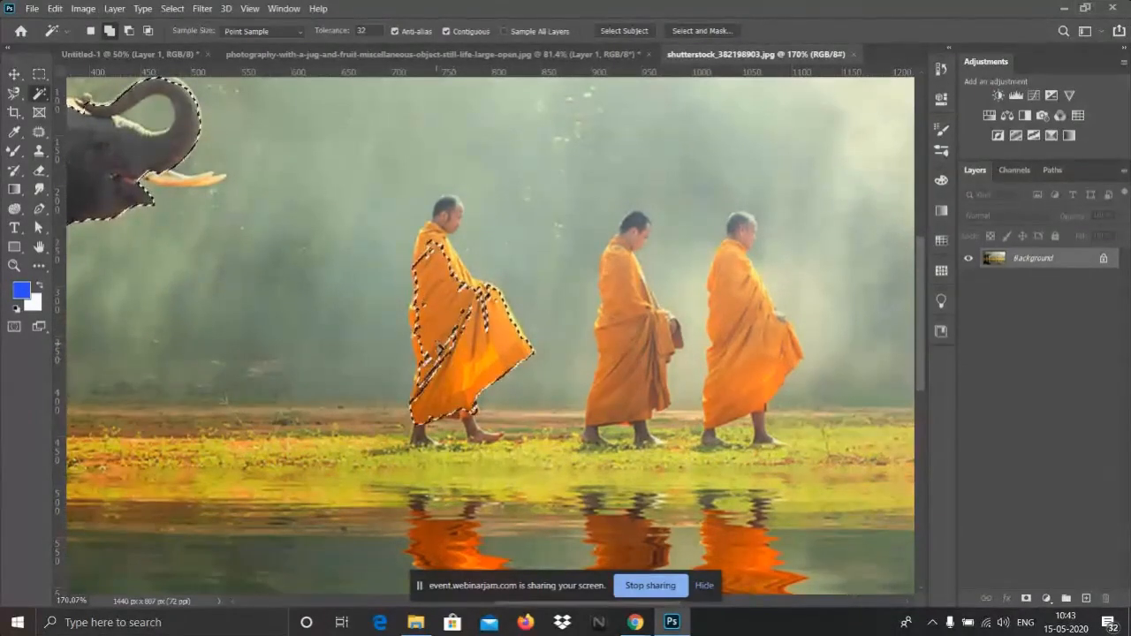
left_click(451, 214)
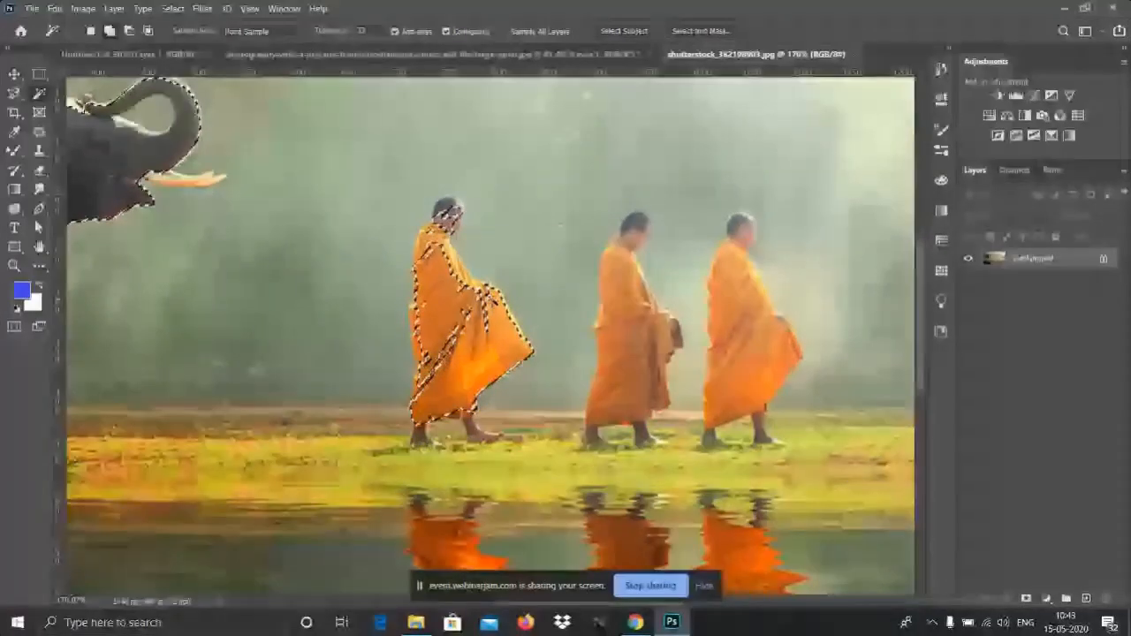
scroll(561, 269, "down", 5)
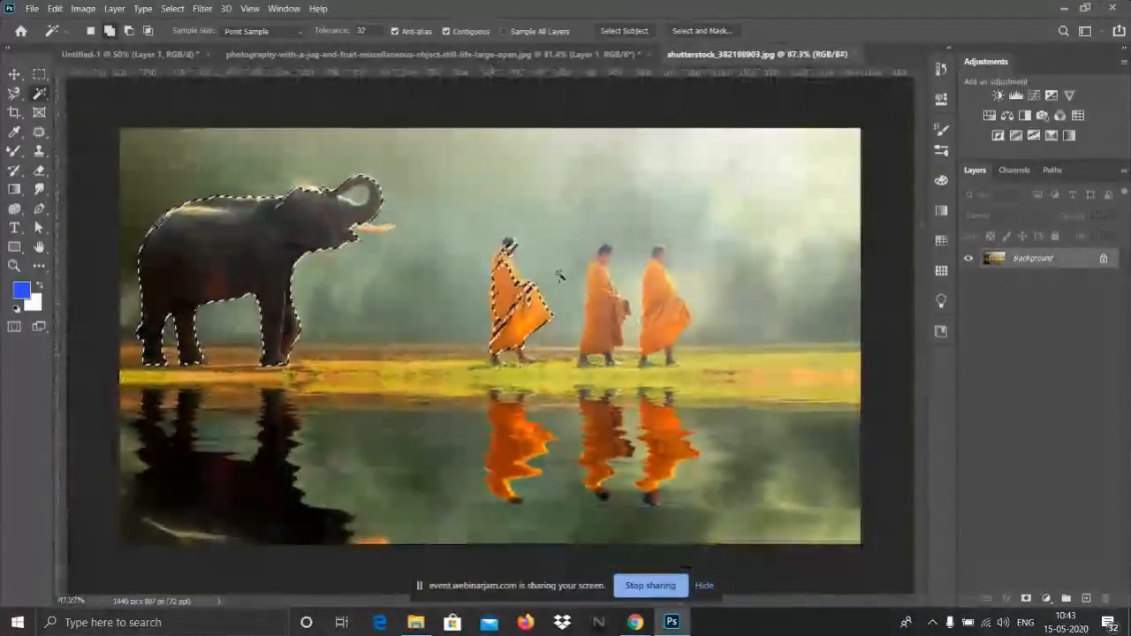
scroll(557, 265, "up", 5)
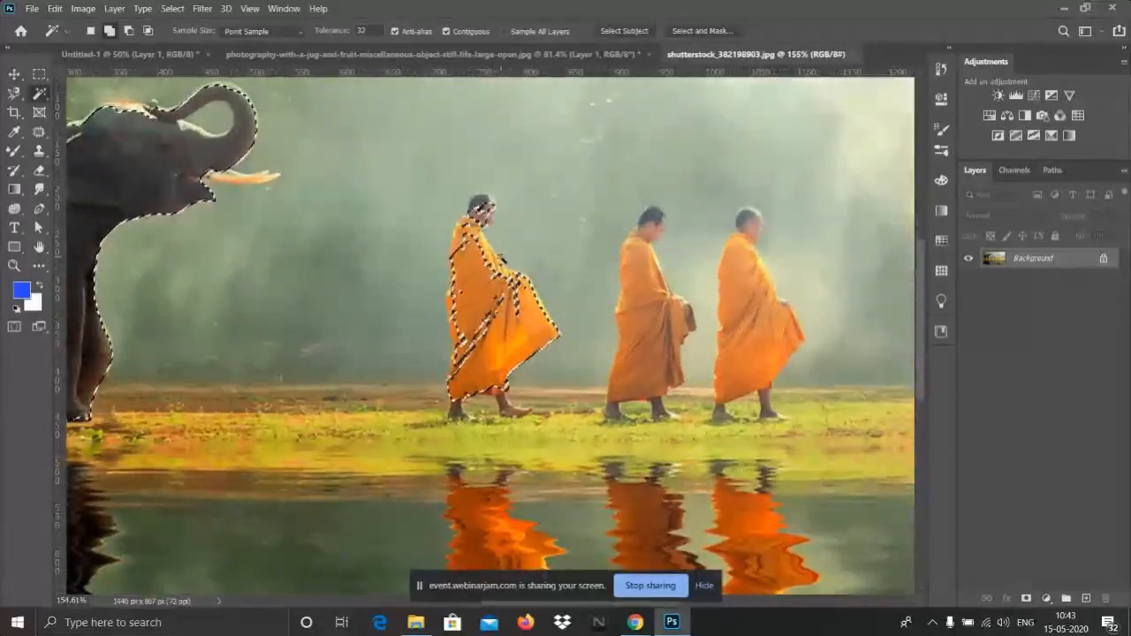
scroll(713, 325, "down", 2)
right_click(39, 94)
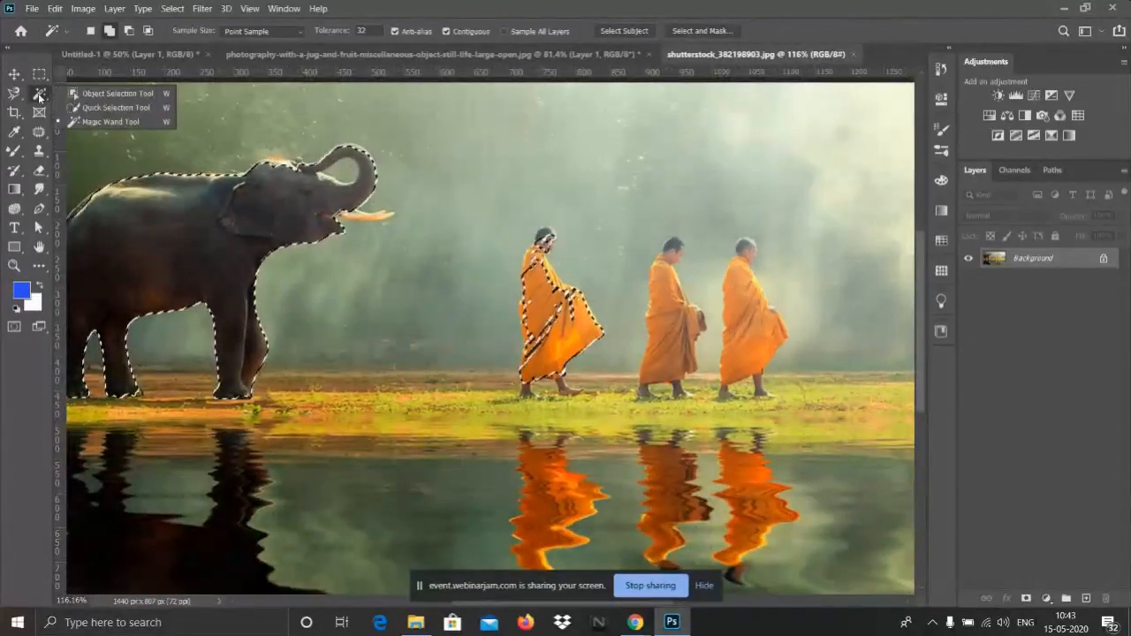
left_click(100, 123)
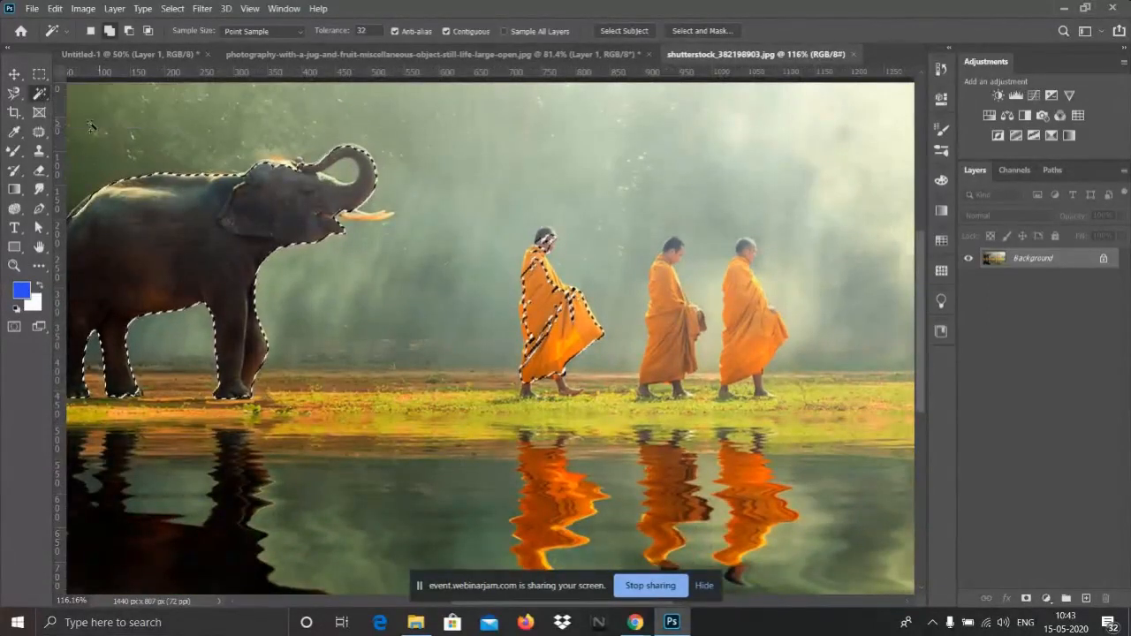
right_click(41, 95)
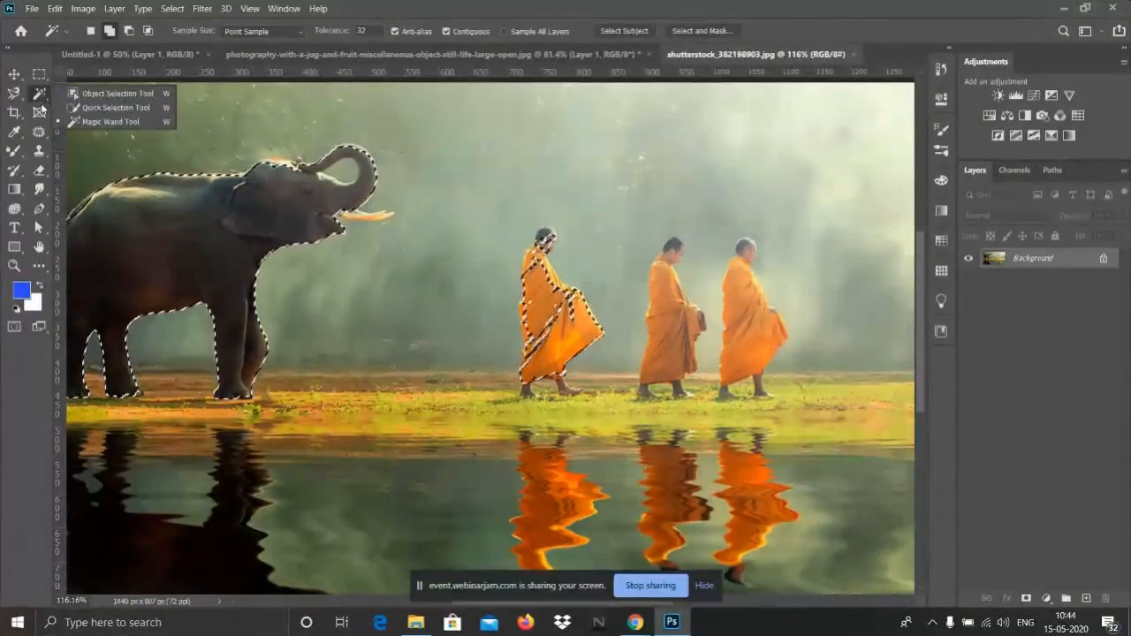
scroll(468, 292, "down", 4)
scroll(537, 369, "up", 4)
scroll(595, 327, "up", 2)
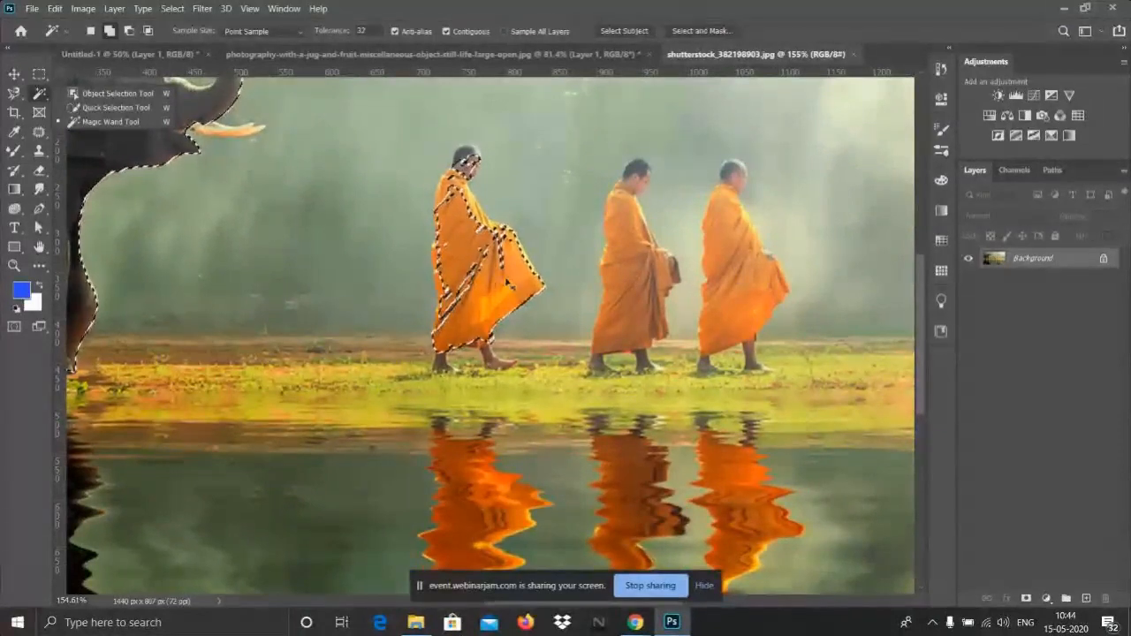
- Switch to the still-life document and select the white jug's light front and shaded side with the Magic Wand
left_click(403, 54)
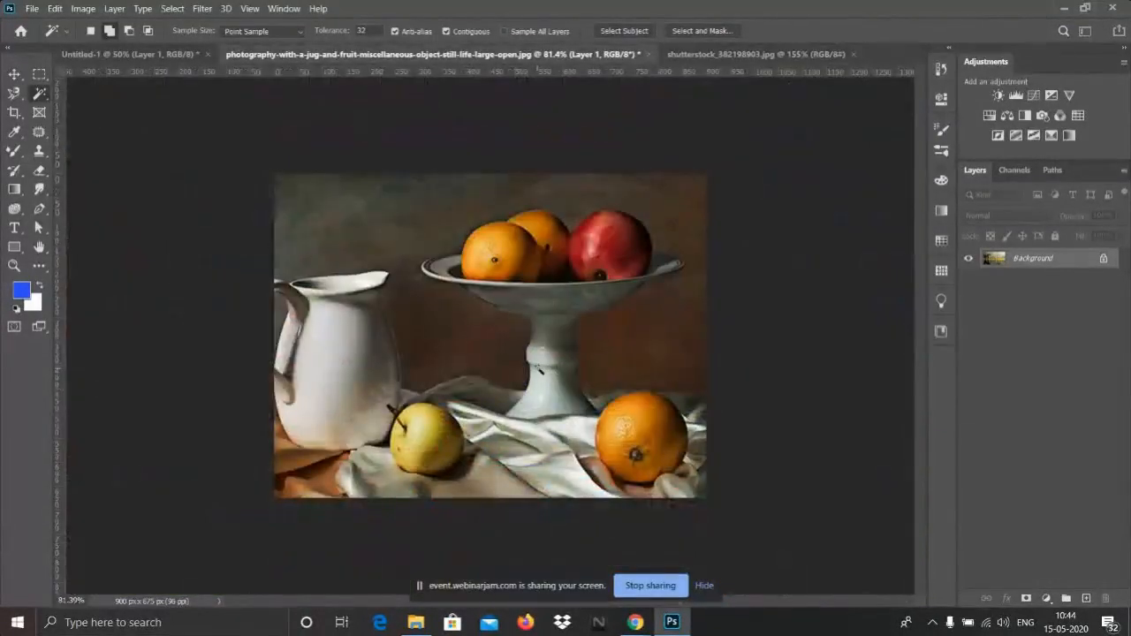
left_click(324, 344)
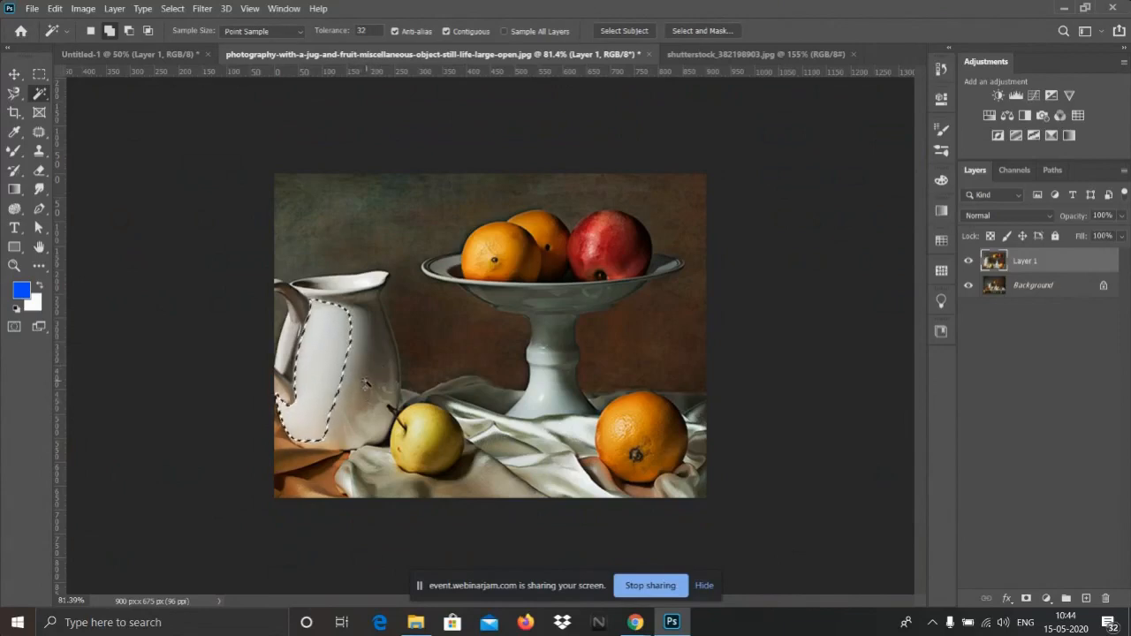
left_click(371, 383)
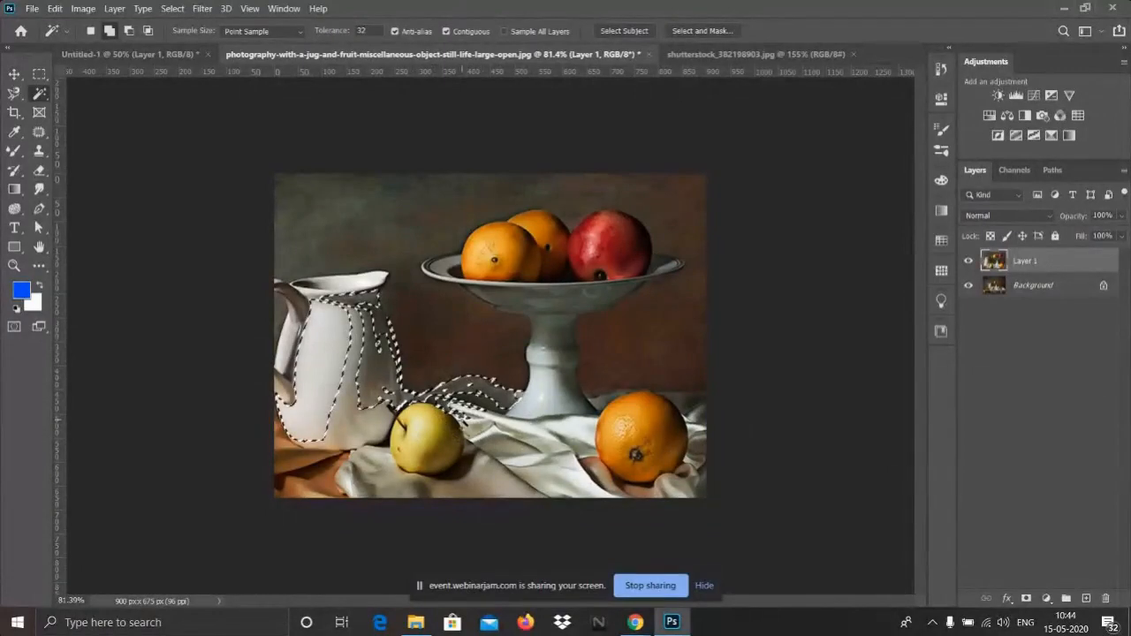
- Subtract the cloth folds beside the jug and the jug's shaded edge from the Magic Wand selection
left_click(479, 401, "alt")
left_click(473, 405, "alt")
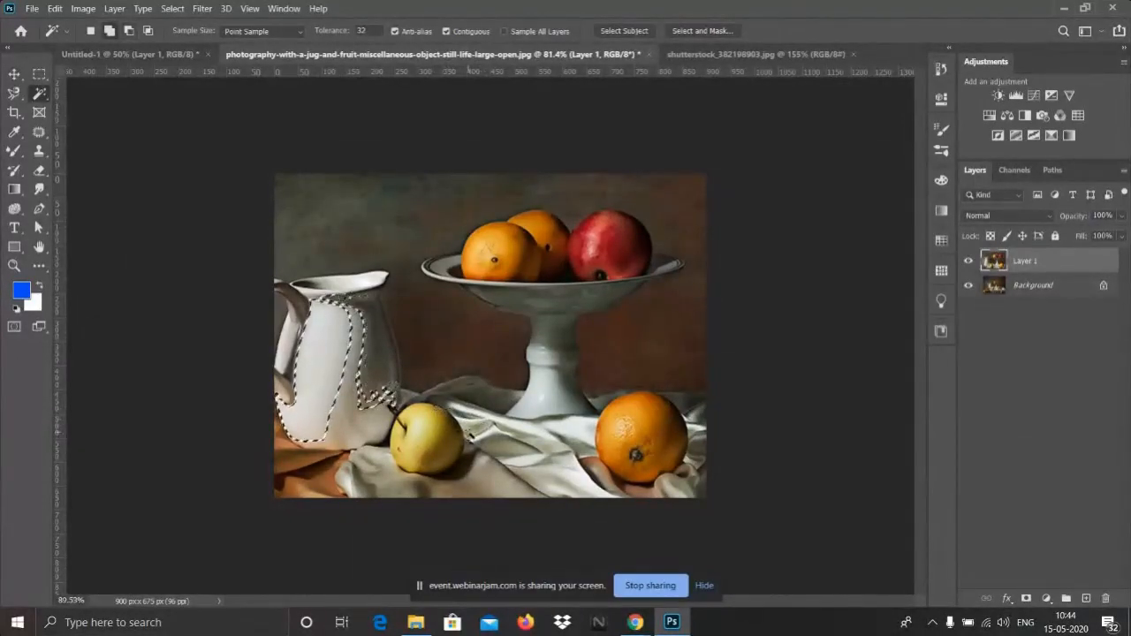
scroll(472, 435, "up", 6)
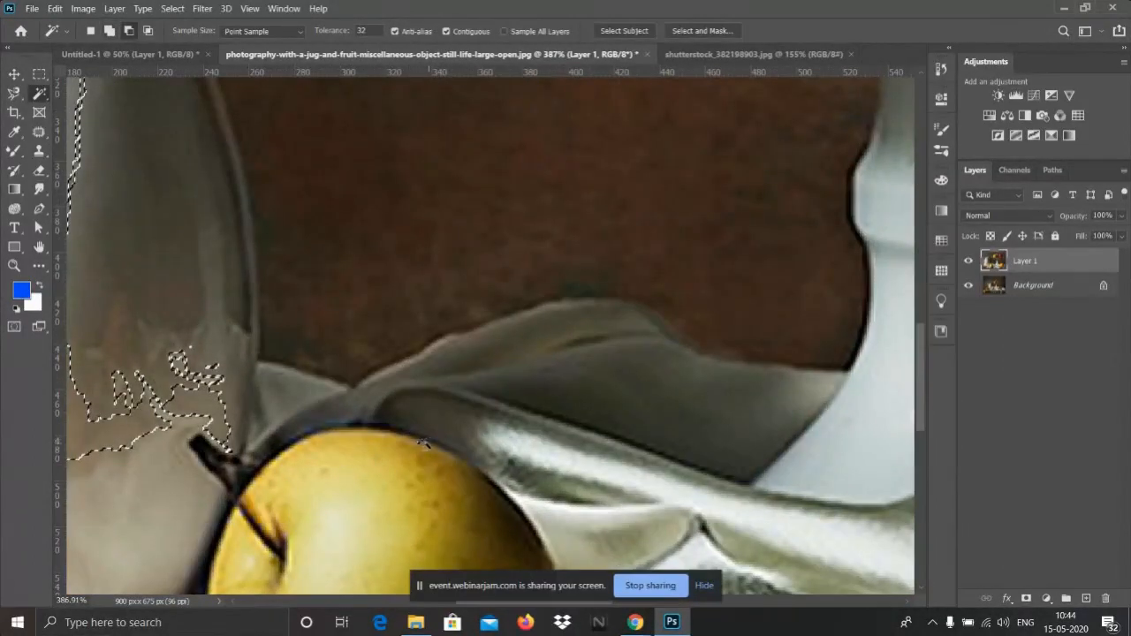
scroll(734, 395, "down", 2)
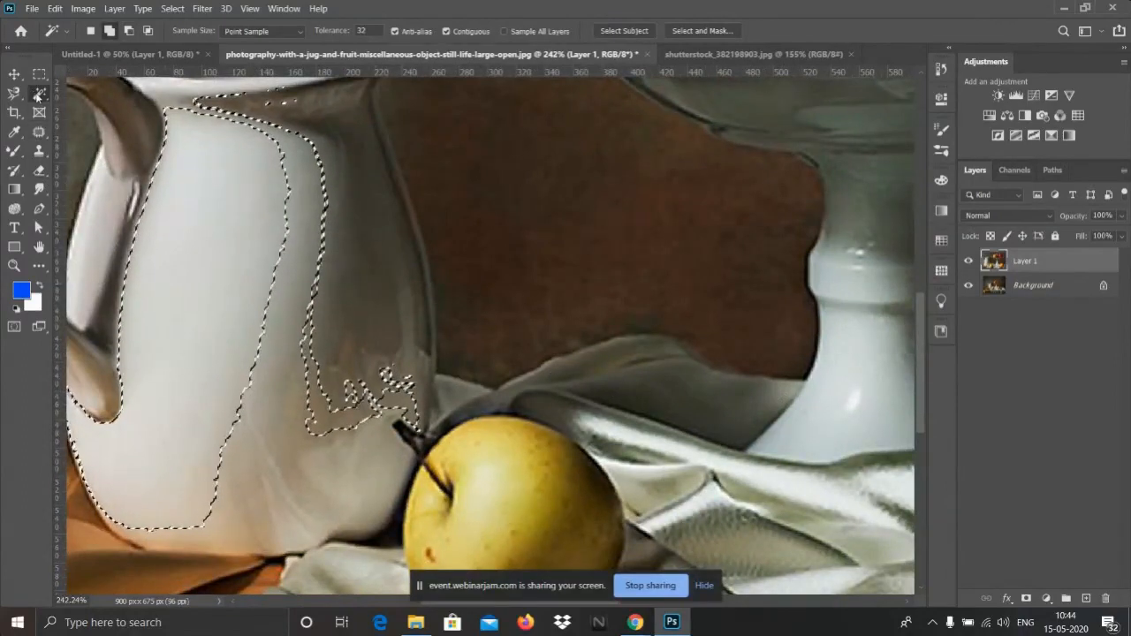
- Add the two oranges on the fruit stand to the selection with the Magic Wand
scroll(298, 187, "down", 3)
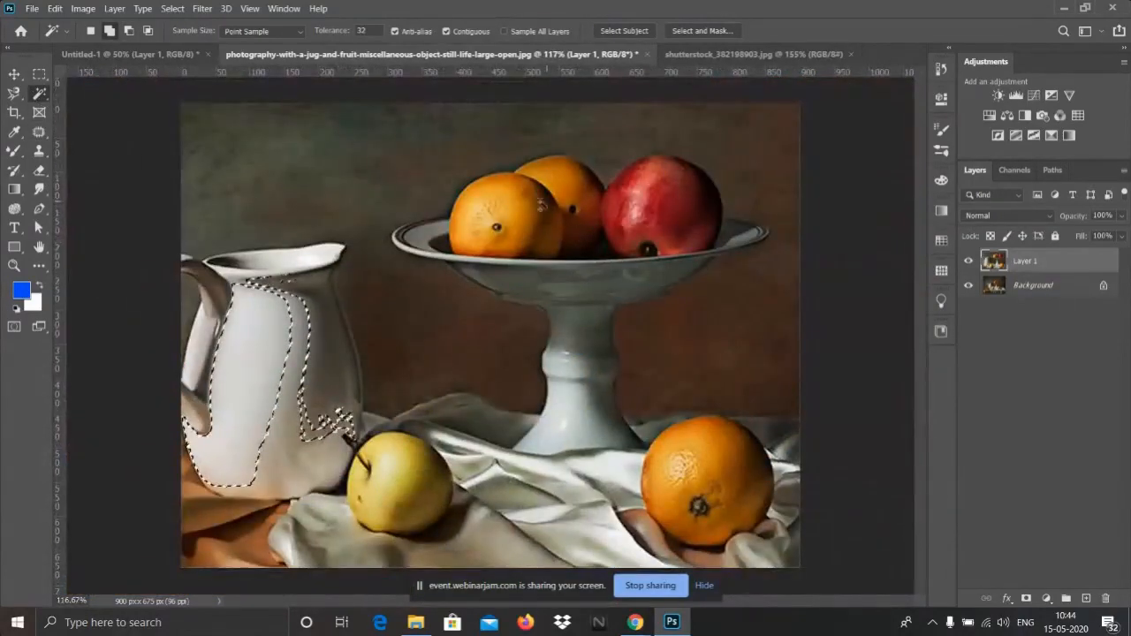
left_click(519, 203)
left_click(546, 221)
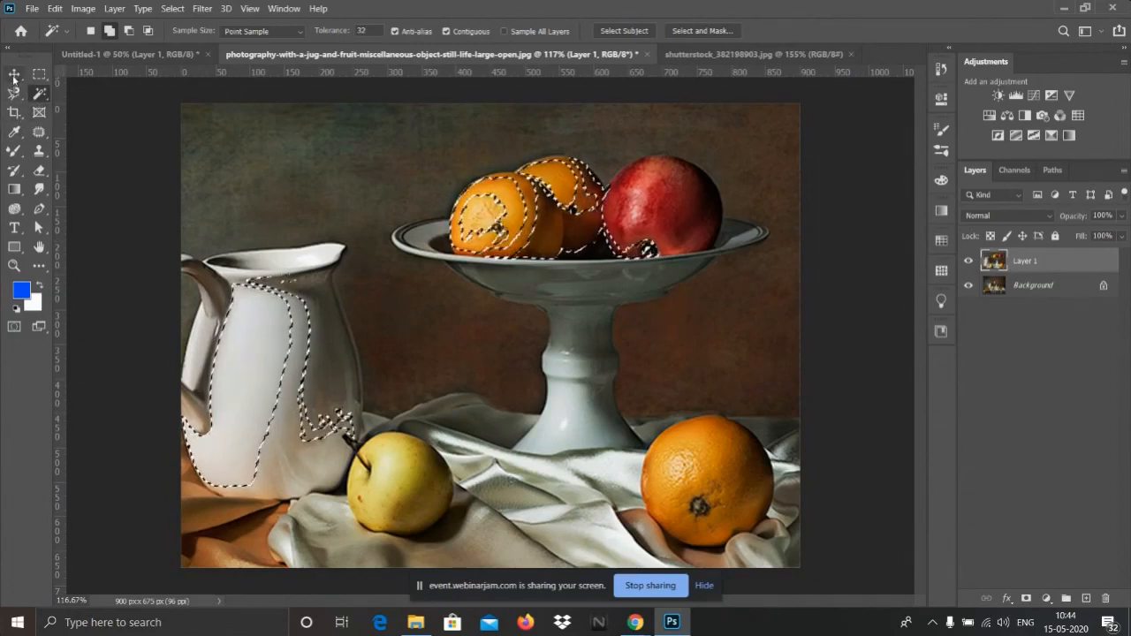
- Clear the selection and, with the Crop tool, widen the crop frame to take in the jug and the whole fruit stand
left_click(14, 112)
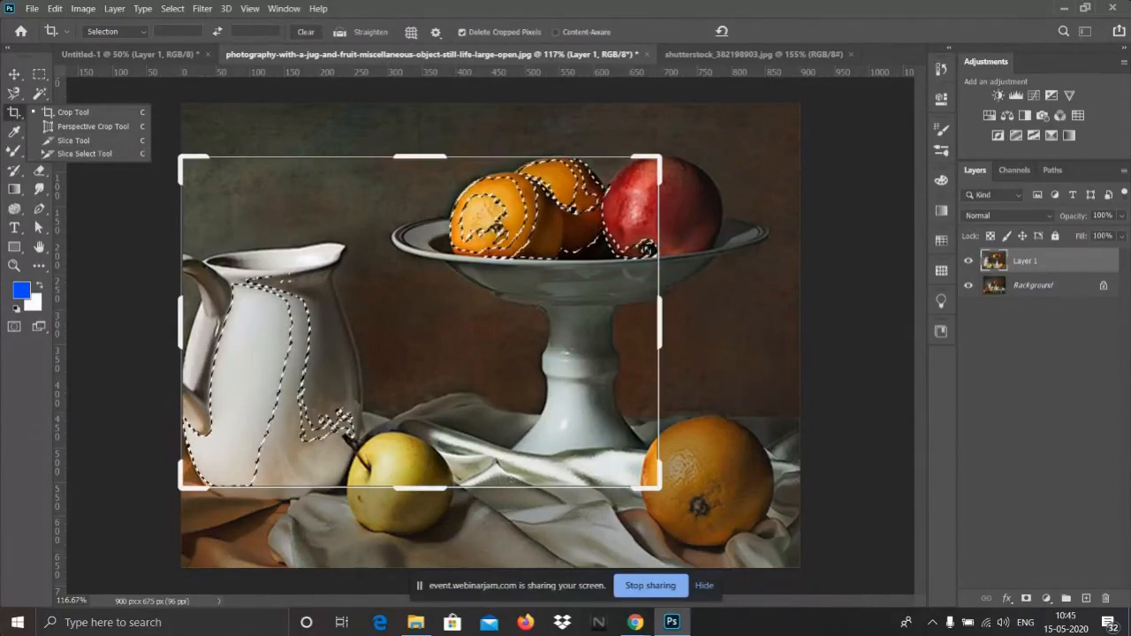
scroll(820, 378, "down", 4)
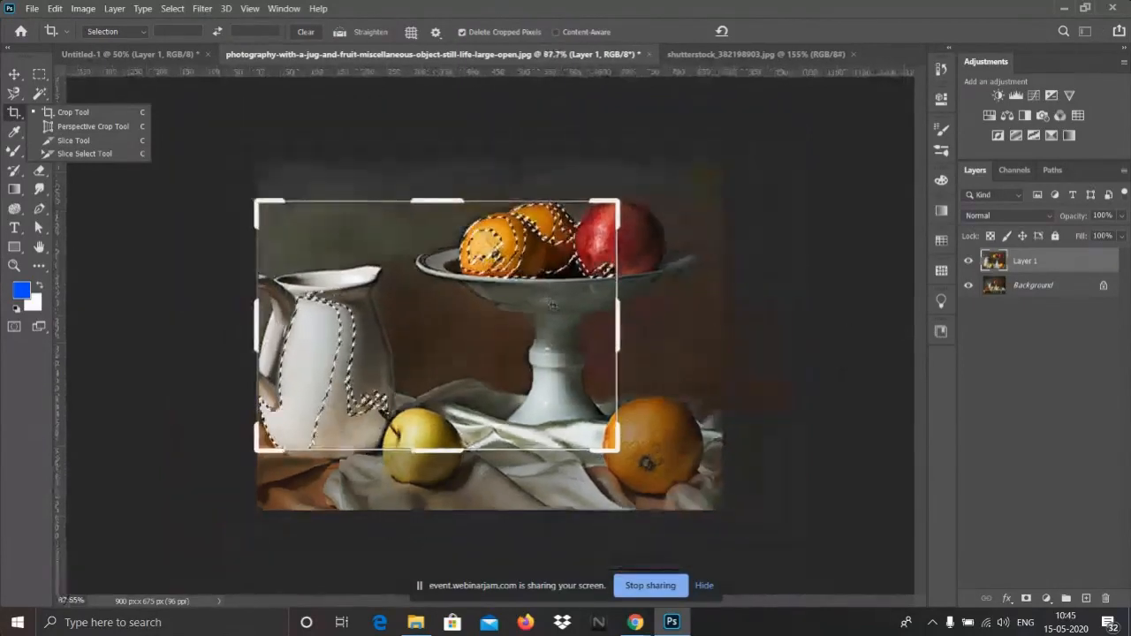
left_click(599, 329)
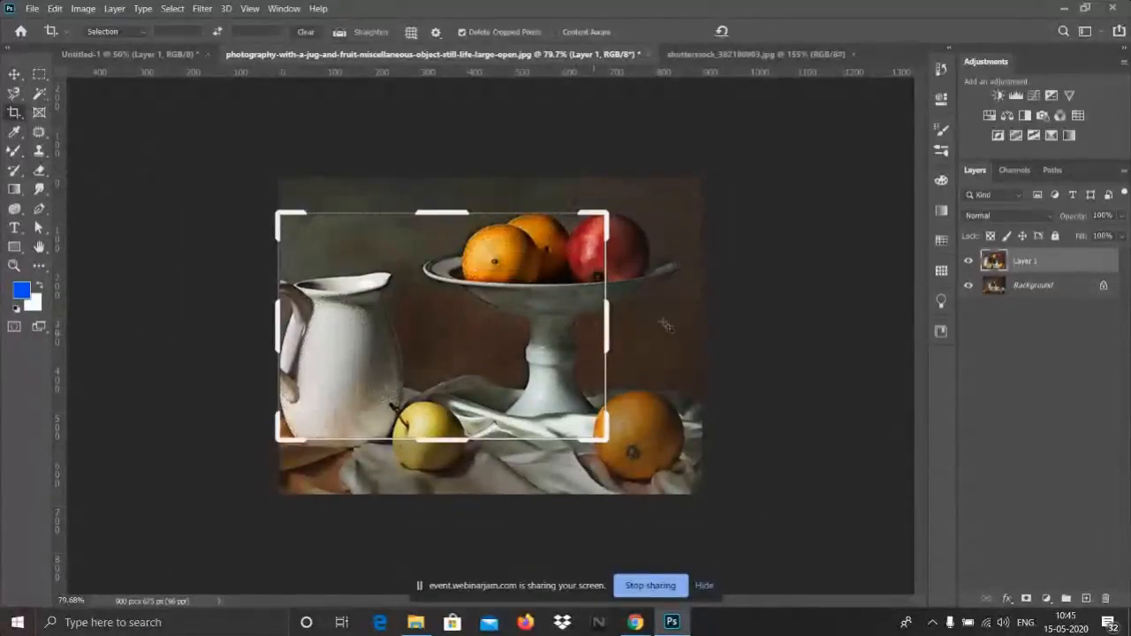
left_click_drag(609, 207, 662, 191)
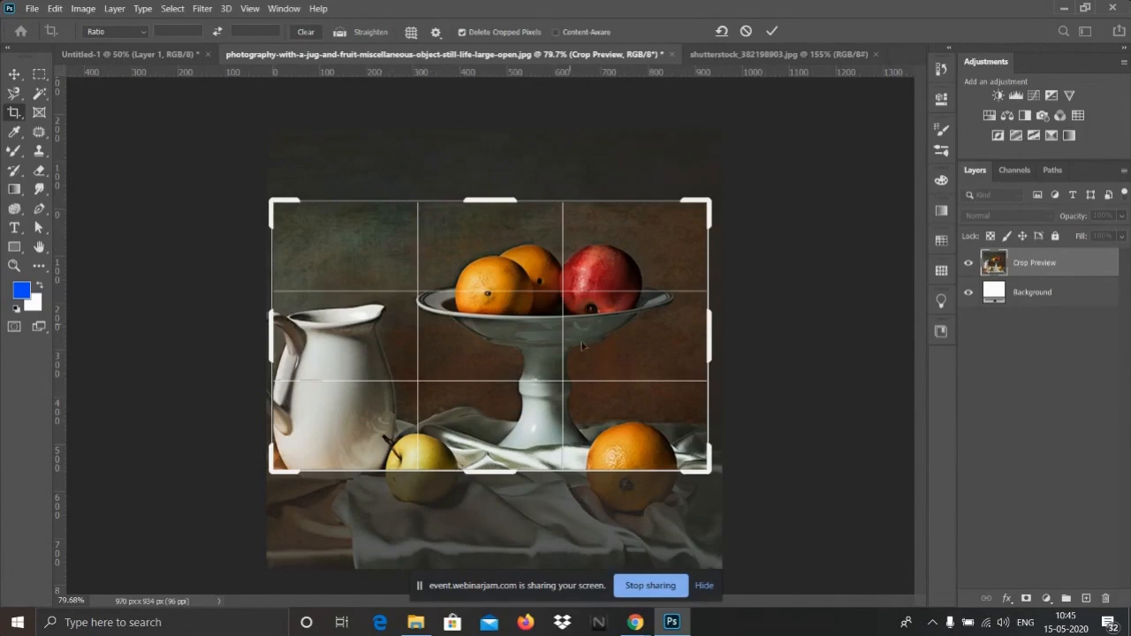
- Extend the crop frame outward slightly at its lower corner to take in more of the pear and the front orange
scroll(592, 292, "up", 4)
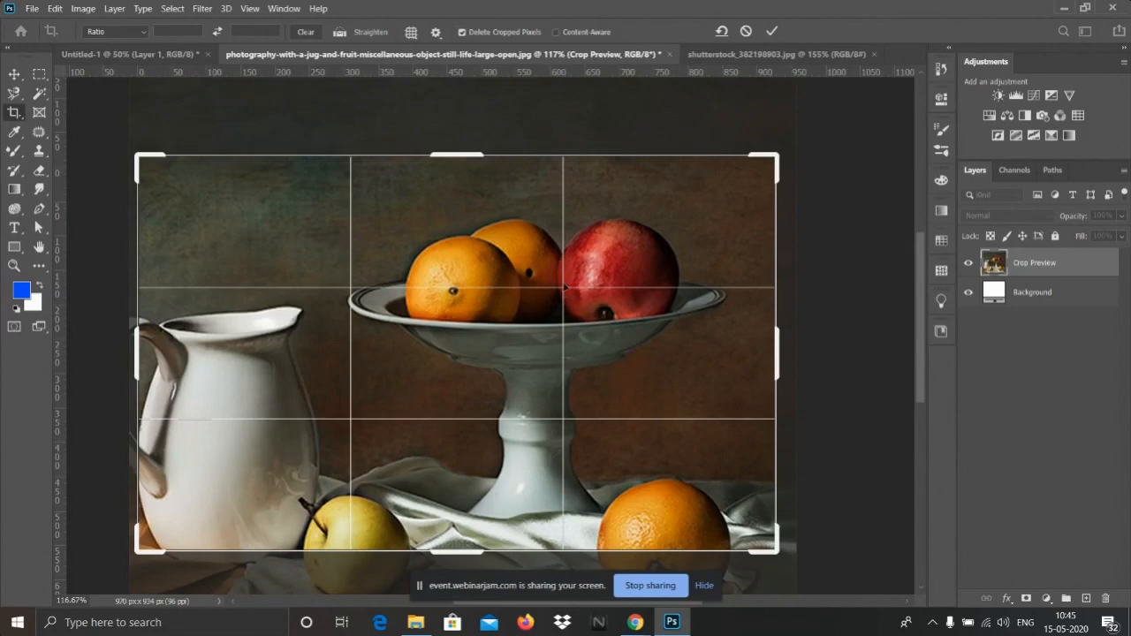
scroll(616, 313, "down", 3)
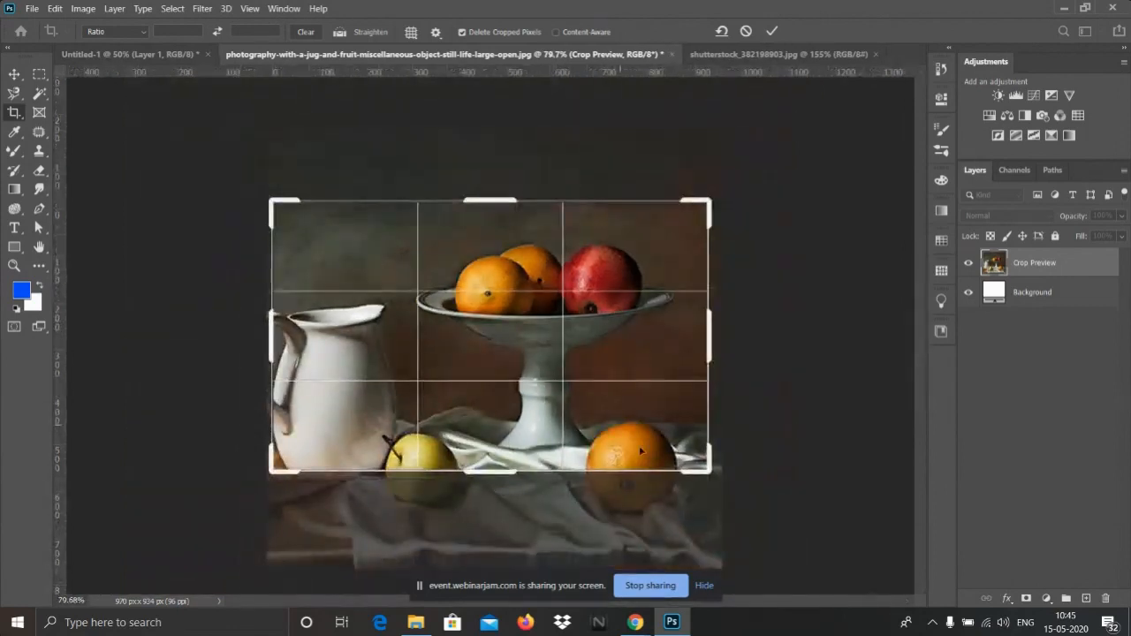
left_click_drag(707, 470, 718, 481)
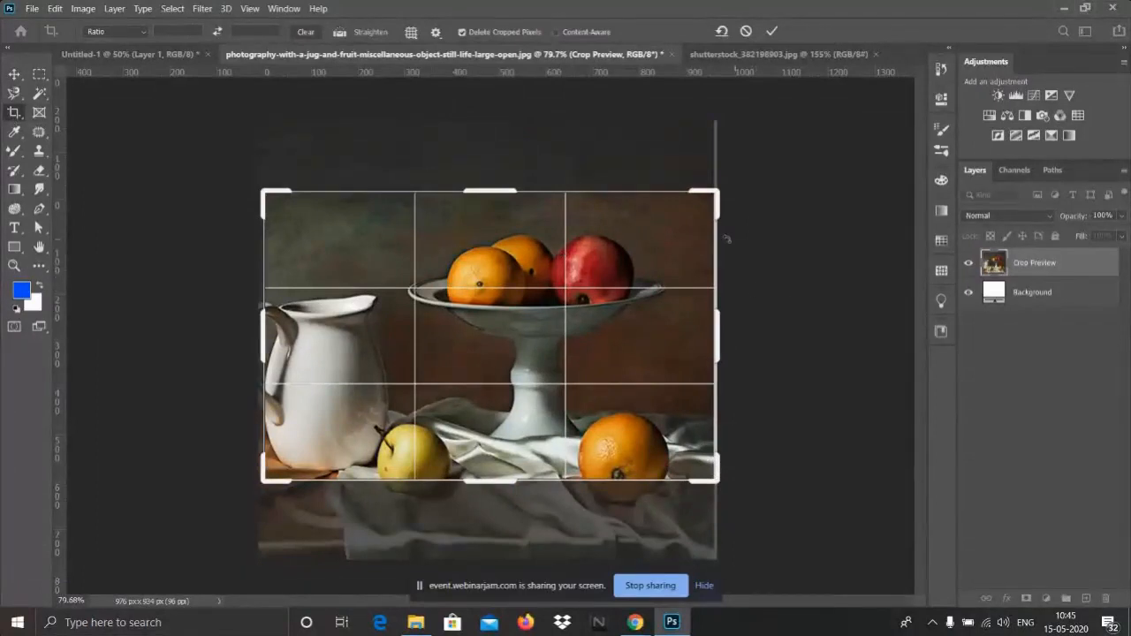
right_click(18, 114)
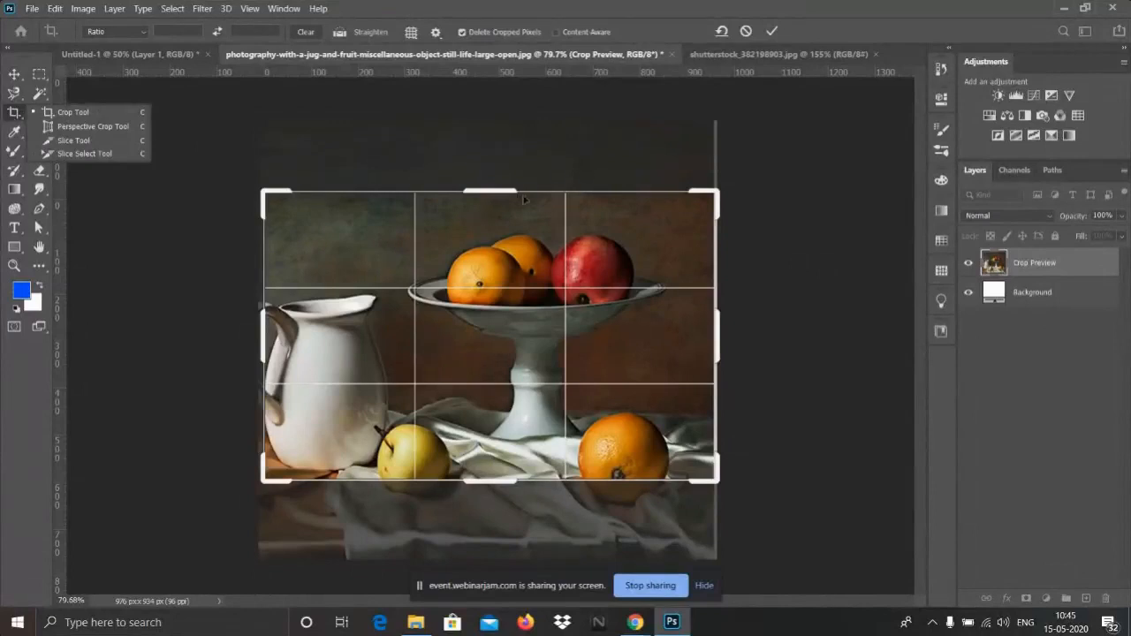
left_click(838, 250)
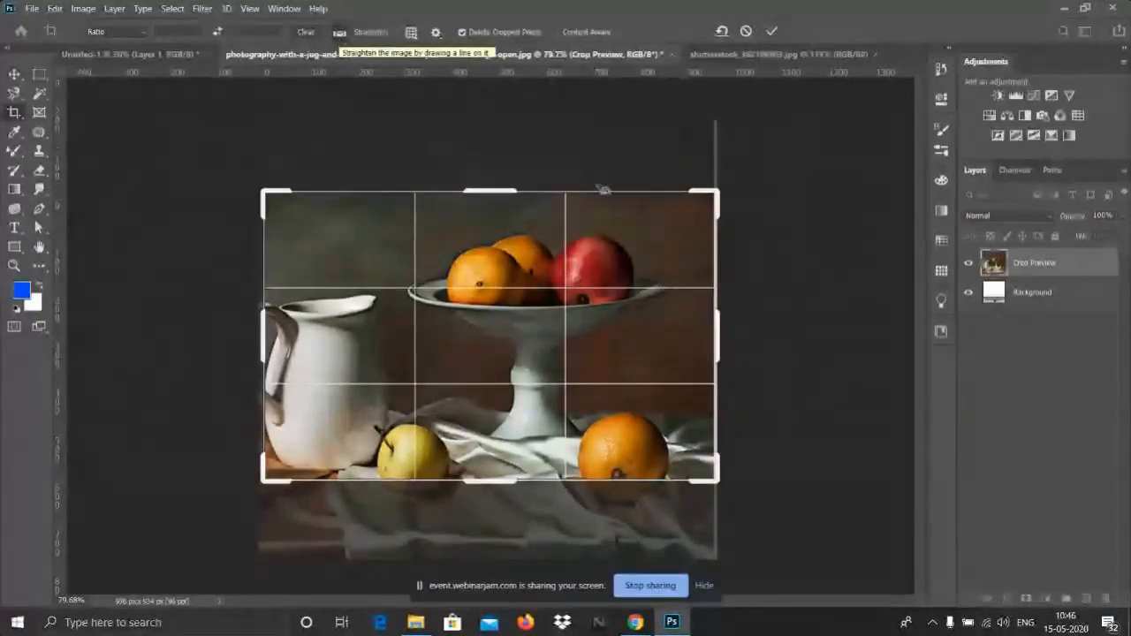
- Straighten the image along a nearly horizontal line across the upper backdrop and apply the crop
left_click(340, 34)
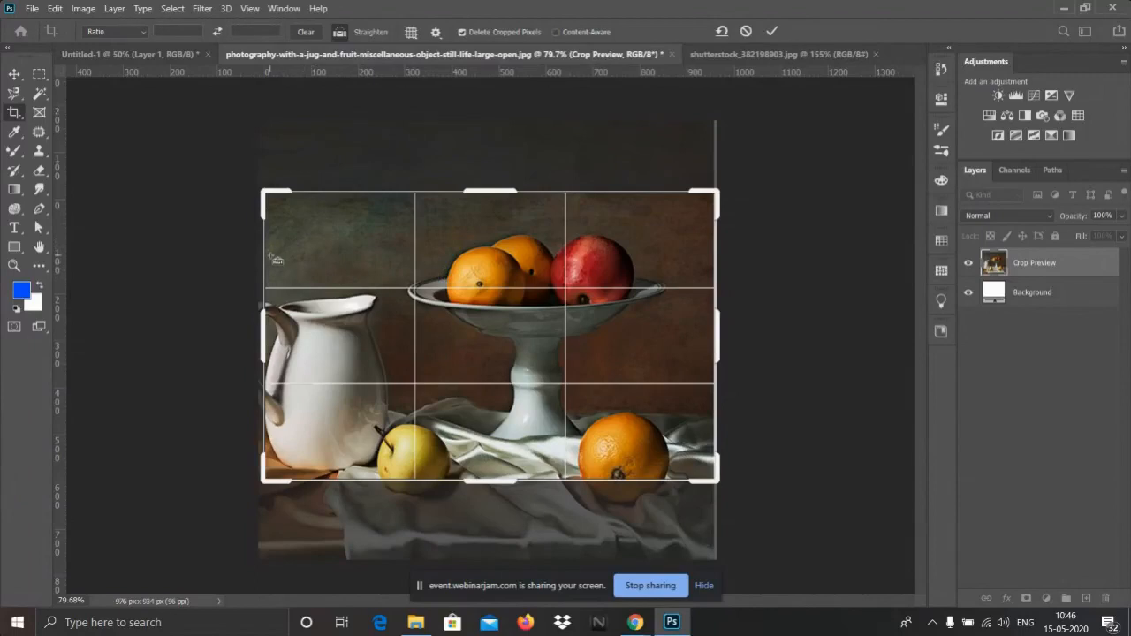
left_click(339, 32)
left_click_drag(267, 238, 707, 244)
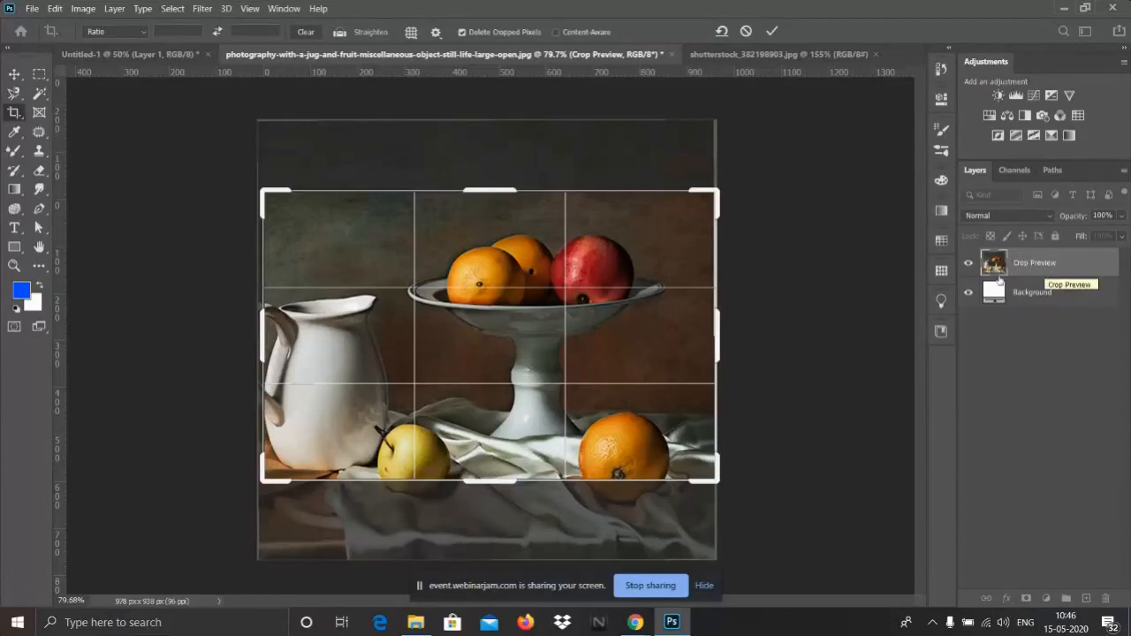
key("Return")
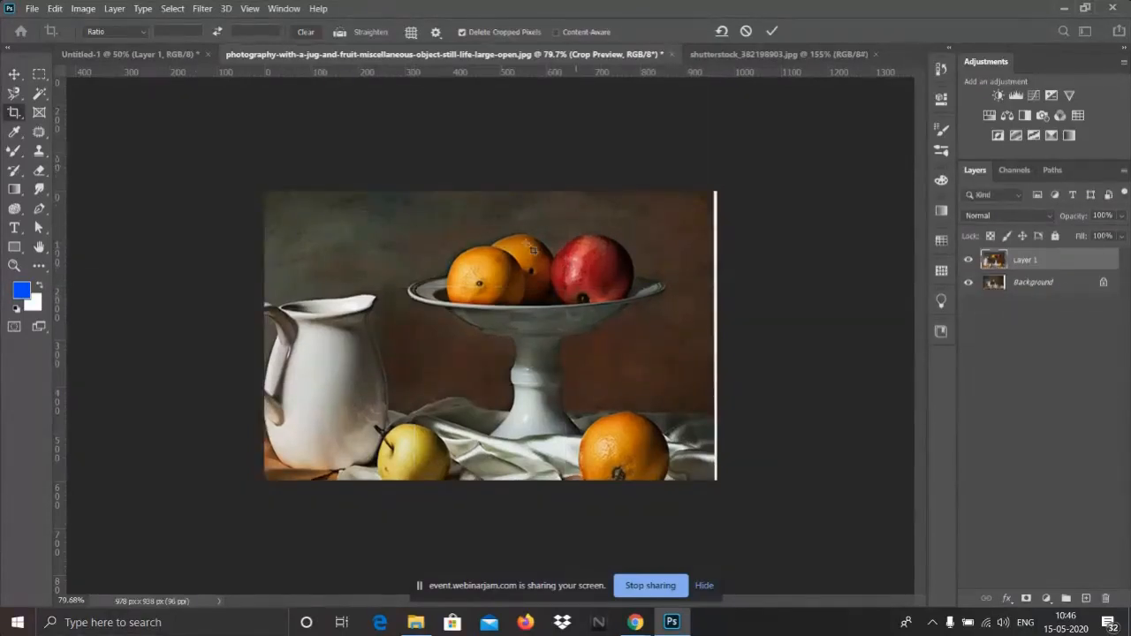
- Hide and show Layer 1 and examine the fruit stand up close to check the cropped picture
left_click(968, 260)
key("ctrl+plus")
key("ctrl+plus")
key("ctrl+plus")
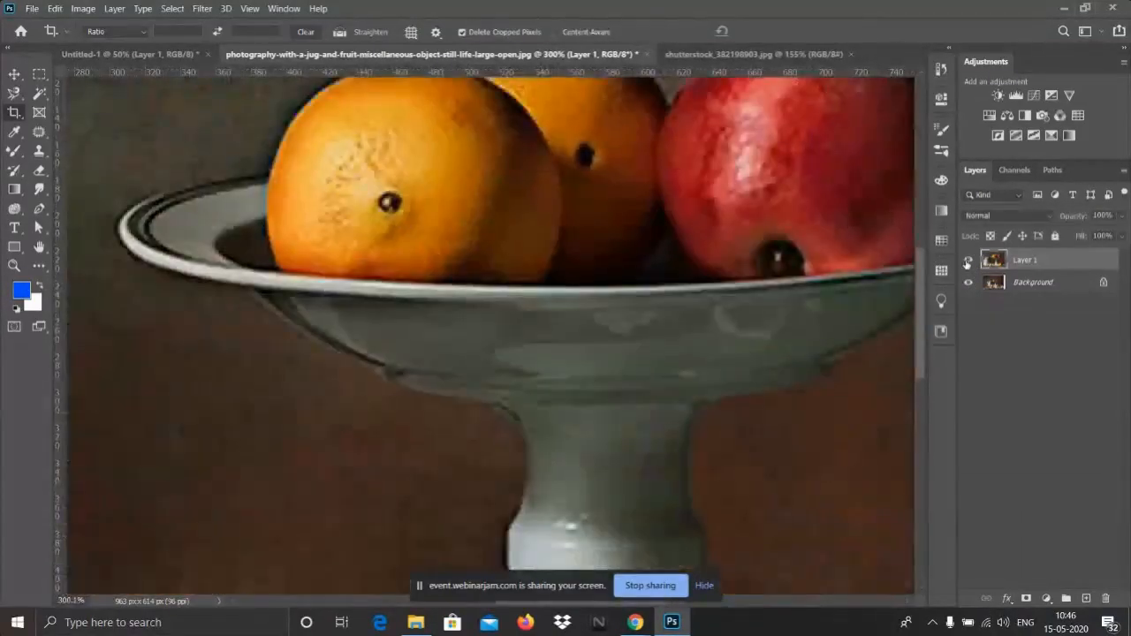
left_click(968, 260)
scroll(616, 348, "down", 3)
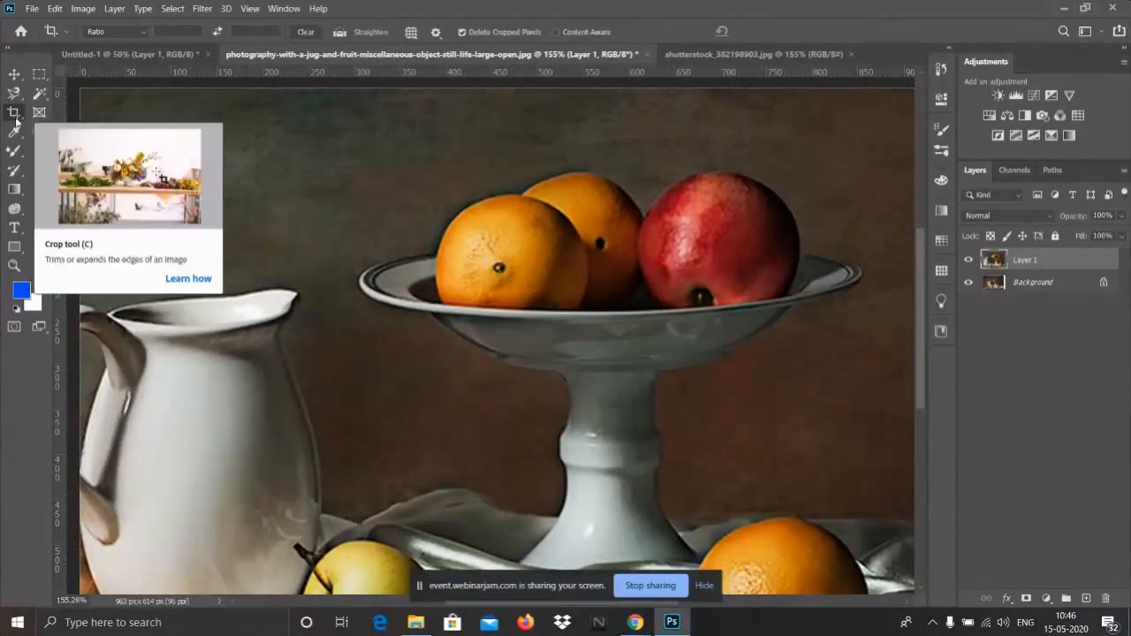
key("ctrl+0")
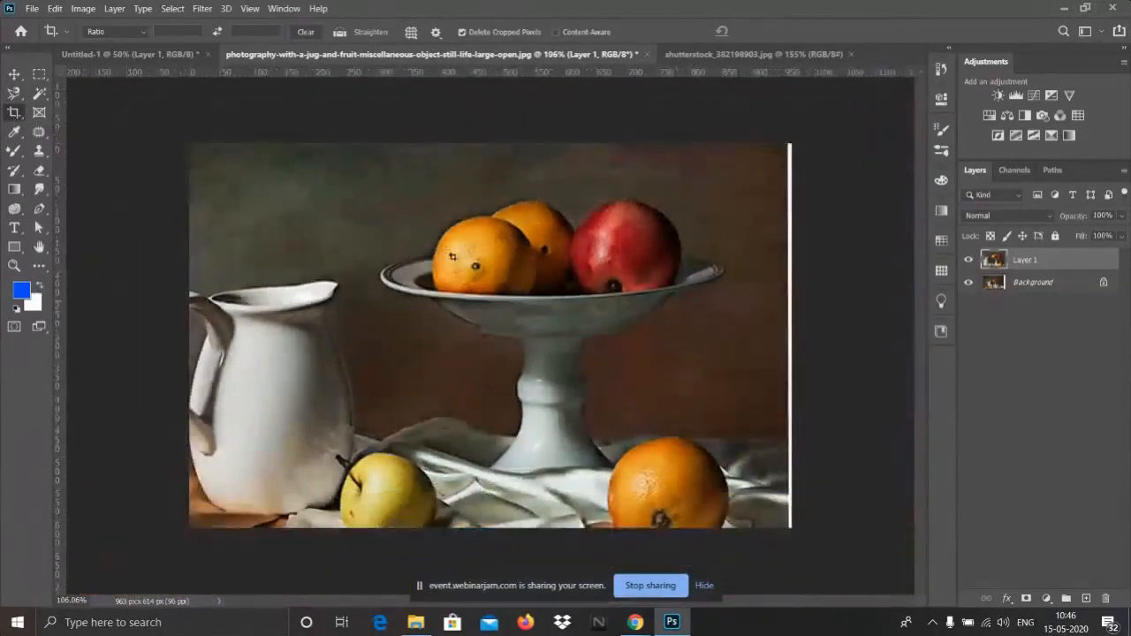
- Activate the Frame tool and add a new empty layer above Layer 1
left_click(36, 115)
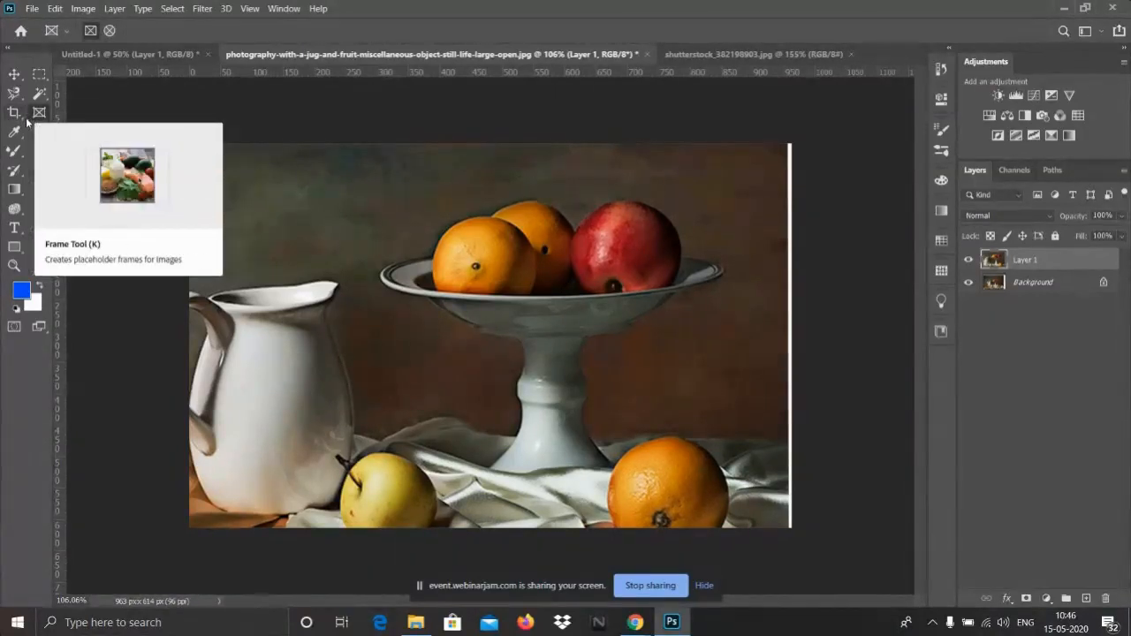
left_click(1088, 598)
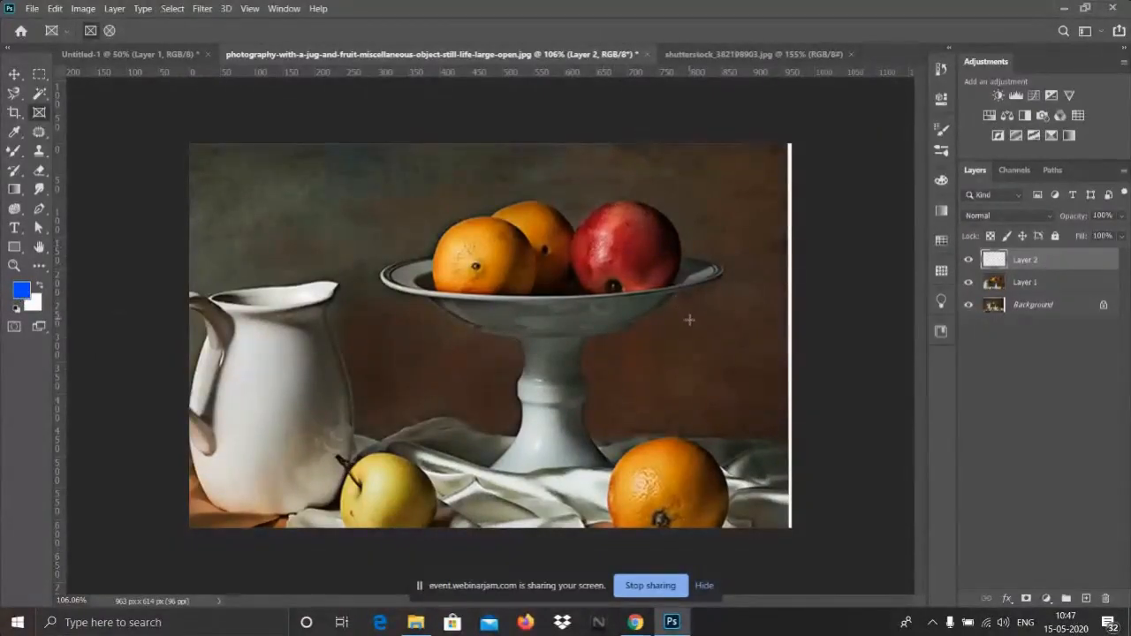
scroll(656, 306, "up", 5)
scroll(655, 309, "down", 5)
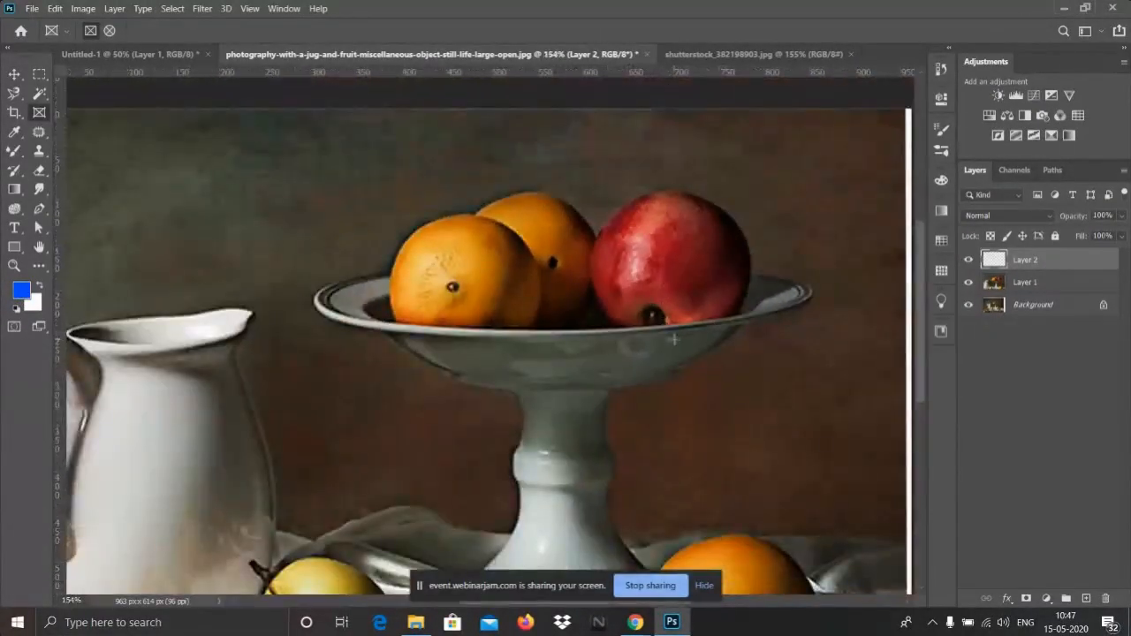
- Shift Layer 1 to the left with Free Transform and hide the Background layer so the canvas's right half is empty
left_click(1042, 283)
key("ctrl+t")
left_click_drag(694, 293, 414, 293)
key("Return")
left_click(1032, 265)
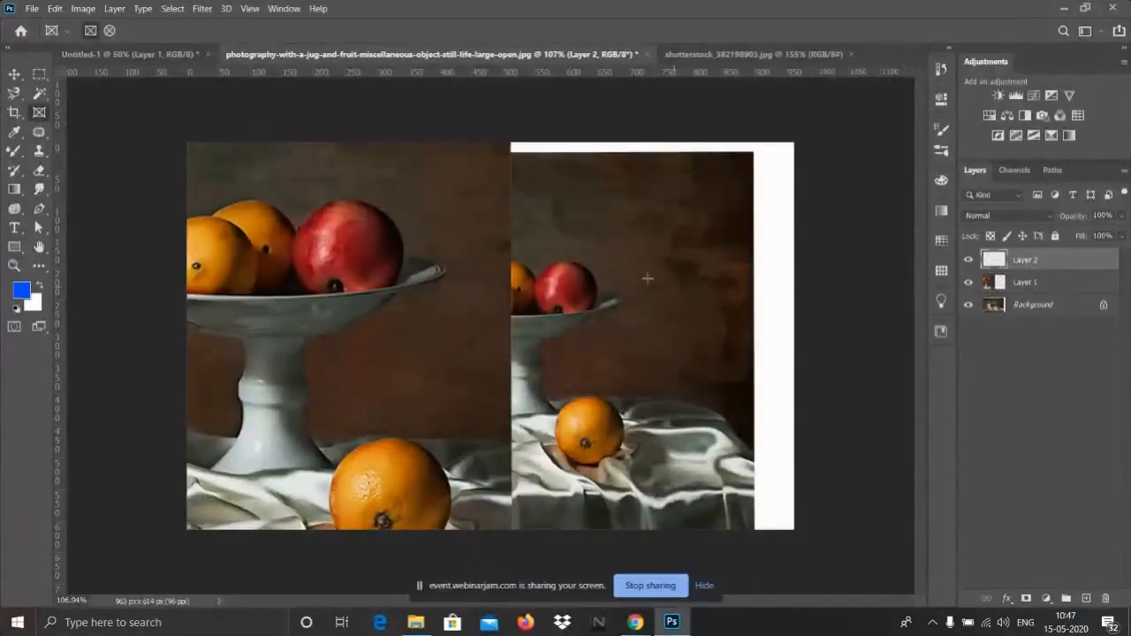
left_click(967, 305)
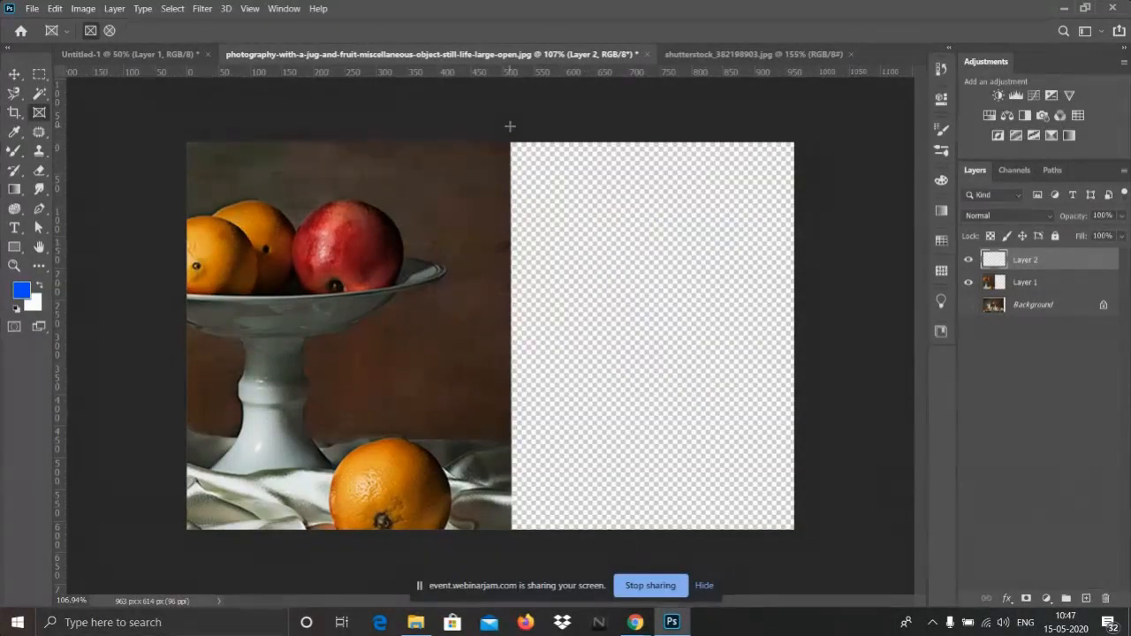
- Draw a tiny placeholder frame above the empty area, try to clear a marquee selection with it active, and delete the frame
mouse_move(510, 126)
left_mouse_down()
mouse_move(535, 108)
mouse_move(514, 141)
left_mouse_up()
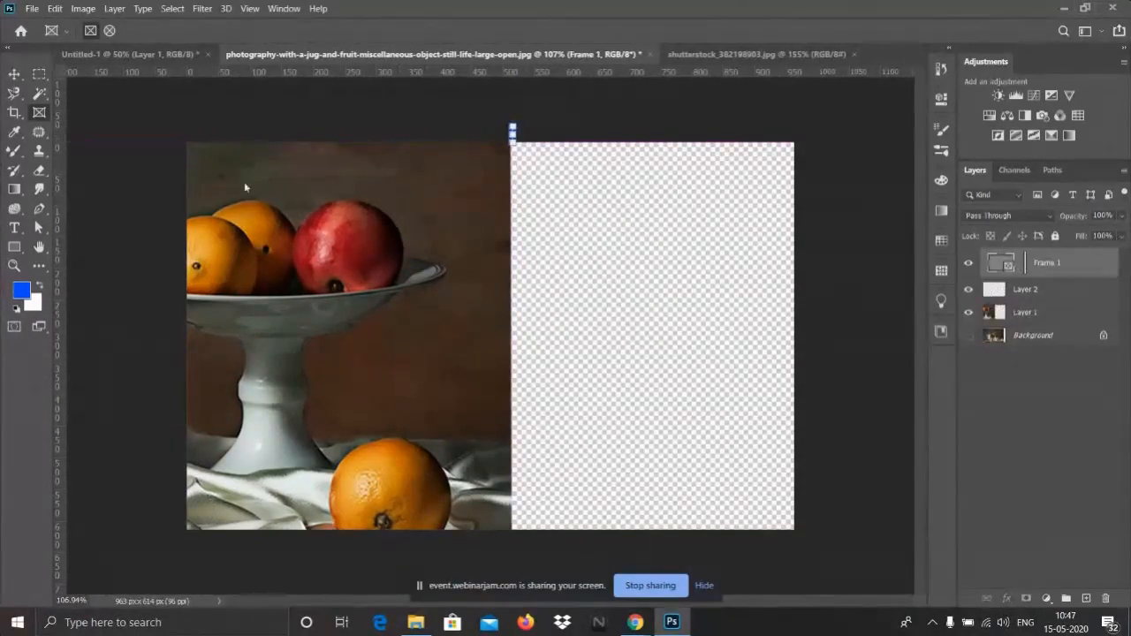
left_click(39, 73)
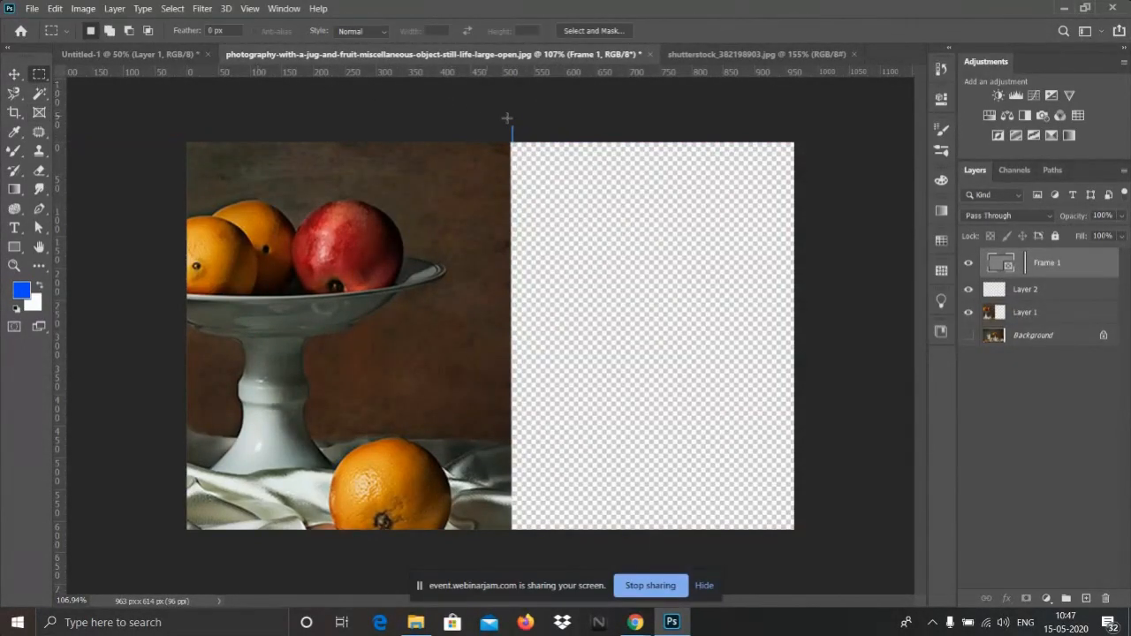
left_click_drag(510, 141, 808, 536)
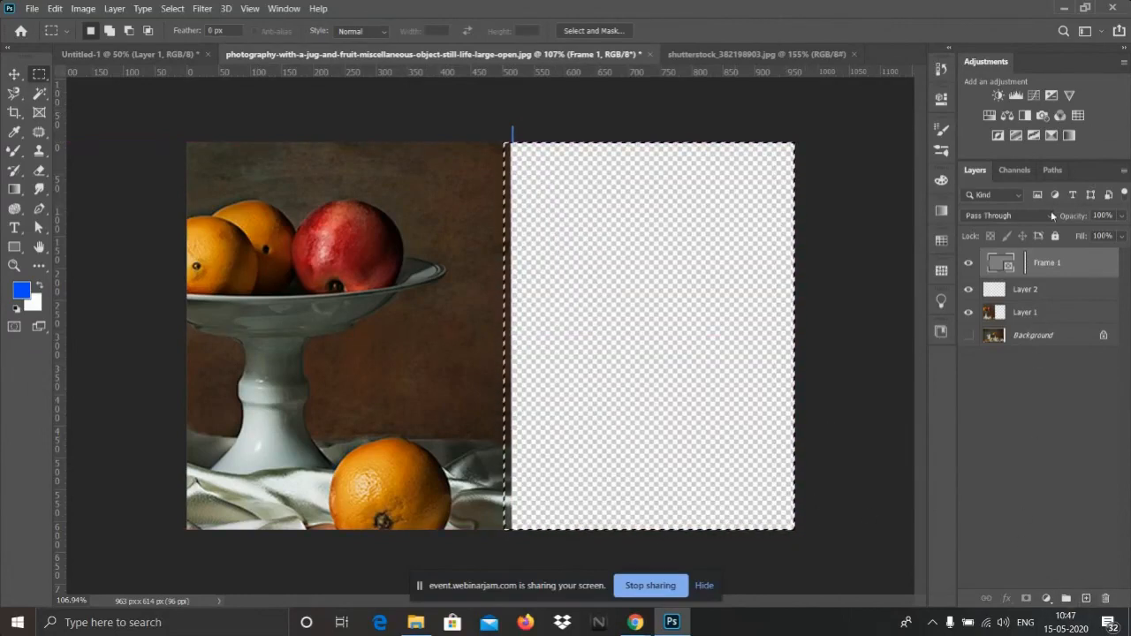
key("Delete")
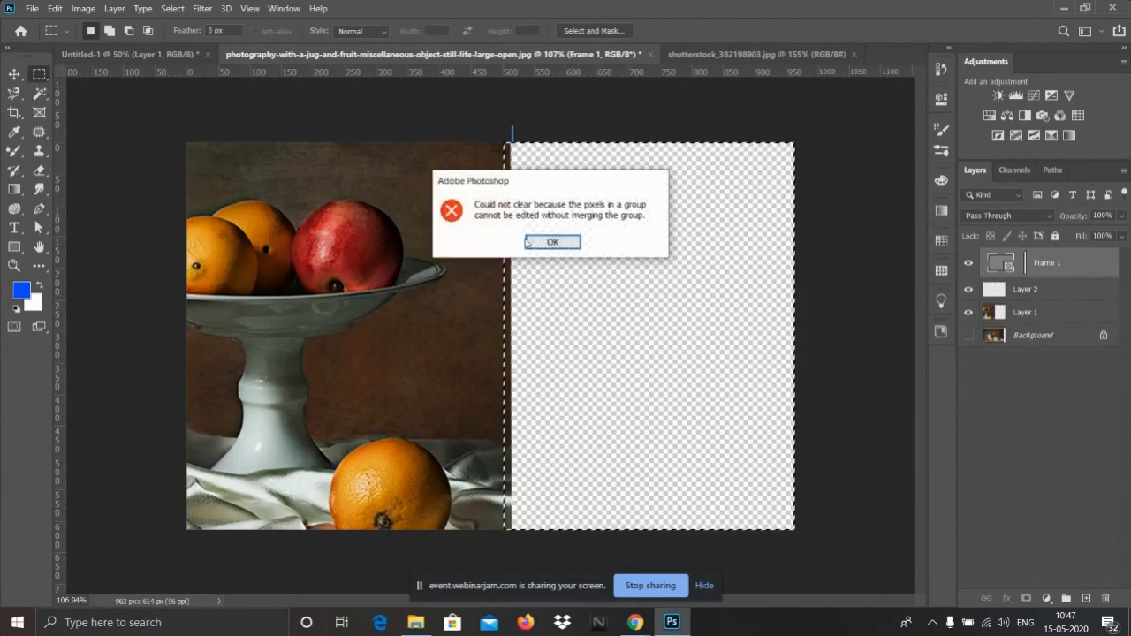
left_click(546, 245)
key("ctrl+d")
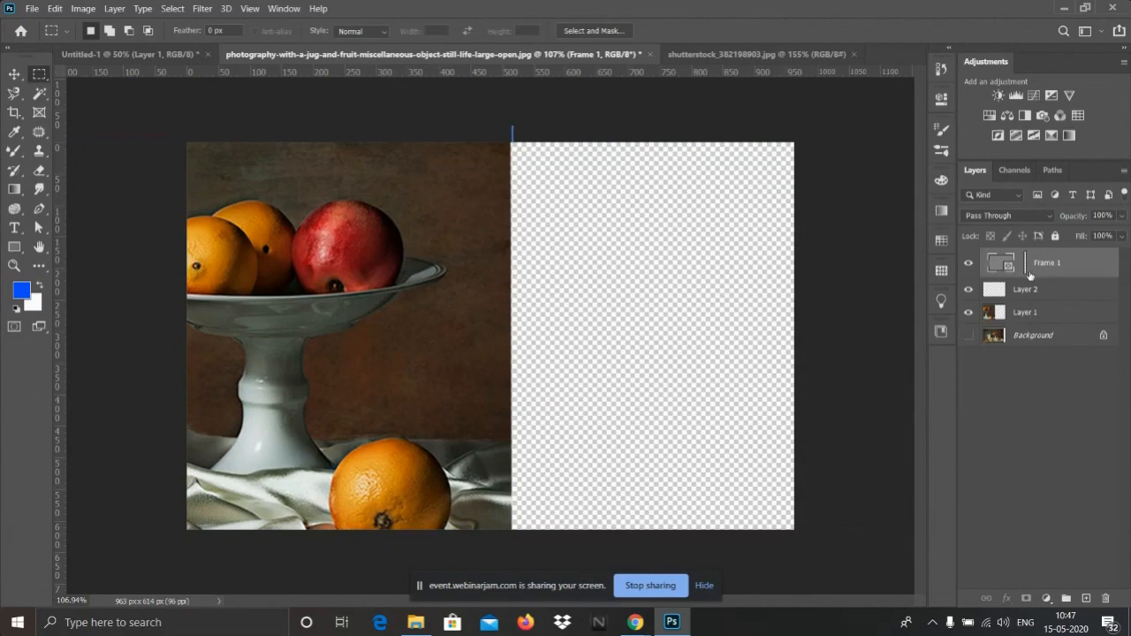
key("Delete")
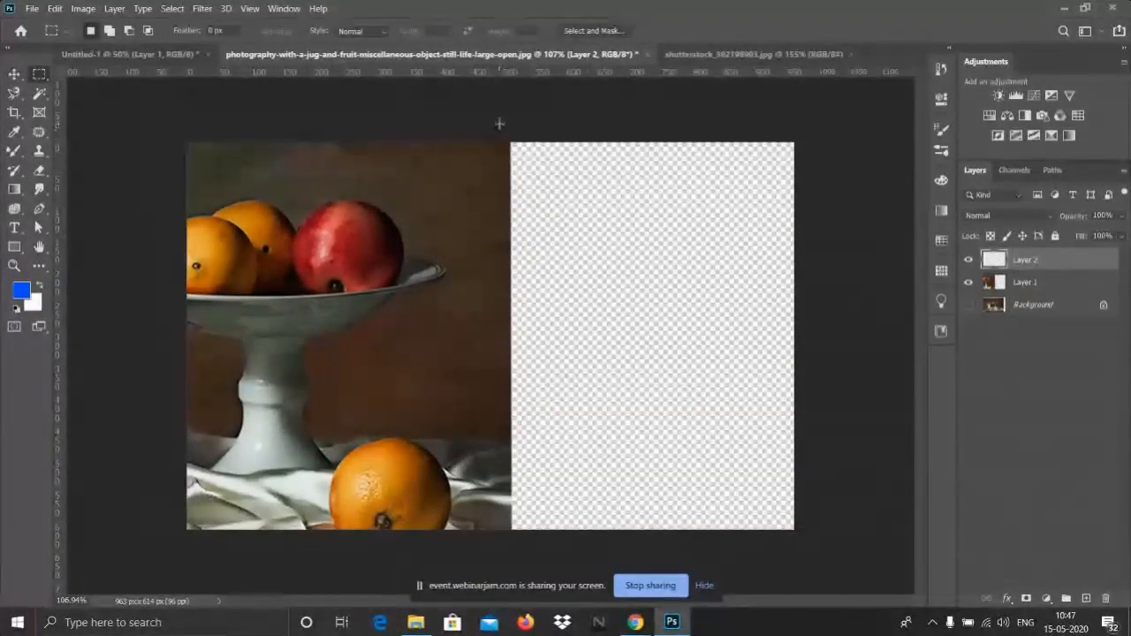
- On Layer 2, marquee-select the transparent right half and fill it with the brown sampled from the backdrop with the Eyedropper
left_click_drag(507, 140, 811, 548)
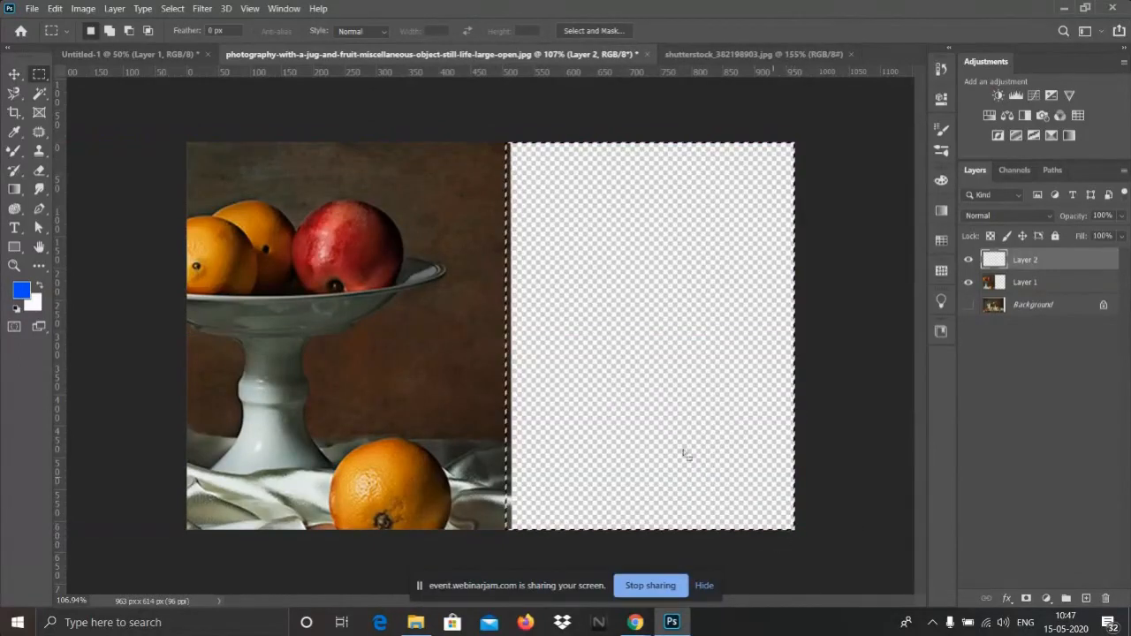
left_click(21, 292)
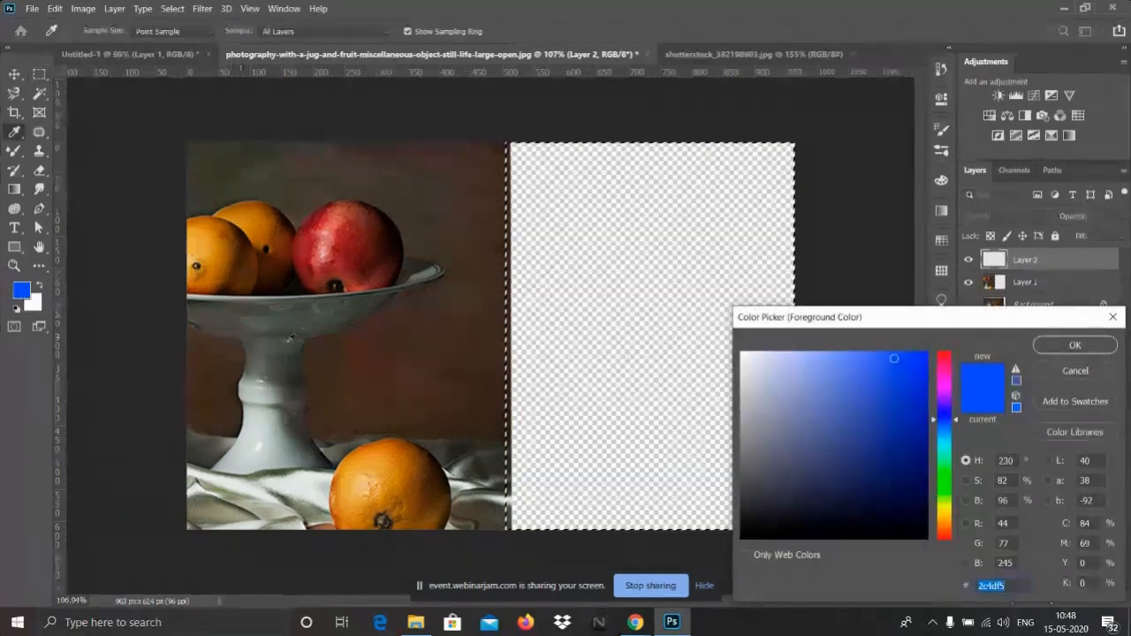
left_click(446, 338)
left_click(1036, 368)
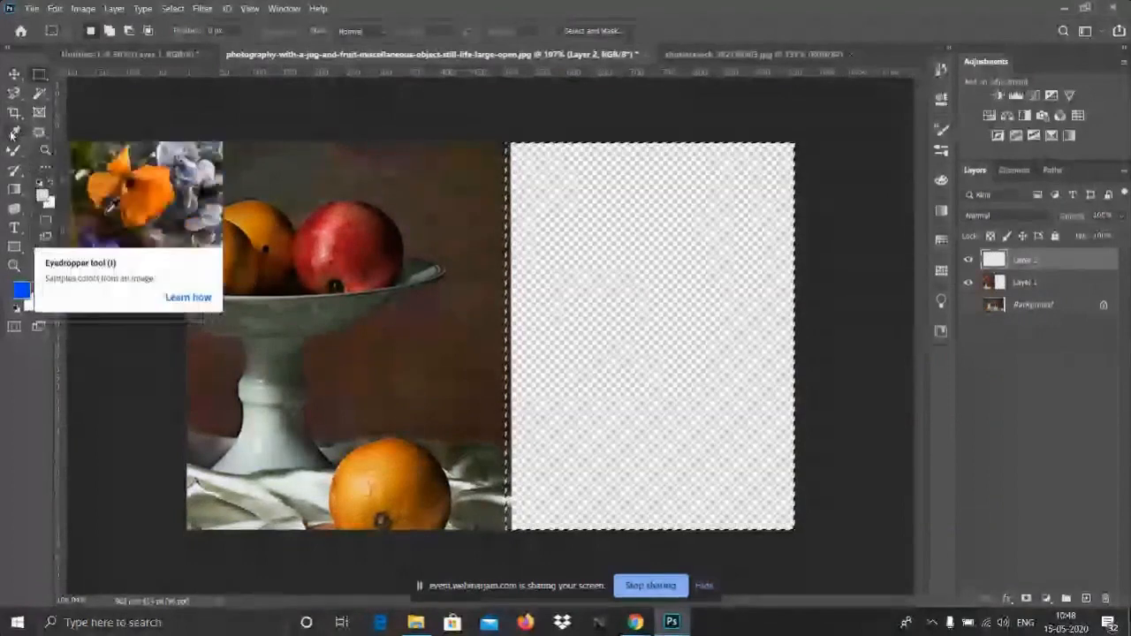
left_click(15, 133)
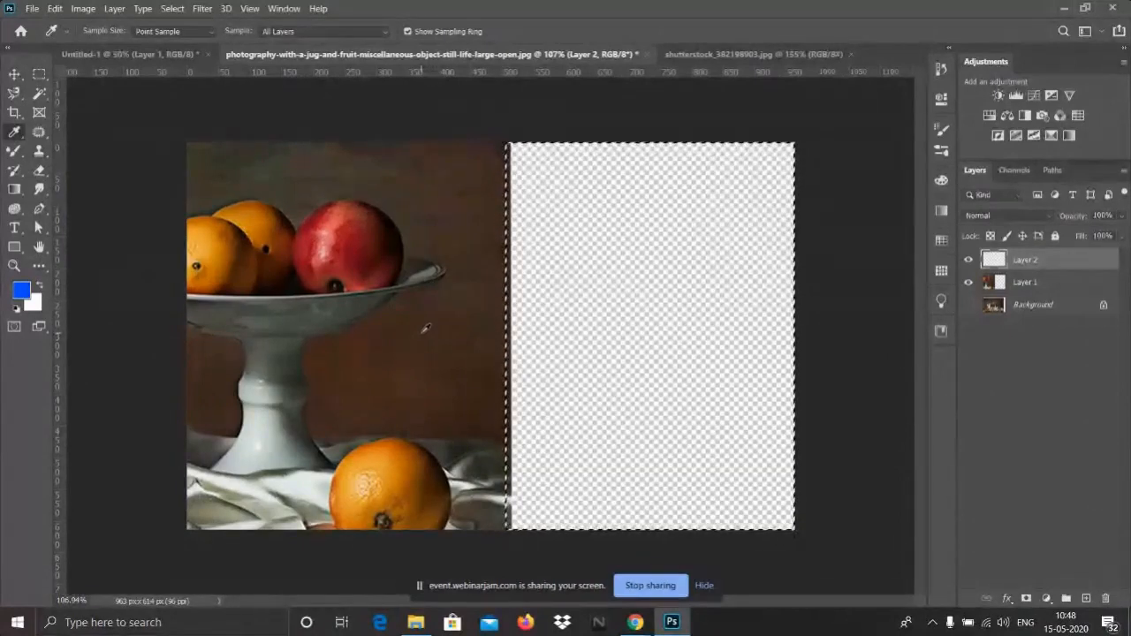
left_click(451, 329)
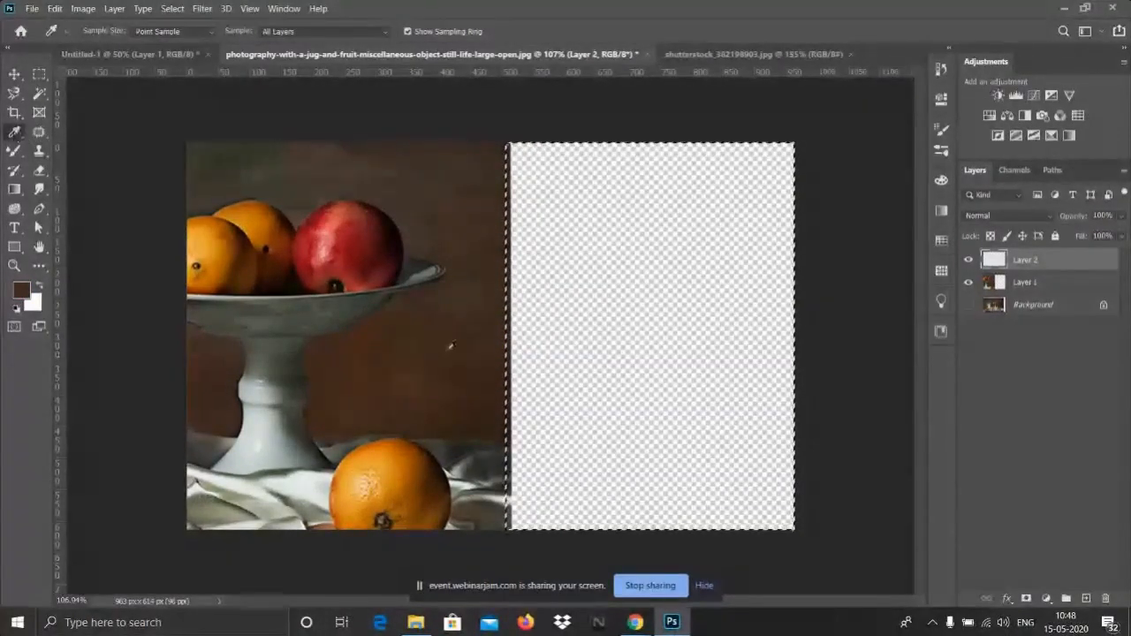
left_click(413, 333)
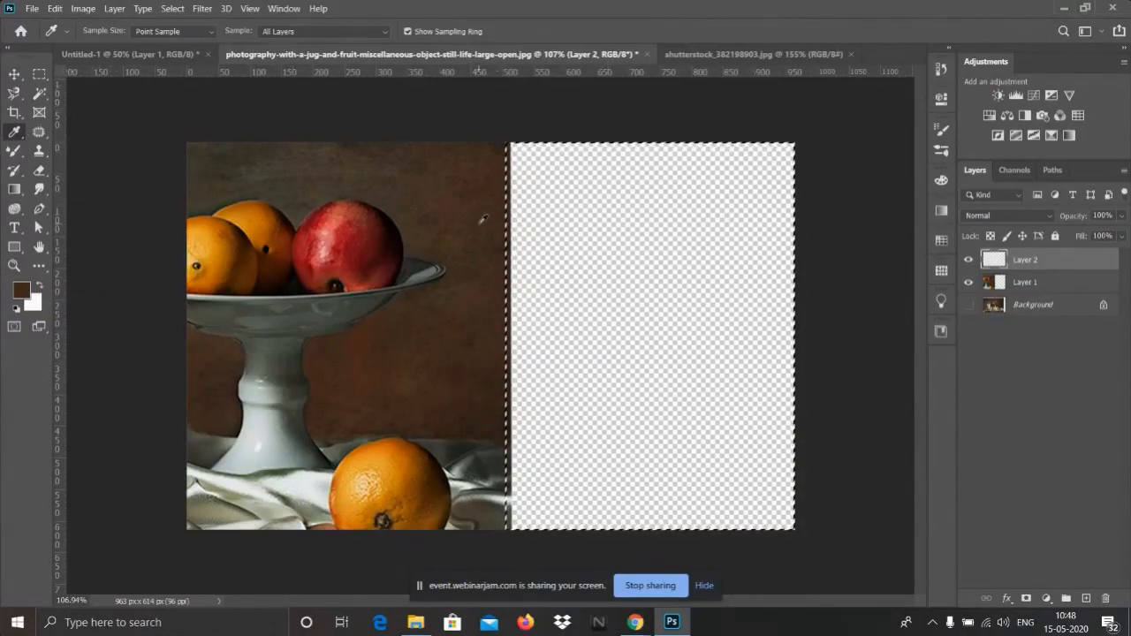
key("alt+BackSpace")
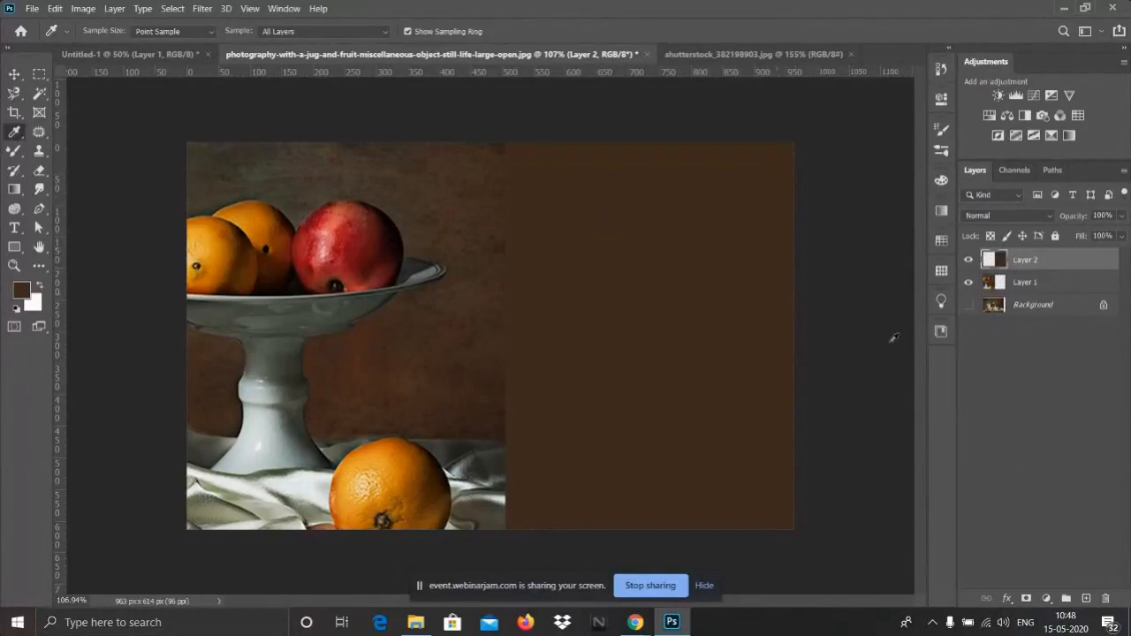
- Add a new empty layer above Layer 2 and make it the active layer
left_click(1086, 599)
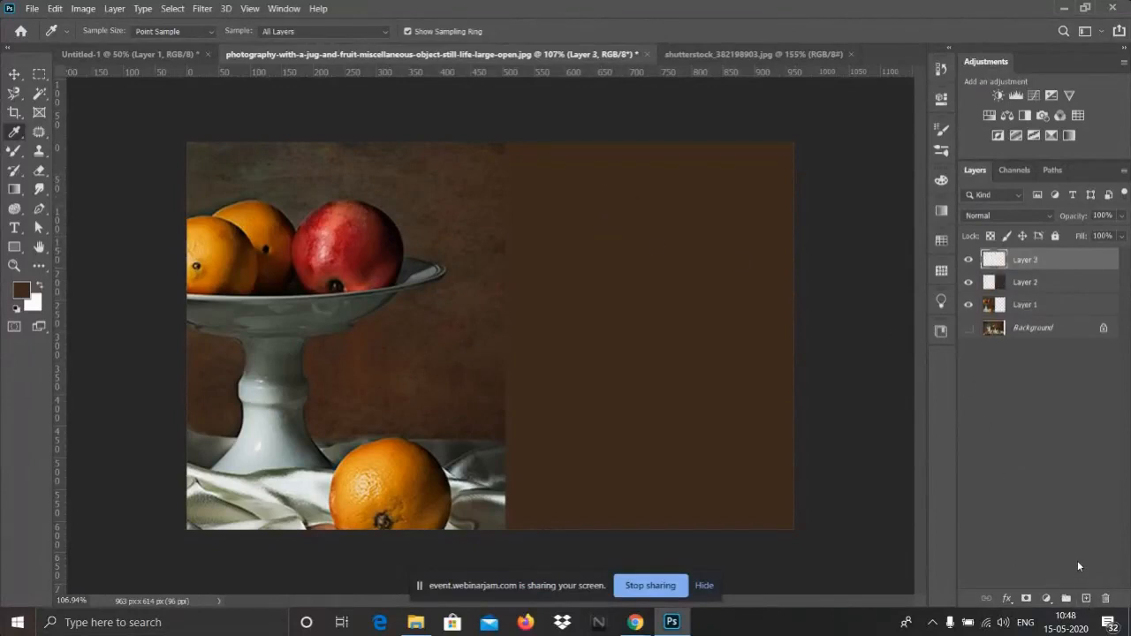
left_click(1037, 284)
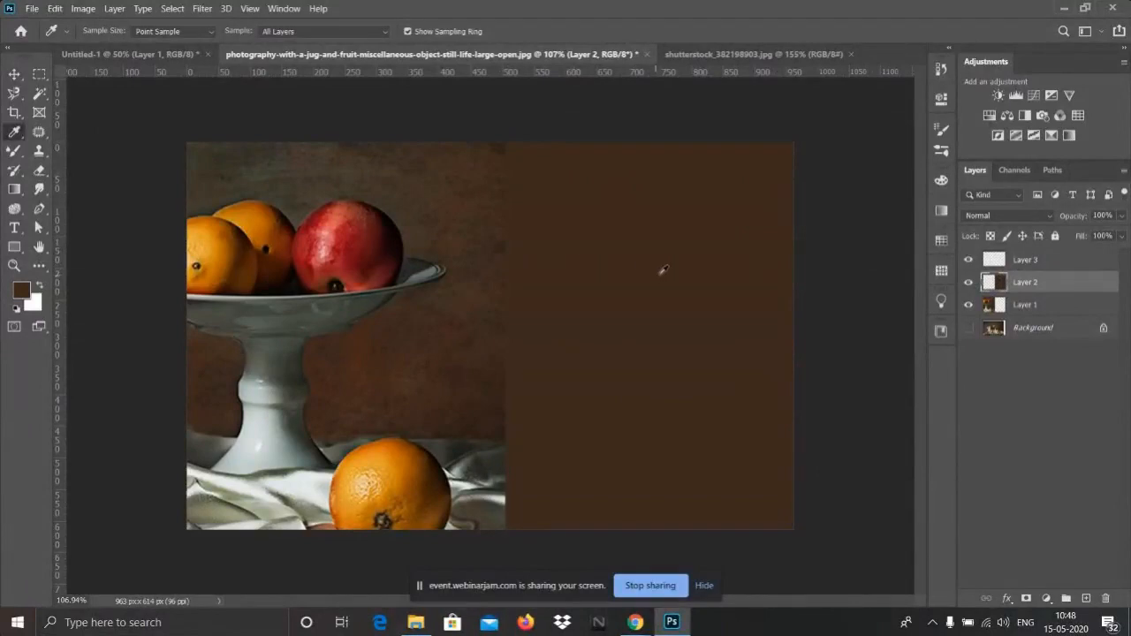
left_click(1040, 261)
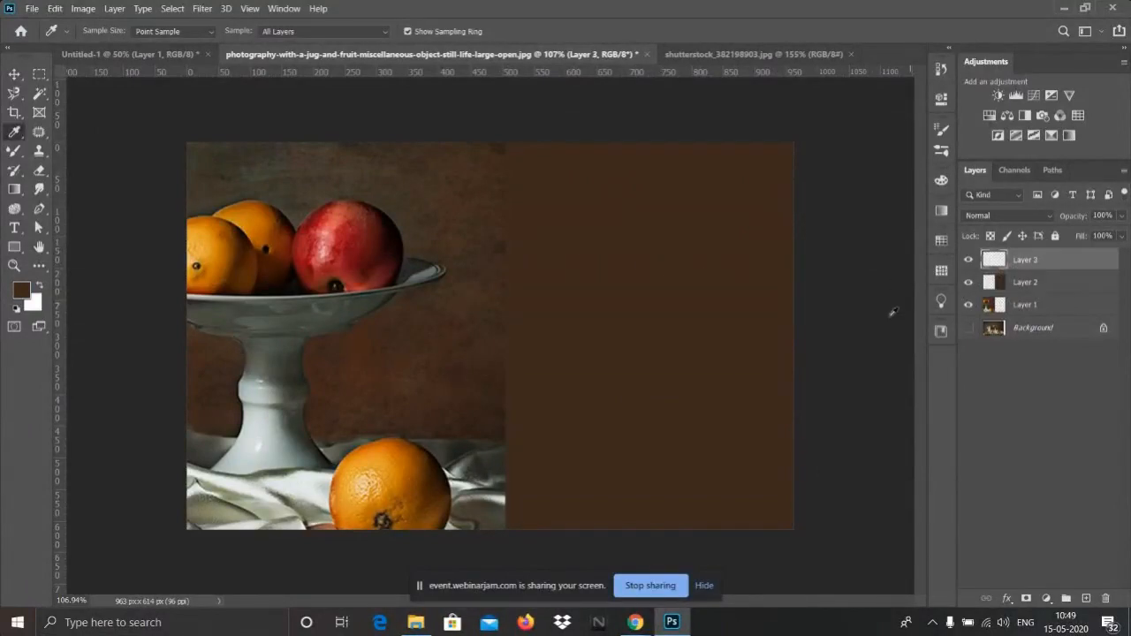
- Set the foreground color to black (000000) and activate the Mixer Brush tool
left_click(22, 294)
left_click_drag(794, 470, 739, 543)
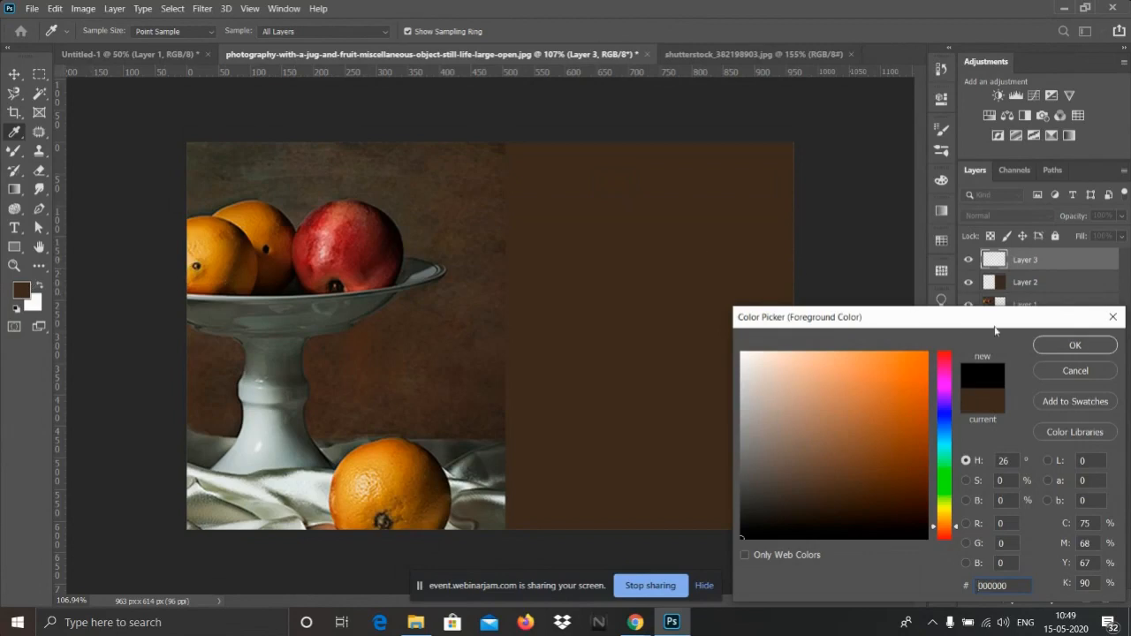
left_click(1076, 345)
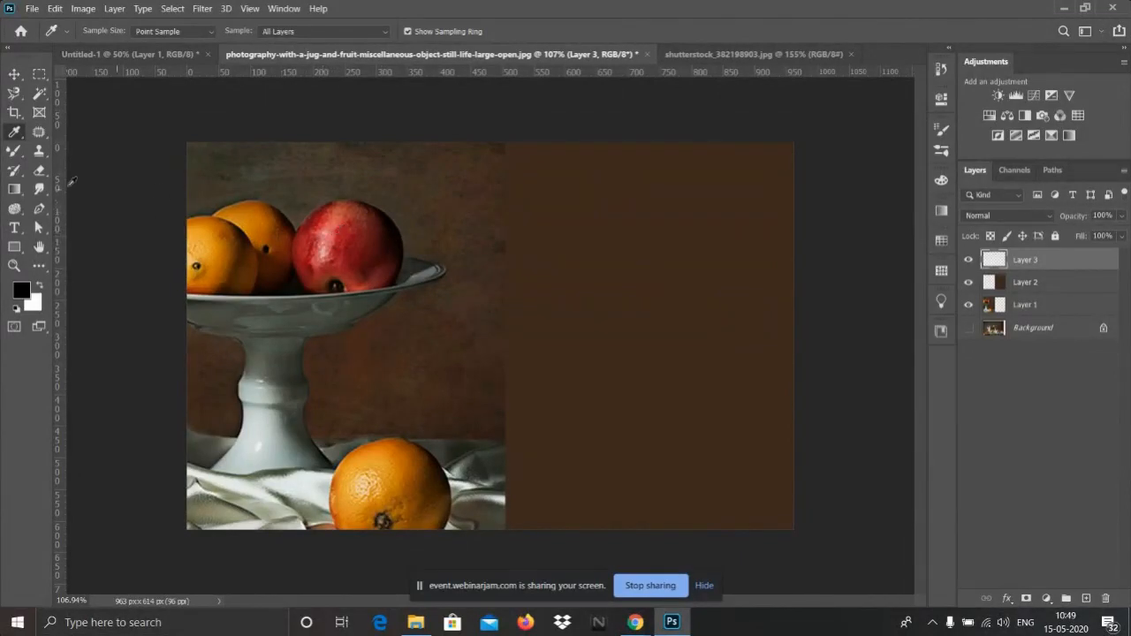
left_click(15, 154)
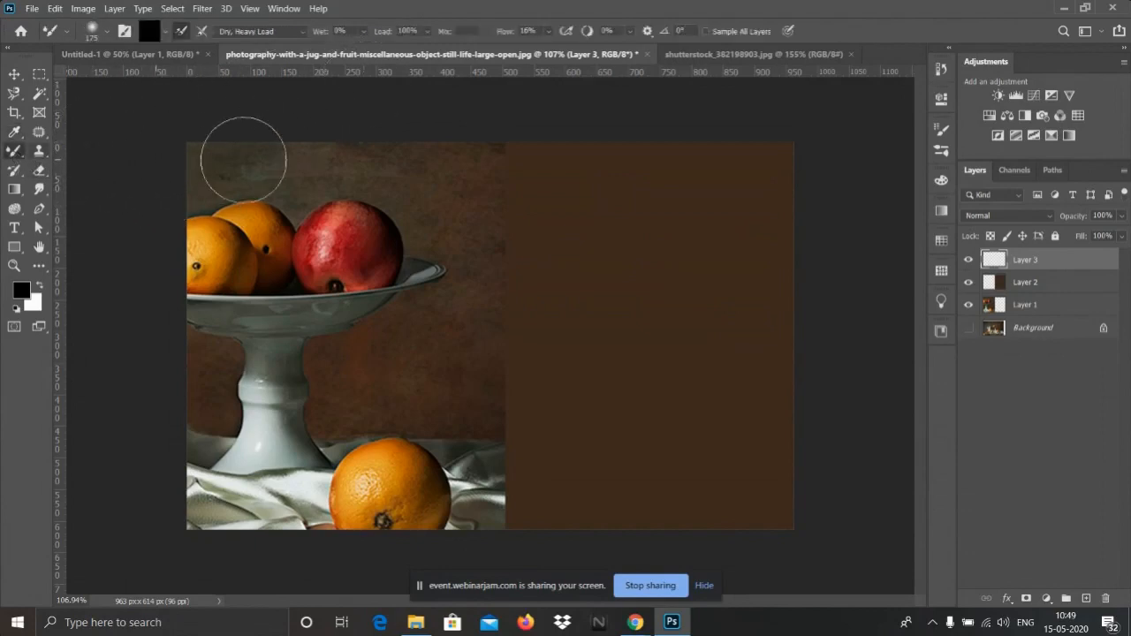
- Choose a hard round pressure brush preset for the Mixer Brush and reduce its size to 7 px
left_click(942, 153)
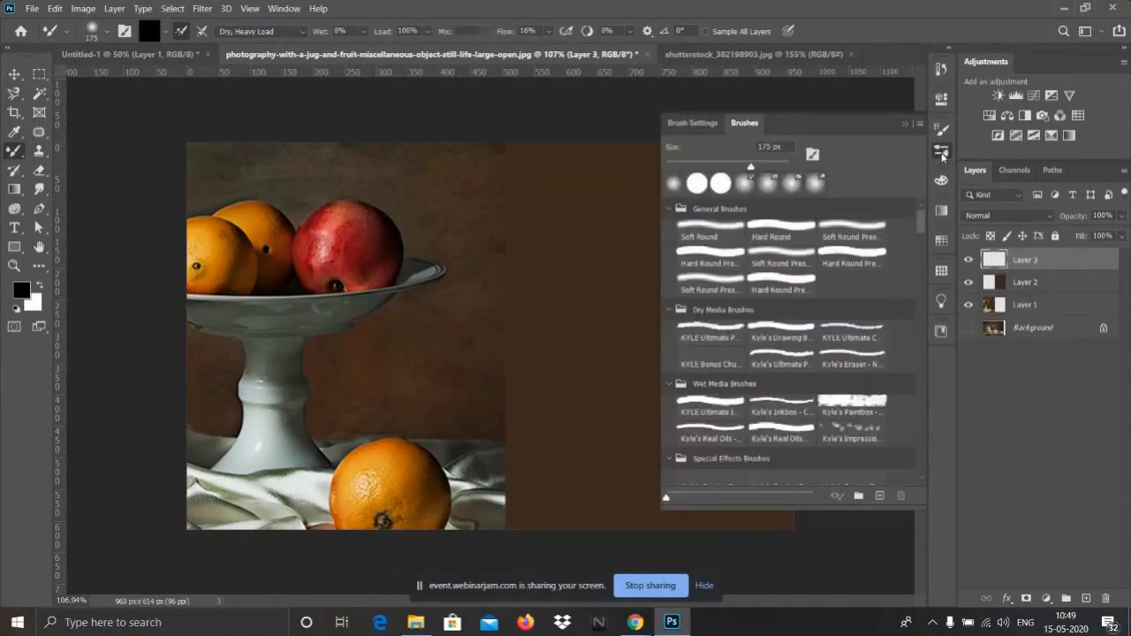
left_click(775, 289)
left_click(943, 152)
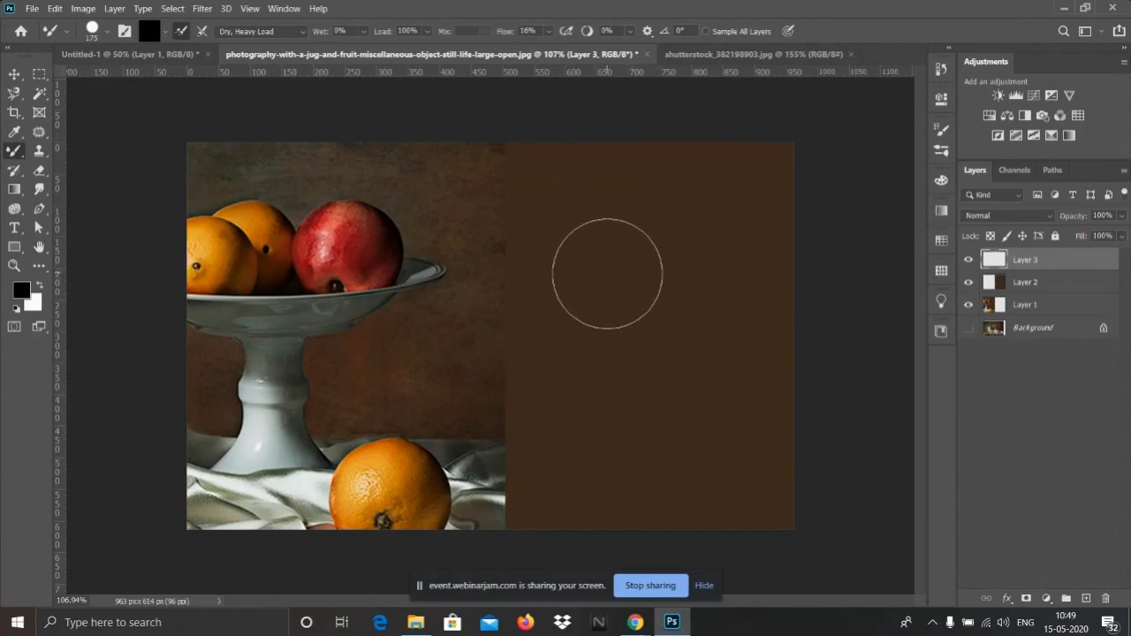
key("bracketleft")
key("bracketleft")
key("bracketleft")
key("bracketleft")
key("bracketleft")
key("bracketleft")
key("bracketleft")
key("bracketleft")
key("bracketleft")
key("bracketleft")
key("bracketleft")
key("bracketleft")
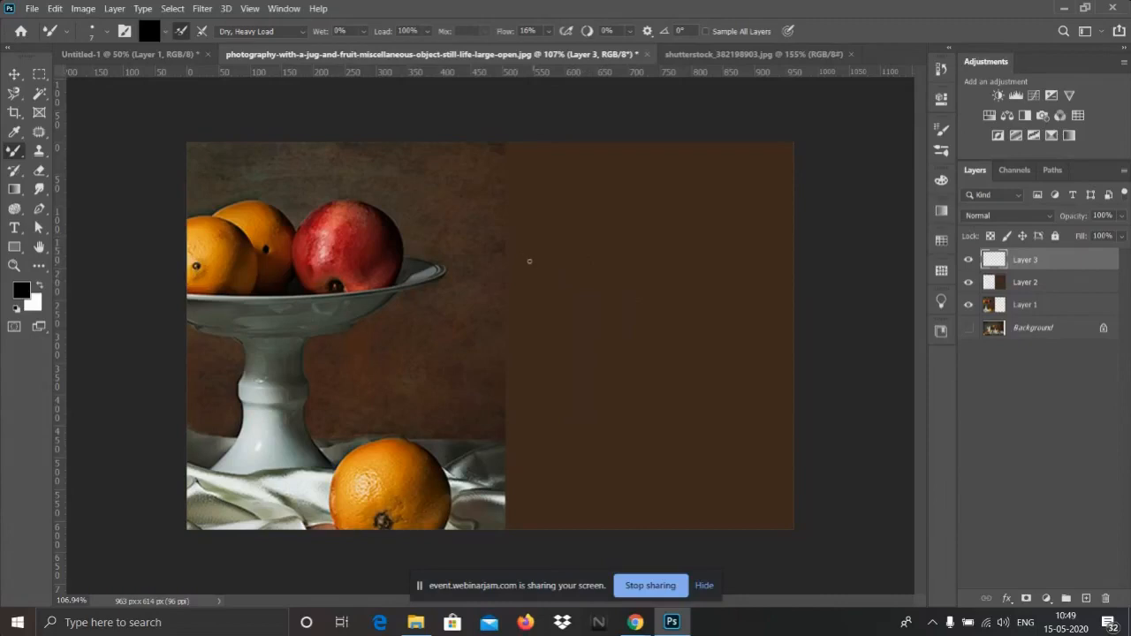
- On Layer 3, sketch a rough dark outline of a footed fruit bowl with its stem on the brown half
mouse_move(507, 254)
left_mouse_down()
mouse_move(635, 259)
mouse_move(568, 251)
mouse_move(682, 279)
left_mouse_up()
left_click_drag(680, 280, 543, 303)
left_click_drag(667, 282, 503, 303)
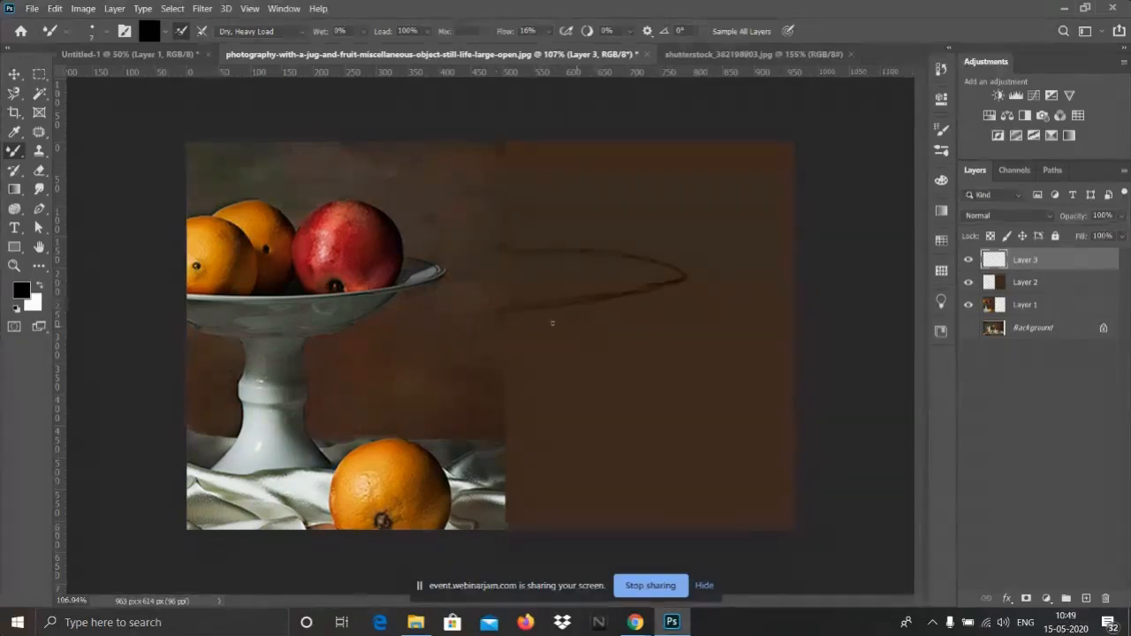
mouse_move(630, 318)
left_mouse_down()
mouse_move(515, 337)
mouse_move(576, 339)
left_mouse_up()
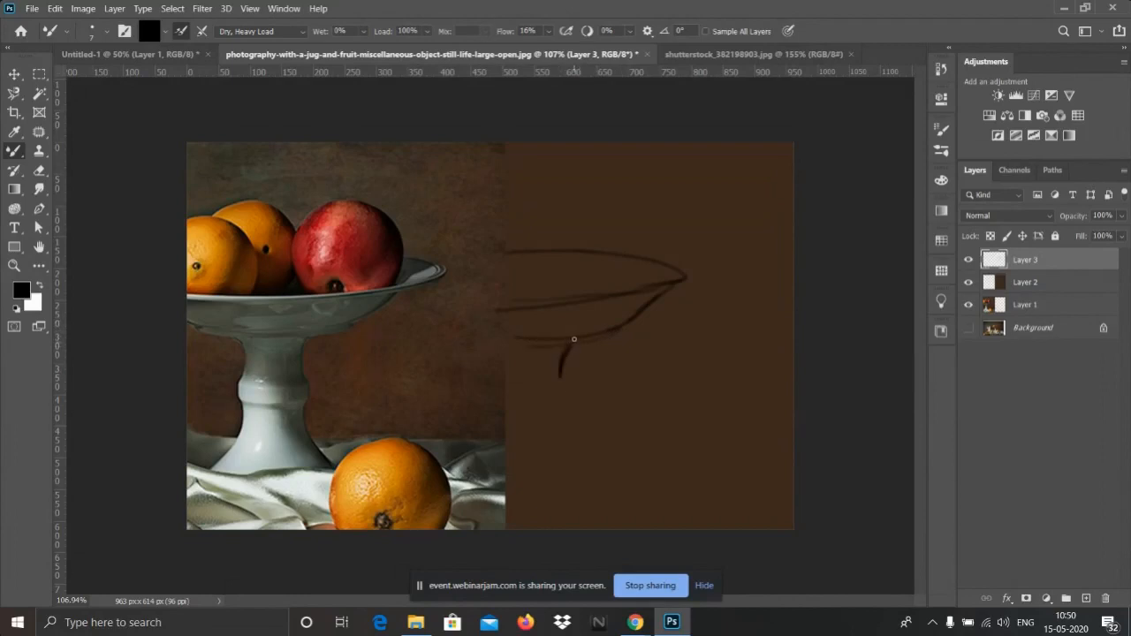
left_click_drag(560, 378, 581, 450)
- Activate the Eyedropper tool and sample several red tones from the pomegranate in the fruit bowl
left_click(14, 131)
left_click(325, 242)
left_click(325, 244)
left_click(336, 245)
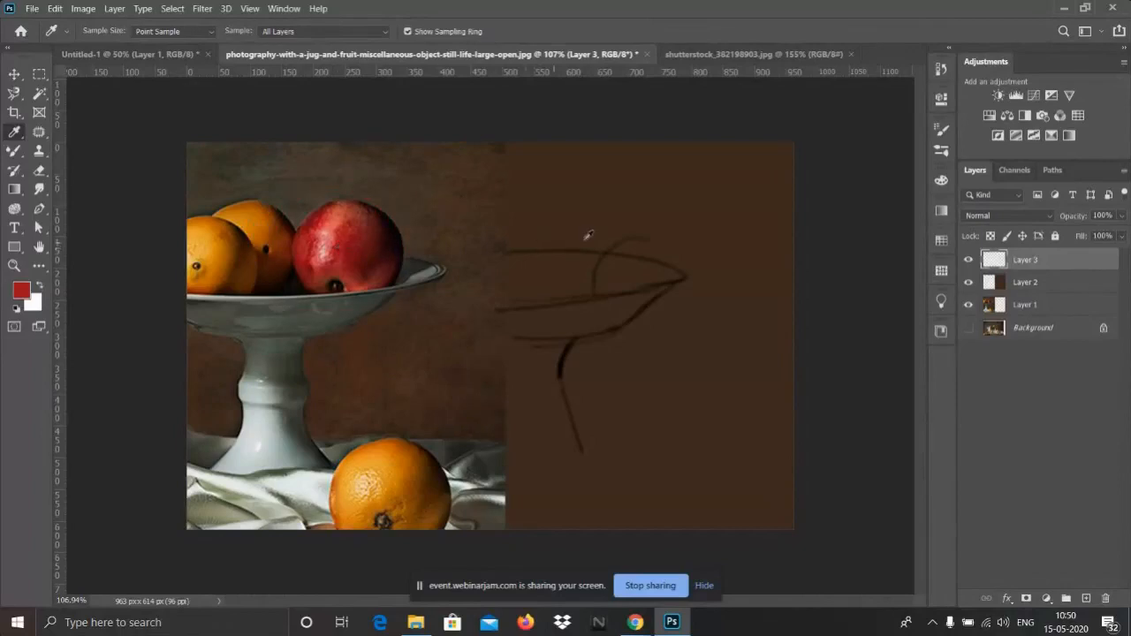
left_click(358, 248)
left_click(358, 247)
left_click(328, 228)
left_click(333, 232)
scroll(334, 170, "up", 4)
right_click(339, 168)
left_click(202, 192)
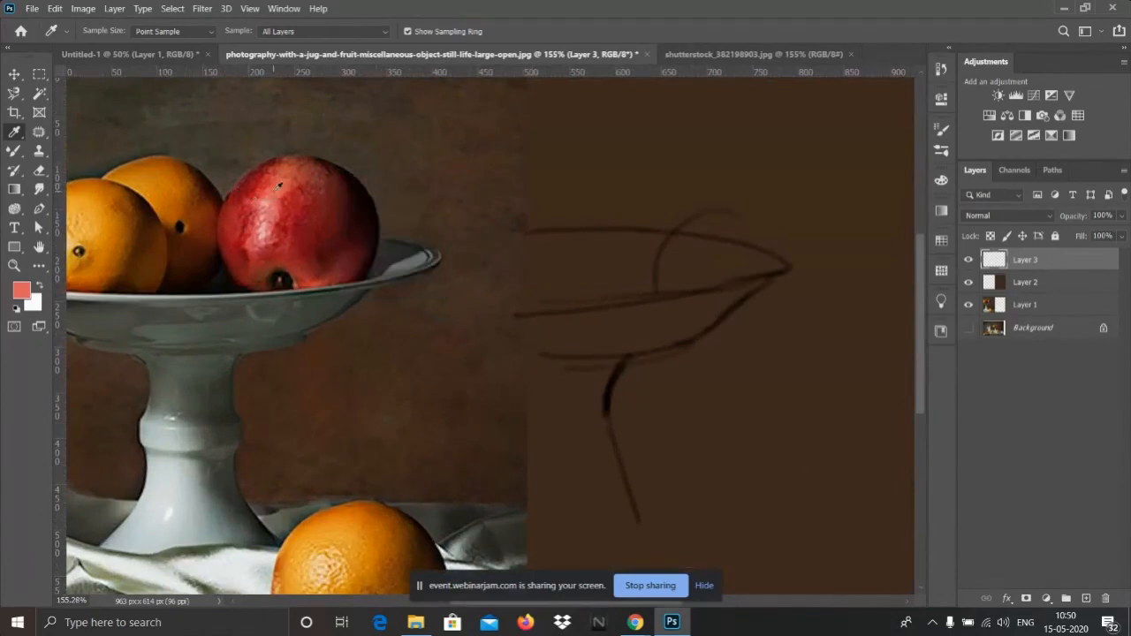
- Sample the red fruit's highlight, upper edge and midtone, ending with the near-black shadow along its edge as the foreground color
scroll(280, 185, "up", 5)
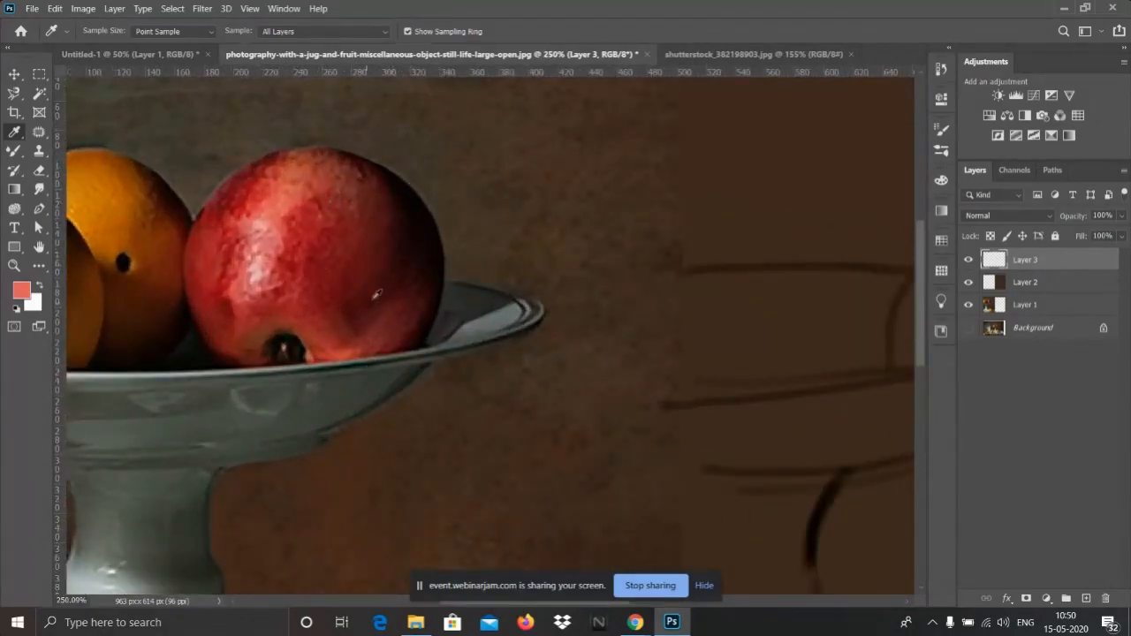
left_click(257, 243)
scroll(385, 192, "down", 1)
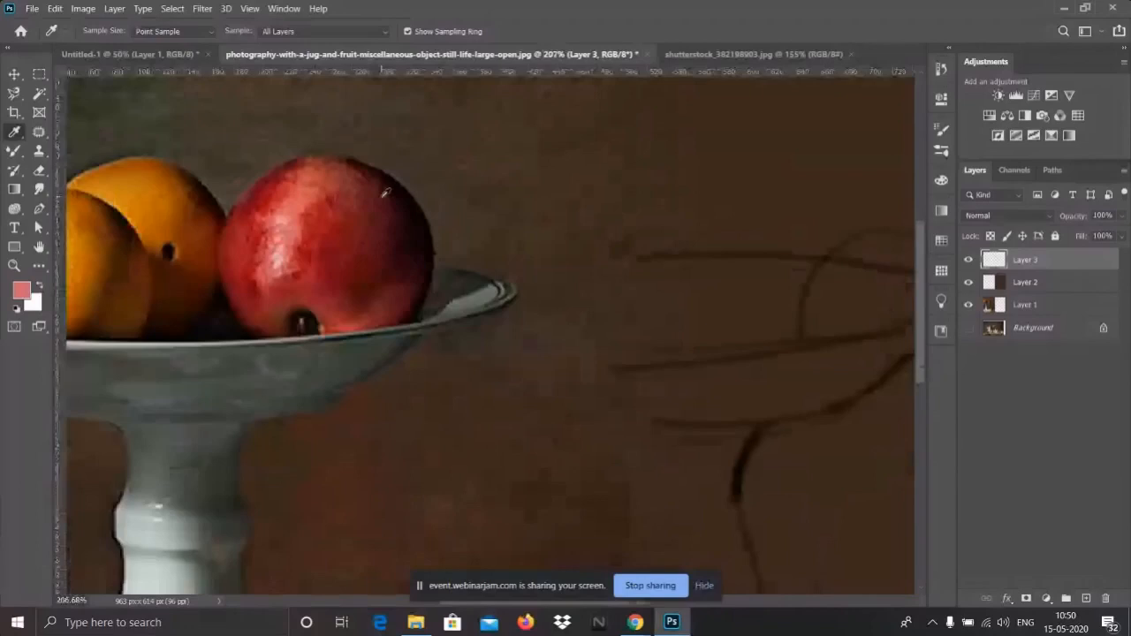
scroll(407, 266, "down", 2)
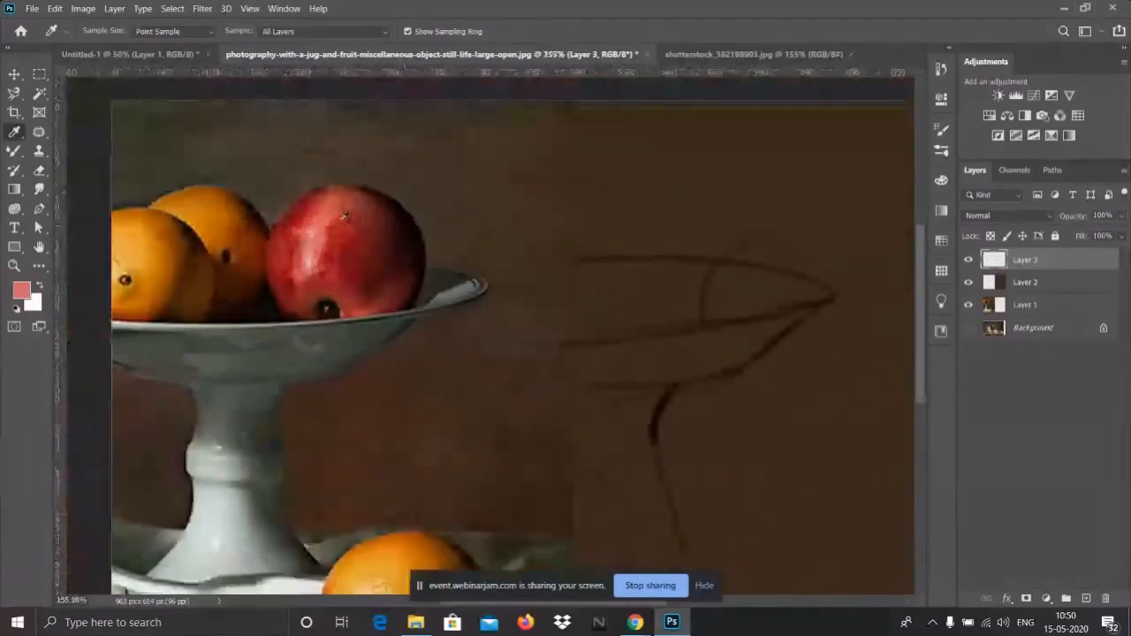
scroll(320, 173, "up", 2)
scroll(320, 173, "up", 1)
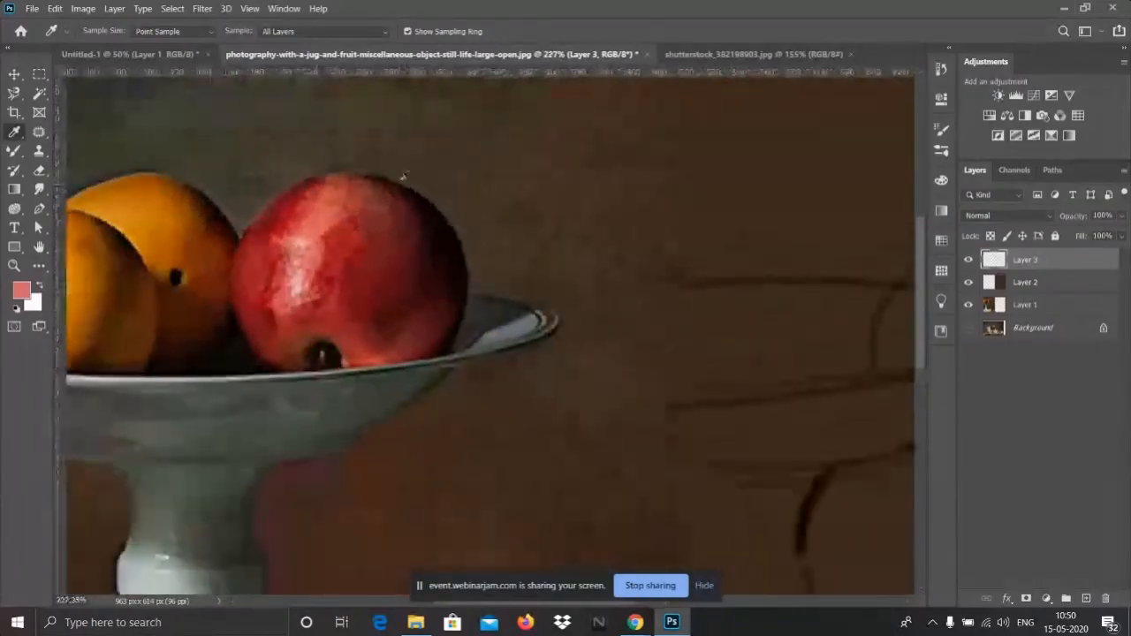
left_click(346, 182)
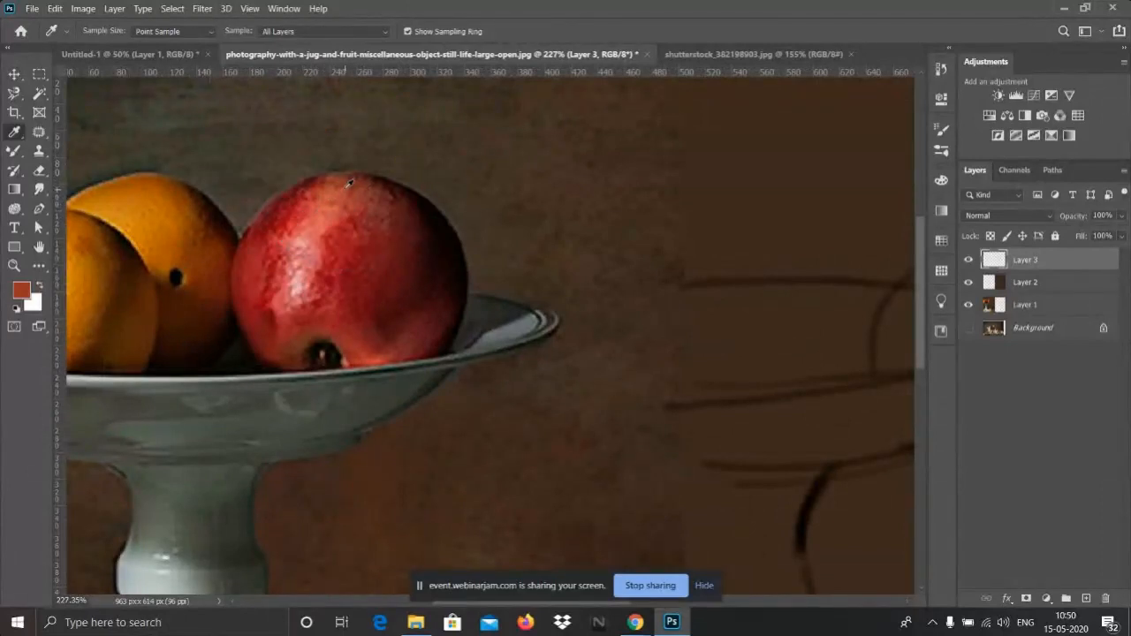
left_click(349, 183)
left_click(349, 183)
left_click(339, 244)
left_click(439, 250)
scroll(244, 200, "down", 3)
scroll(113, 148, "down", 4)
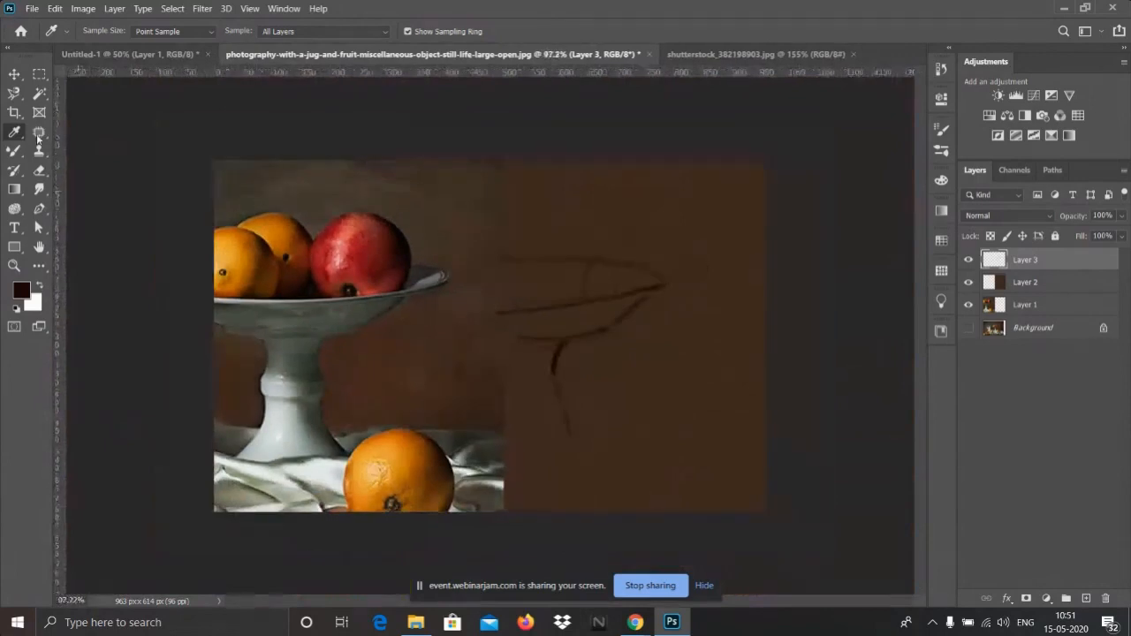
scroll(357, 216, "up", 2)
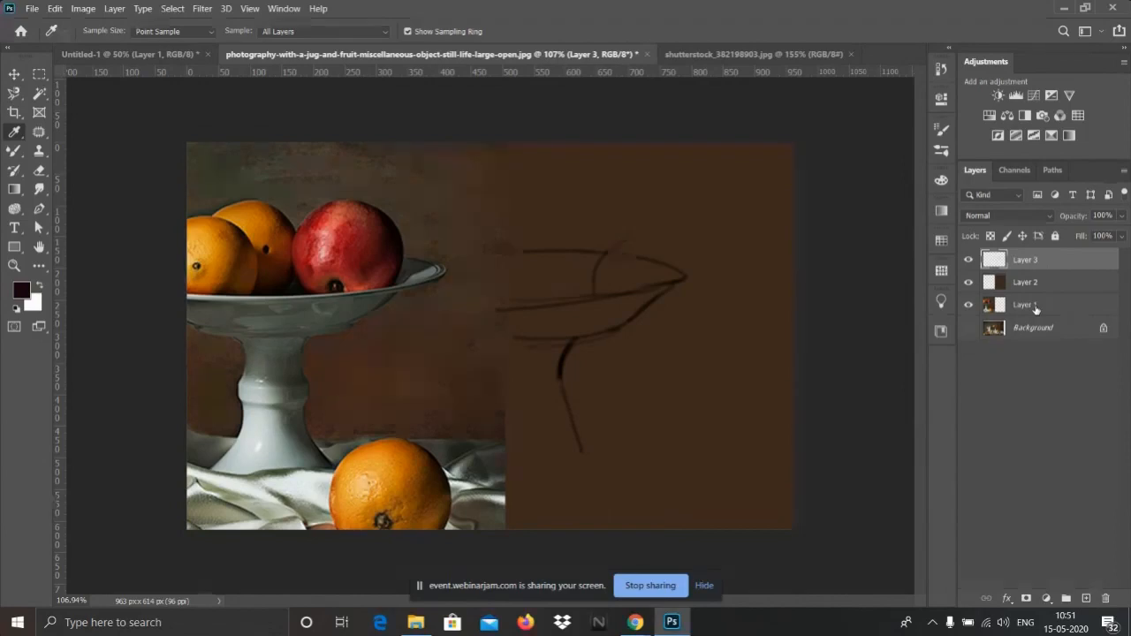
- Select Layers 1 to 3 as a range, select all layers, make the Background layer visible, and reduce the selection to Layer 1
left_click(1035, 305, "shift")
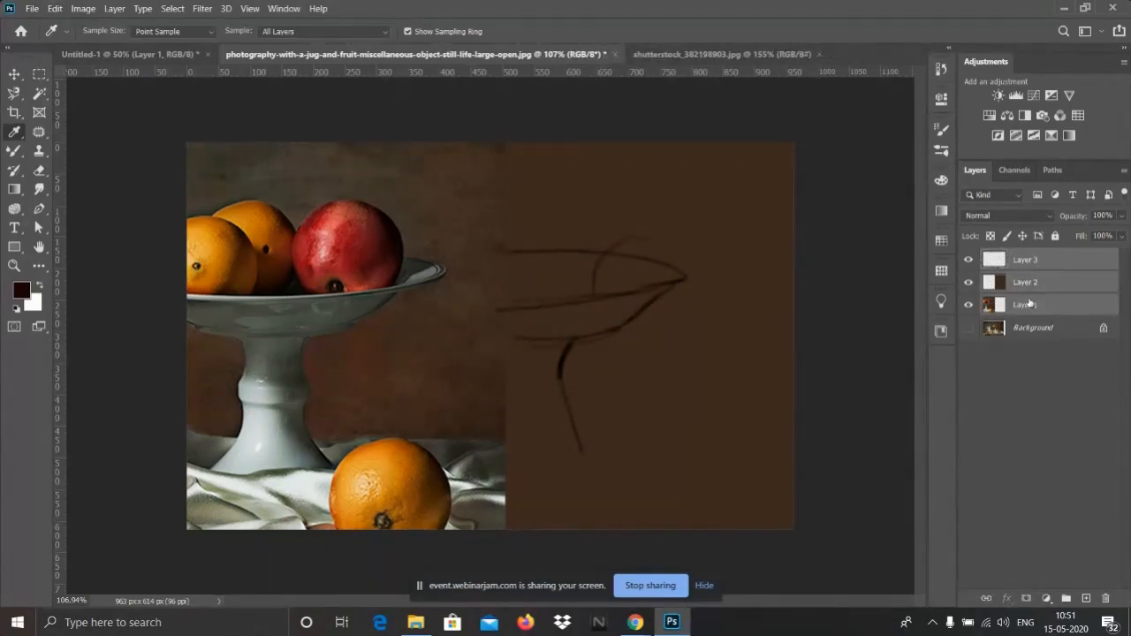
left_click(1025, 258)
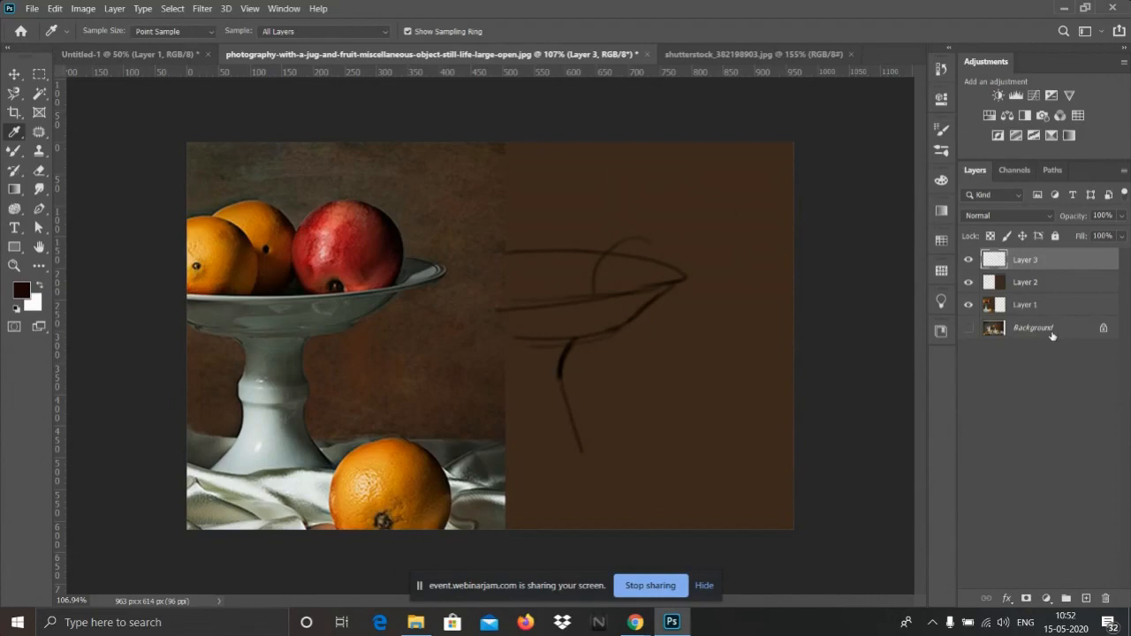
key("ctrl+alt+a")
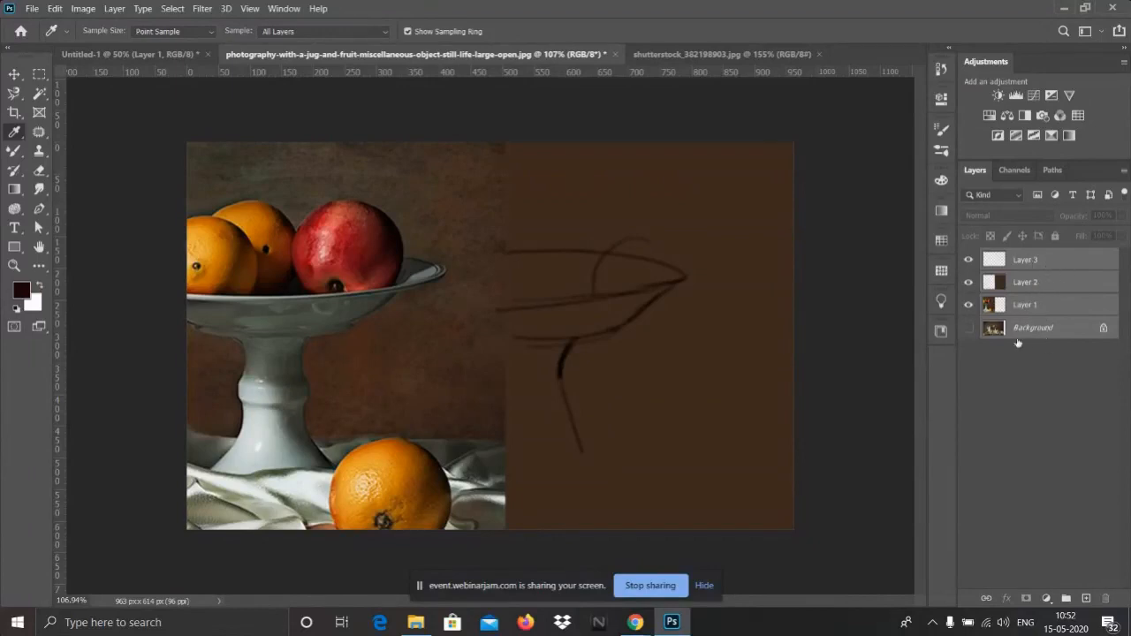
left_click(969, 329)
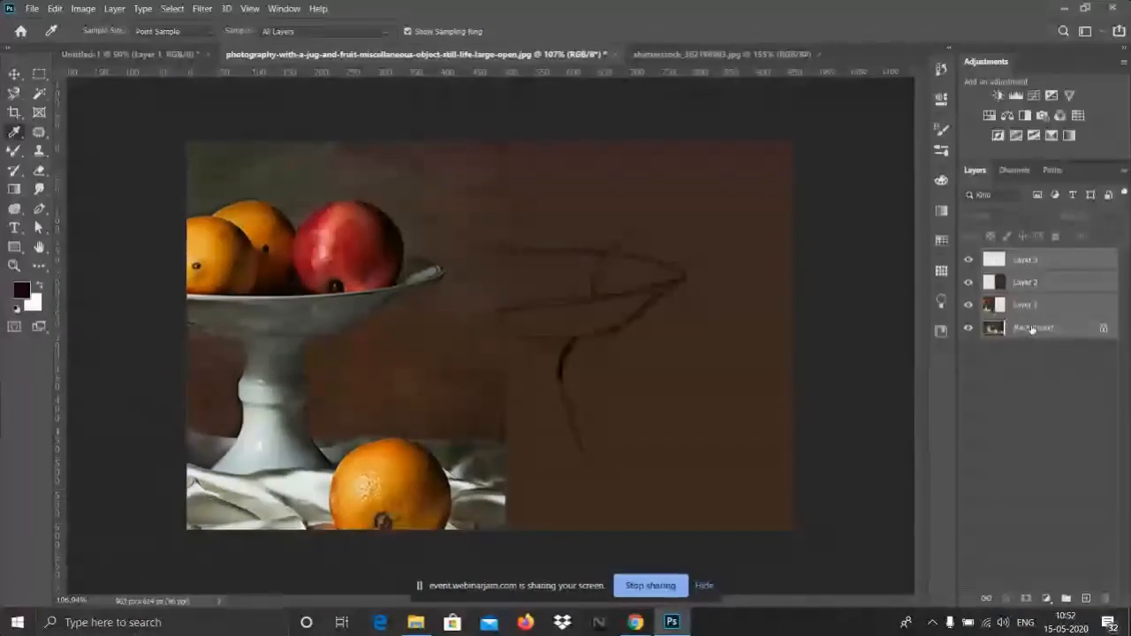
left_click(1041, 306)
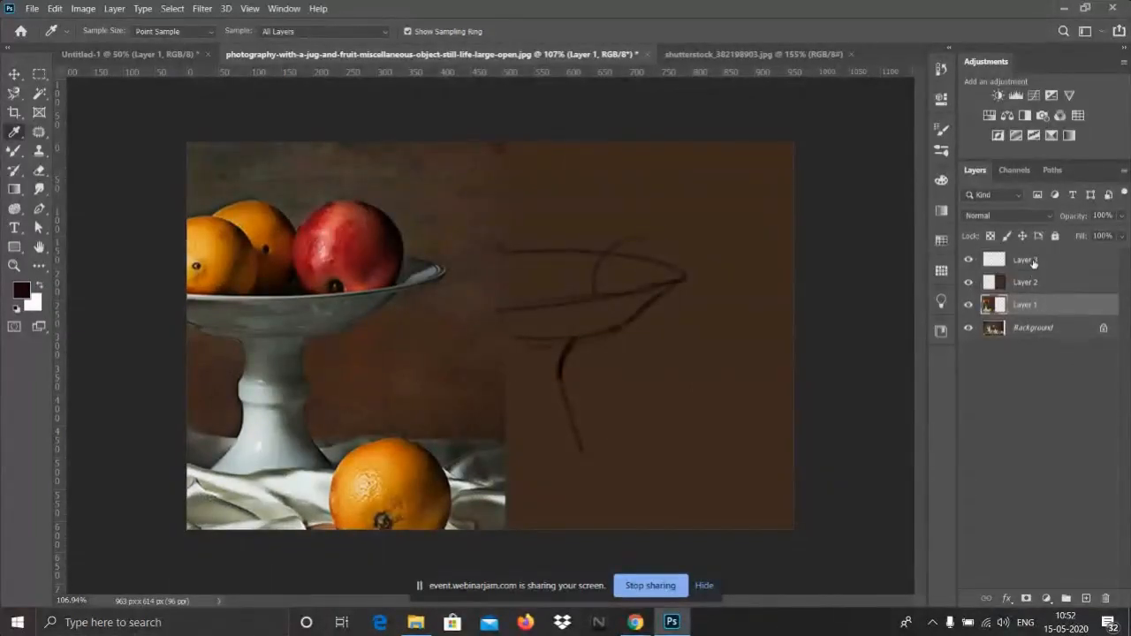
- Merge Layer 3 with Layer 2, undo the merge, and make only Layer 3 active
left_click(1036, 264)
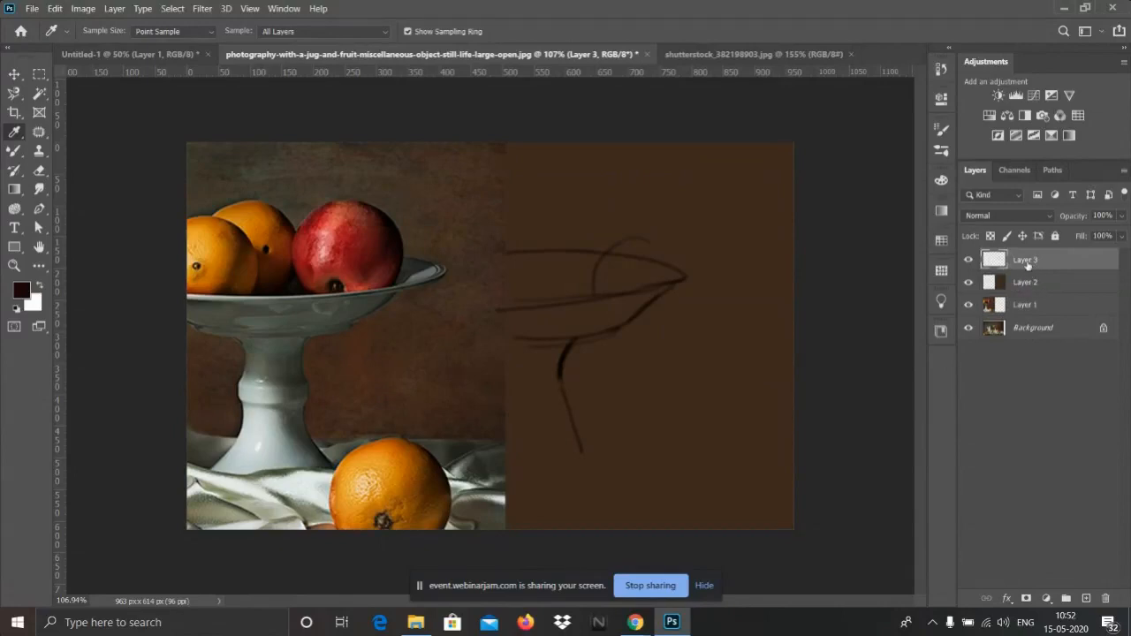
left_click(1025, 283, "ctrl")
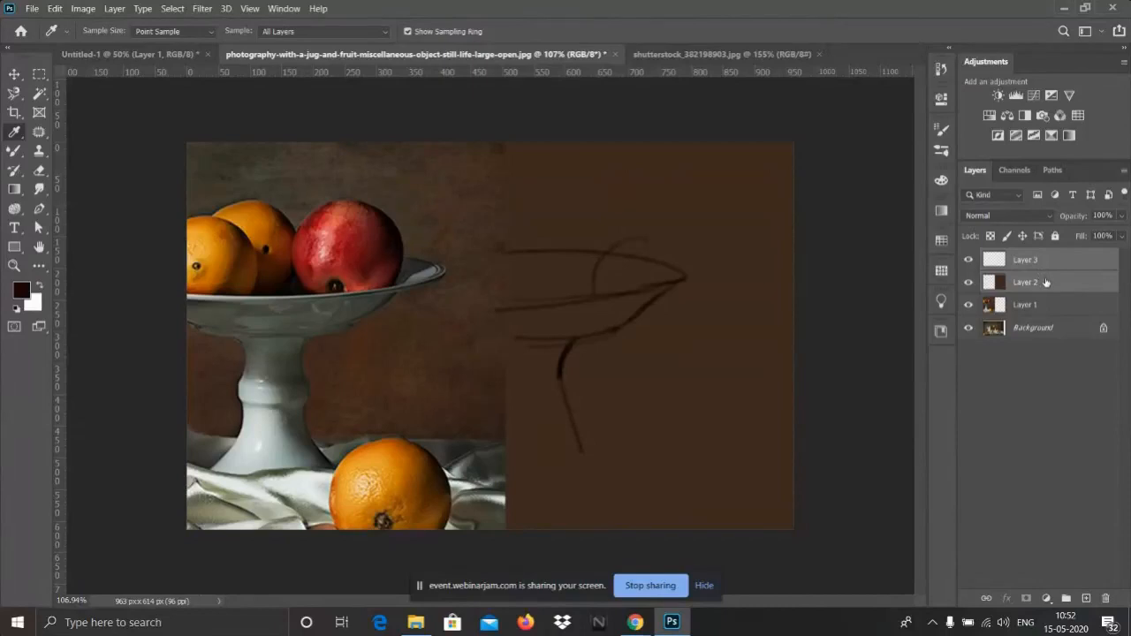
key("ctrl+e")
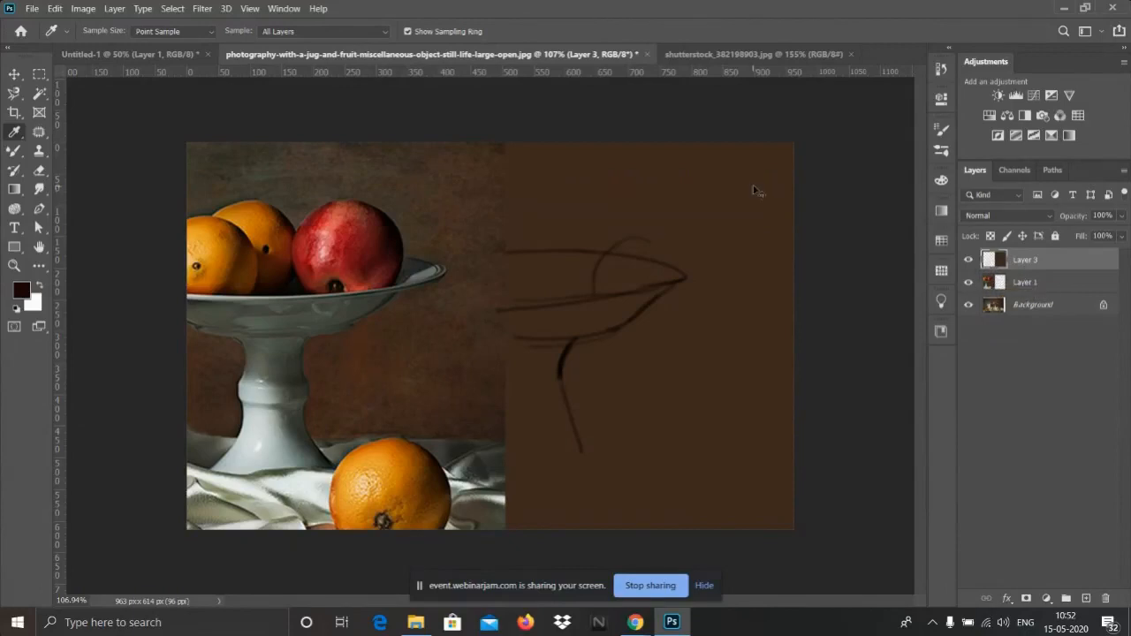
key("ctrl+z")
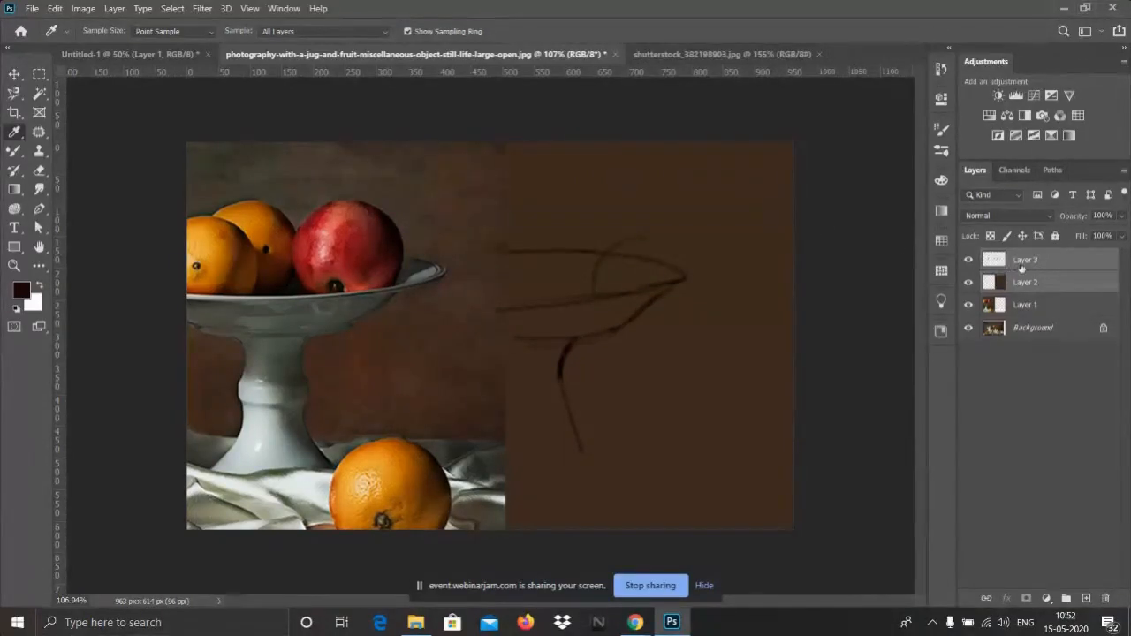
left_click(1043, 267)
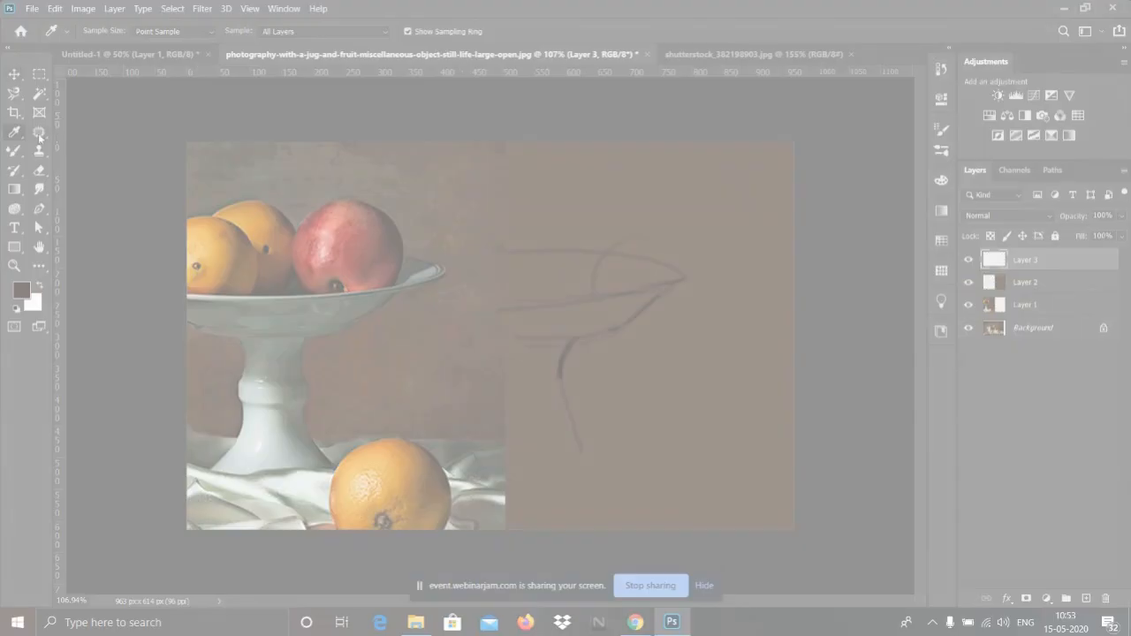
- Activate the Patch tool from the healing tools and close the shutterstock_382198903.jpg document
left_click(35, 133)
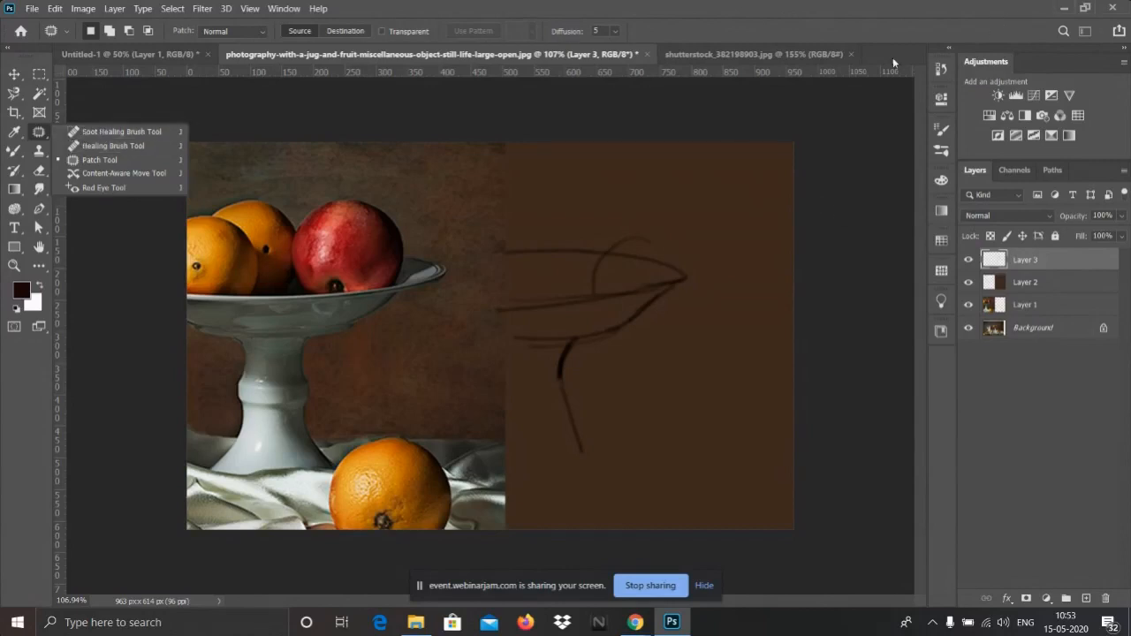
left_click(729, 55)
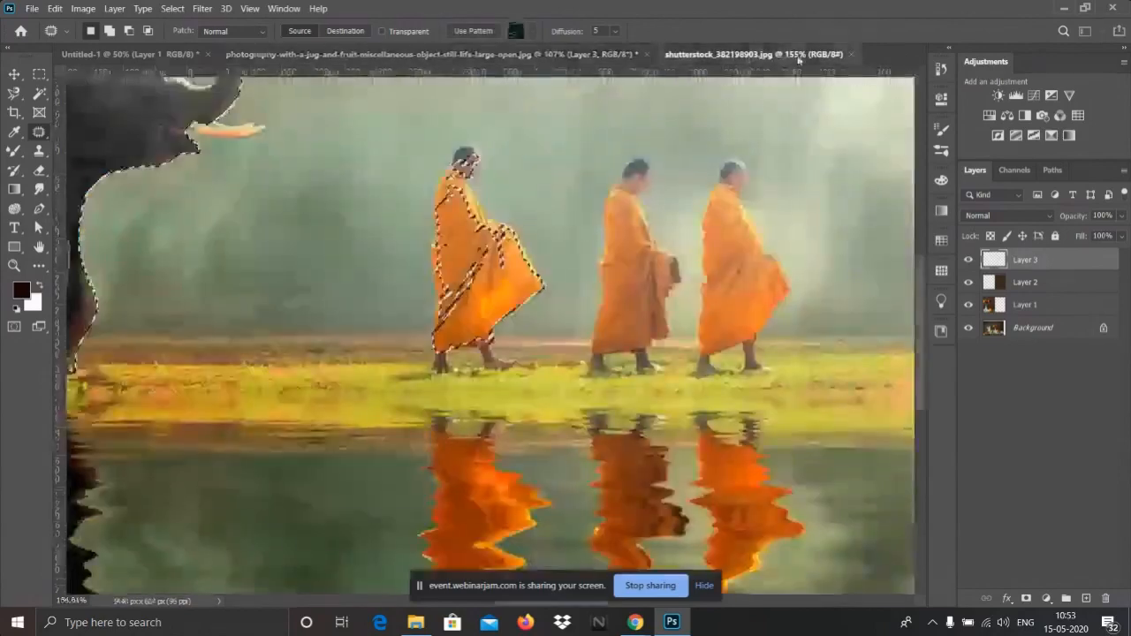
left_click(854, 53)
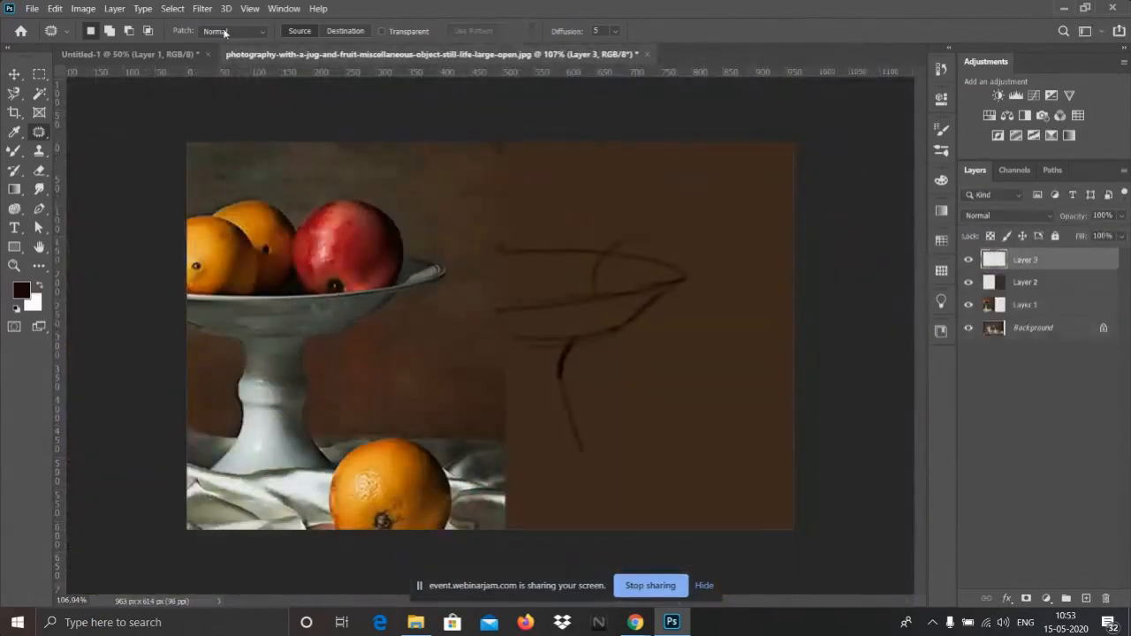
- Open the old-timey-st-3 photo from the intro folder and inspect its dust spots up close
left_click(32, 10)
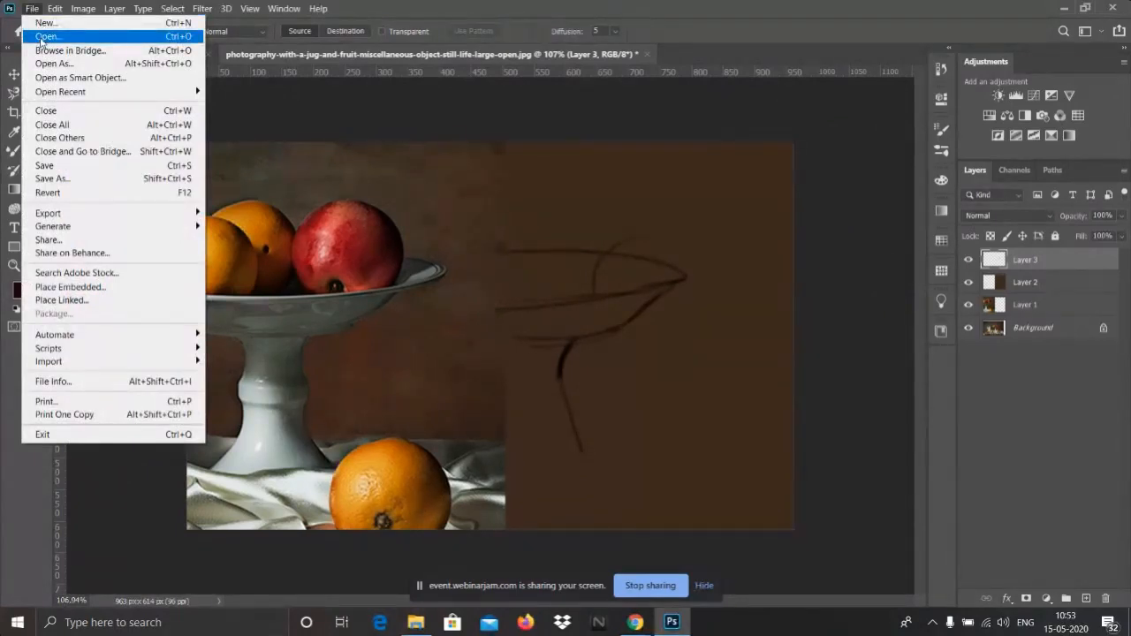
left_click(39, 37)
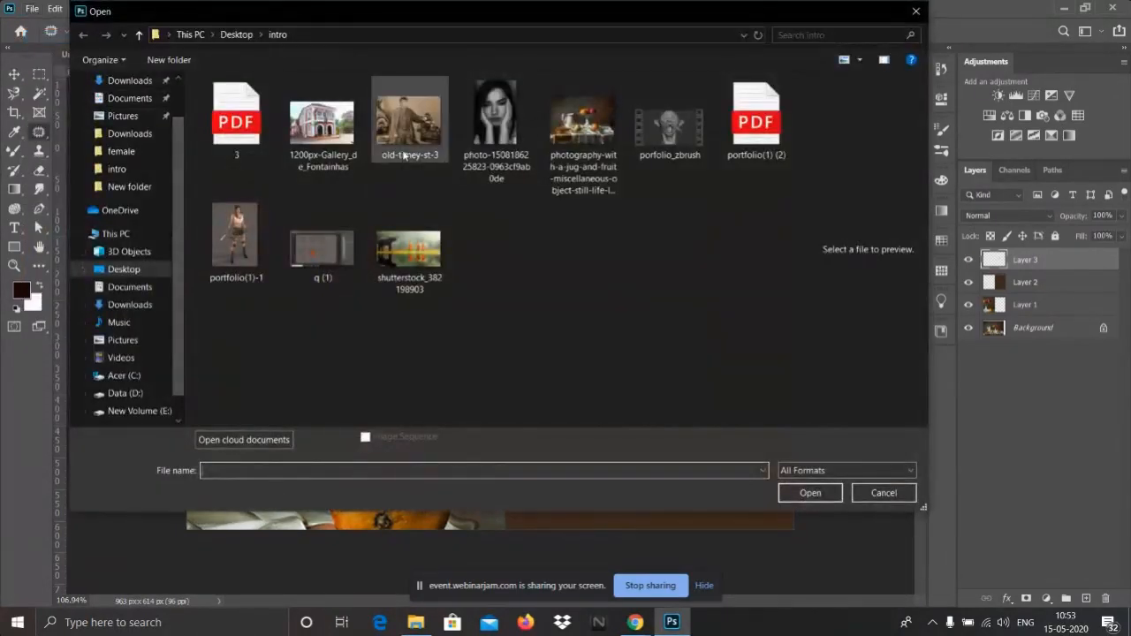
left_click(408, 119)
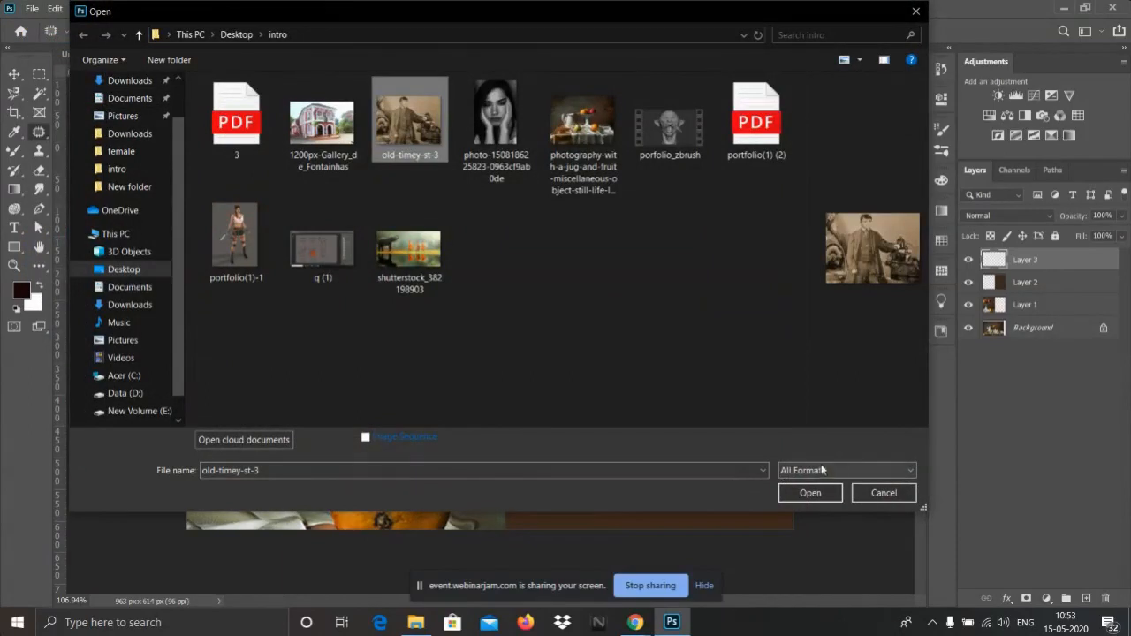
left_click(807, 495)
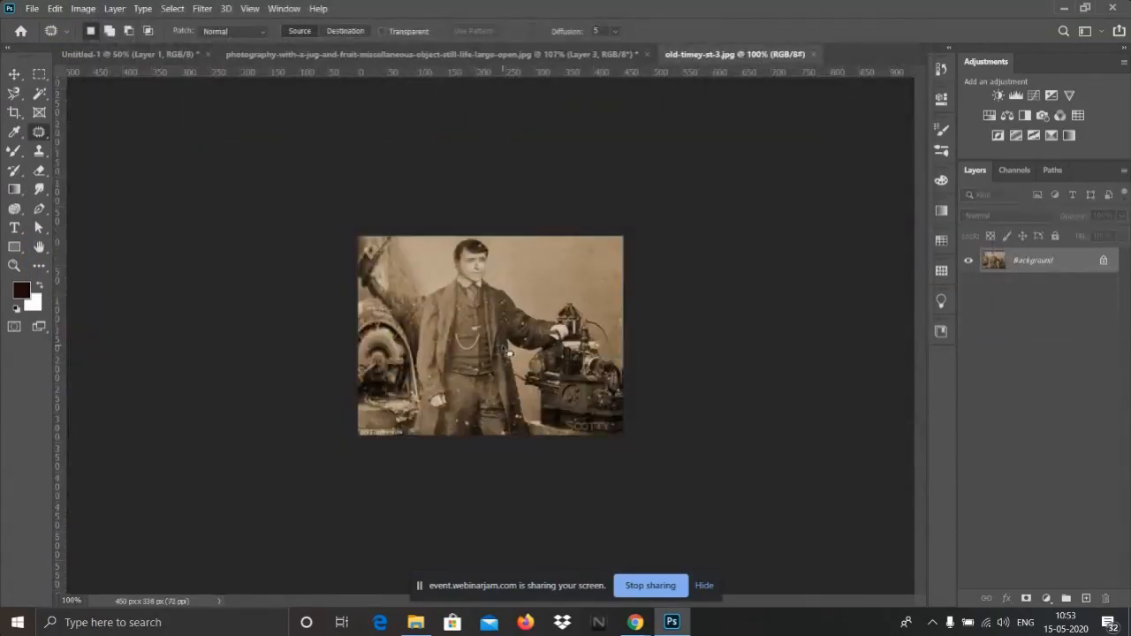
scroll(545, 353, "up", 8)
scroll(545, 352, "down", 2)
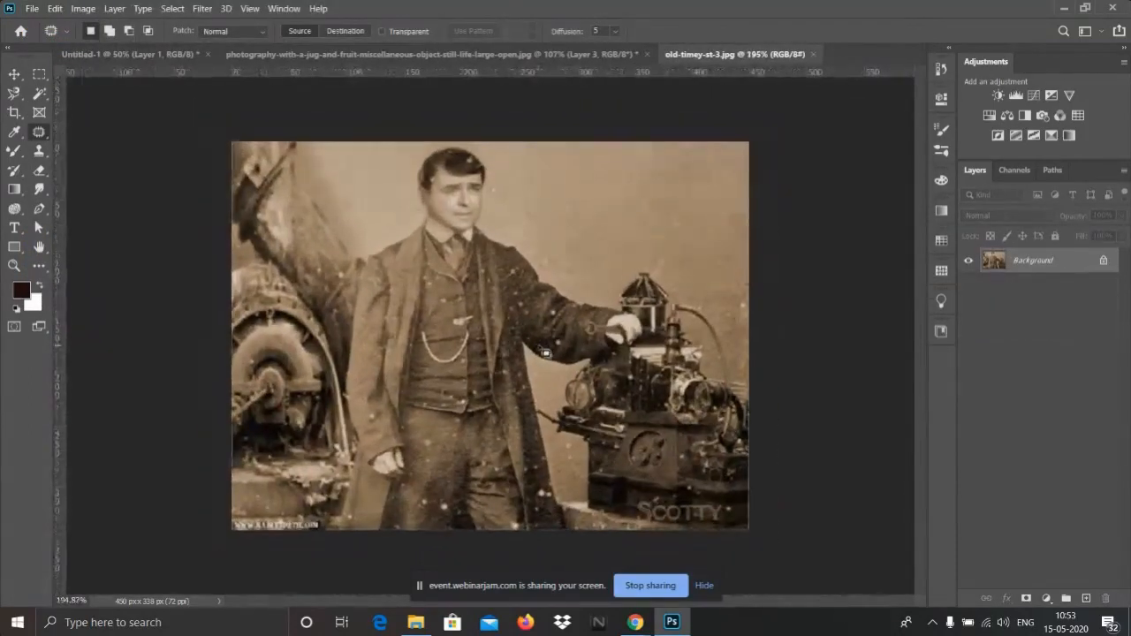
scroll(545, 352, "up", 2)
scroll(487, 317, "up", 4)
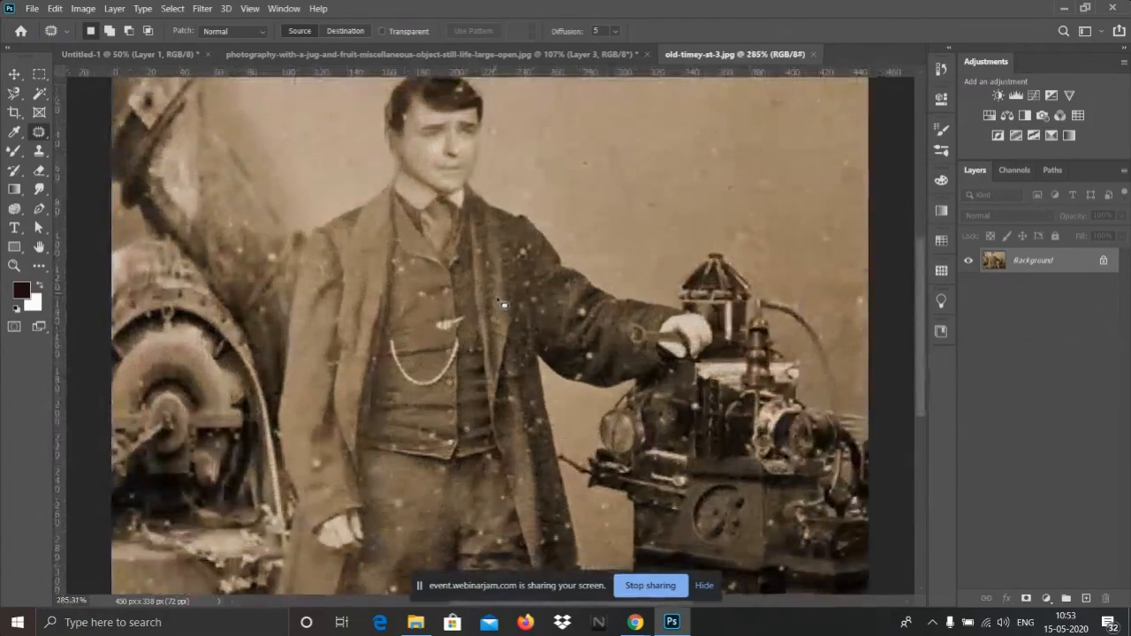
scroll(509, 312, "down", 4)
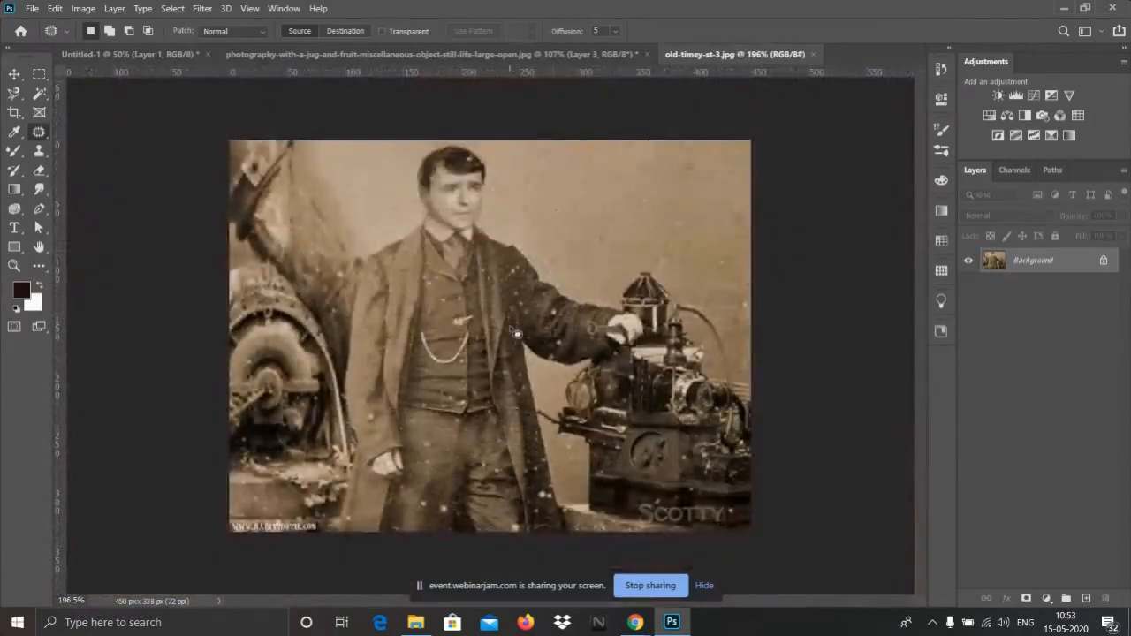
scroll(503, 295, "up", 2)
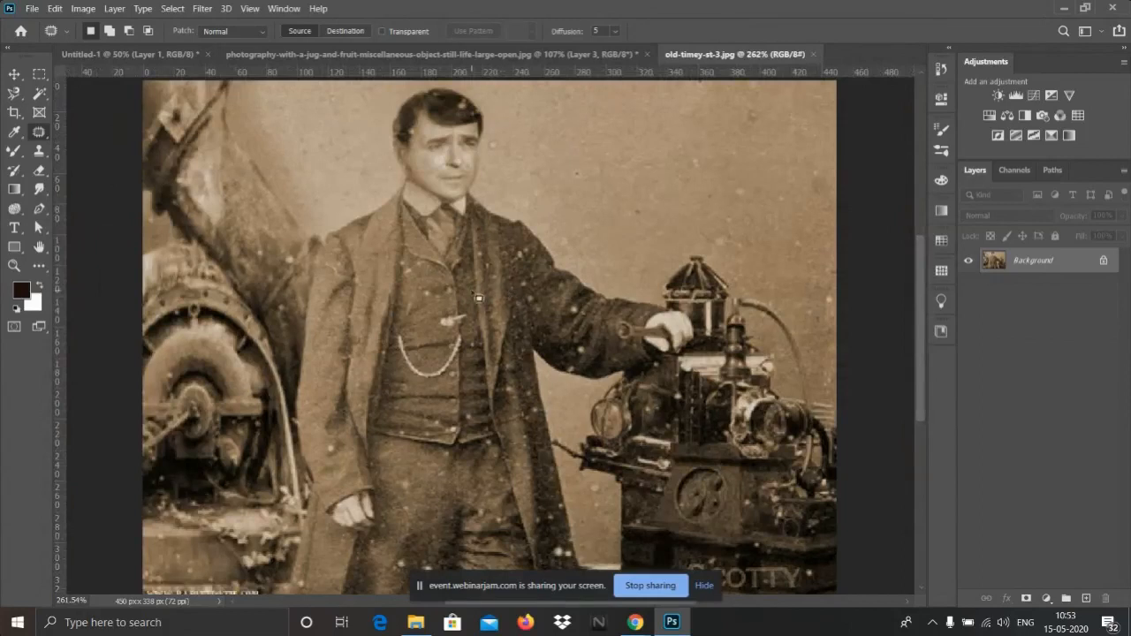
- Open the old photo's image size settings and set the width to 2000 pixels with proportions linked
scroll(392, 157, "down", 1)
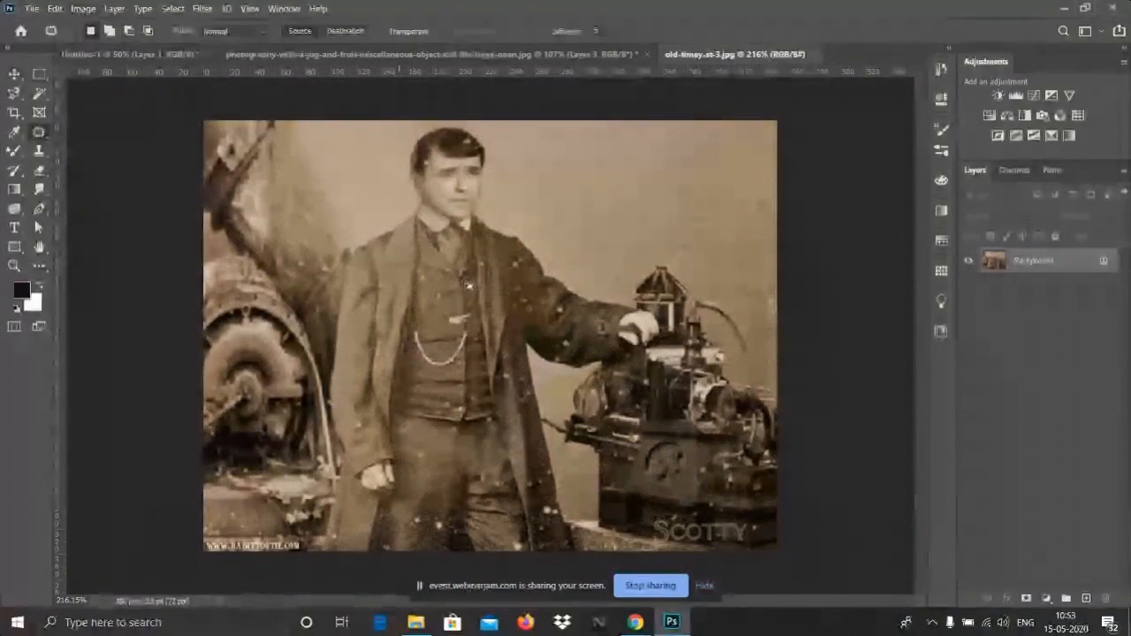
scroll(566, 306, "down", 2)
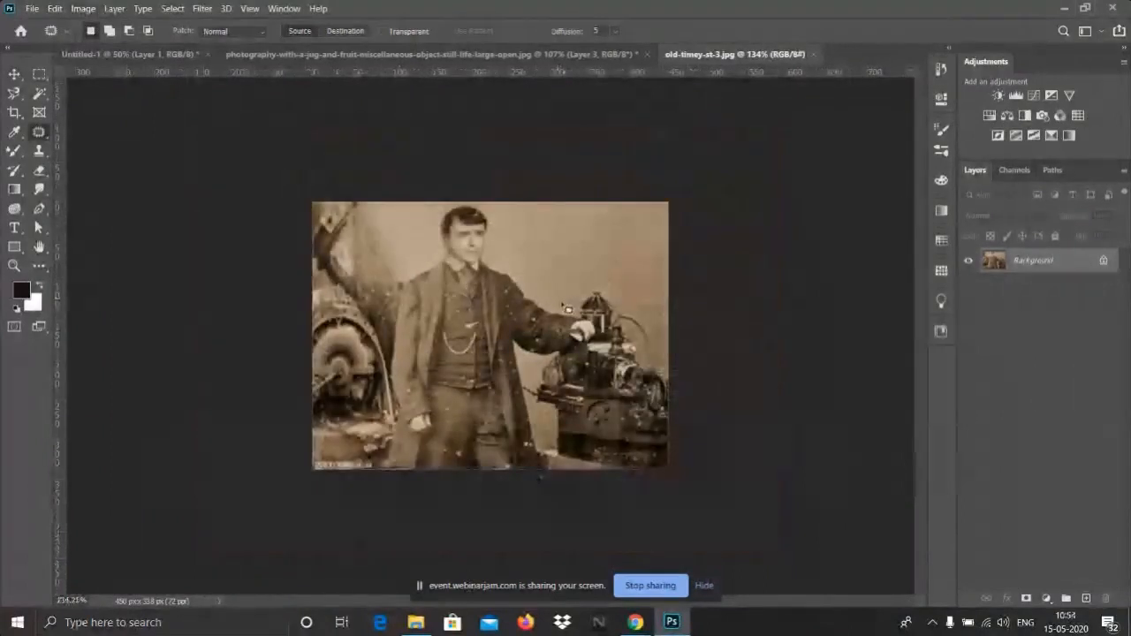
left_click(83, 9)
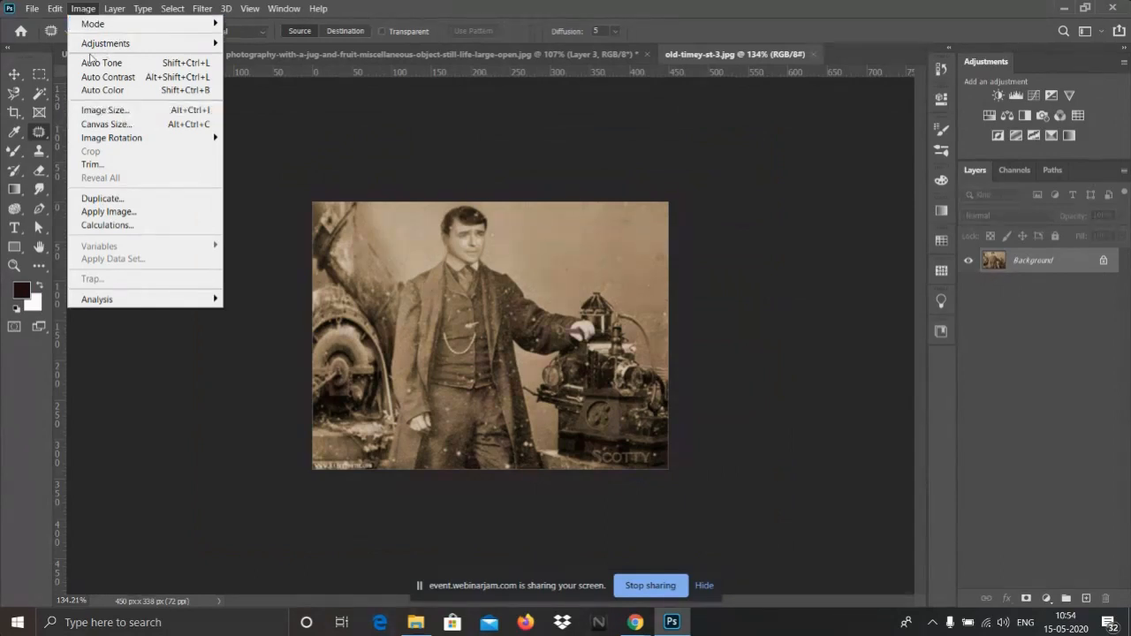
left_click(104, 110)
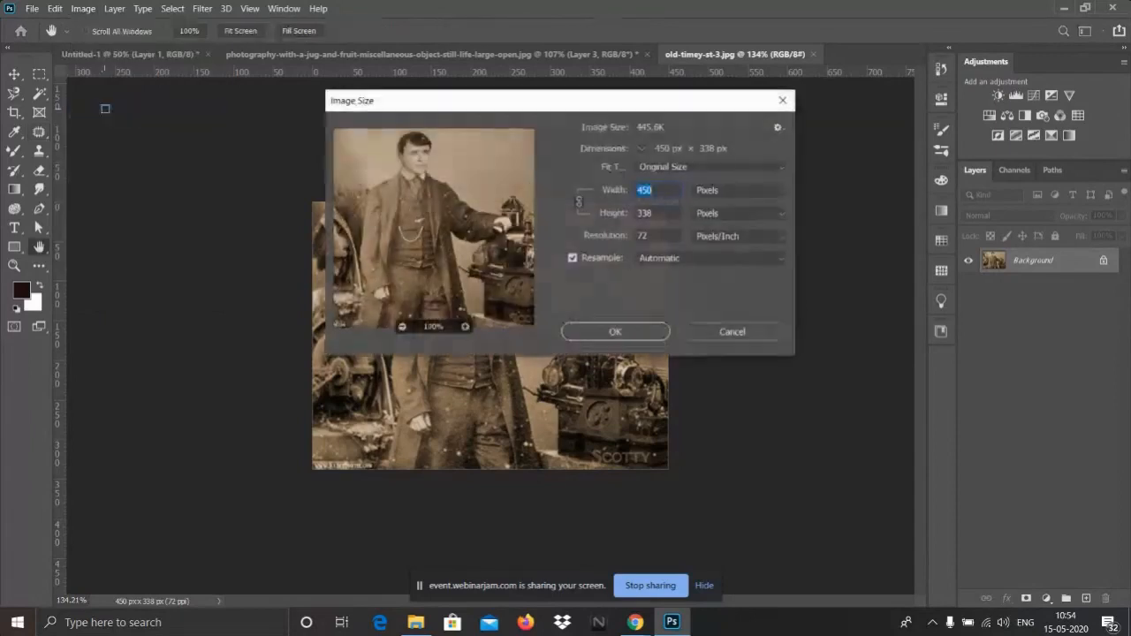
scroll(647, 218, "up", 4)
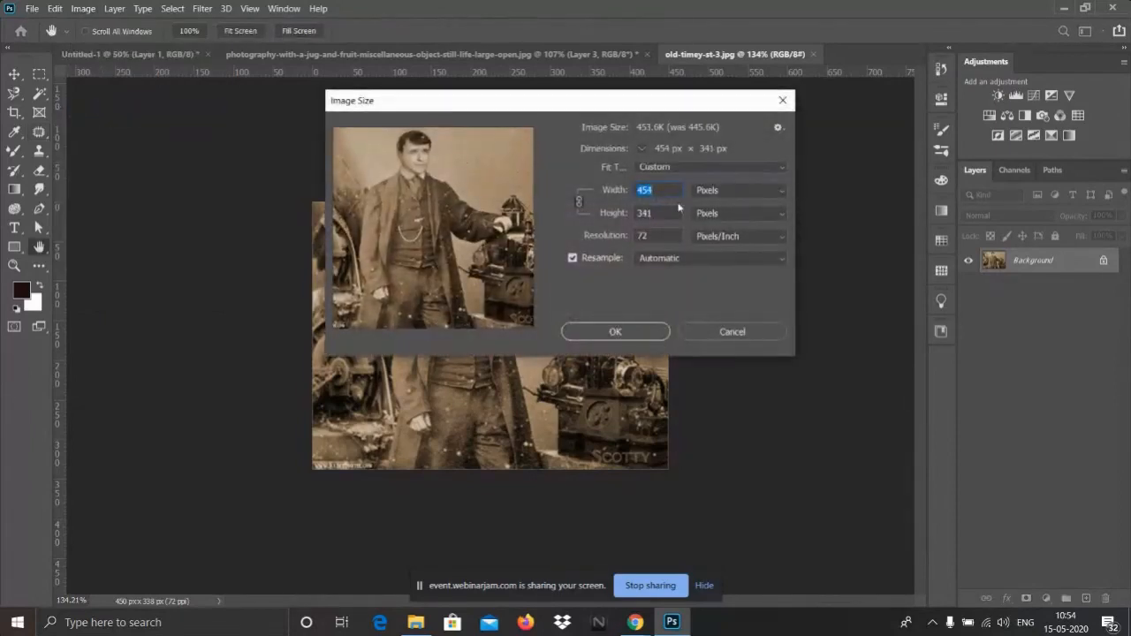
left_click(676, 192)
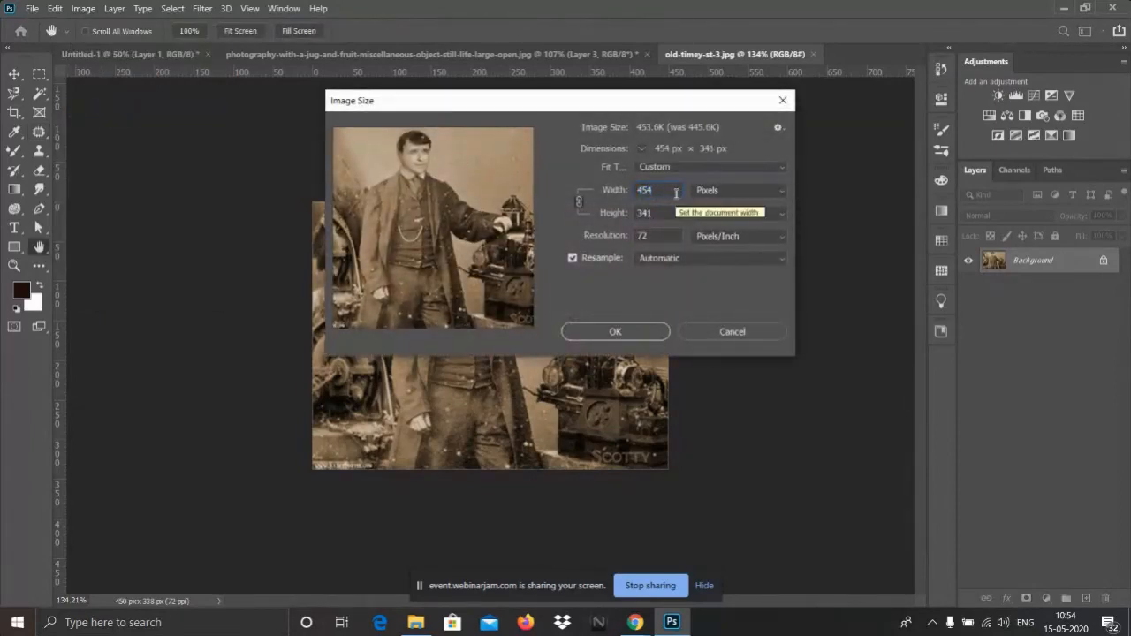
left_click_drag(676, 193, 619, 188)
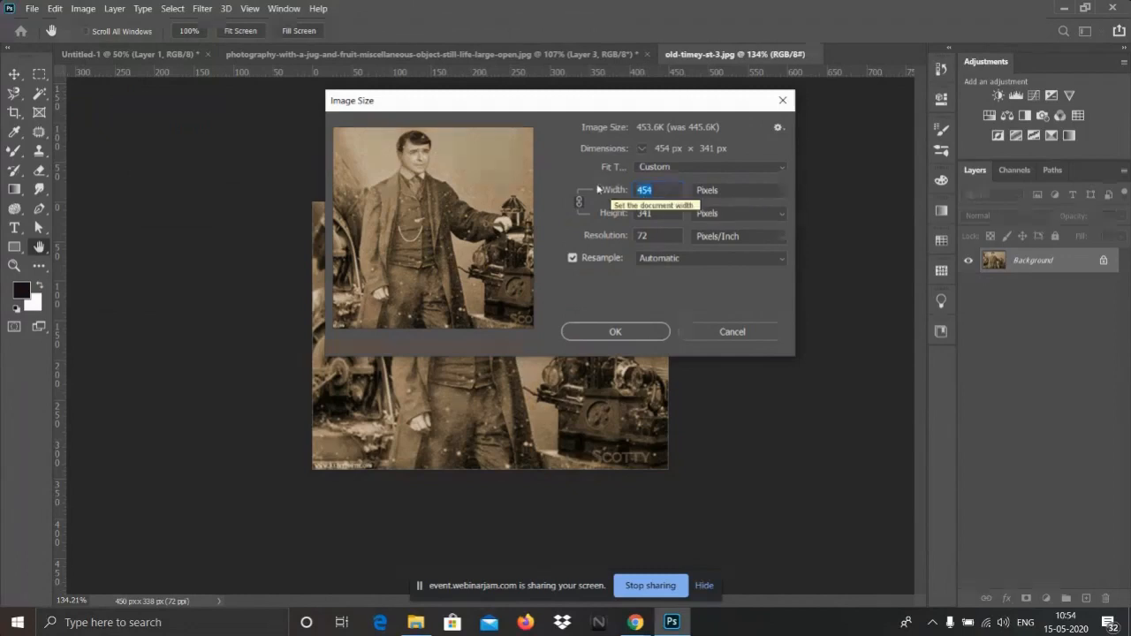
type("20000")
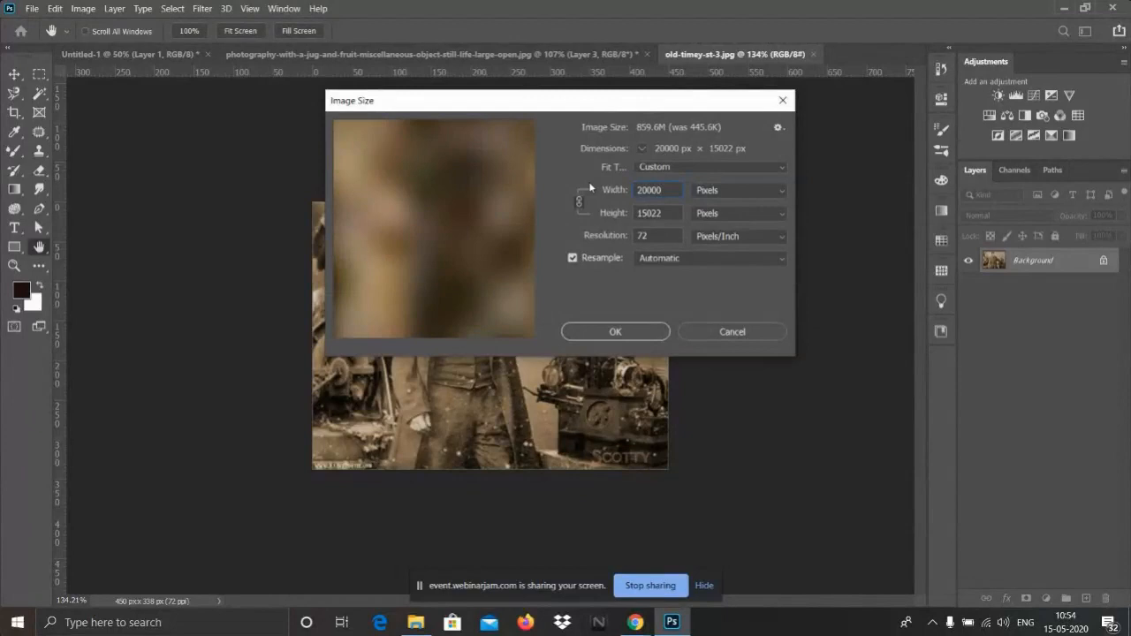
key("BackSpace")
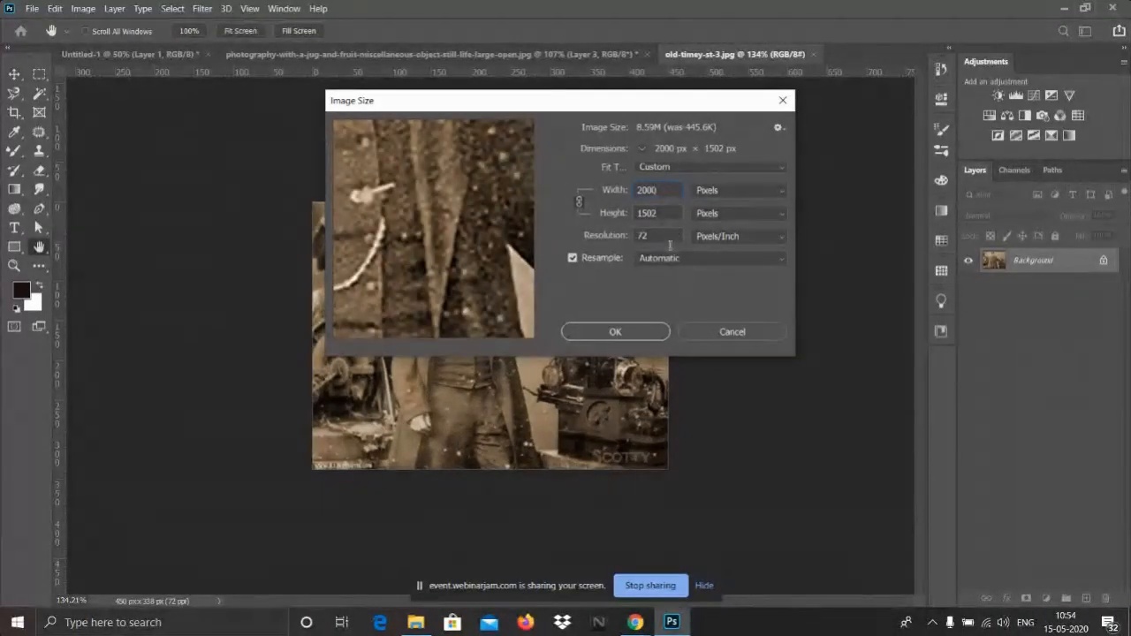
- Set the resolution to 200 pixels/inch, apply the resize, and fit the whole photo in view
left_click(659, 237)
double_click(658, 237)
type("2")
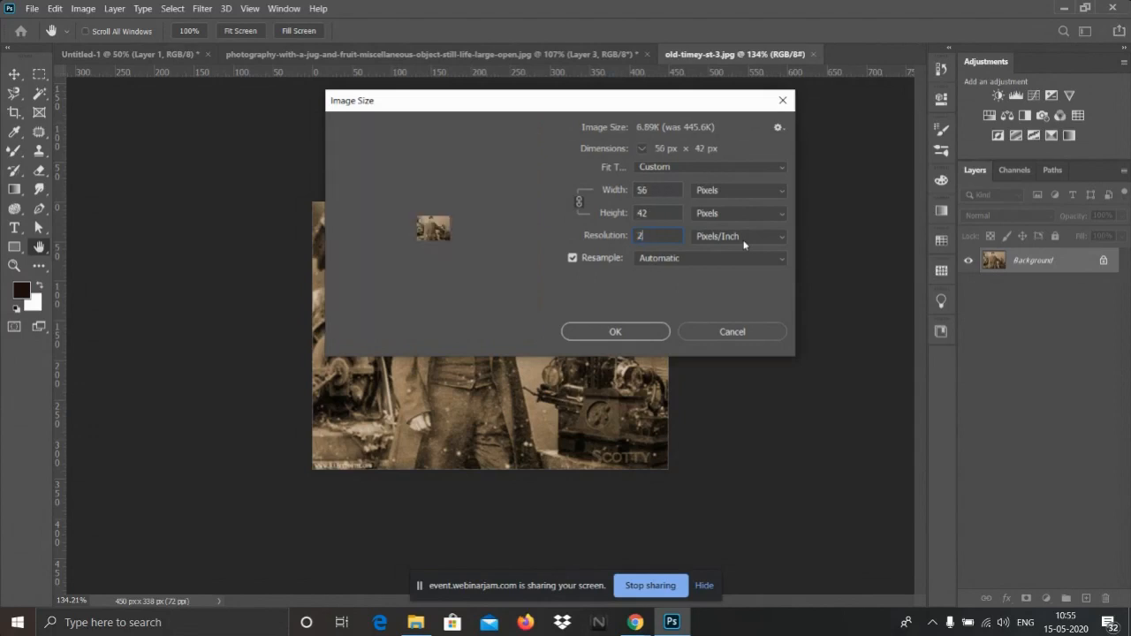
type("00")
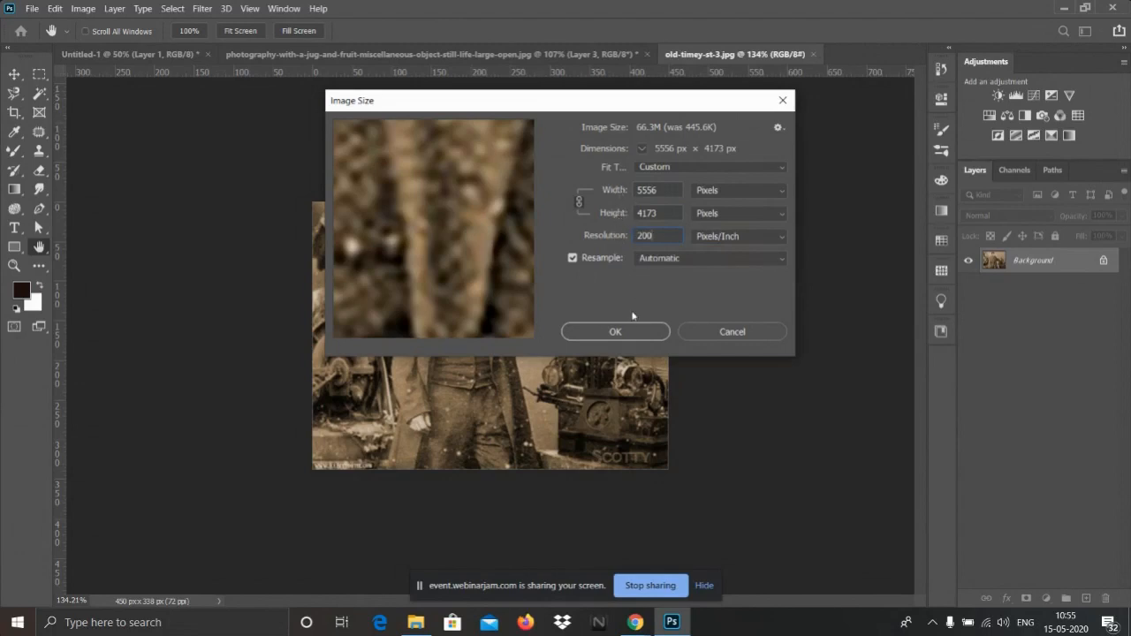
left_click(614, 332)
key("j")
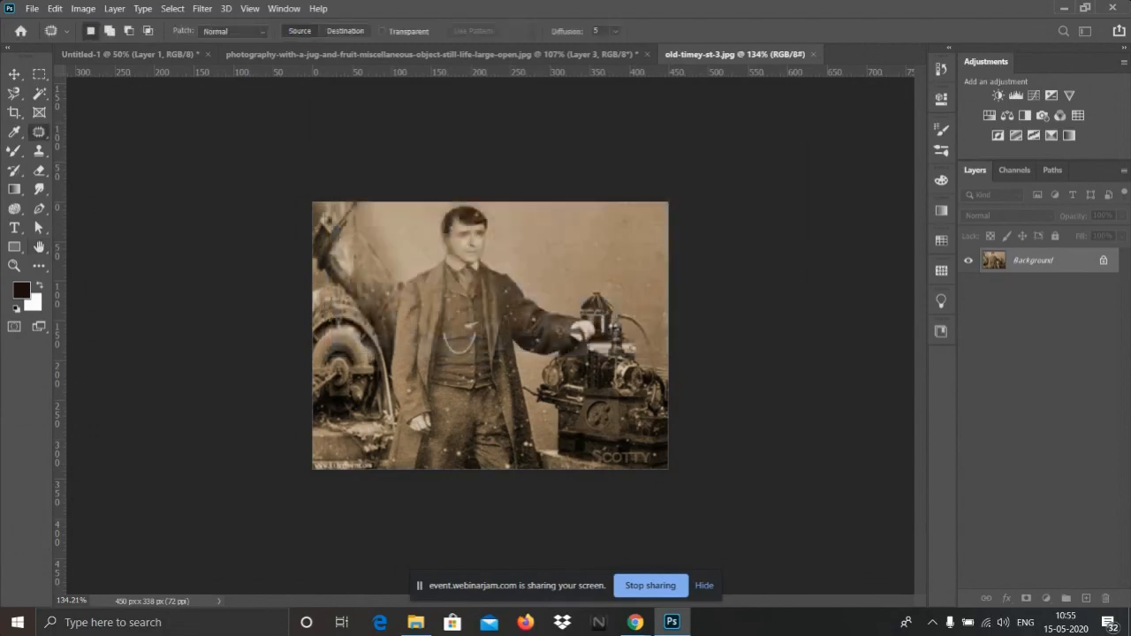
key("ctrl+0")
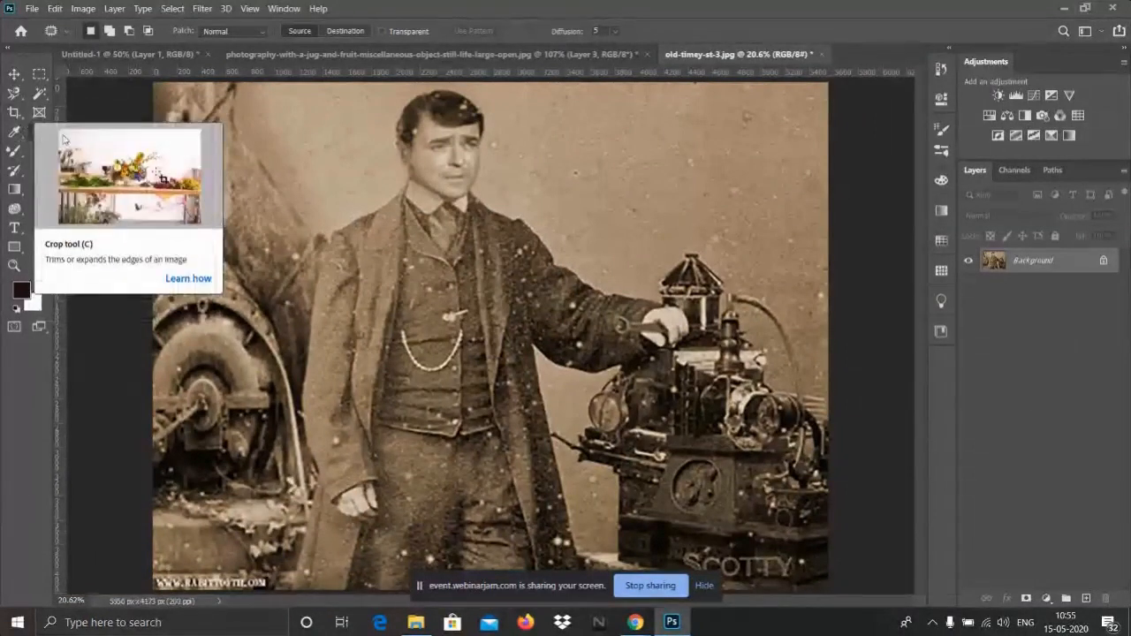
- Heal the white dust spots on the man's outstretched sleeve and shoulder with an enlarged Spot Healing Brush
right_click(38, 132)
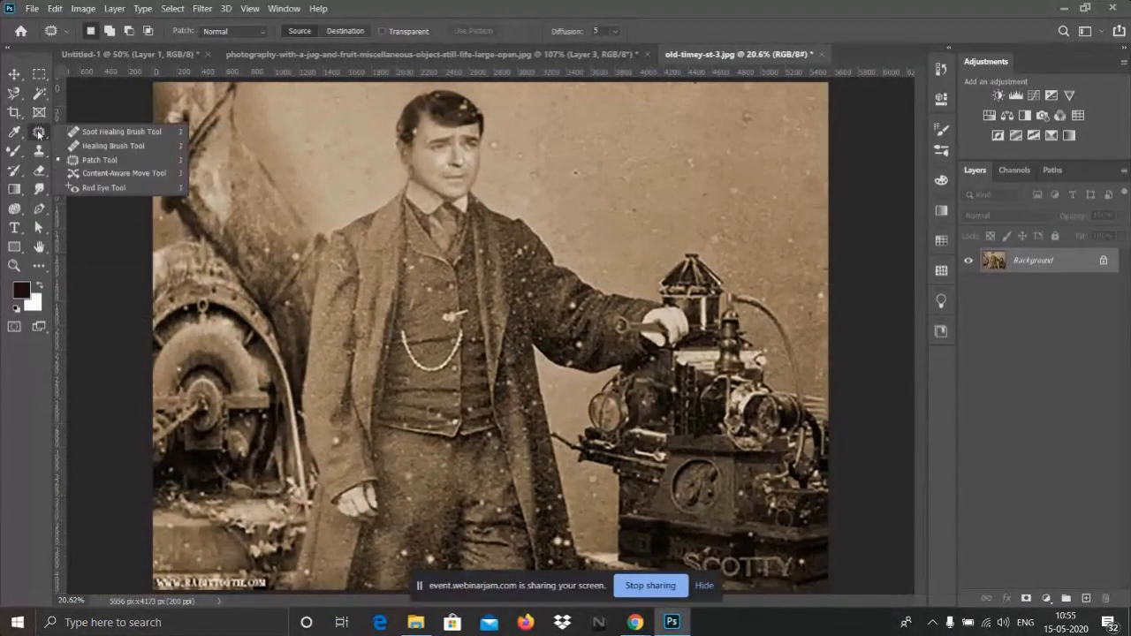
left_click(110, 133)
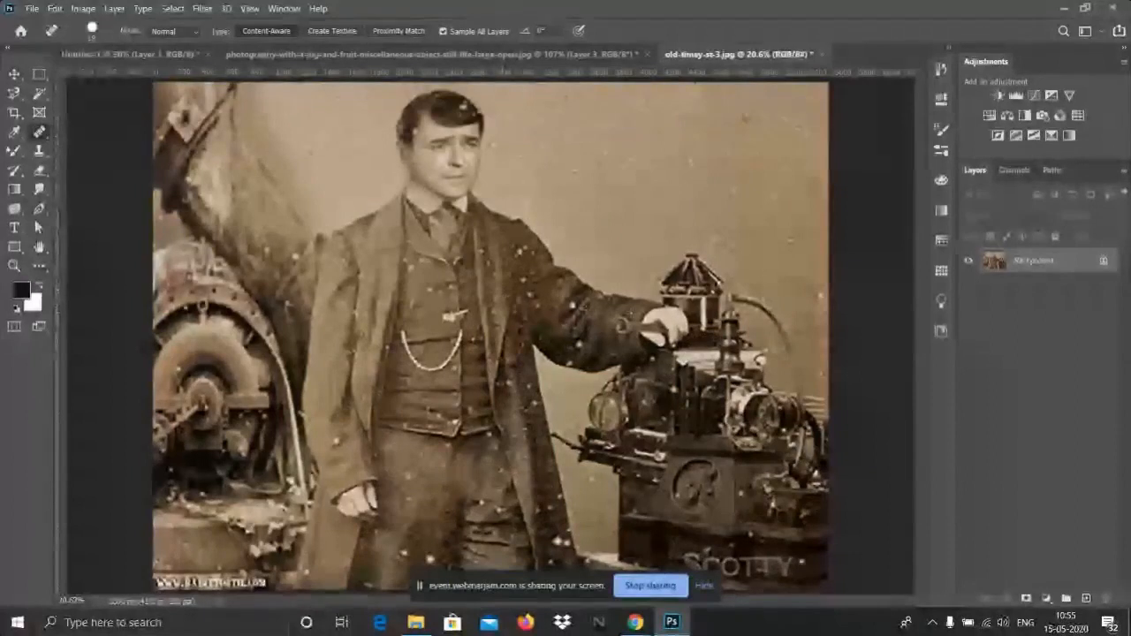
scroll(558, 299, "up", 4)
scroll(545, 304, "up", 4)
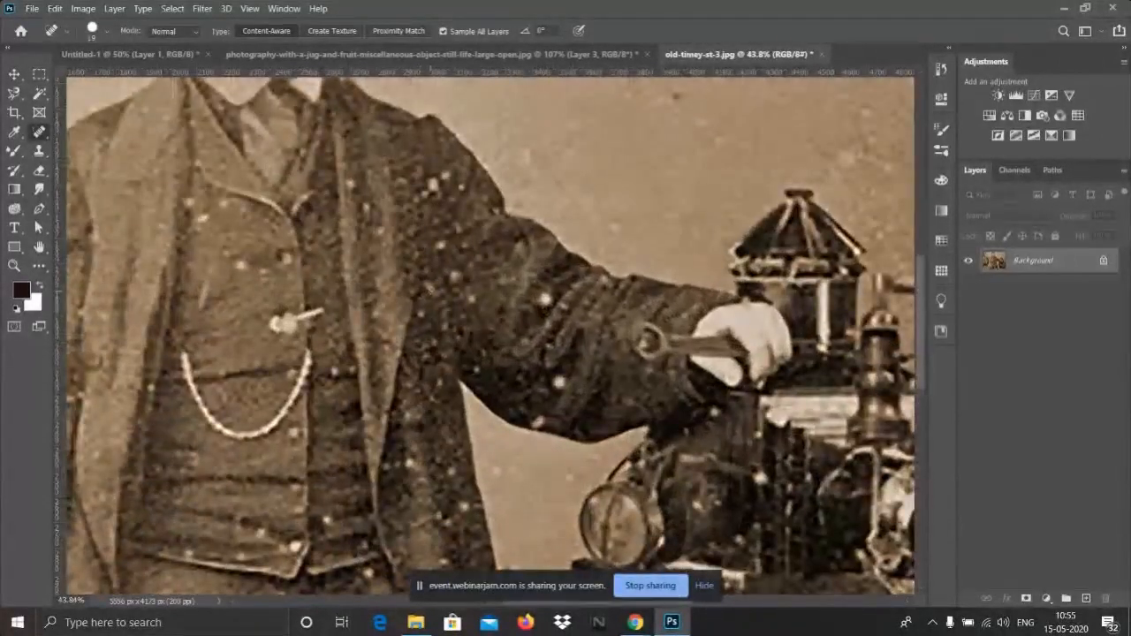
scroll(417, 295, "up", 2)
scroll(469, 274, "down", 5)
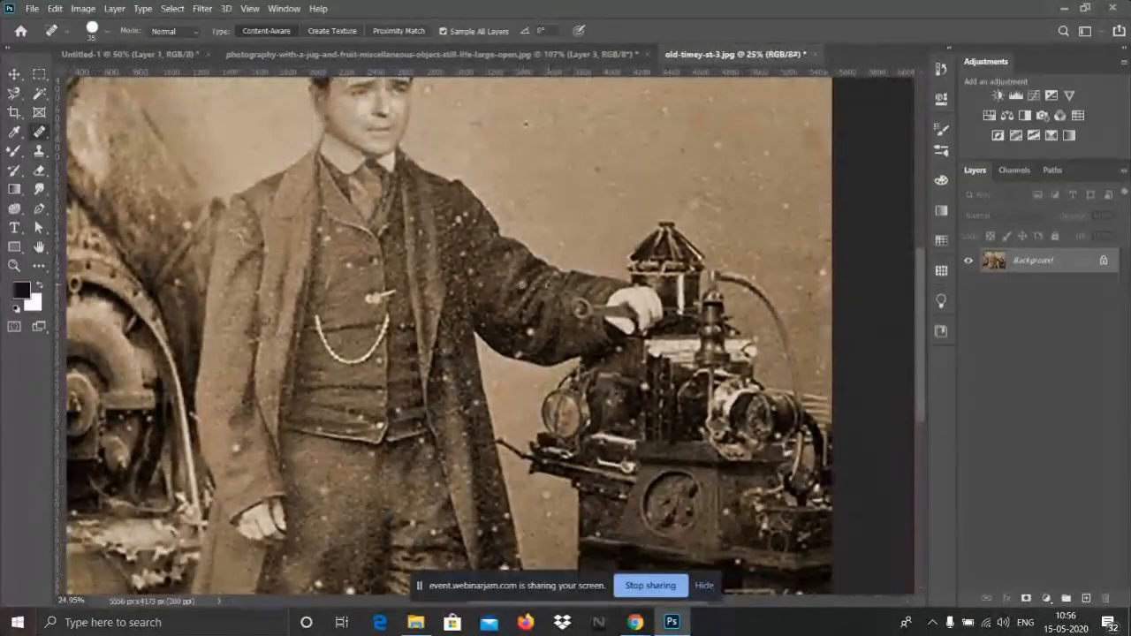
scroll(521, 283, "up", 2)
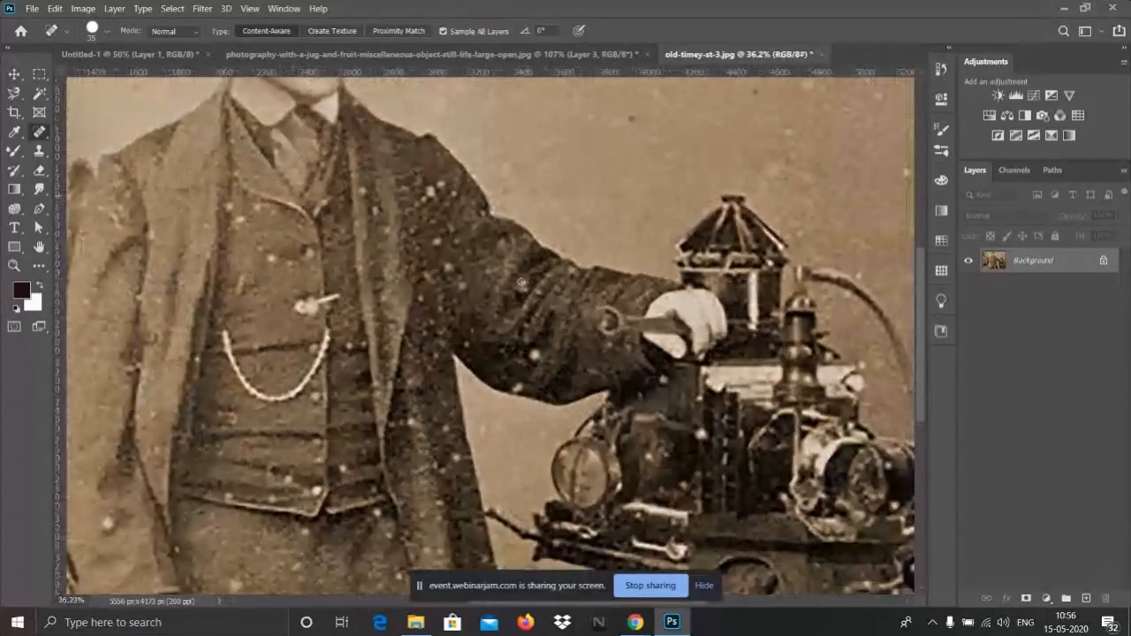
scroll(521, 283, "down", 1)
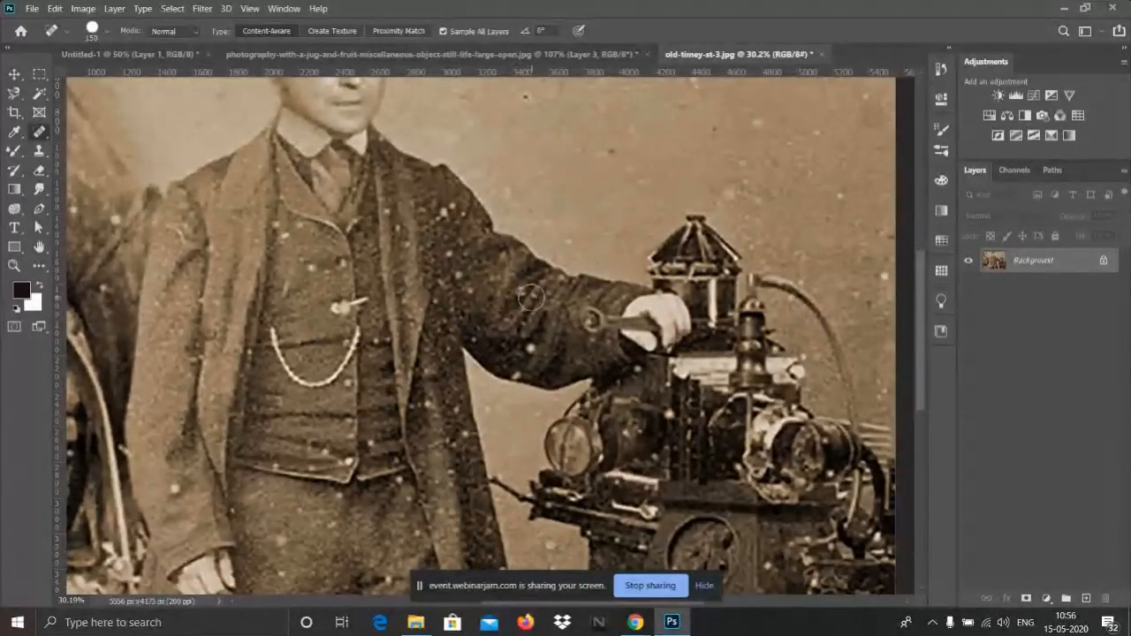
left_click(513, 298)
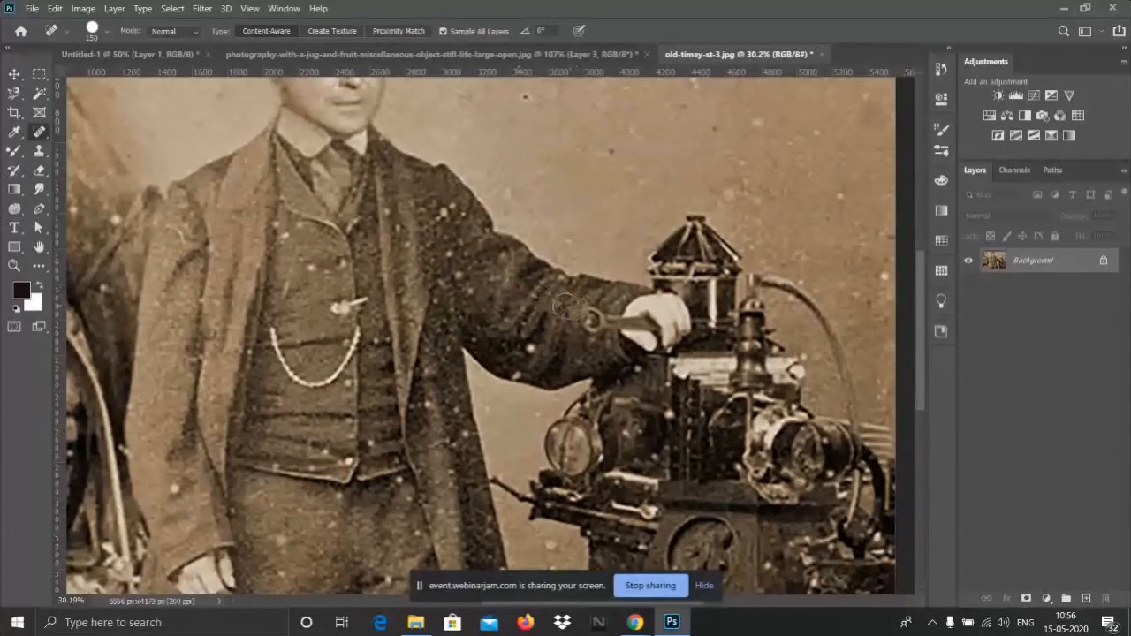
left_click_drag(512, 291, 485, 305)
left_click(465, 286)
left_click_drag(435, 211, 455, 237)
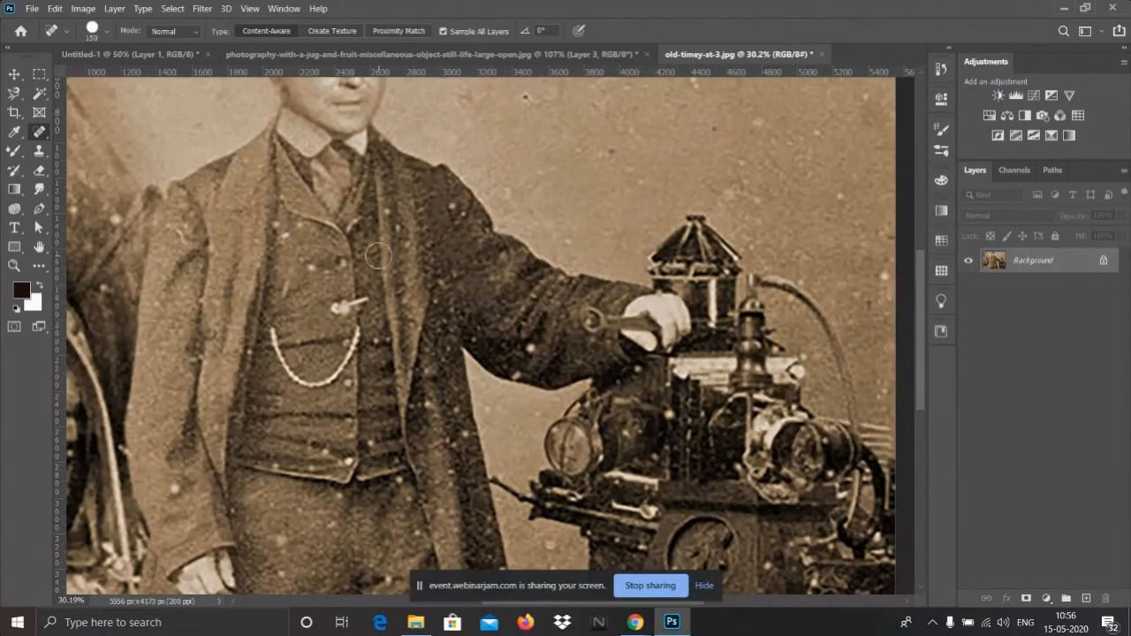
- Heal the remaining blemish on the dark coat beside the lapel with the Spot Healing Brush
scroll(378, 256, "down", 2)
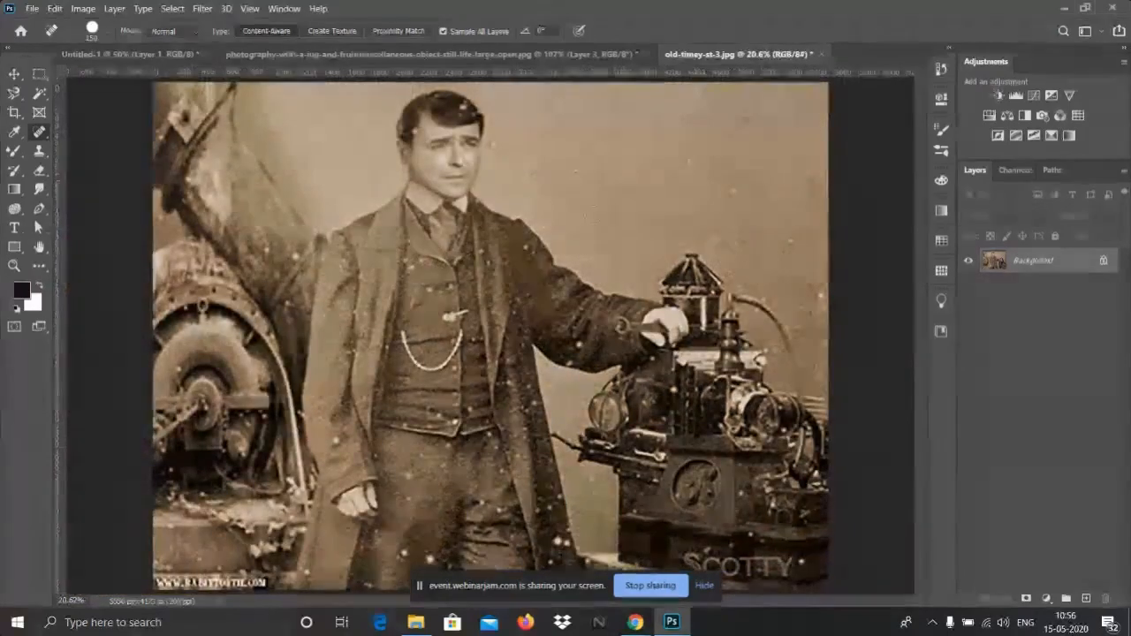
scroll(535, 292, "up", 1)
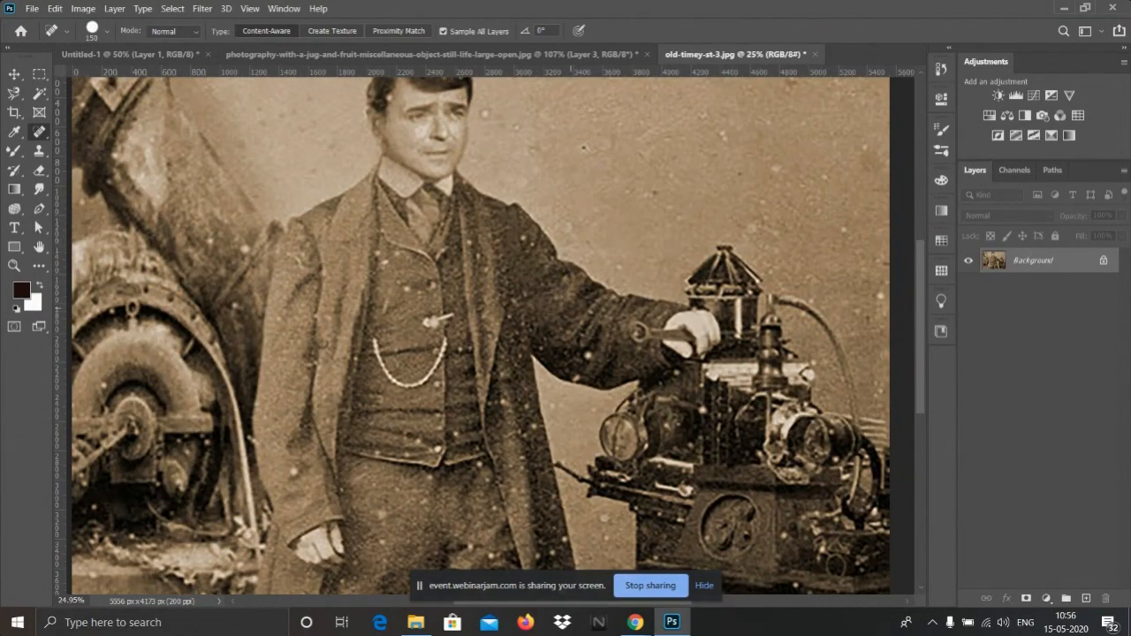
scroll(538, 303, "up", 2)
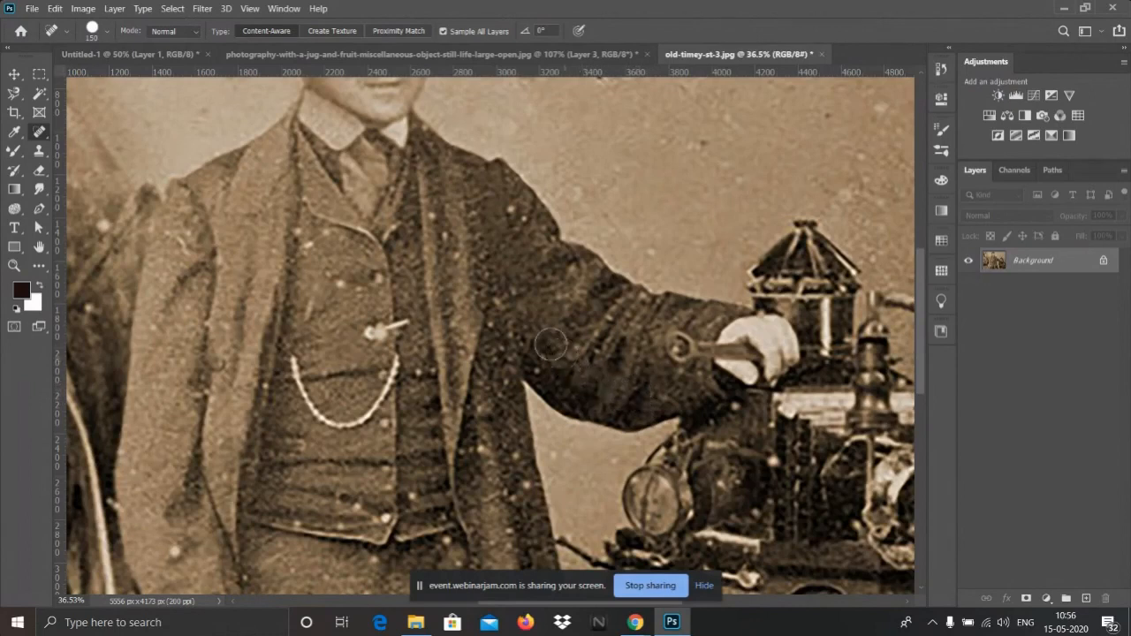
left_click(506, 299)
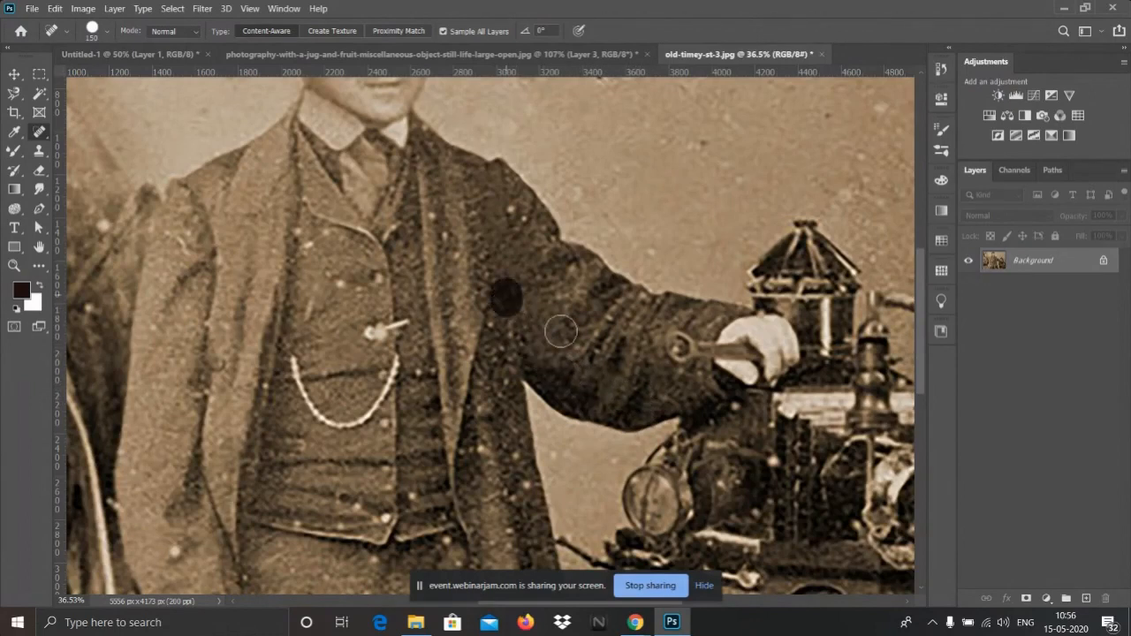
- Switch to the Healing Brush Tool and try to heal the backdrop above the sleeve without defining a source point
right_click(35, 134)
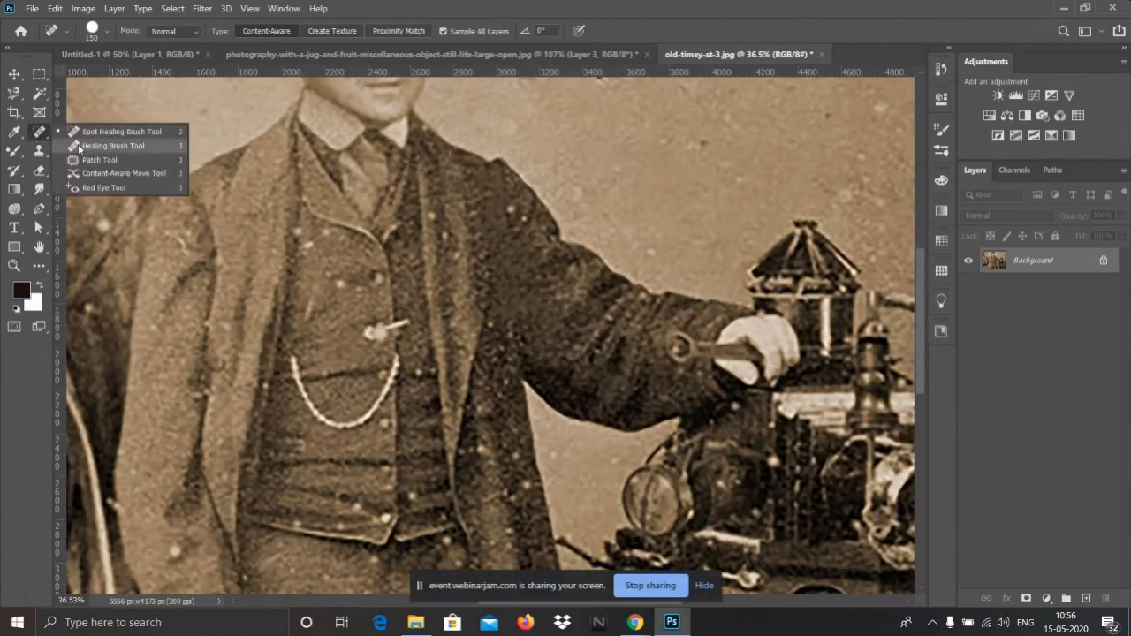
left_click(111, 145)
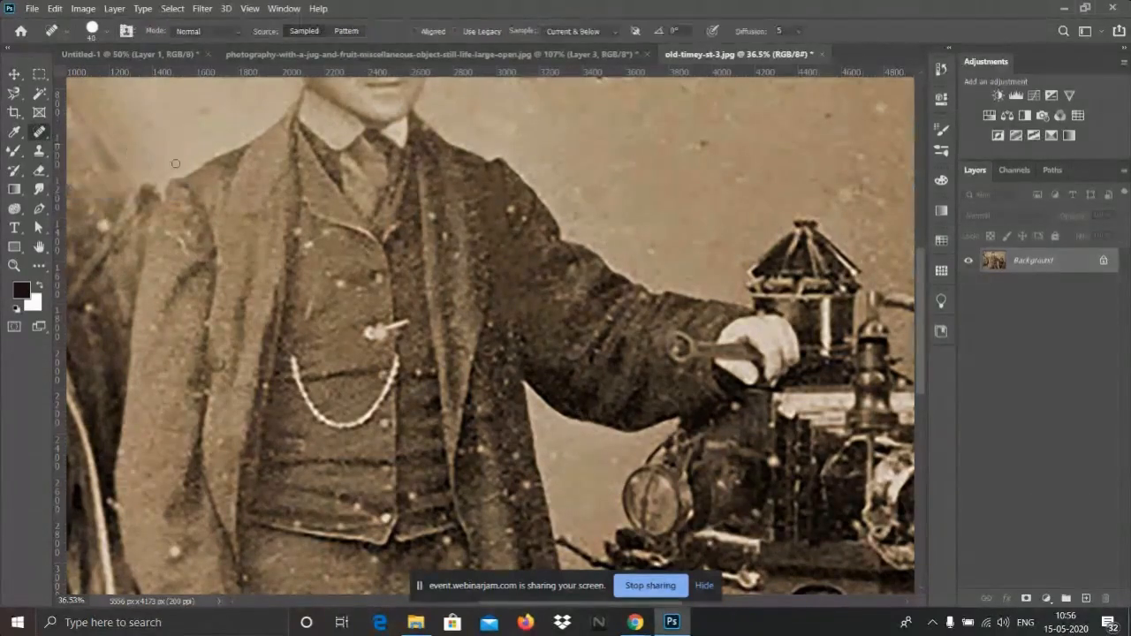
left_click(617, 206)
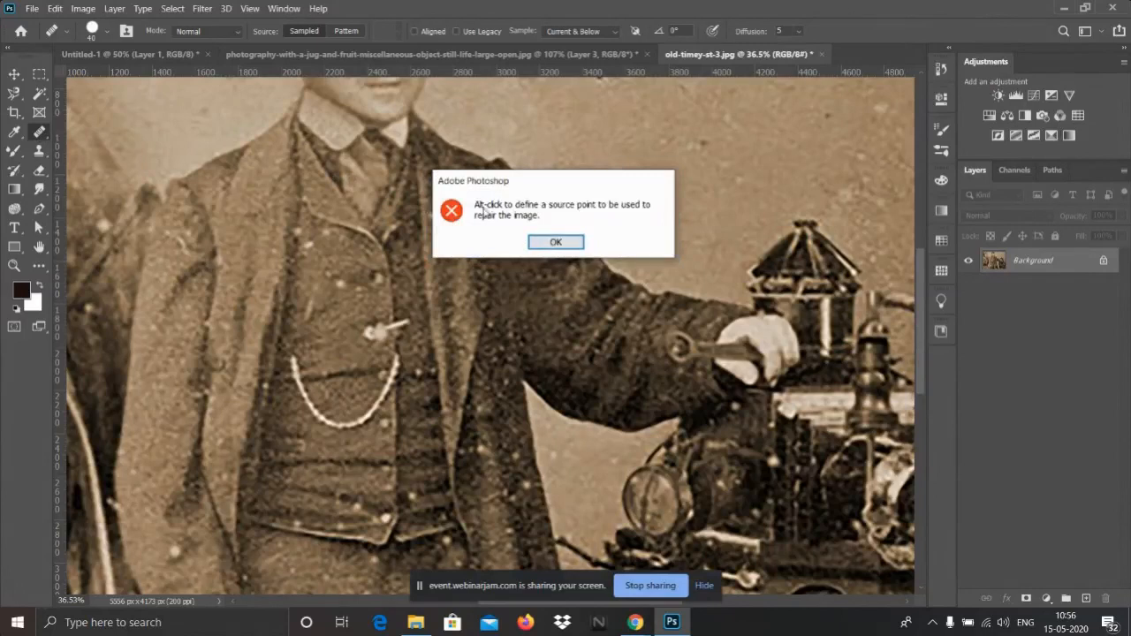
left_click(555, 243)
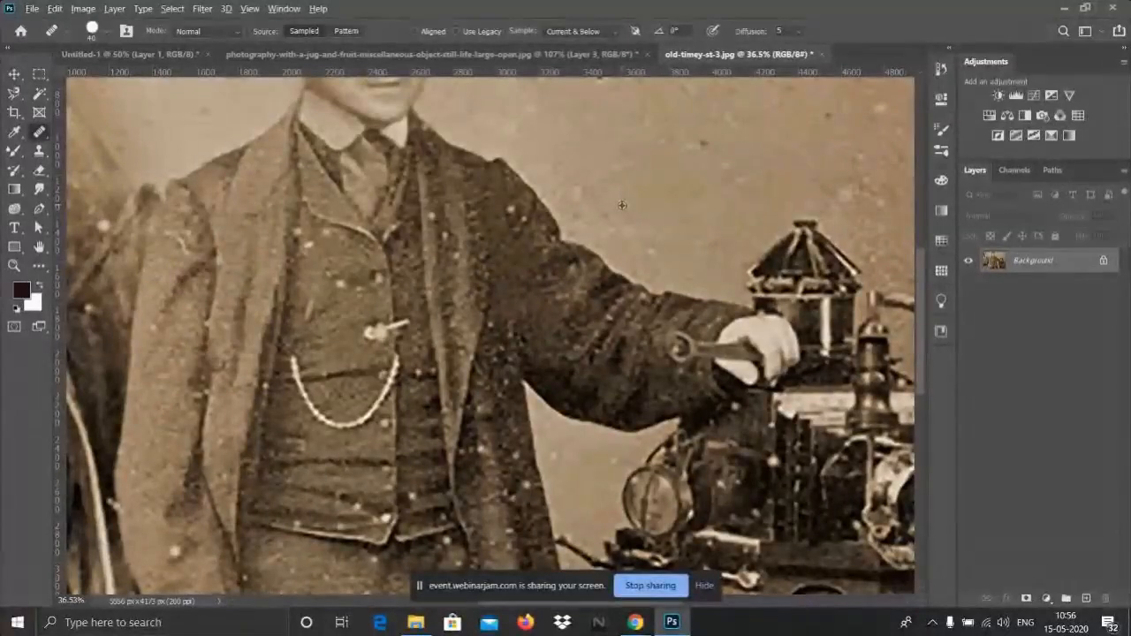
- Increase the Healing Brush size to 60 and examine the backdrop and coat around the man's shoulder
key("bracketright")
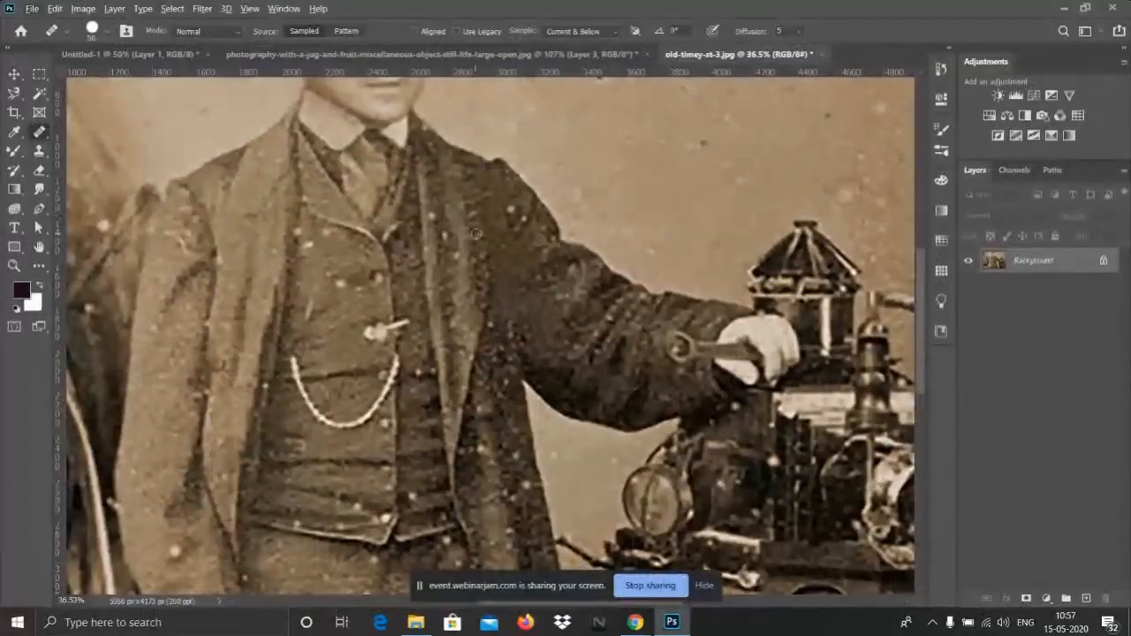
key("bracketright")
scroll(621, 209, "up", 5)
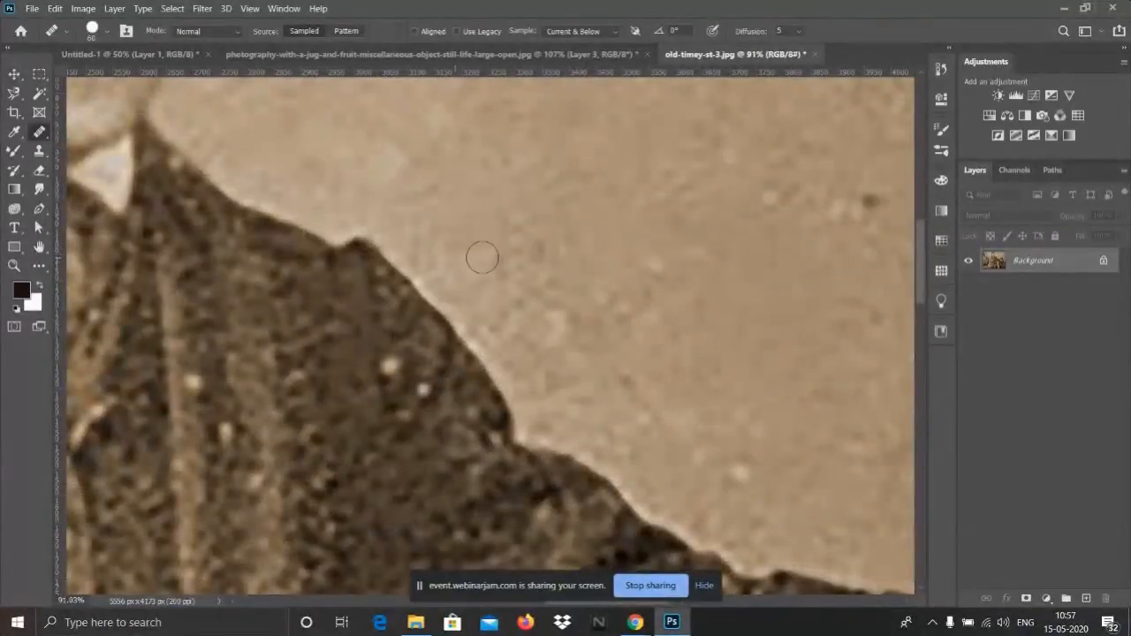
scroll(518, 245, "down", 3)
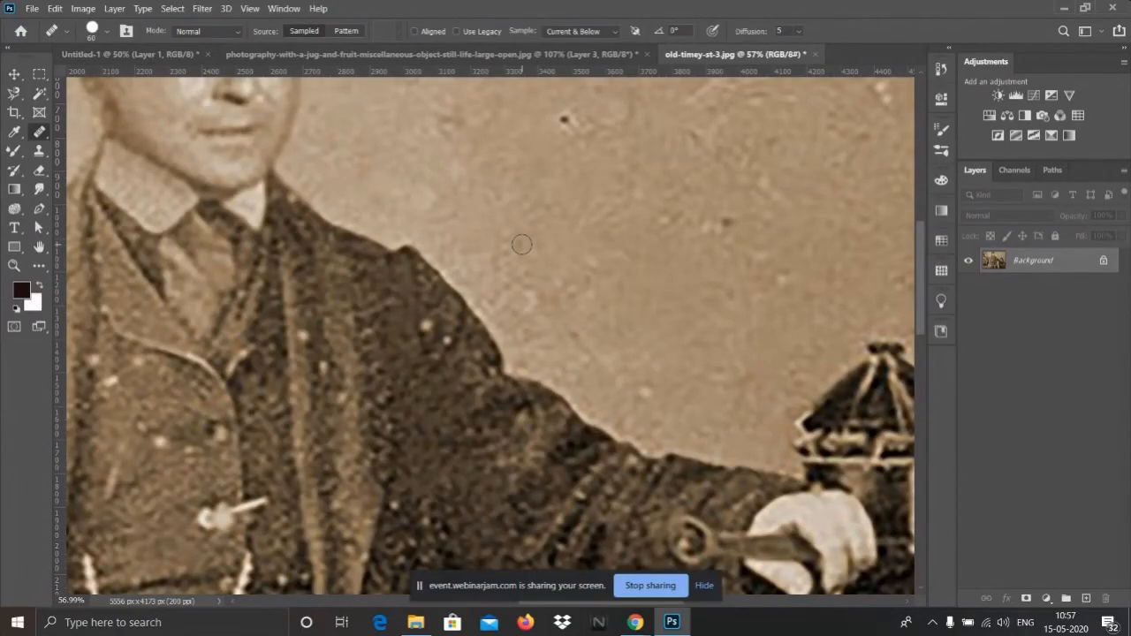
scroll(521, 245, "down", 1)
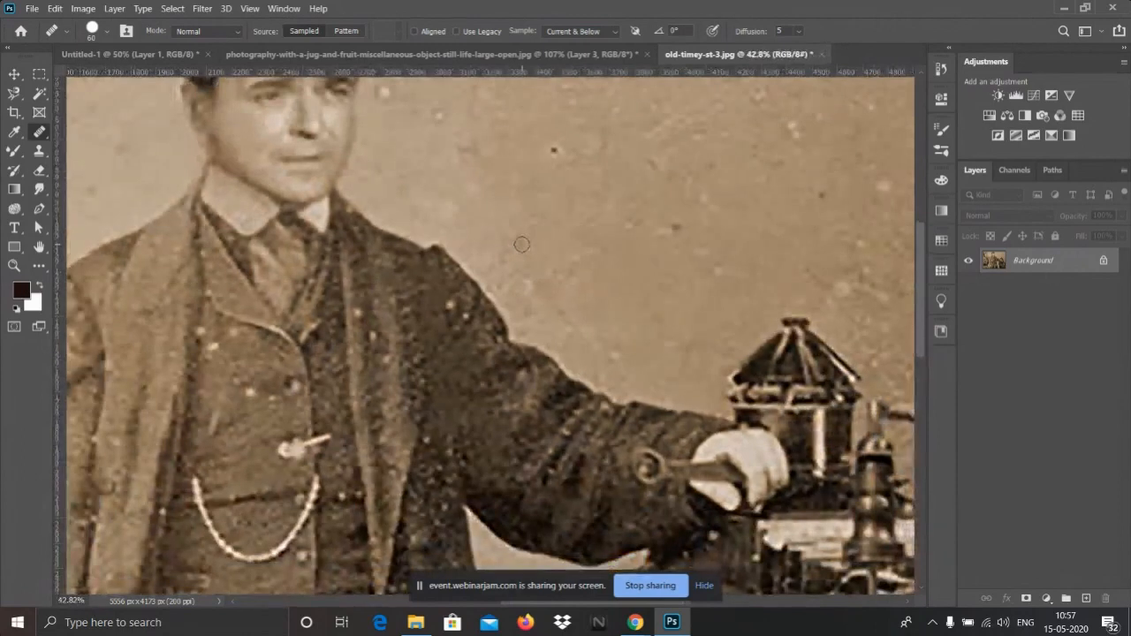
scroll(521, 245, "down", 3)
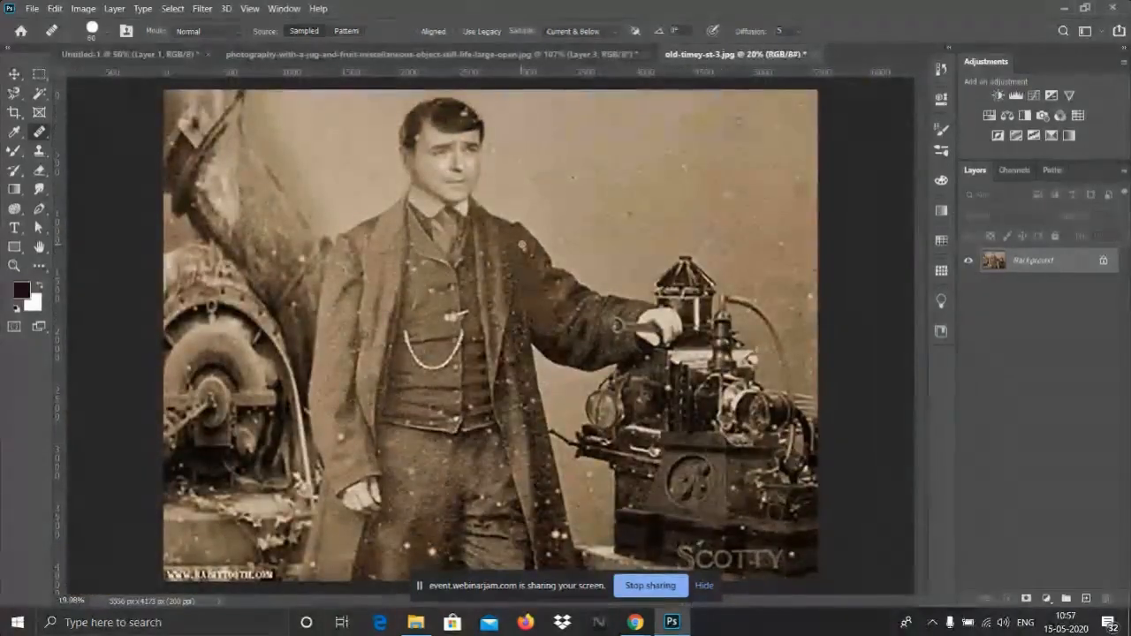
scroll(525, 202, "up", 3)
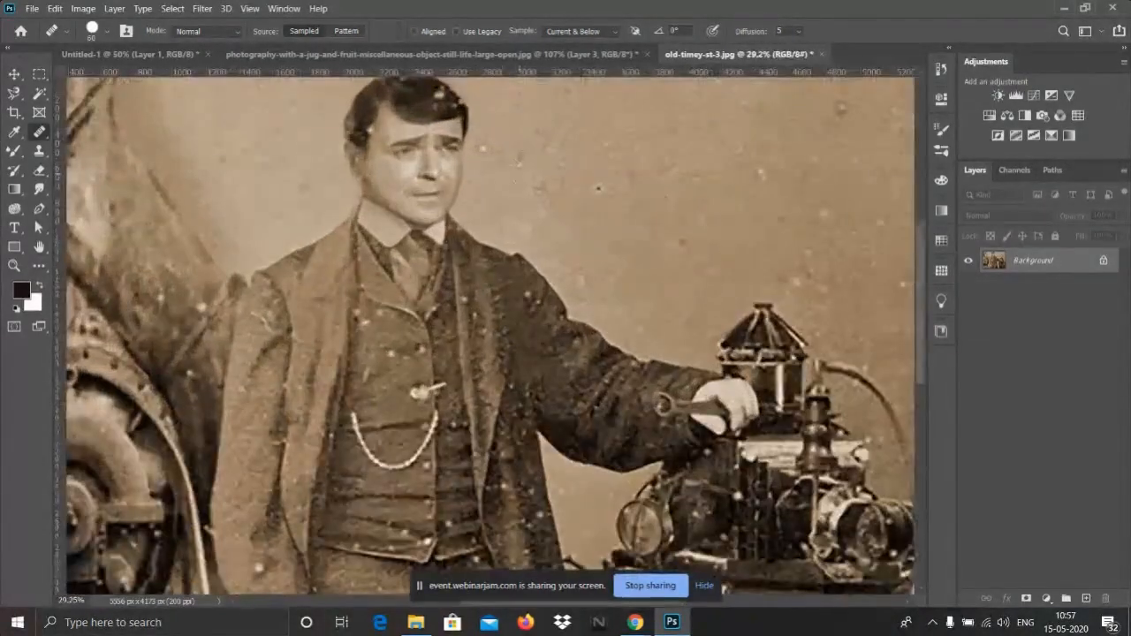
- Heal the dark smudge on the backdrop between the man's face and shoulder with the Healing Brush
scroll(526, 202, "up", 3)
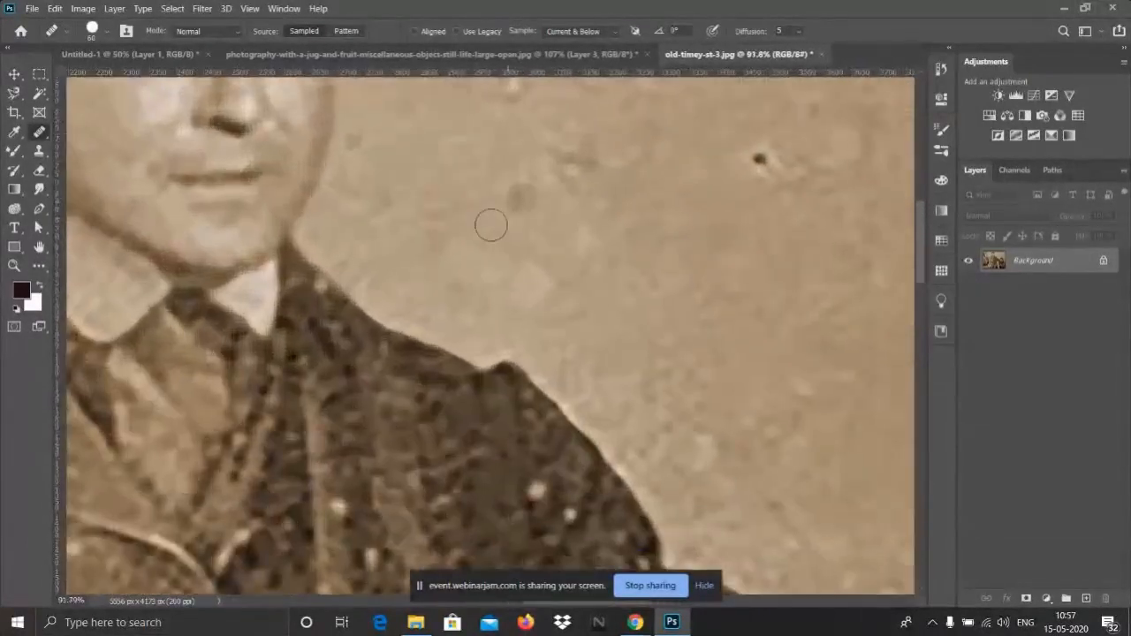
left_click(521, 196)
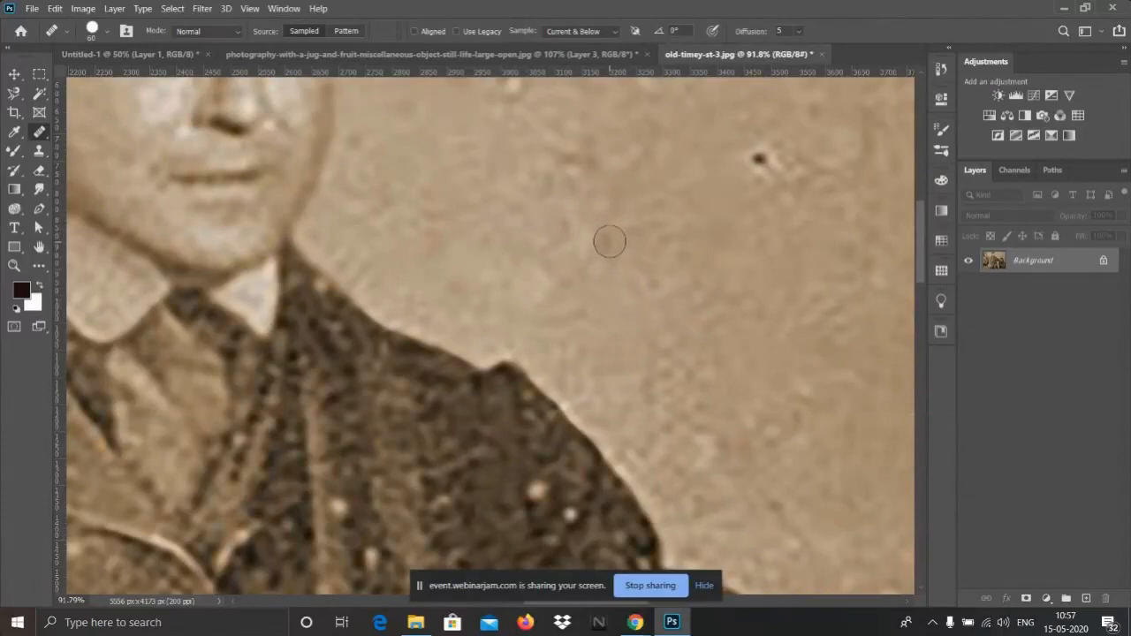
scroll(515, 240, "down", 3)
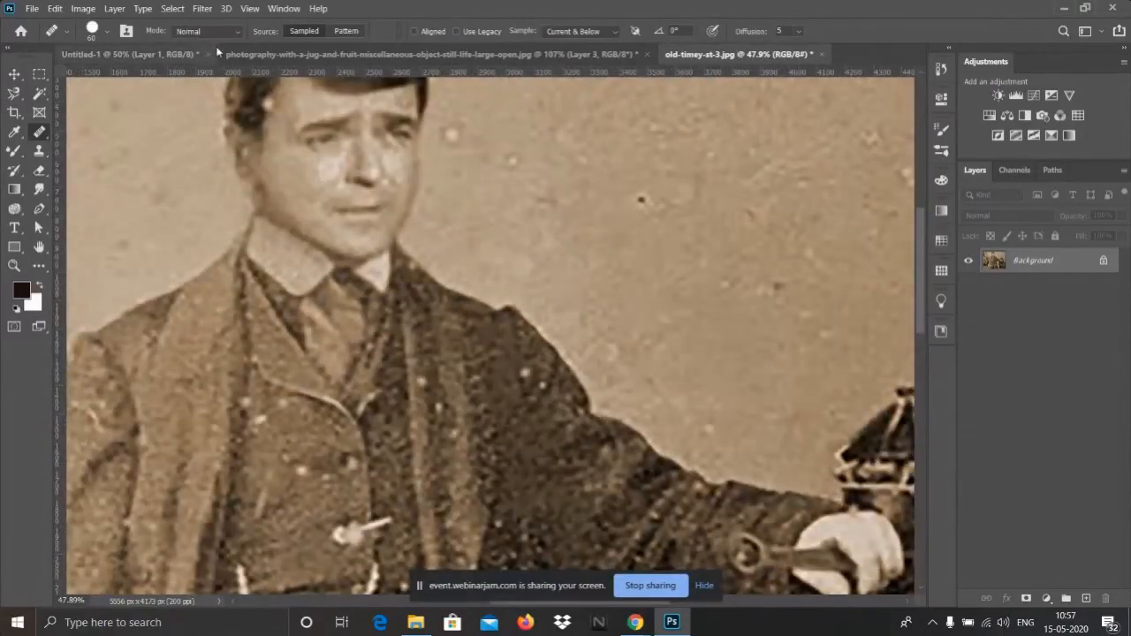
scroll(79, 75, "up", 1)
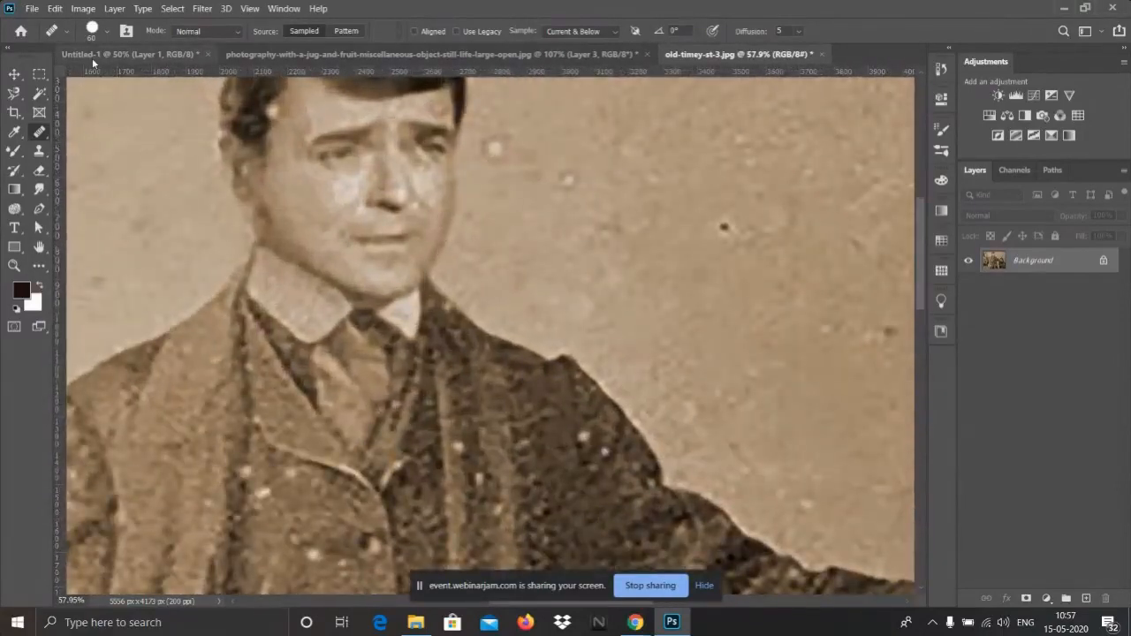
- Choose the Healing Brush Tool, sample a source point near the shoulder and try healing the dark coat and backdrop with it
right_click(40, 133)
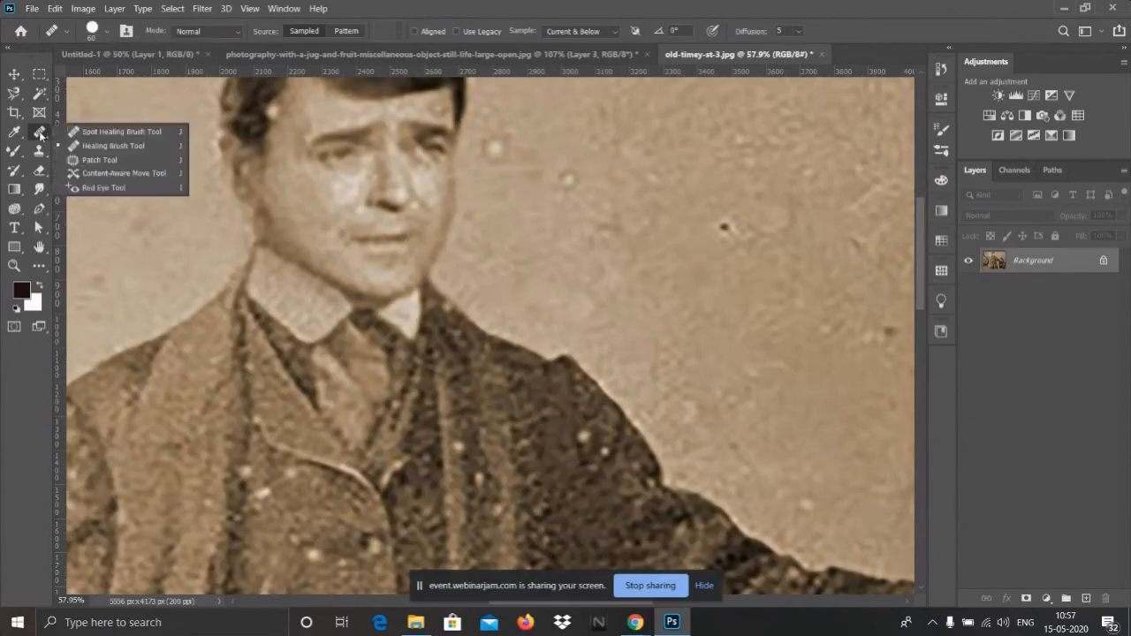
left_click(101, 147)
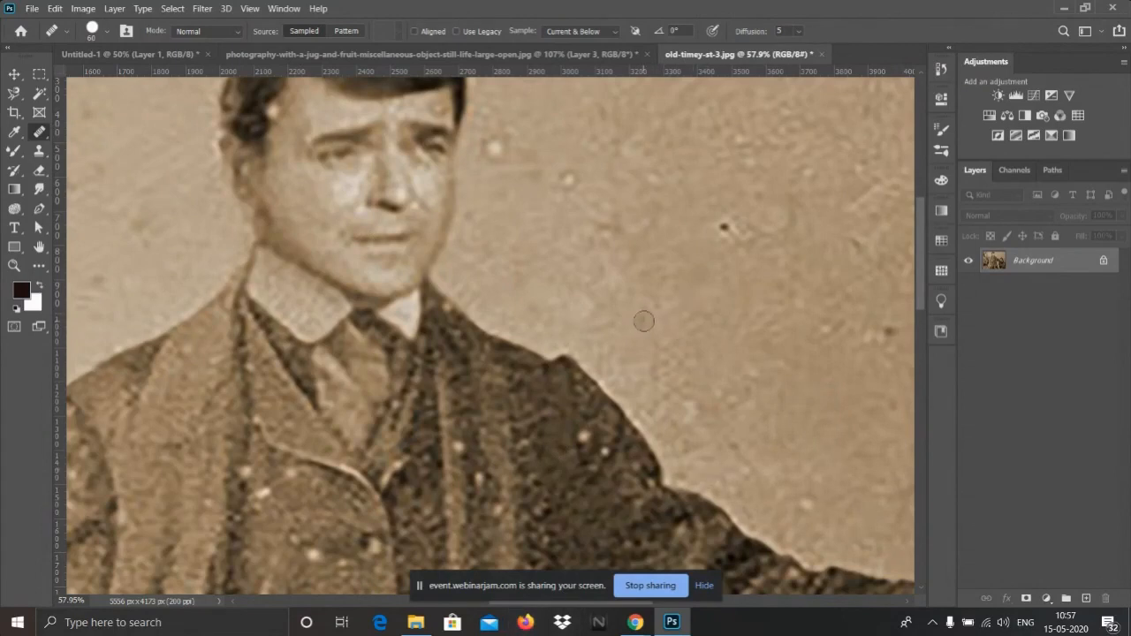
left_click(584, 373, "alt")
left_click(557, 388)
scroll(613, 423, "down", 3)
left_click(663, 303)
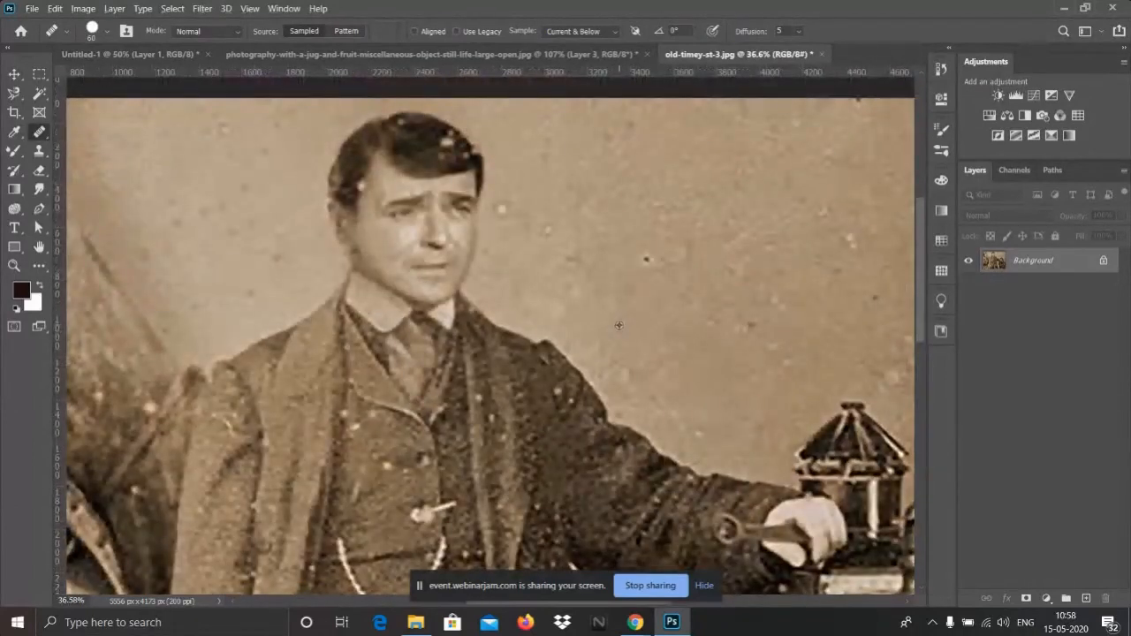
scroll(536, 389, "up", 3)
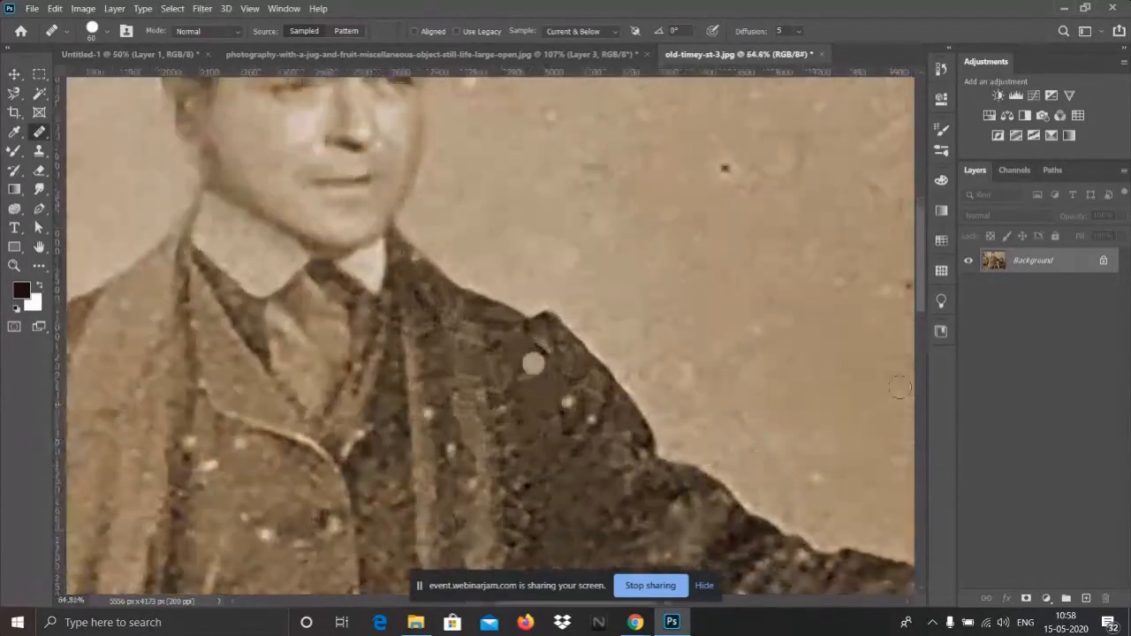
scroll(588, 406, "down", 1)
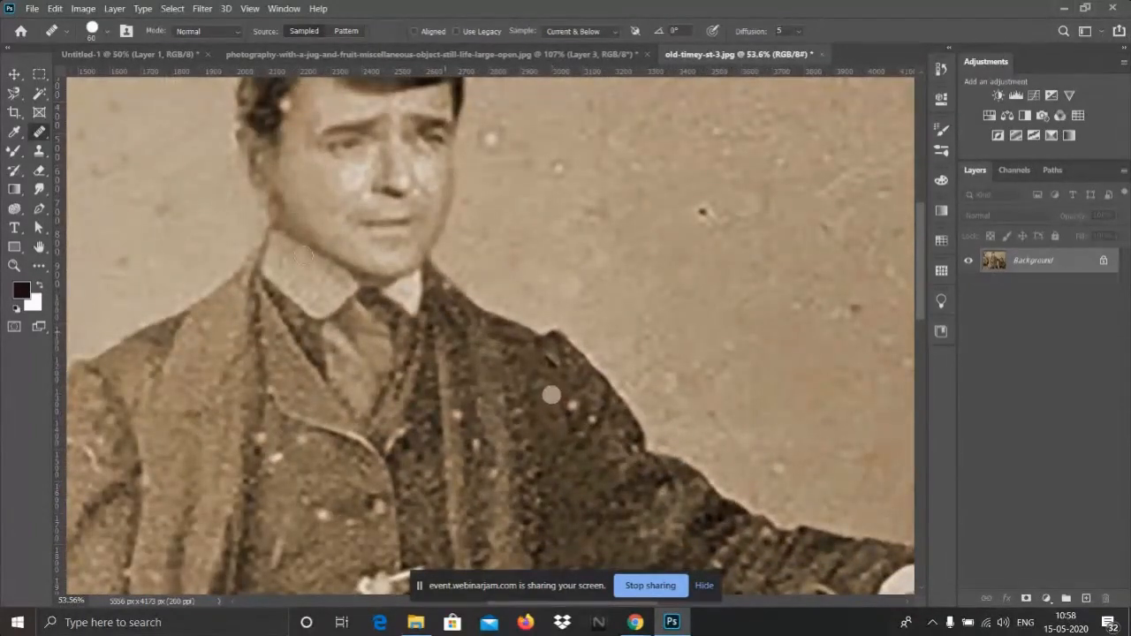
- Sample the plain backdrop beside the man's neck and try the Healing Brush on the dark coat near the shoulder's white spots
right_click(37, 133)
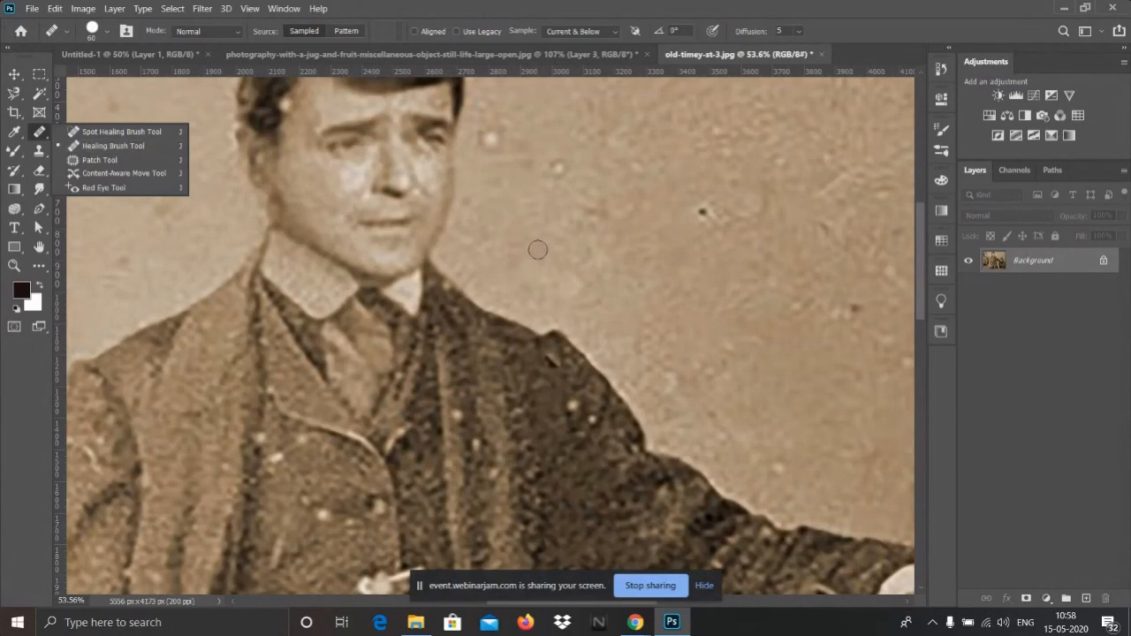
left_click(543, 248, "alt")
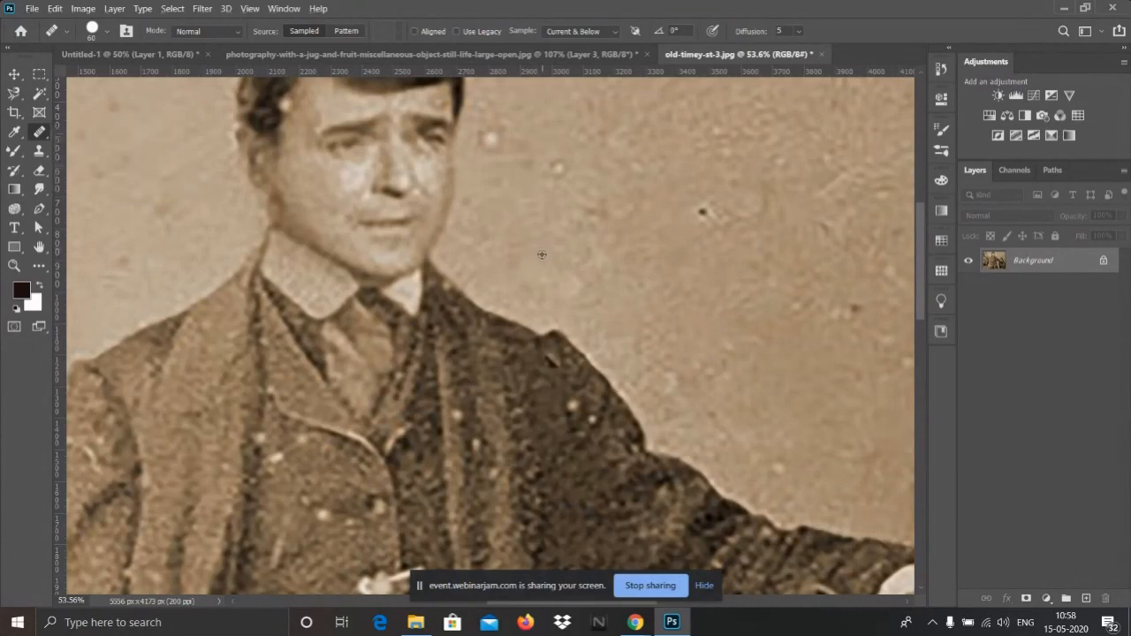
scroll(536, 249, "down", 2)
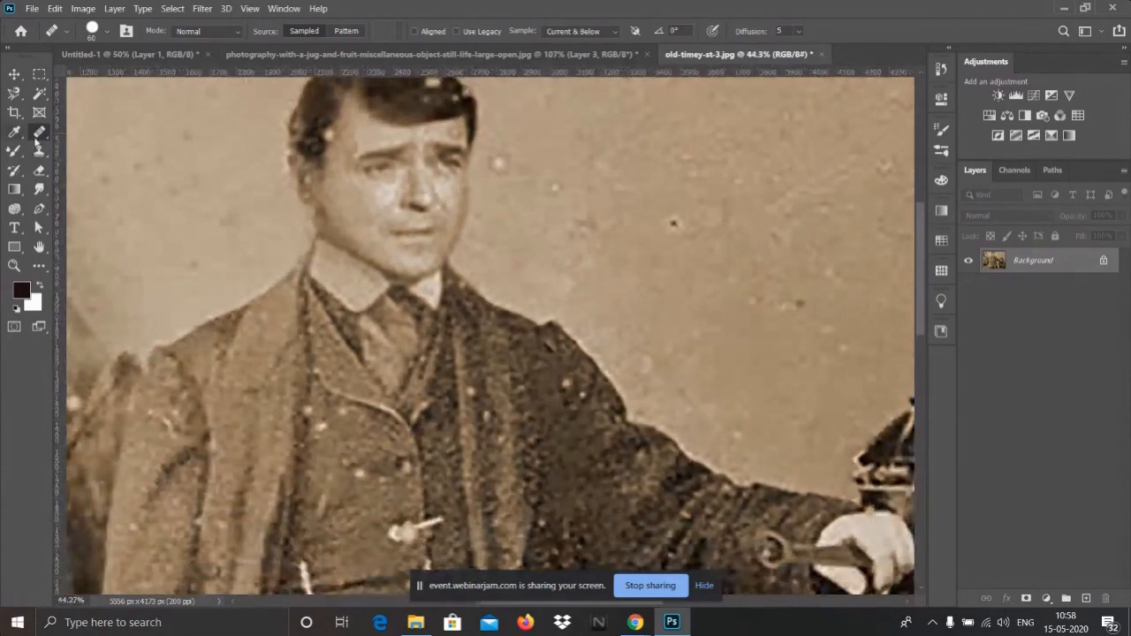
right_click(37, 137)
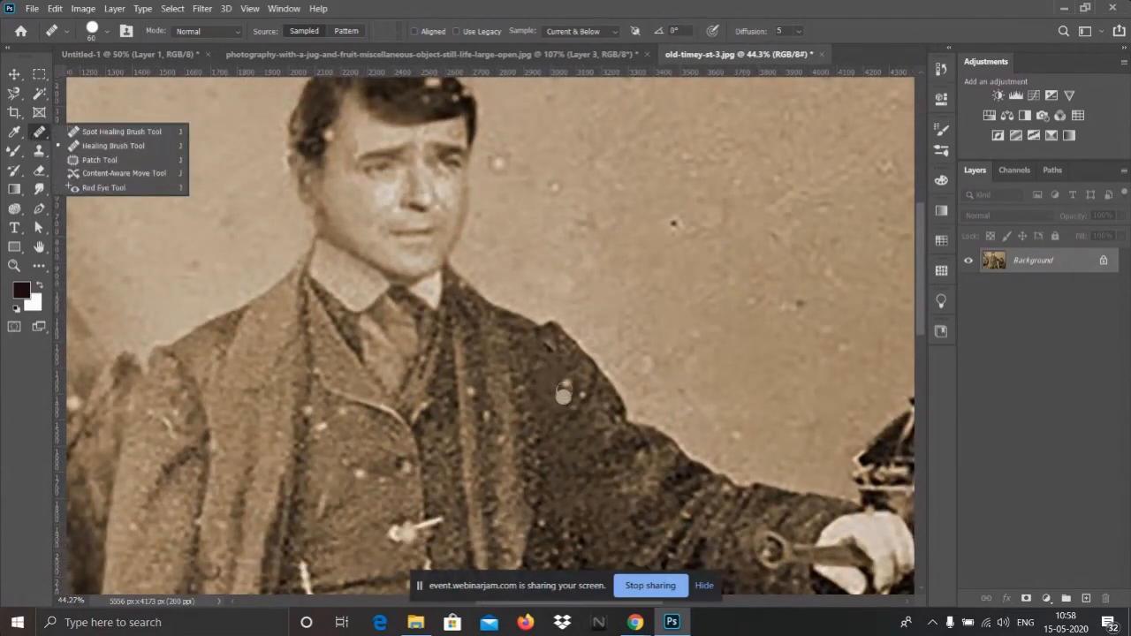
left_click(543, 389)
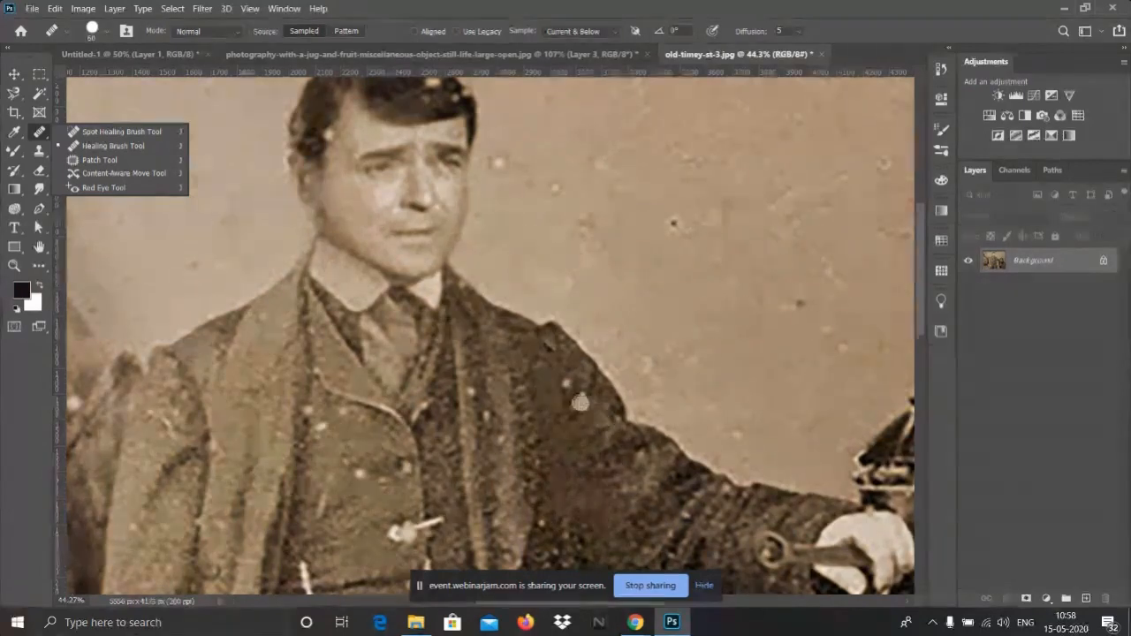
scroll(567, 401, "down", 3)
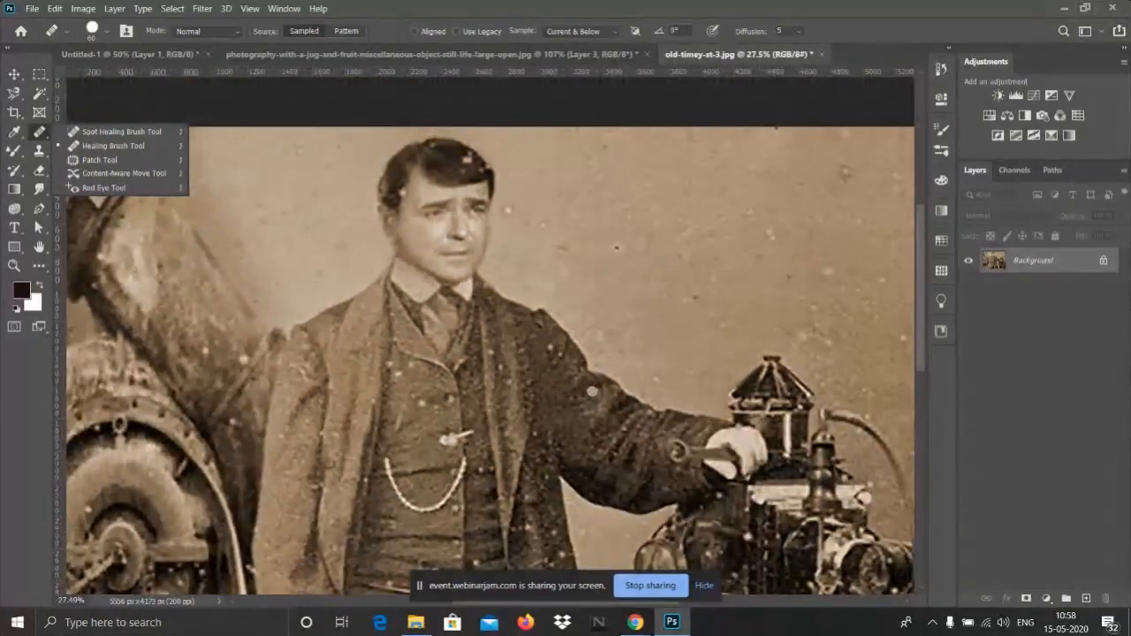
scroll(570, 336, "up", 2)
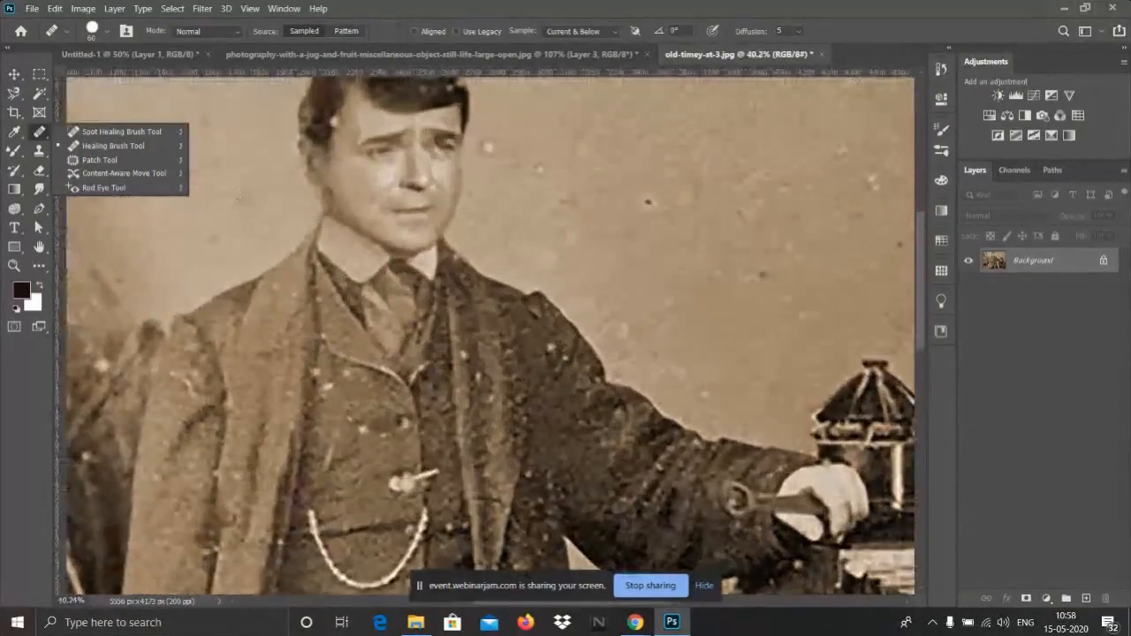
- Remove the white spots on the coat's dark shoulder with the Spot Healing Brush and reduce the brush size
left_click(101, 133)
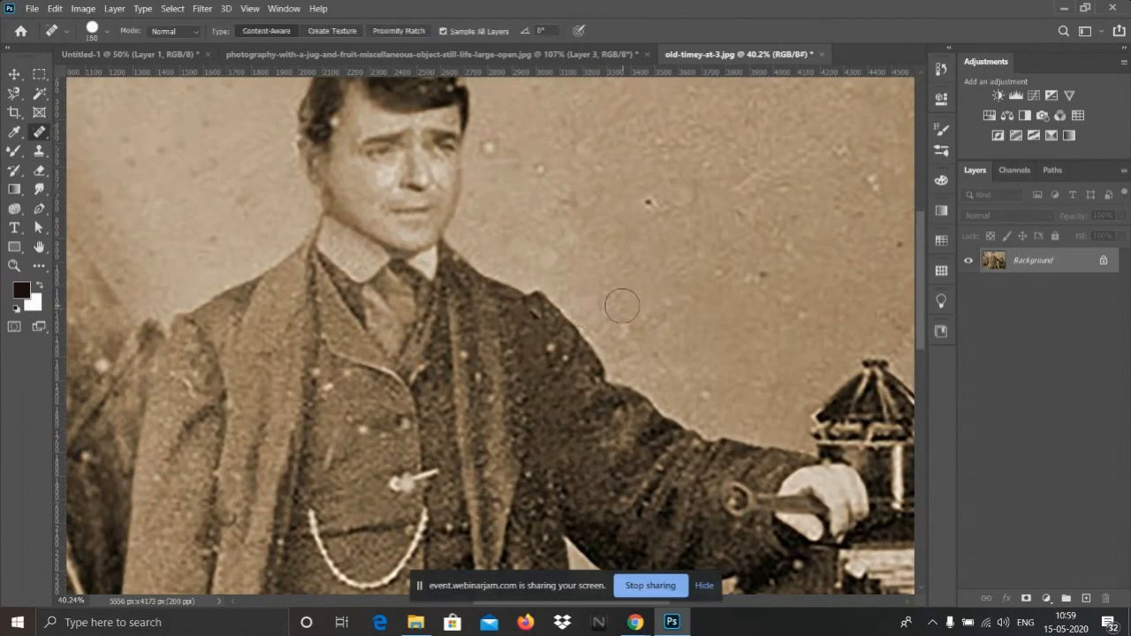
left_click(554, 348)
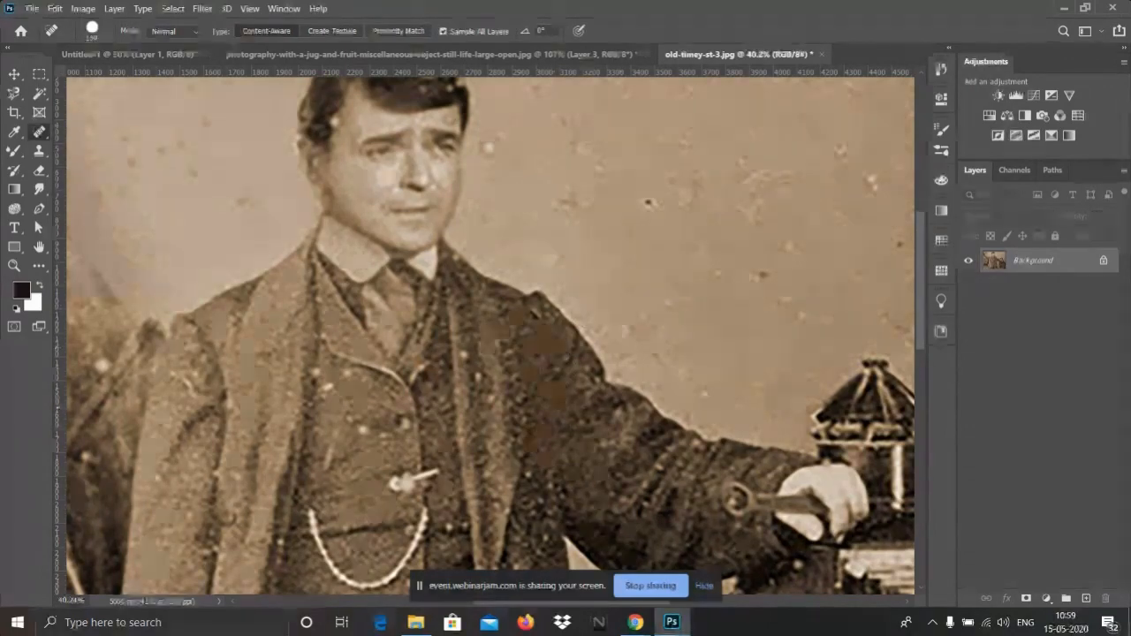
left_click(558, 375)
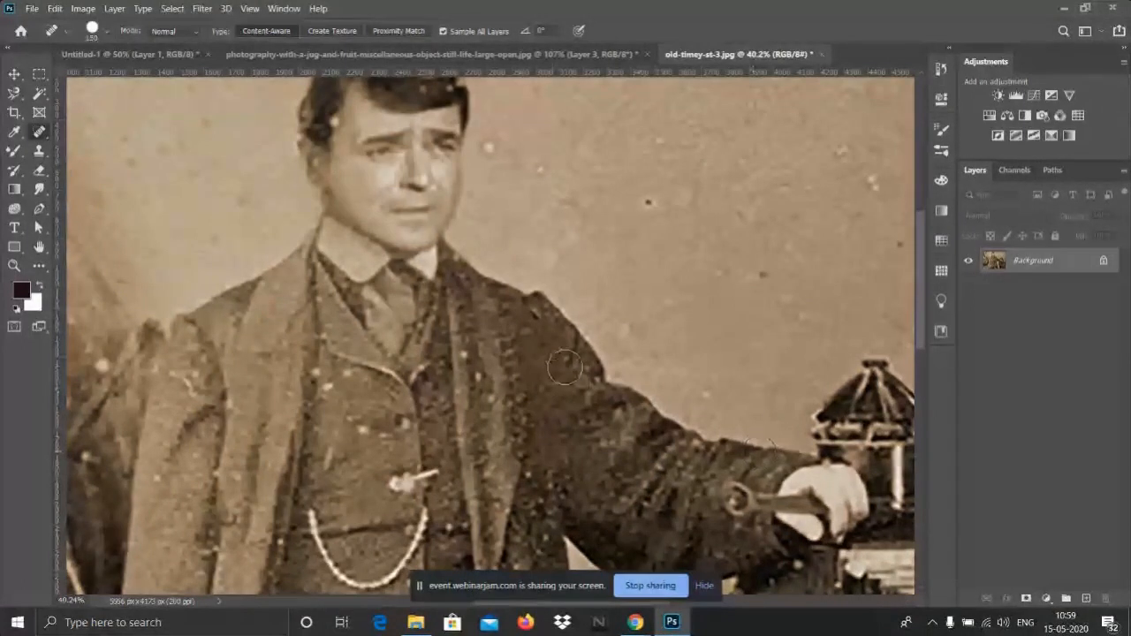
key("bracketleft")
key("bracketleft")
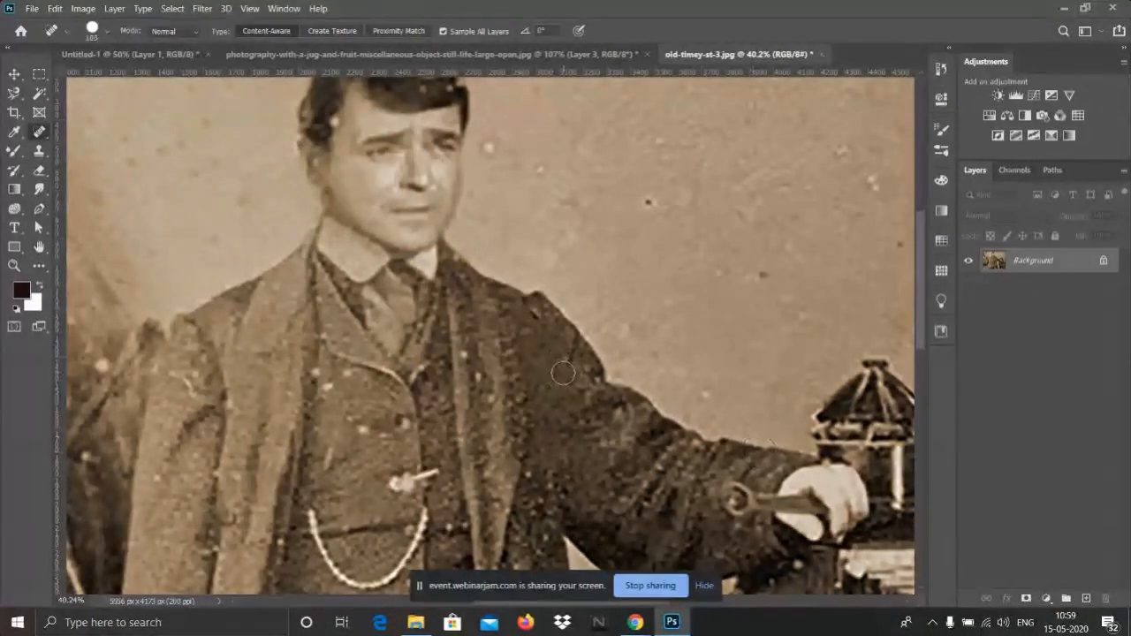
key("bracketleft")
scroll(559, 336, "down", 2)
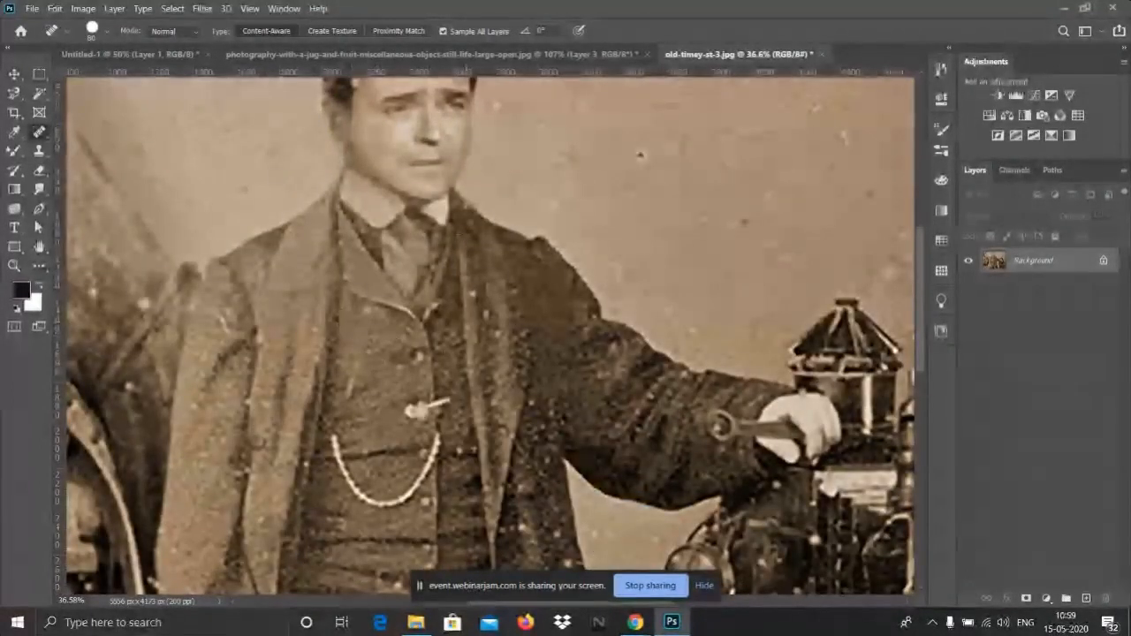
scroll(530, 228, "down", 2)
scroll(531, 228, "down", 1)
scroll(531, 228, "up", 2)
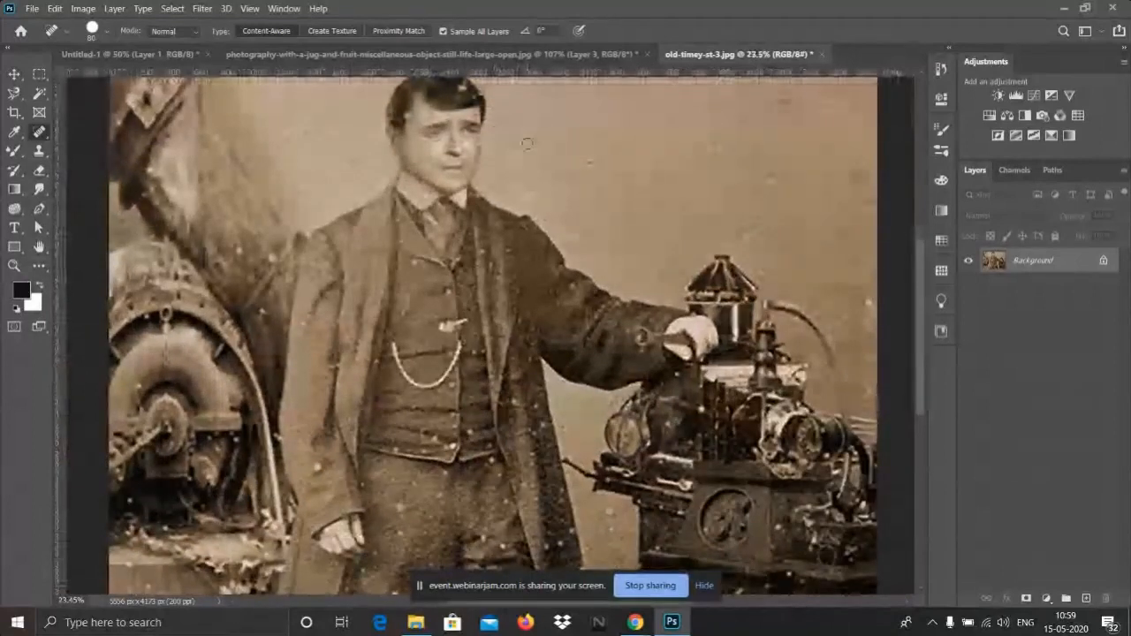
- Switch back to the Healing Brush Tool and dab over the hanging coat sleeve beside the machine wheel
right_click(39, 131)
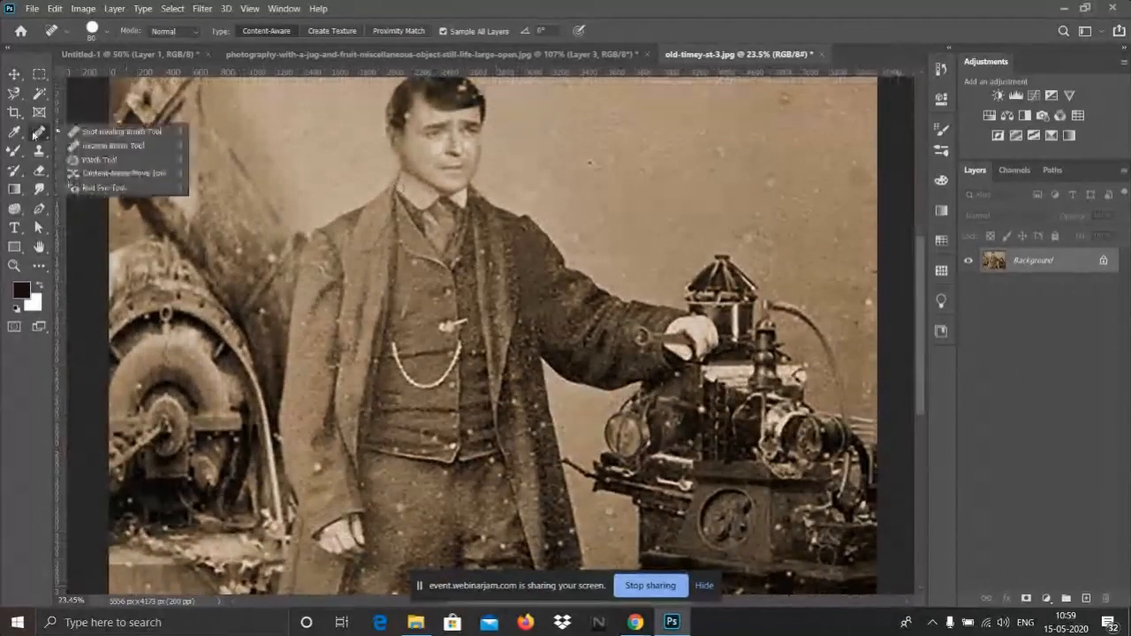
left_click(107, 150)
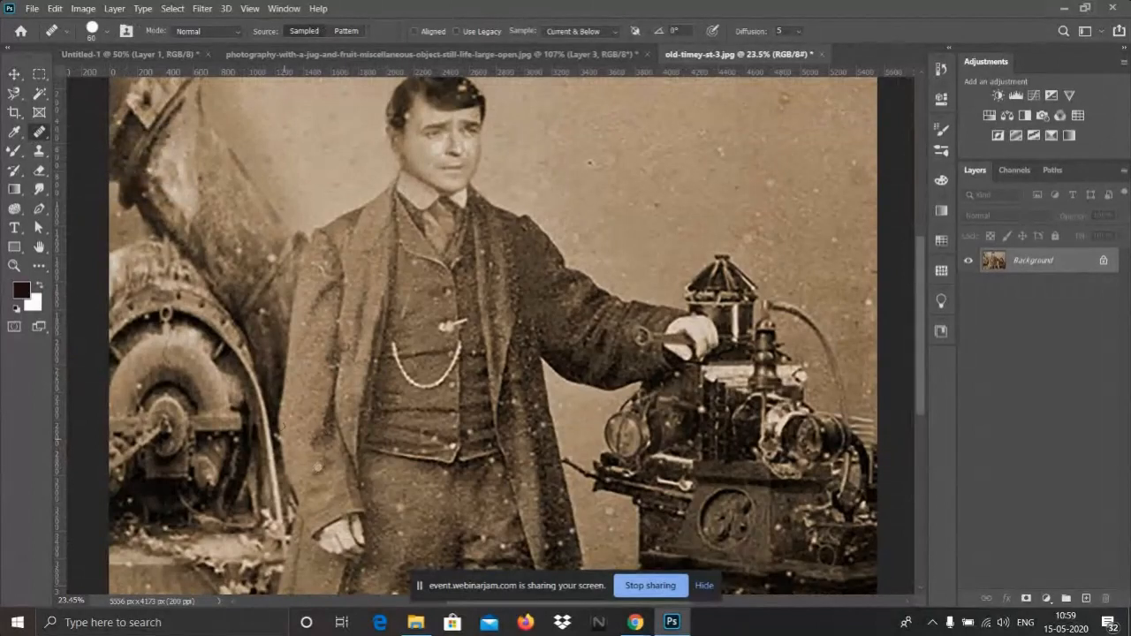
scroll(270, 403, "up", 7)
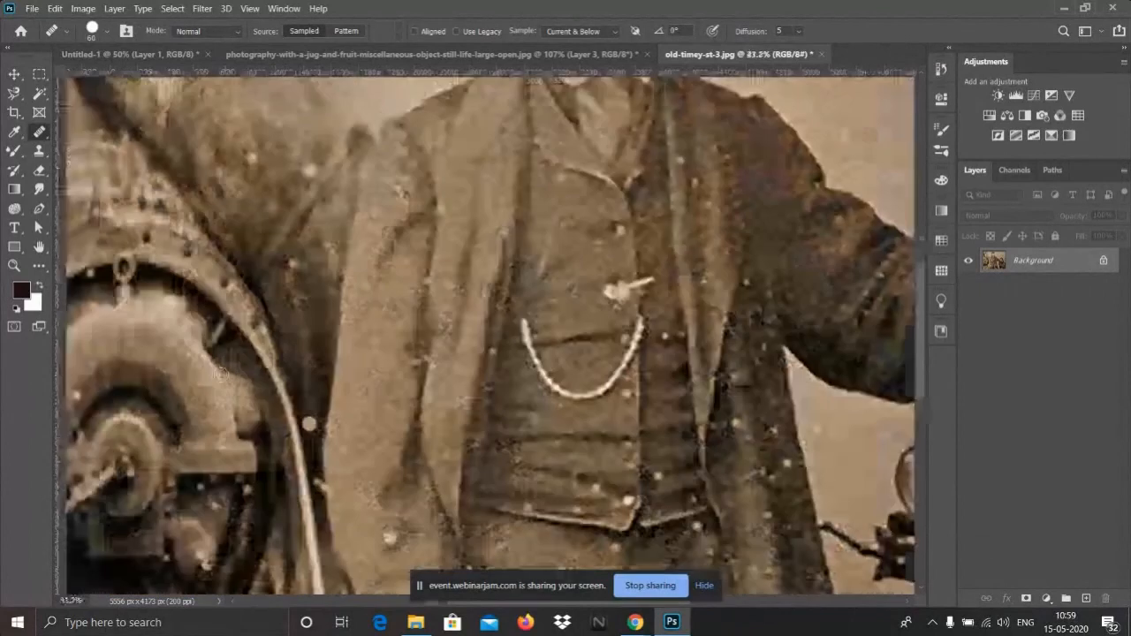
scroll(291, 362, "down", 4)
scroll(304, 336, "up", 3)
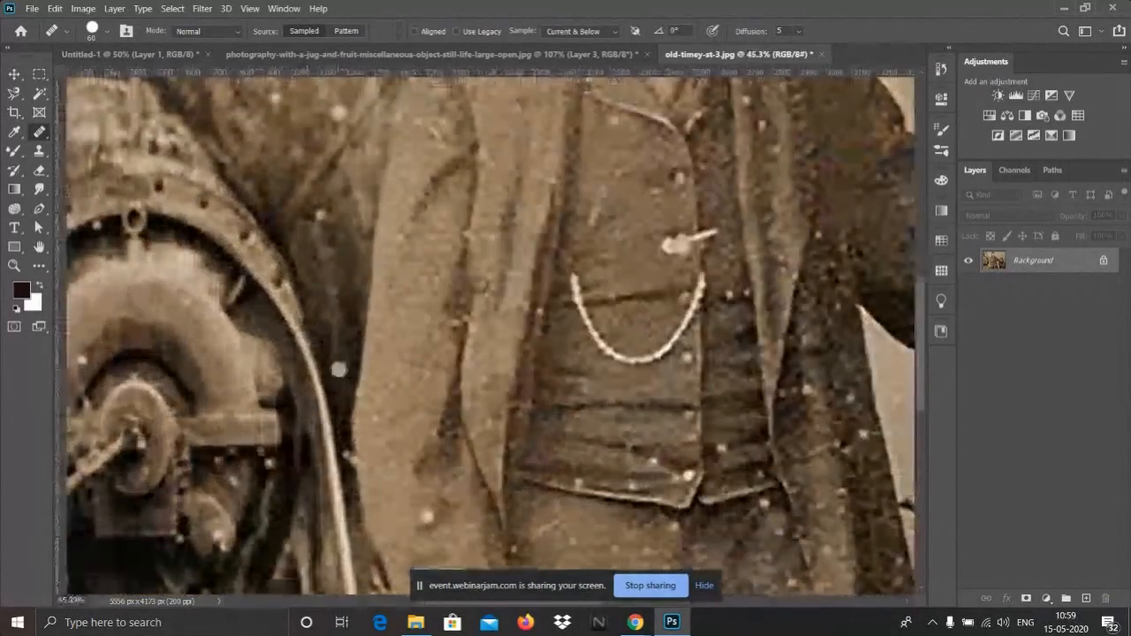
left_click(409, 420)
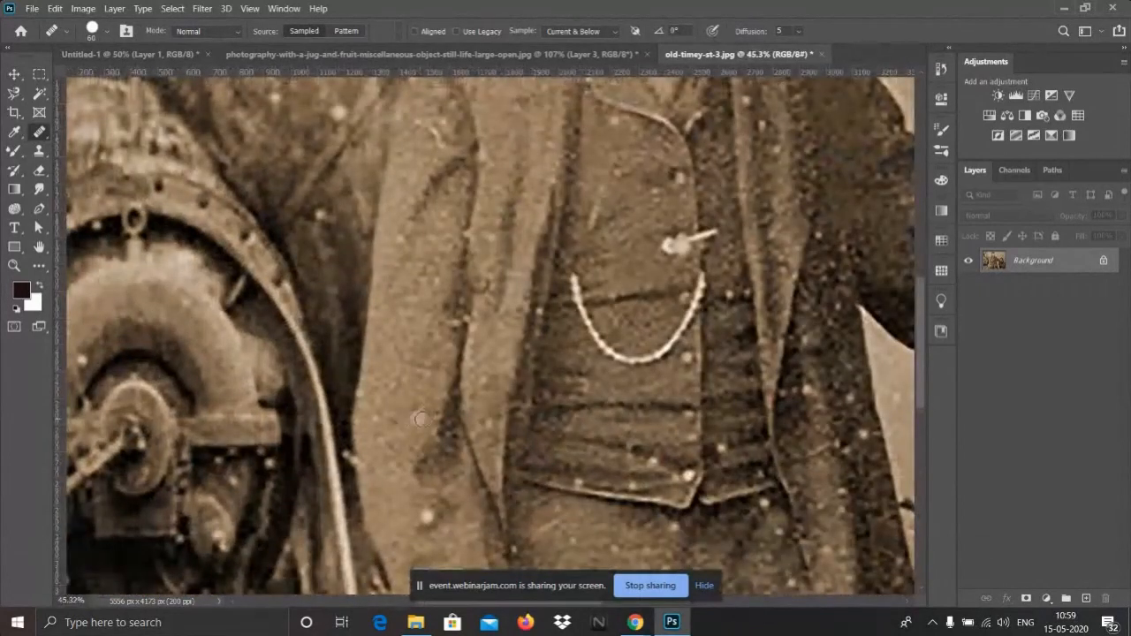
left_click(417, 418)
scroll(435, 414, "up", 2)
left_click(434, 403)
scroll(497, 424, "down", 2)
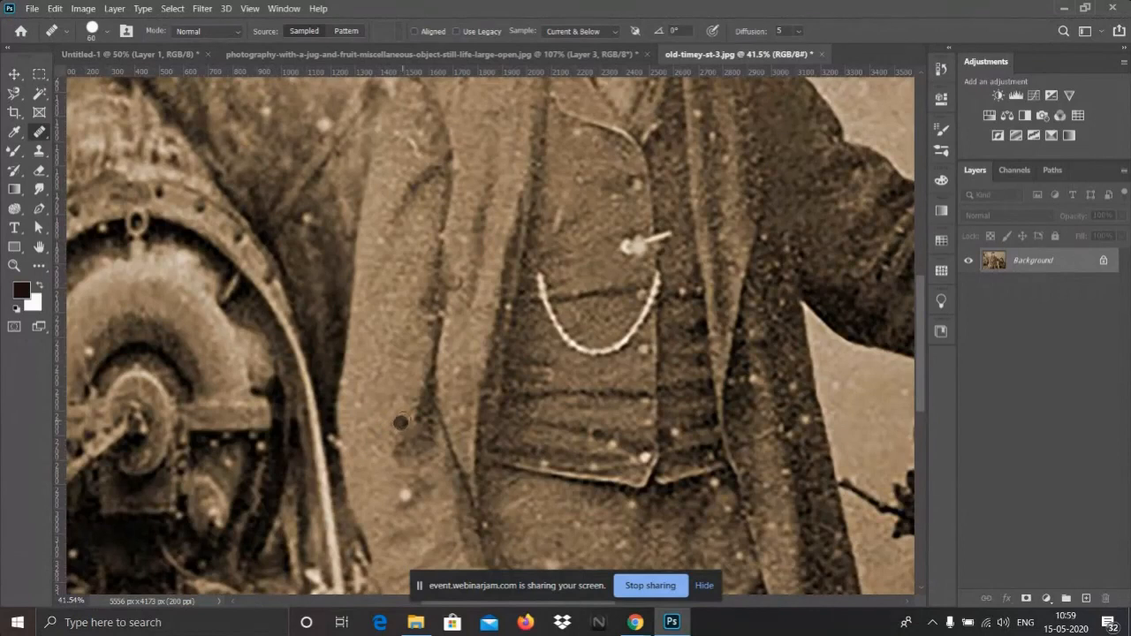
scroll(400, 422, "up", 2)
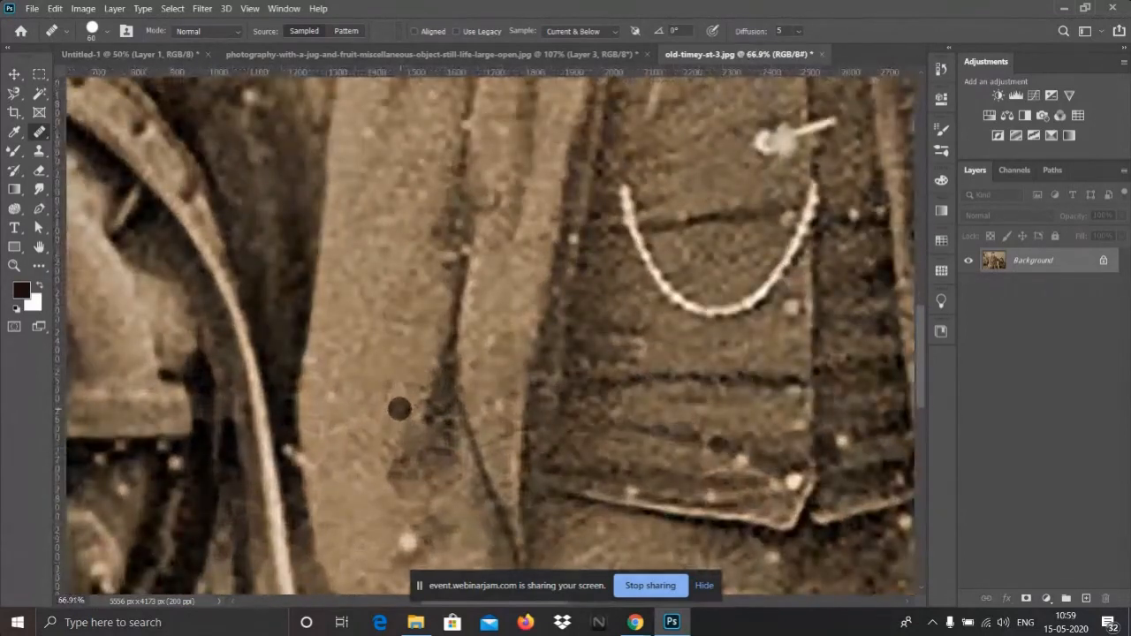
- Remove the white spot and marks on the lower part of the hanging sleeve with the Spot Healing Brush
right_click(39, 133)
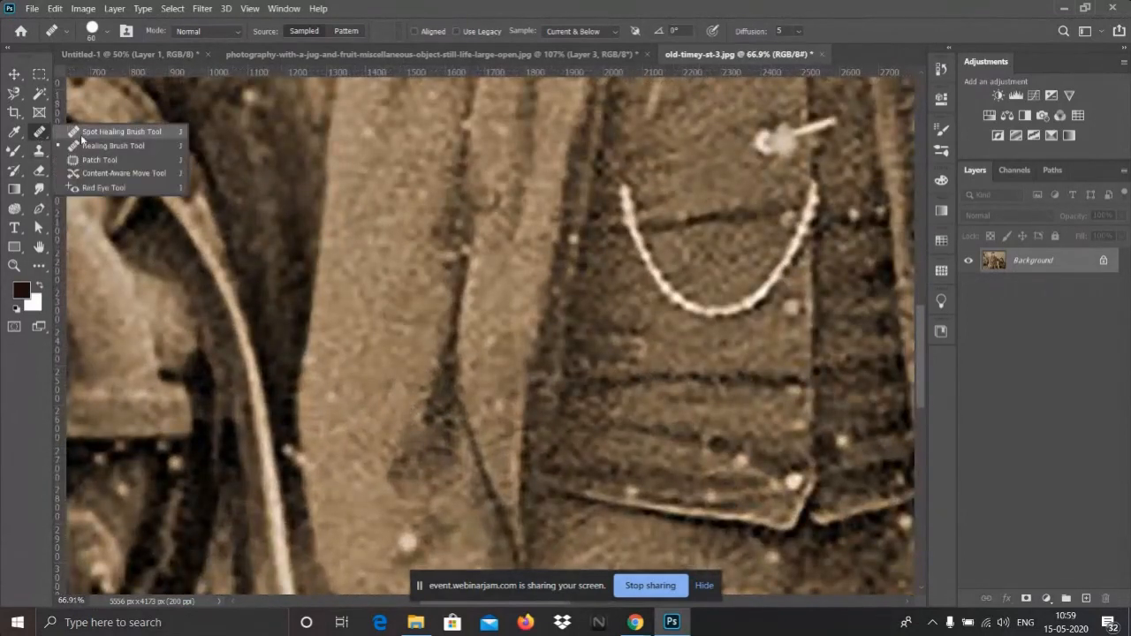
left_click(88, 133)
left_click(392, 331)
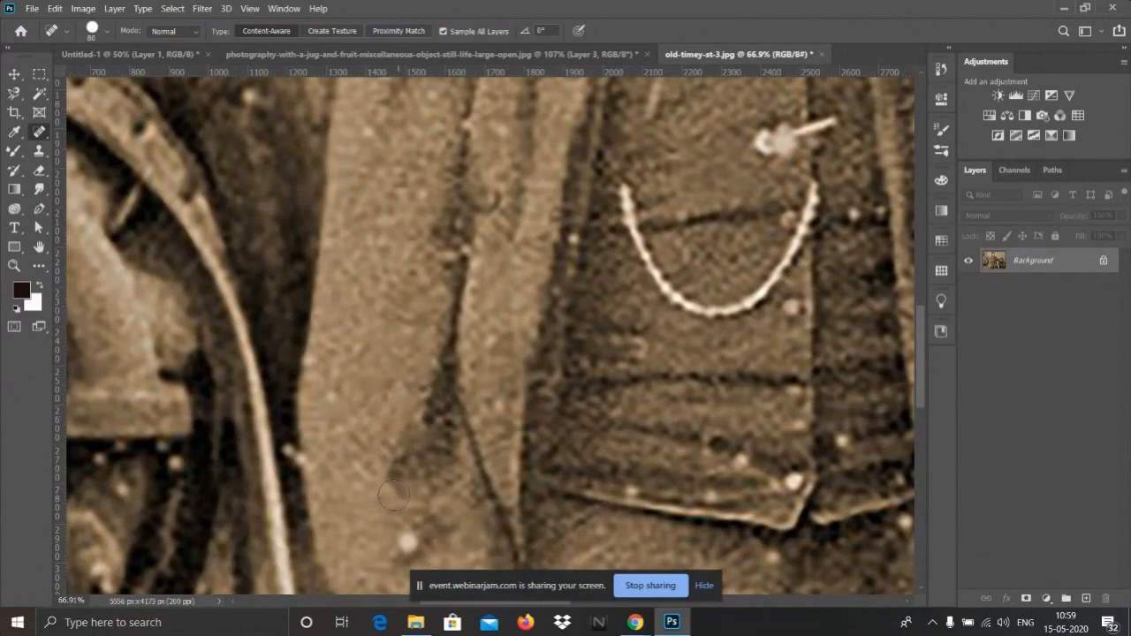
left_click(405, 549)
scroll(333, 312, "down", 4)
scroll(343, 507, "up", 5)
left_click(421, 440)
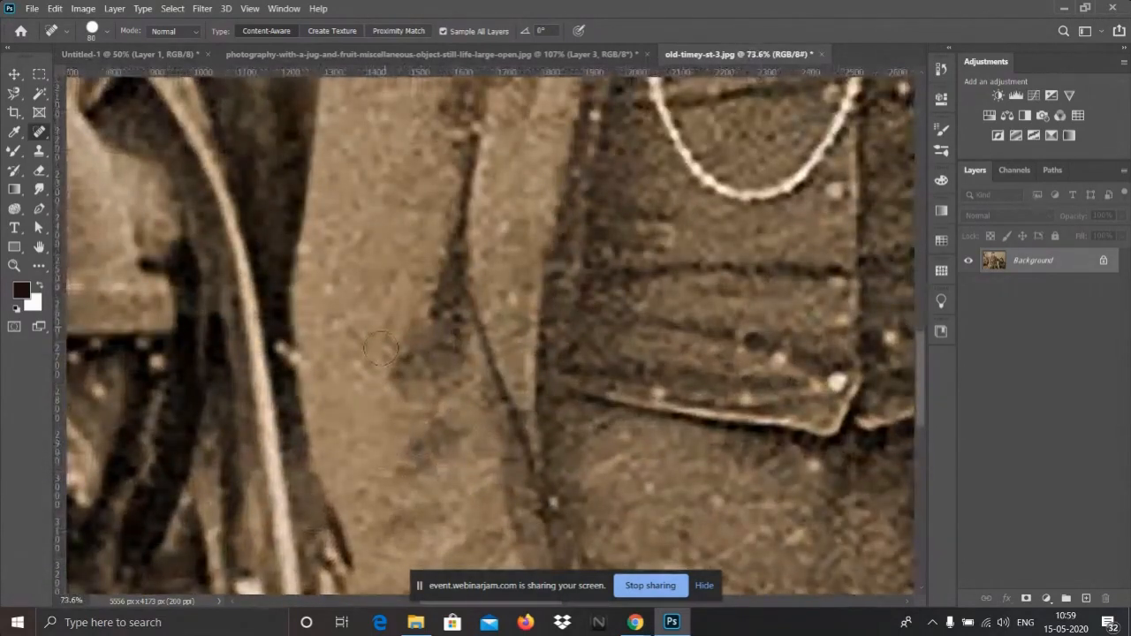
- Switch to the Patch Tool and outline a round area of the plain backdrop between the man's head and the machine
scroll(380, 349, "down", 3)
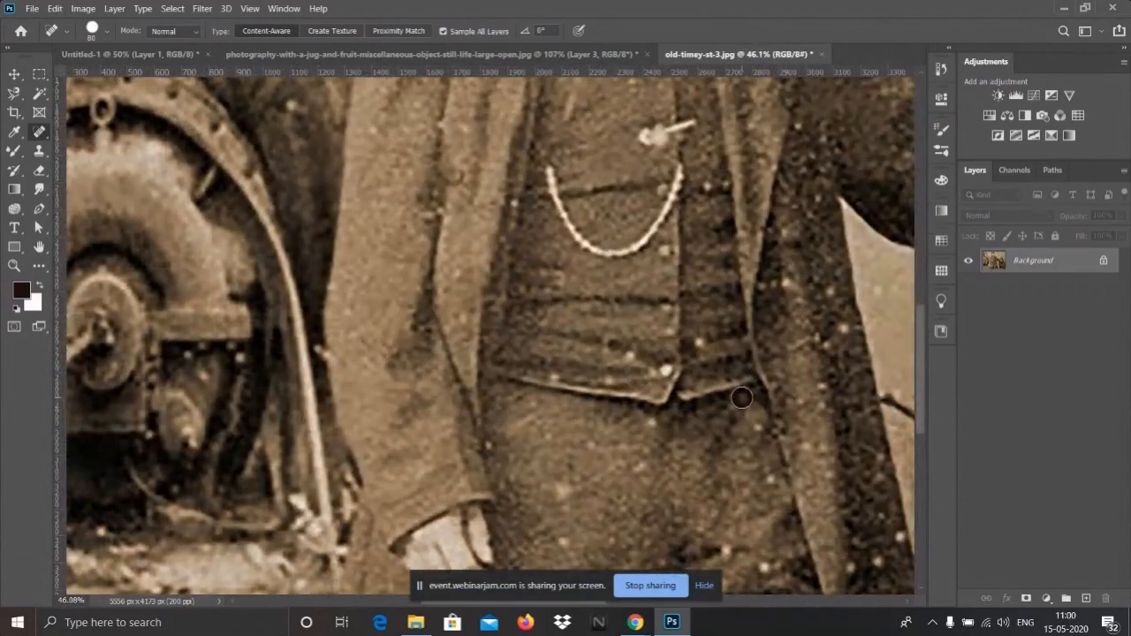
right_click(39, 132)
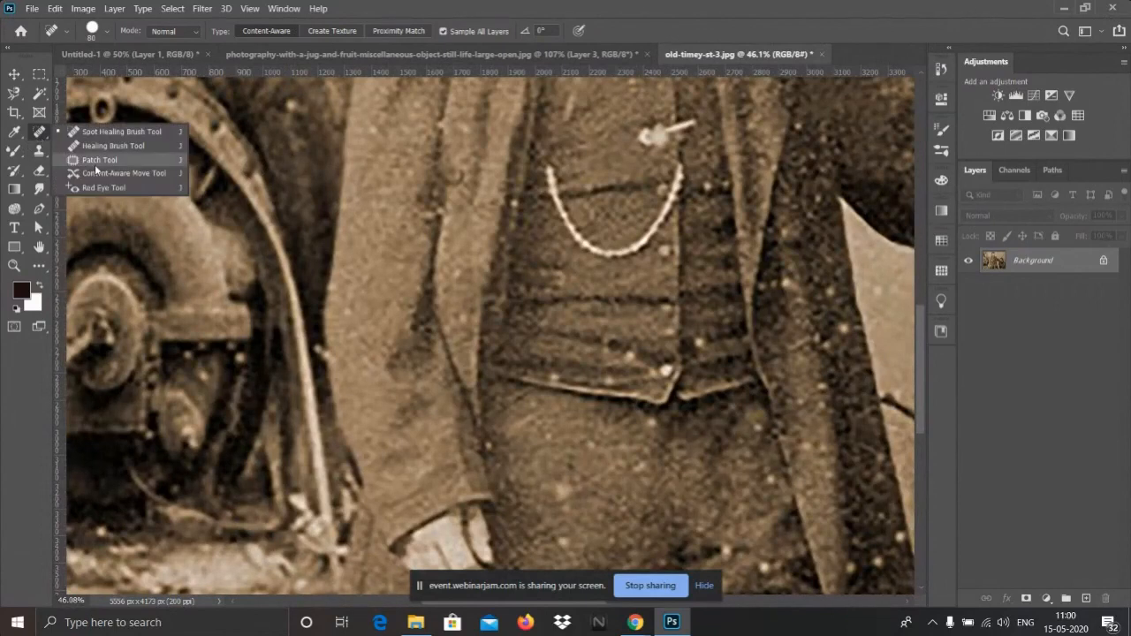
left_click(95, 162)
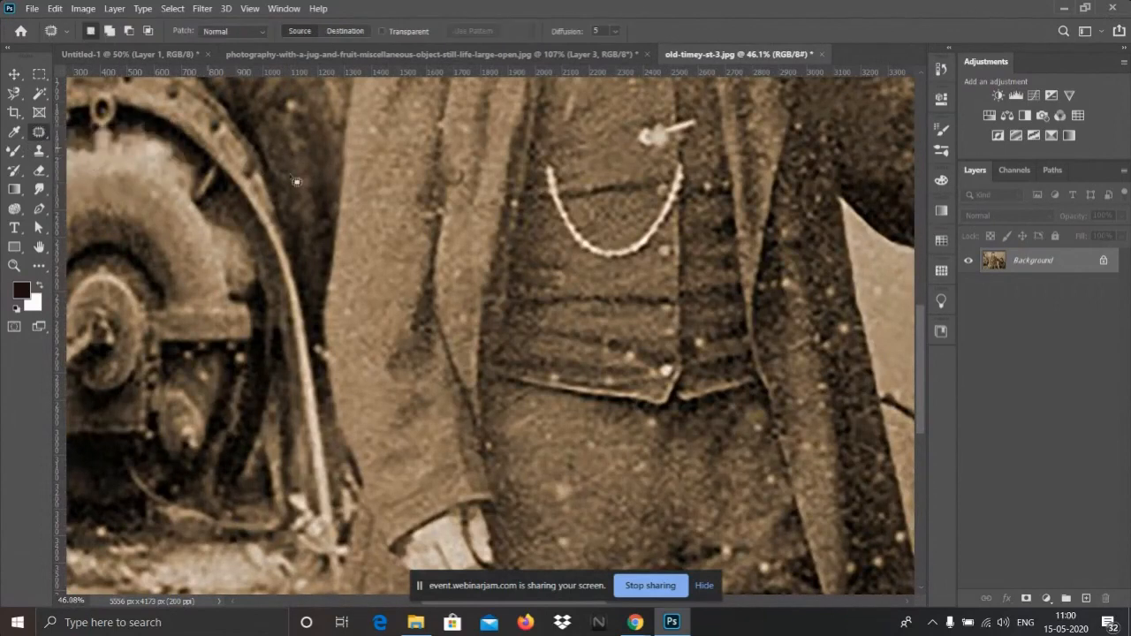
scroll(392, 215, "down", 5)
scroll(596, 195, "up", 2)
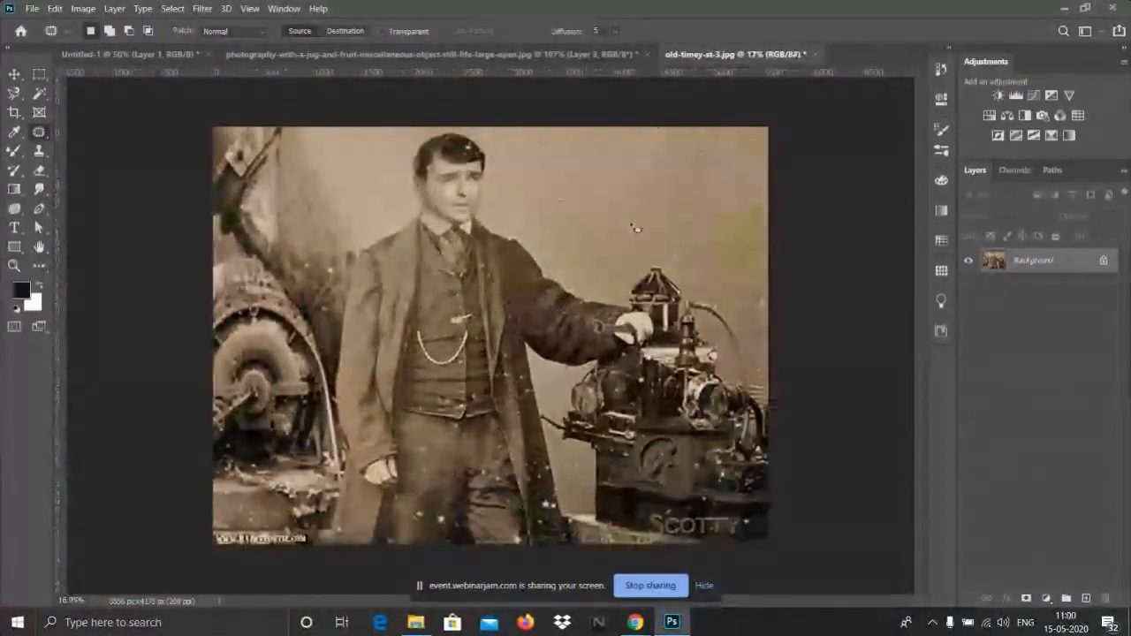
scroll(619, 199, "up", 3)
scroll(626, 198, "down", 2)
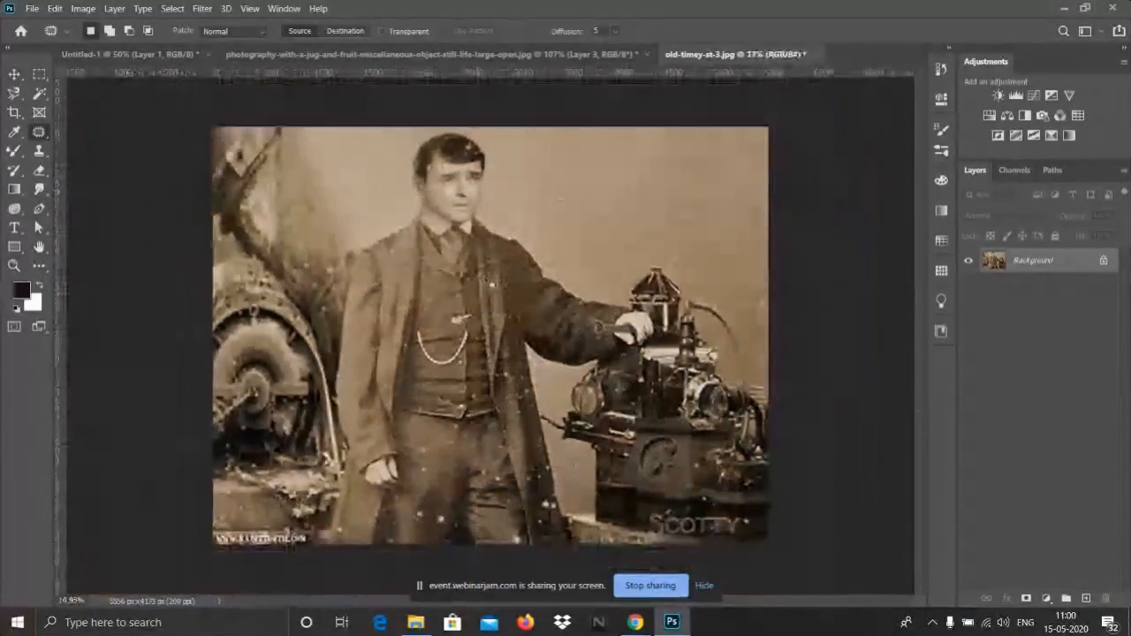
left_click(610, 159)
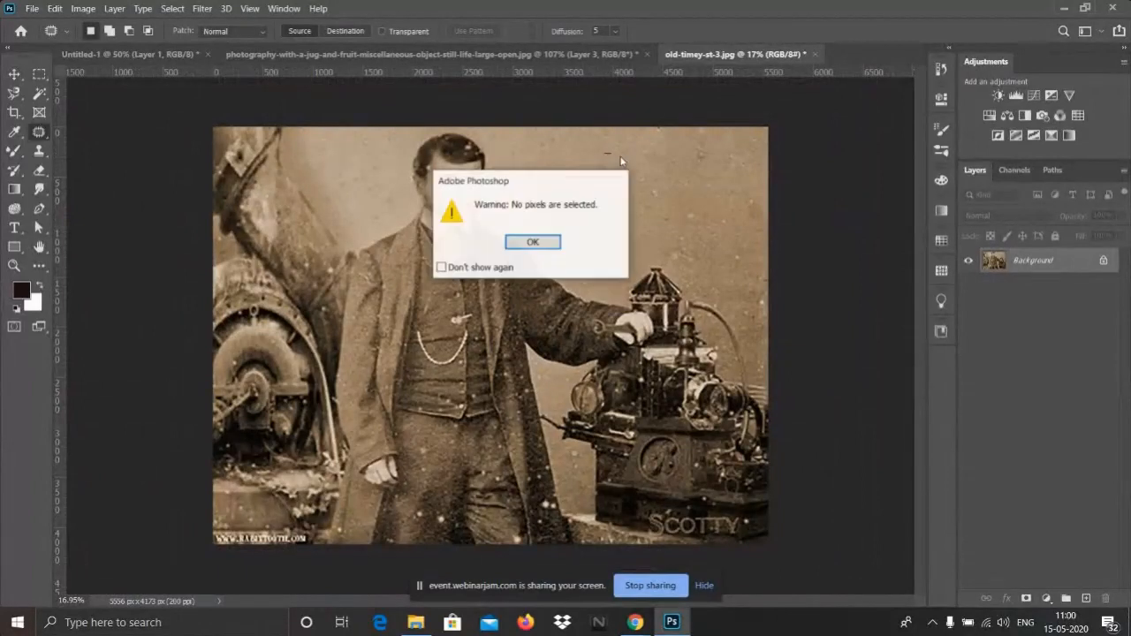
left_click(555, 245)
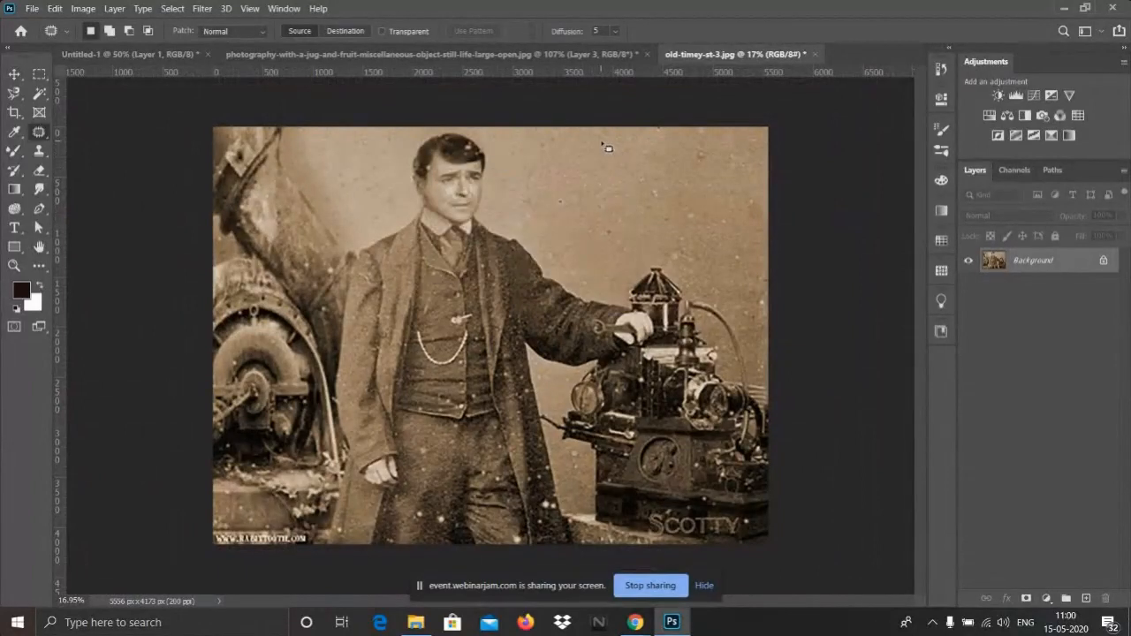
left_click_drag(584, 210, 634, 194)
left_click_drag(606, 149, 606, 147)
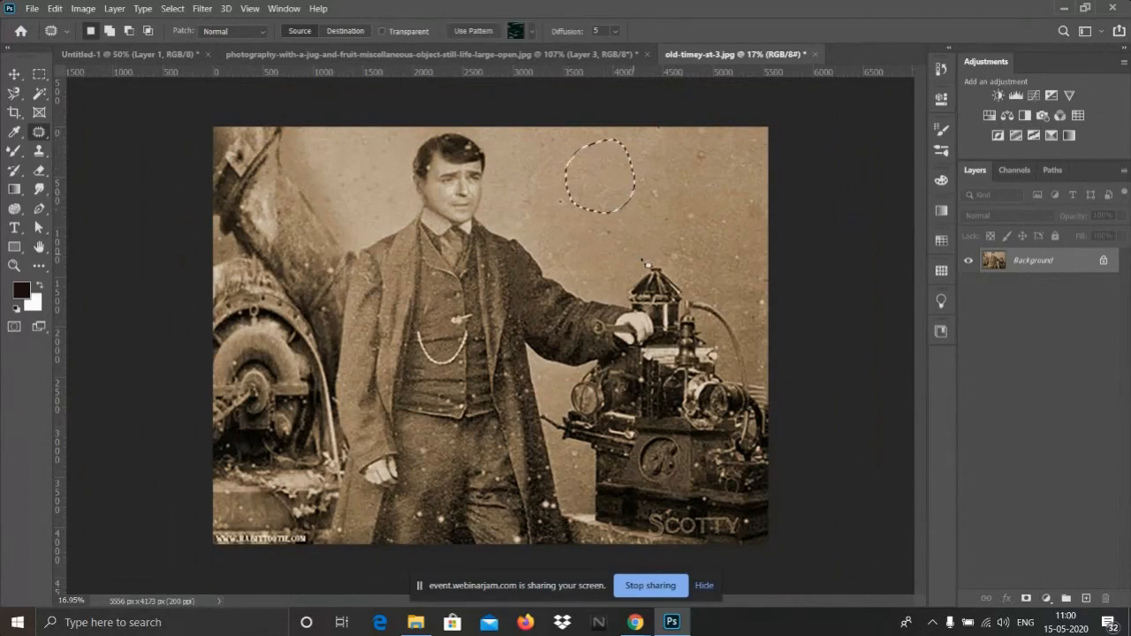
- Patch the outlined backdrop area from the machine's conical top, replace it with a patch from the plain backdrop, and deselect
left_click_drag(605, 209, 655, 300)
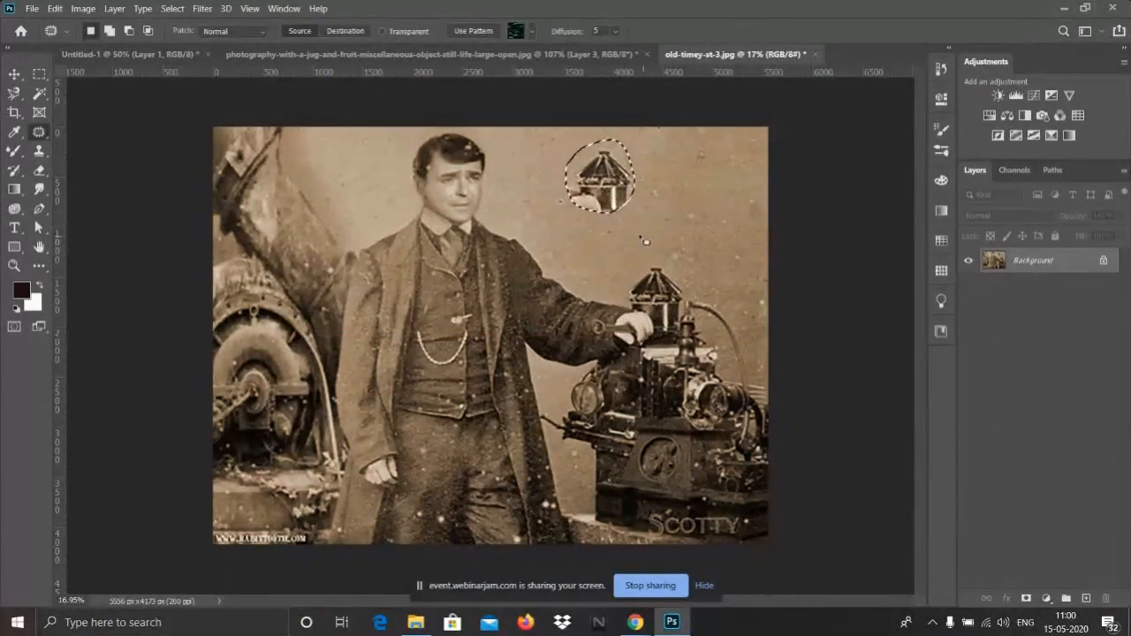
left_click_drag(610, 183, 696, 210)
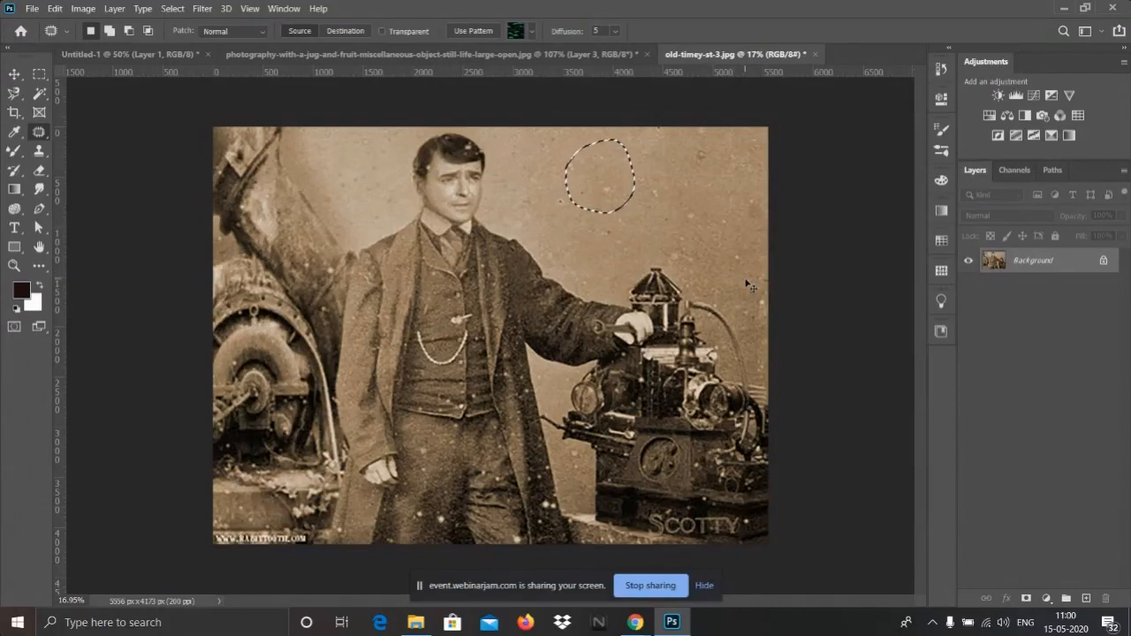
key("ctrl+d")
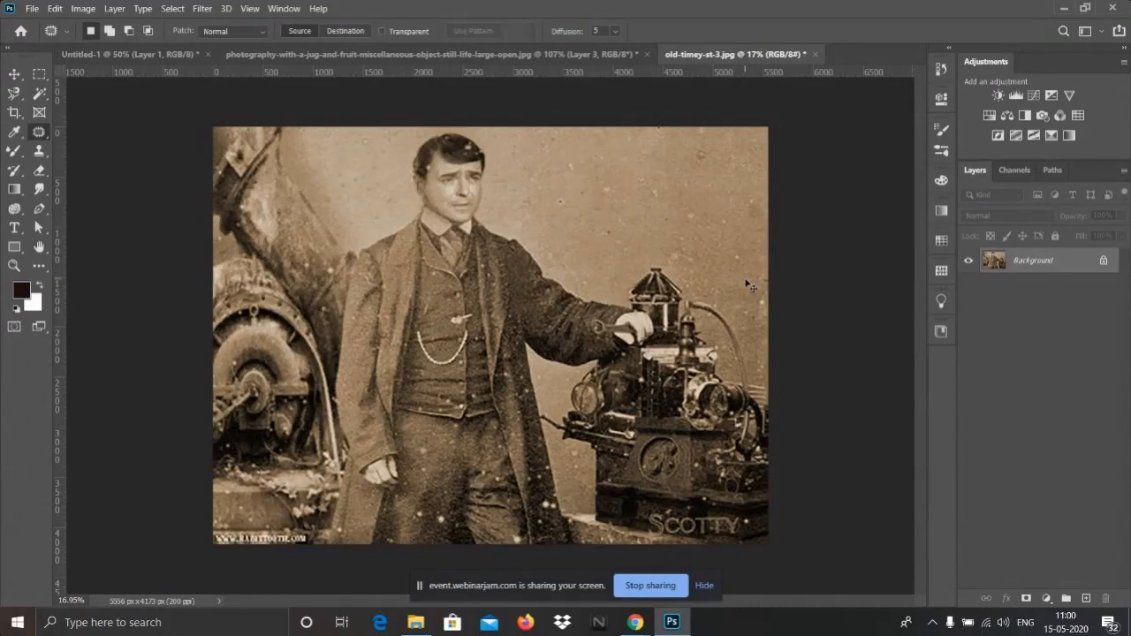
- Outline the spotted backdrop at the photo's edge beside the machine's hose, patch it from the area below it, and deselect
scroll(353, 348, "up", 4)
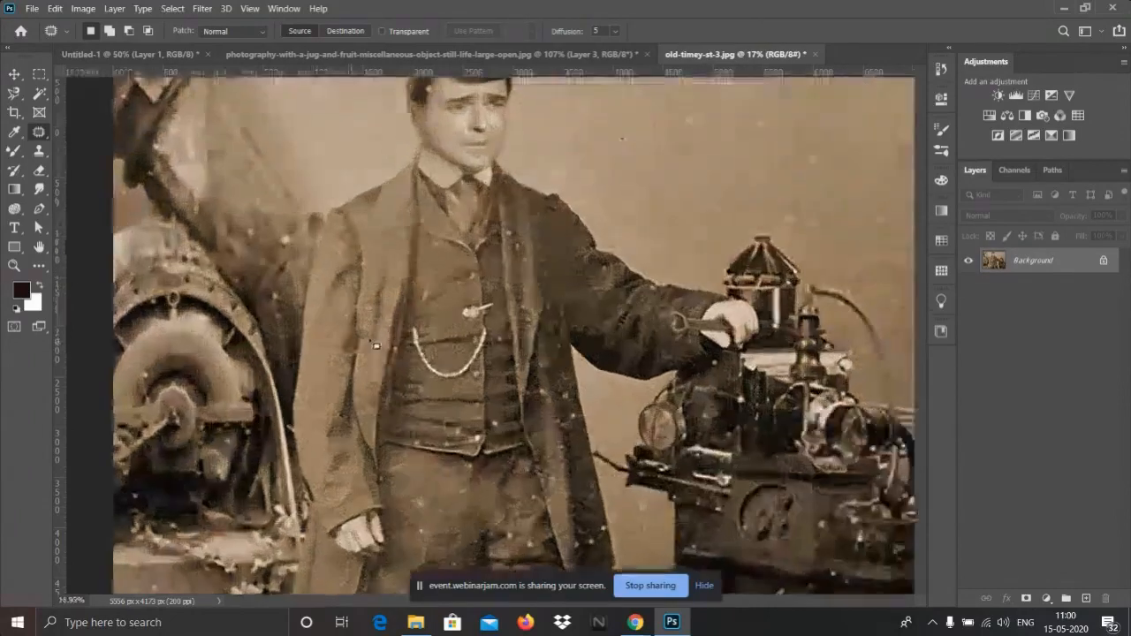
scroll(446, 283, "down", 3)
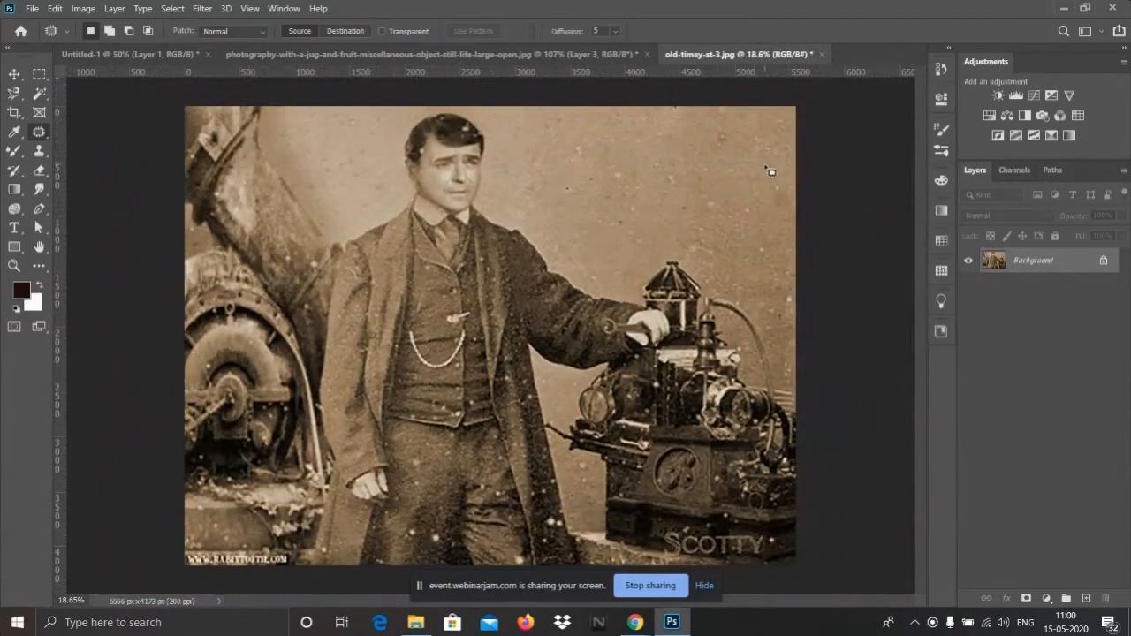
scroll(769, 256, "up", 2)
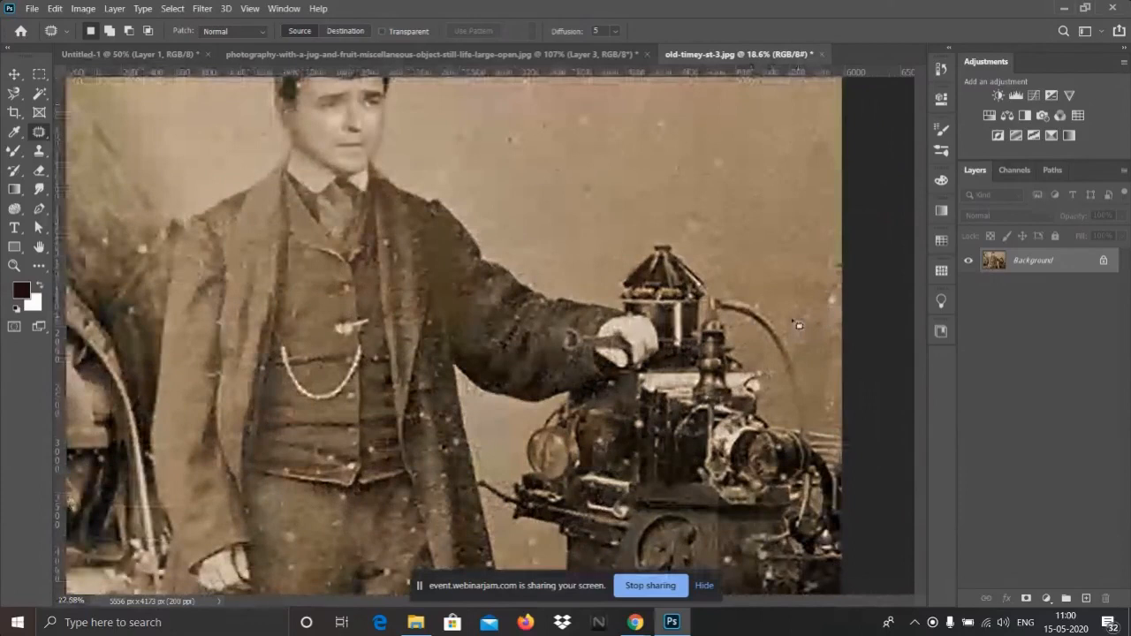
scroll(798, 326, "up", 2)
scroll(502, 182, "up", 3)
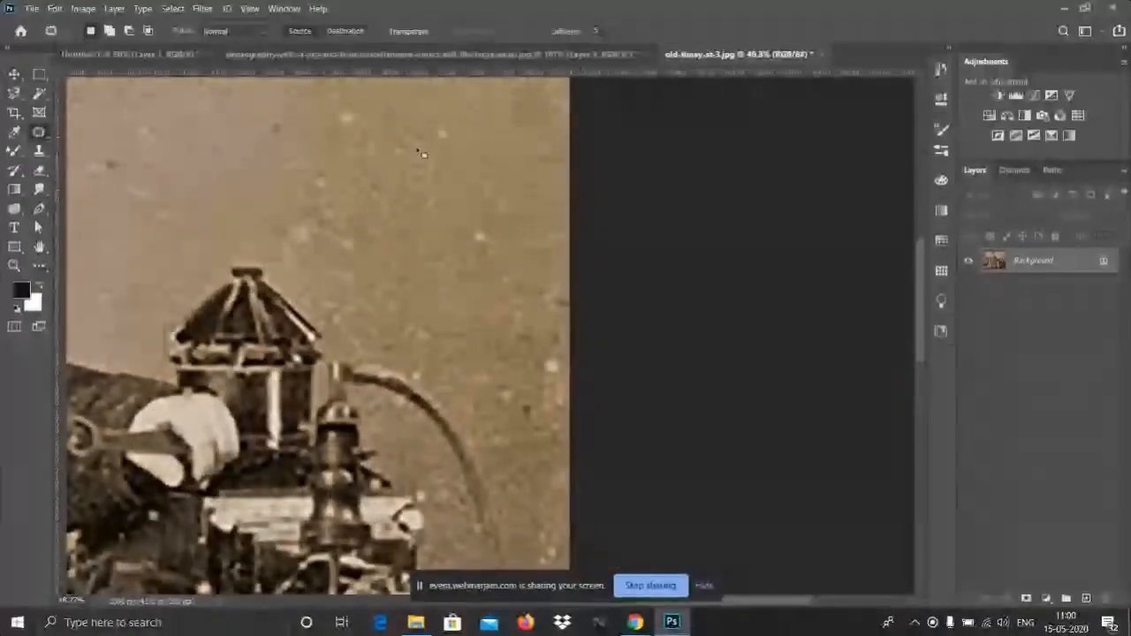
mouse_move(558, 286)
left_mouse_down()
mouse_move(510, 292)
mouse_move(488, 343)
mouse_move(490, 366)
mouse_move(531, 406)
mouse_move(563, 372)
mouse_move(562, 290)
left_mouse_up()
scroll(607, 314, "down", 2)
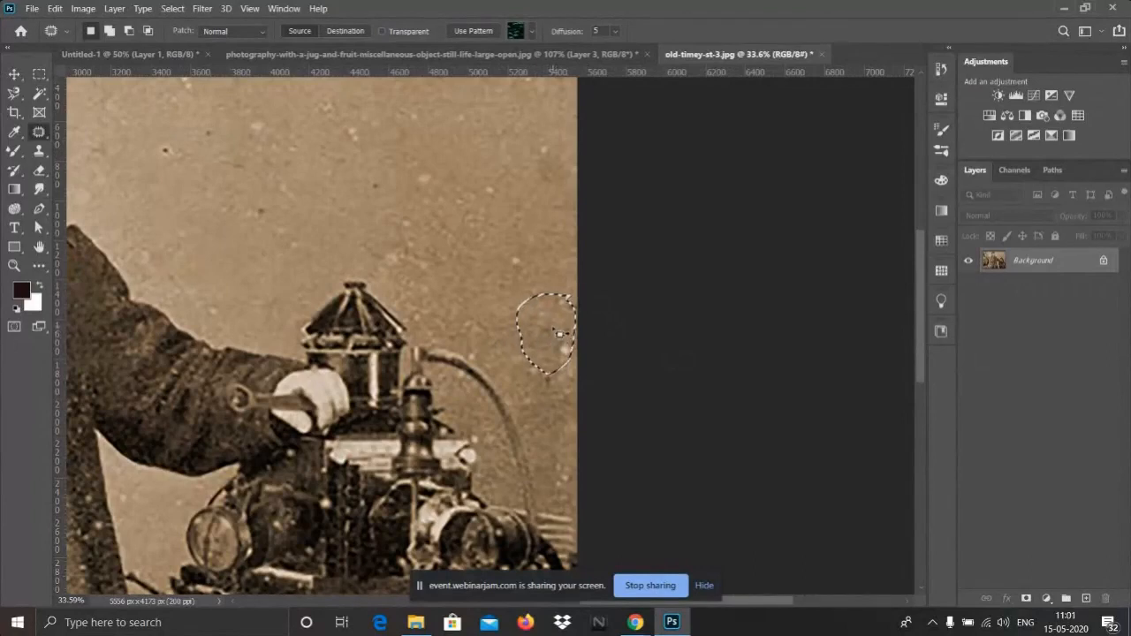
left_click_drag(559, 365, 555, 425)
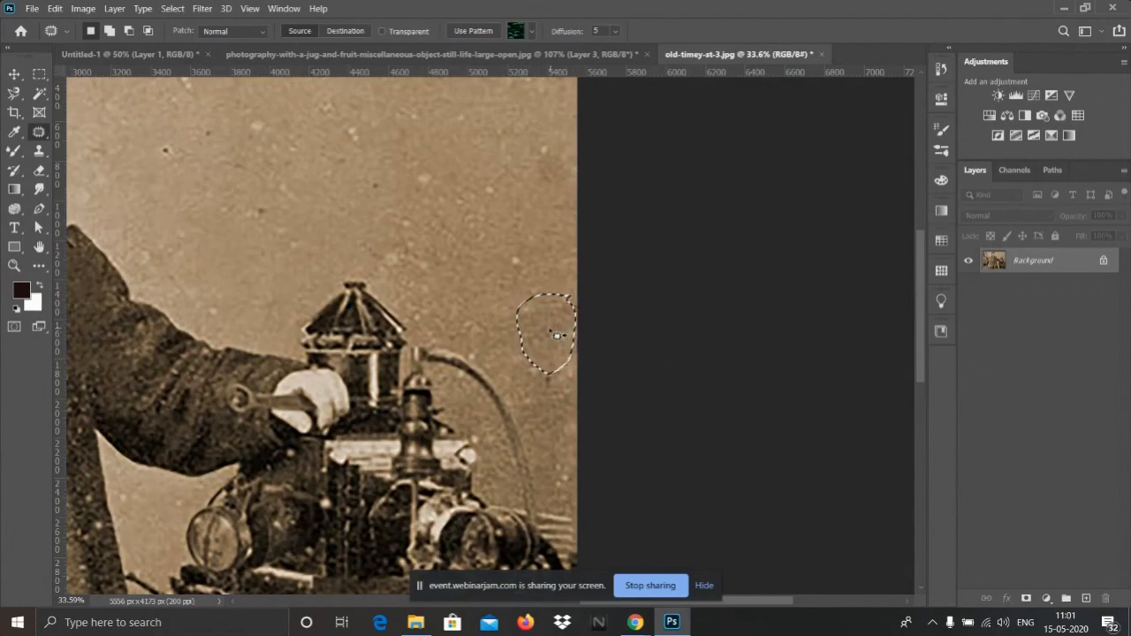
left_click_drag(549, 346, 547, 436)
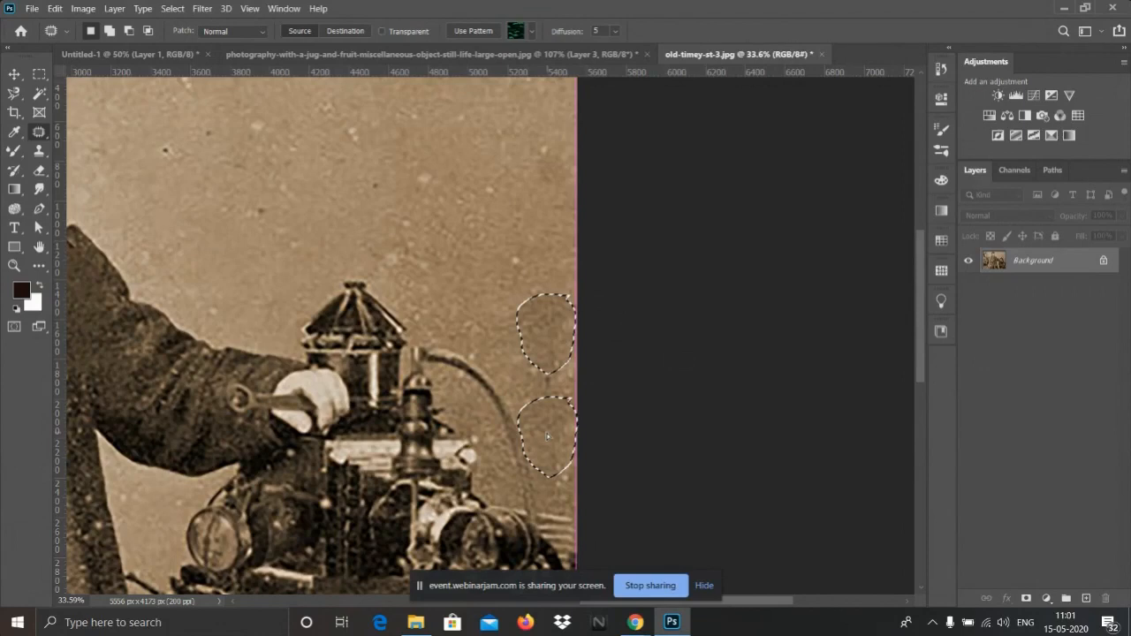
left_click_drag(547, 435, 547, 437)
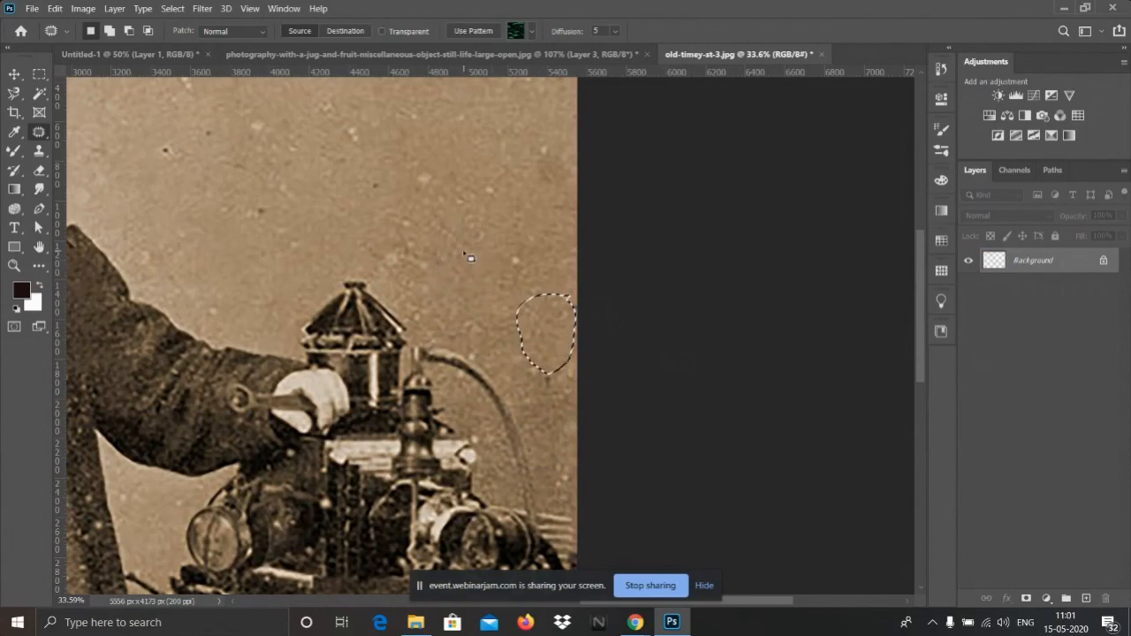
key("ctrl+d")
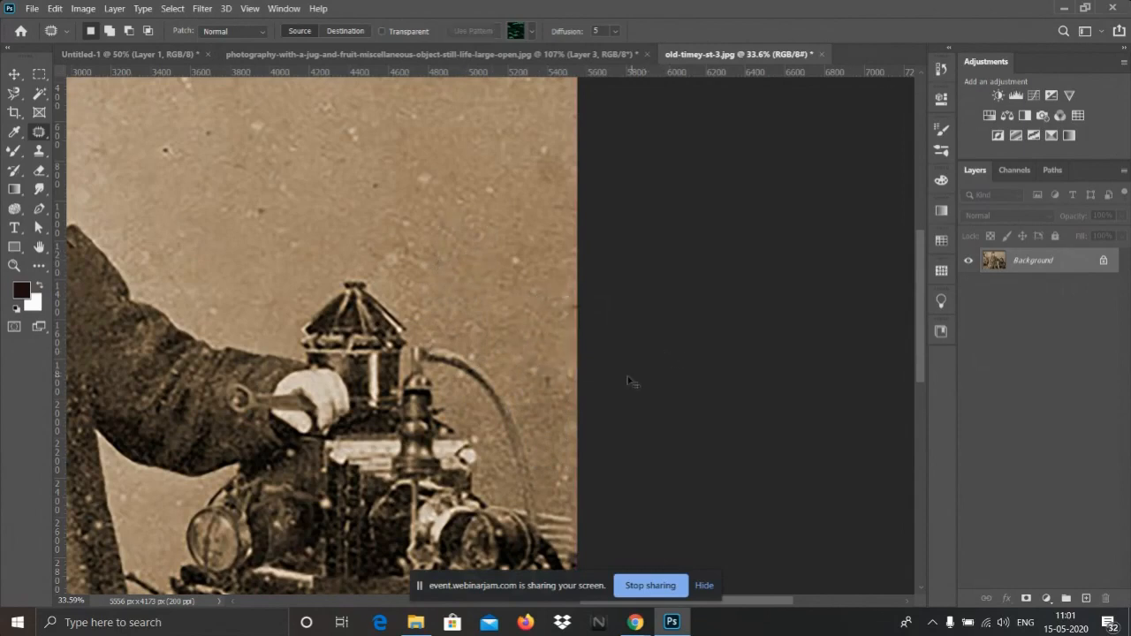
- Switch to the WebinarJam broadcast in Chrome to check the attendee chat, and return to Photoshop
scroll(631, 384, "down", 3)
scroll(641, 380, "down", 2)
key("ctrl+0")
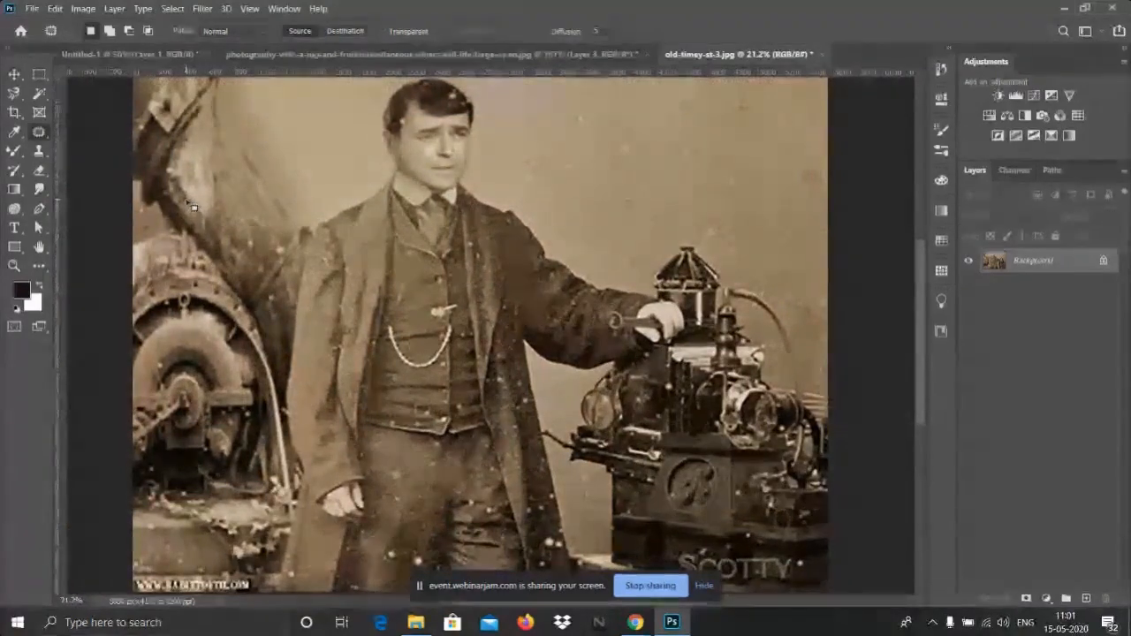
mouse_move(648, 624)
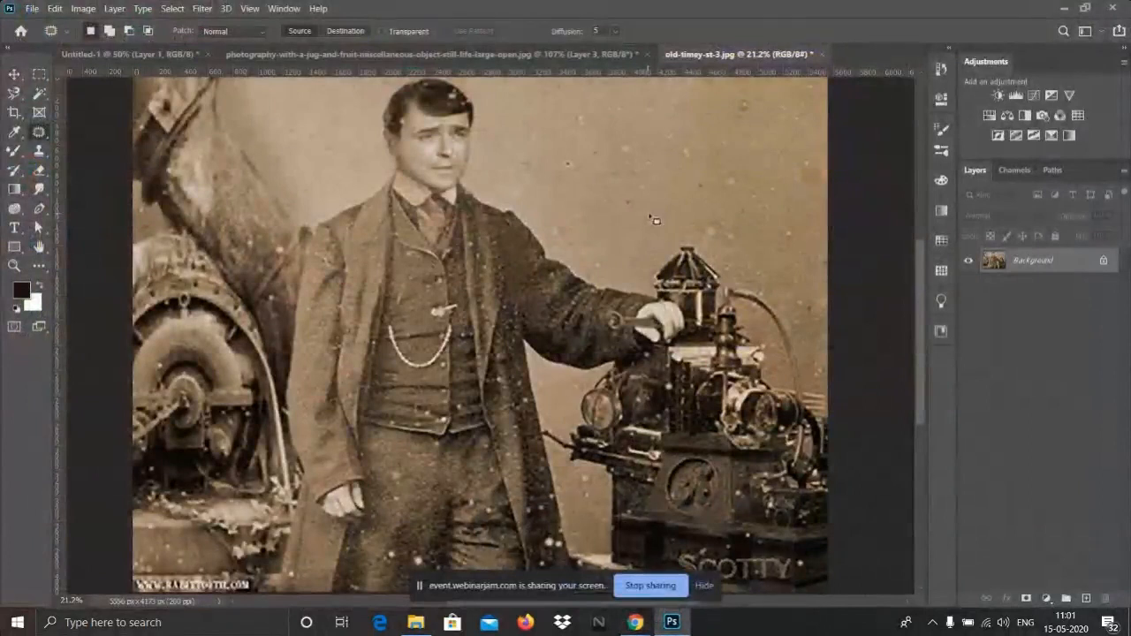
mouse_move(628, 605)
left_click(565, 556)
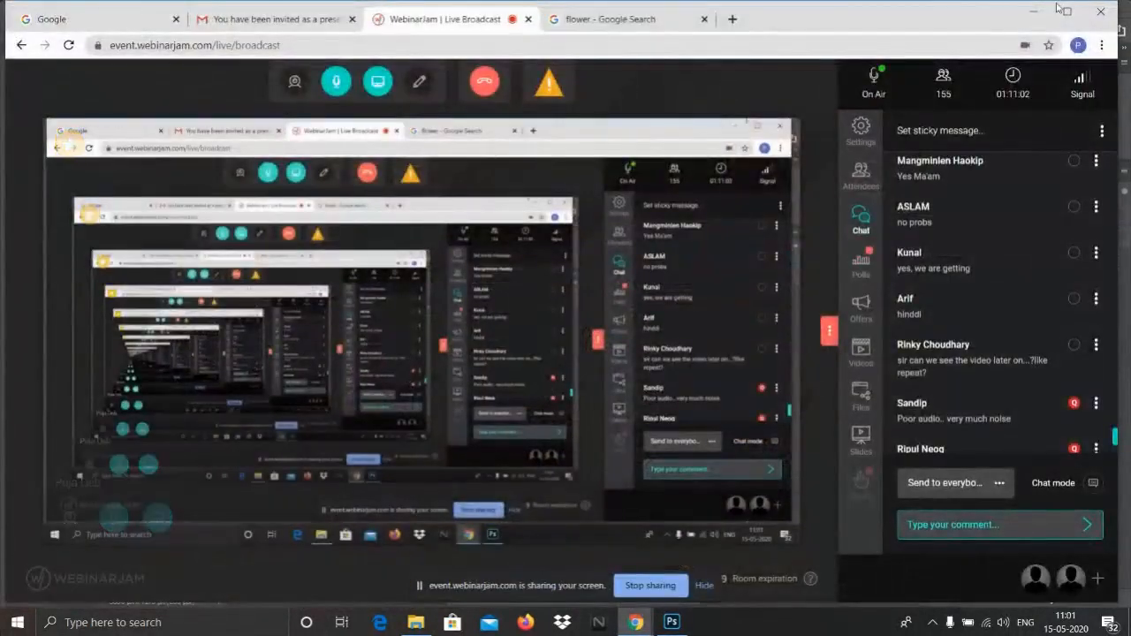
left_click(1036, 11)
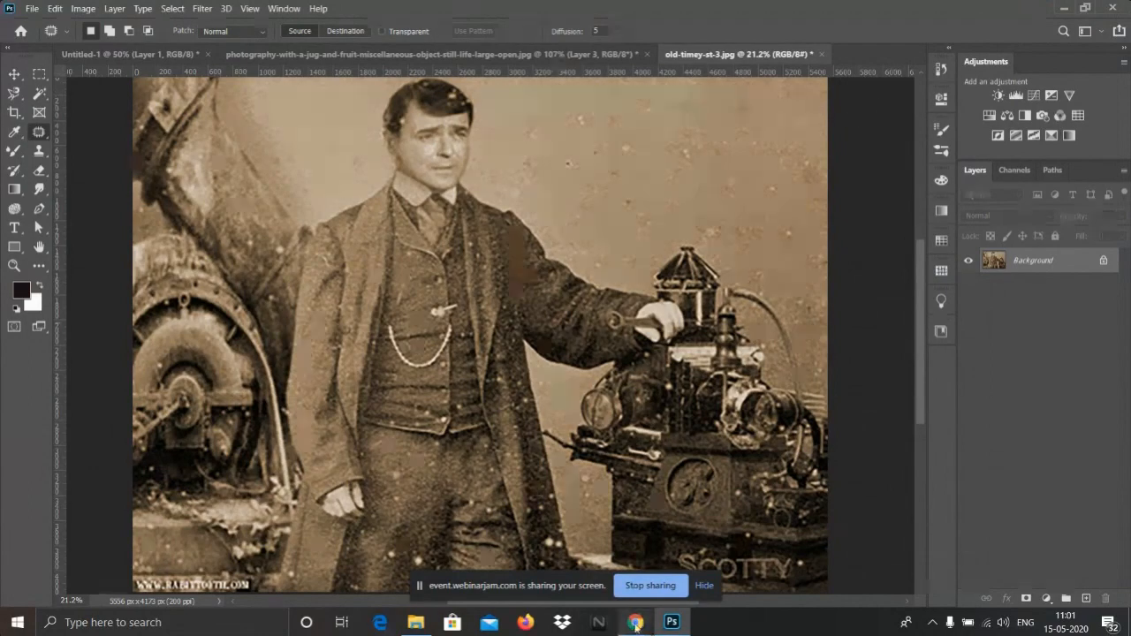
- Open the WebinarJam broadcast again, read back through the attendees' chat questions, and return to the photo in Photoshop
mouse_move(636, 626)
left_click(566, 557)
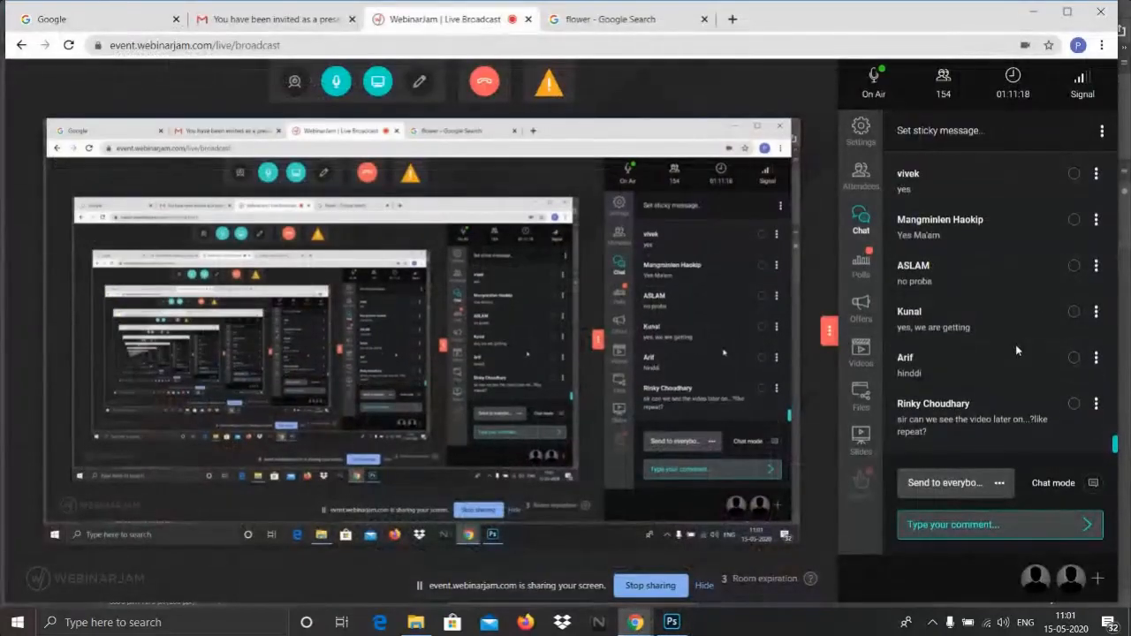
scroll(1047, 436, "up", 2)
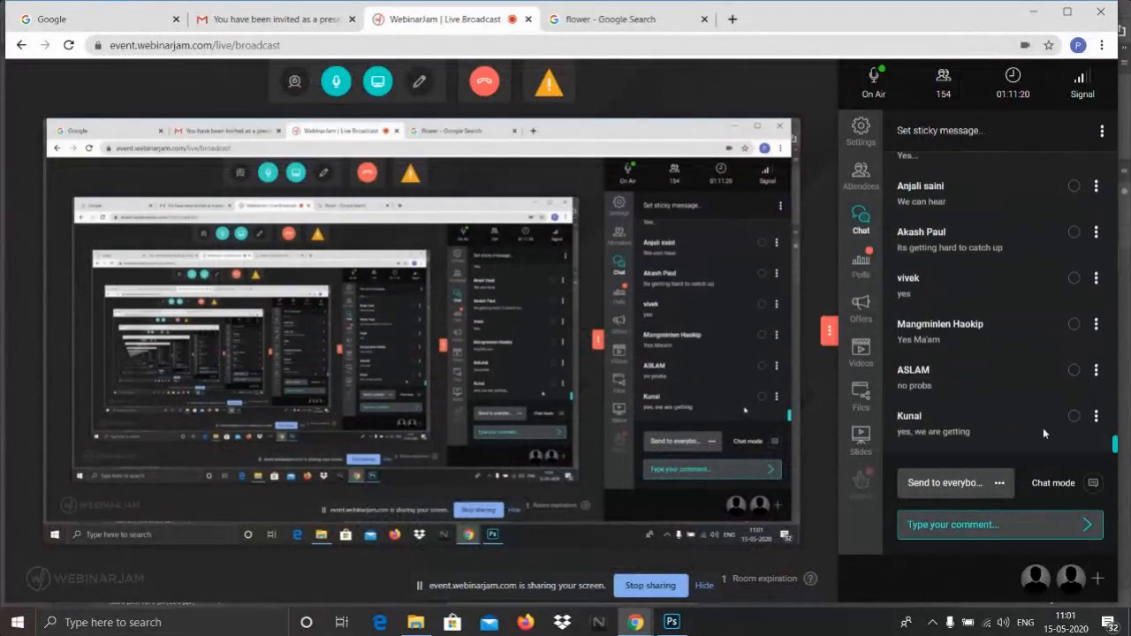
scroll(1017, 415, "up", 2)
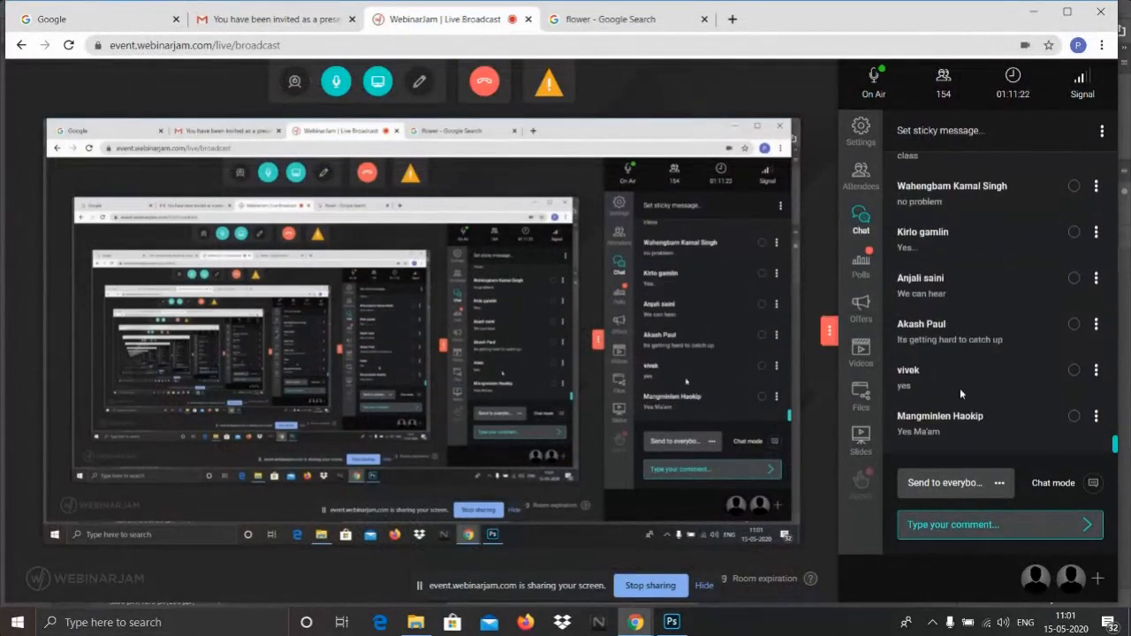
scroll(960, 388, "up", 5)
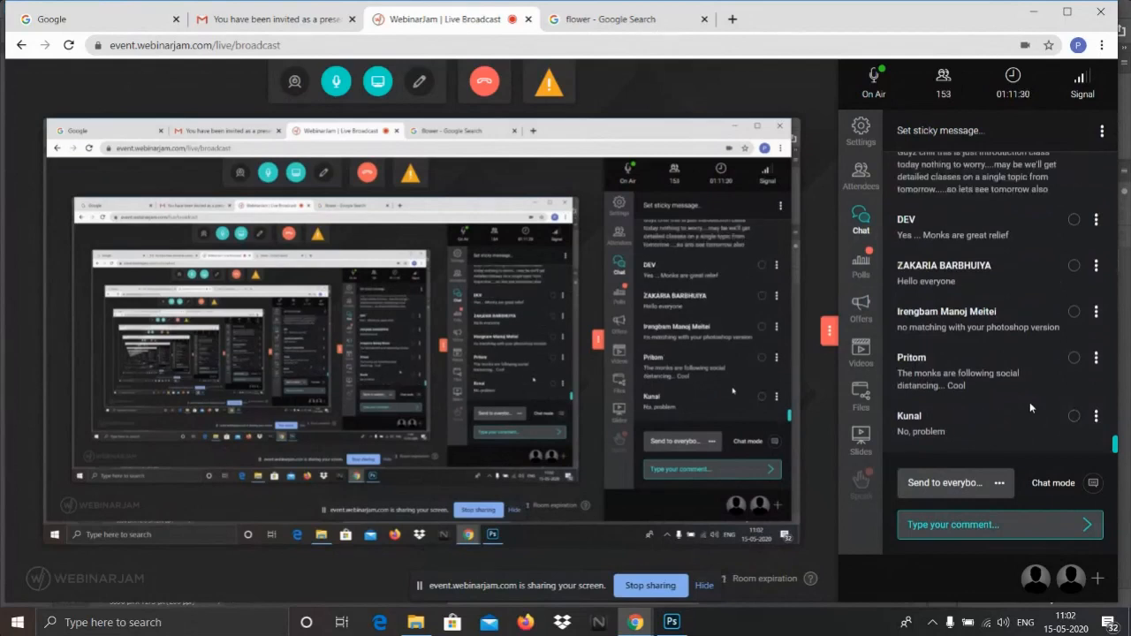
scroll(1029, 402, "up", 2)
scroll(1029, 401, "up", 2)
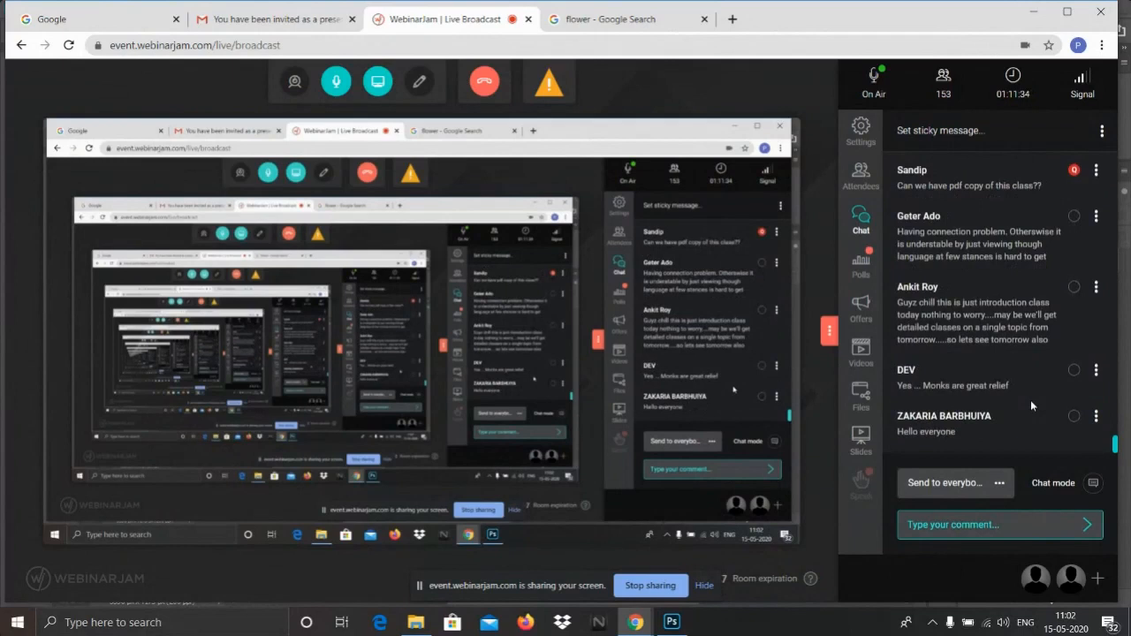
scroll(1031, 403, "up", 5)
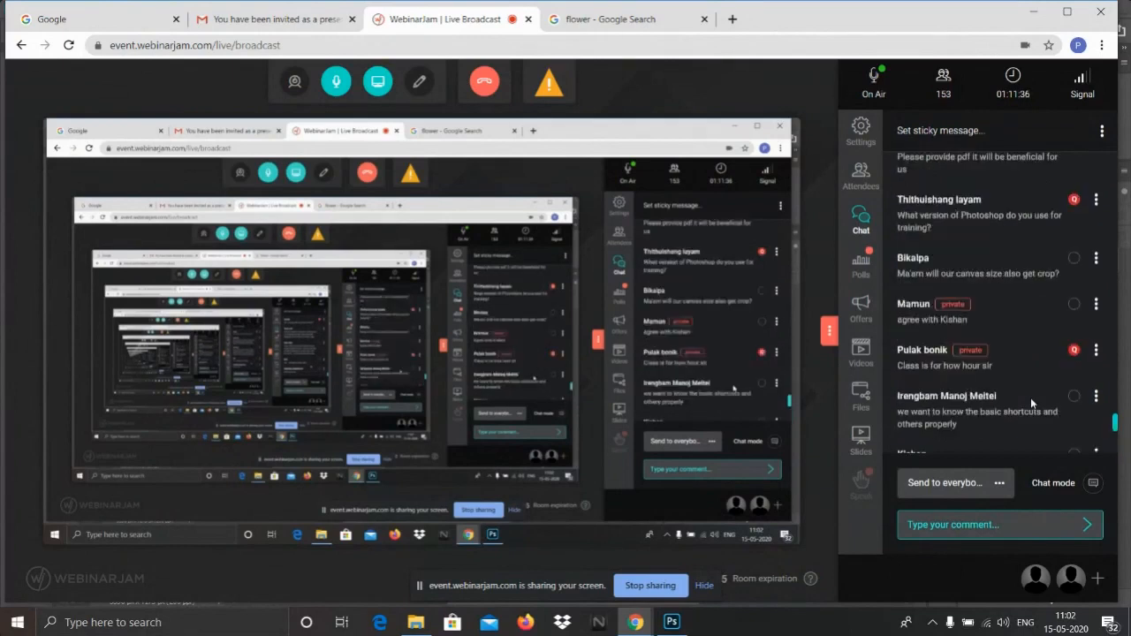
scroll(1031, 398, "down", 1)
scroll(1032, 396, "down", 3)
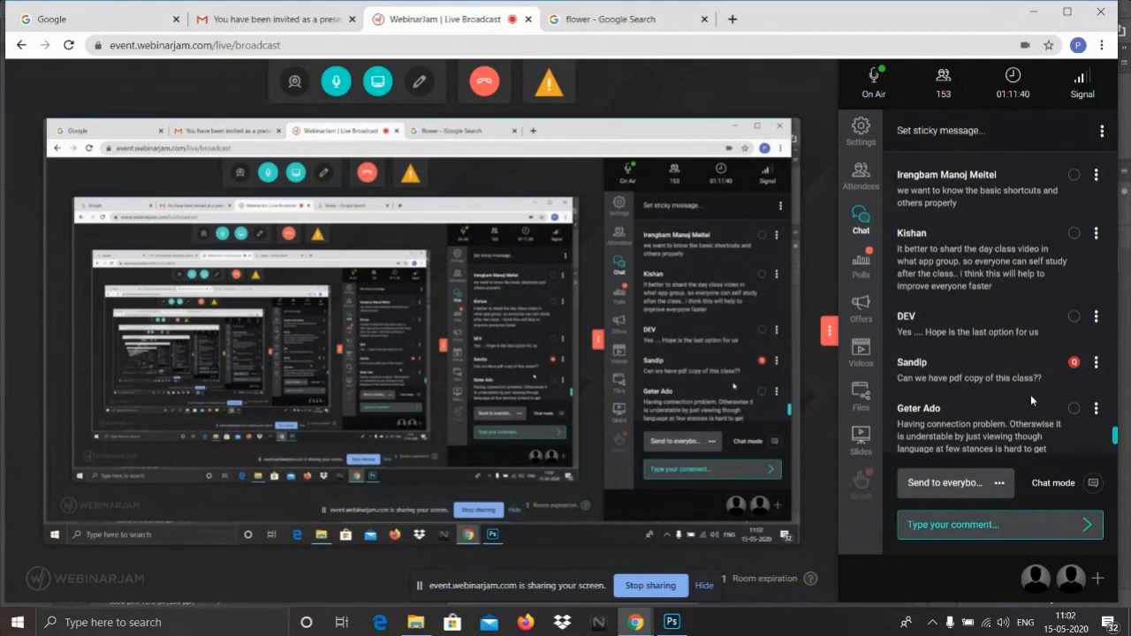
scroll(1031, 394, "down", 3)
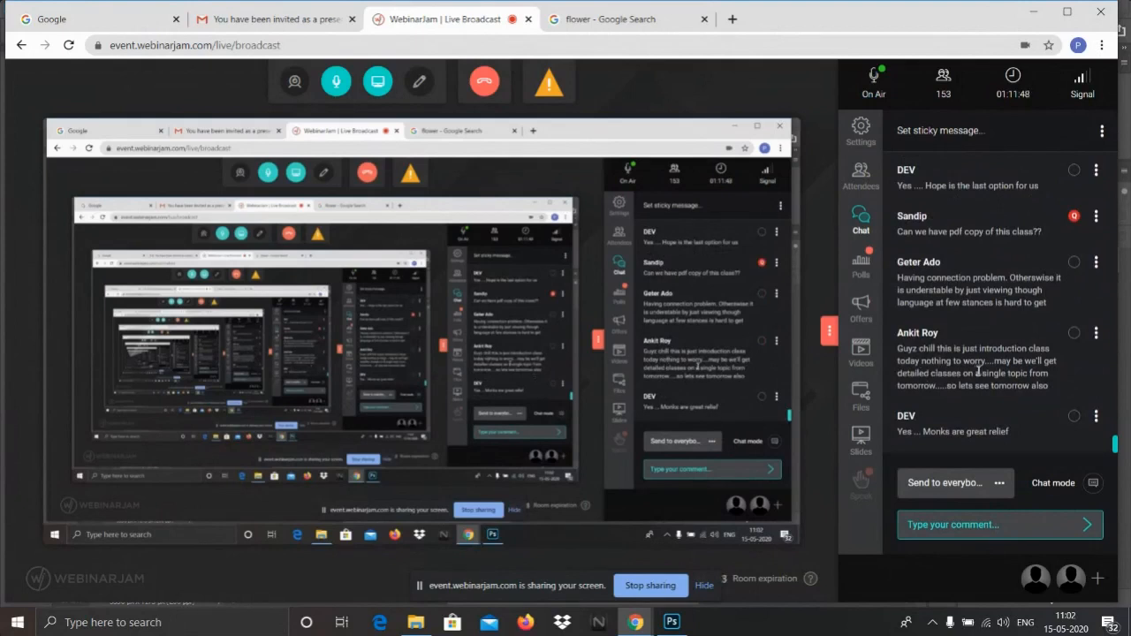
scroll(983, 389, "up", 1)
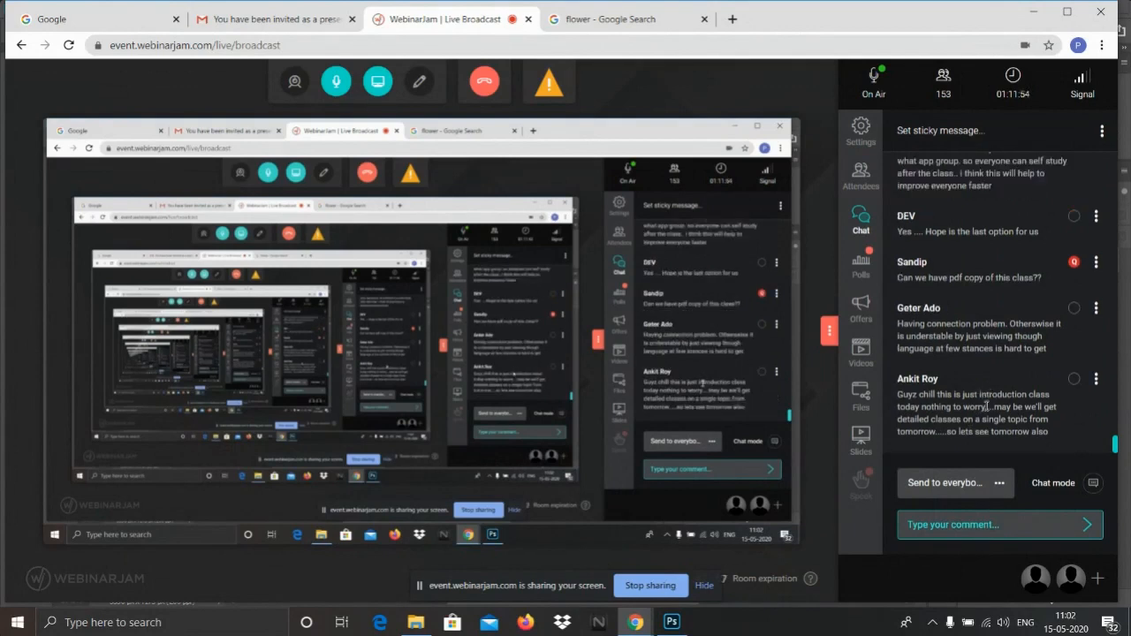
scroll(1028, 428, "up", 5)
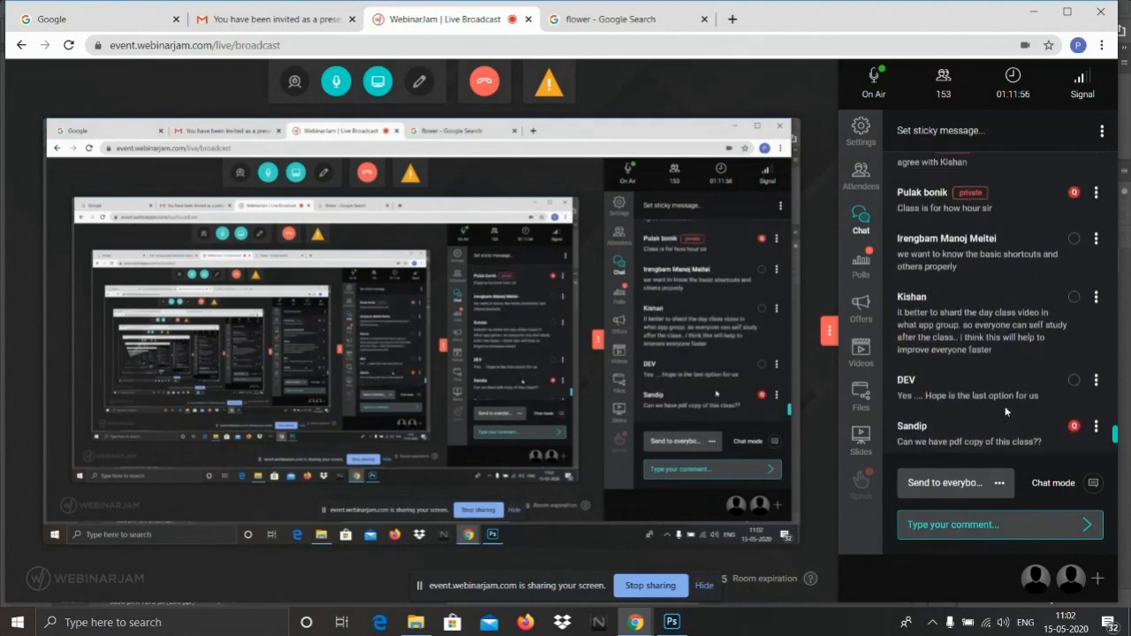
scroll(1005, 407, "up", 3)
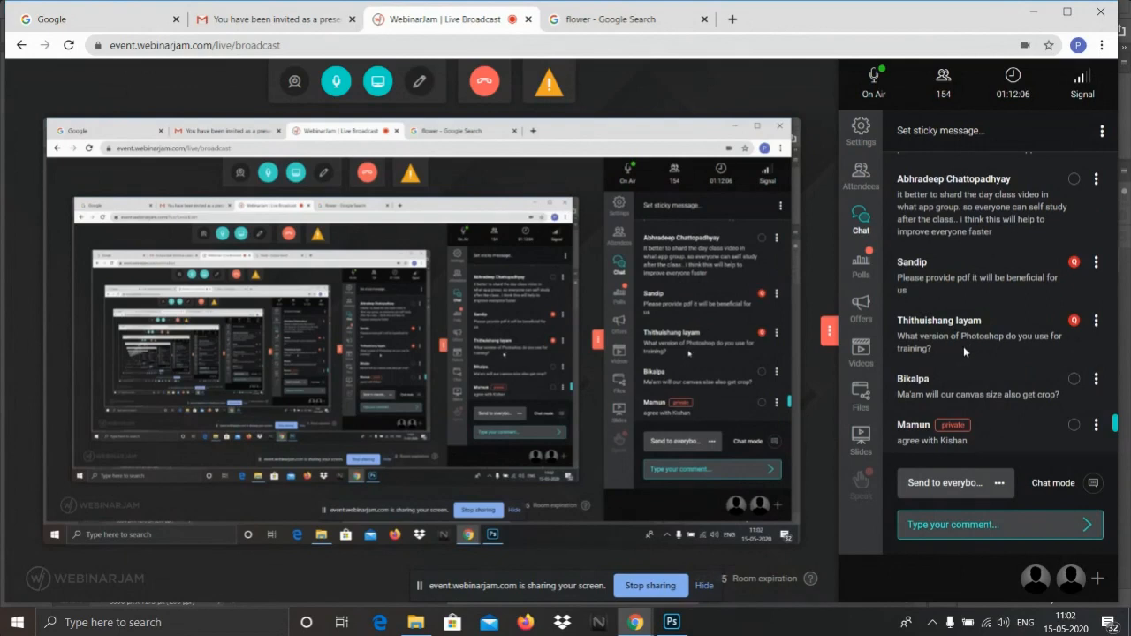
mouse_move(731, 257)
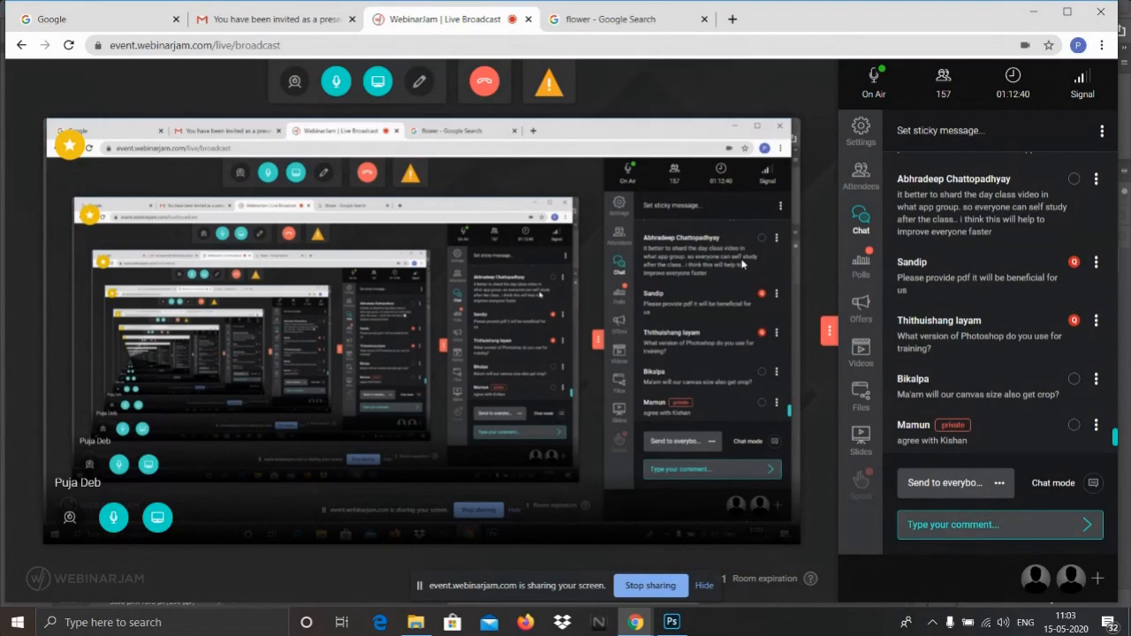
left_click(1036, 14)
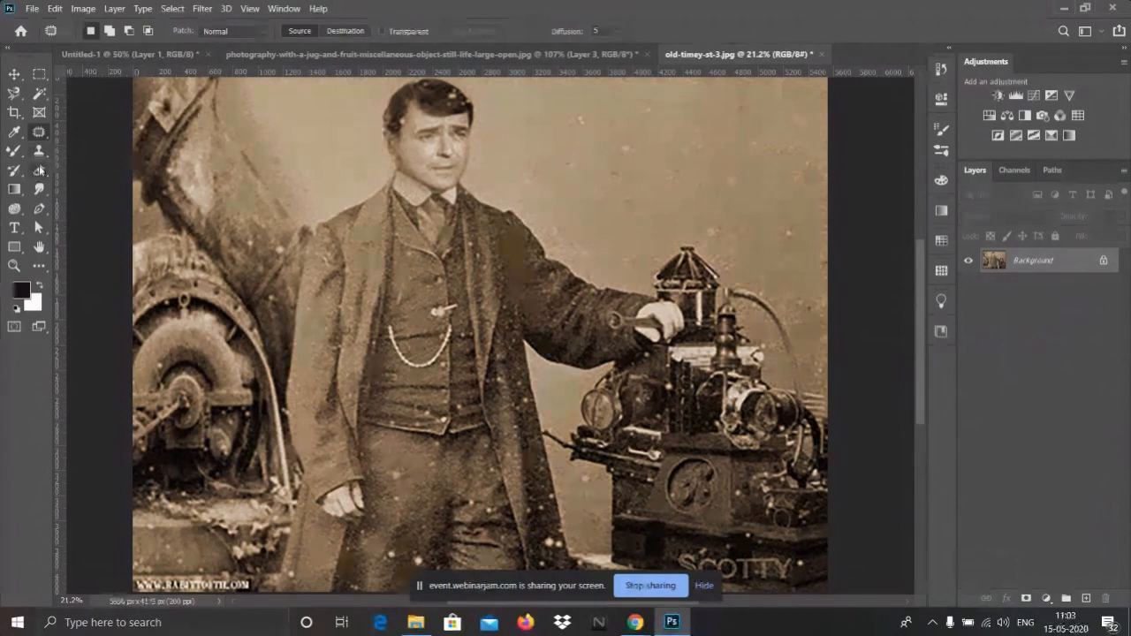
- Minimize Photoshop and bring up the previews of the open WebinarJam windows in Chrome
scroll(375, 235, "down", 2)
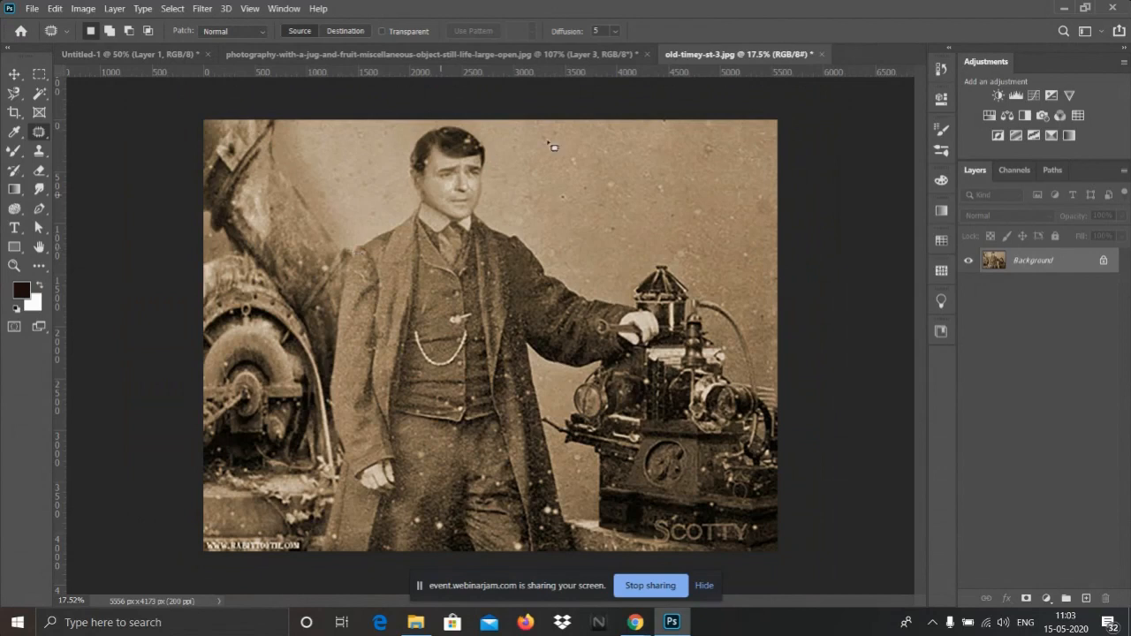
left_click(1065, 8)
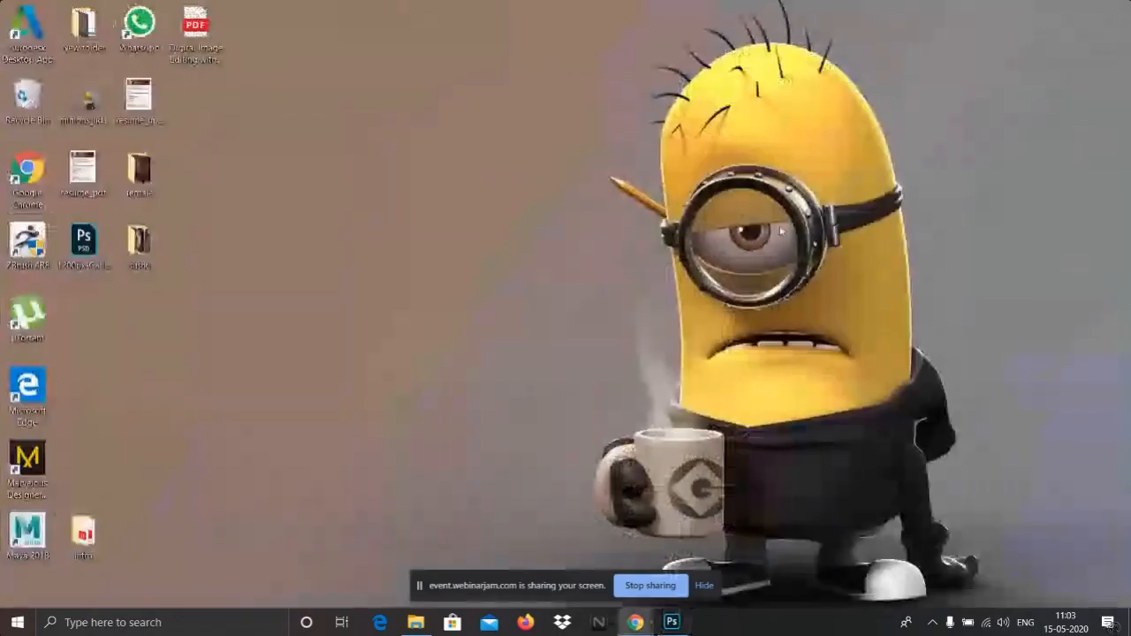
mouse_move(637, 622)
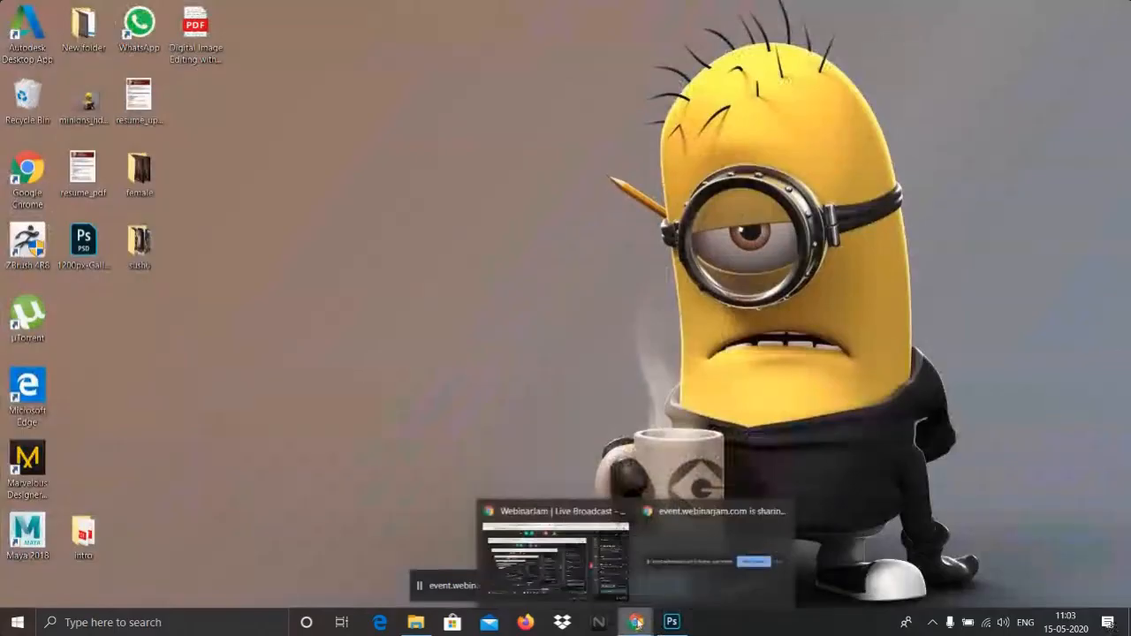
- Switch to the WebinarJam broadcast to read the recent attendee chat messages, and return to Photoshop
left_click(542, 570)
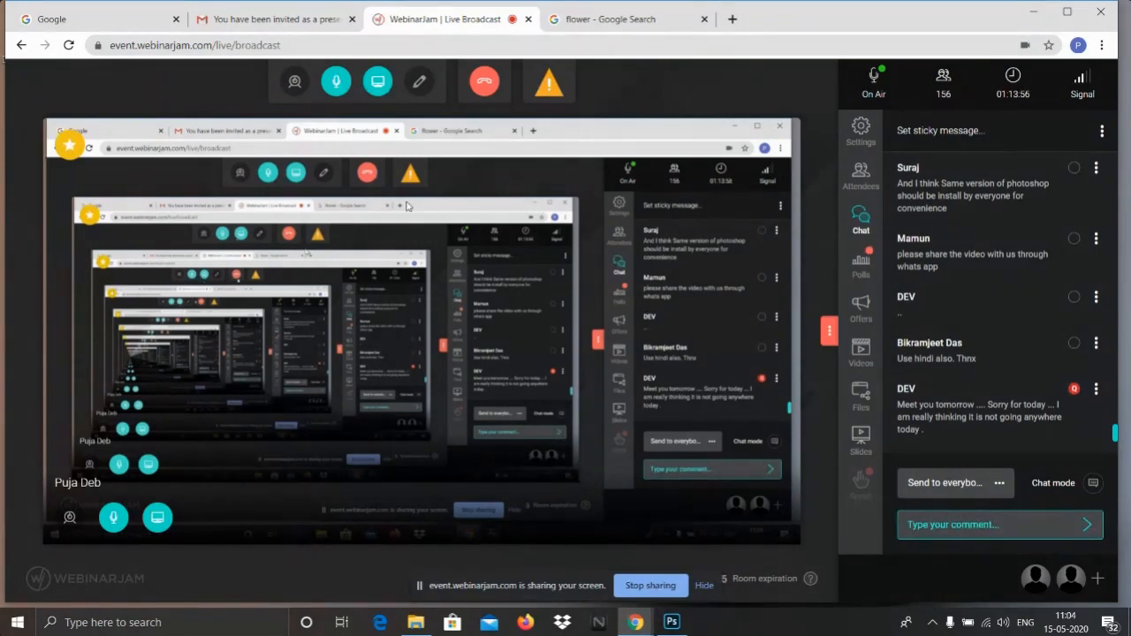
scroll(955, 293, "up", 3)
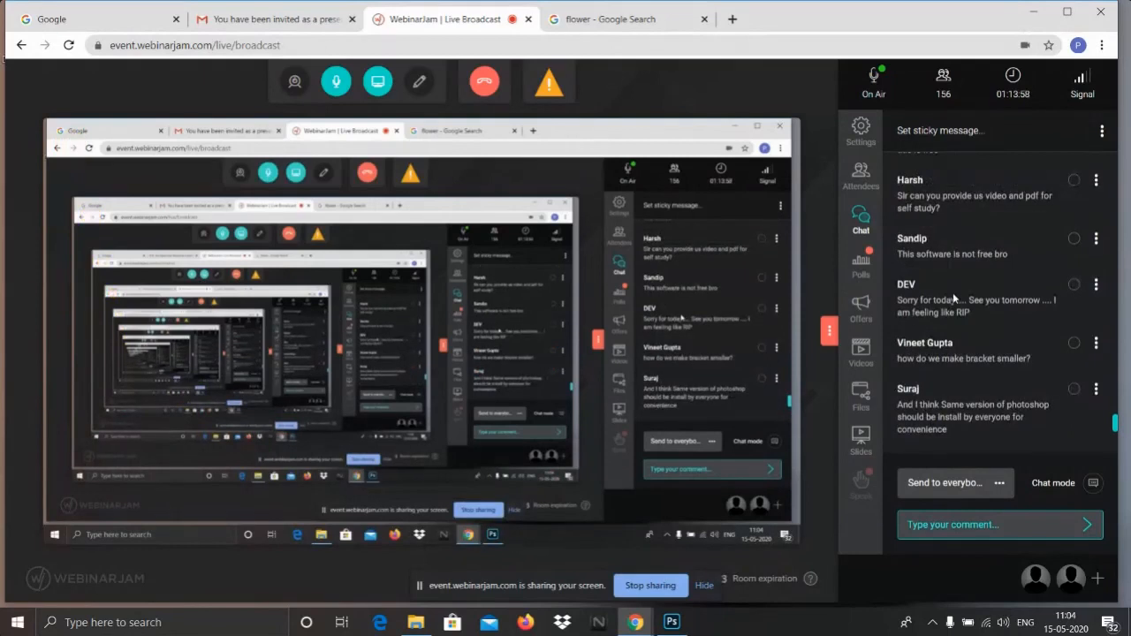
scroll(952, 298, "up", 2)
scroll(953, 298, "up", 1)
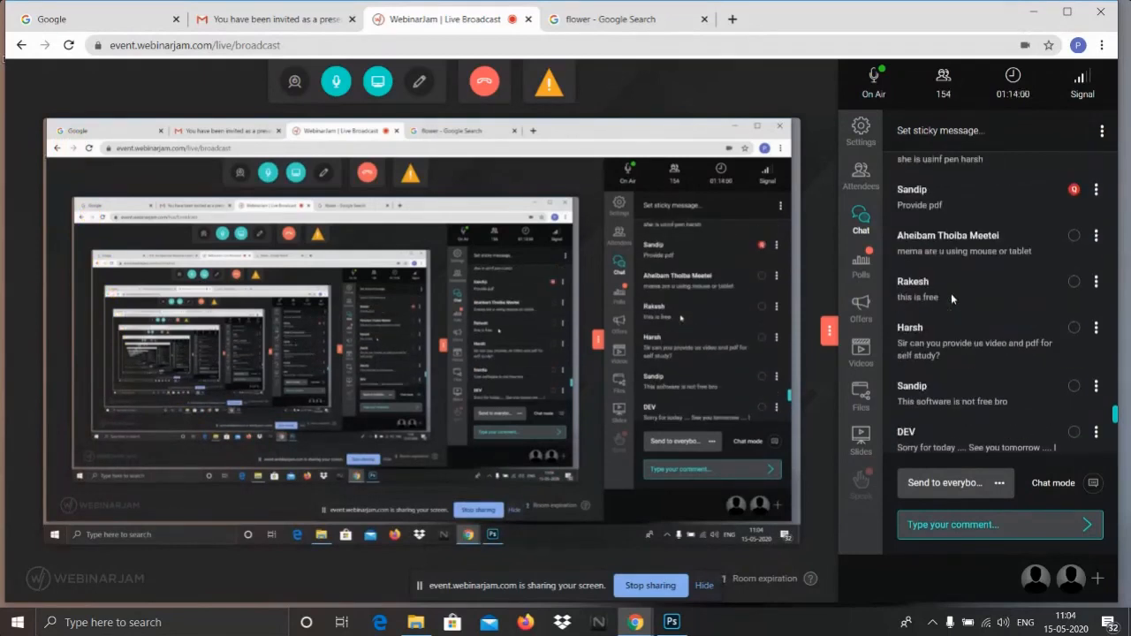
scroll(951, 293, "up", 3)
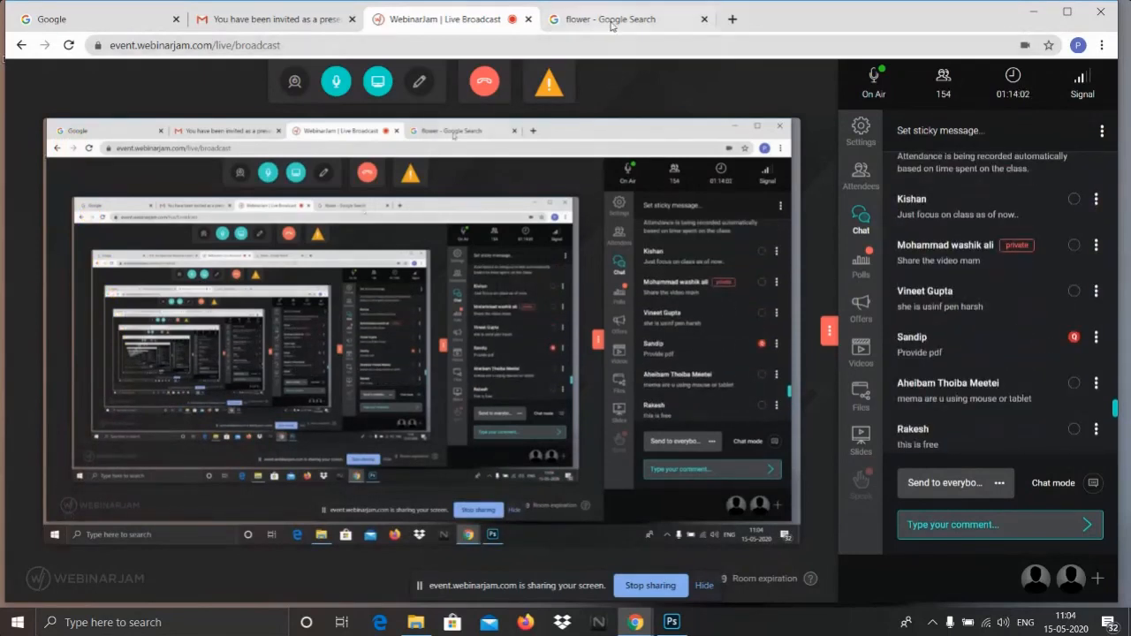
left_click(1031, 12)
left_click(672, 622)
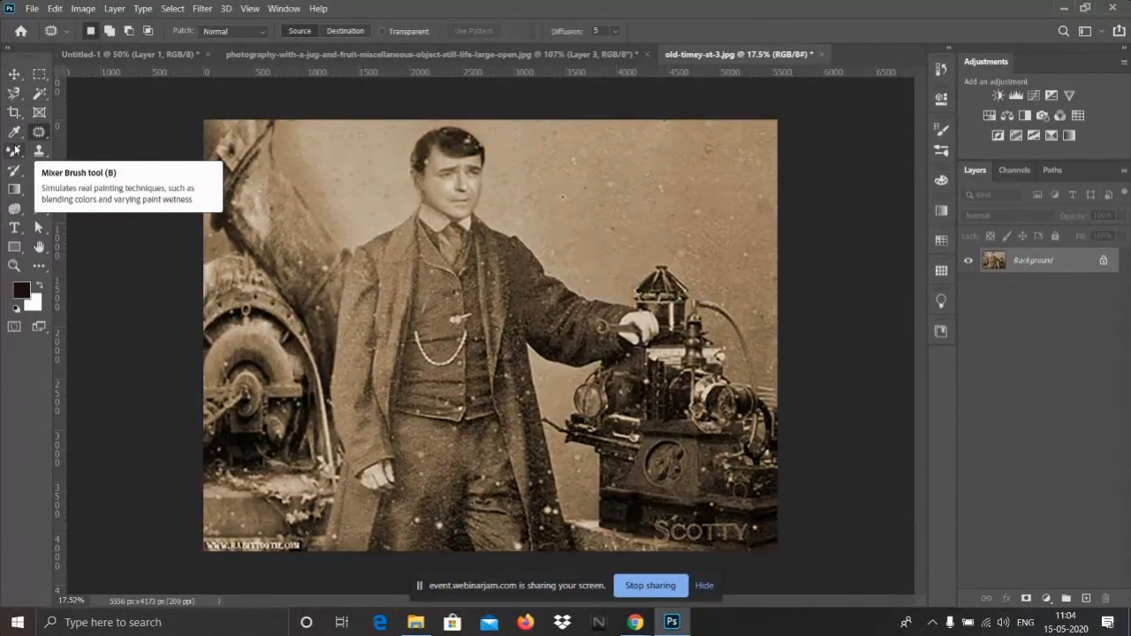
- Reopen the WebinarJam broadcast, read back through the older attendee questions in the chat, and minimize the browser window
mouse_move(635, 623)
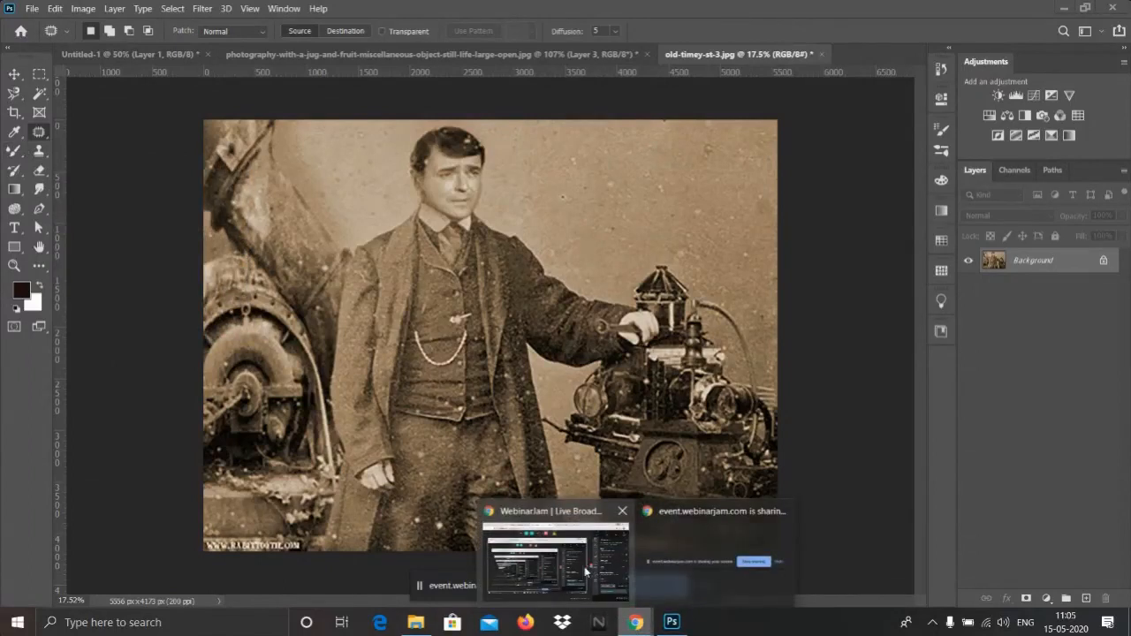
left_click(585, 572)
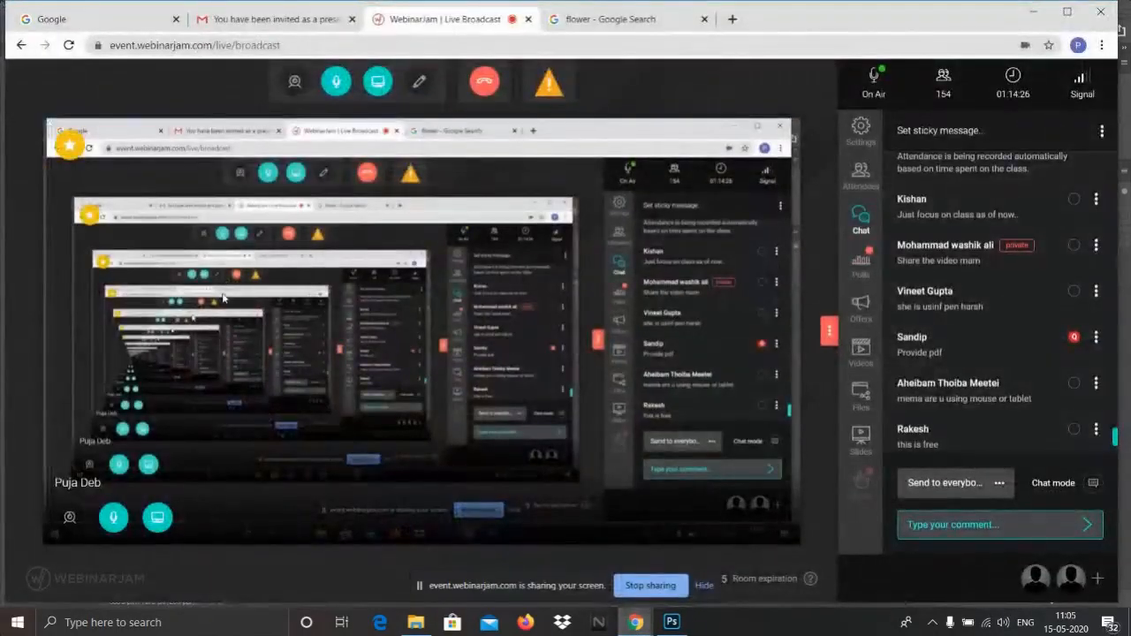
scroll(953, 298, "up", 1)
scroll(953, 298, "up", 5)
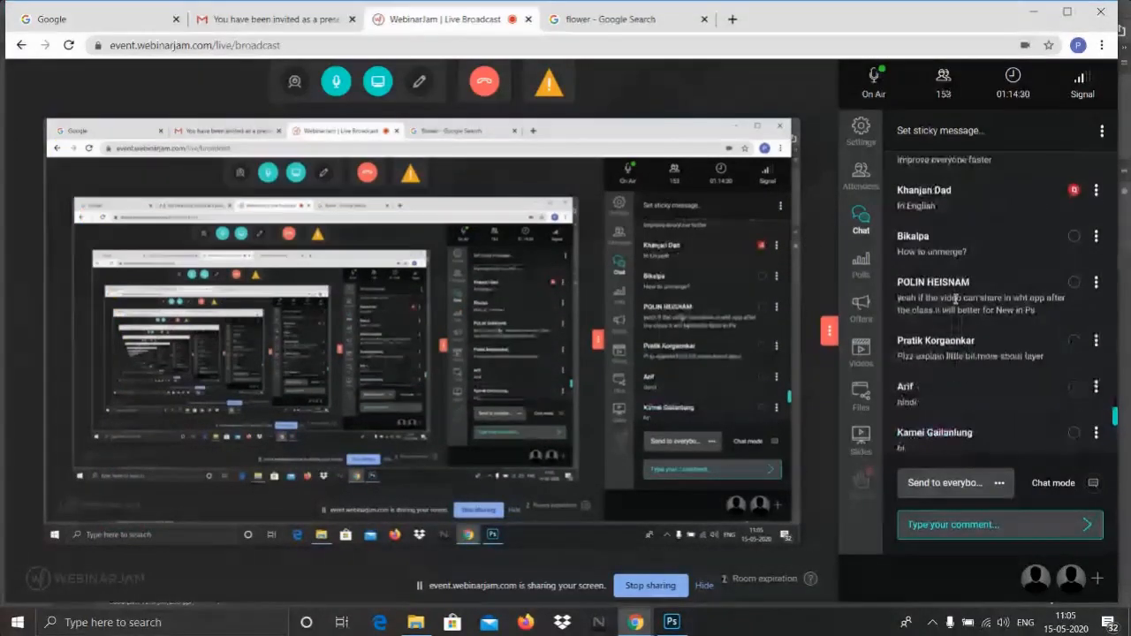
scroll(955, 297, "up", 4)
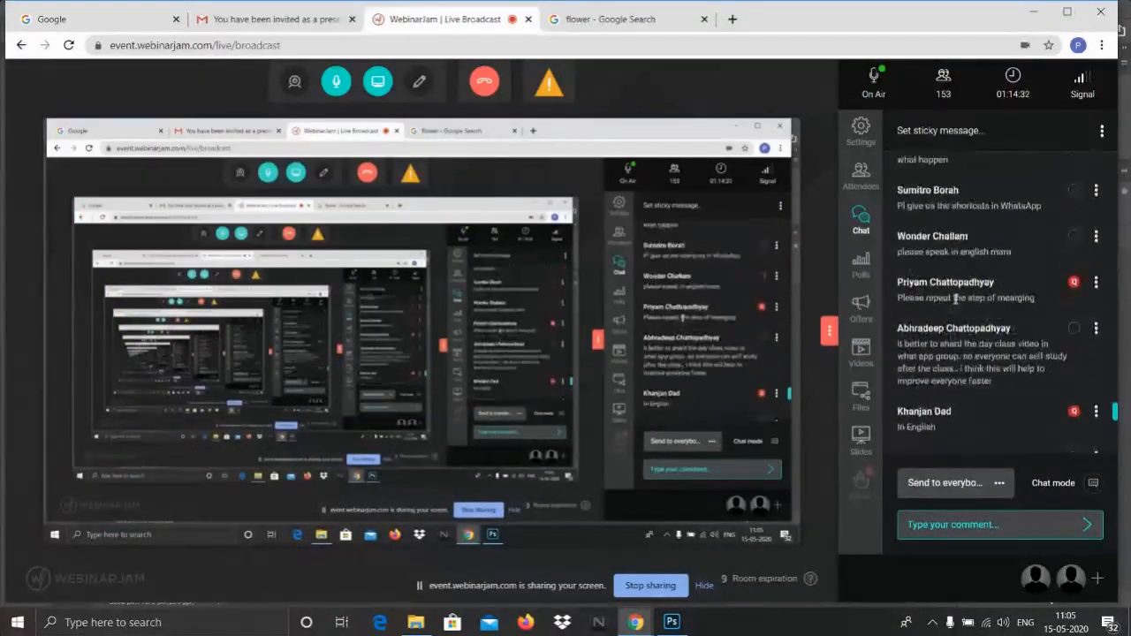
scroll(955, 298, "up", 3)
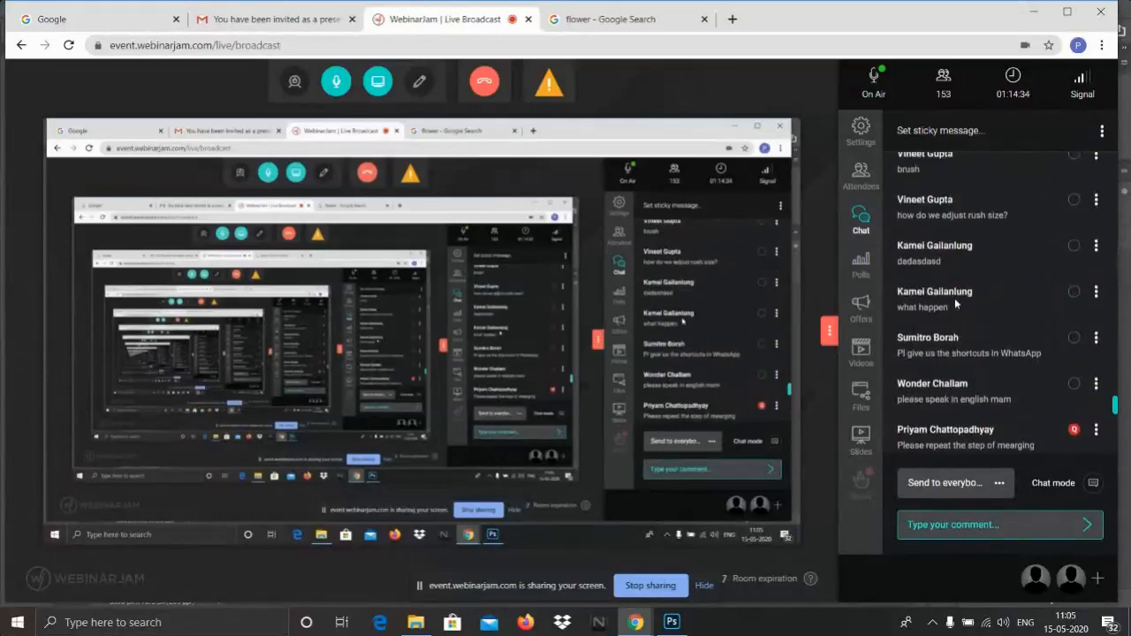
scroll(955, 304, "up", 3)
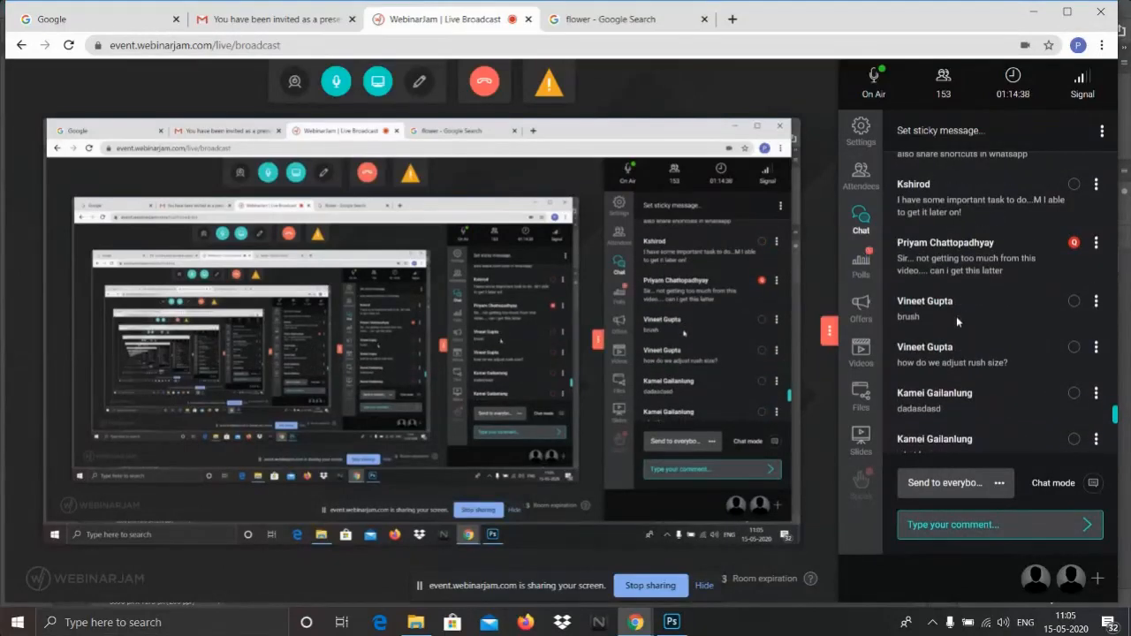
scroll(956, 317, "up", 1)
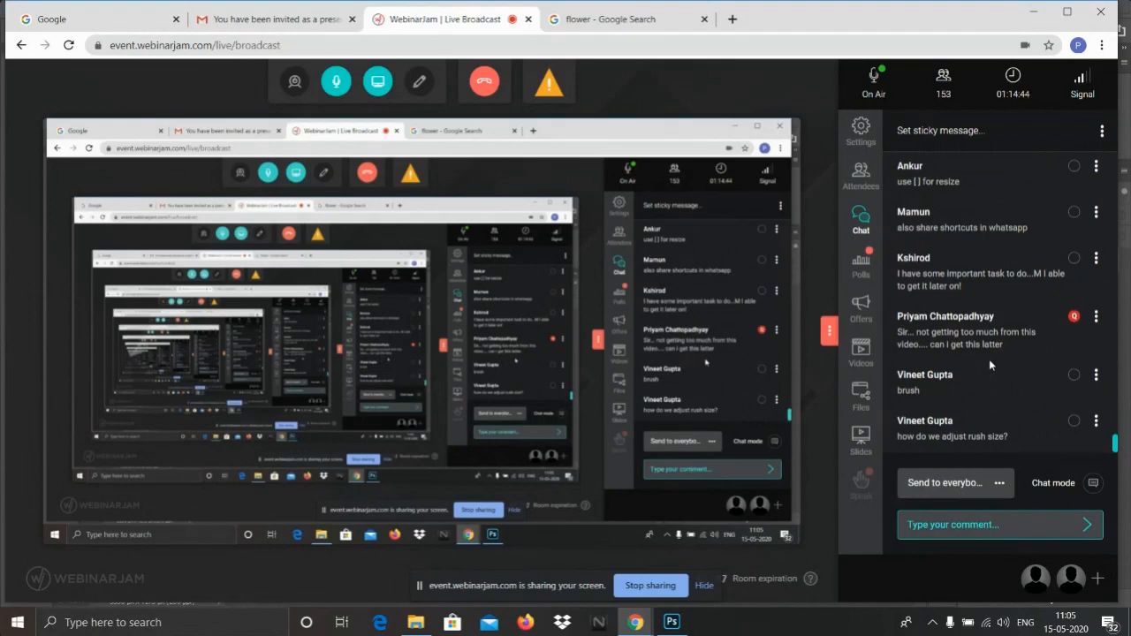
scroll(989, 359, "up", 1)
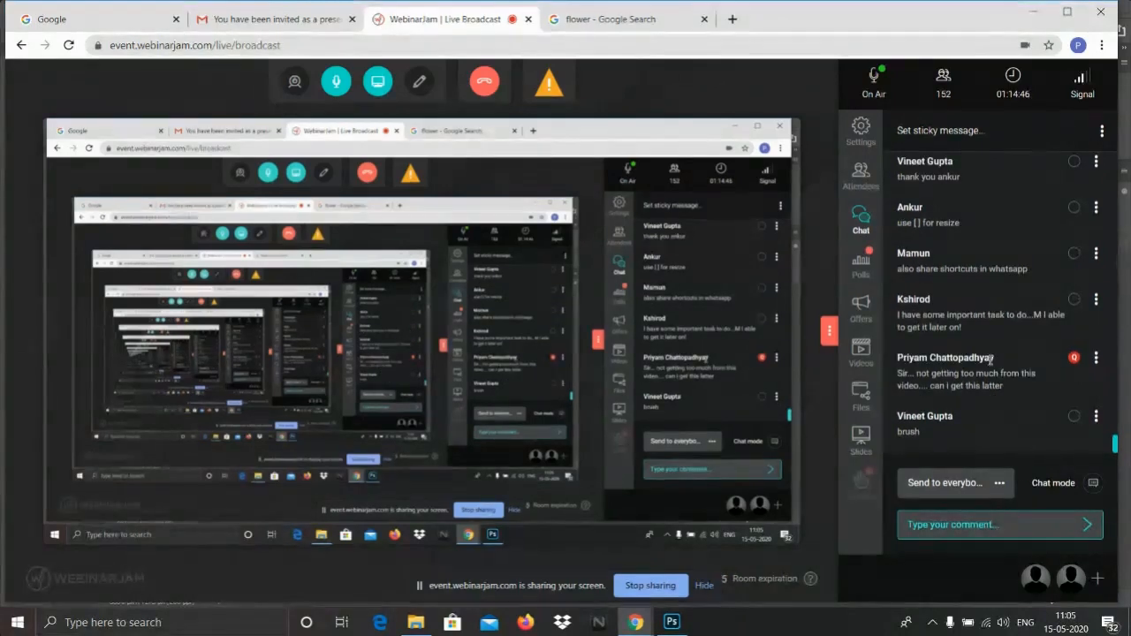
scroll(990, 362, "up", 4)
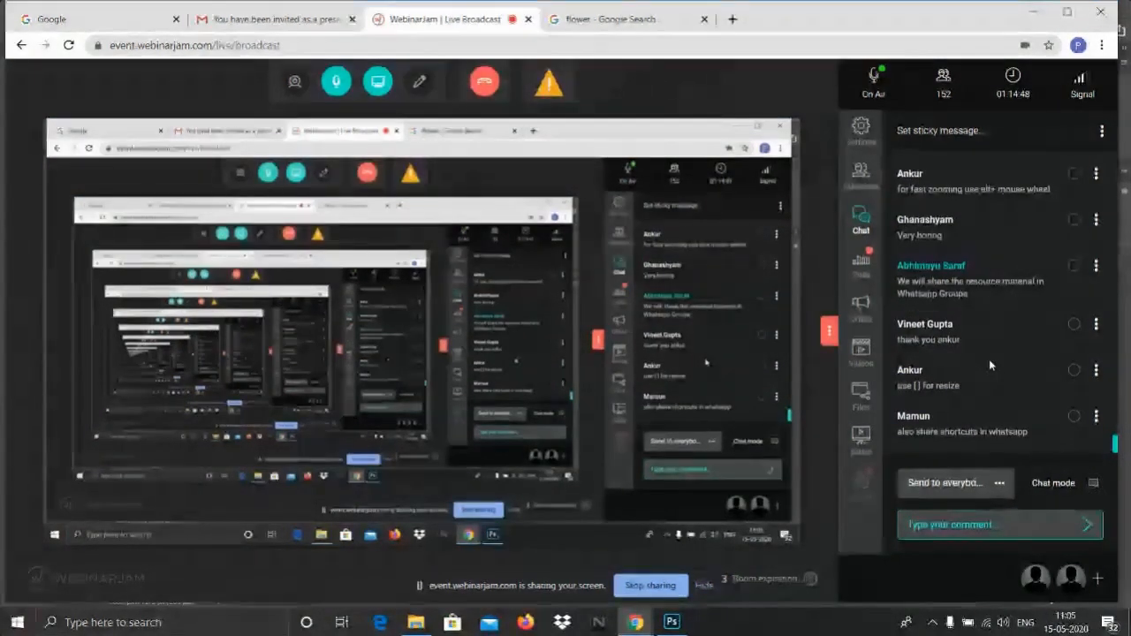
scroll(990, 364, "up", 3)
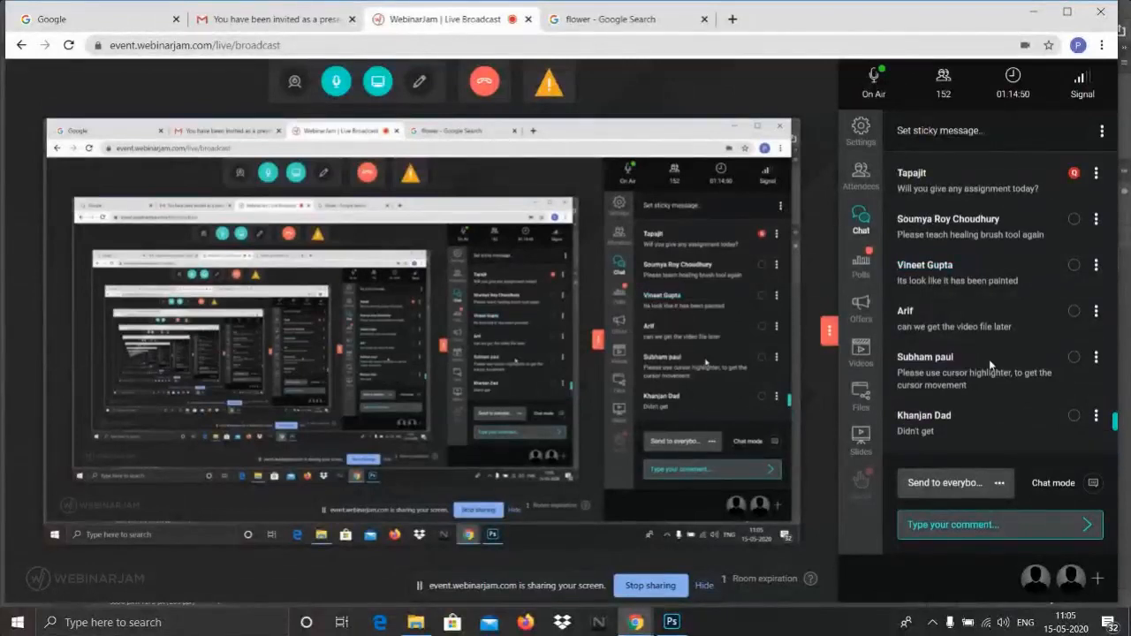
scroll(989, 364, "down", 6)
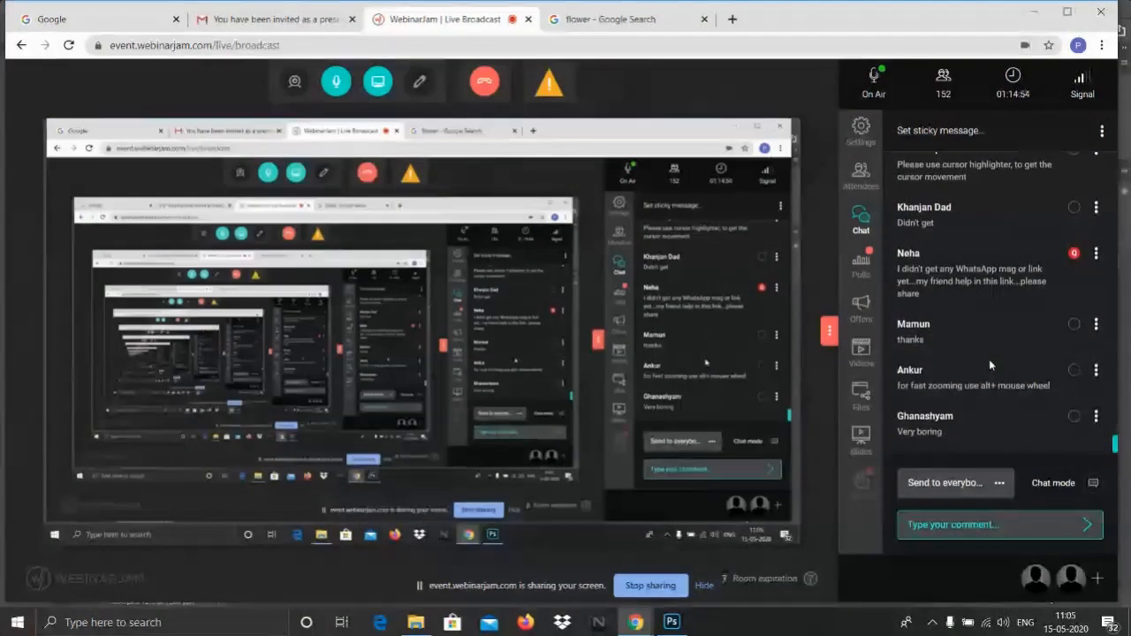
scroll(990, 367, "up", 1)
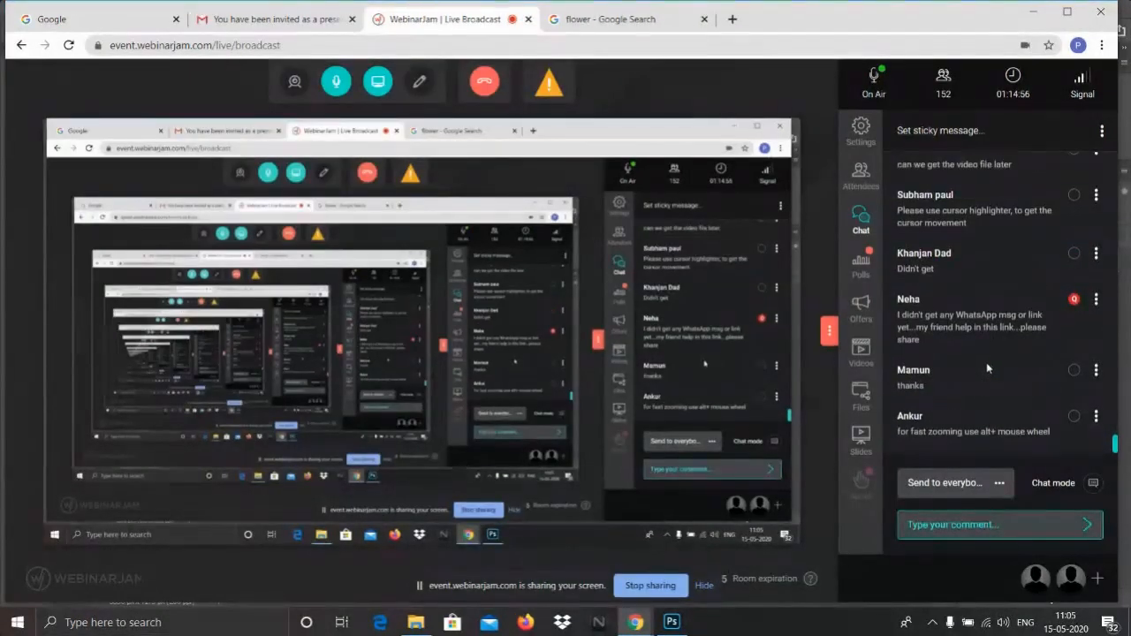
scroll(981, 365, "up", 2)
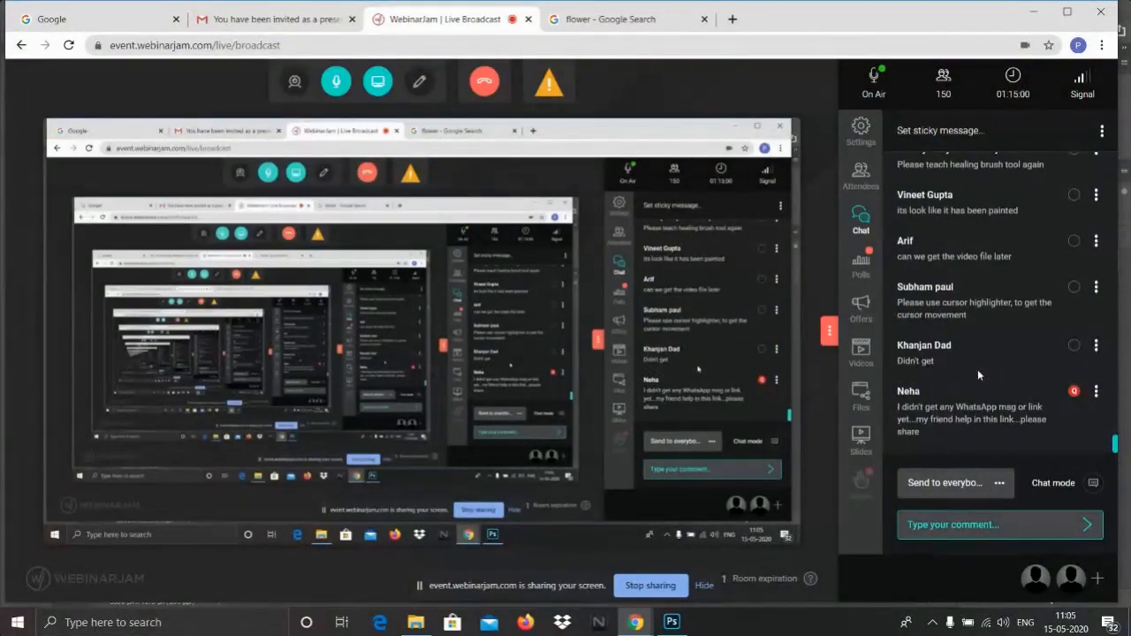
scroll(971, 375, "up", 1)
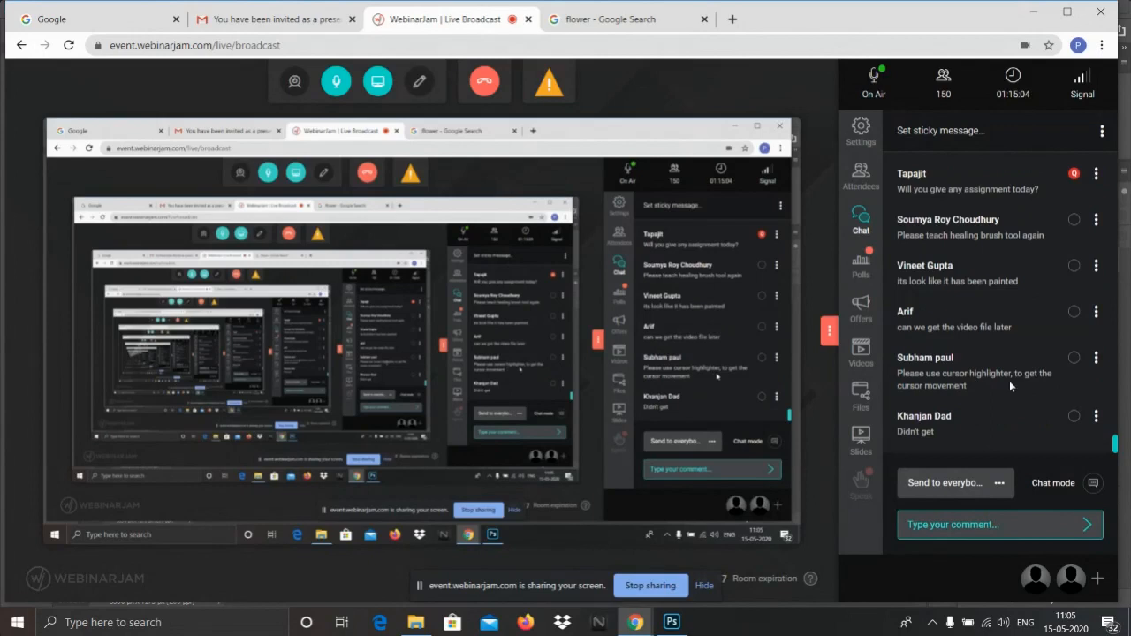
scroll(1009, 380, "up", 3)
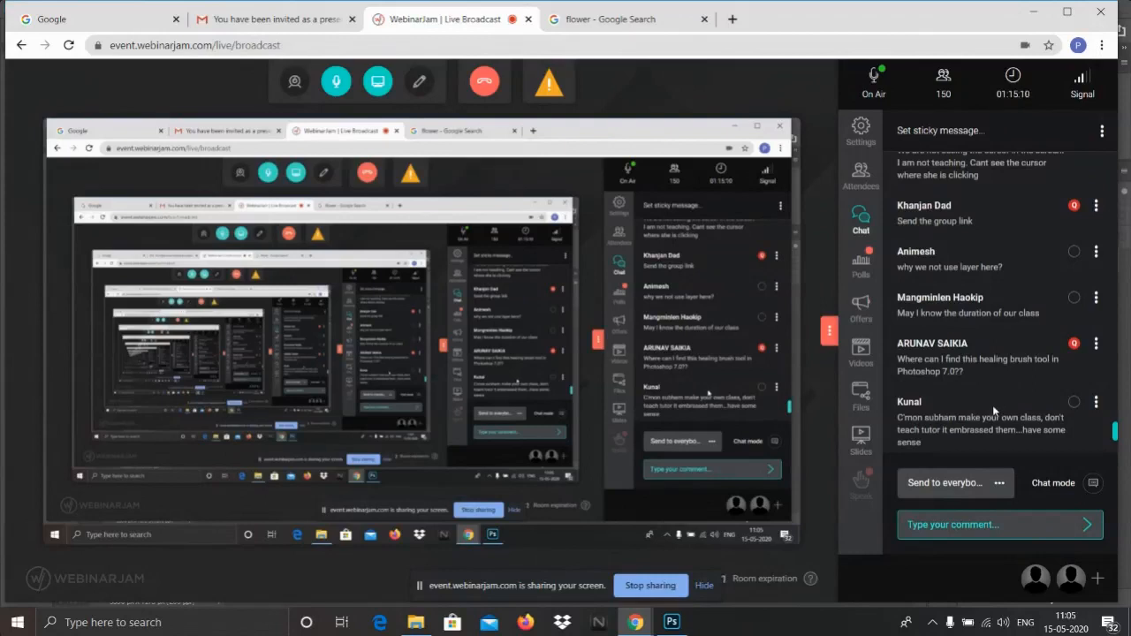
left_click(1032, 12)
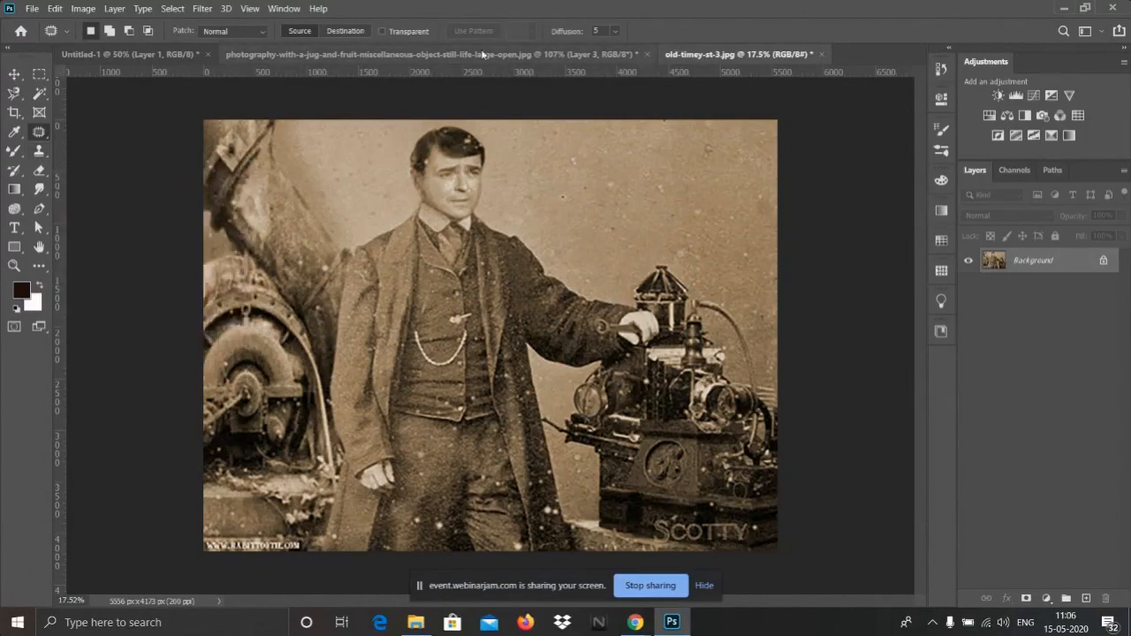
left_click(820, 54)
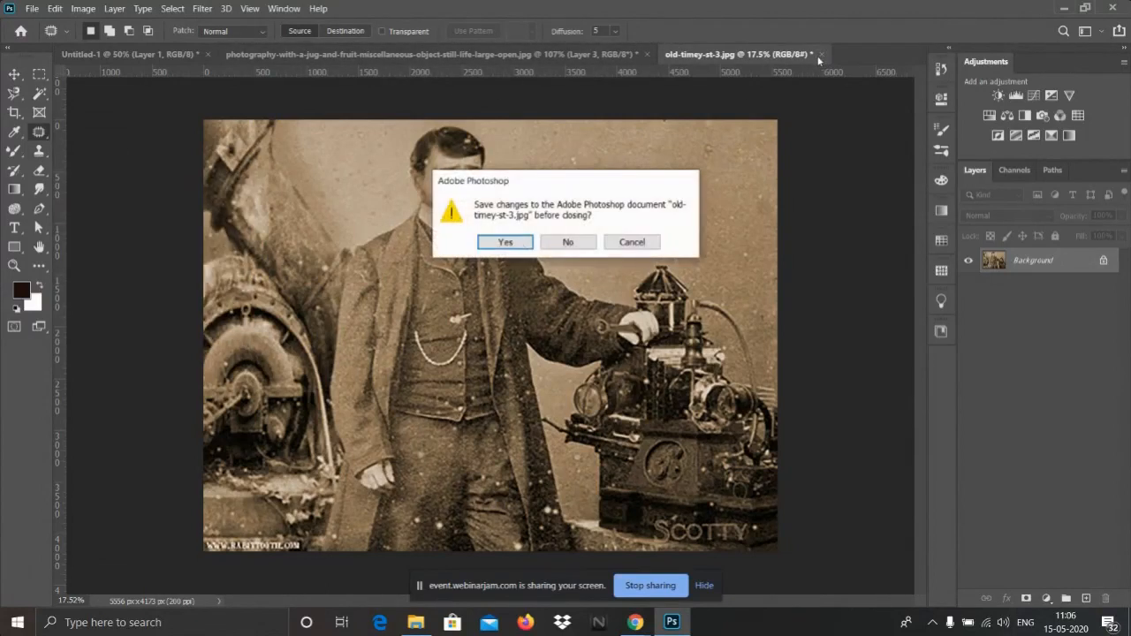
left_click(553, 242)
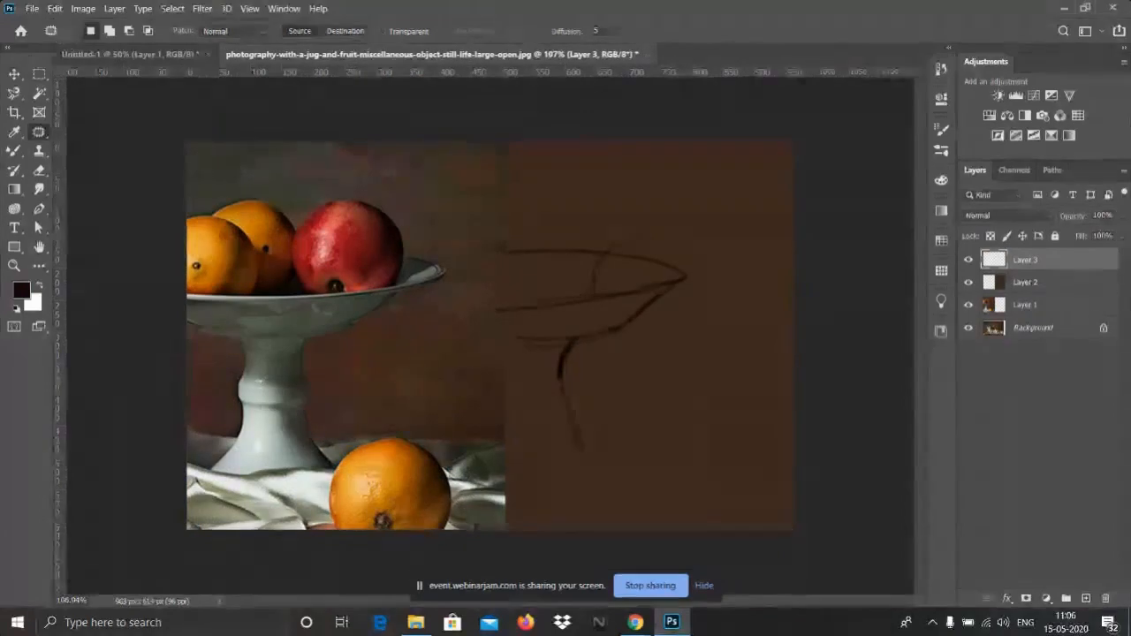
left_click(32, 8)
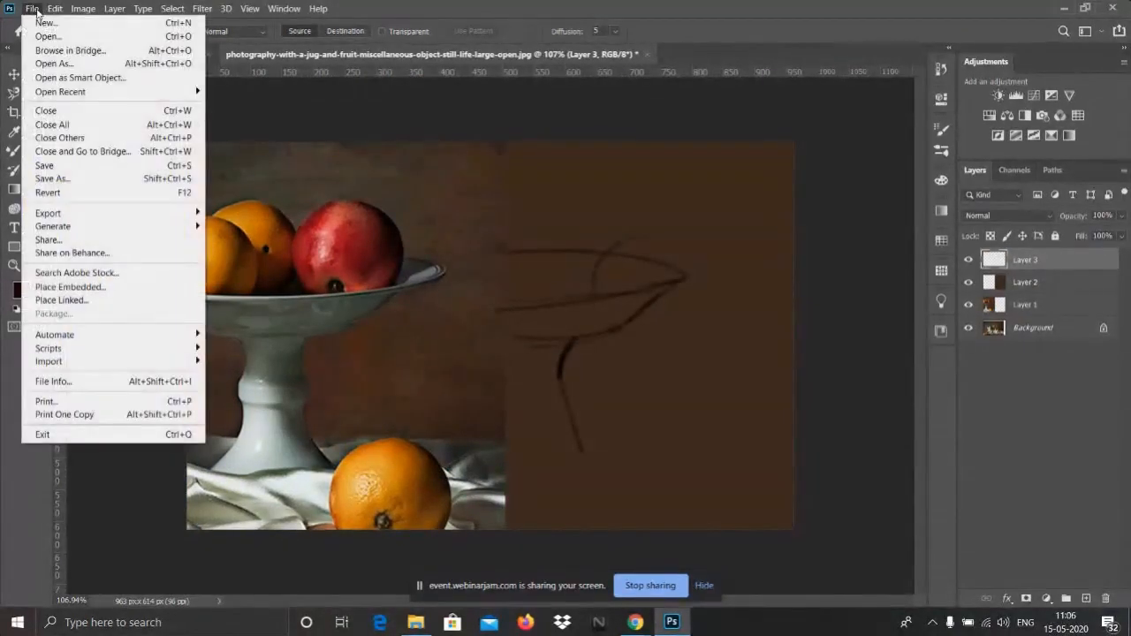
left_click(43, 37)
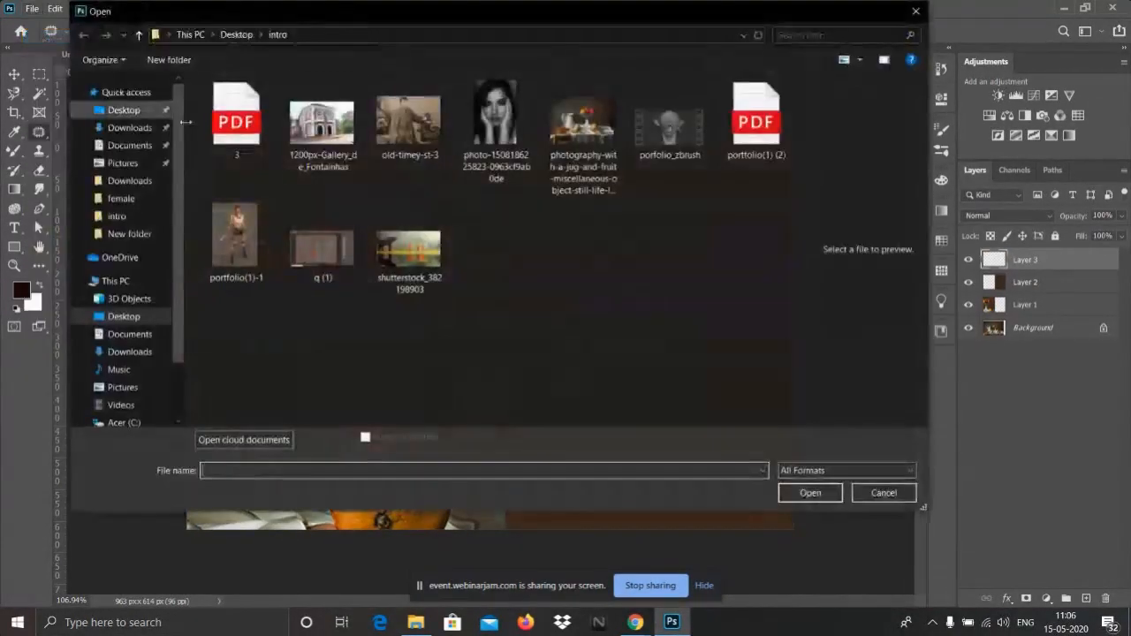
left_click(496, 129)
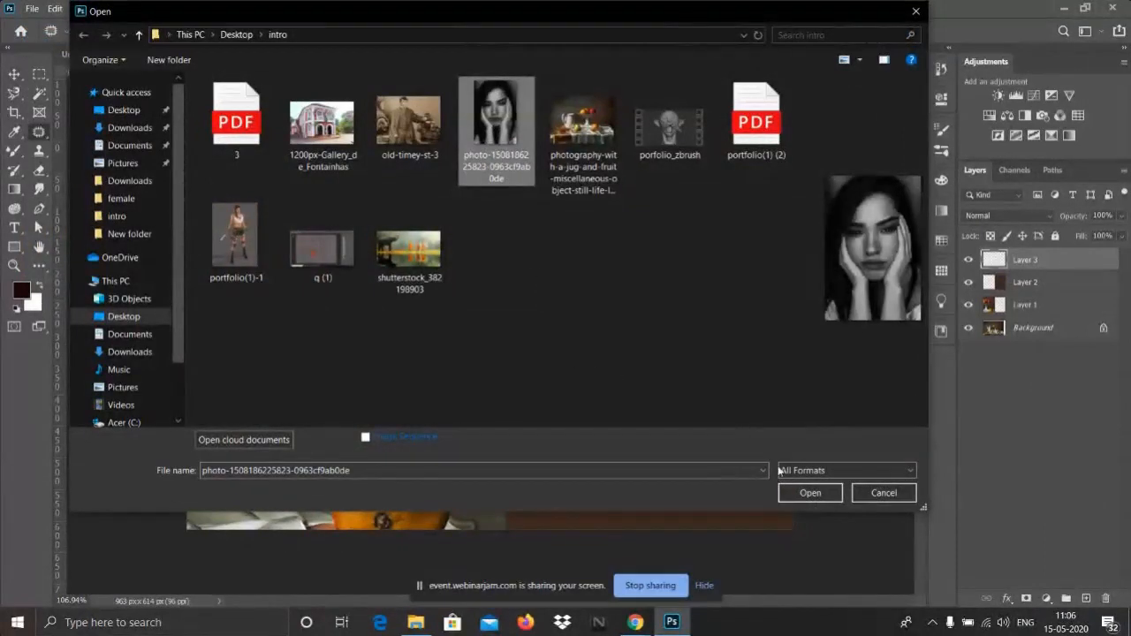
left_click(815, 495)
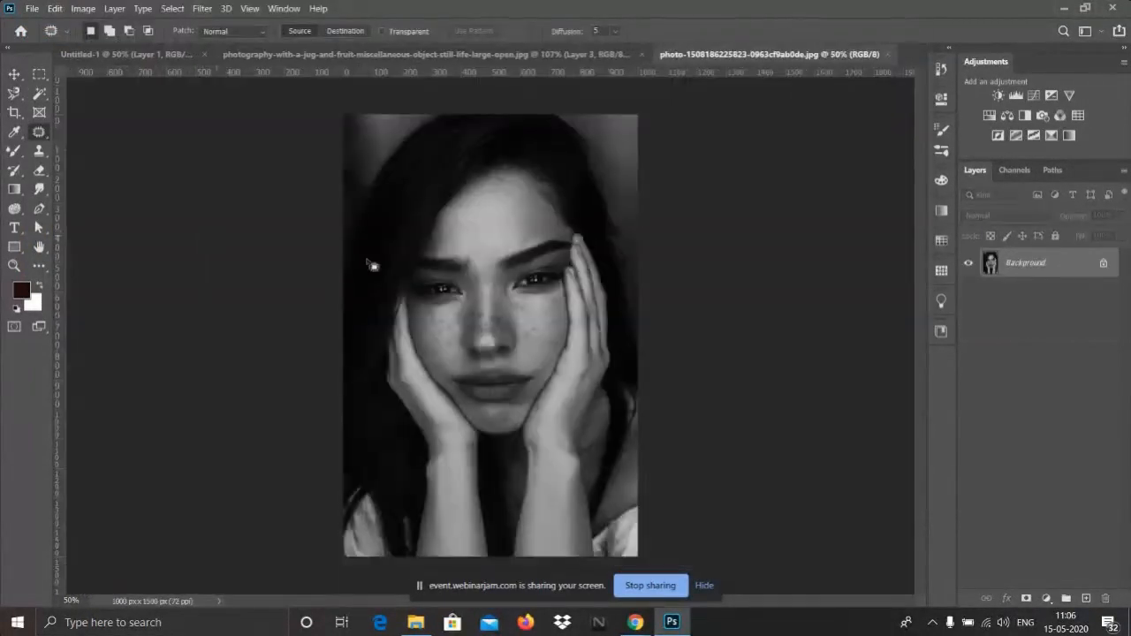
- Activate the Clone Stamp tool and reduce its brush size to 40 for retouching the freckles on the woman's cheek
scroll(457, 272, "up", 3)
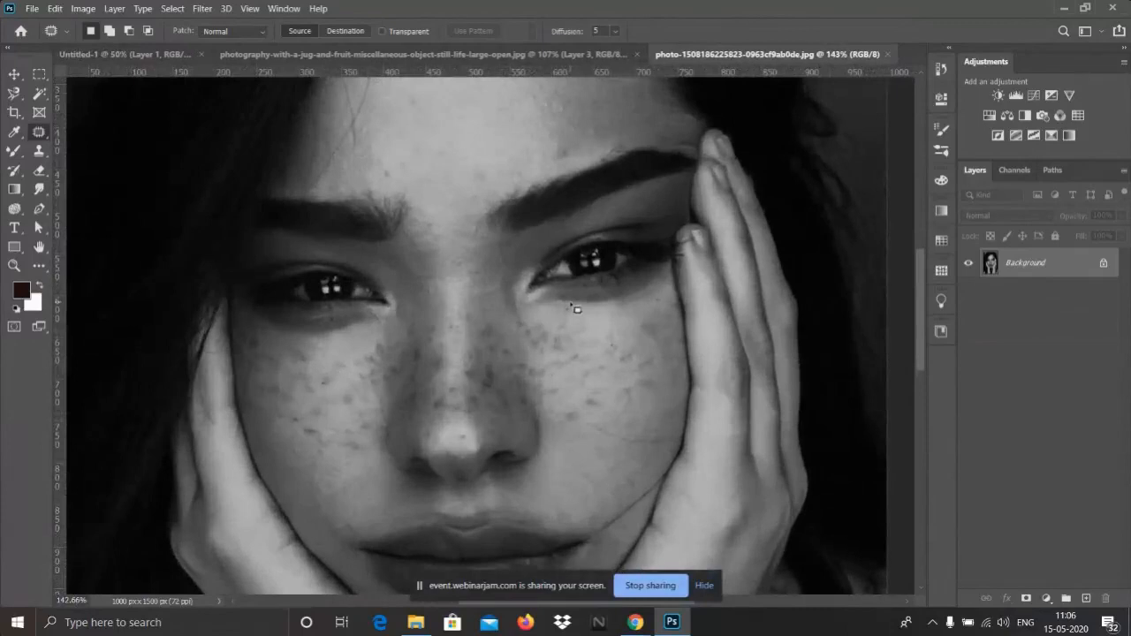
scroll(414, 270, "down", 1)
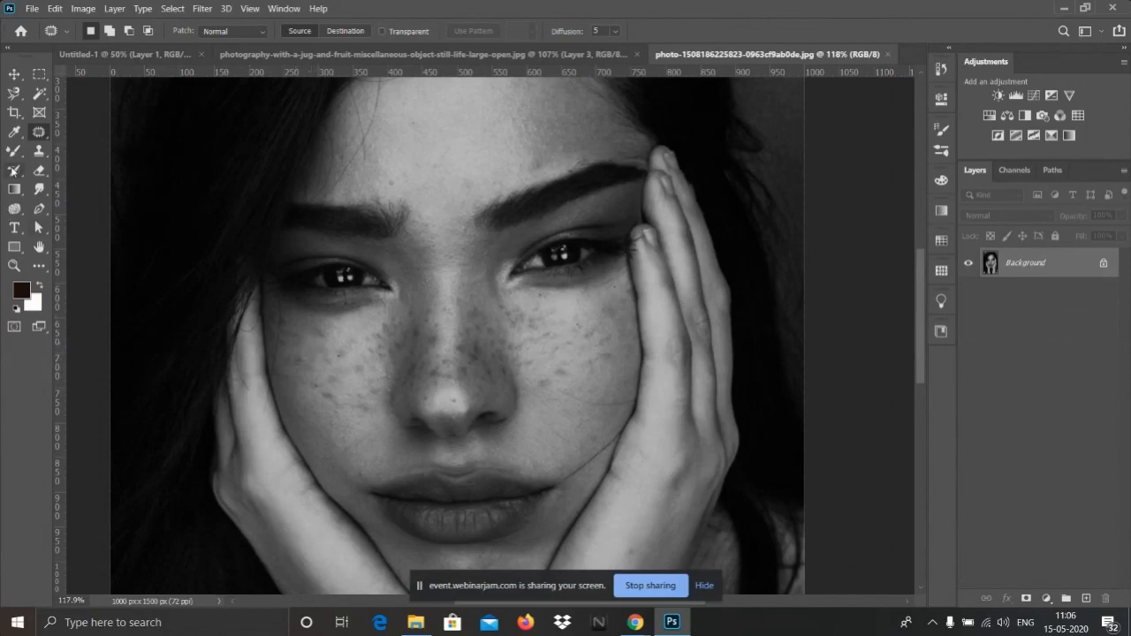
left_click(40, 153)
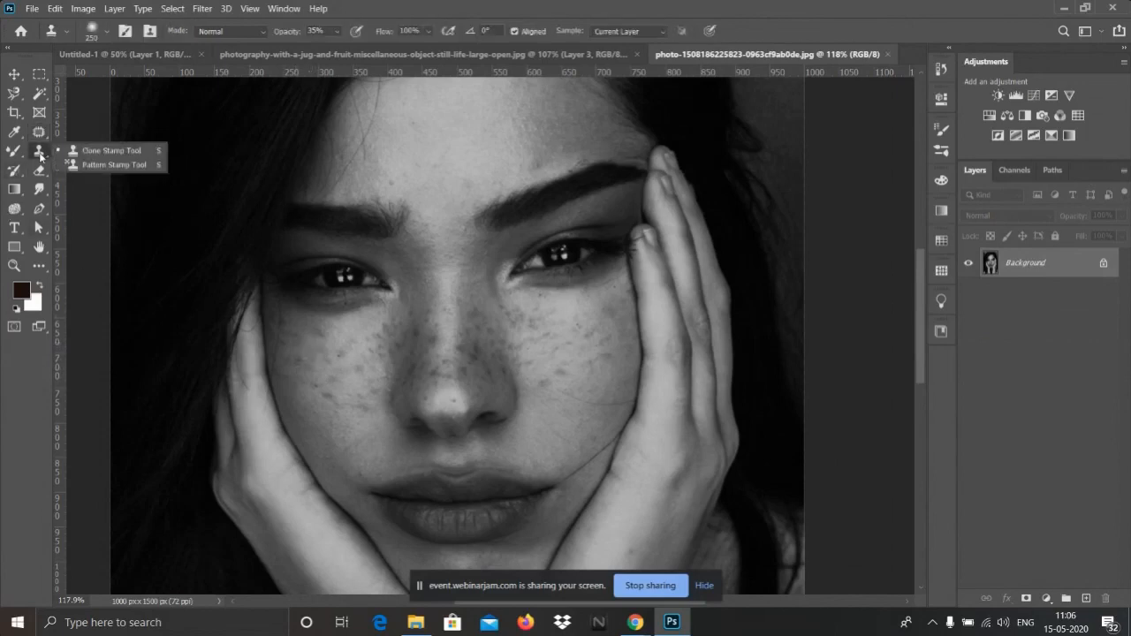
left_click(108, 151)
scroll(323, 354, "up", 3)
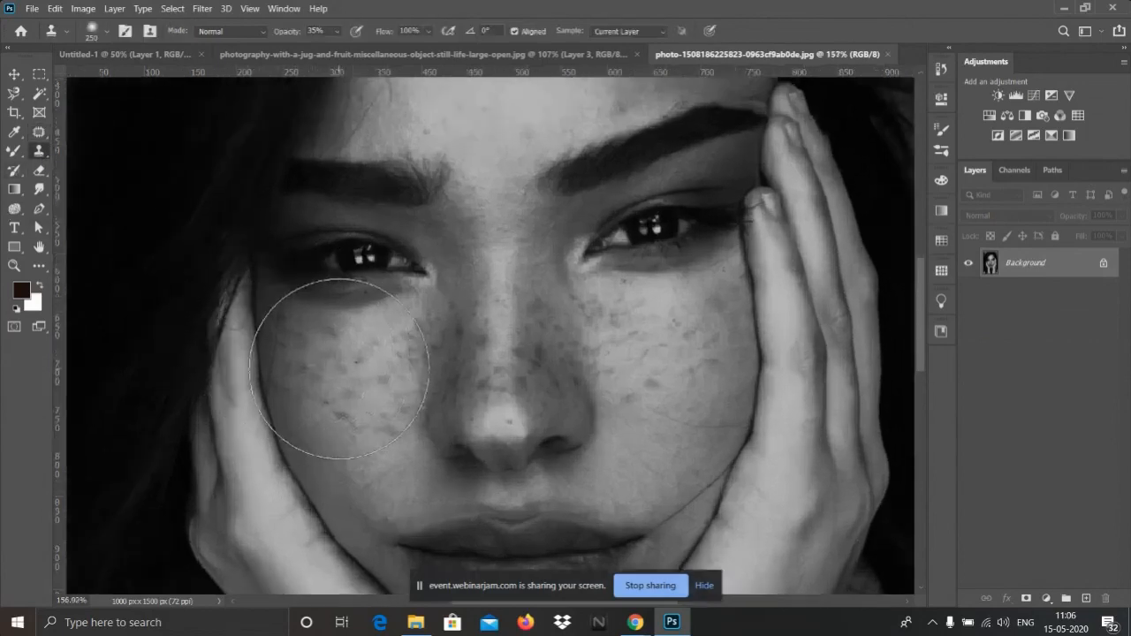
scroll(353, 363, "up", 2)
key("bracketleft")
key("bracketleft")
key("bracketleft")
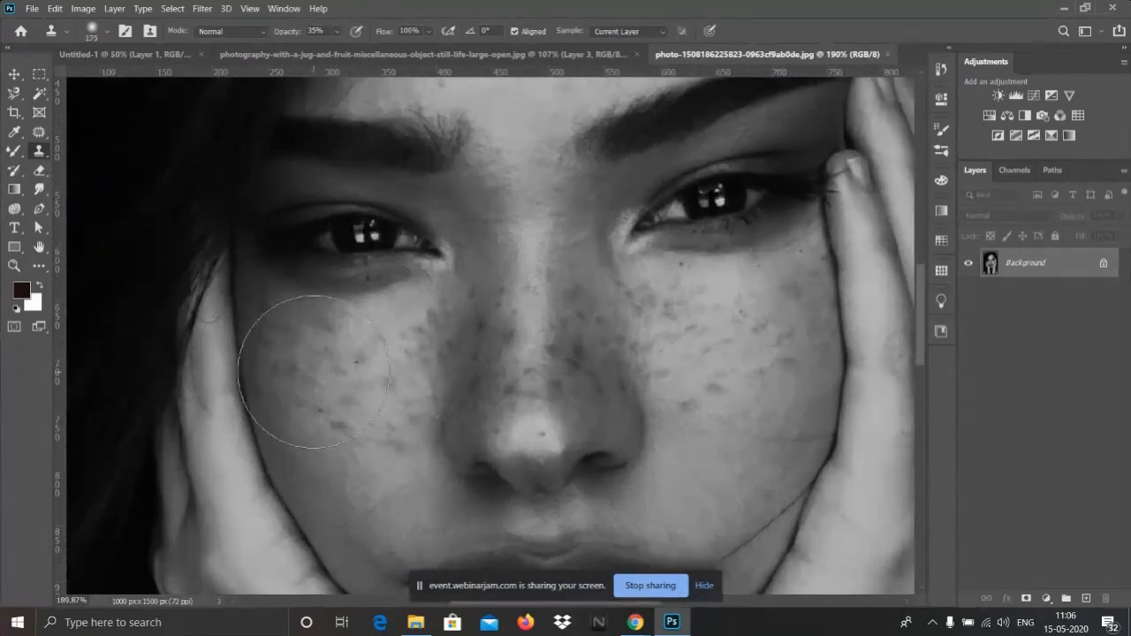
key("bracketleft")
key("bracketleft")
key("bracketleft")
key("bracketleft")
key("bracketleft")
key("bracketleft")
key("bracketleft")
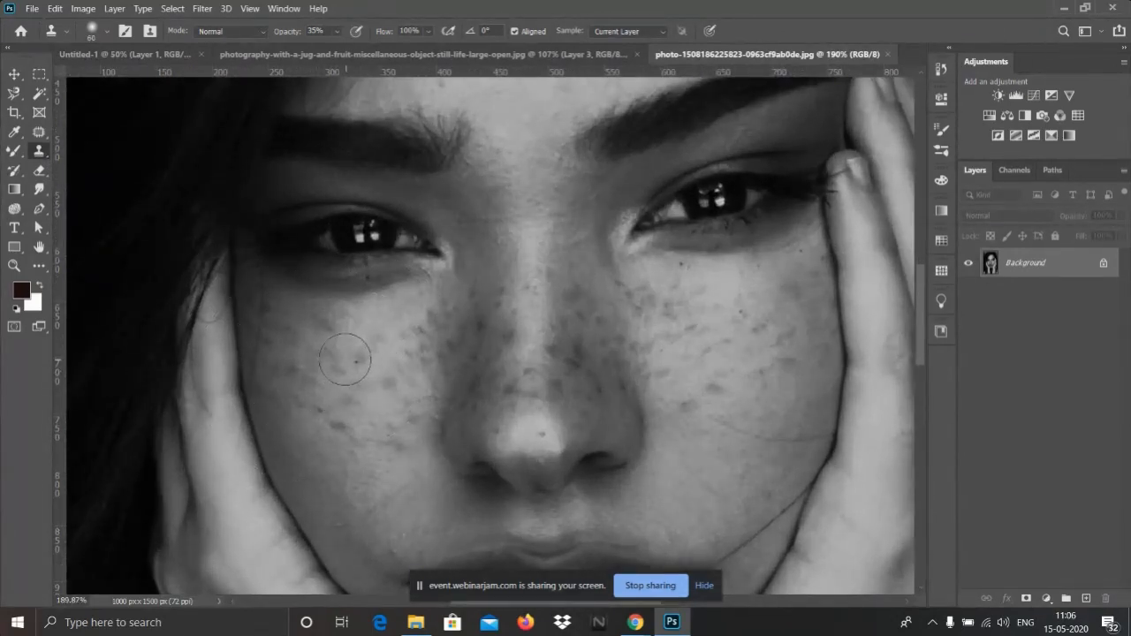
key("bracketleft")
- Try to clone over the freckles on the cheek at the image's left without defining a source point
left_click(345, 352)
left_click(566, 252)
left_click(333, 354)
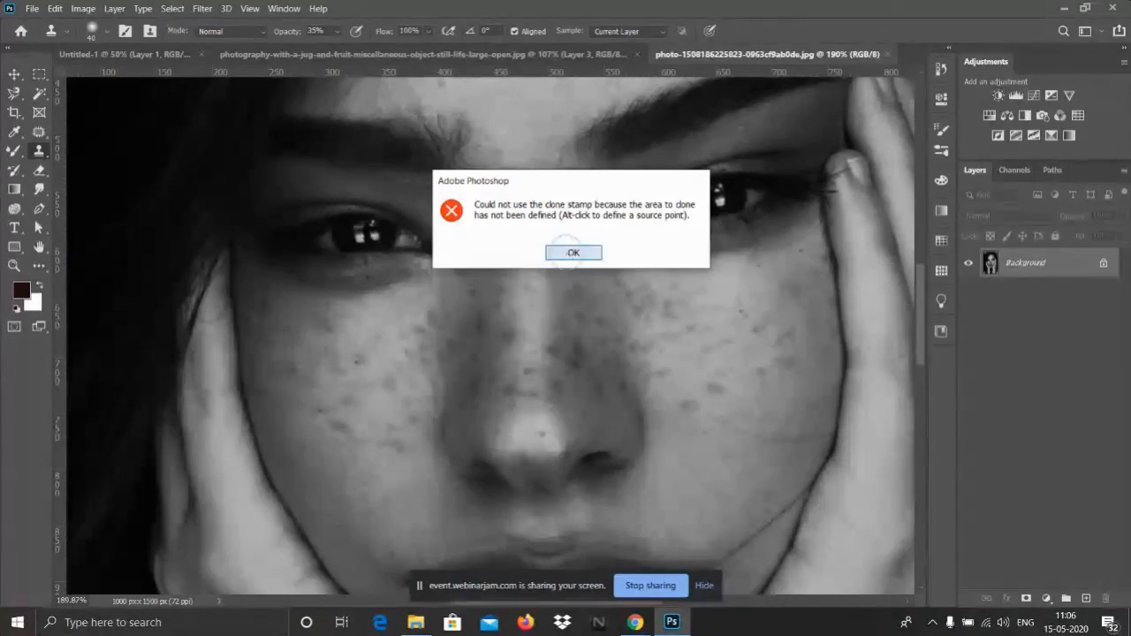
left_click(571, 253)
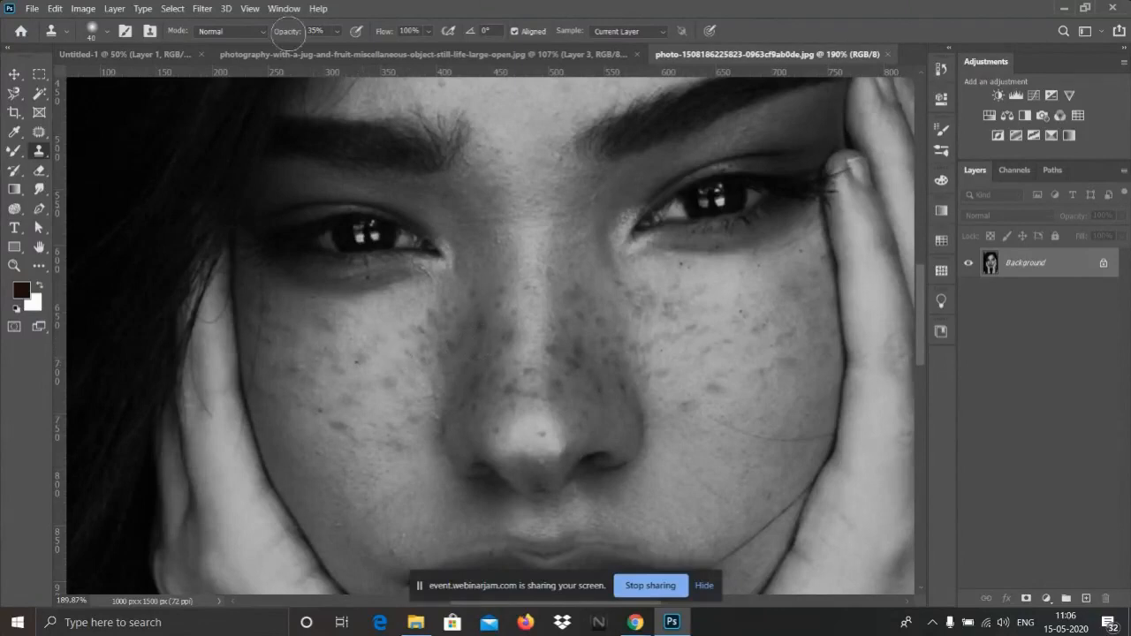
- Duplicate the Background layer and hide the original Background layer
scroll(477, 316, "down", 2)
scroll(477, 315, "down", 2)
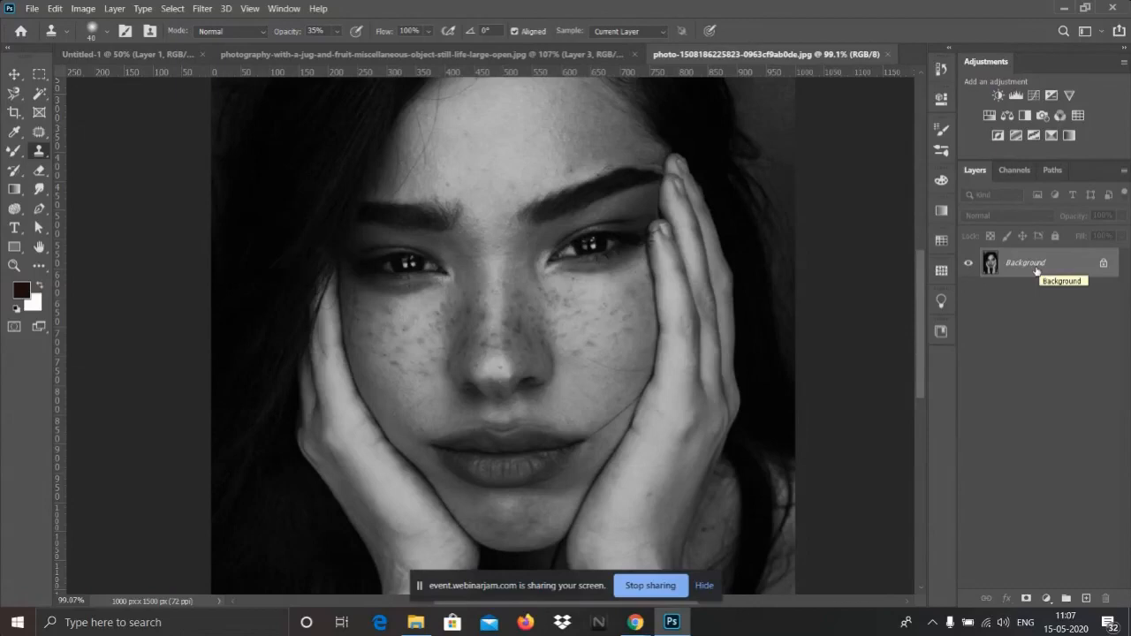
left_click_drag(1036, 270, 1036, 267)
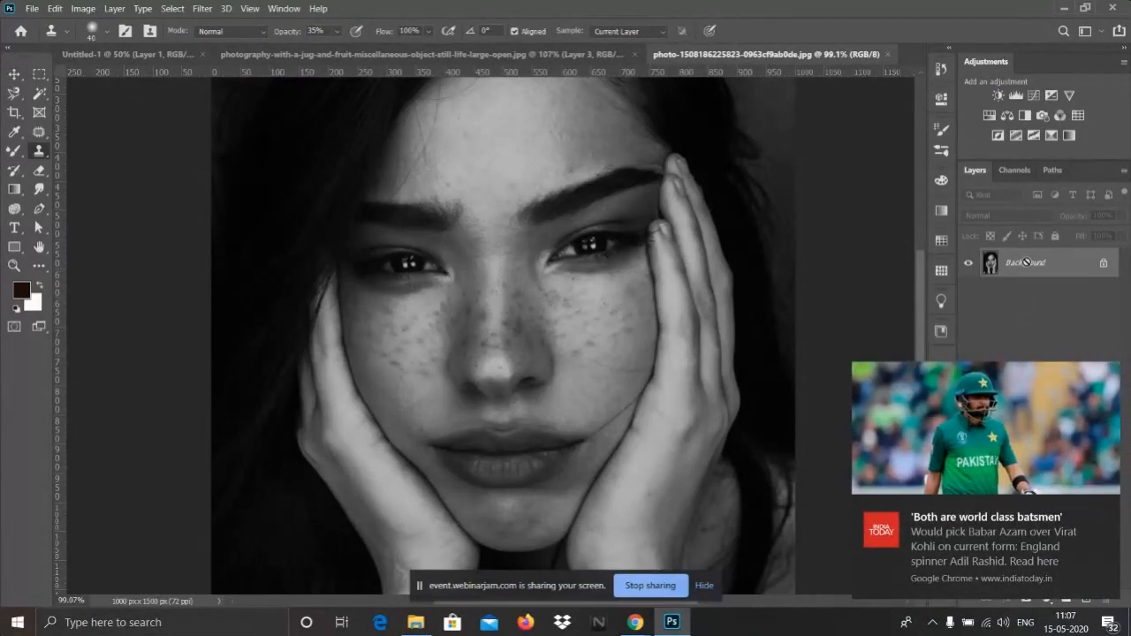
key("ctrl+j")
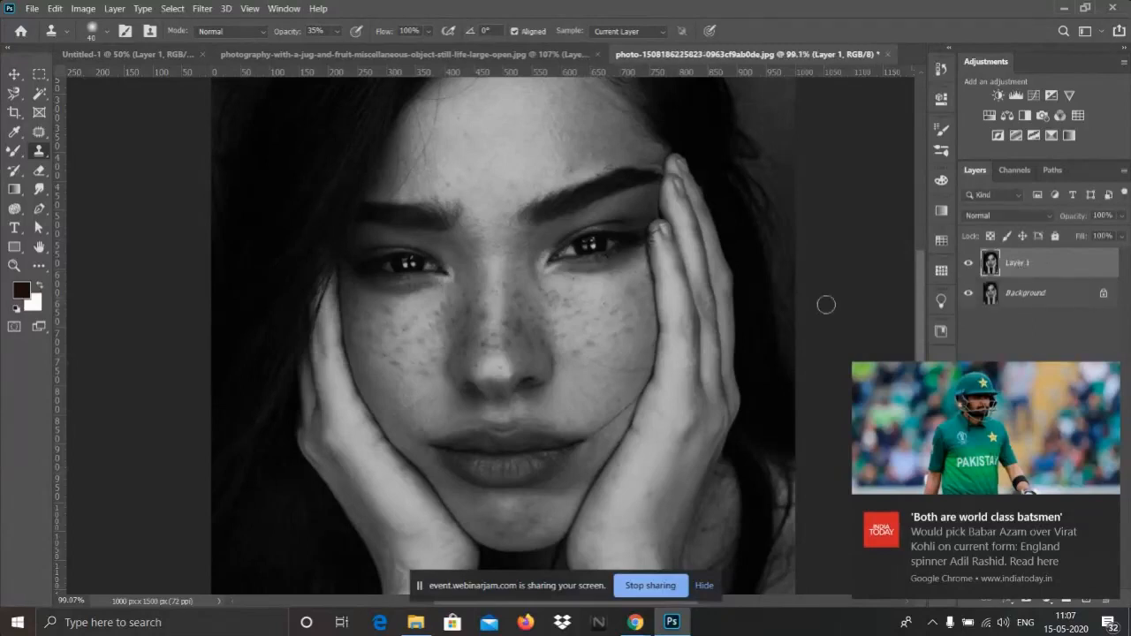
left_click(968, 265)
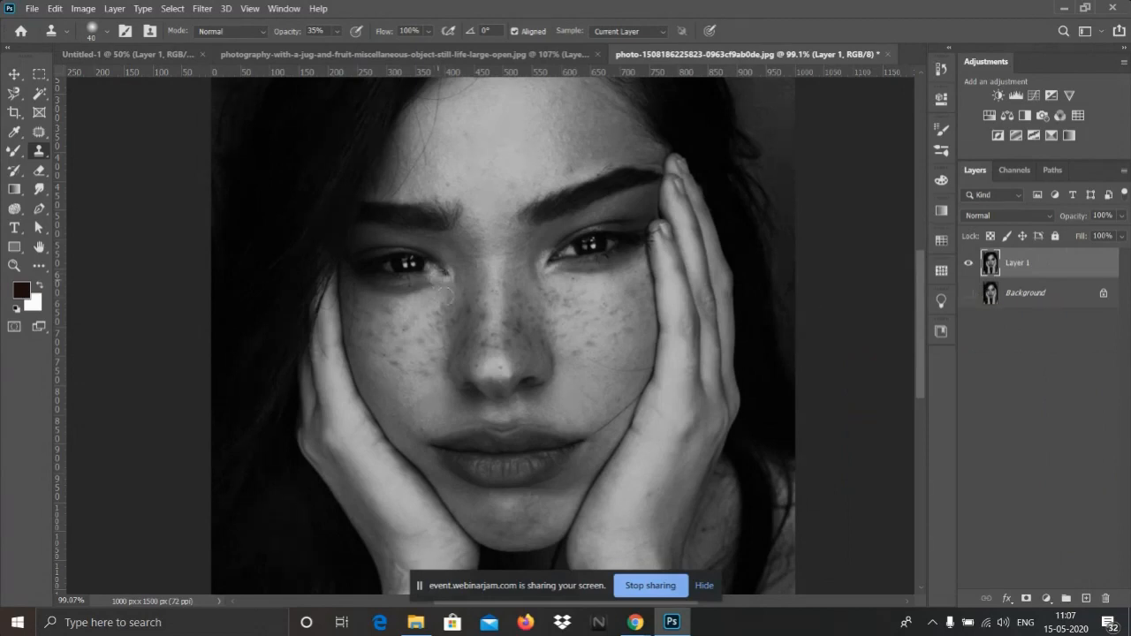
- Clone clean skin over the freckles on the cheek at the image's left on Layer 1 with the Clone Stamp
scroll(441, 279, "up", 1, "alt")
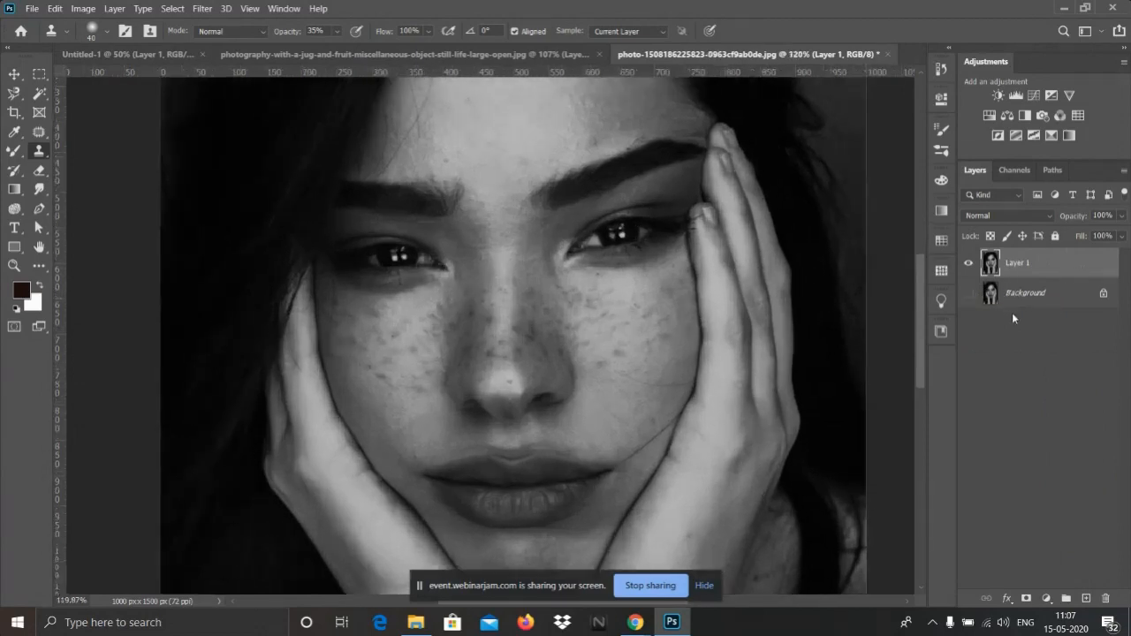
scroll(352, 360, "up", 2, "alt")
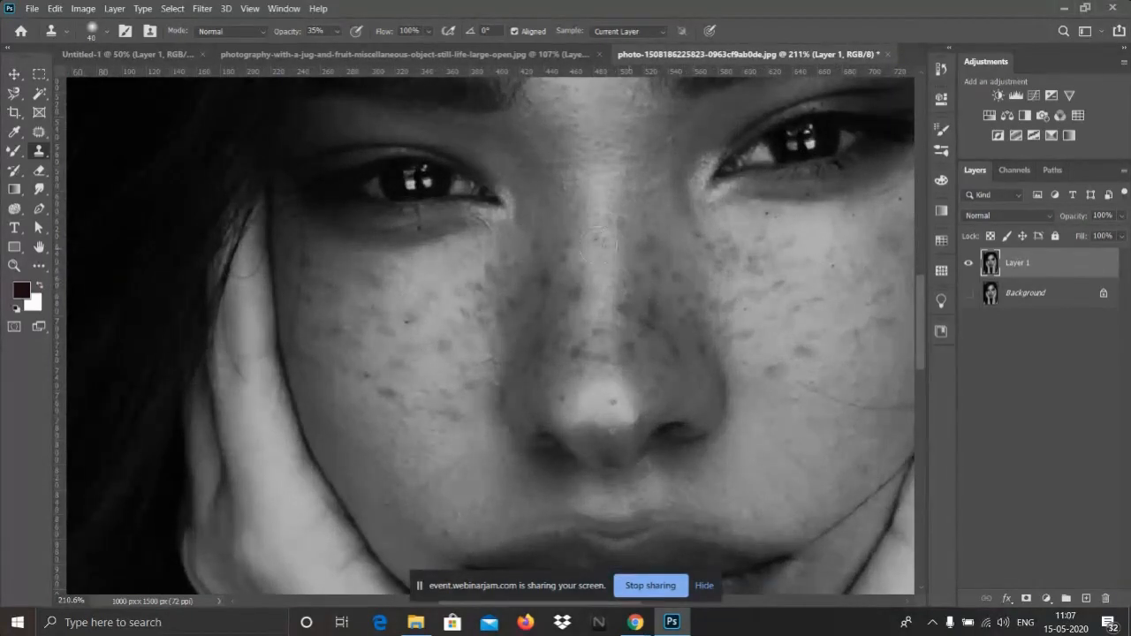
scroll(459, 269, "up", 3, "alt")
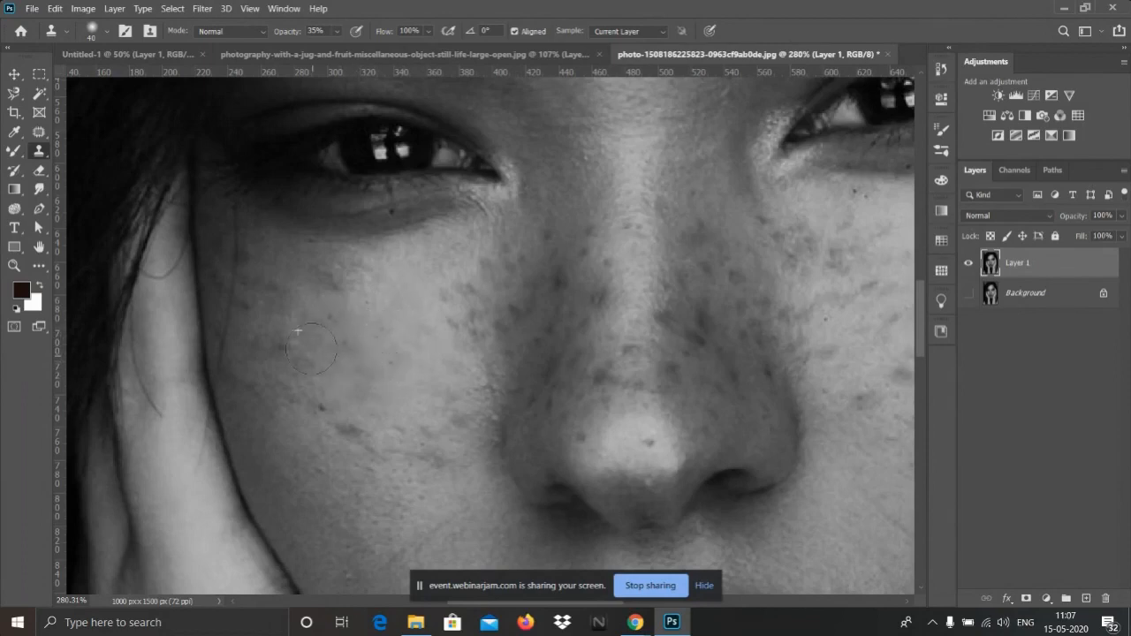
scroll(455, 307, "down", 2)
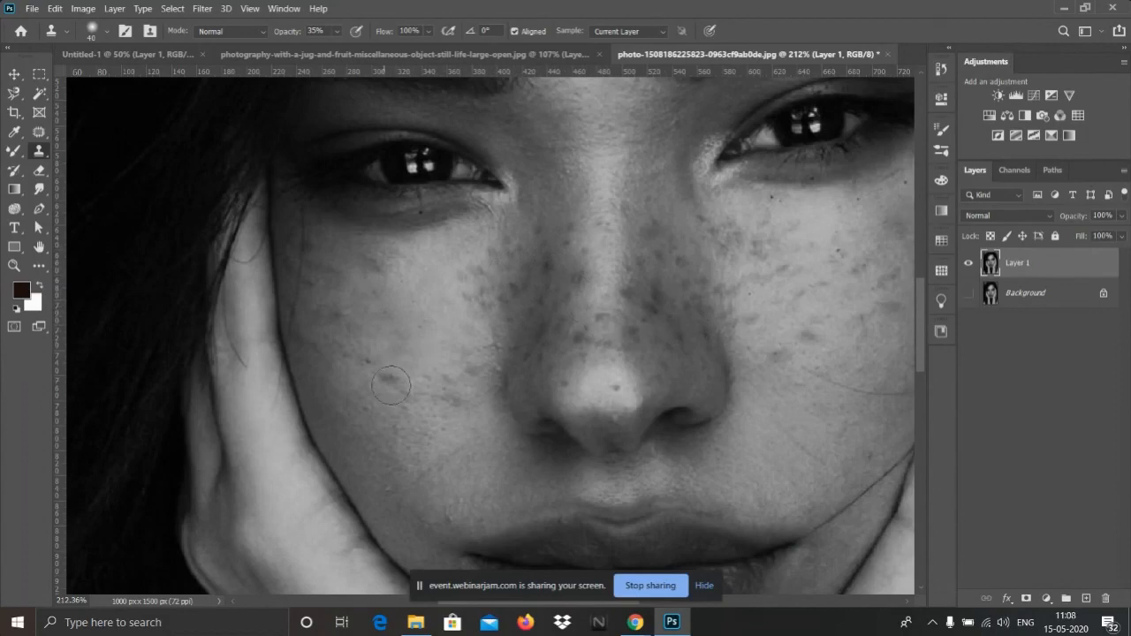
left_click(387, 372)
left_click(402, 389)
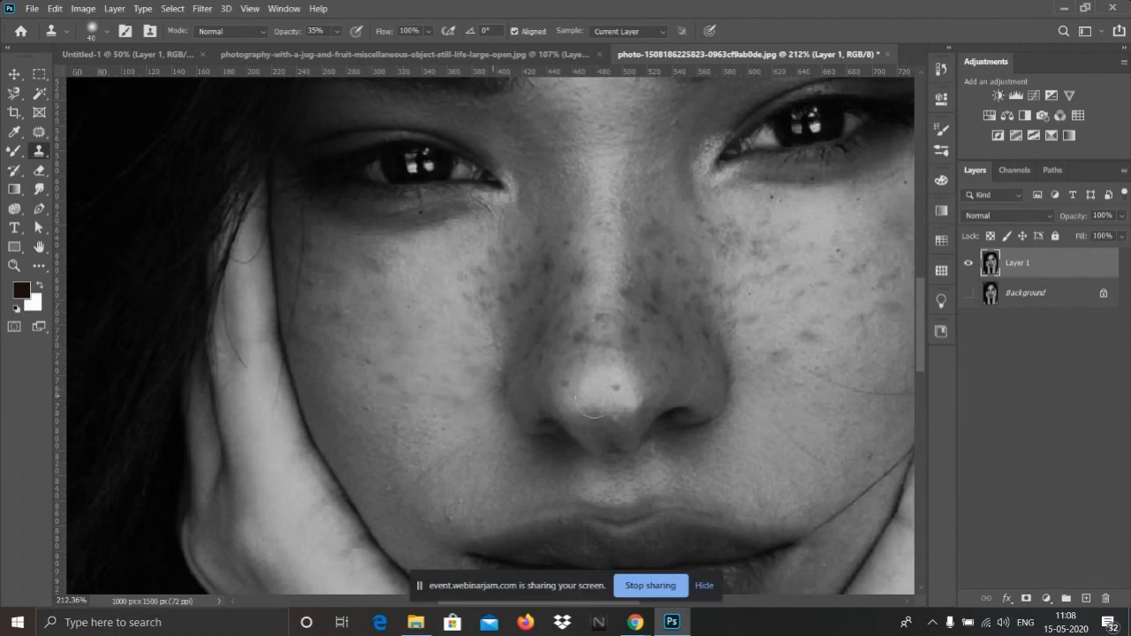
scroll(705, 401, "down", 5)
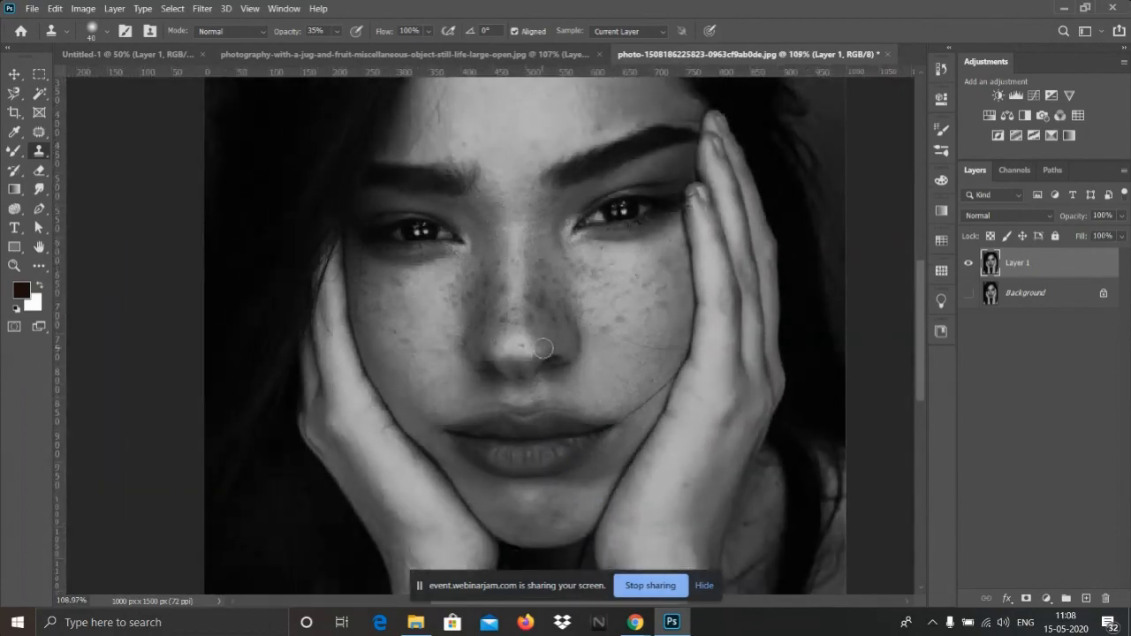
scroll(176, 227, "up", 4)
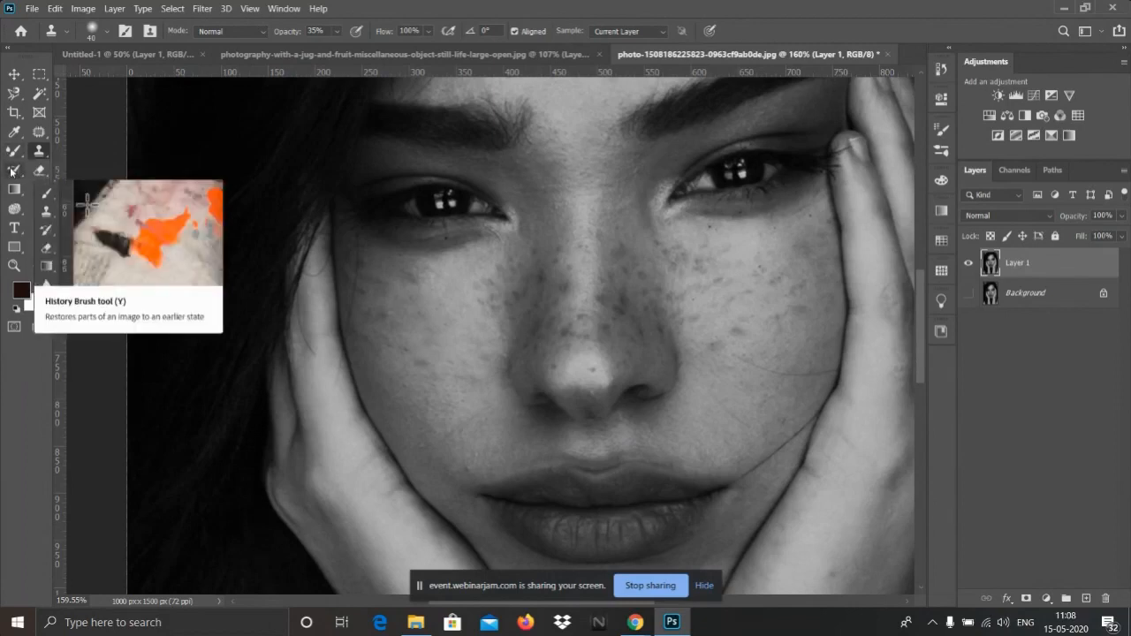
- Hide Layer 1, show the Background layer again and make it the active layer
left_click(1034, 297)
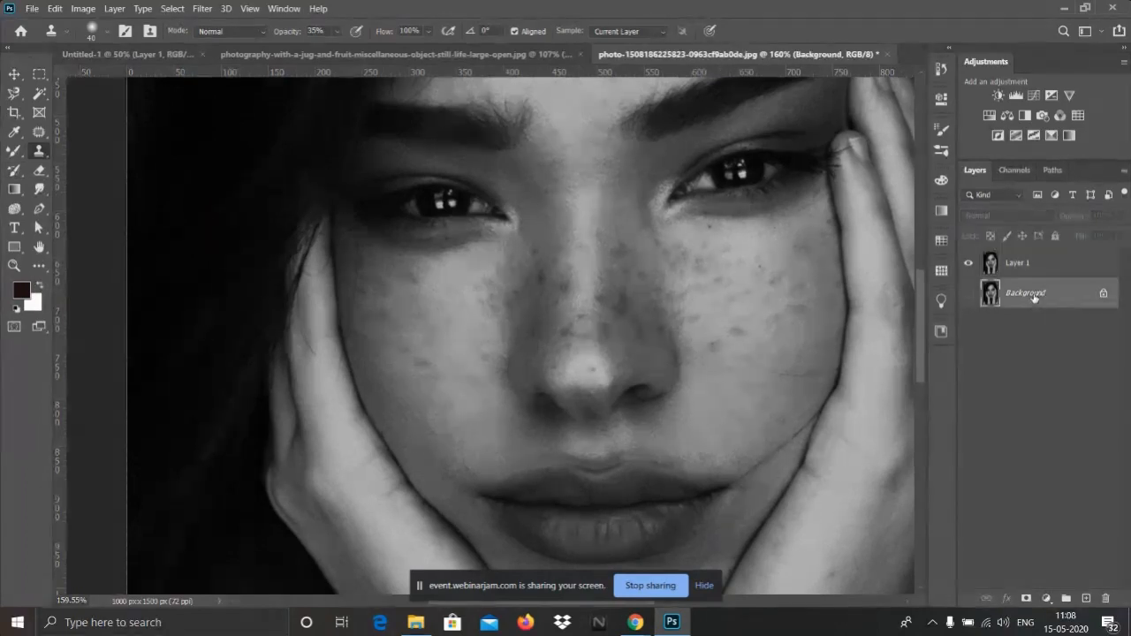
scroll(502, 299, "down", 4)
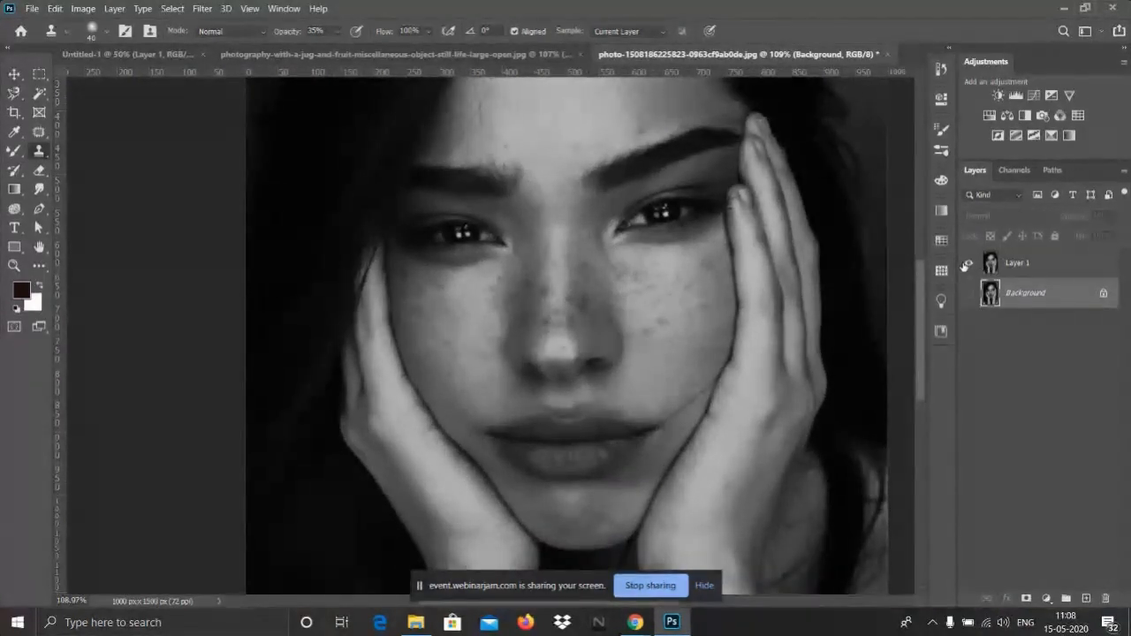
left_click(1031, 270)
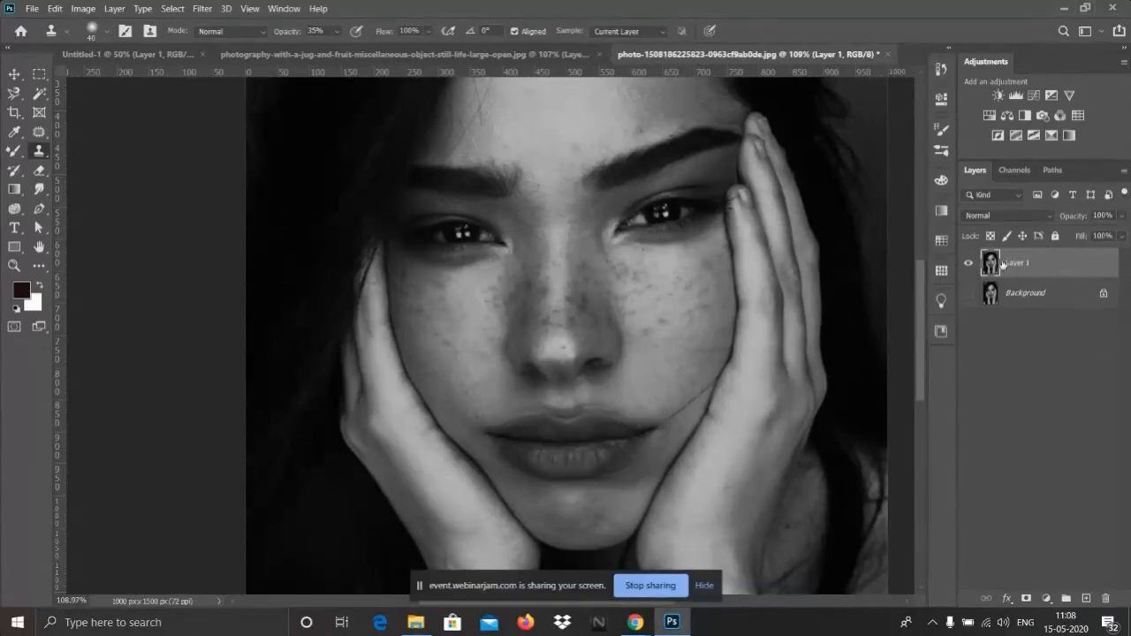
left_click(969, 263)
left_click(969, 294)
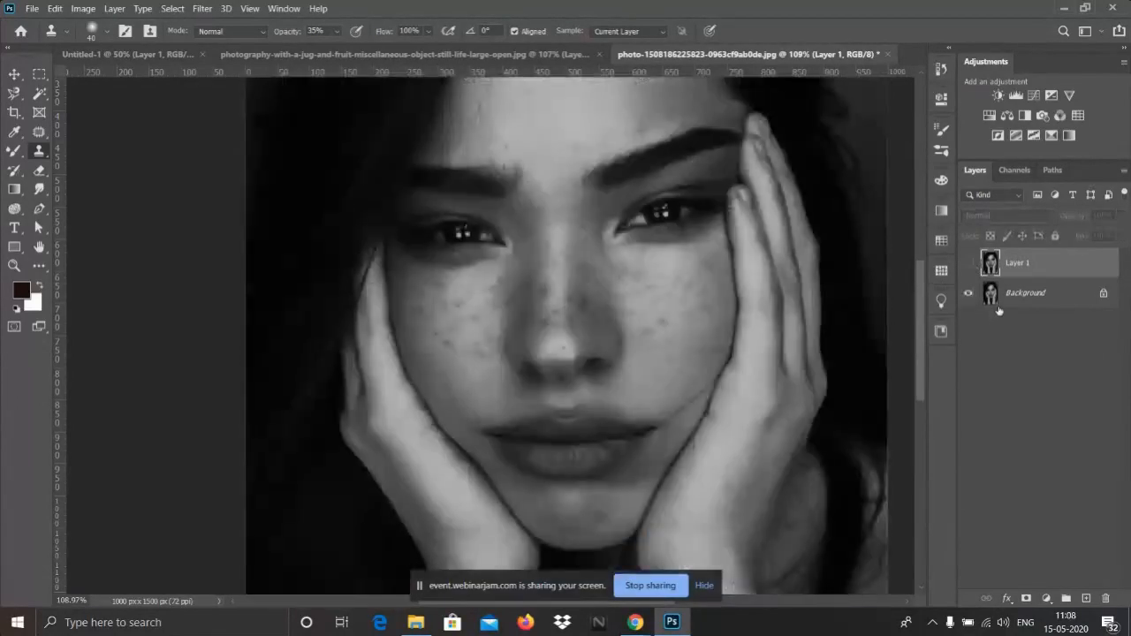
left_click(1046, 301)
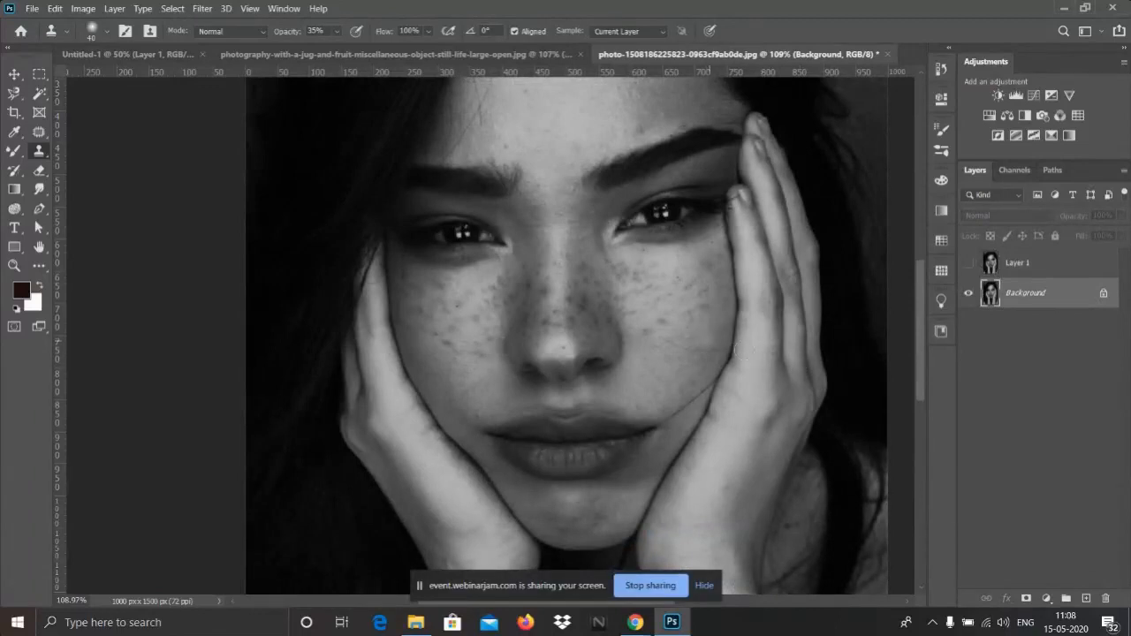
- Activate the History Brush tool and reduce its brush size to 50
left_click(9, 172)
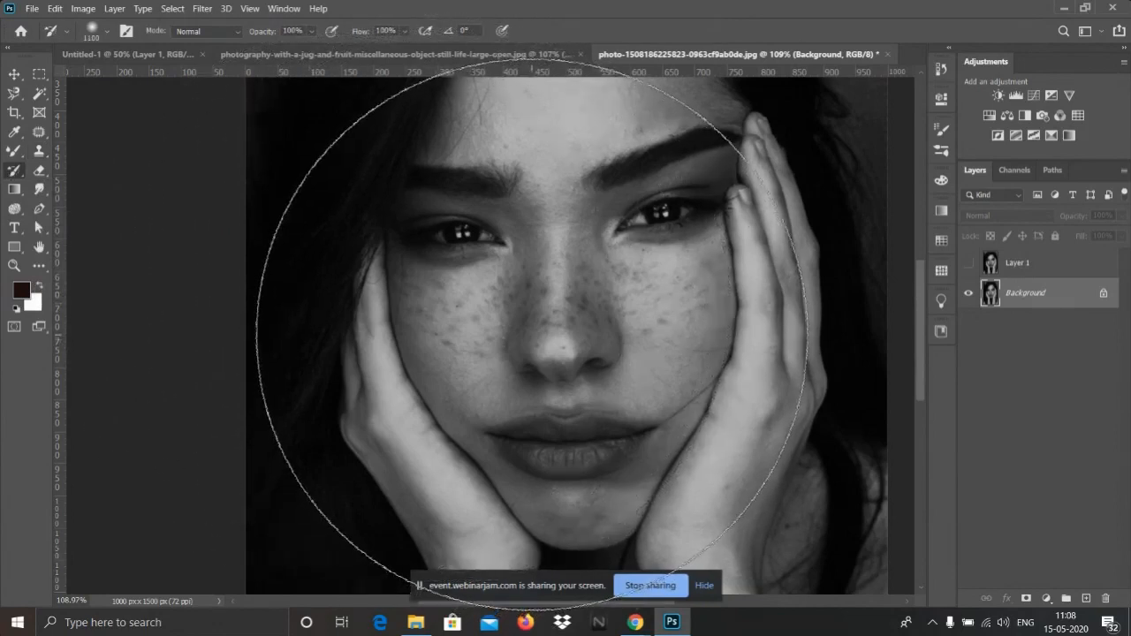
key("bracketleft")
key("bracketleft")
key("bracketleft")
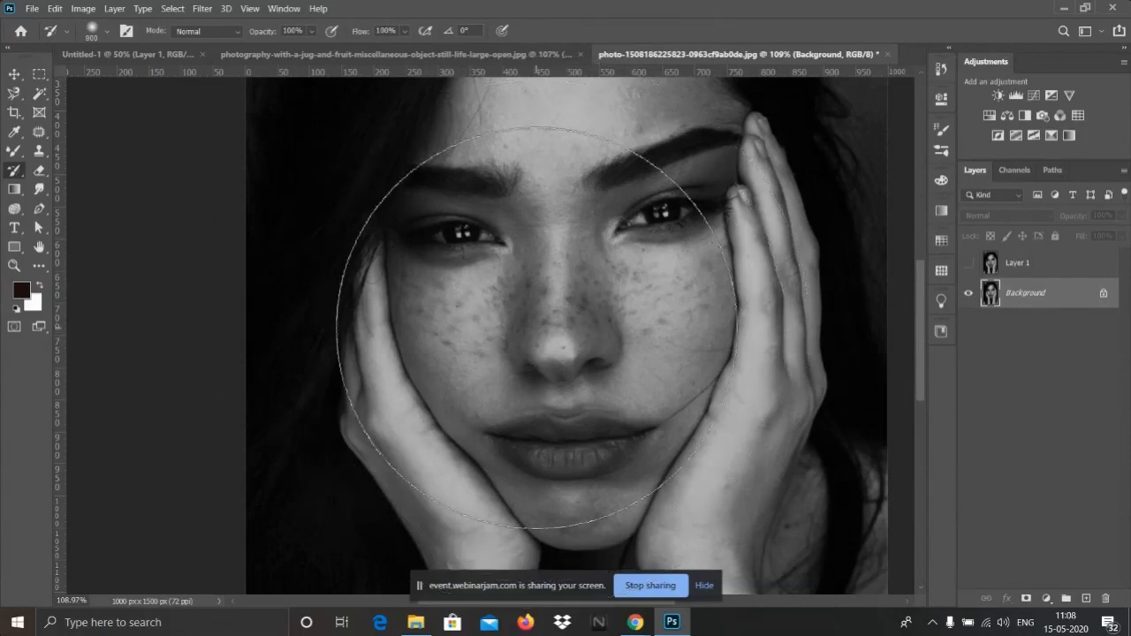
key("bracketleft")
key("bracketleft")
key("bracketleft")
key("bracketleft")
key("bracketleft")
key("bracketleft")
key("bracketleft")
key("bracketleft")
key("bracketleft")
key("bracketleft")
key("bracketleft")
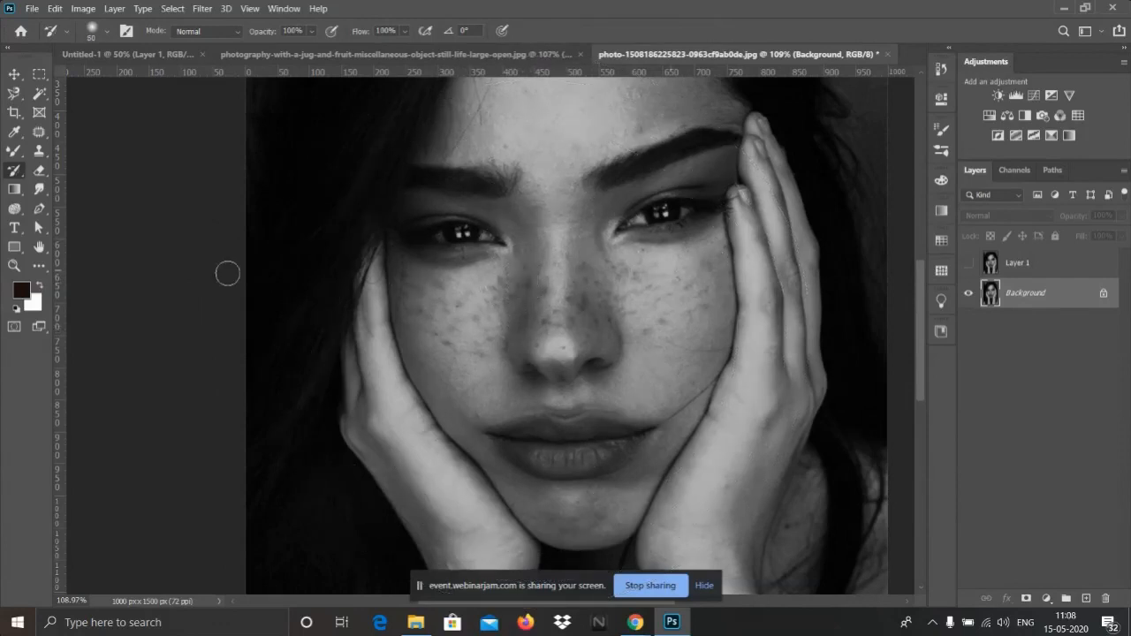
- Set the foreground color to bright red, e51a1a
left_click(23, 291)
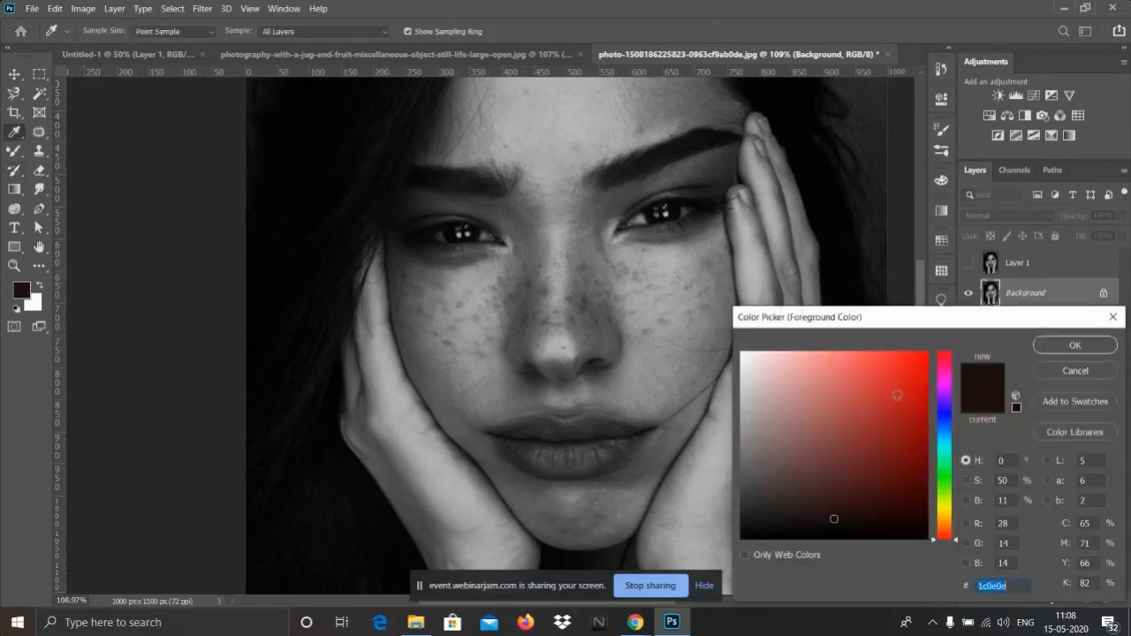
left_click(907, 370)
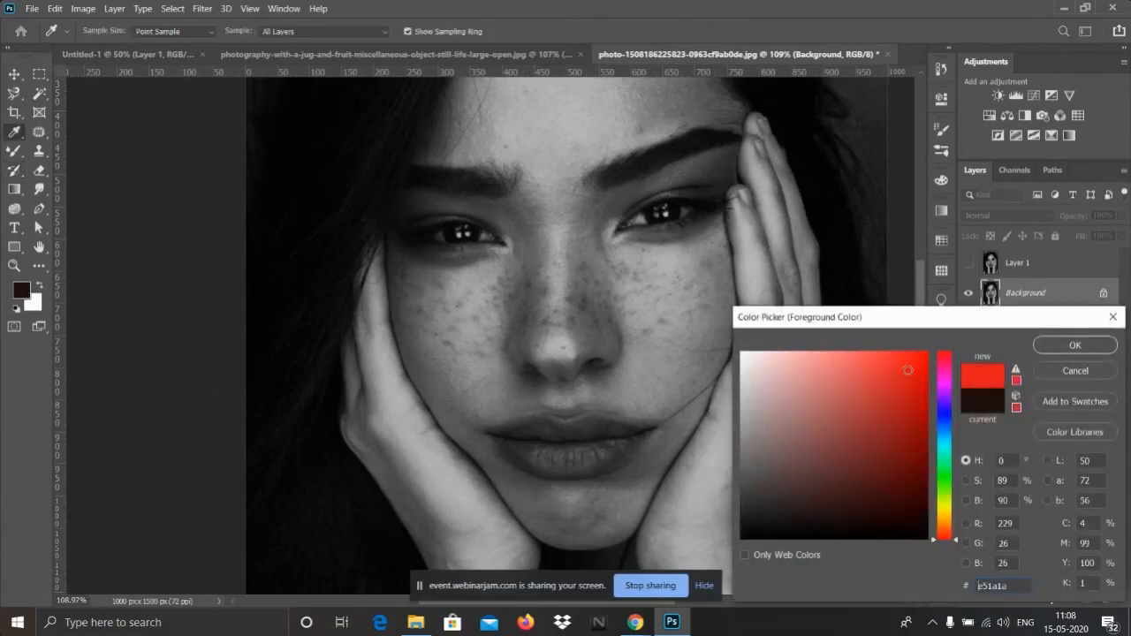
left_click(1076, 345)
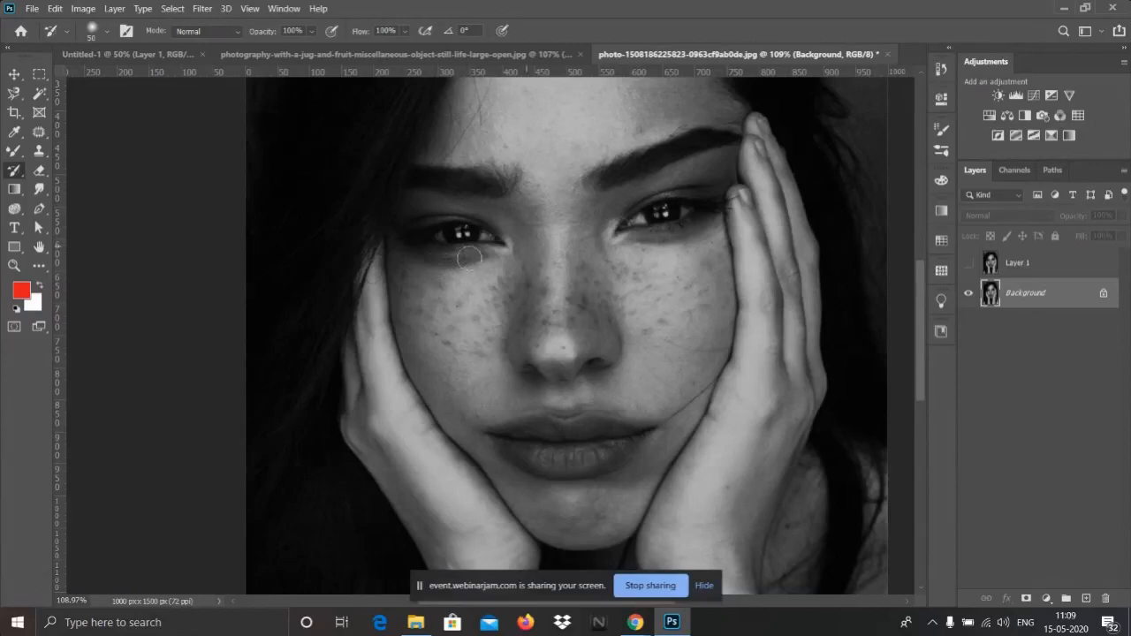
- Scribble red zigzag lines across the face with the Mixer Brush, undoing the first two attempts and drawing a third
left_click(14, 150)
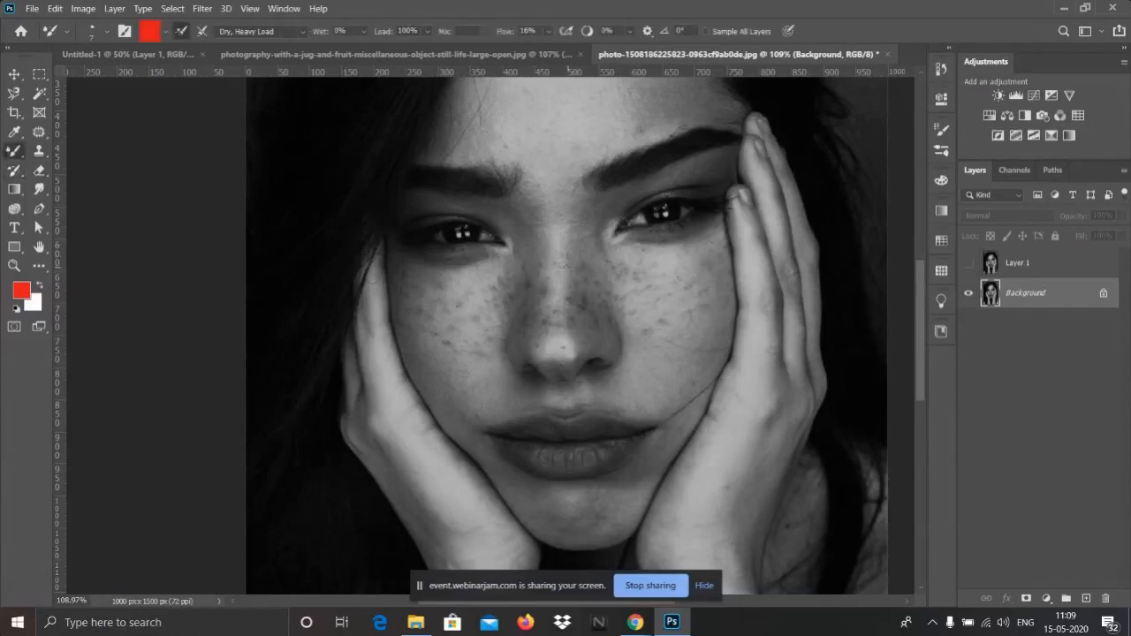
mouse_move(441, 244)
left_mouse_down()
mouse_move(406, 268)
mouse_move(414, 287)
mouse_move(373, 304)
mouse_move(416, 375)
mouse_move(455, 391)
mouse_move(769, 328)
mouse_move(471, 198)
mouse_move(613, 212)
mouse_move(667, 197)
mouse_move(360, 165)
mouse_move(433, 181)
left_mouse_up()
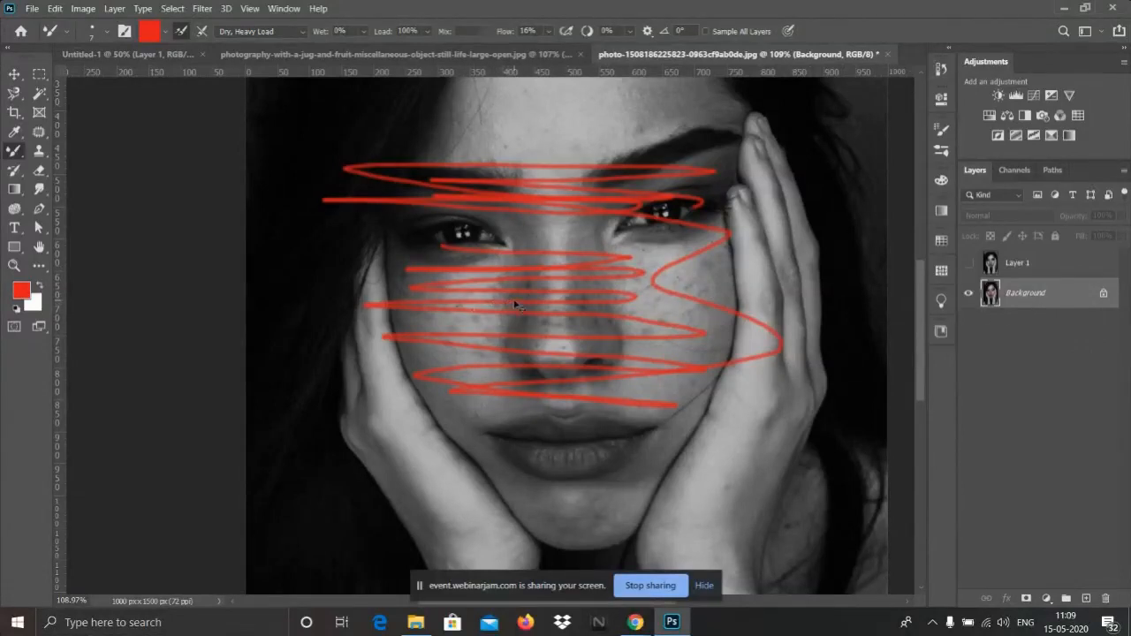
key("ctrl+z")
mouse_move(416, 244)
left_mouse_down()
mouse_move(681, 232)
mouse_move(780, 264)
mouse_move(414, 328)
mouse_move(311, 307)
mouse_move(294, 256)
mouse_move(265, 259)
left_mouse_up()
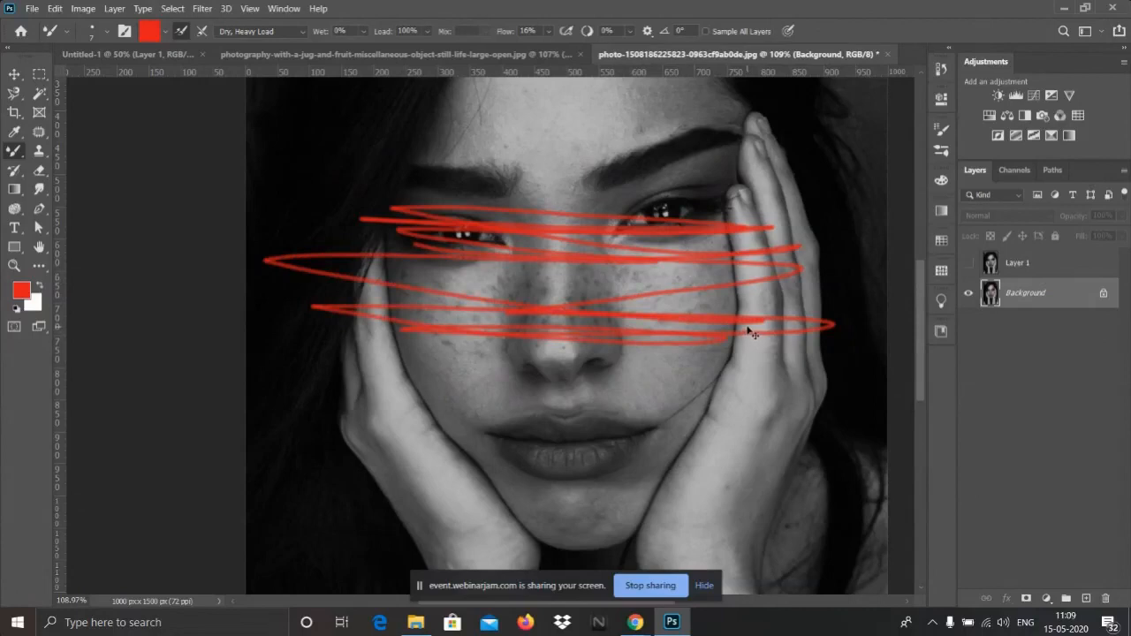
key("ctrl+z")
mouse_move(448, 208)
left_mouse_down()
mouse_move(393, 248)
mouse_move(536, 276)
mouse_move(445, 305)
mouse_move(619, 316)
mouse_move(696, 340)
left_mouse_up()
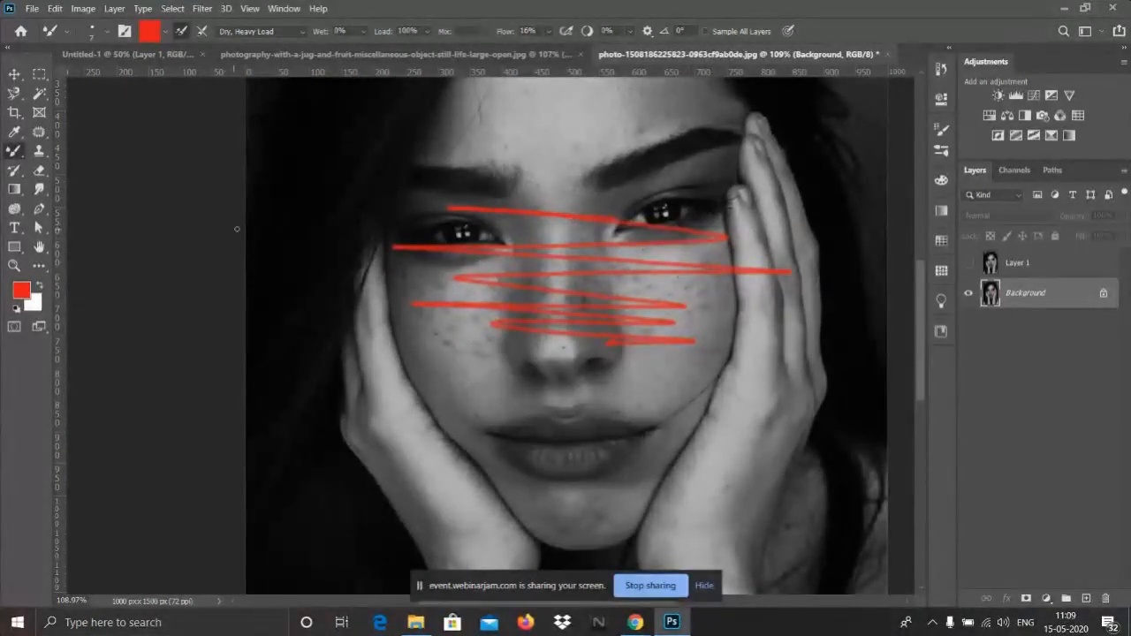
- Paint over the red scribble with the History Brush at size 125 to restore the original face
left_click(14, 173)
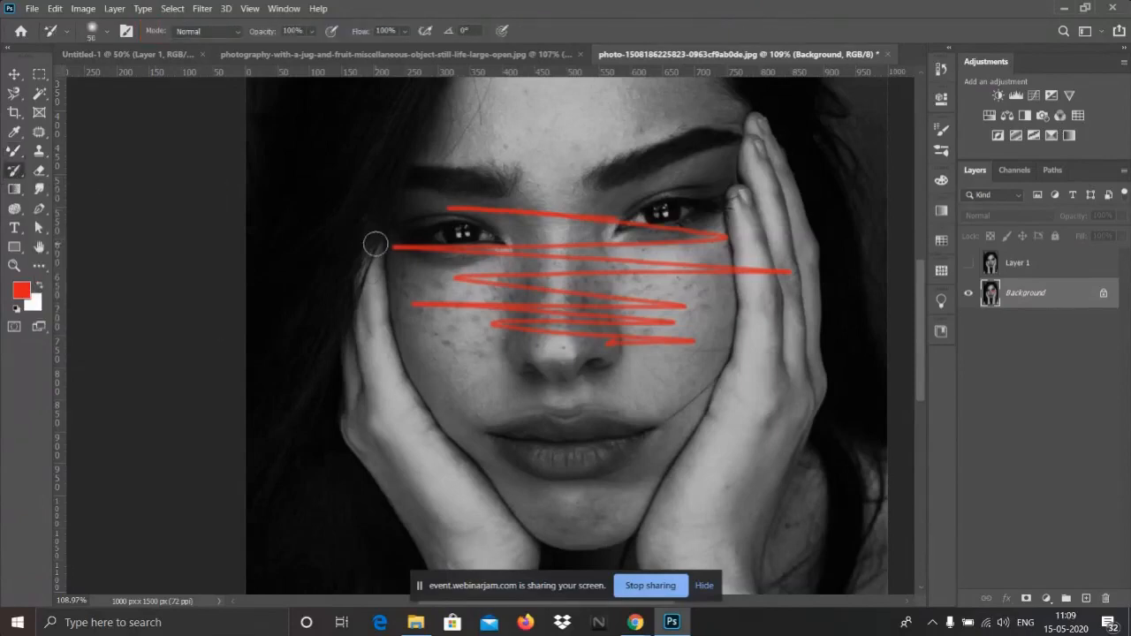
key("bracketright")
key("bracketright")
key("bracketright")
key("bracketright")
key("bracketright")
key("bracketright")
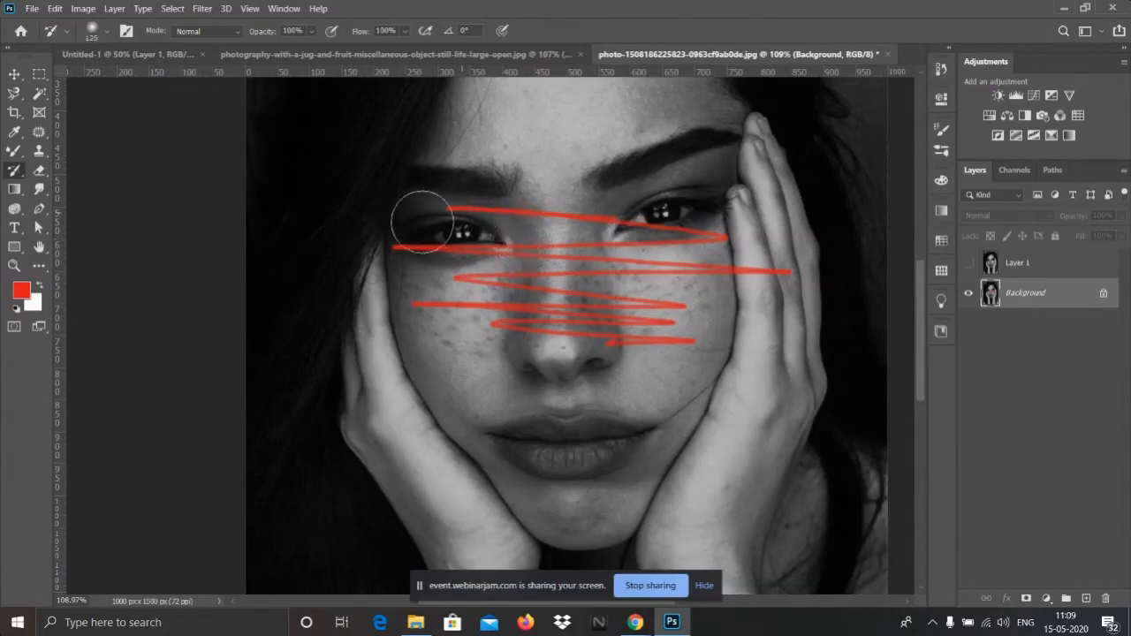
mouse_move(377, 231)
left_mouse_down()
mouse_move(420, 240)
mouse_move(705, 228)
mouse_move(631, 265)
mouse_move(320, 215)
mouse_move(645, 272)
mouse_move(521, 301)
mouse_move(587, 328)
mouse_move(800, 325)
left_mouse_up()
mouse_move(797, 277)
left_mouse_down()
mouse_move(637, 289)
mouse_move(327, 248)
left_mouse_up()
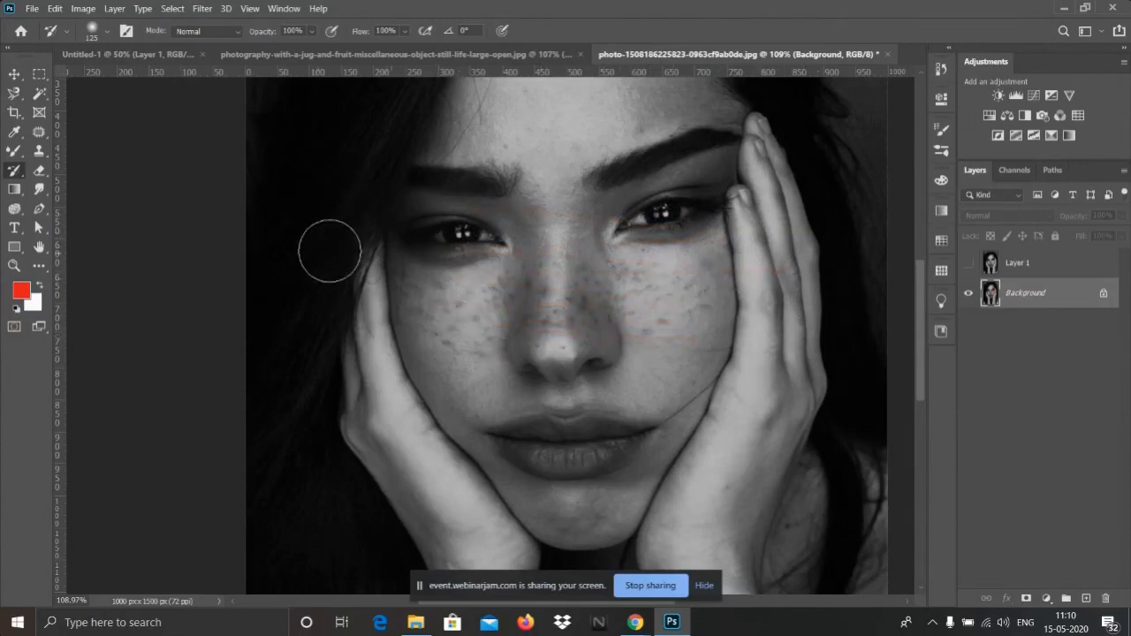
- Switch to the regular Brush tool, look through the tool presets and open the brush size, hardness and preset settings
left_click(9, 152)
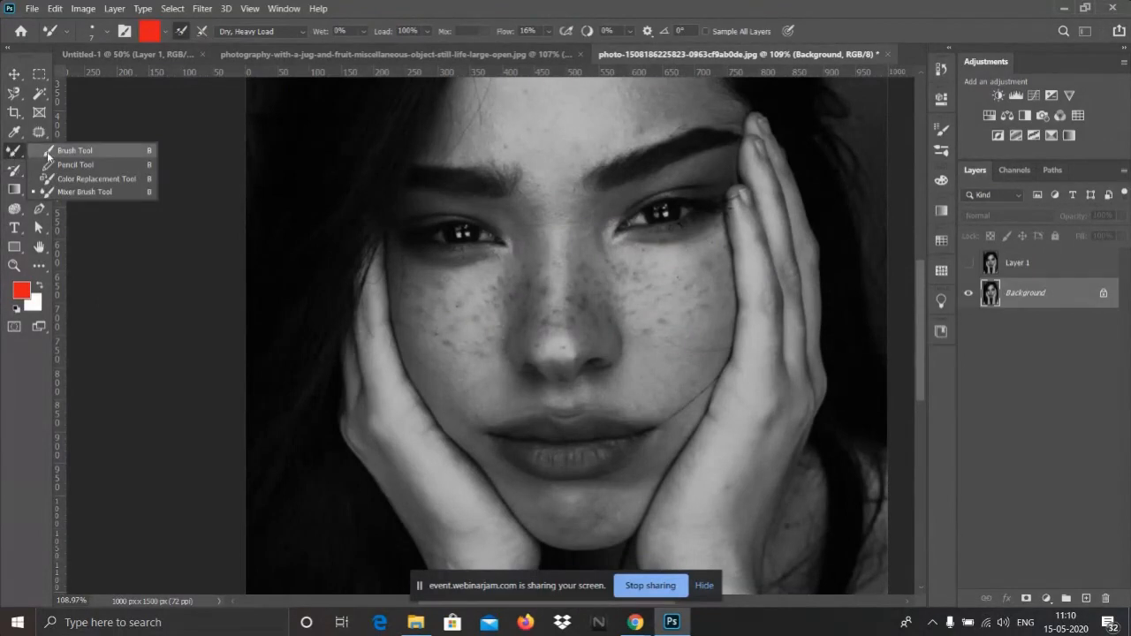
left_click(47, 152)
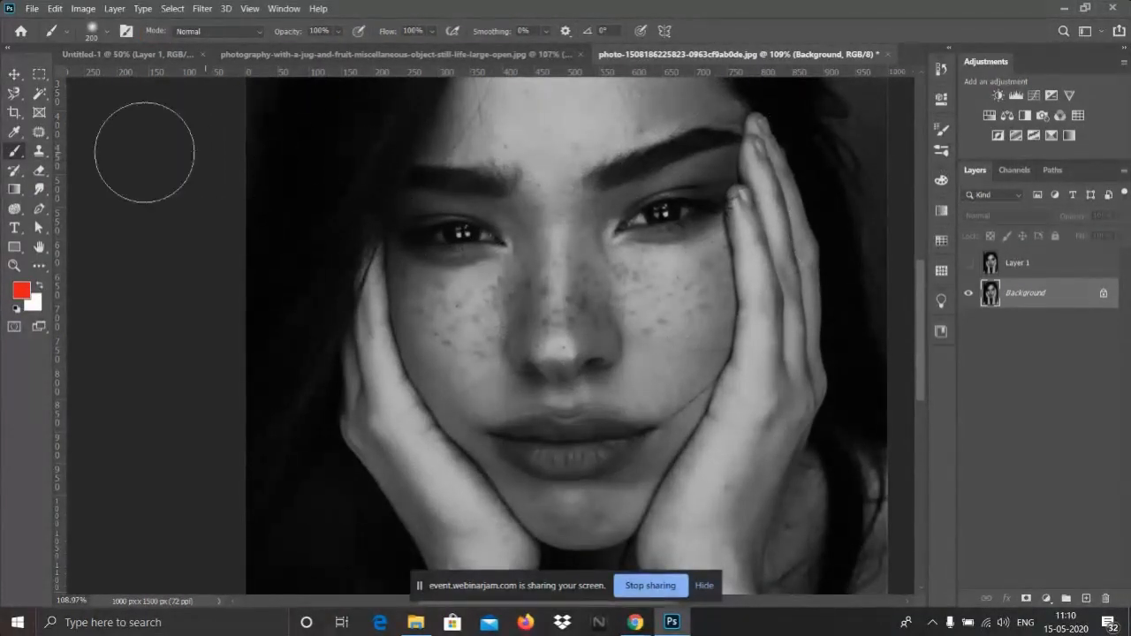
left_click(66, 35)
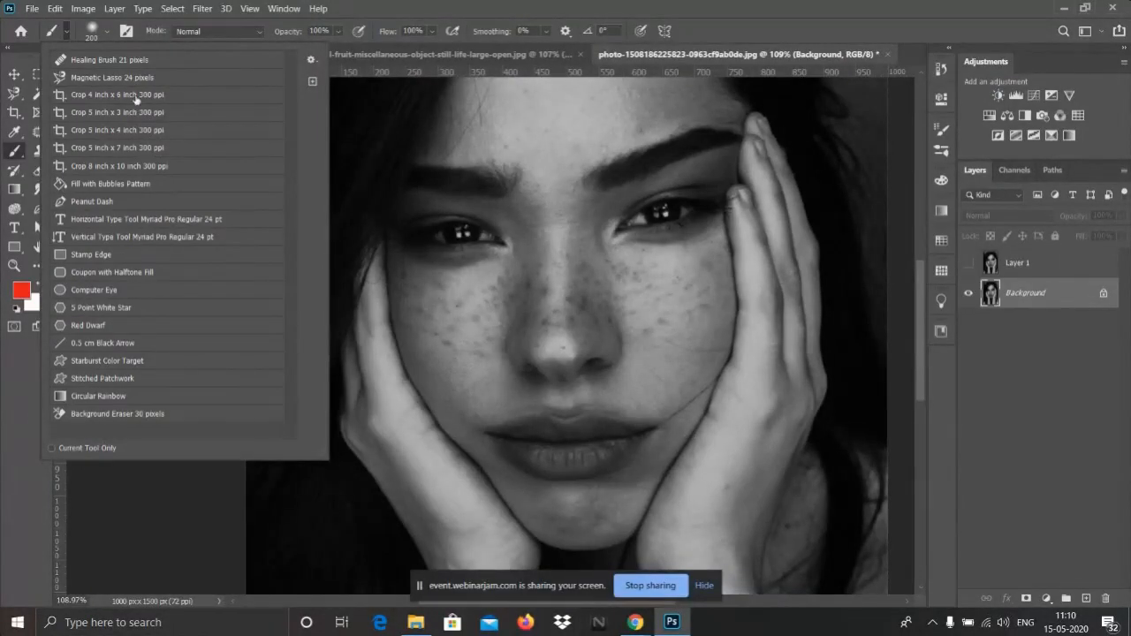
scroll(181, 234, "down", 2)
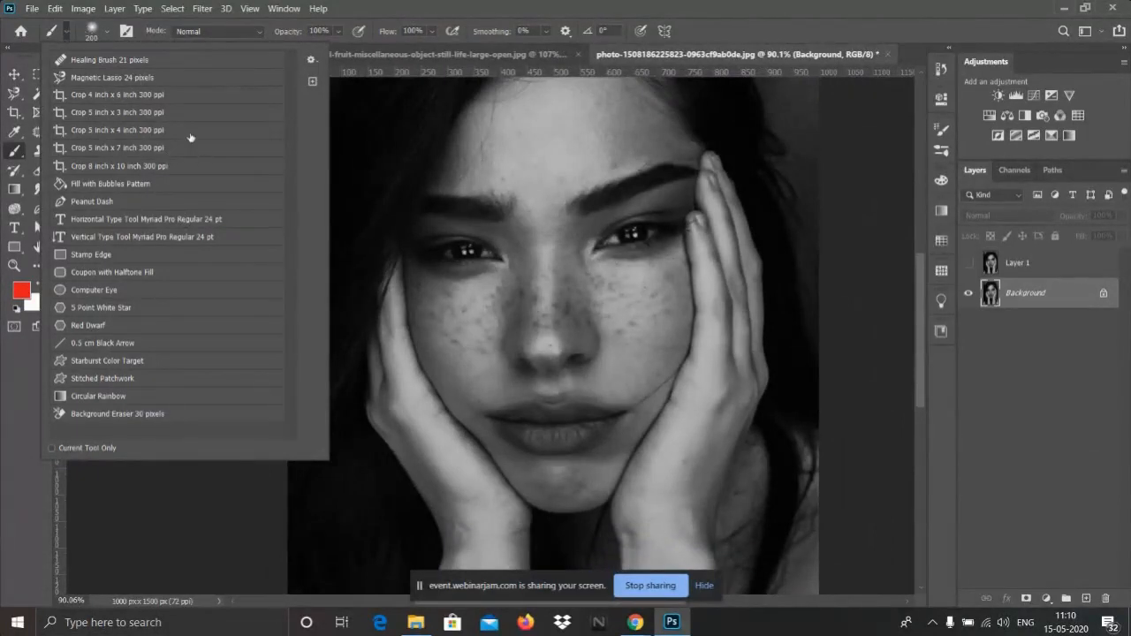
left_click(65, 31)
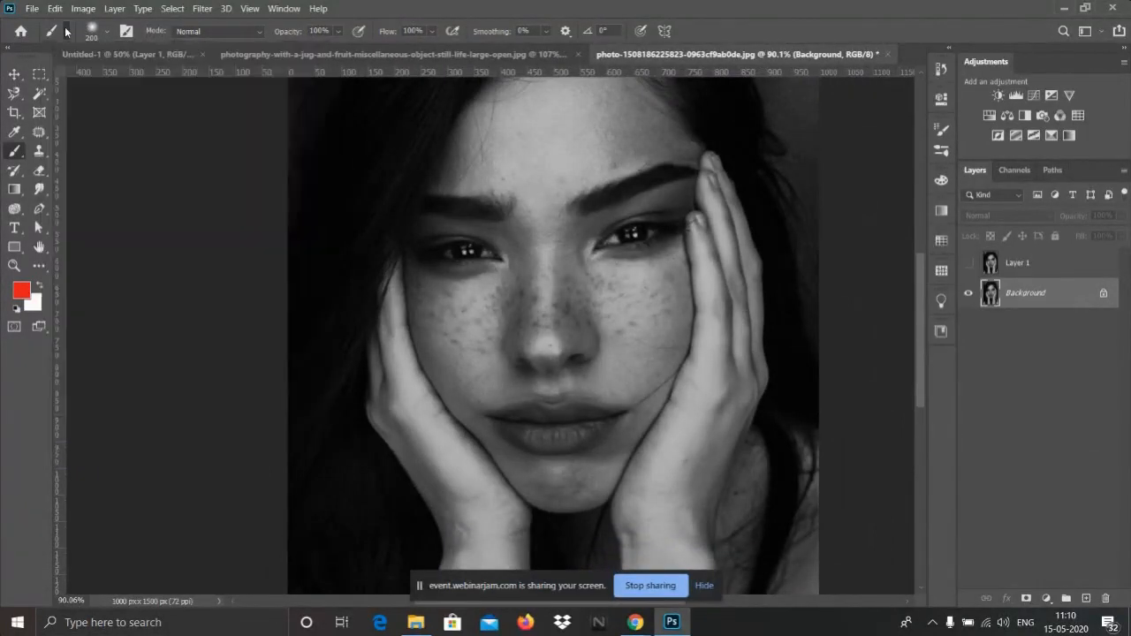
left_click(107, 32)
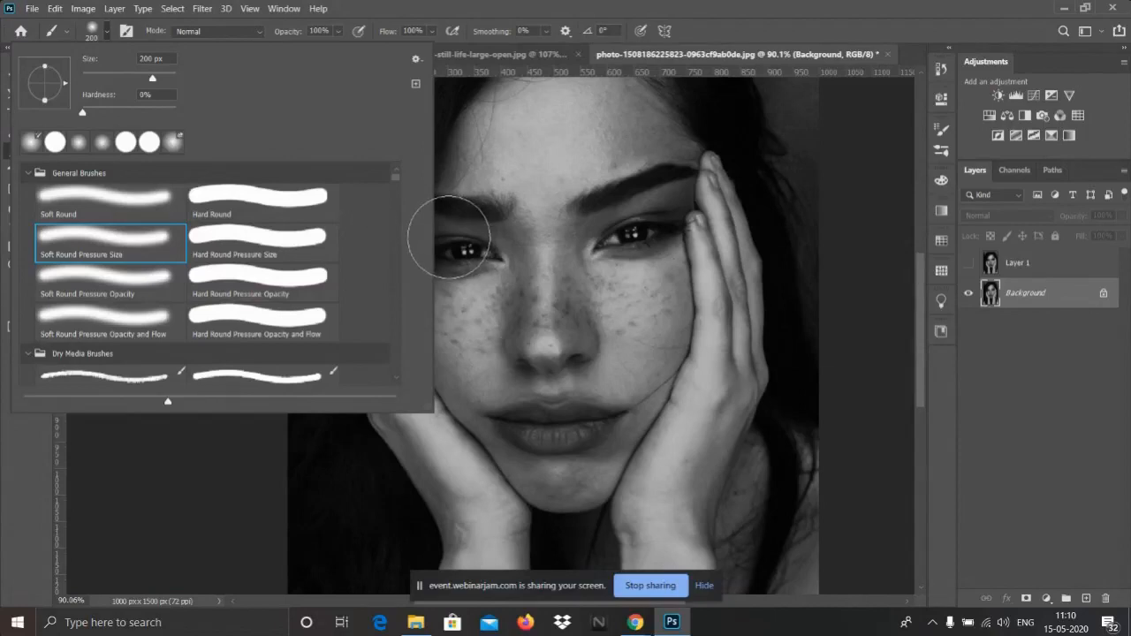
- Open the detailed Brush Settings to review the tip shape, dynamics and spacing options, and close them again
left_click(126, 34)
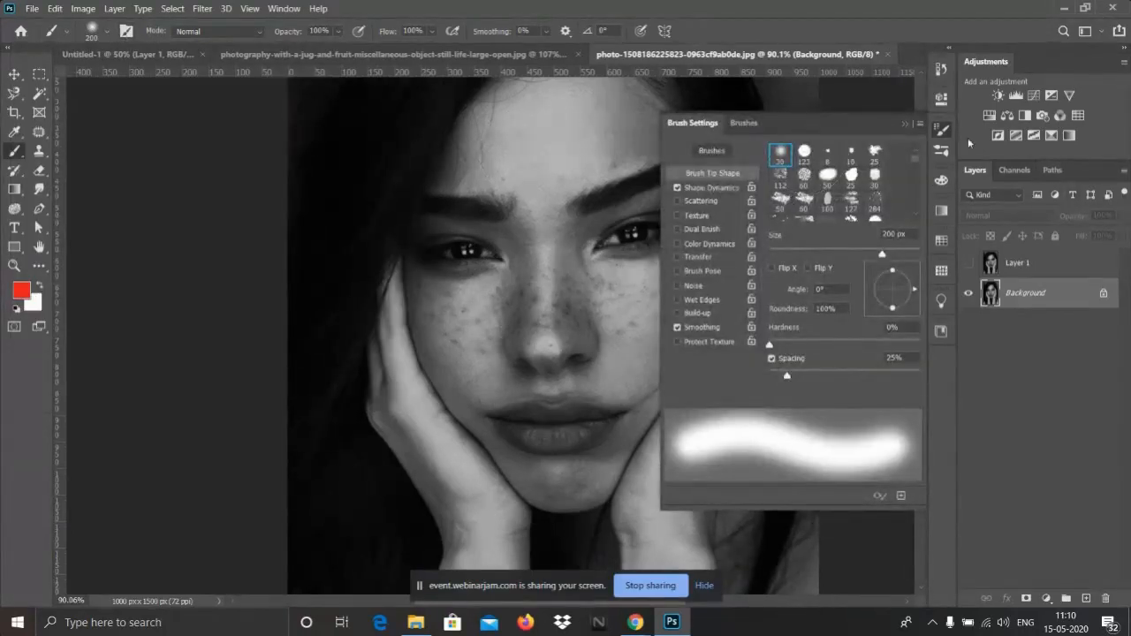
left_click(944, 134)
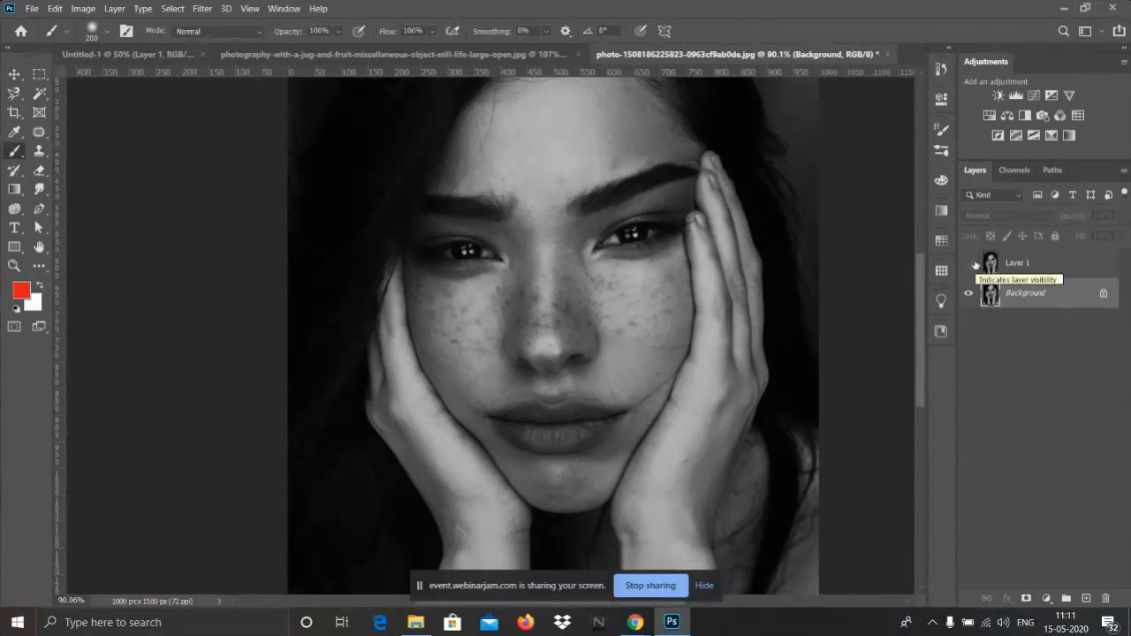
- Select the retouched Layer 1 and make it visible to examine the freckles up close
left_click(1016, 264)
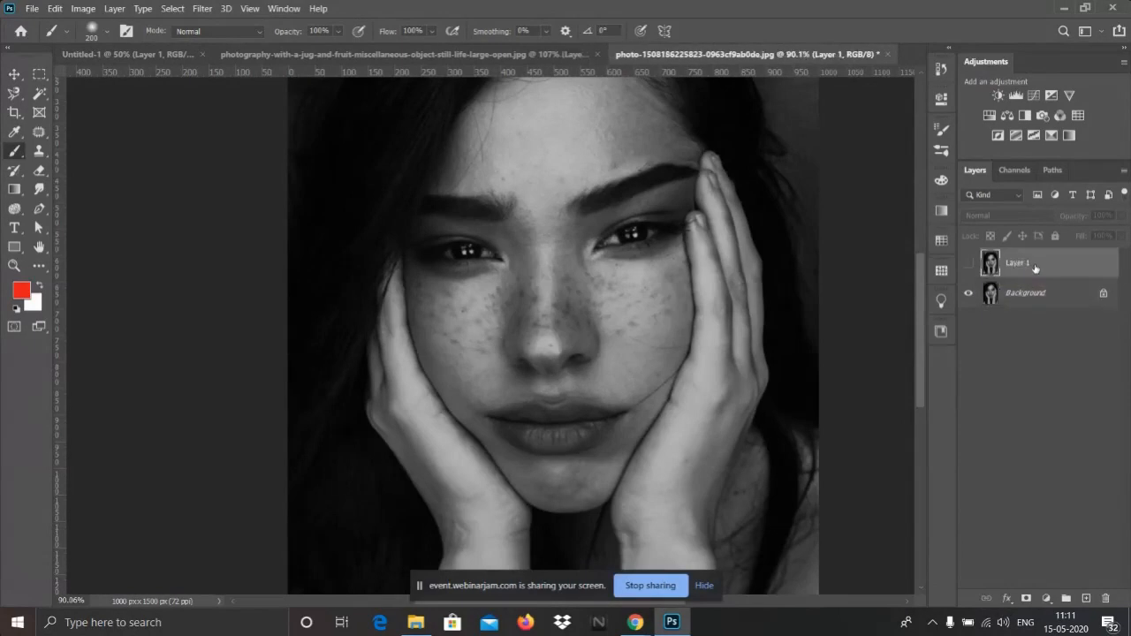
left_click(969, 264)
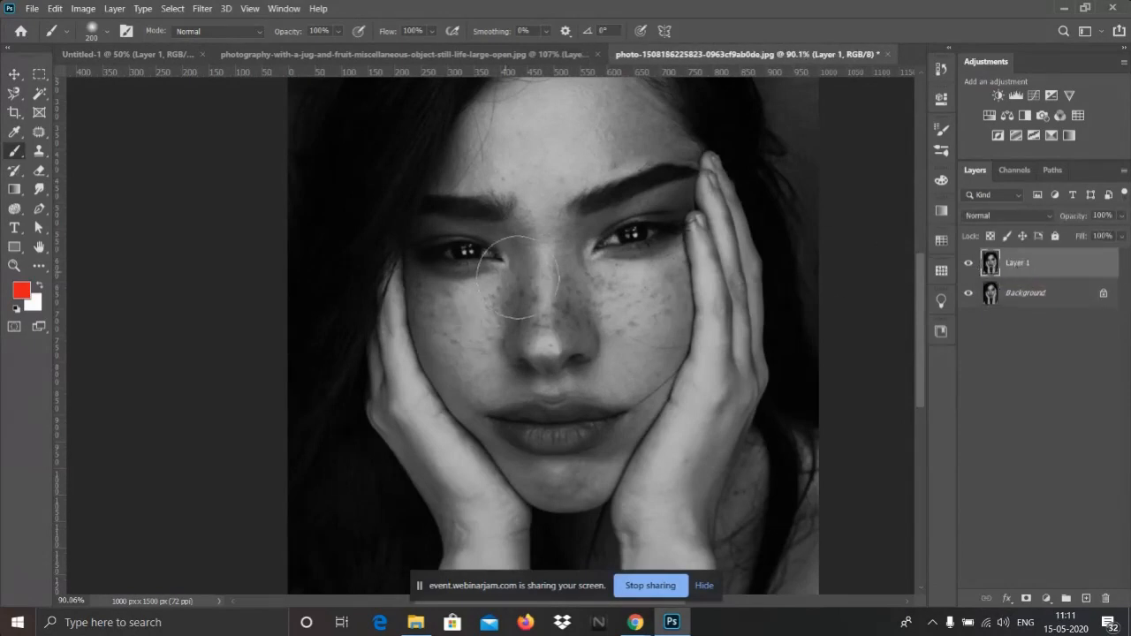
scroll(517, 276, "up", 3)
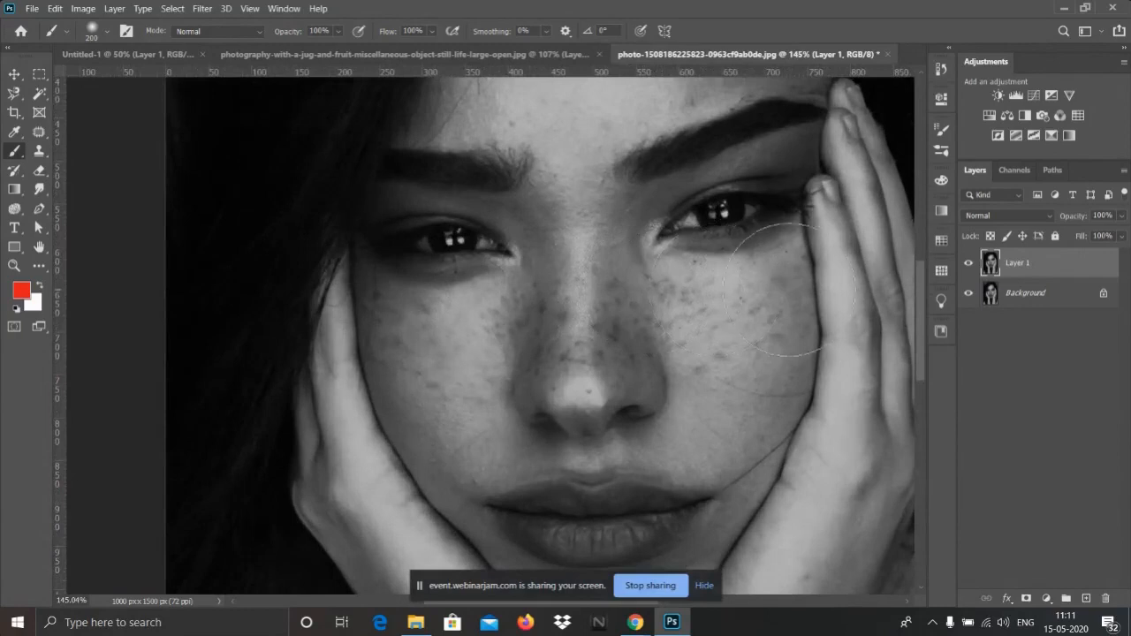
scroll(535, 283, "down", 2)
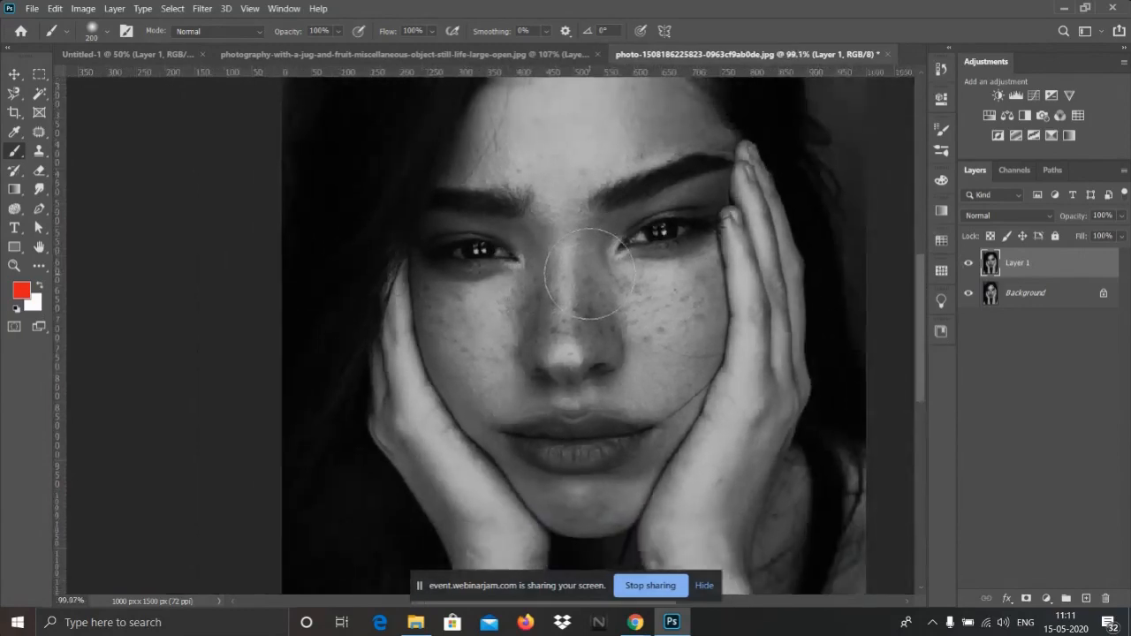
scroll(588, 274, "down", 1)
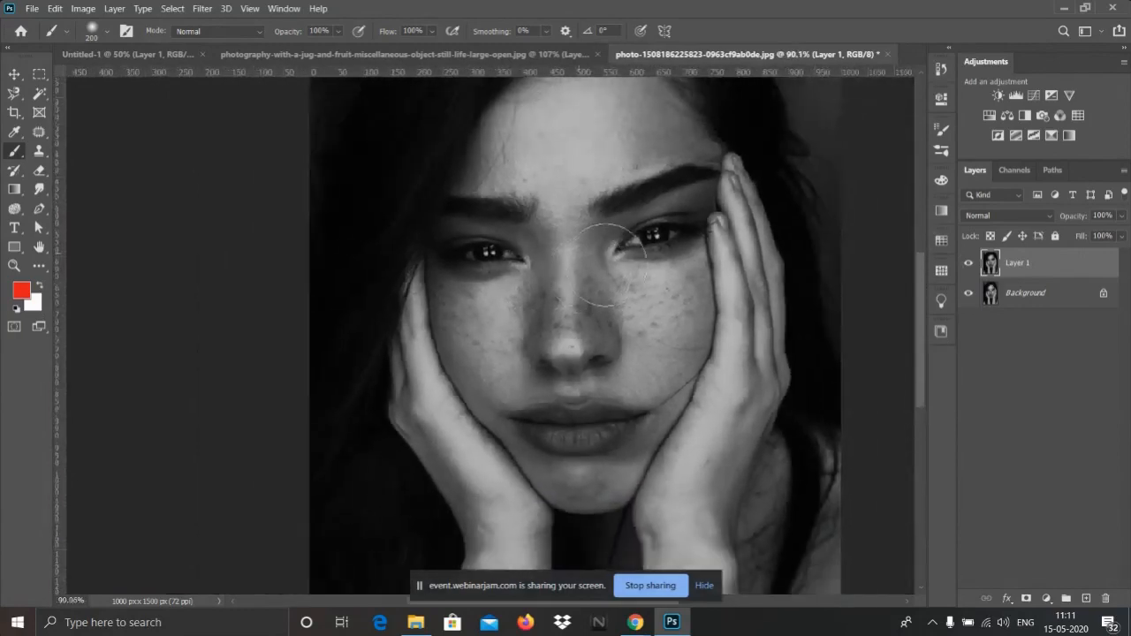
- Switch to the Clone Stamp tool and compare the face with Layer 1 hidden and shown to examine the retouching
left_click(41, 152)
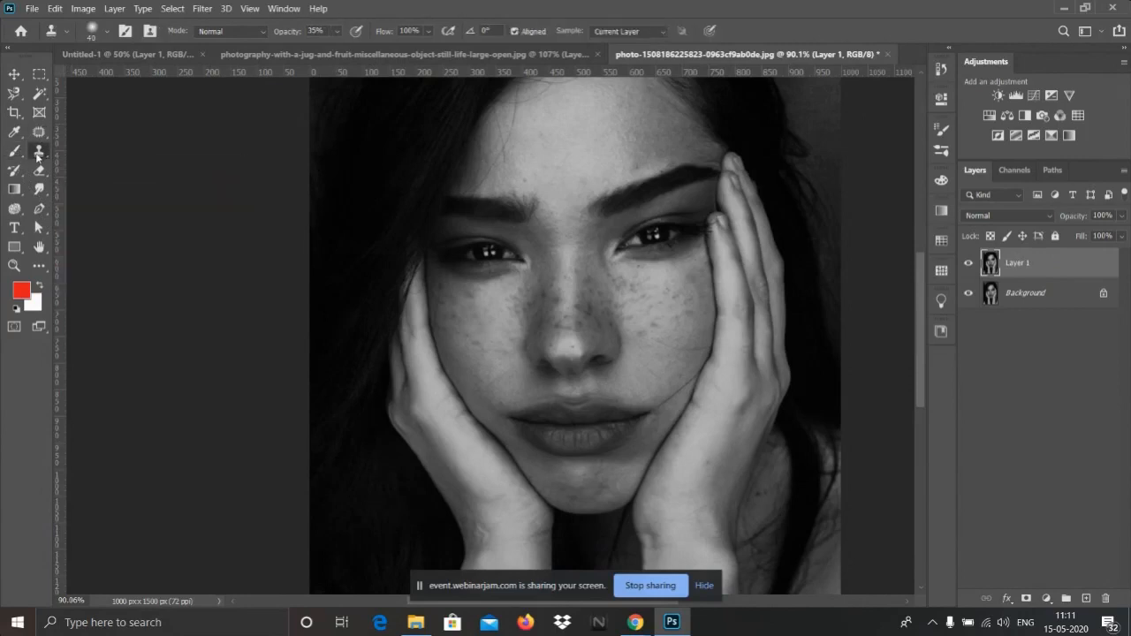
left_click(968, 265)
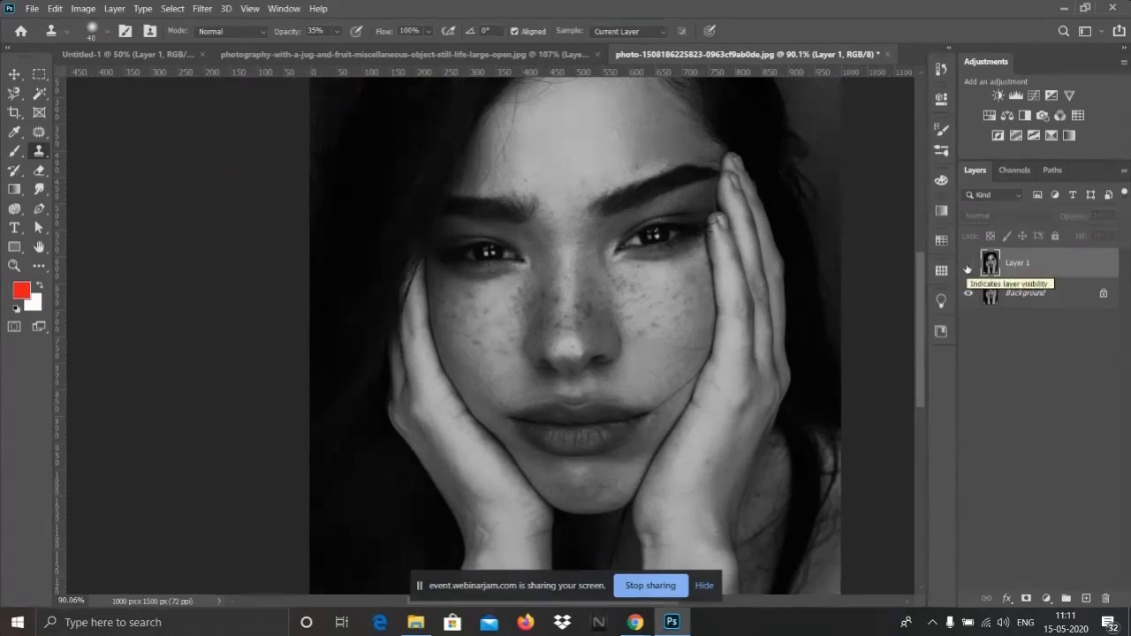
scroll(870, 277, "up", 3)
scroll(902, 274, "up", 2)
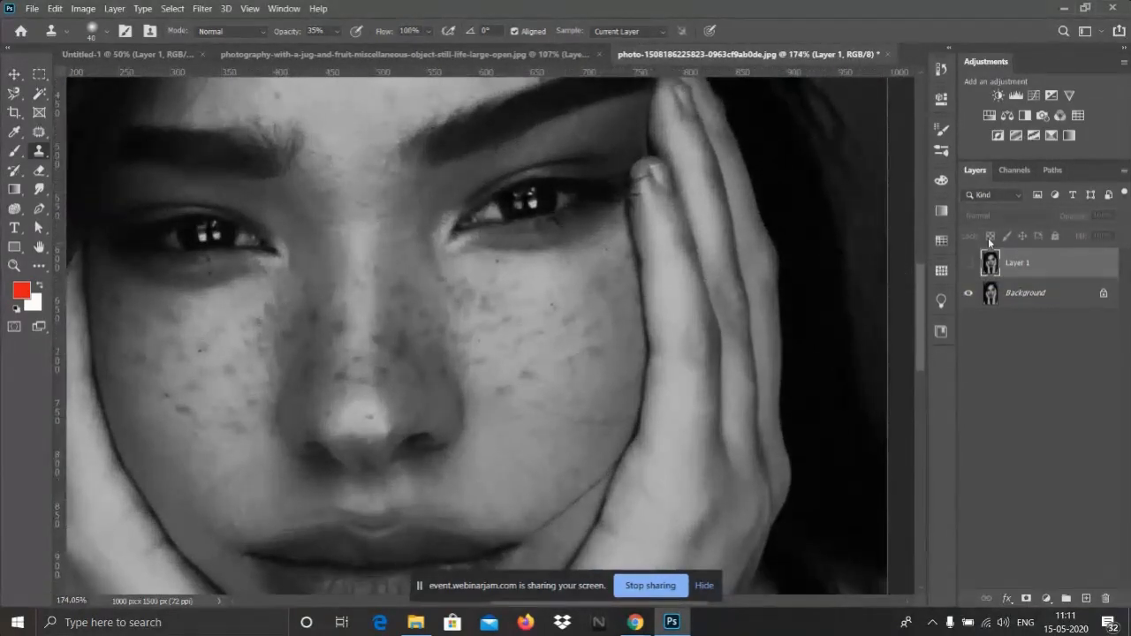
left_click(967, 265)
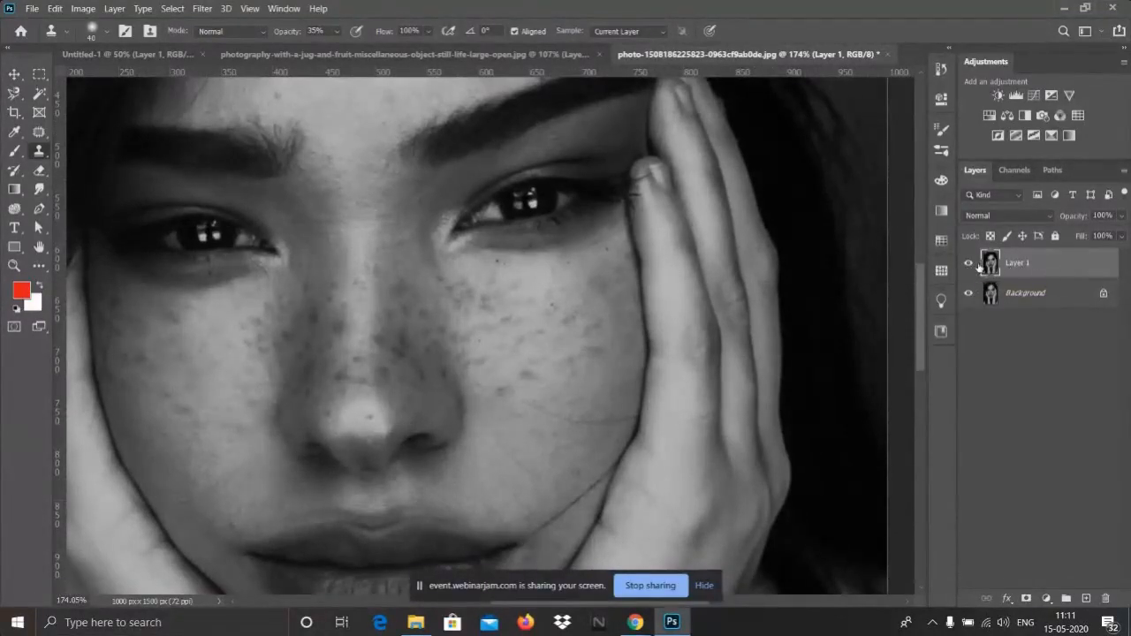
scroll(683, 290, "down", 3)
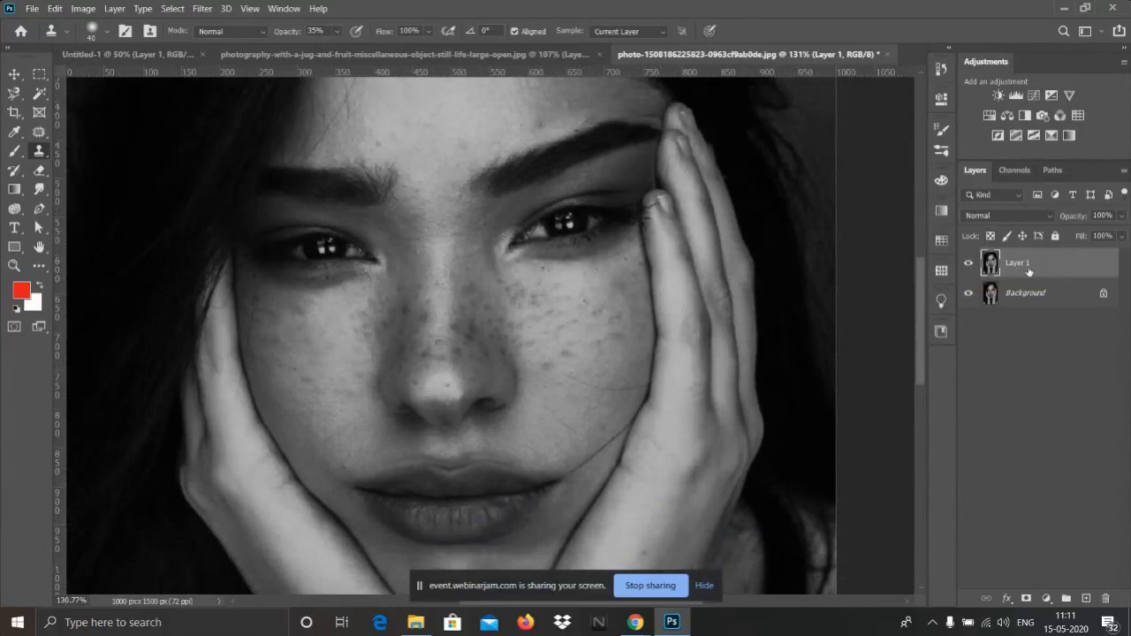
scroll(435, 261, "down", 3)
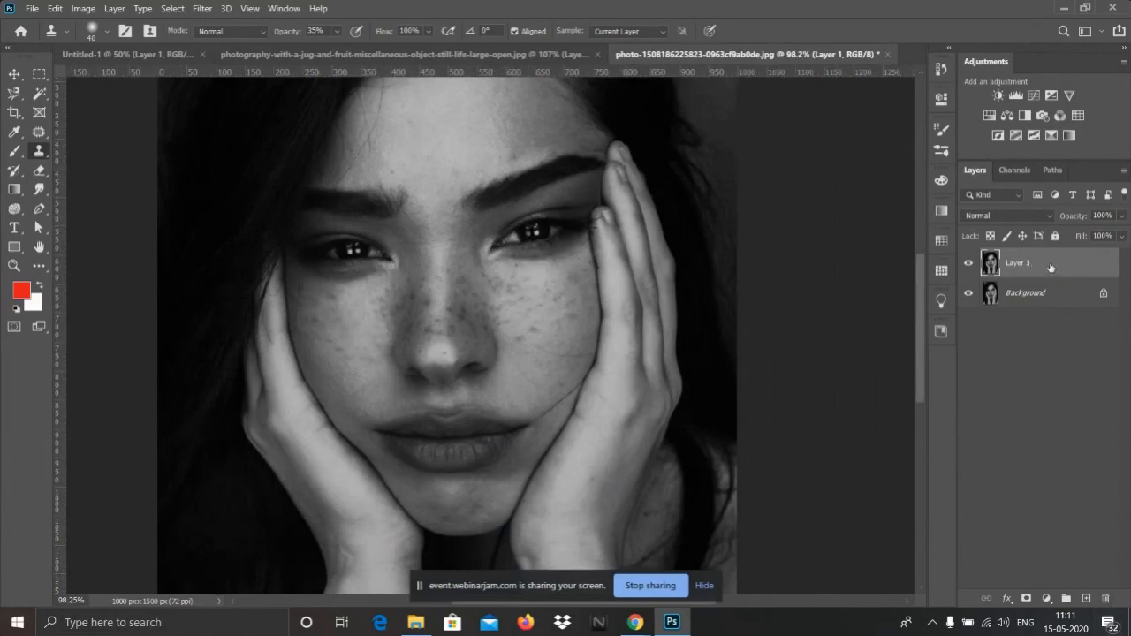
- Delete the retouched Layer 1 and add a new blank layer above the Background
left_click_drag(1053, 266, 1108, 598)
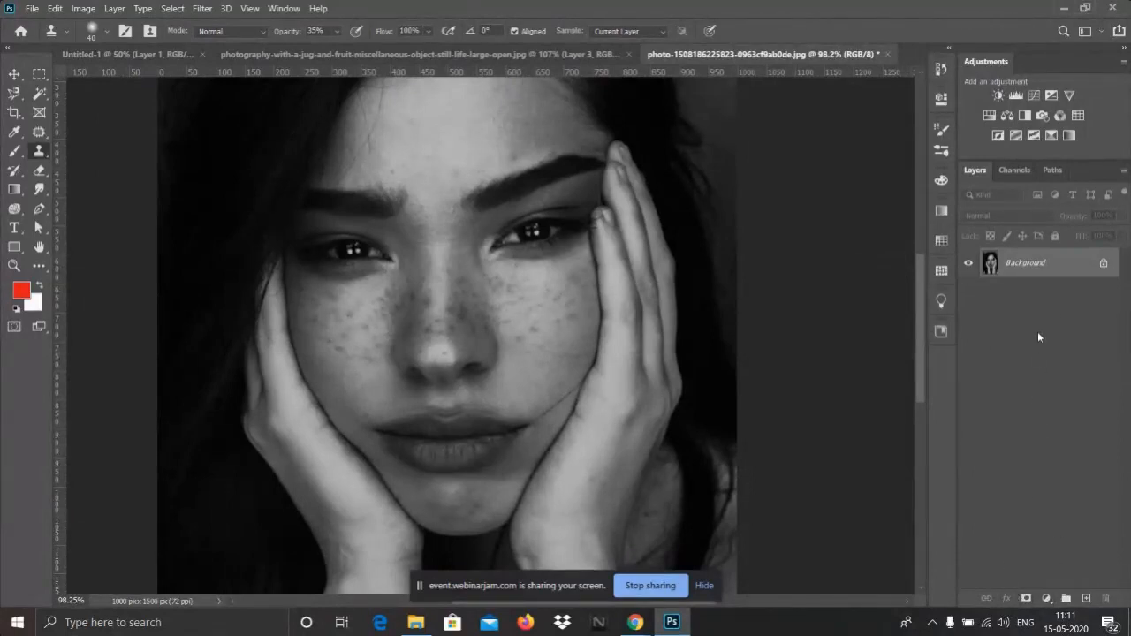
left_click(1086, 600)
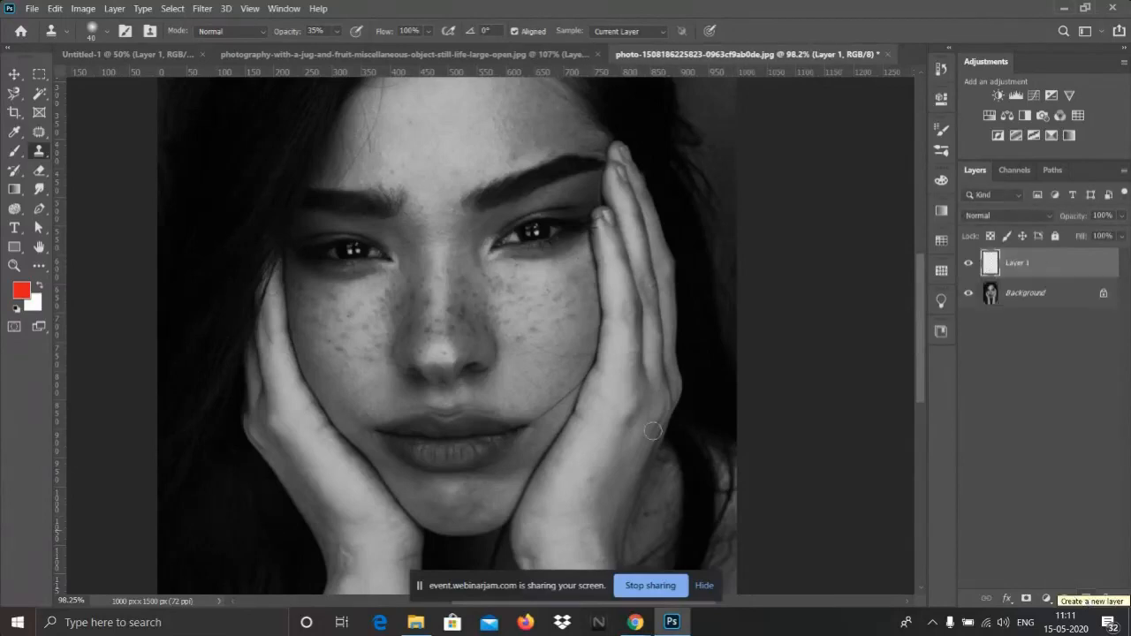
scroll(347, 261, "up", 1)
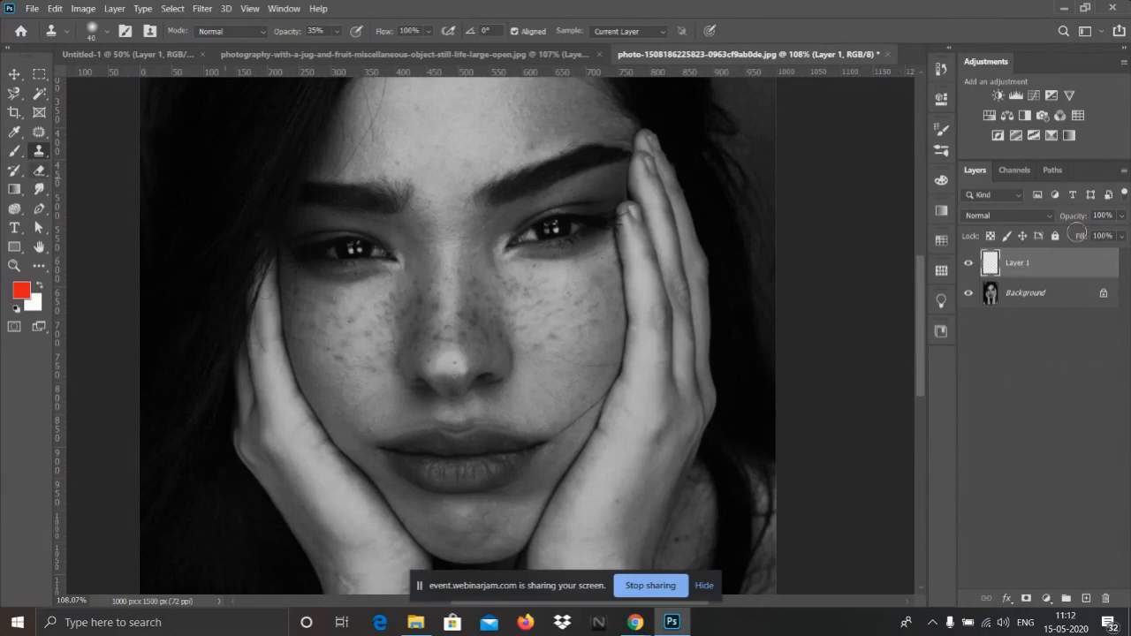
- Paint a thick, soft red band across the eyes and nose on the blank layer with the Brush tool at size 200
left_click(10, 154)
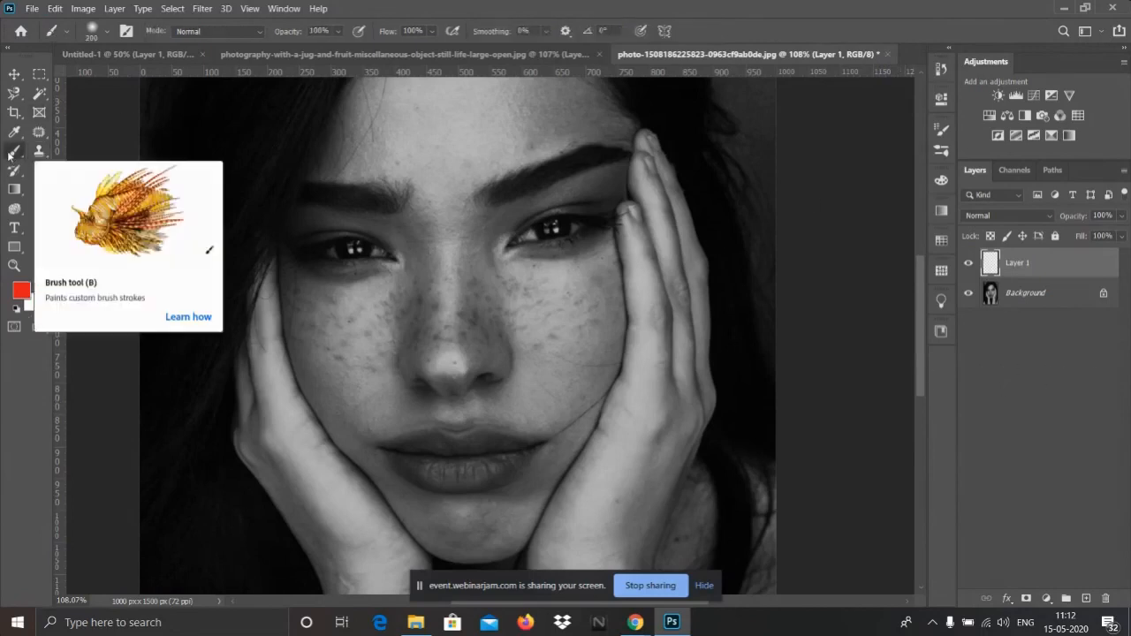
right_click(10, 154)
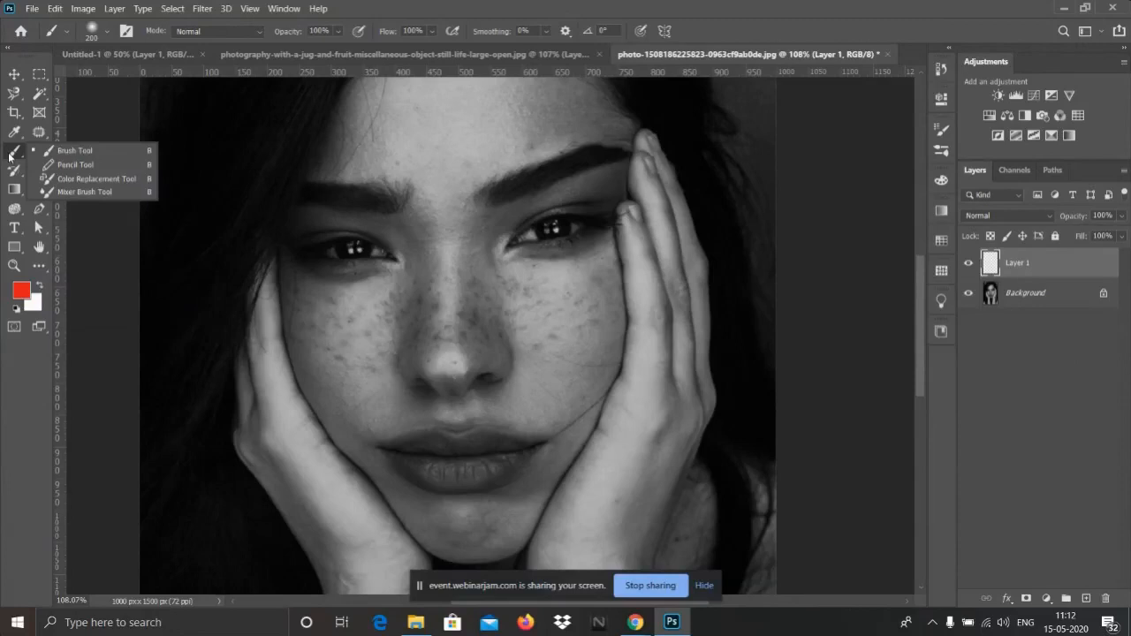
left_click(68, 152)
mouse_move(303, 220)
left_mouse_down()
mouse_move(294, 261)
mouse_move(369, 254)
mouse_move(353, 269)
mouse_move(453, 289)
mouse_move(480, 316)
mouse_move(545, 322)
mouse_move(564, 305)
mouse_move(415, 237)
mouse_move(278, 203)
mouse_move(568, 245)
mouse_move(678, 245)
mouse_move(303, 265)
left_mouse_up()
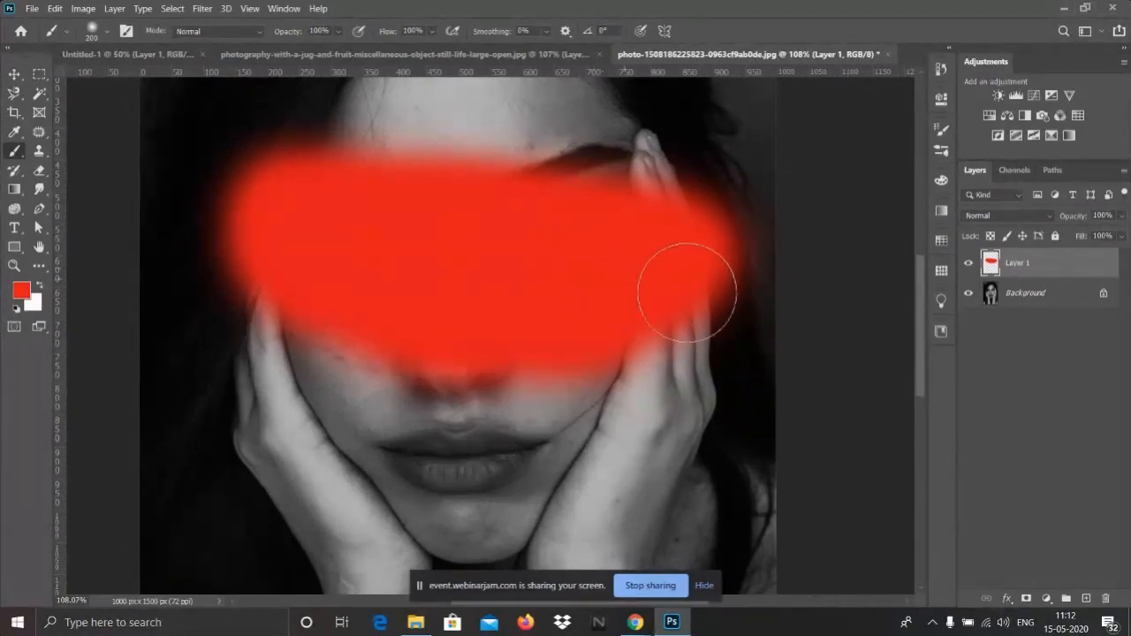
- Duplicate the Background layer, hide the original and rename the copy portrait
left_click(1029, 295)
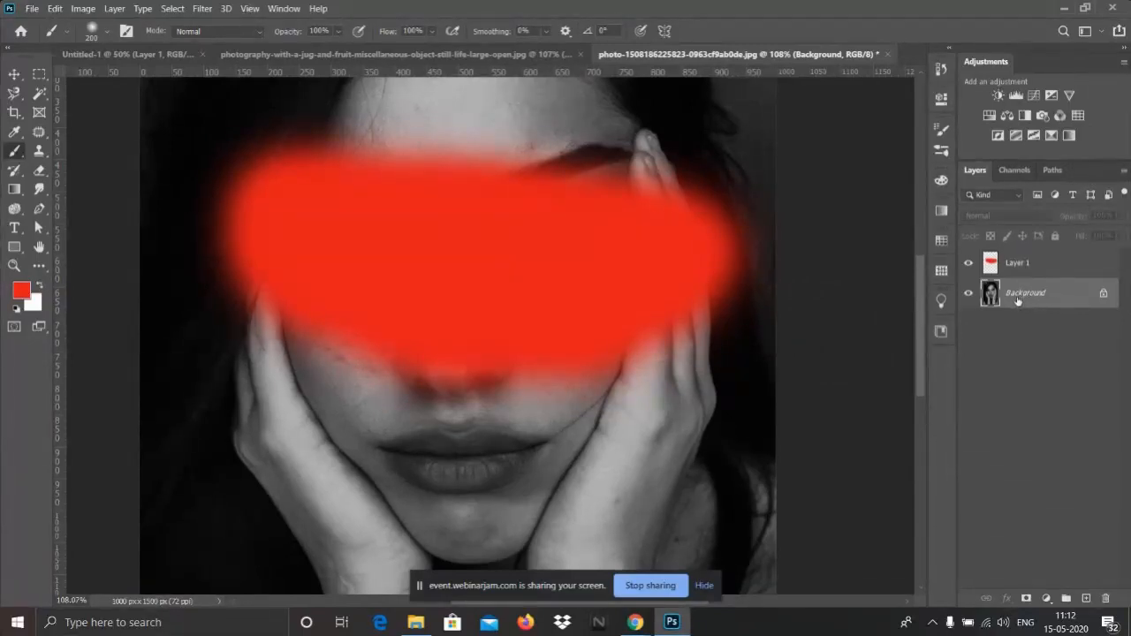
key("ctrl+j")
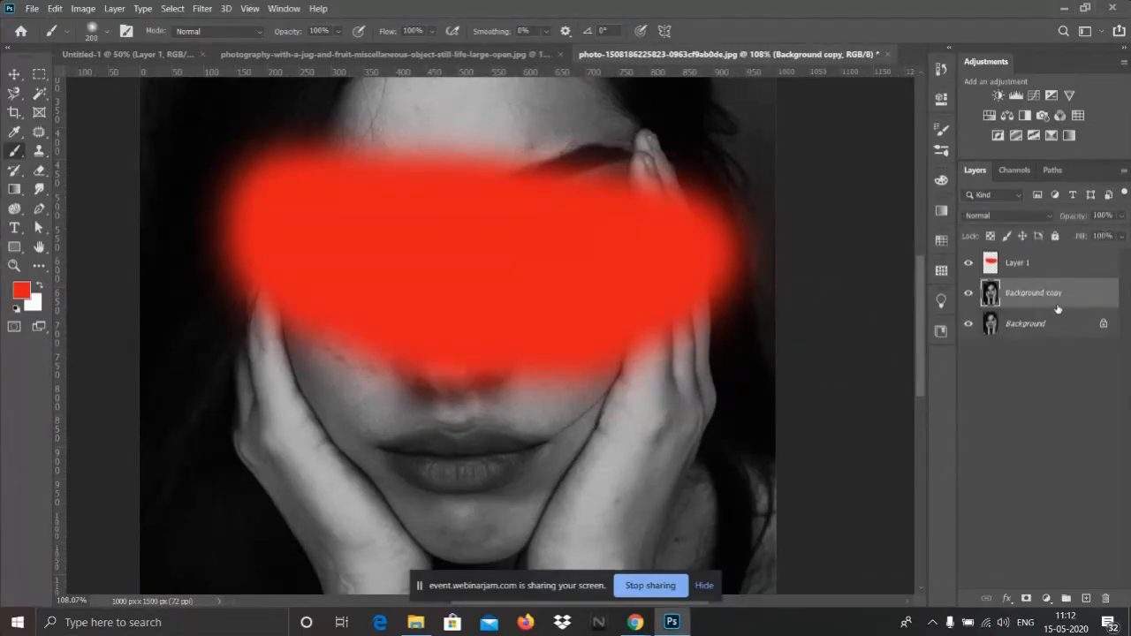
left_click(968, 326)
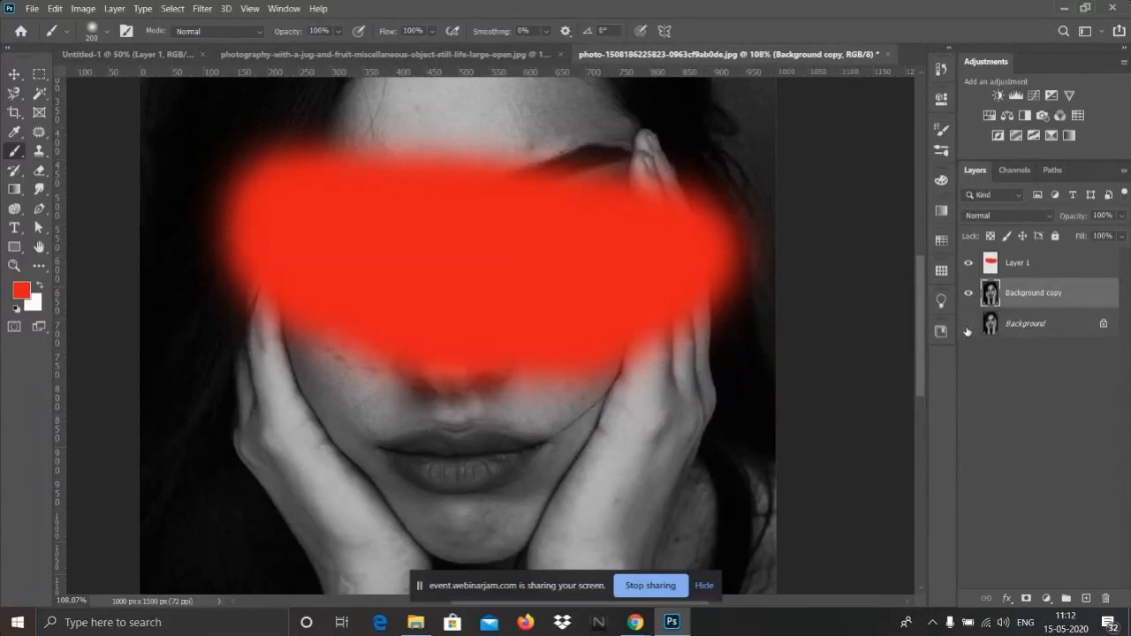
double_click(1025, 297)
type("portrait")
key("Return")
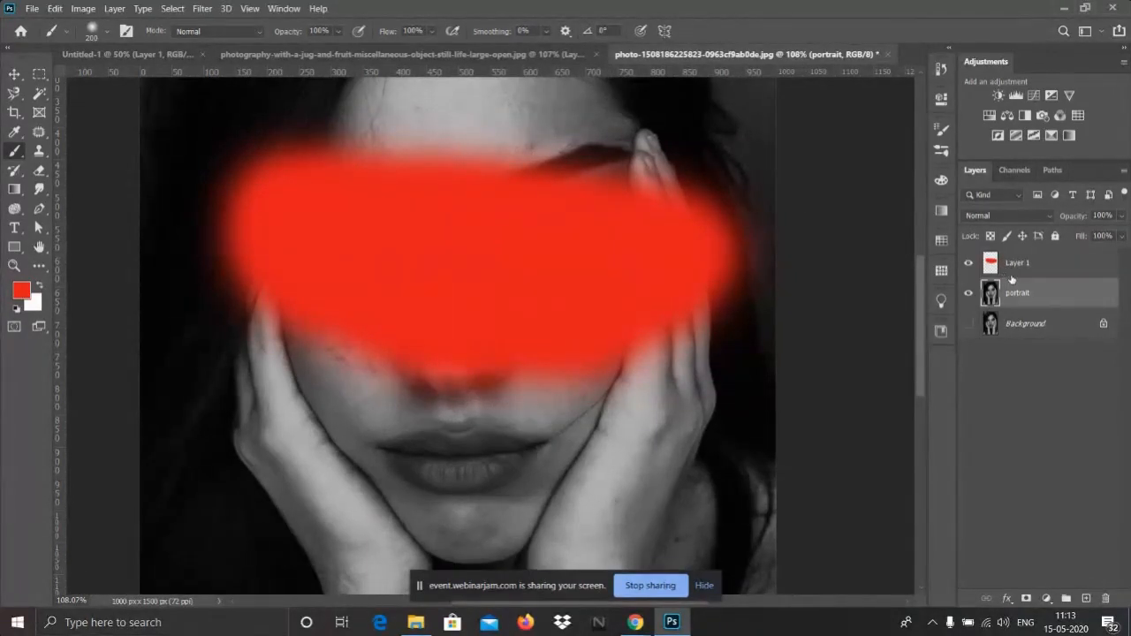
- Select Layer 1 together with the portrait layer and set their blend mode to Multiply
left_click(1043, 265, "shift")
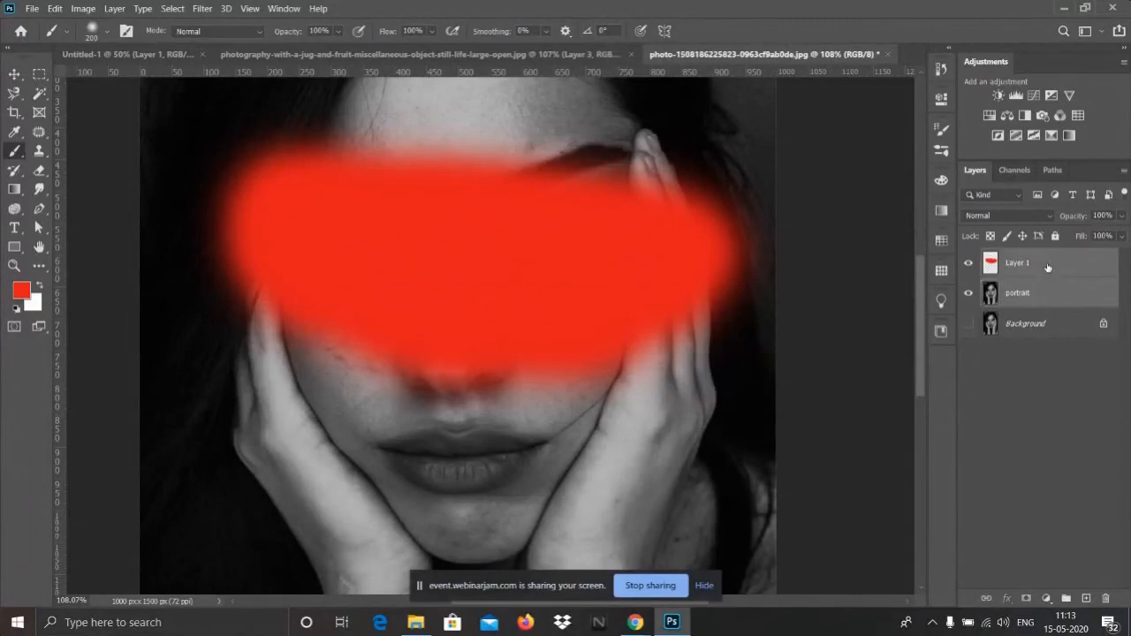
left_click(1005, 217)
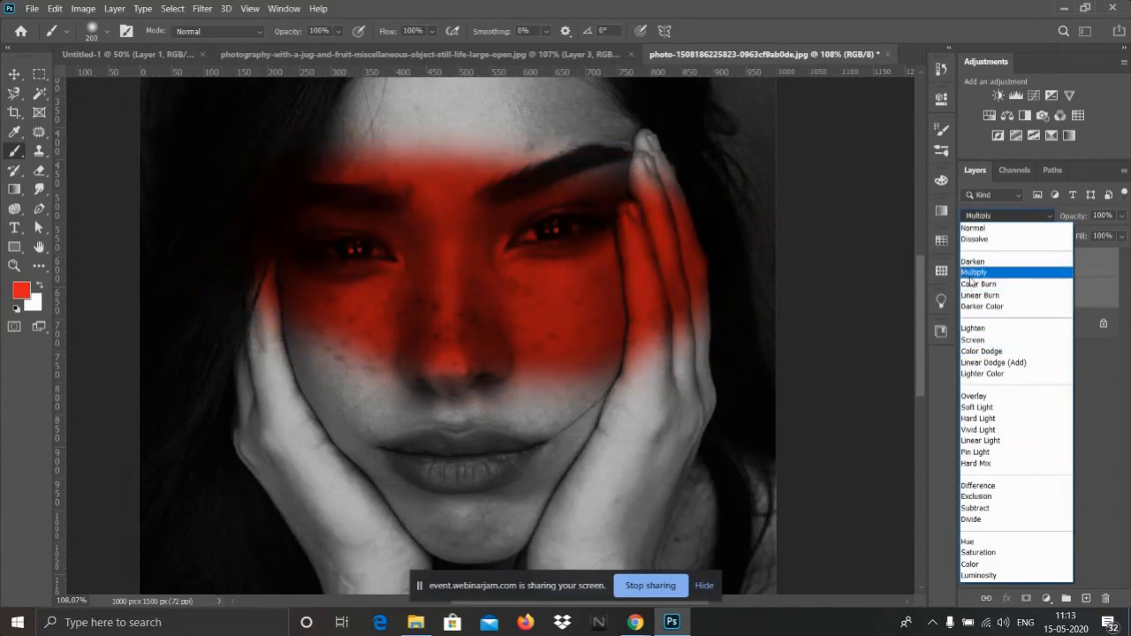
left_click(969, 276)
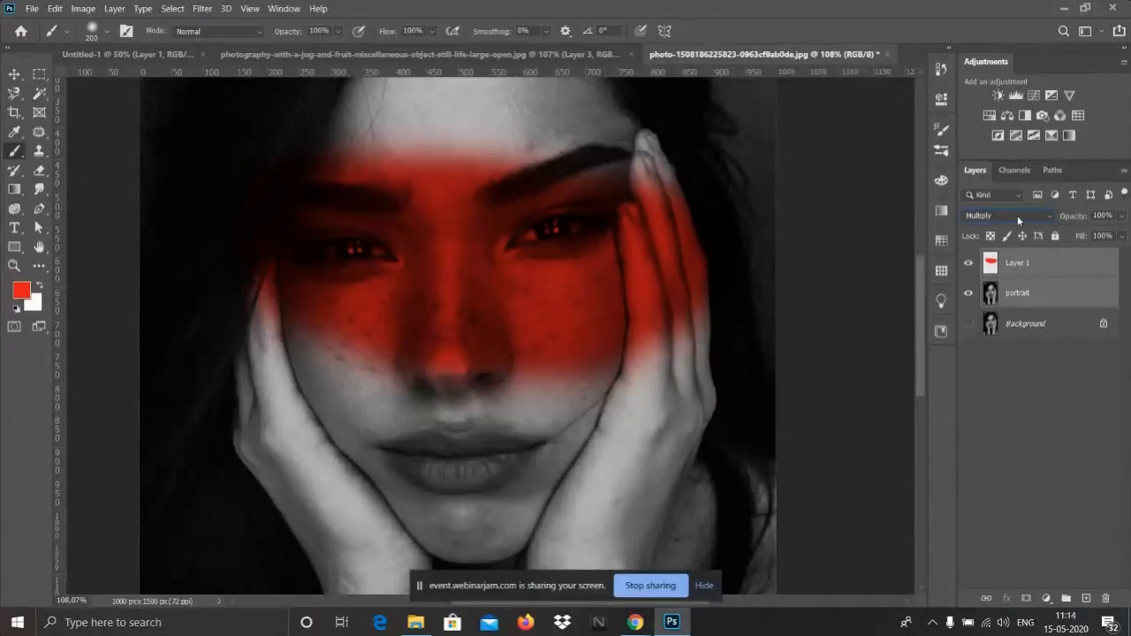
left_click(731, 272)
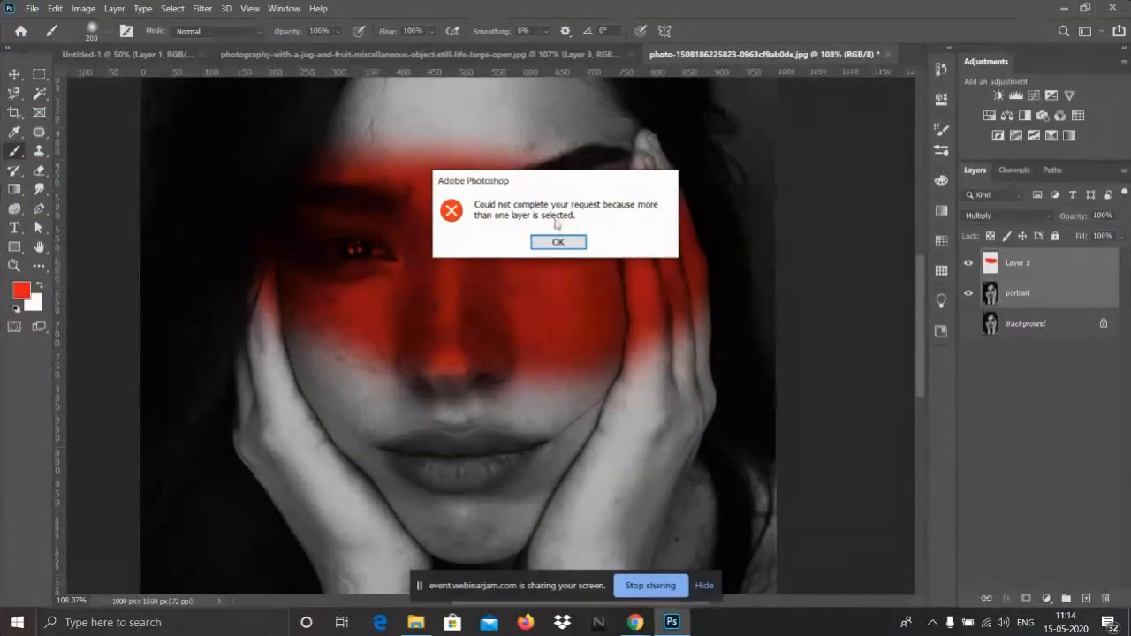
left_click(559, 242)
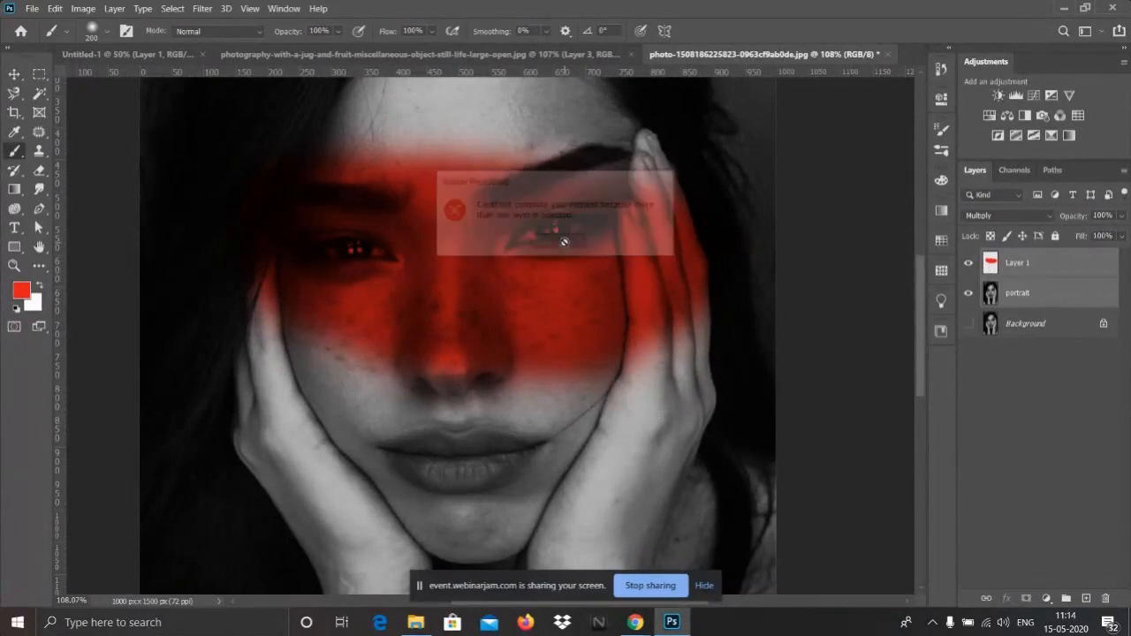
- Select only Layer 1 and apply a Free Transform to its red paint, keeping its position and size
left_click(1030, 267)
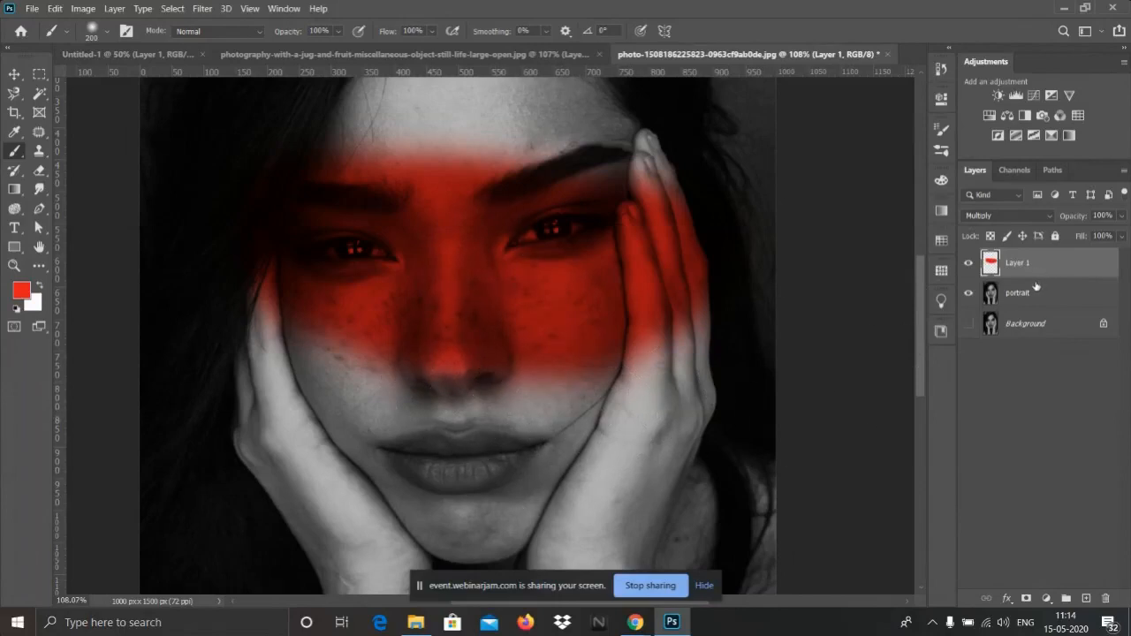
key("ctrl+t")
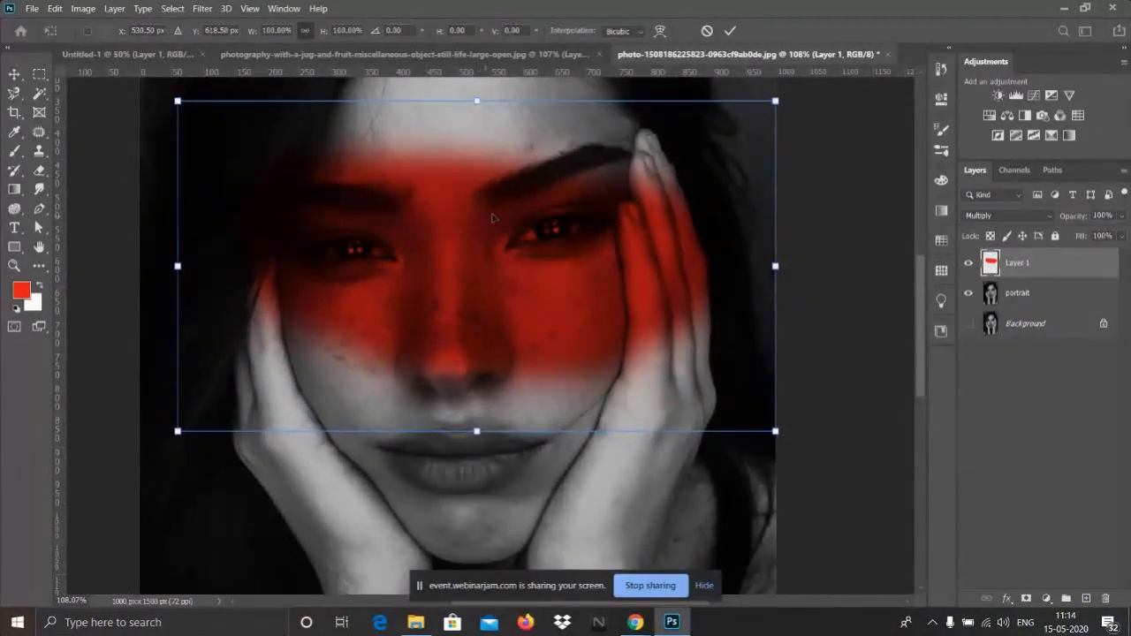
scroll(488, 219, "down", 1)
mouse_move(489, 218)
left_mouse_down()
mouse_move(508, 273)
mouse_move(508, 323)
mouse_move(491, 354)
mouse_move(504, 392)
mouse_move(576, 376)
mouse_move(678, 295)
mouse_move(666, 228)
mouse_move(541, 184)
mouse_move(382, 196)
mouse_move(267, 189)
mouse_move(267, 234)
mouse_move(265, 199)
mouse_move(297, 169)
mouse_move(420, 115)
mouse_move(457, 111)
mouse_move(451, 147)
mouse_move(500, 398)
mouse_move(614, 393)
mouse_move(653, 406)
mouse_move(629, 329)
mouse_move(510, 237)
mouse_move(508, 221)
left_mouse_up()
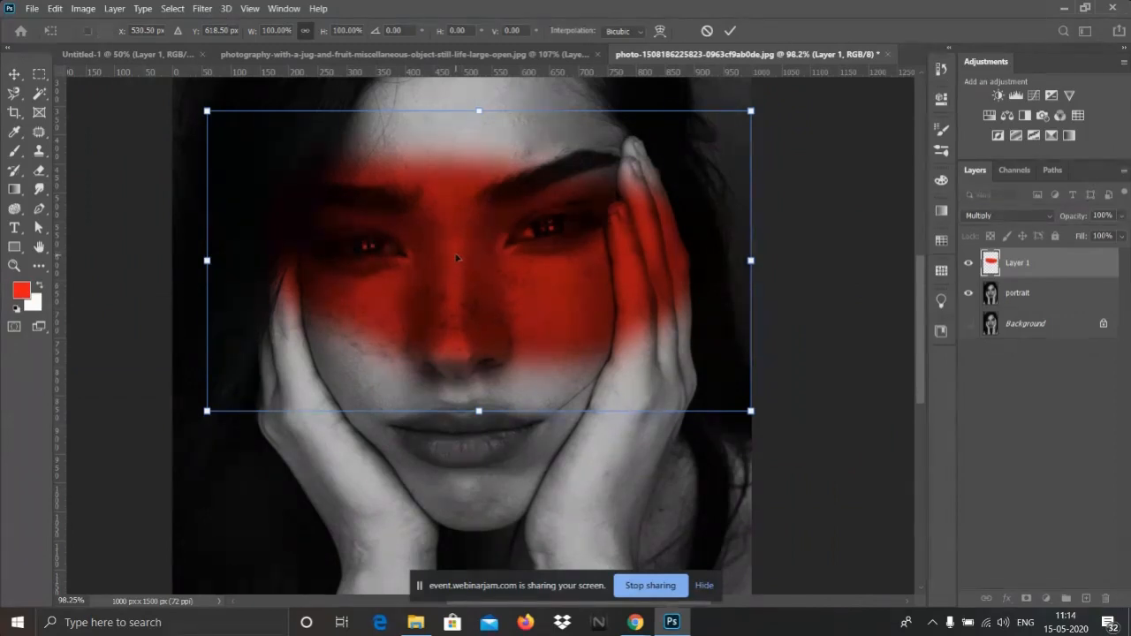
key("Return")
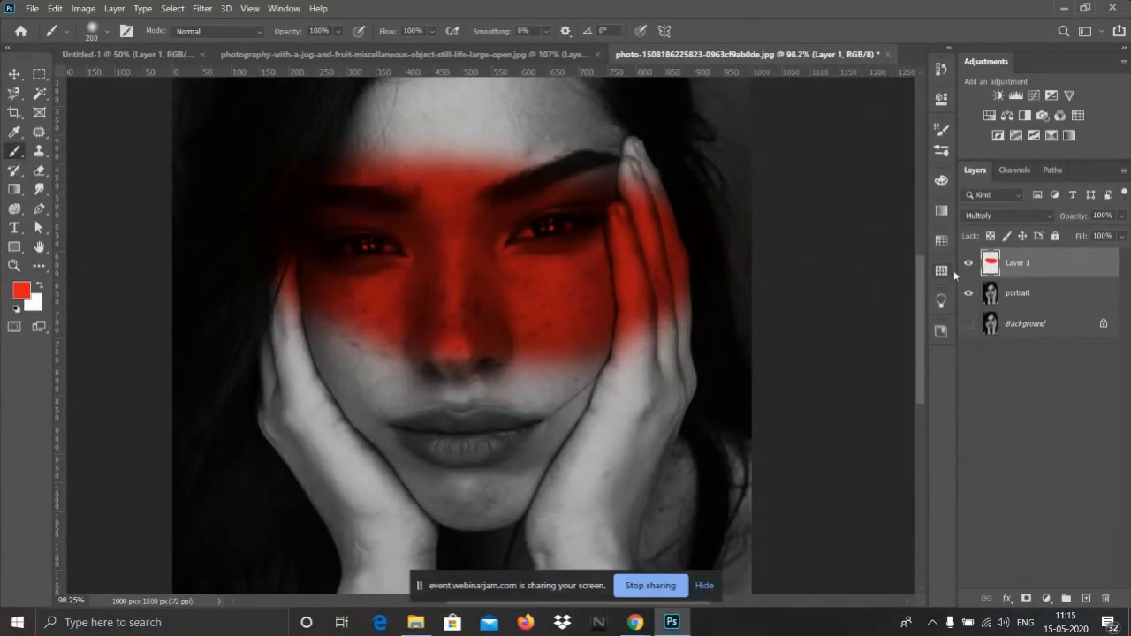
- Delete Layer 1 and paint thin red strokes across the portrait's nose with the Color Replacement tool at size 13
mouse_move(1032, 263)
left_mouse_down()
mouse_move(1112, 606)
mouse_move(1105, 600)
left_mouse_up()
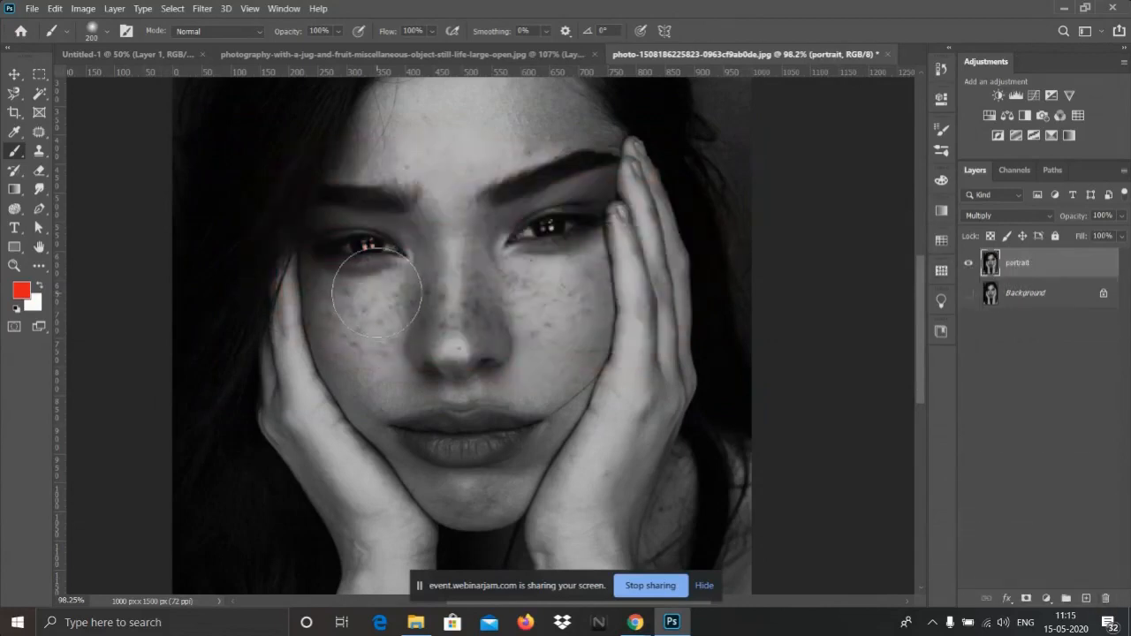
right_click(8, 154)
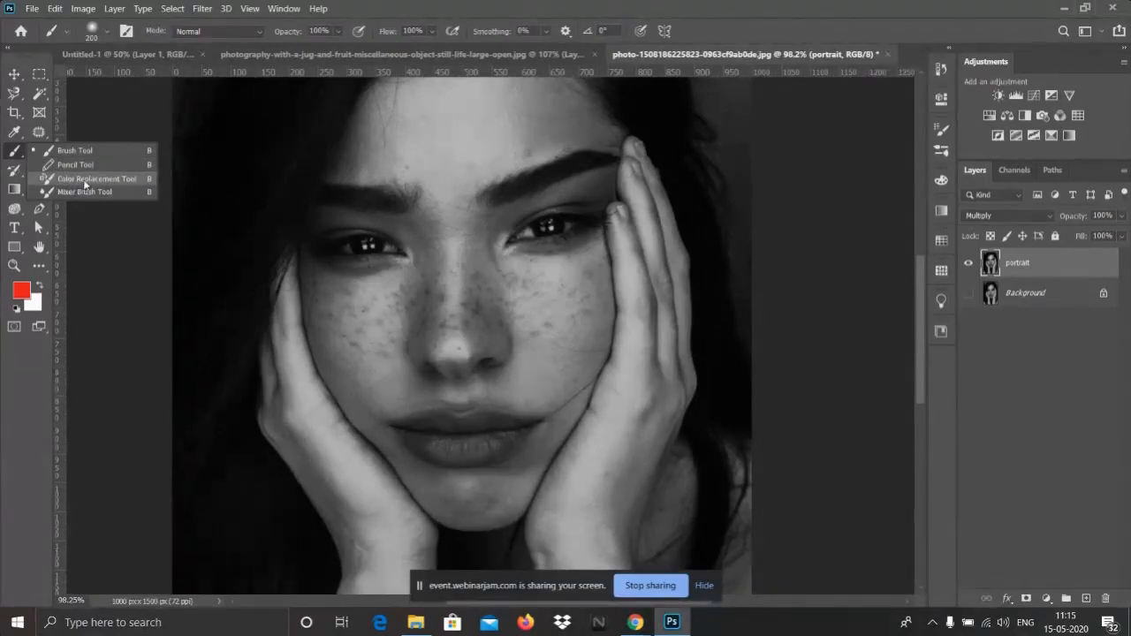
left_click(85, 180)
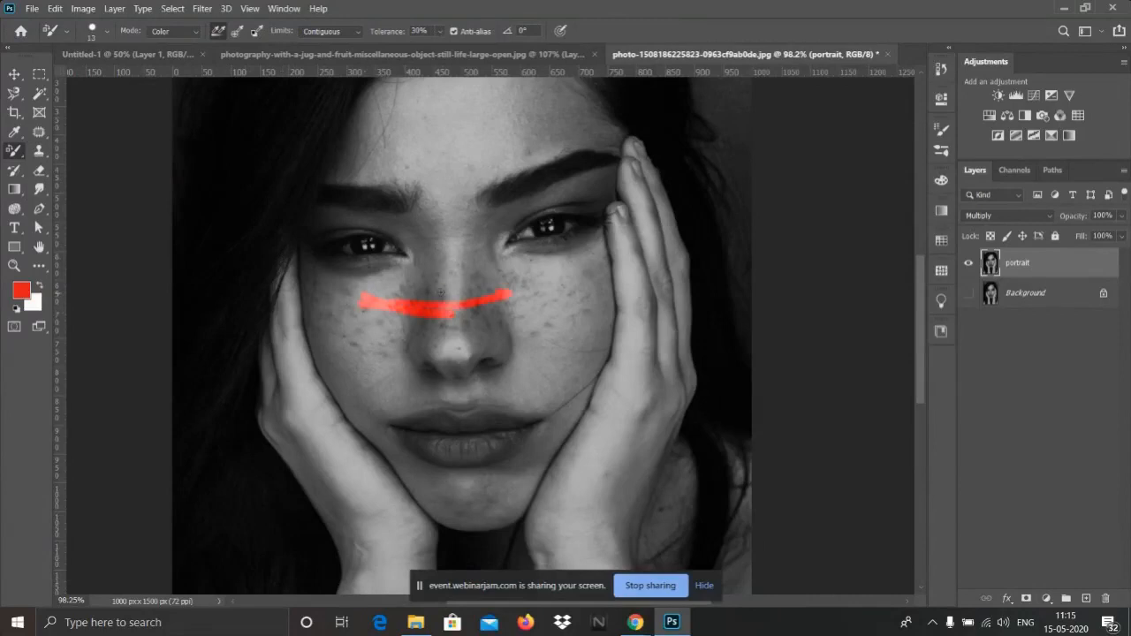
scroll(480, 287, "up", 5)
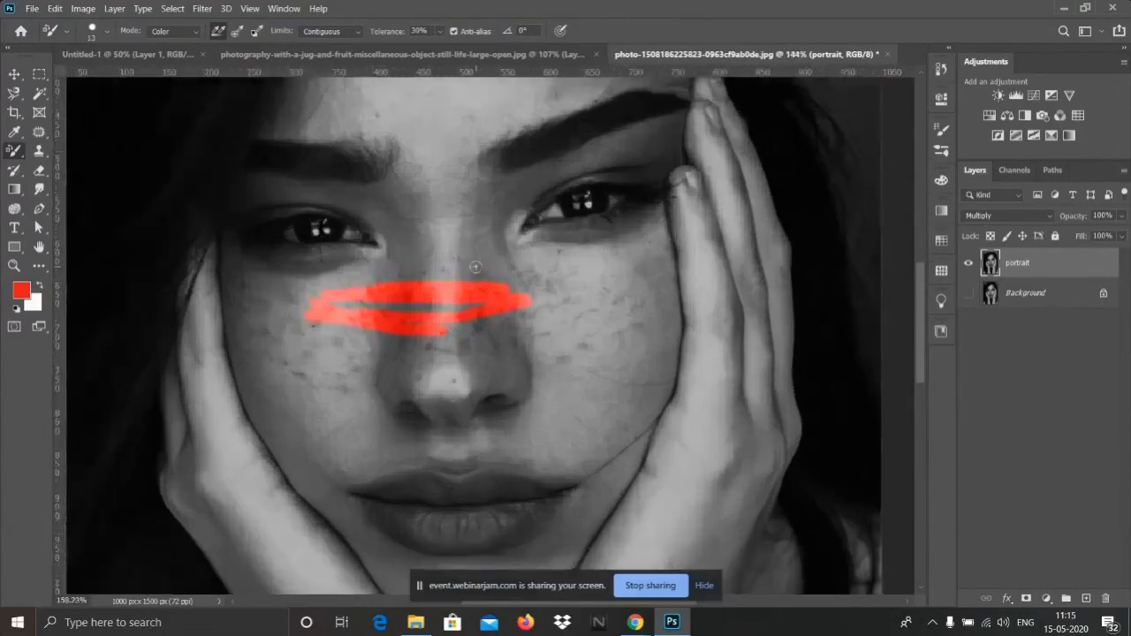
- Enlarge the Color Replacement brush to 200 and recolor the eyes, nose bridge and upper cheeks red
key("bracketright")
key("bracketright")
key("bracketright")
key("bracketright")
key("bracketright")
key("bracketright")
key("bracketright")
key("bracketright")
key("bracketright")
key("bracketright")
key("bracketright")
mouse_move(513, 265)
left_mouse_down()
mouse_move(696, 228)
mouse_move(478, 231)
left_mouse_up()
scroll(601, 311, "down", 5)
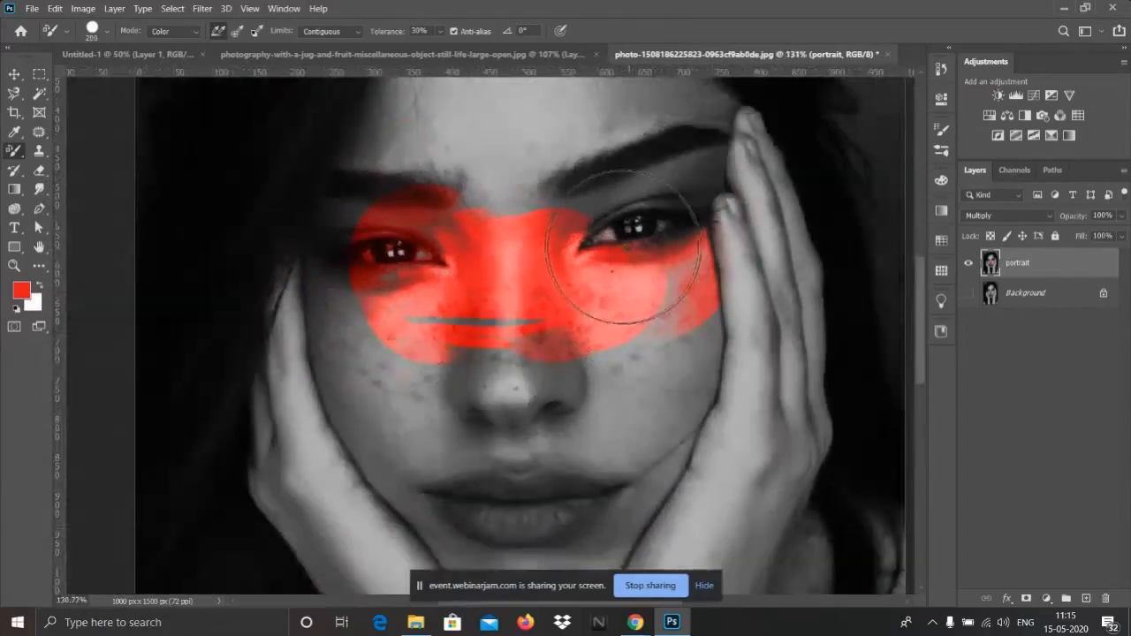
mouse_move(318, 240)
left_mouse_down()
mouse_move(305, 285)
mouse_move(257, 265)
left_mouse_up()
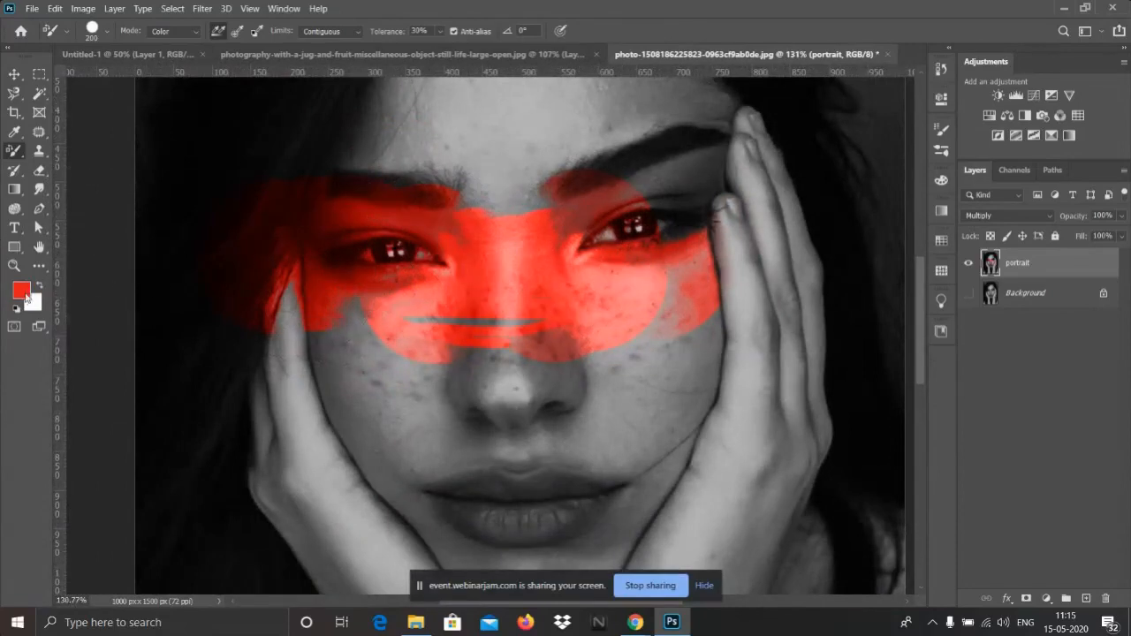
- Set the foreground color to blue 2265c0 and recolor the forehead, eyes, nose, cheeks and fingers with the Color Replacement tool
left_click(23, 291)
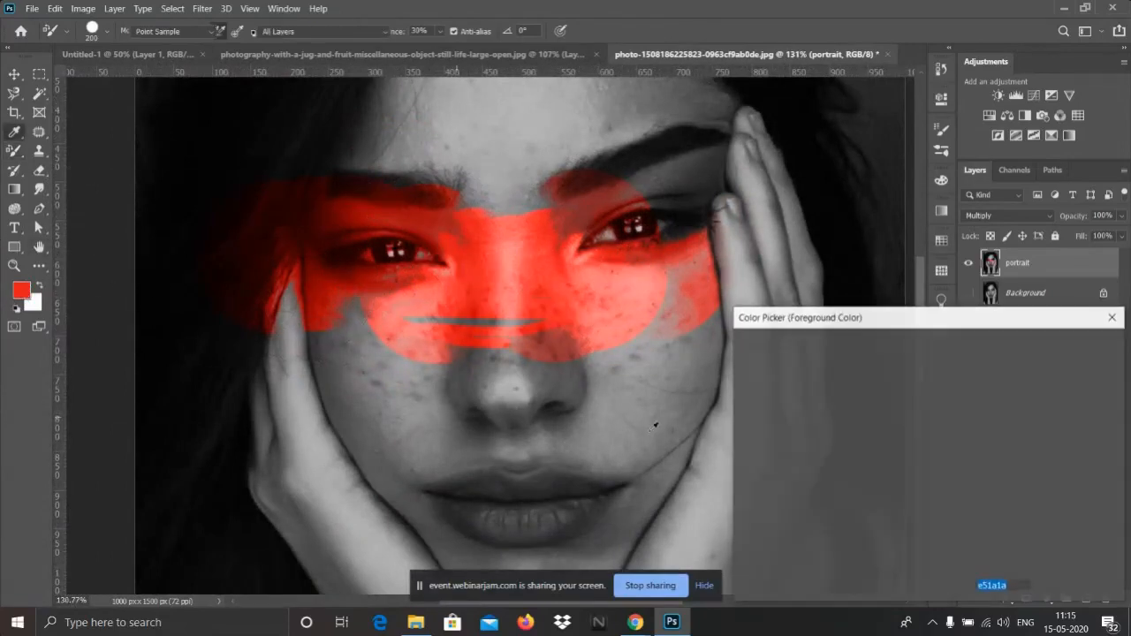
left_click(943, 428)
left_click(897, 402)
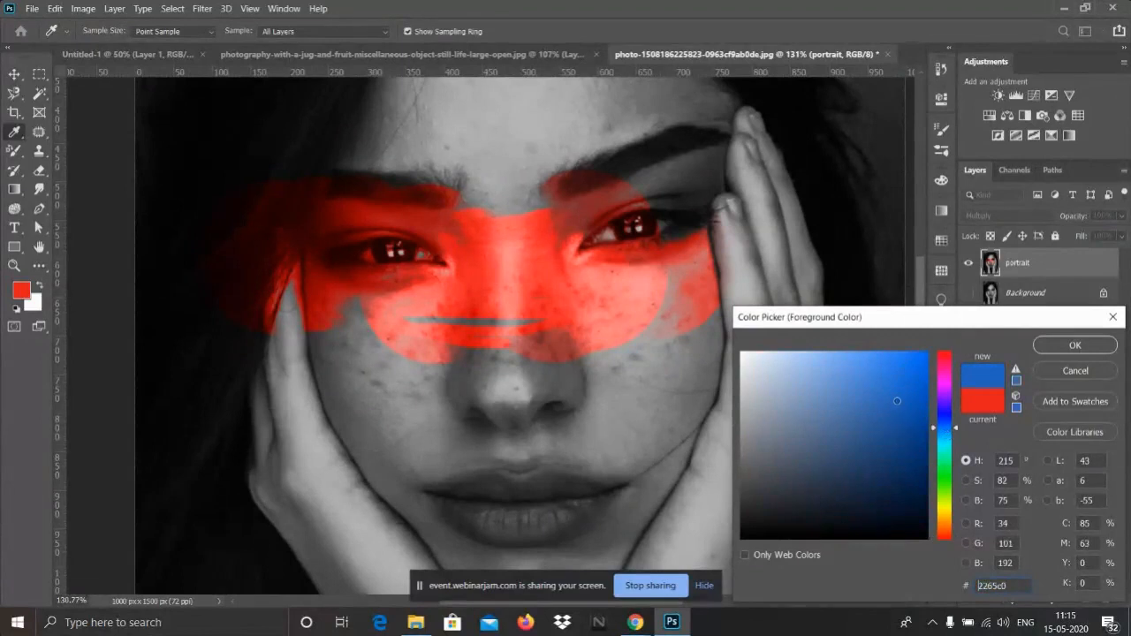
left_click(1075, 352)
mouse_move(370, 378)
left_mouse_down()
mouse_move(324, 387)
mouse_move(610, 400)
mouse_move(758, 364)
mouse_move(530, 371)
mouse_move(619, 283)
mouse_move(583, 238)
mouse_move(425, 190)
mouse_move(530, 115)
mouse_move(404, 240)
mouse_move(644, 177)
mouse_move(243, 306)
mouse_move(212, 283)
left_mouse_up()
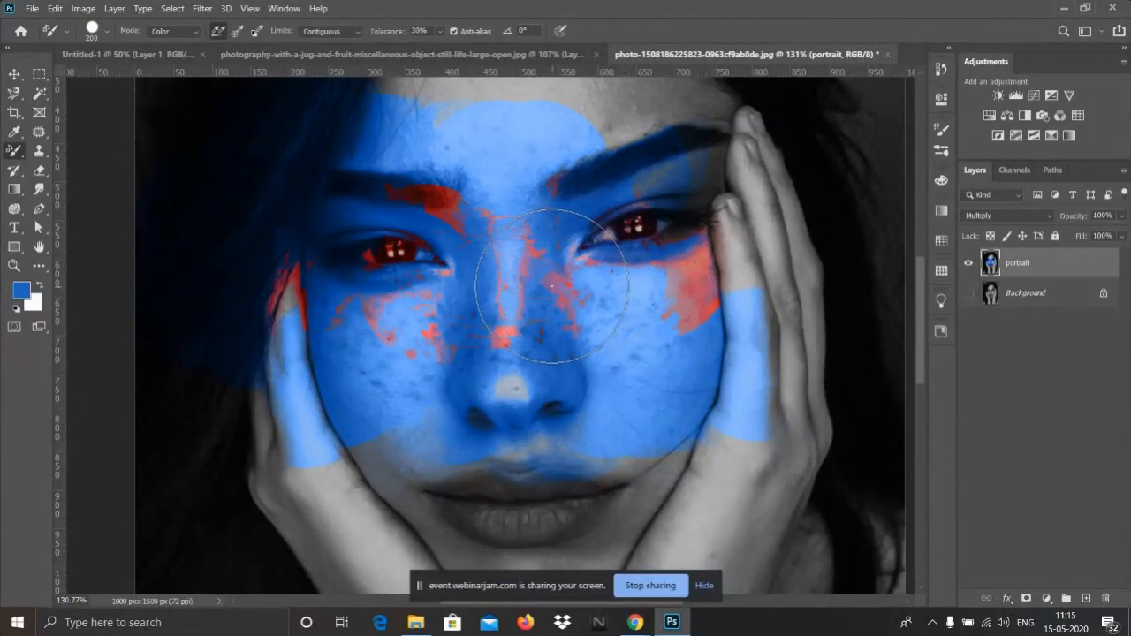
scroll(552, 274, "down", 2)
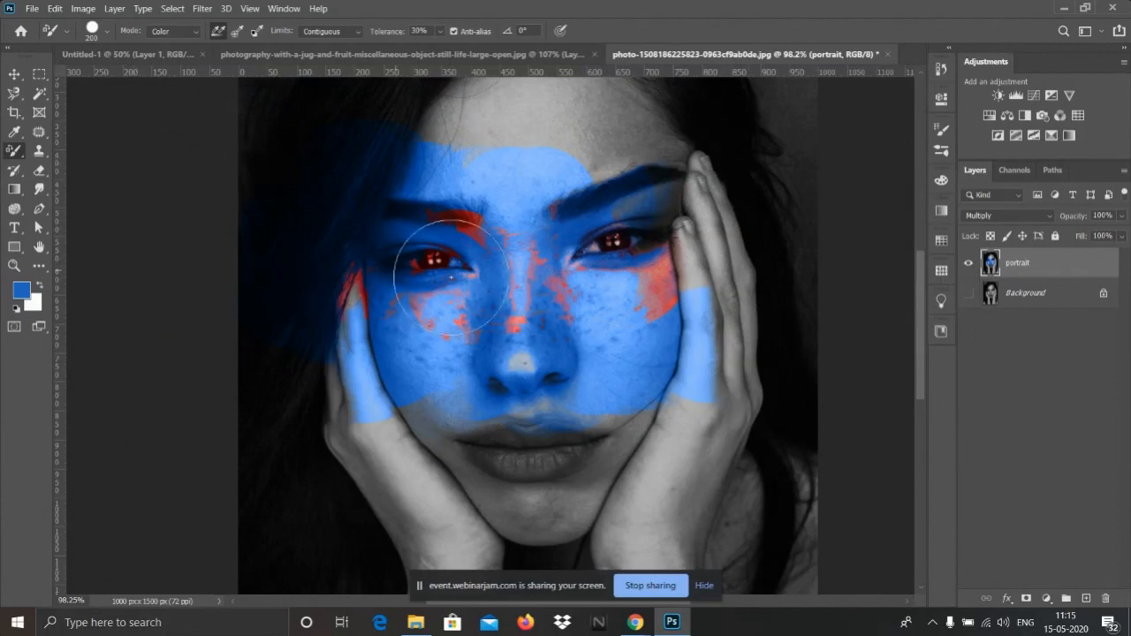
- Restore the original gray tones of the forehead, eyes and upper cheeks with the History Brush at 100% opacity
left_click(16, 172)
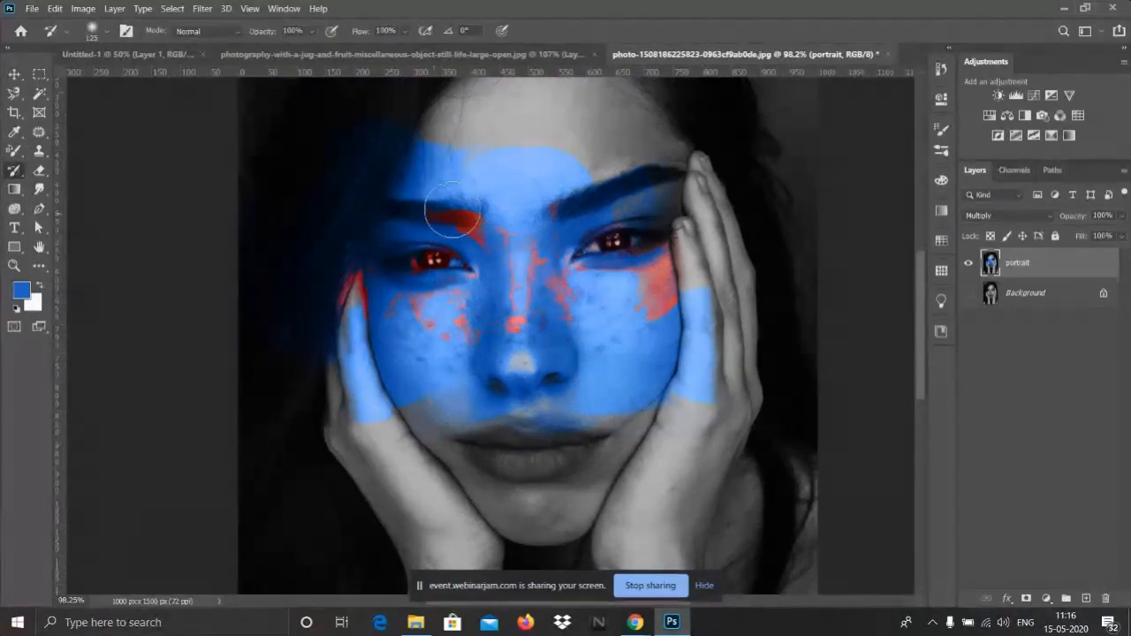
mouse_move(351, 238)
left_mouse_down()
mouse_move(665, 160)
mouse_move(320, 214)
mouse_move(652, 165)
mouse_move(423, 177)
mouse_move(208, 145)
mouse_move(630, 185)
mouse_move(253, 285)
mouse_move(687, 243)
mouse_move(304, 310)
mouse_move(592, 283)
mouse_move(704, 254)
left_mouse_up()
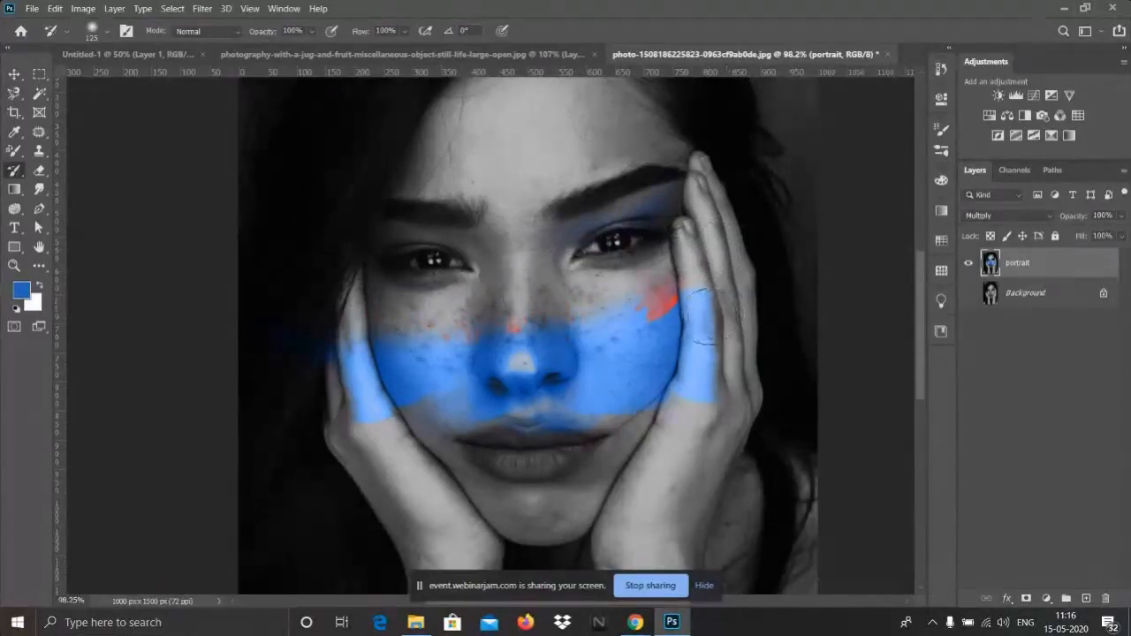
scroll(700, 310, "up", 3)
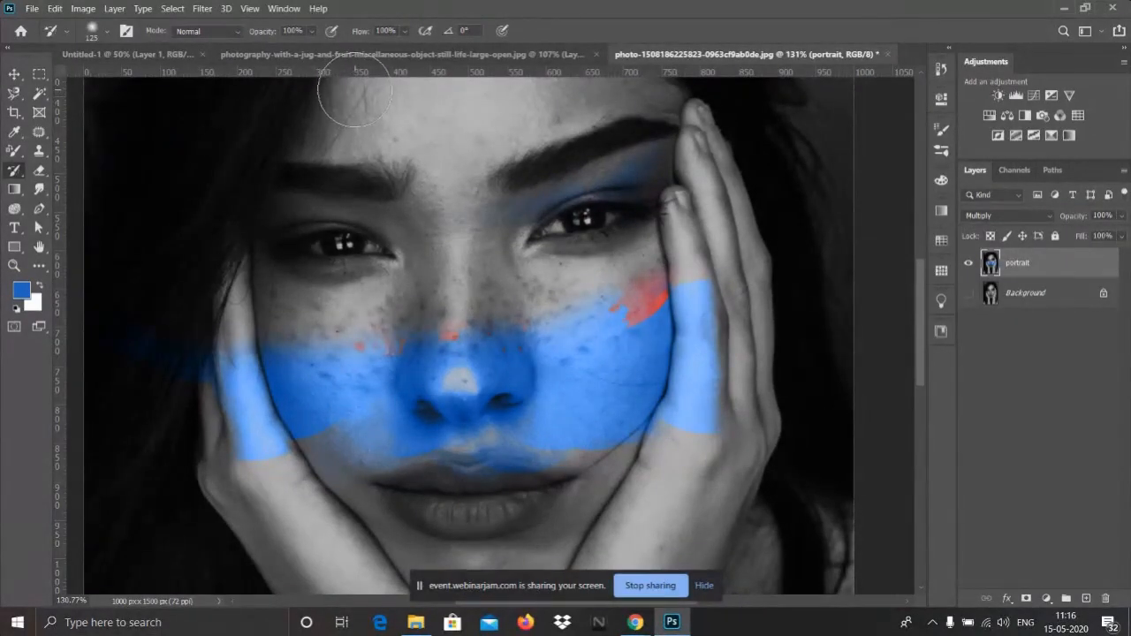
- Set the History Brush to 13% opacity and 65% flow, and partly fade the color on the right-hand cheek and fingers
left_click(311, 32)
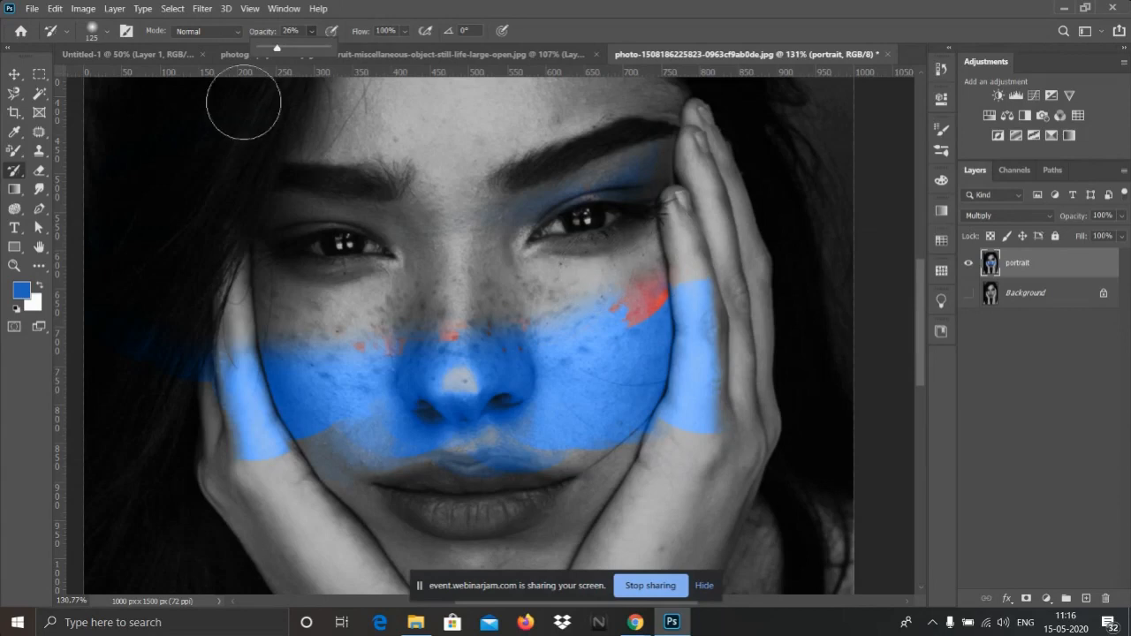
left_click_drag(275, 49, 271, 50)
left_click(404, 31)
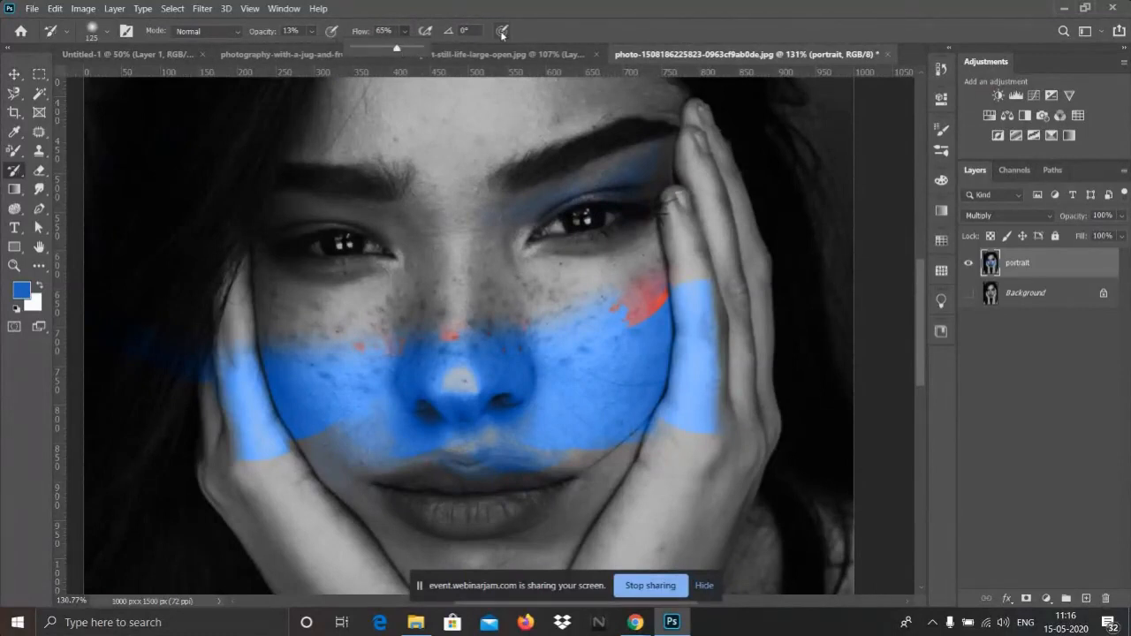
left_click(650, 272)
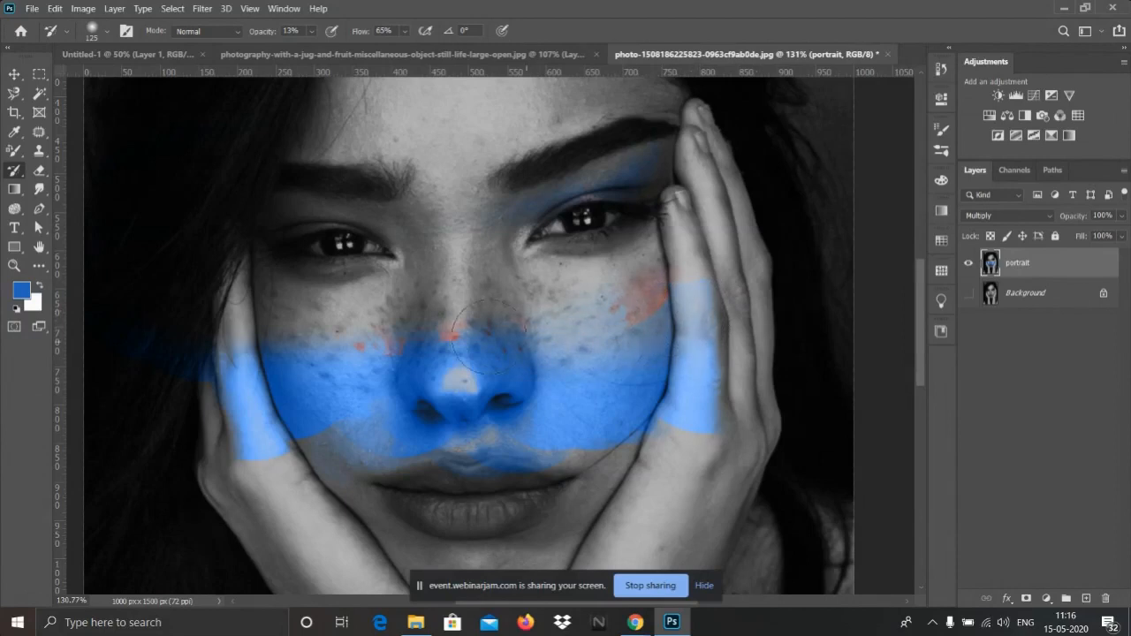
scroll(681, 365, "up", 5)
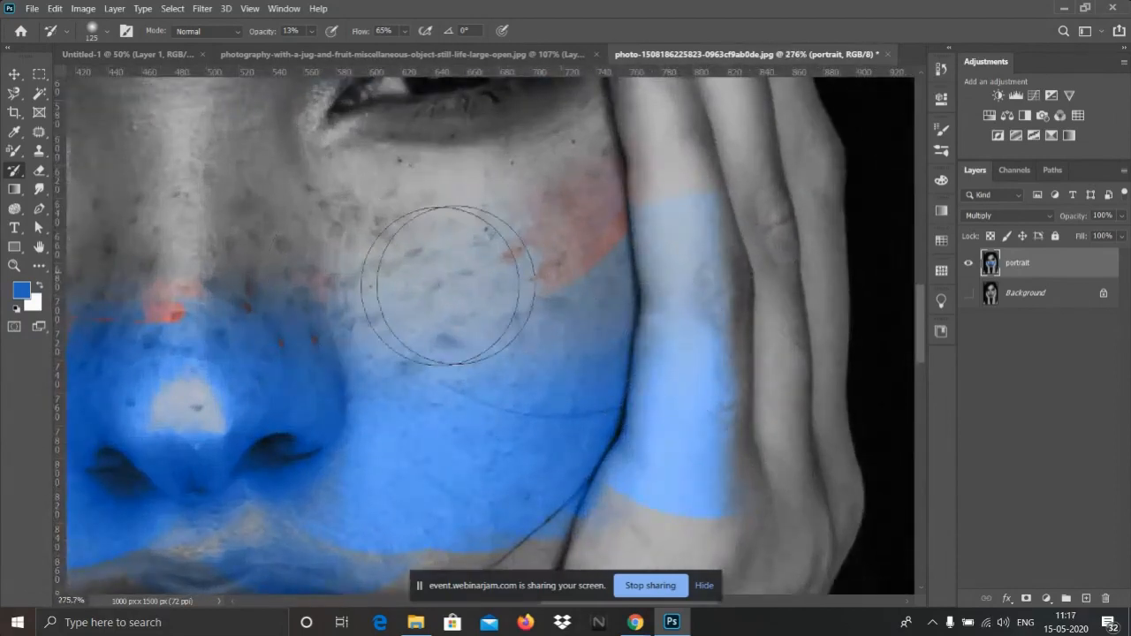
scroll(448, 286, "down", 3)
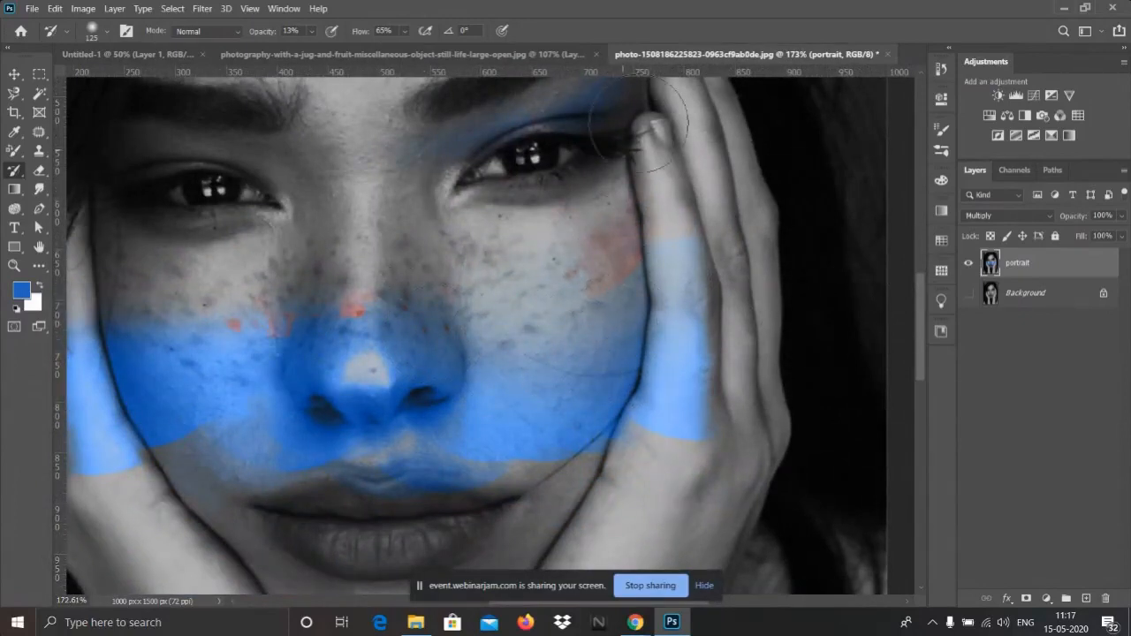
scroll(464, 228, "down", 2)
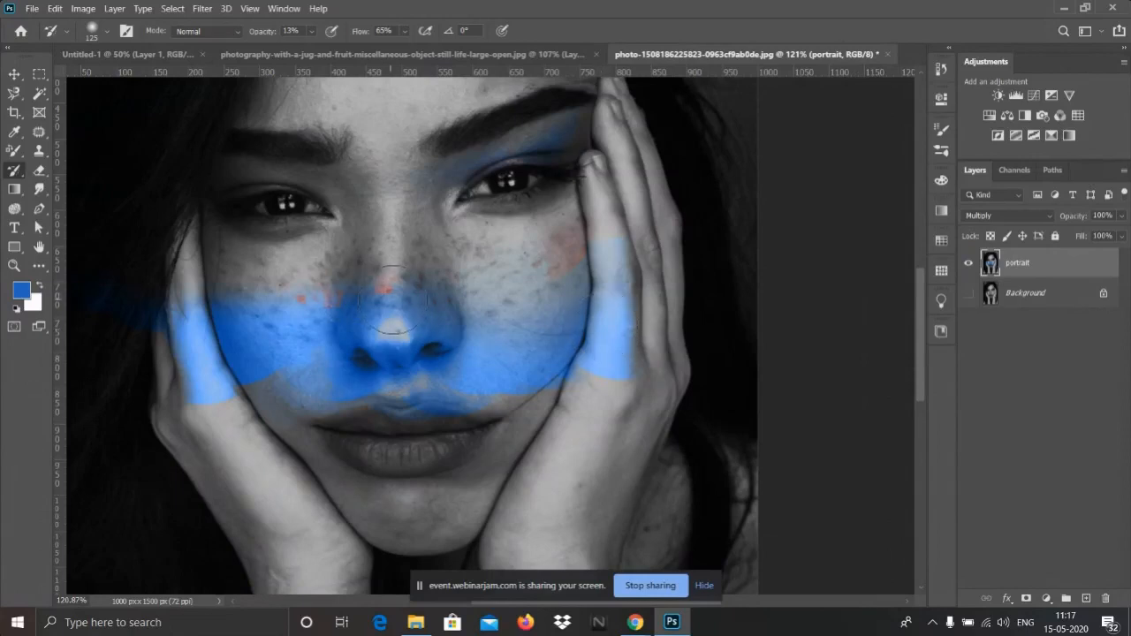
- Select the nose tip and the right-hand side of the nose with the Quick Selection tool
right_click(41, 98)
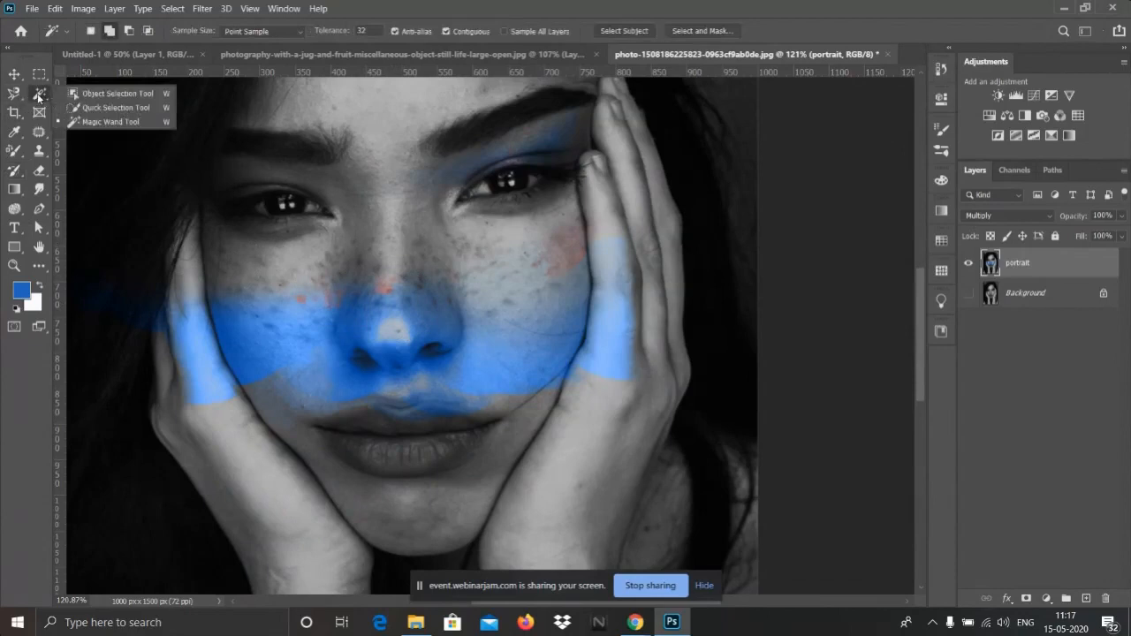
left_click(100, 121)
key("shift+w")
mouse_move(380, 255)
left_mouse_down()
mouse_move(389, 340)
mouse_move(411, 363)
mouse_move(452, 318)
left_mouse_up()
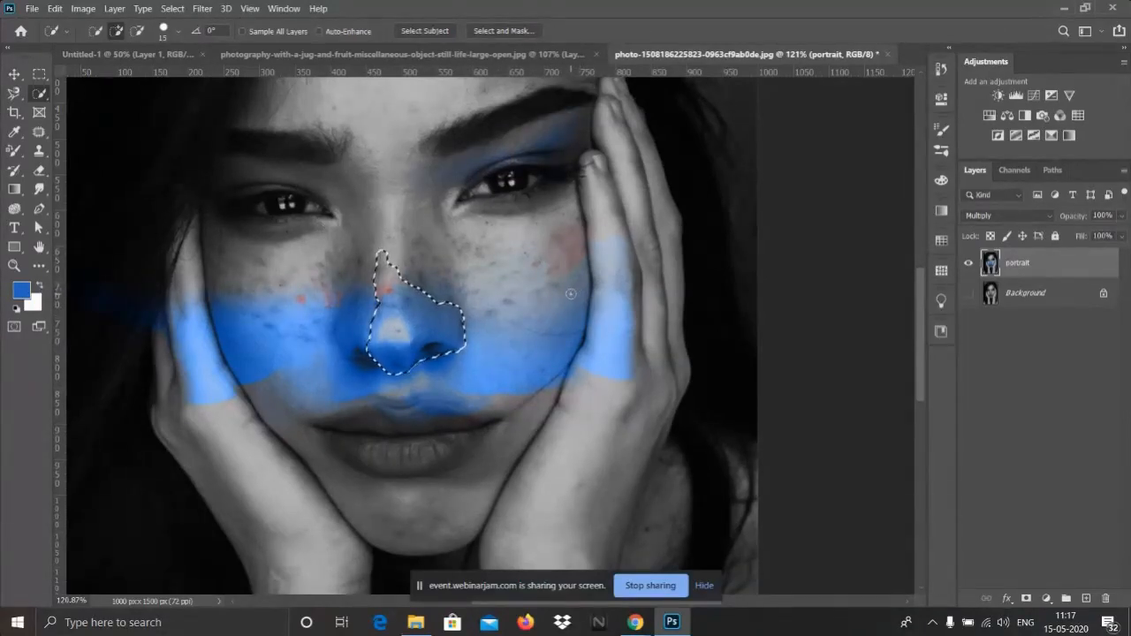
scroll(571, 293, "down", 4)
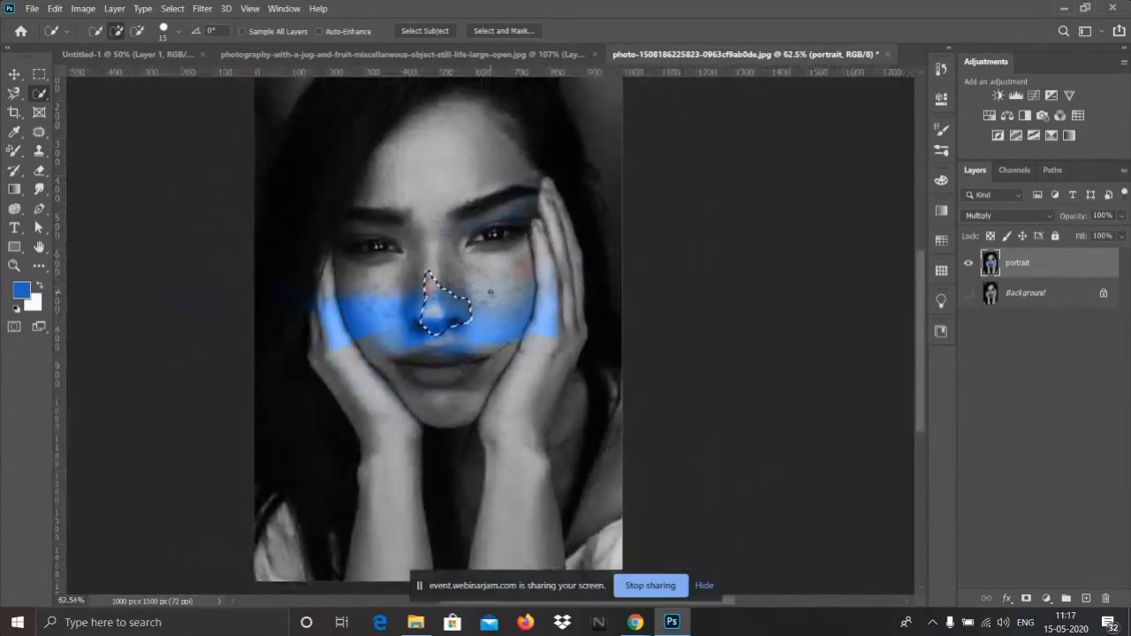
scroll(491, 292, "up", 3)
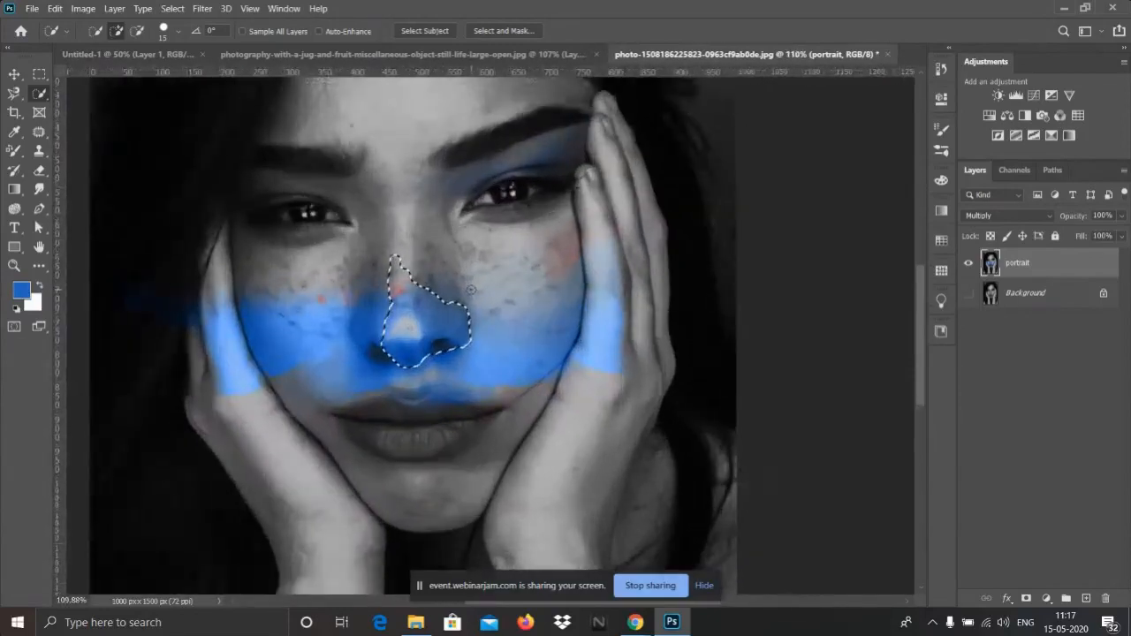
scroll(471, 289, "up", 3)
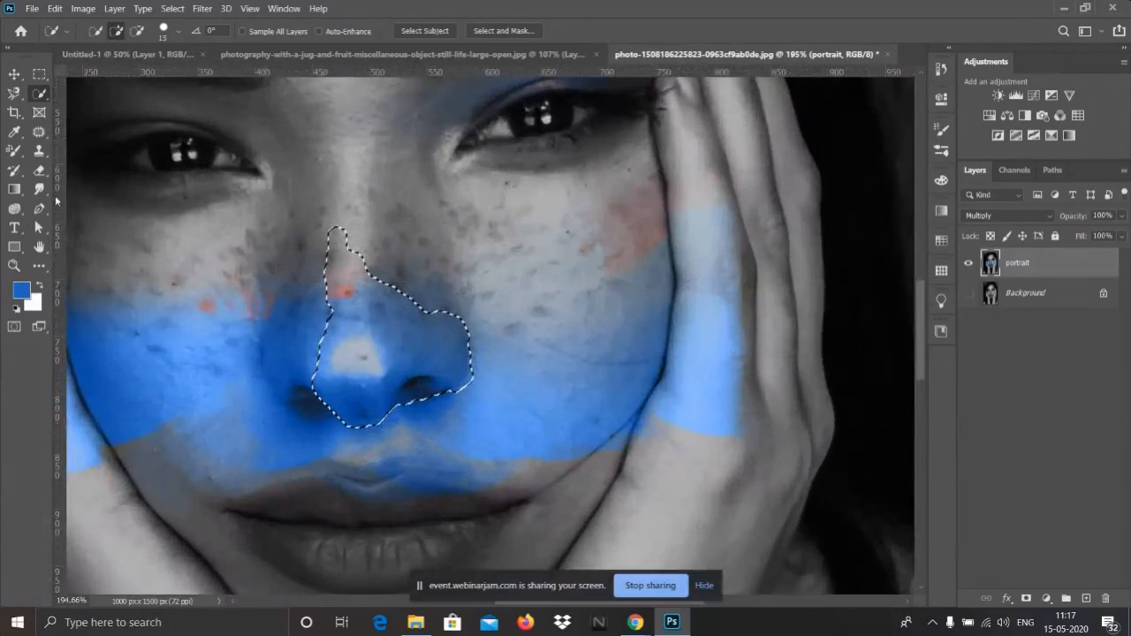
- Fade the blue inside the nose selection with the History Brush at 13% opacity, and deselect
left_click(14, 169)
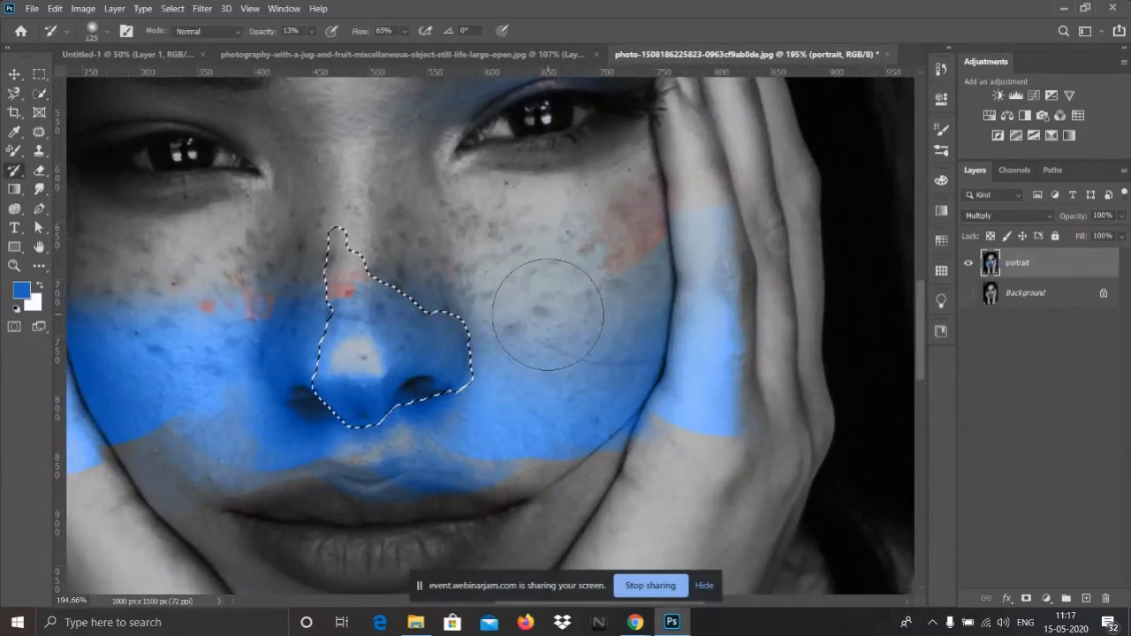
scroll(614, 314, "up", 2)
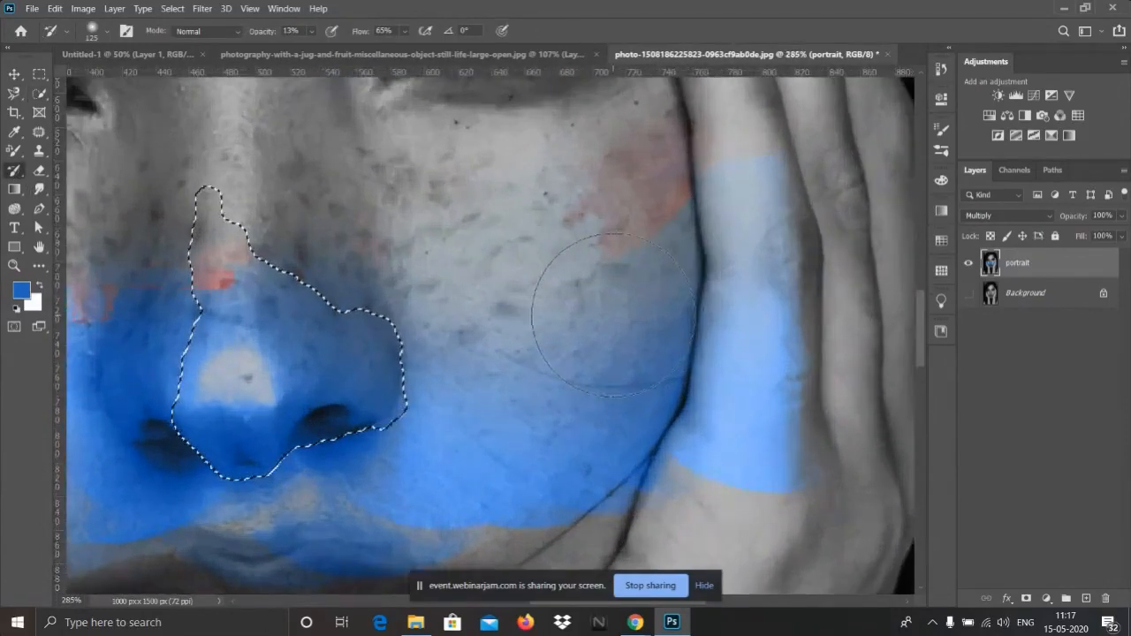
scroll(601, 305, "down", 3)
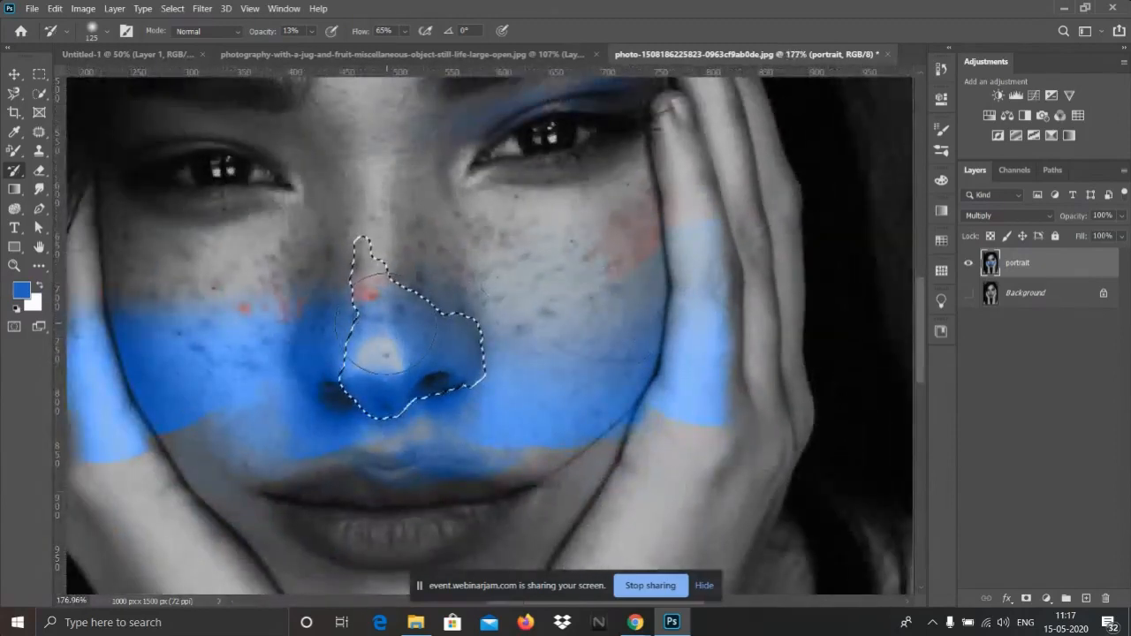
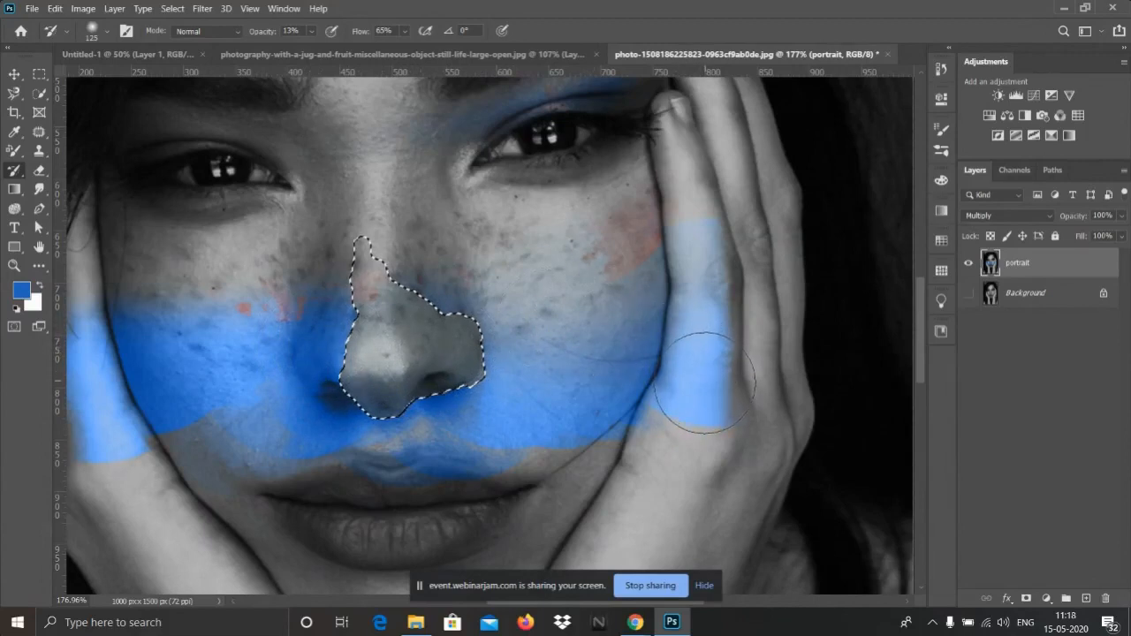
key("ctrl+d")
scroll(505, 318, "down", 3)
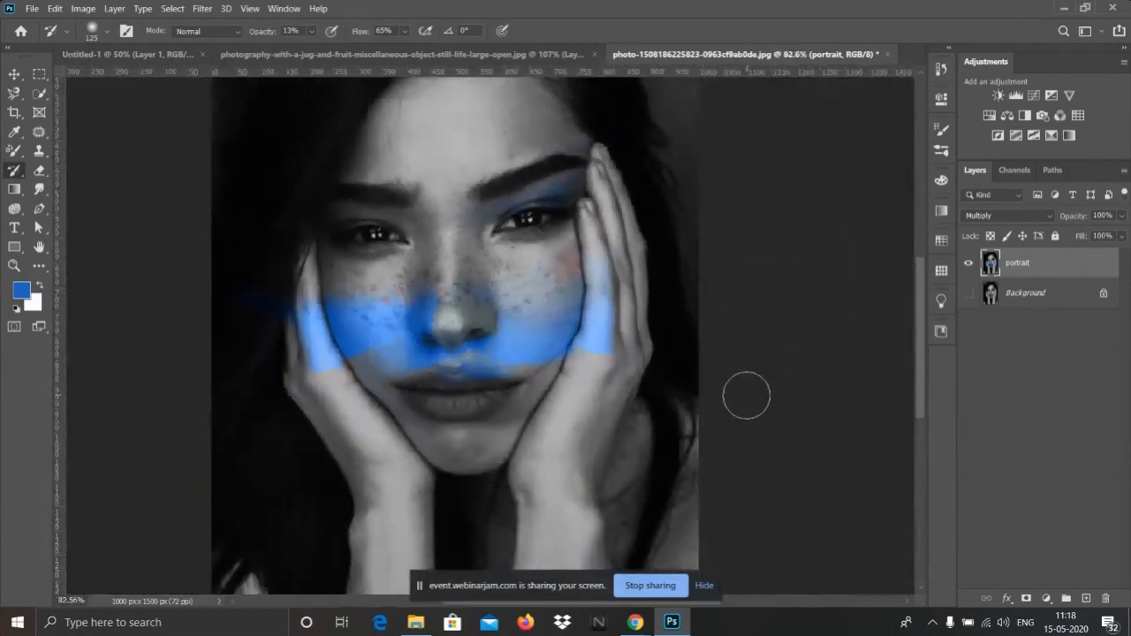
- Paint solid blue over the nose and right-hand cheek with the Mixer Brush at size 60 using the Dry, Heavy Load preset
scroll(732, 399, "up", 2)
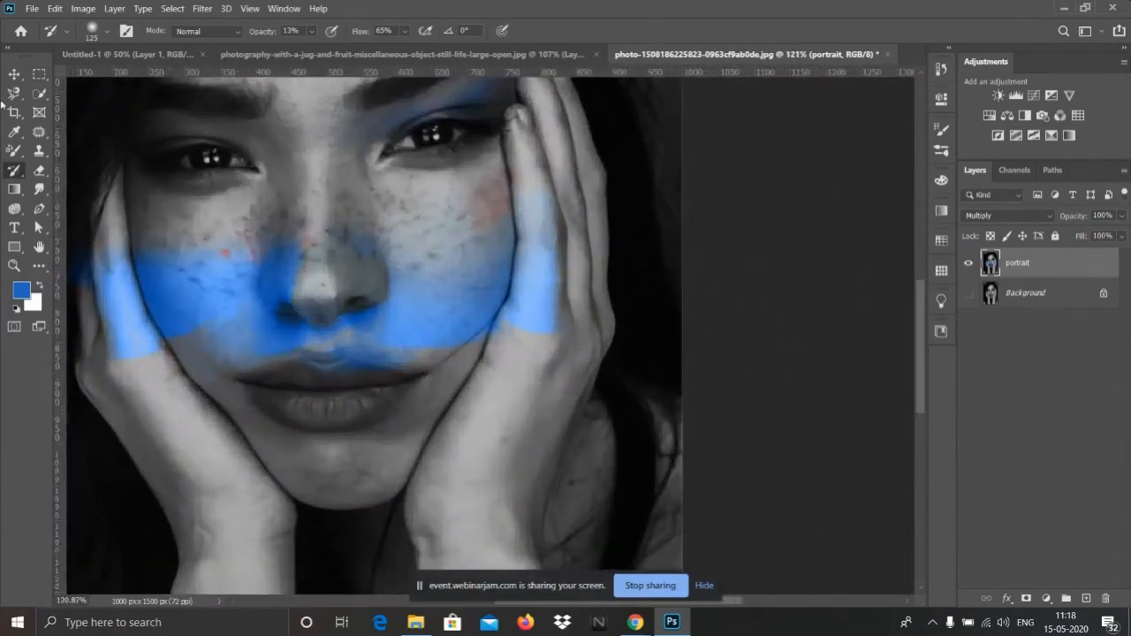
right_click(19, 157)
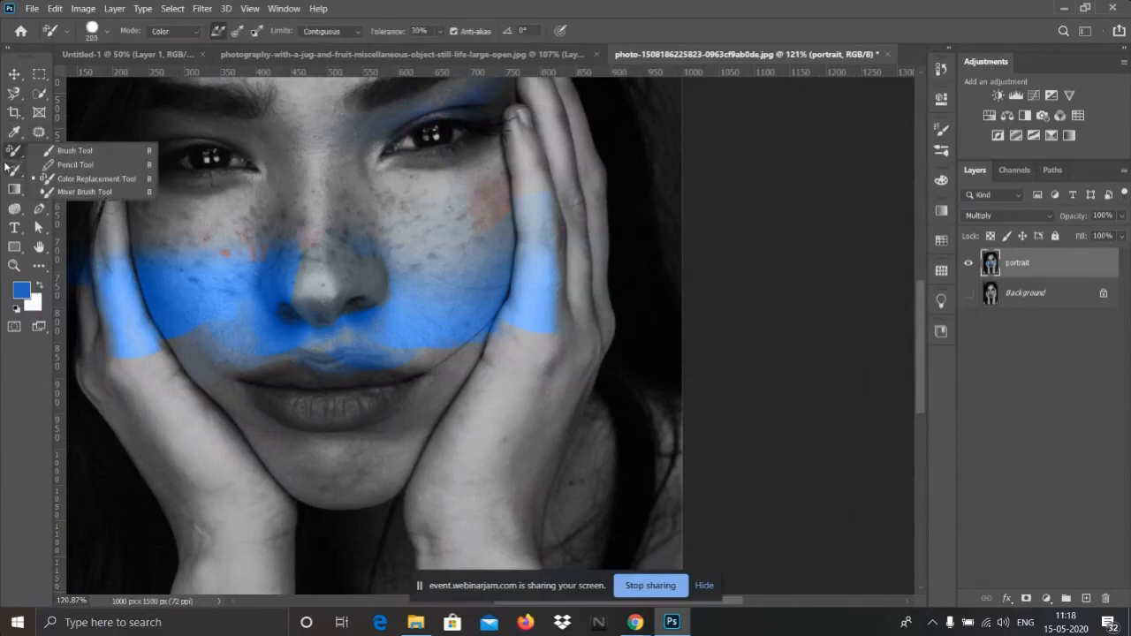
left_click(78, 192)
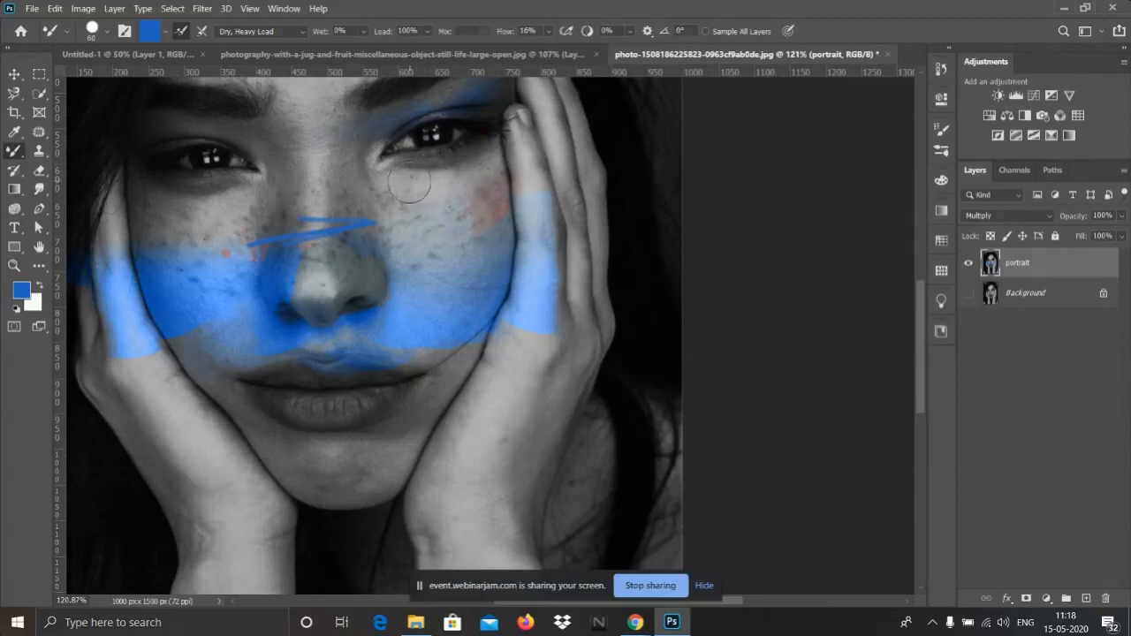
mouse_move(409, 190)
left_mouse_down()
mouse_move(354, 265)
mouse_move(482, 231)
mouse_move(407, 267)
mouse_move(507, 245)
mouse_move(368, 258)
mouse_move(442, 246)
mouse_move(414, 309)
mouse_move(497, 350)
mouse_move(439, 349)
mouse_move(529, 347)
mouse_move(454, 329)
mouse_move(504, 309)
left_mouse_up()
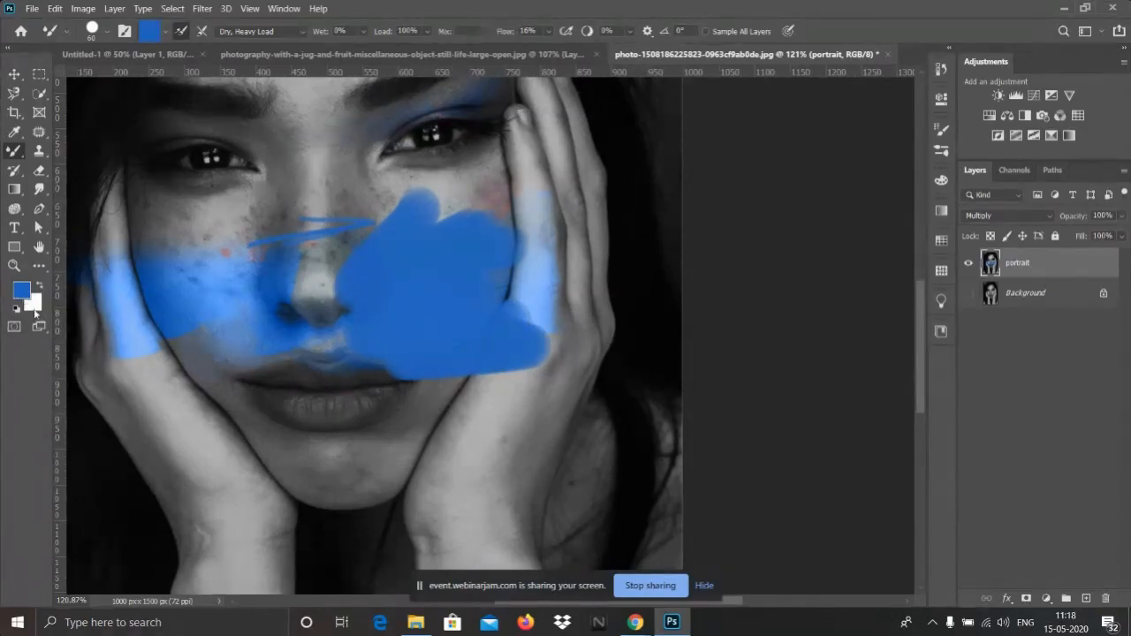
- Set the background color to red de1313 and paint across the nose, cheeks and mouth with the Mixer Brush
left_click(34, 306)
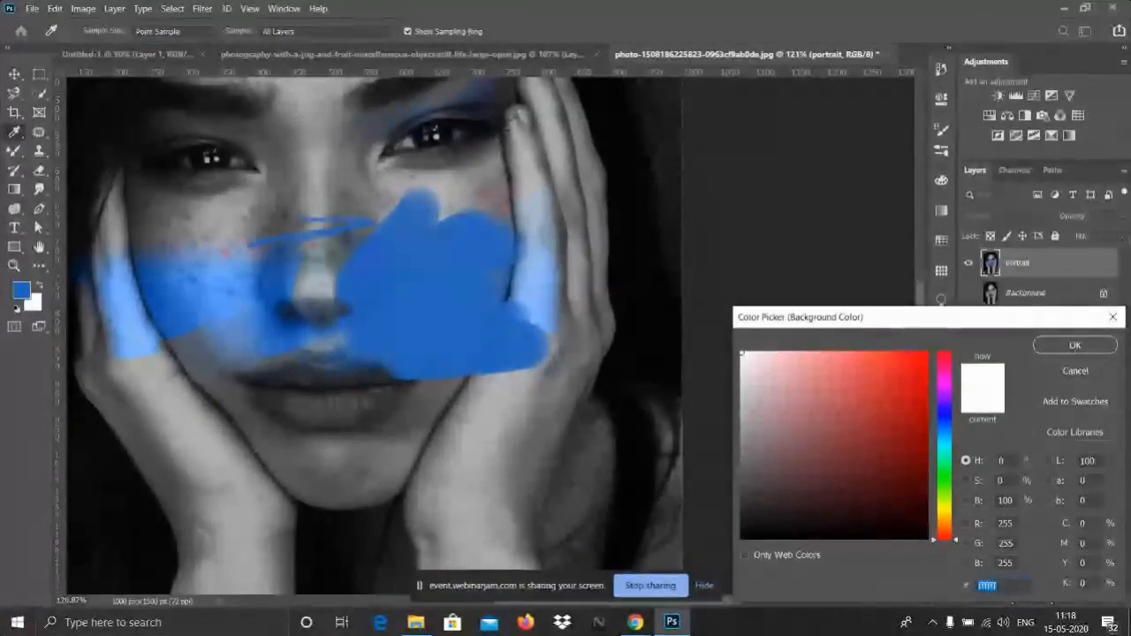
left_click(912, 374)
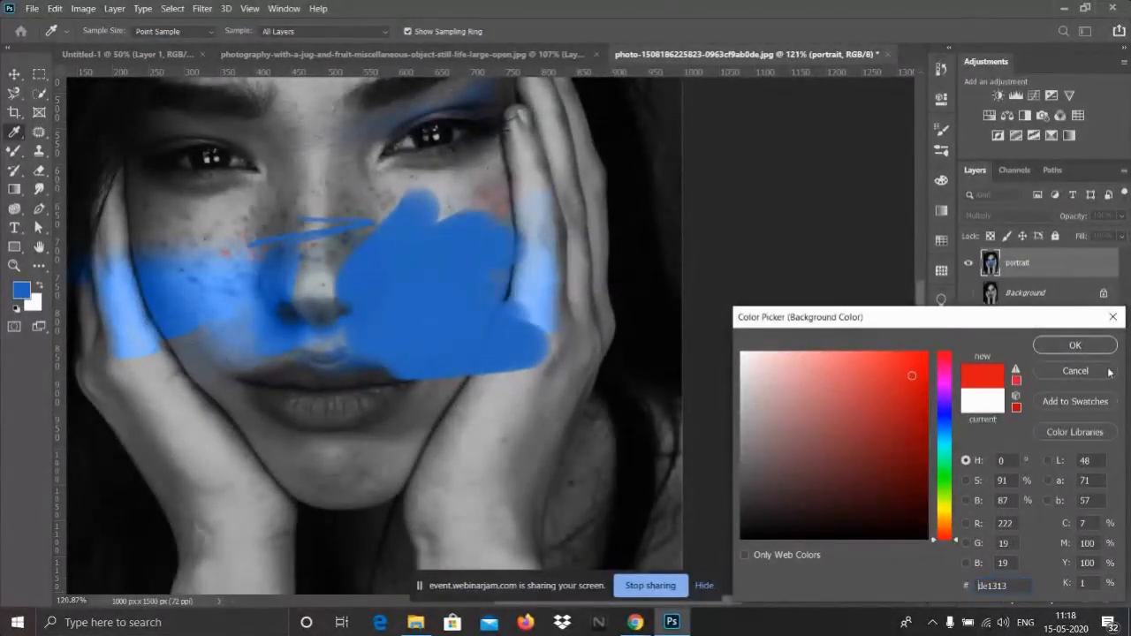
left_click(1075, 345)
mouse_move(328, 403)
left_mouse_down()
mouse_move(374, 397)
mouse_move(353, 354)
mouse_move(368, 324)
mouse_move(317, 232)
mouse_move(159, 222)
mouse_move(171, 308)
mouse_move(61, 312)
left_mouse_up()
- Set the background color to blue 2568c3 by sampling the paint on the face
left_click(35, 306)
left_click(431, 304)
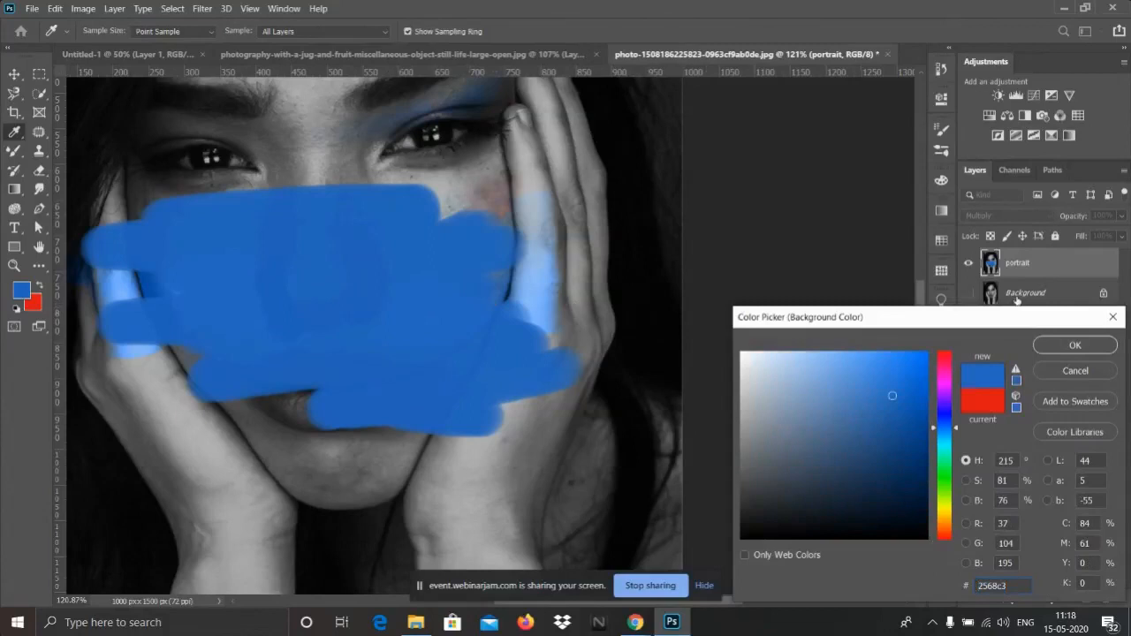
left_click(1094, 346)
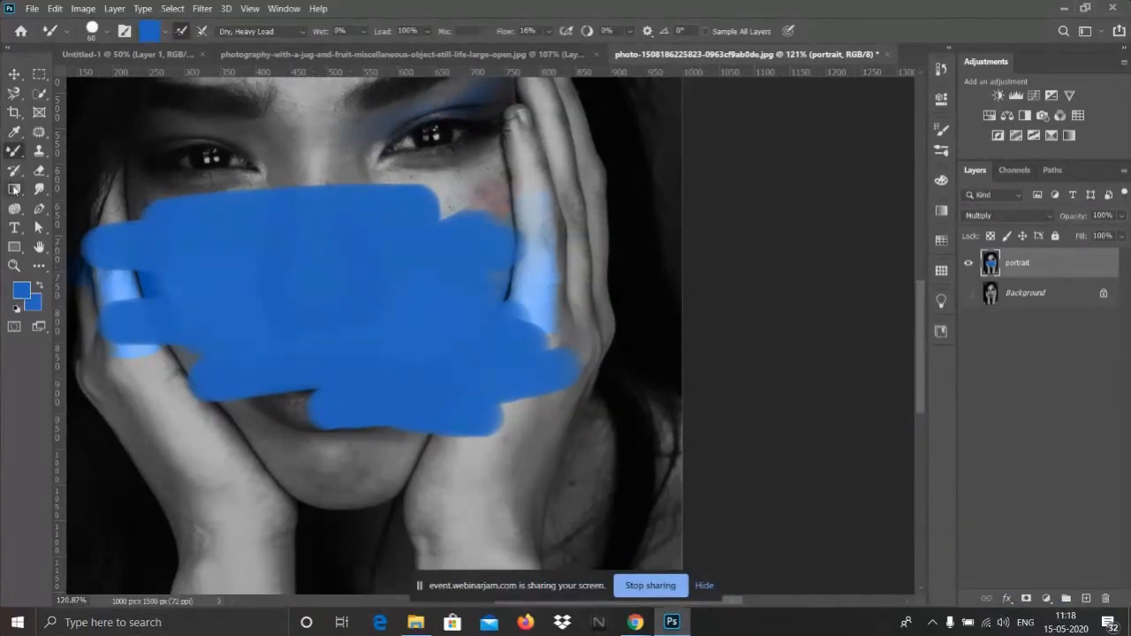
- Delete the painted portrait layer, keeping only the Background layer
scroll(637, 263, "down", 2)
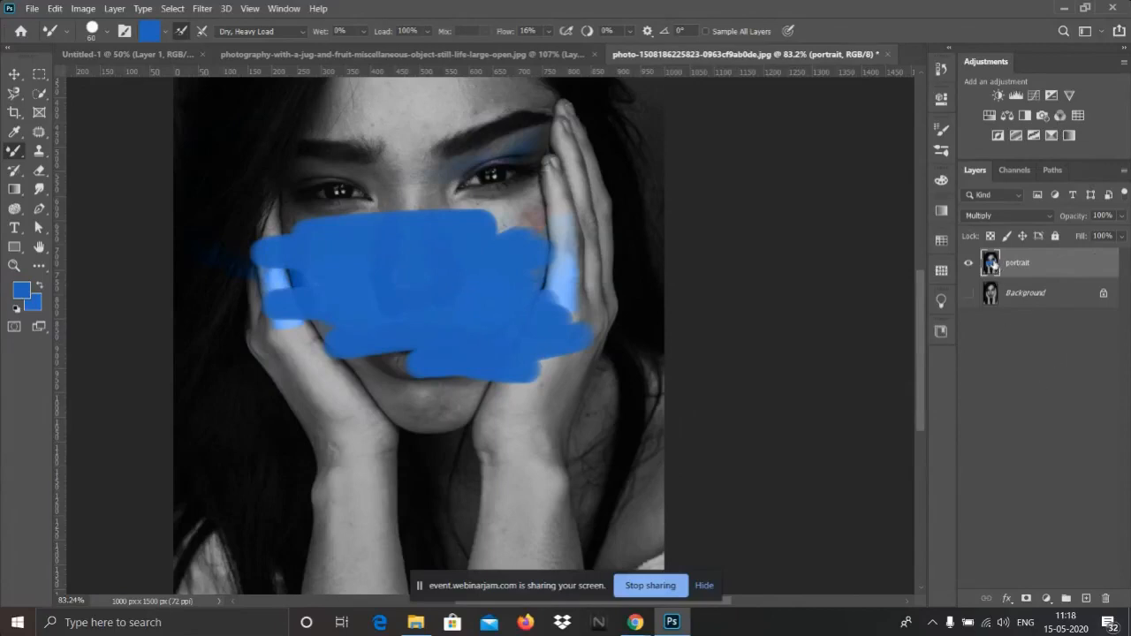
mouse_move(1031, 264)
left_mouse_down()
mouse_move(1039, 442)
mouse_move(1106, 598)
left_mouse_up()
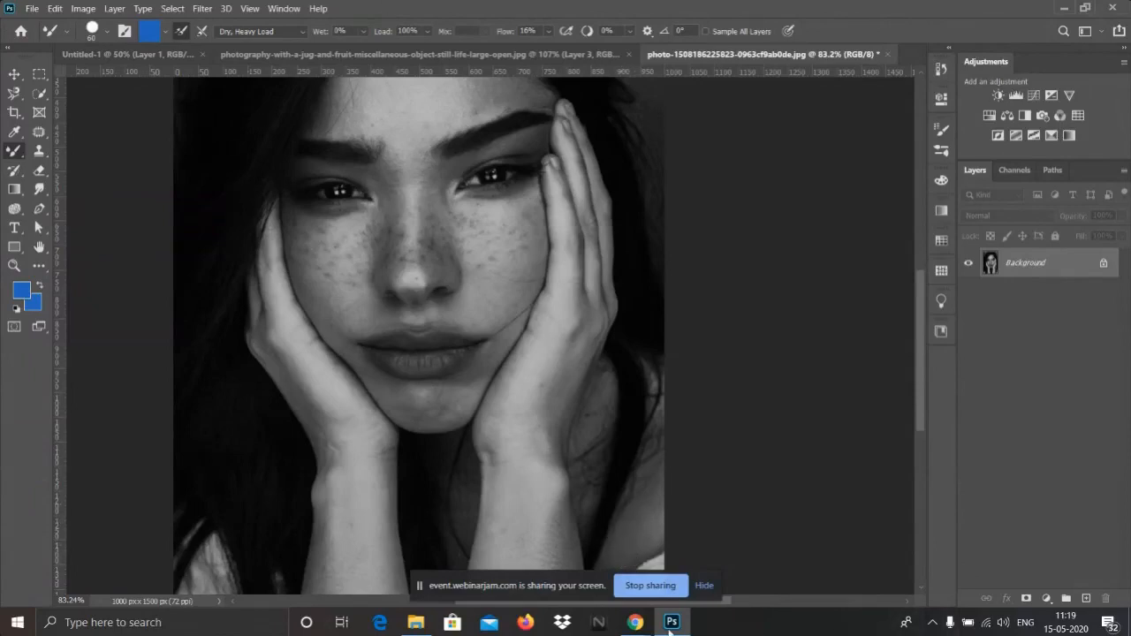
mouse_move(638, 628)
left_click(579, 575)
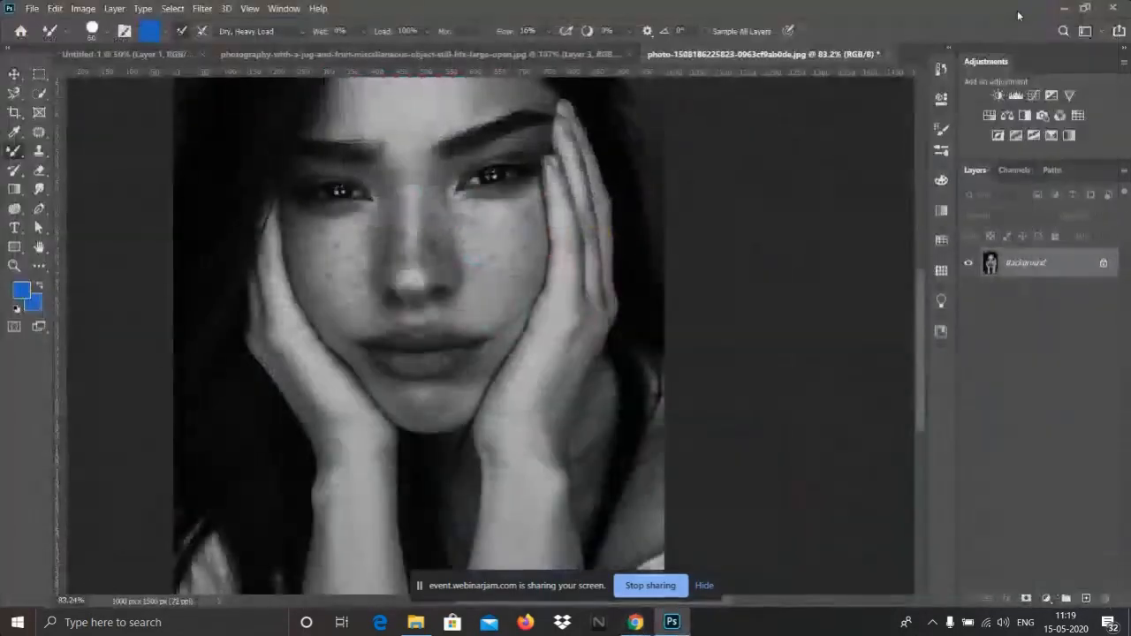
left_click(1032, 11)
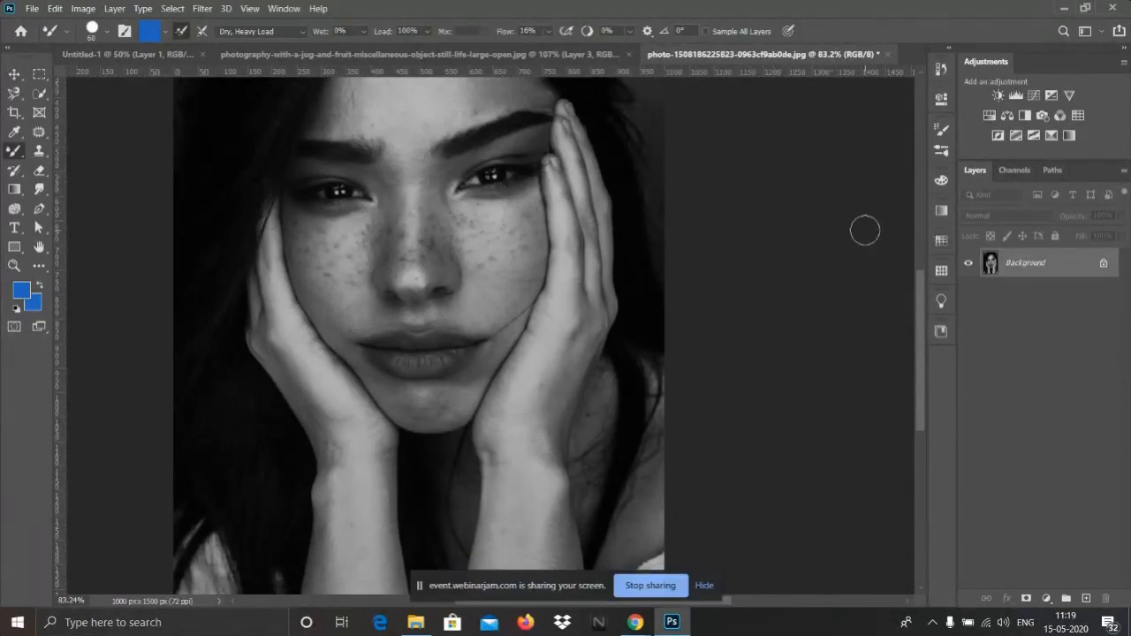
scroll(352, 154, "down", 3)
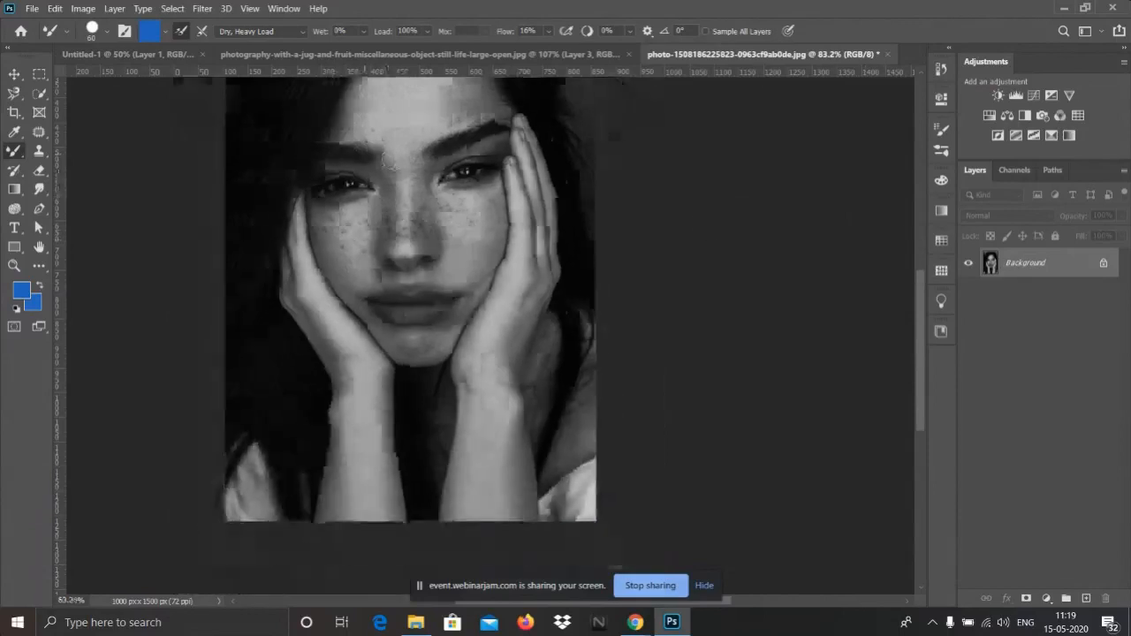
scroll(386, 245, "up", 3)
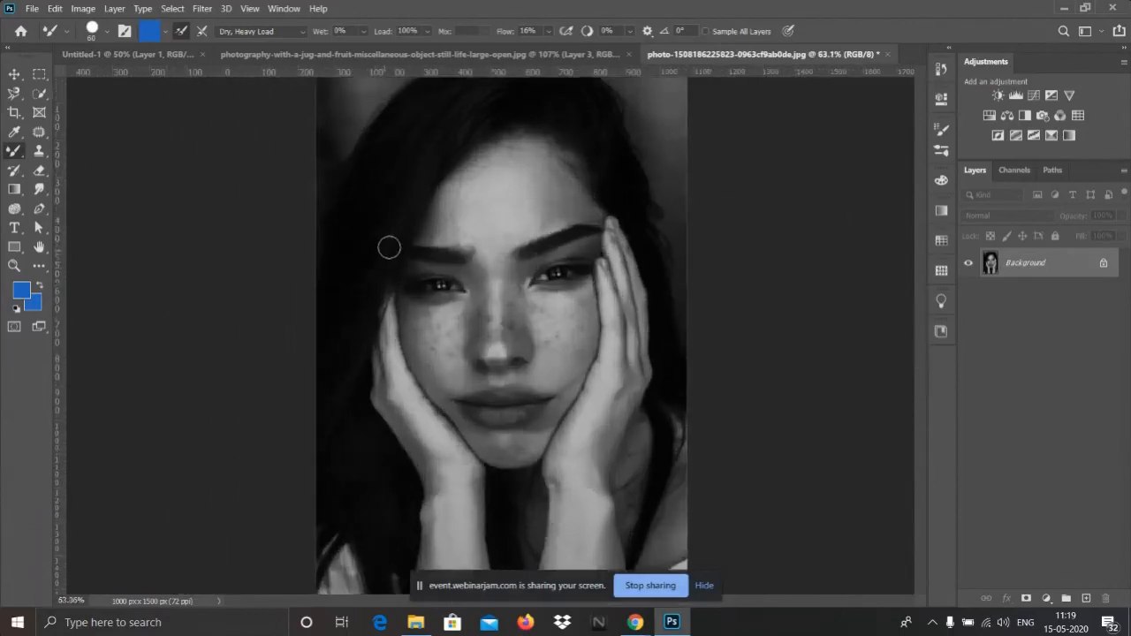
scroll(242, 198, "down", 4)
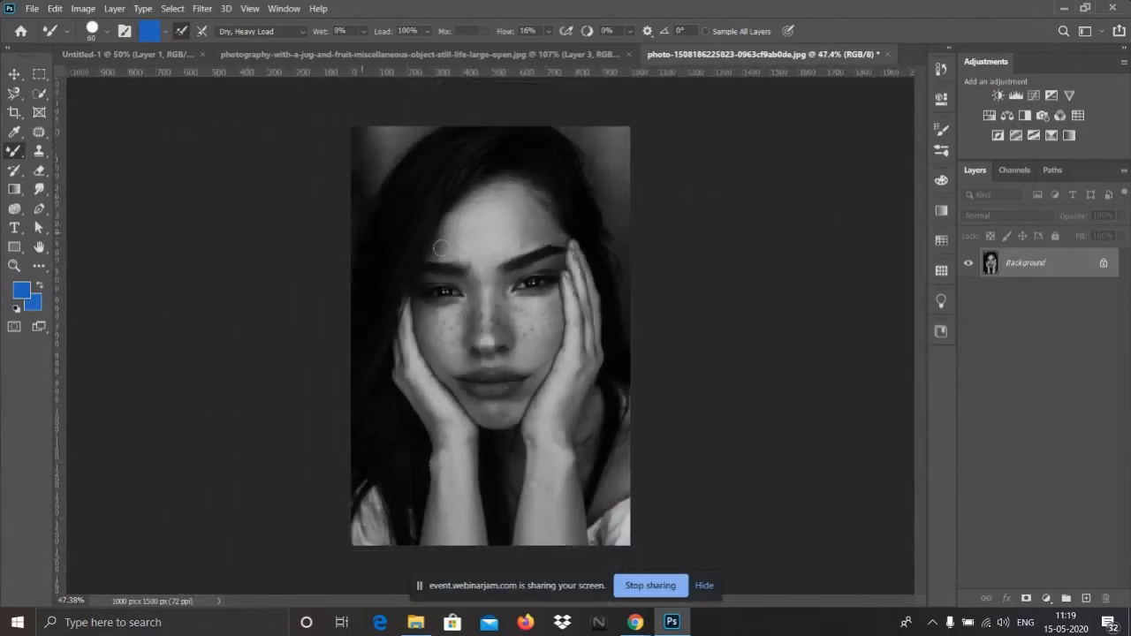
scroll(483, 147, "up", 2)
scroll(556, 230, "down", 3)
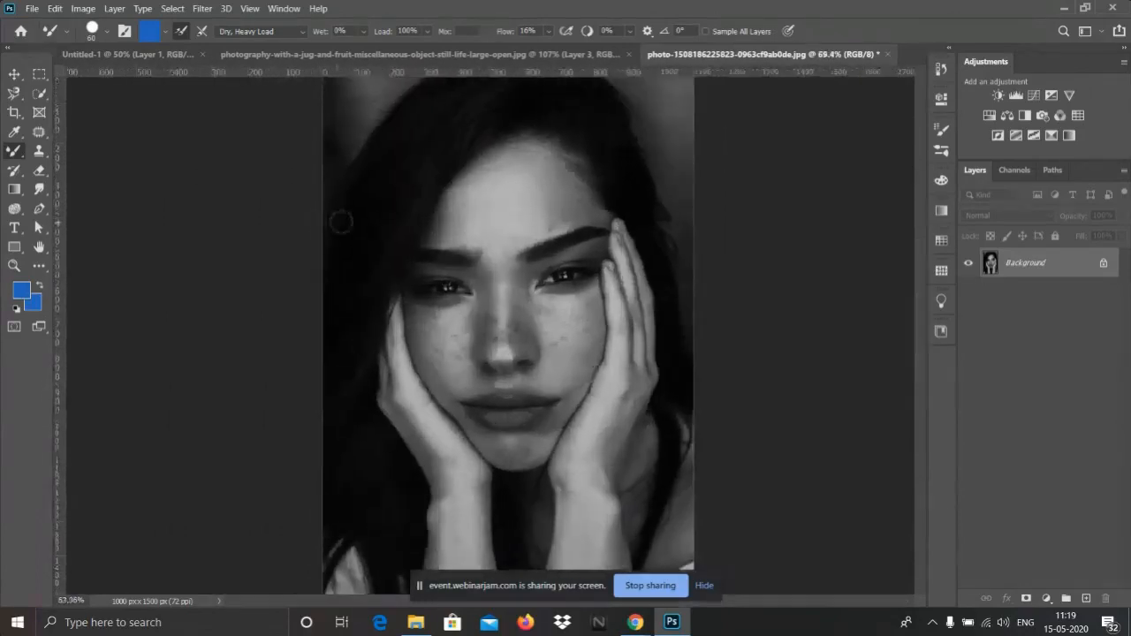
scroll(618, 297, "down", 2)
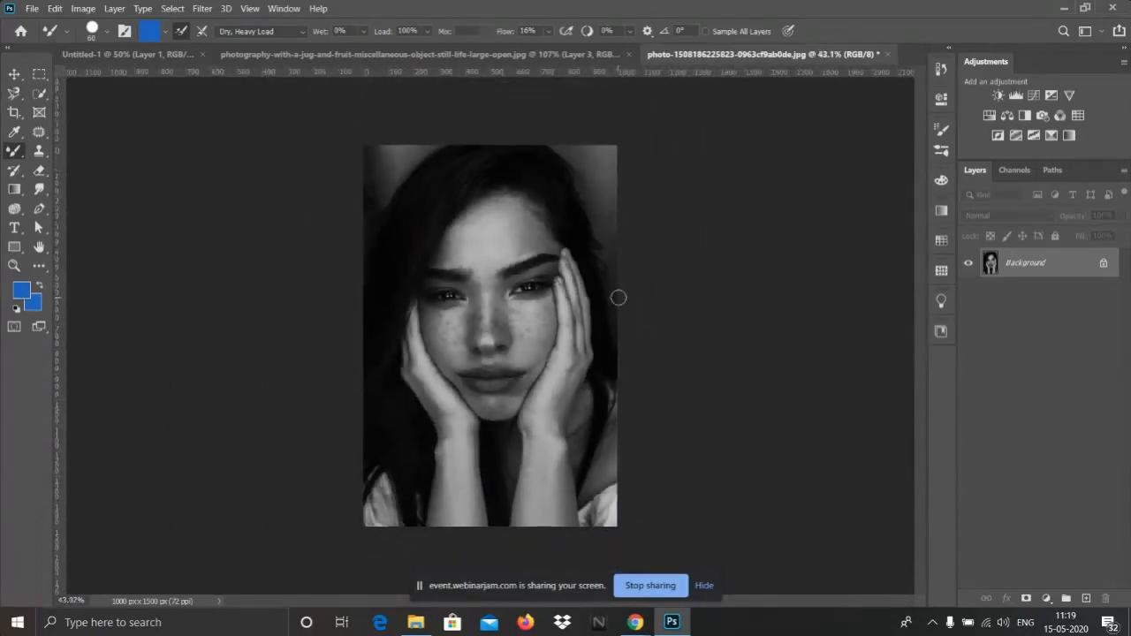
scroll(618, 298, "up", 3)
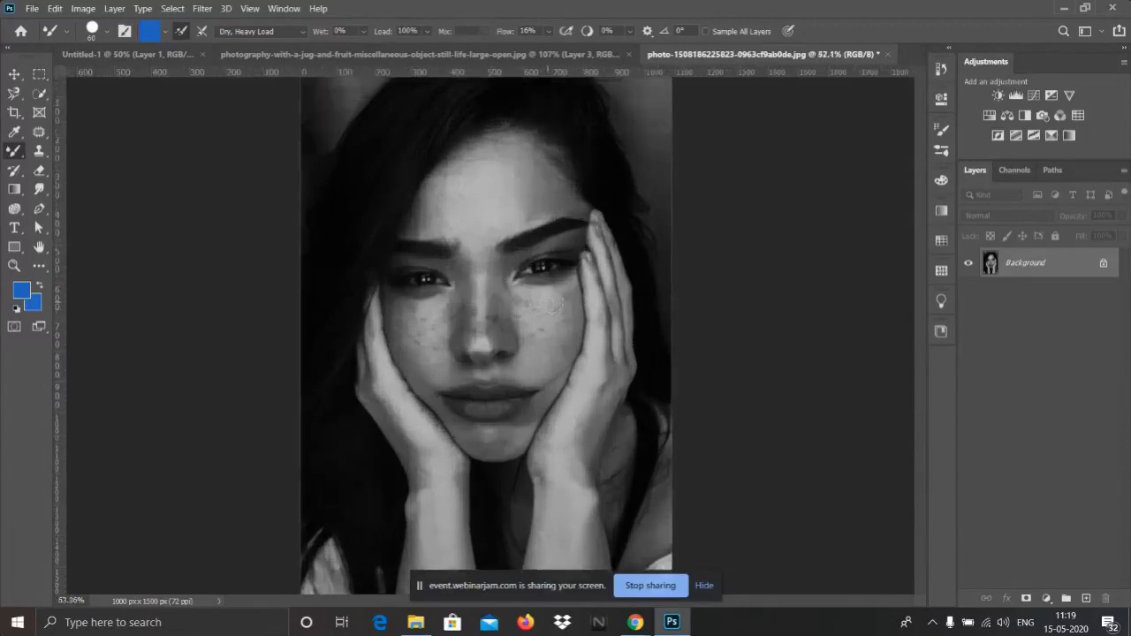
scroll(512, 291, "down", 2)
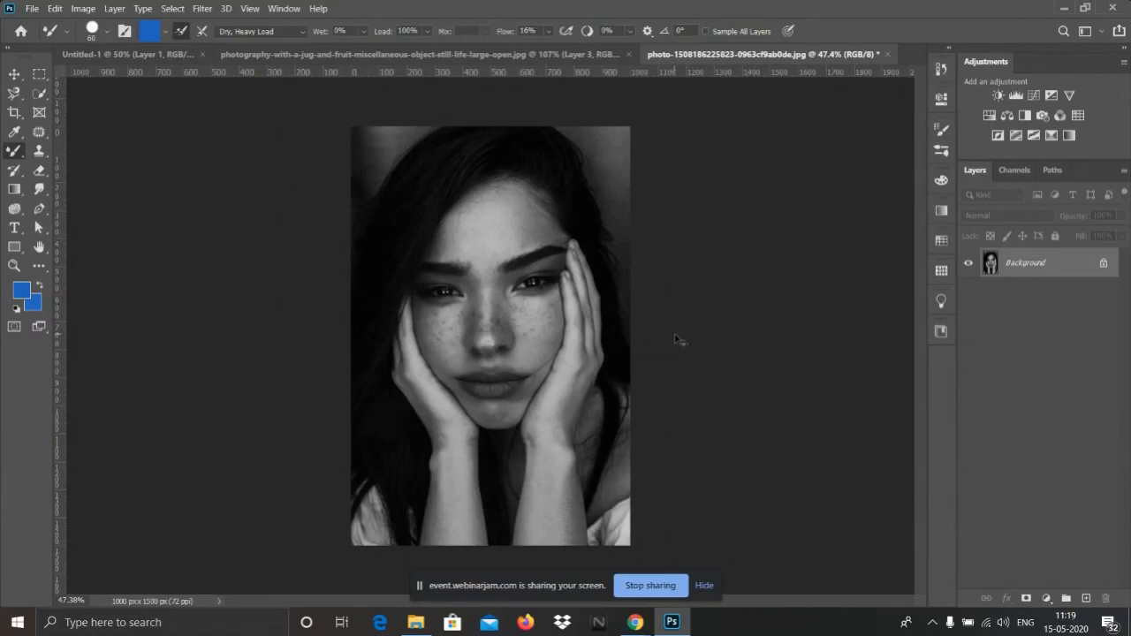
key("ctrl+m")
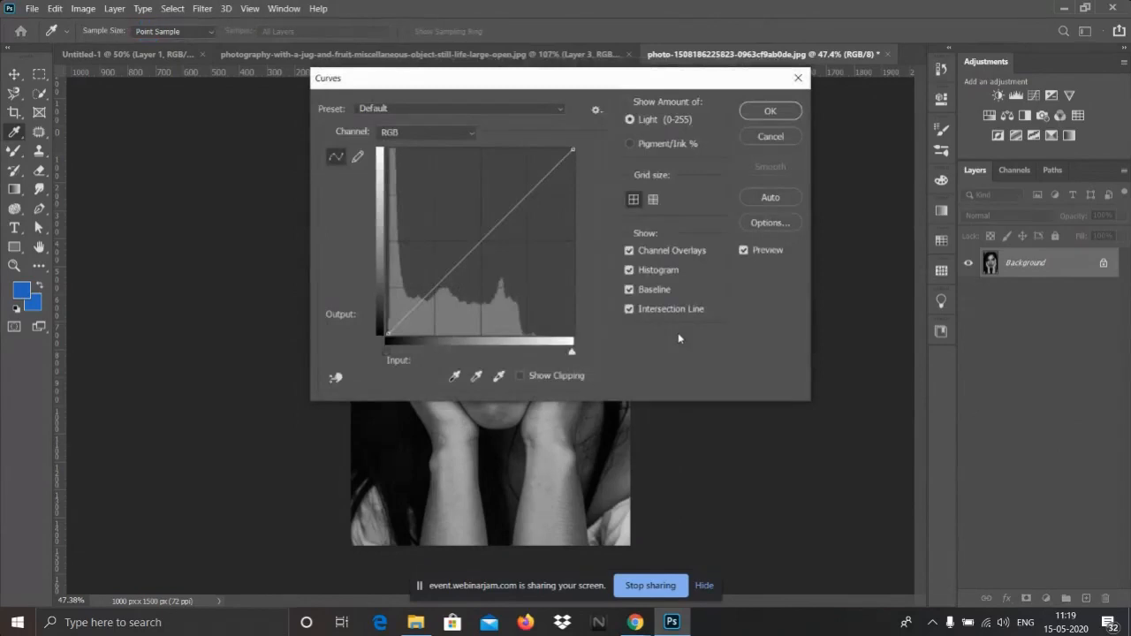
left_click_drag(571, 80, 869, 131)
mouse_move(777, 295)
left_mouse_down()
mouse_move(733, 246)
mouse_move(804, 324)
mouse_move(781, 298)
left_mouse_up()
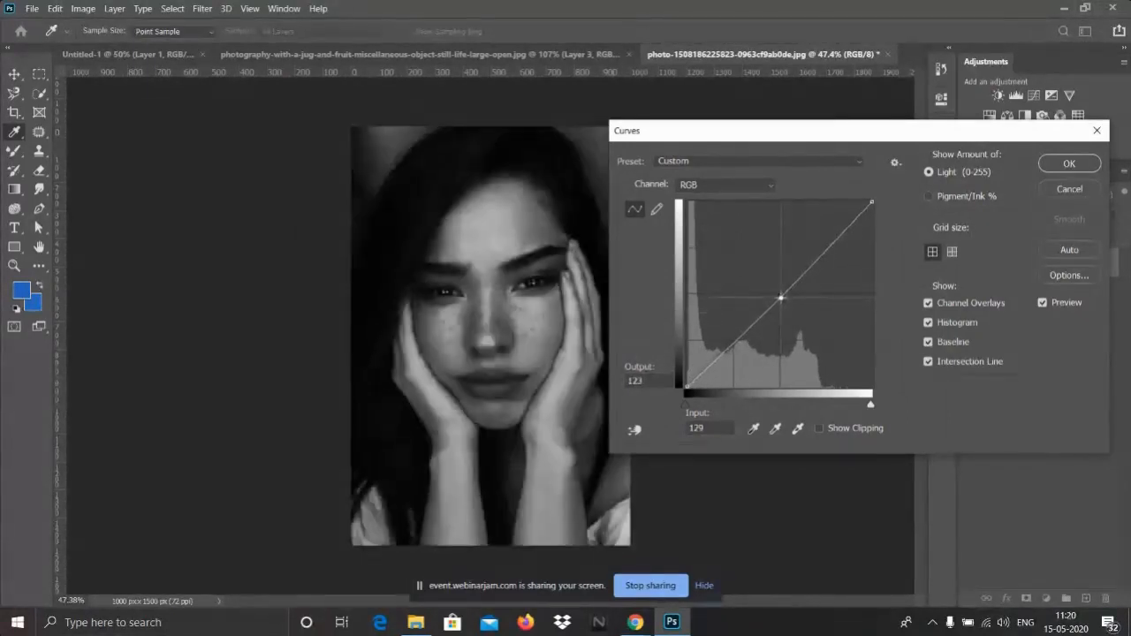
left_click(1071, 192)
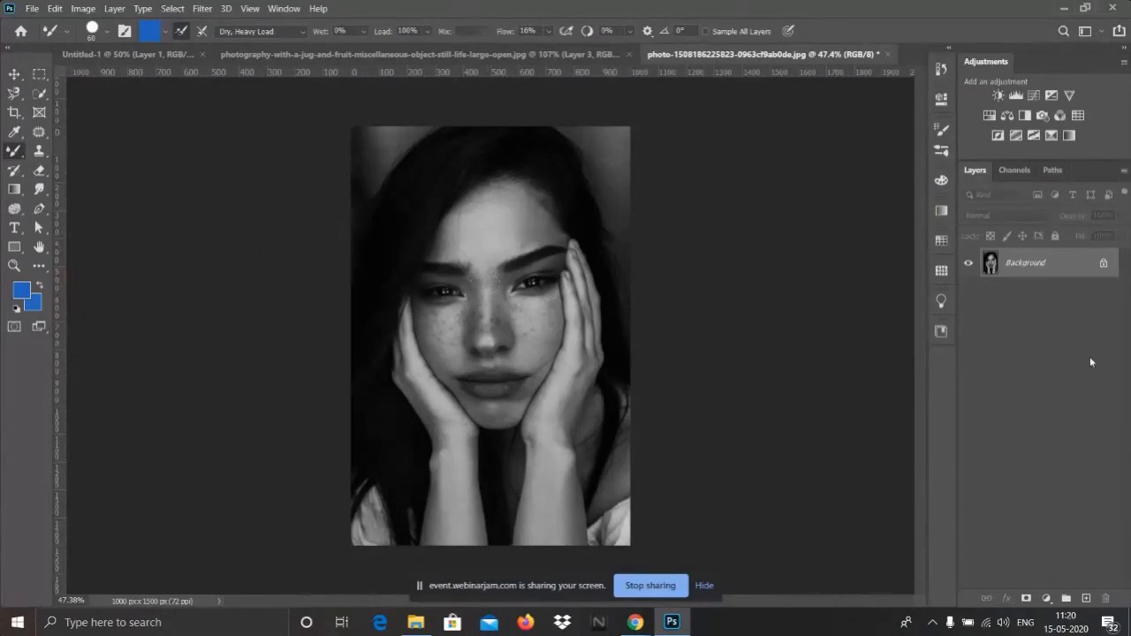
- Activate the Gradient tool and add an empty layer above the Background
left_click(13, 170)
left_click(13, 190)
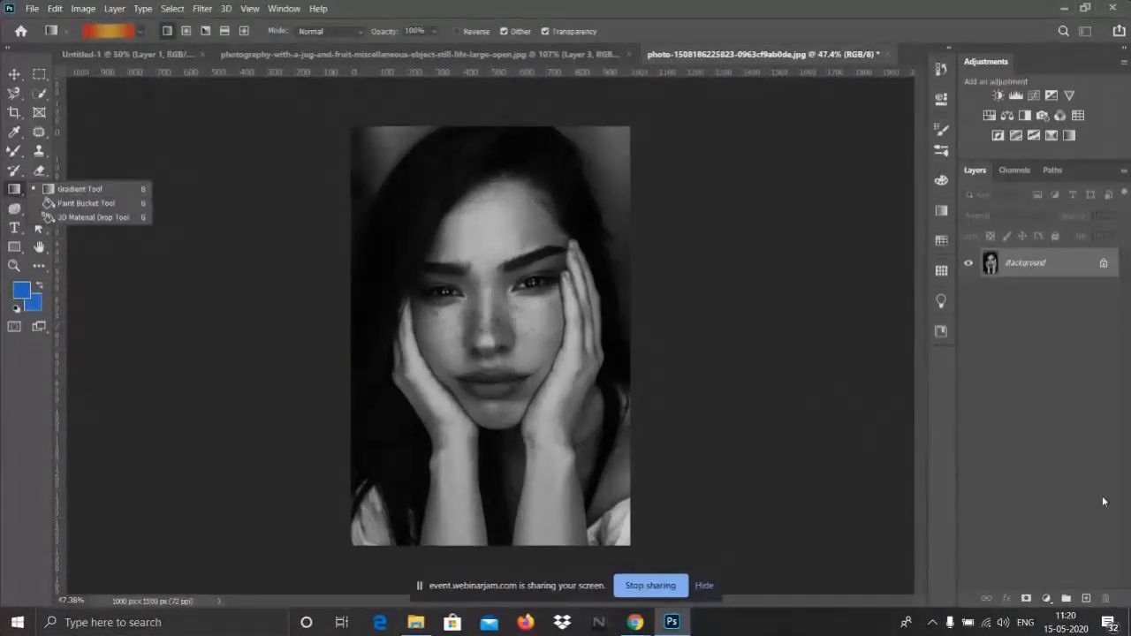
left_click(58, 191)
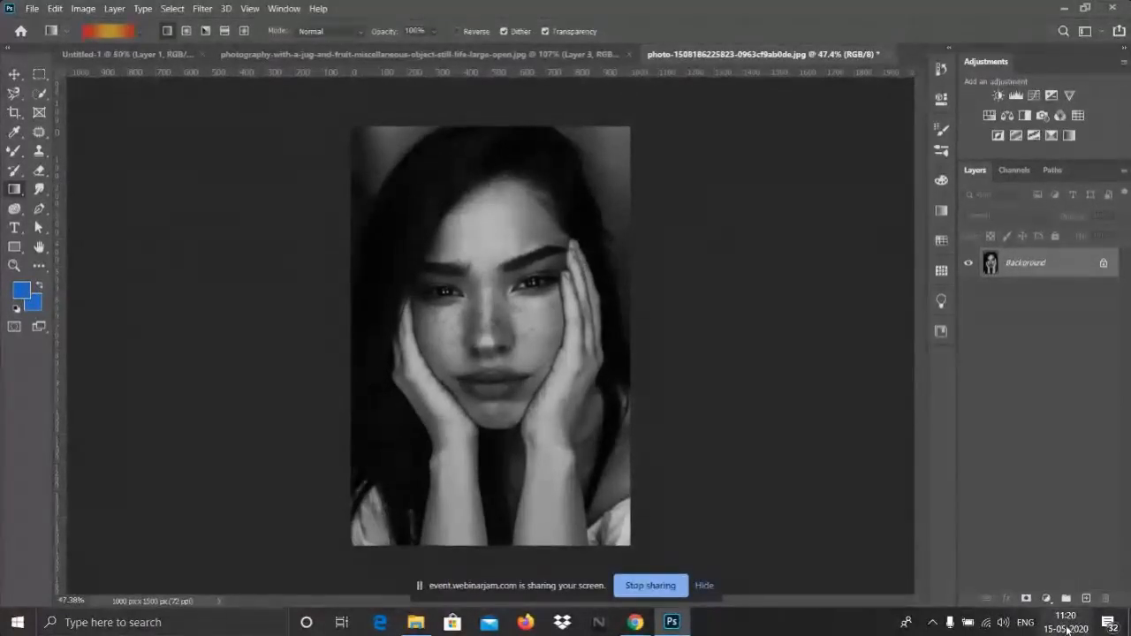
left_click(1087, 599)
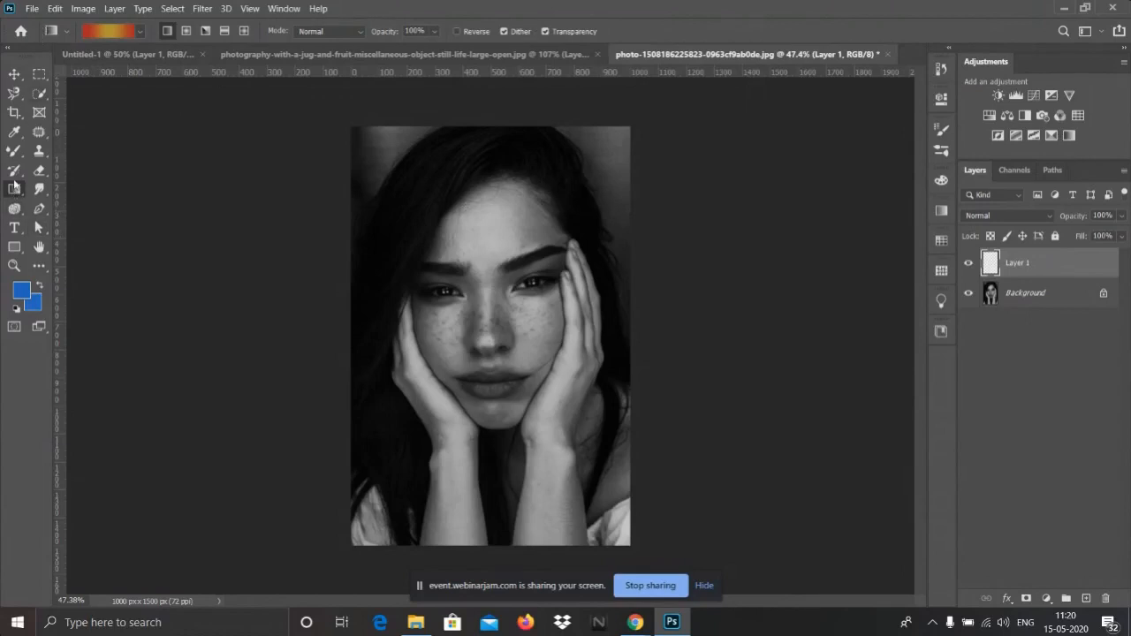
- Edit the red-yellow-red gradient, placing its first color stop at 10% and changing that stop to cyan 24dddb
left_click(95, 31)
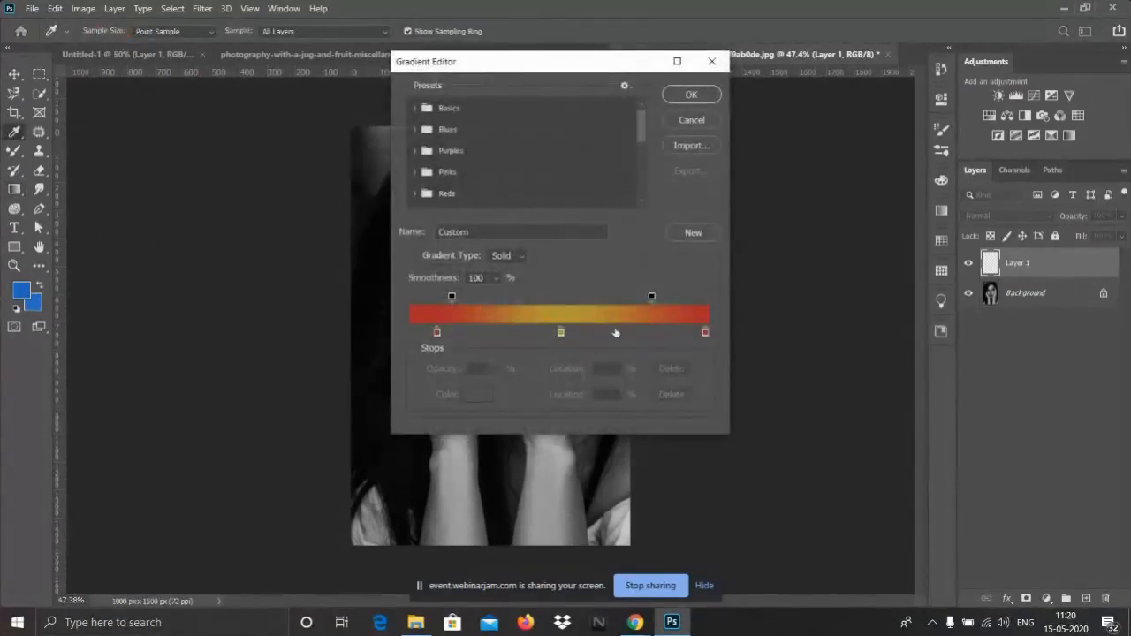
left_click(437, 332)
left_click_drag(436, 336, 438, 330)
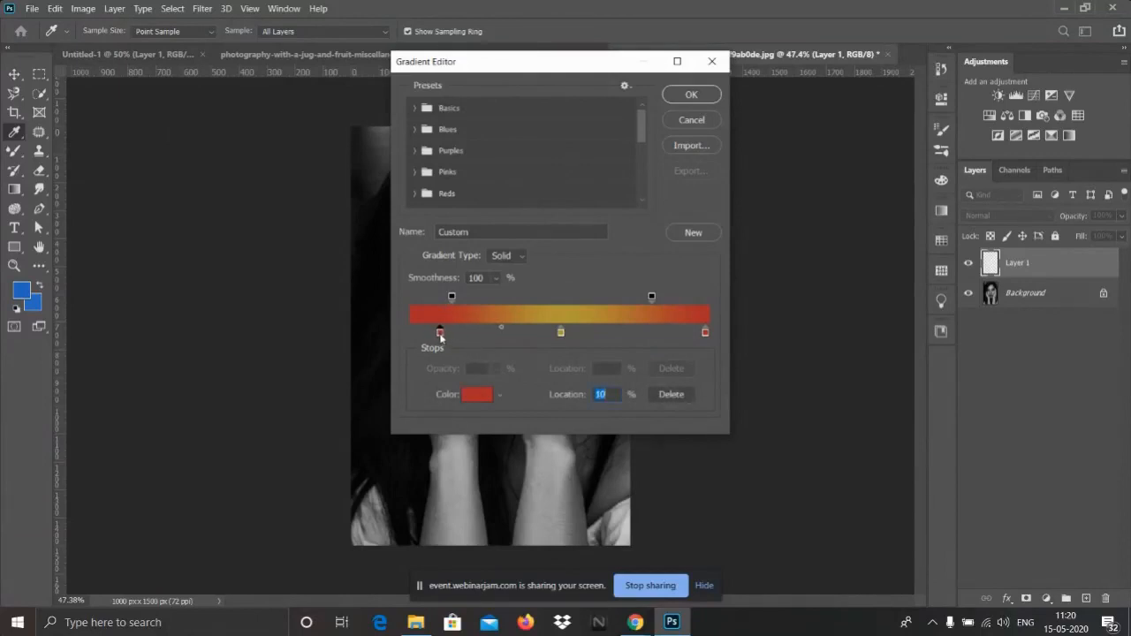
left_click(475, 397)
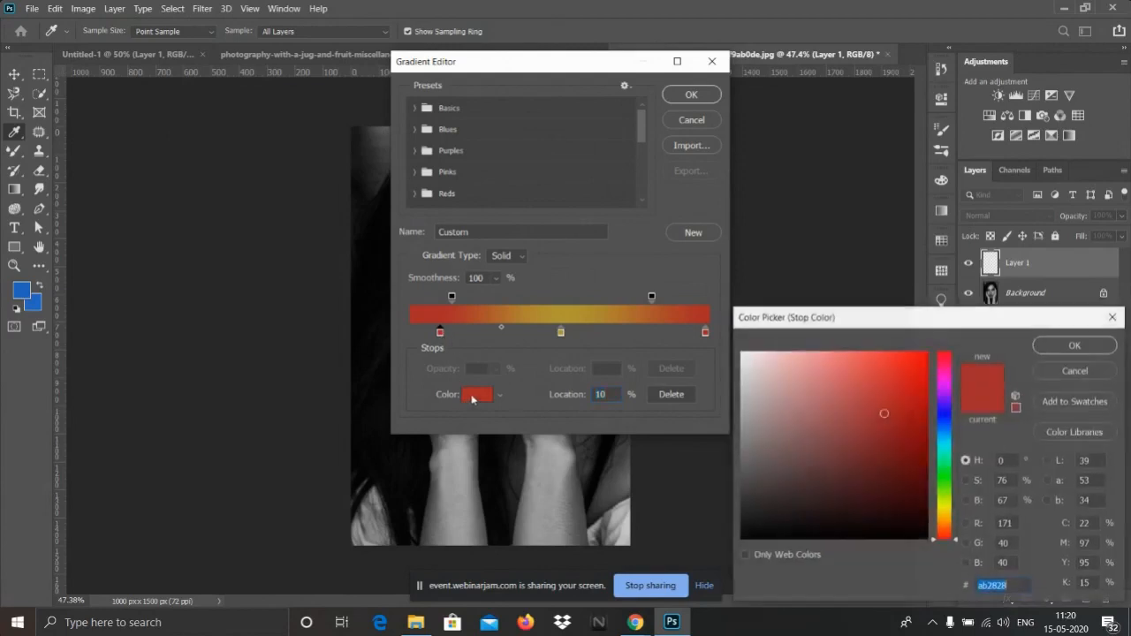
left_click(949, 449)
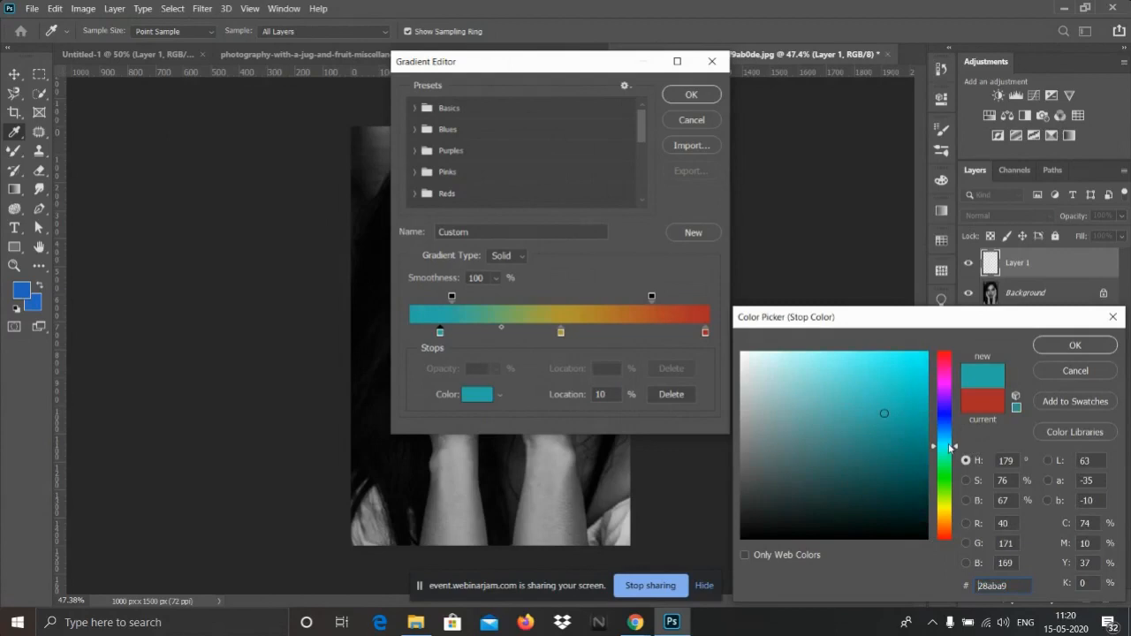
left_click(894, 375)
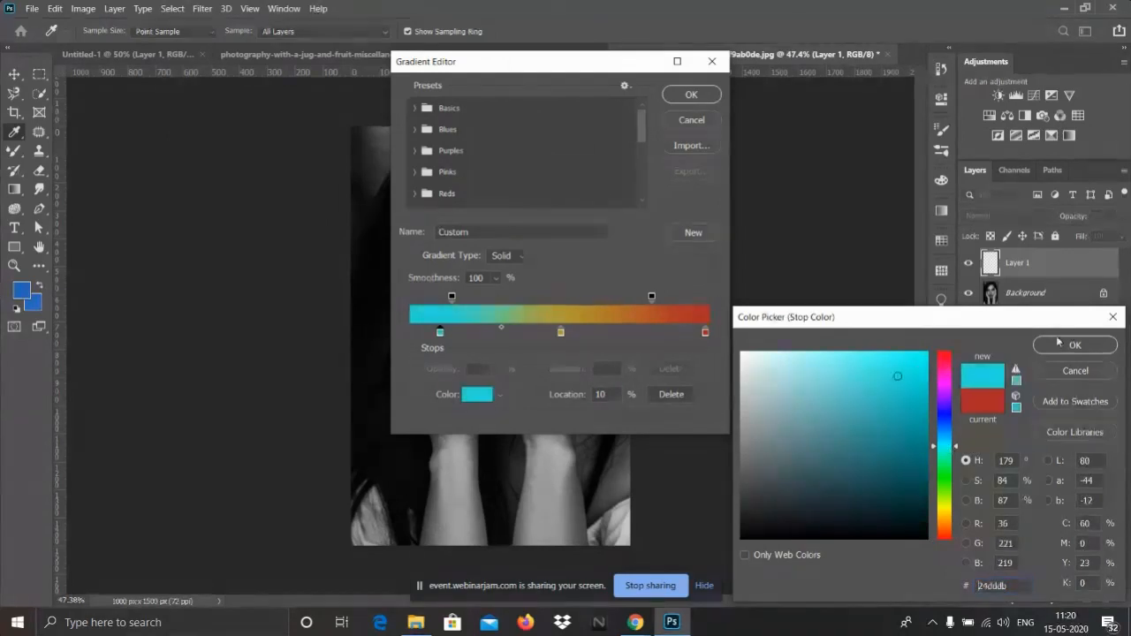
left_click(1074, 345)
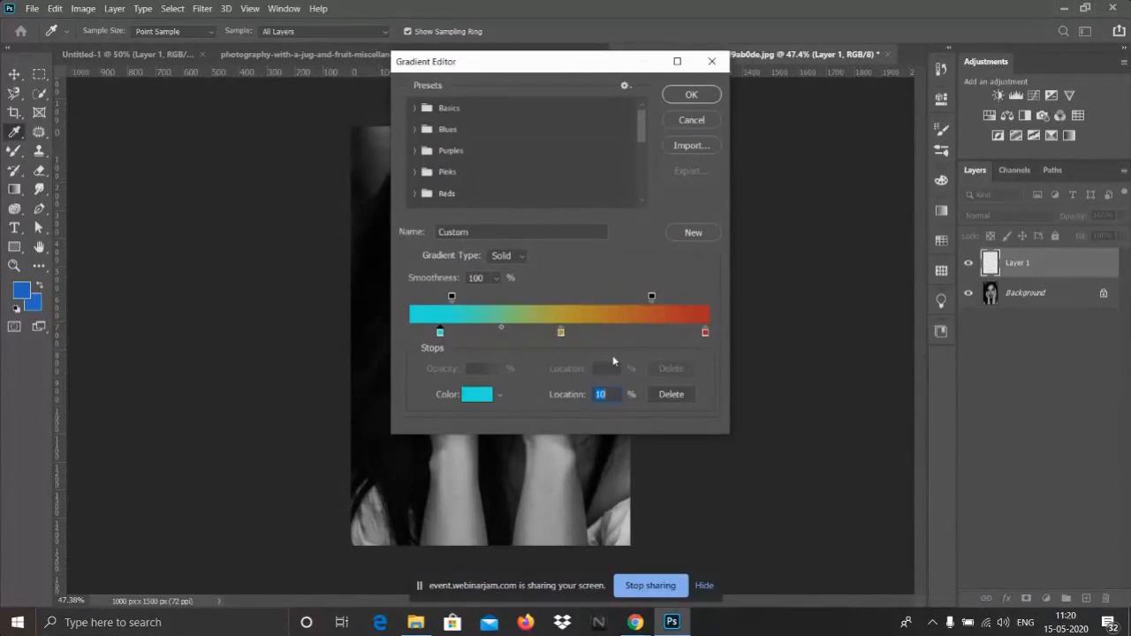
left_click(690, 95)
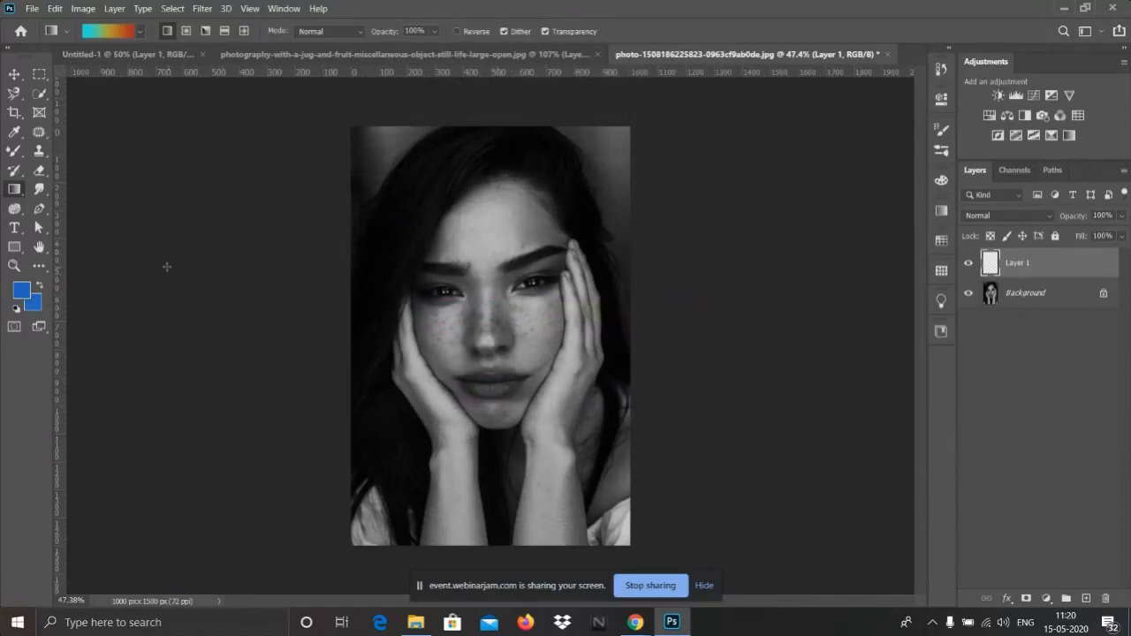
- Fill Layer 1 with the blue foreground color, and undo the fill
key("alt+BackSpace")
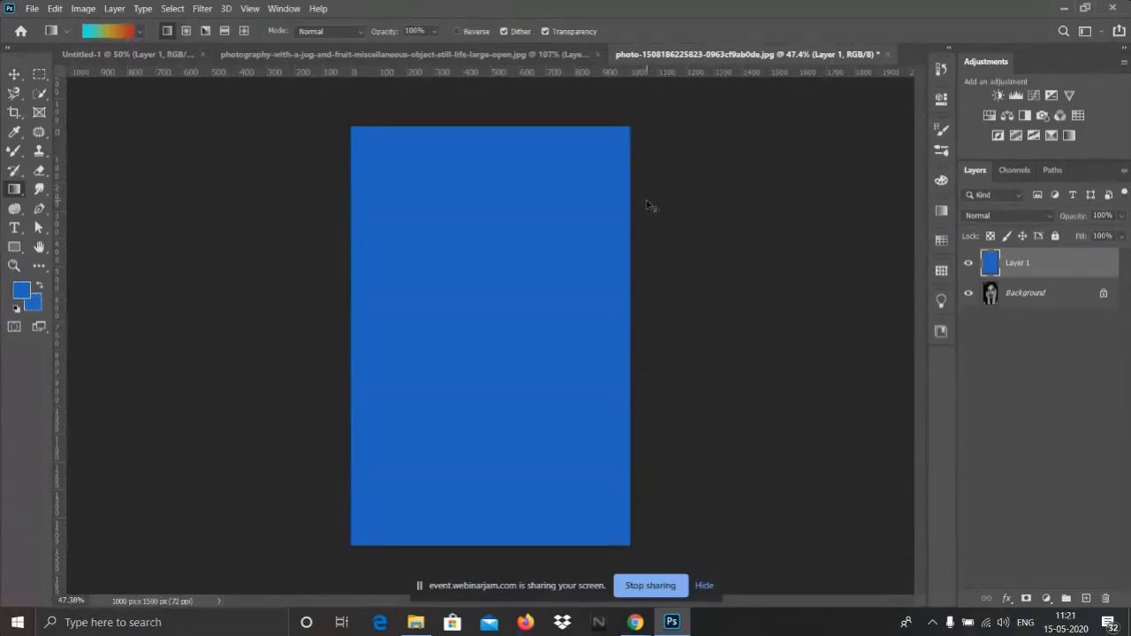
key("ctrl+z")
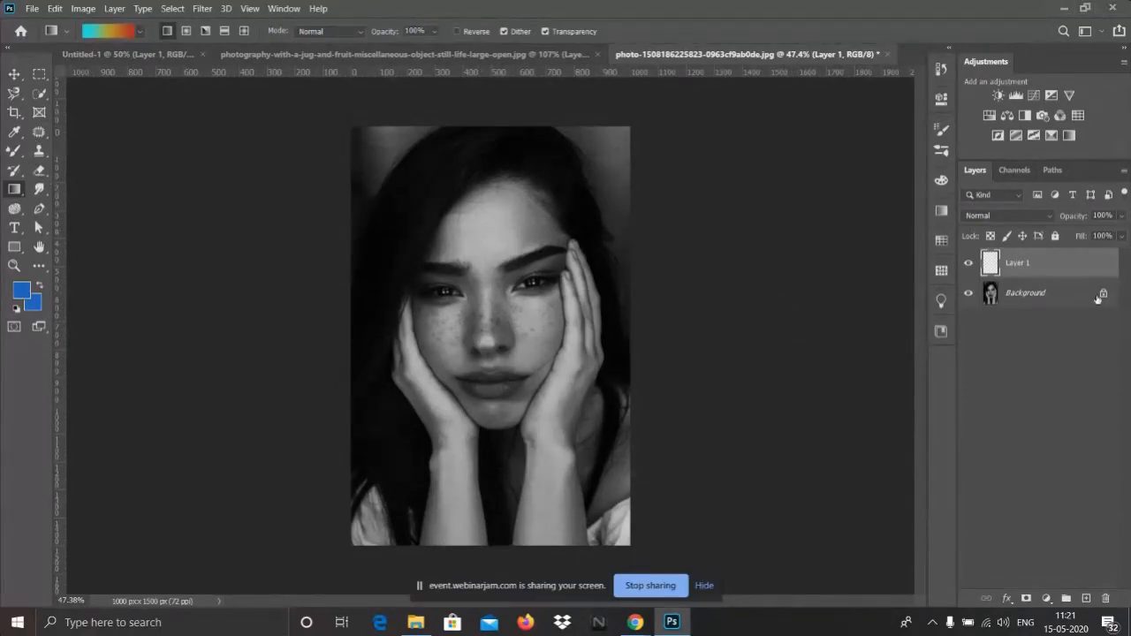
- Select a tall rectangle over the right-hand part of the face and fill it with a vertical linear gradient from cyan through yellow to red
left_click(38, 75)
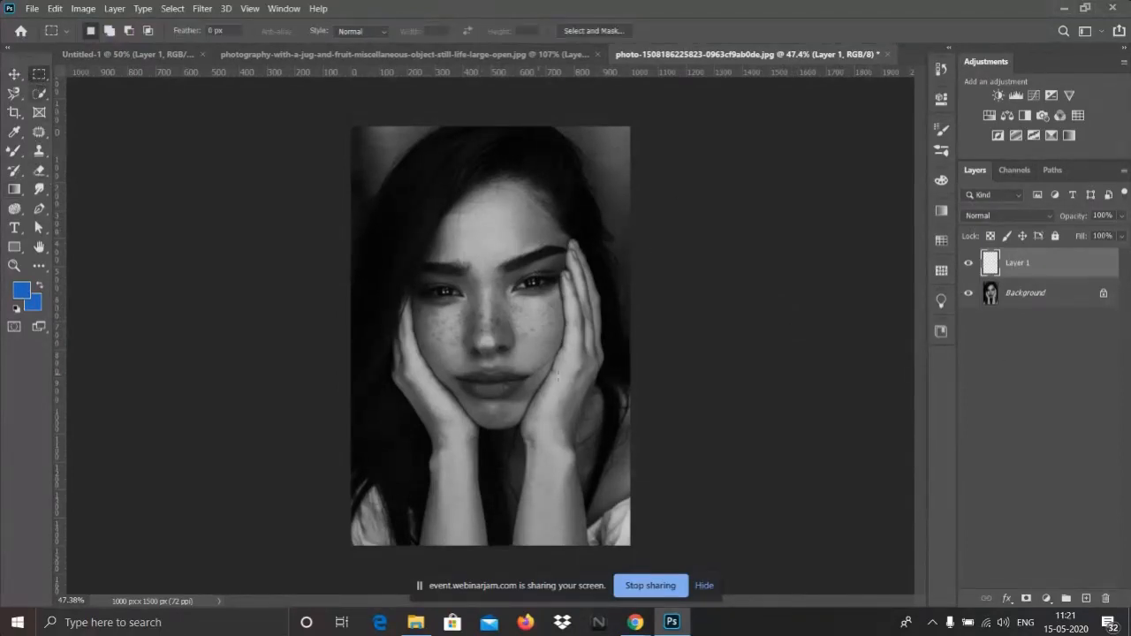
left_click_drag(457, 202, 615, 484)
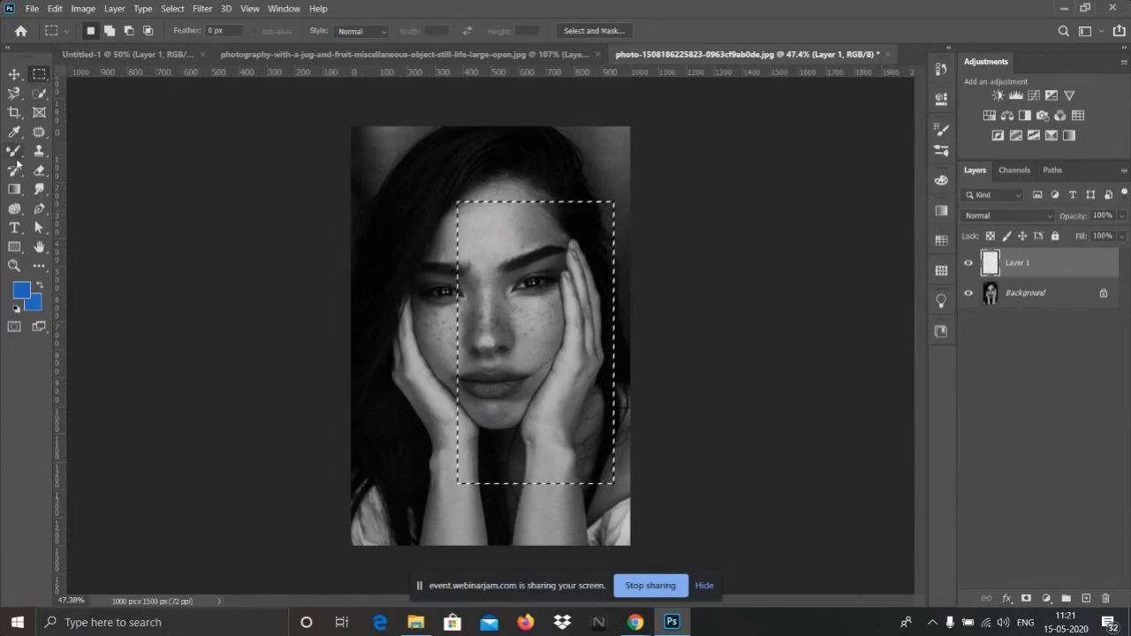
left_click(14, 189)
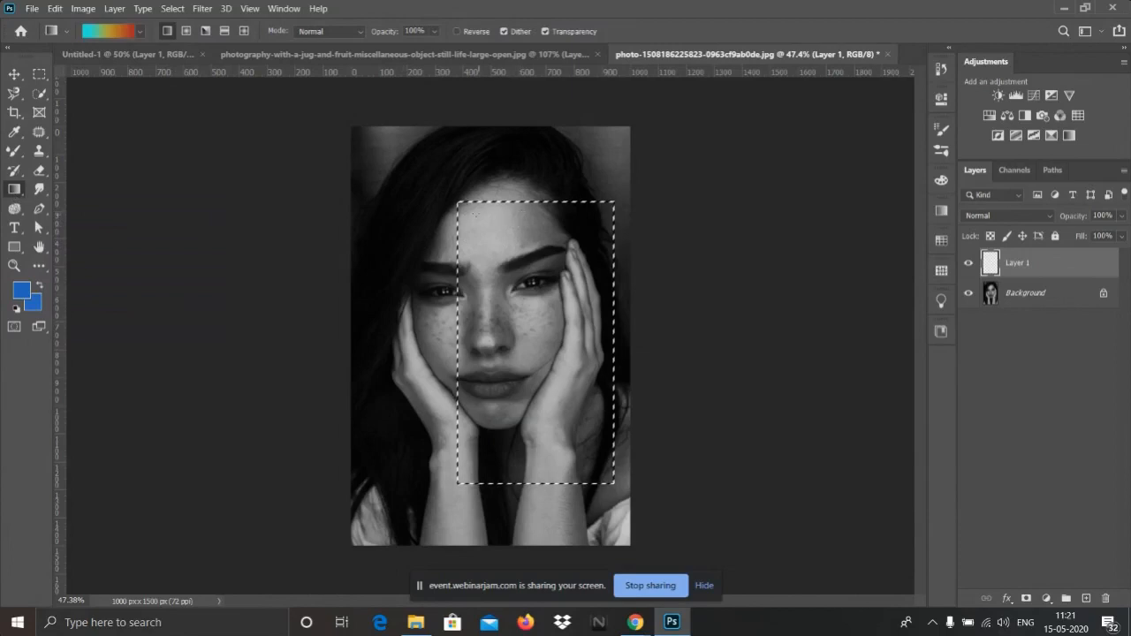
left_click_drag(469, 215, 575, 445)
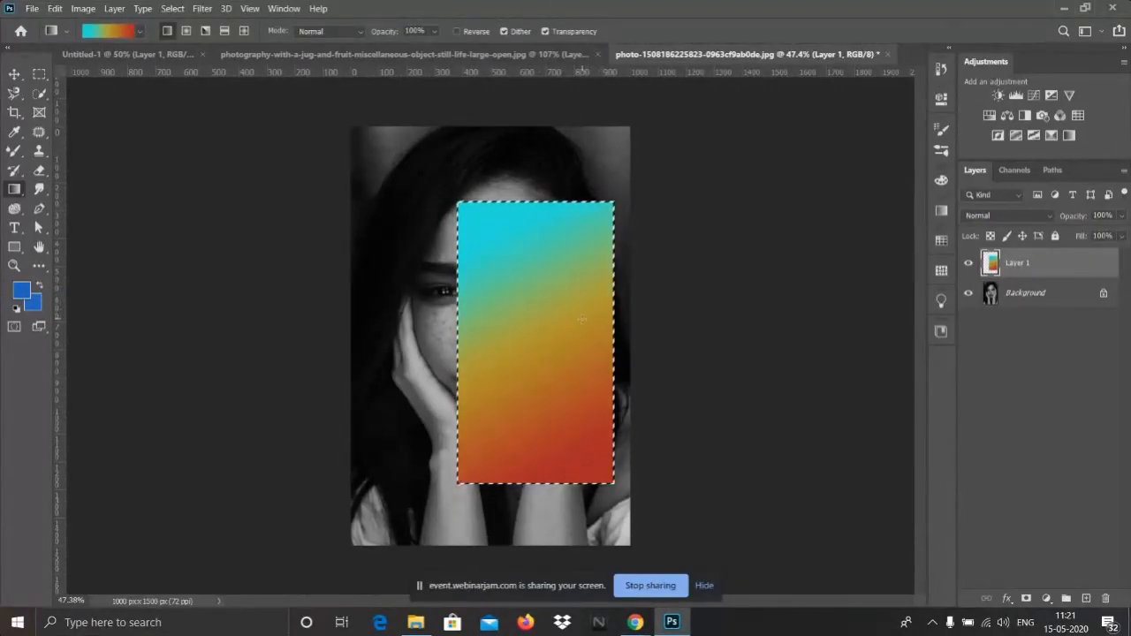
left_click_drag(530, 340, 535, 442)
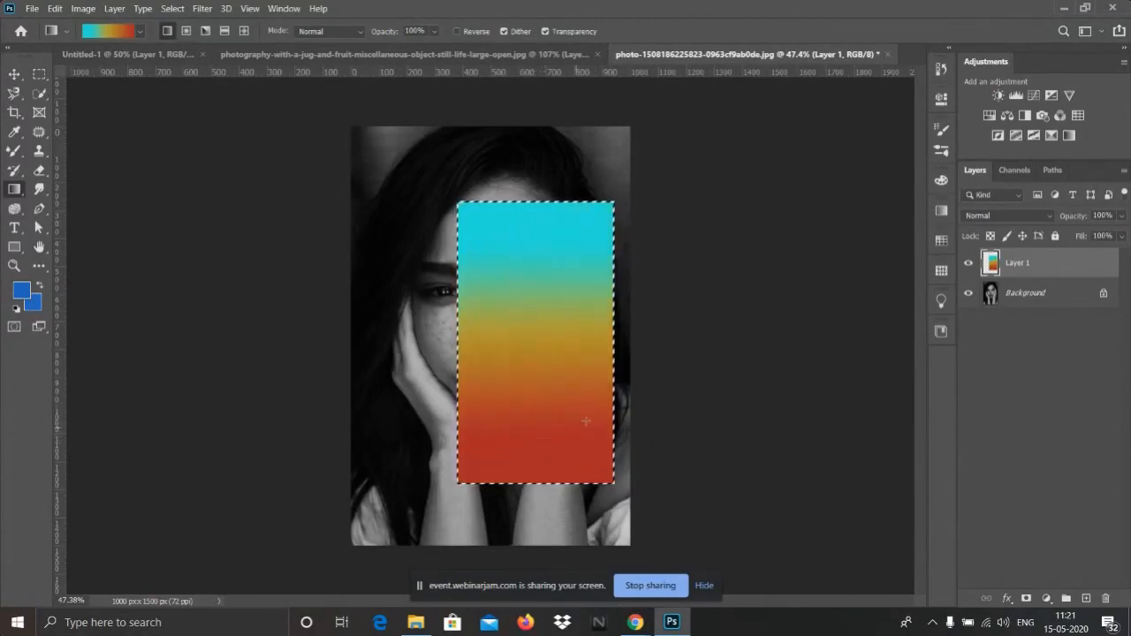
- Refill the selected rectangle with the gradient horizontally and again vertically from cyan down to red, and clear the selection
left_click_drag(472, 300, 611, 300)
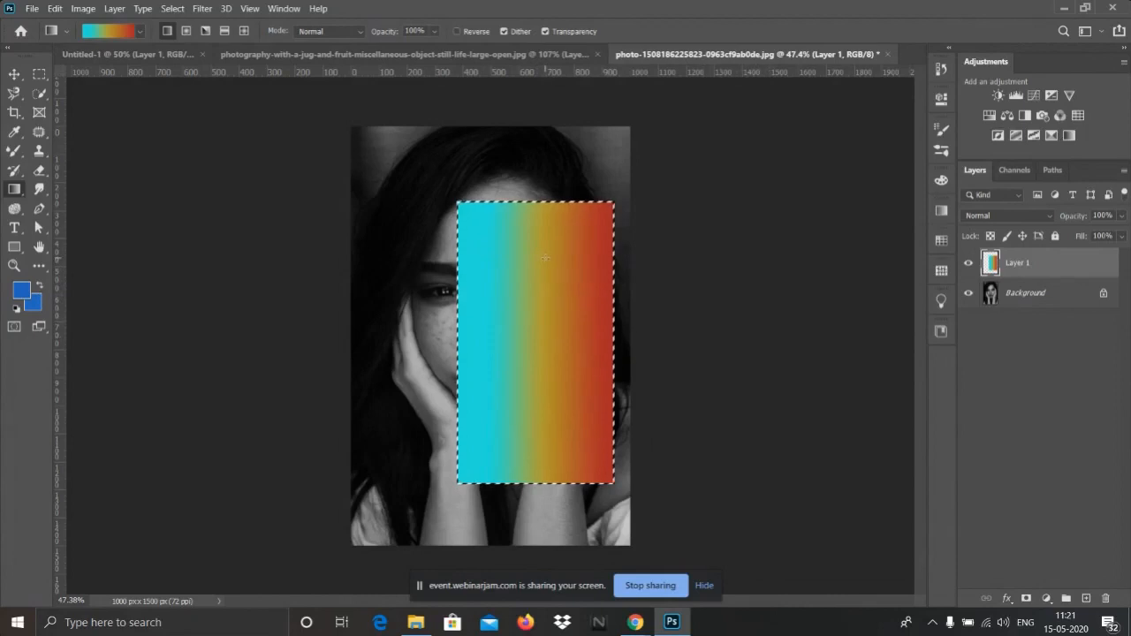
left_click_drag(525, 232, 537, 417)
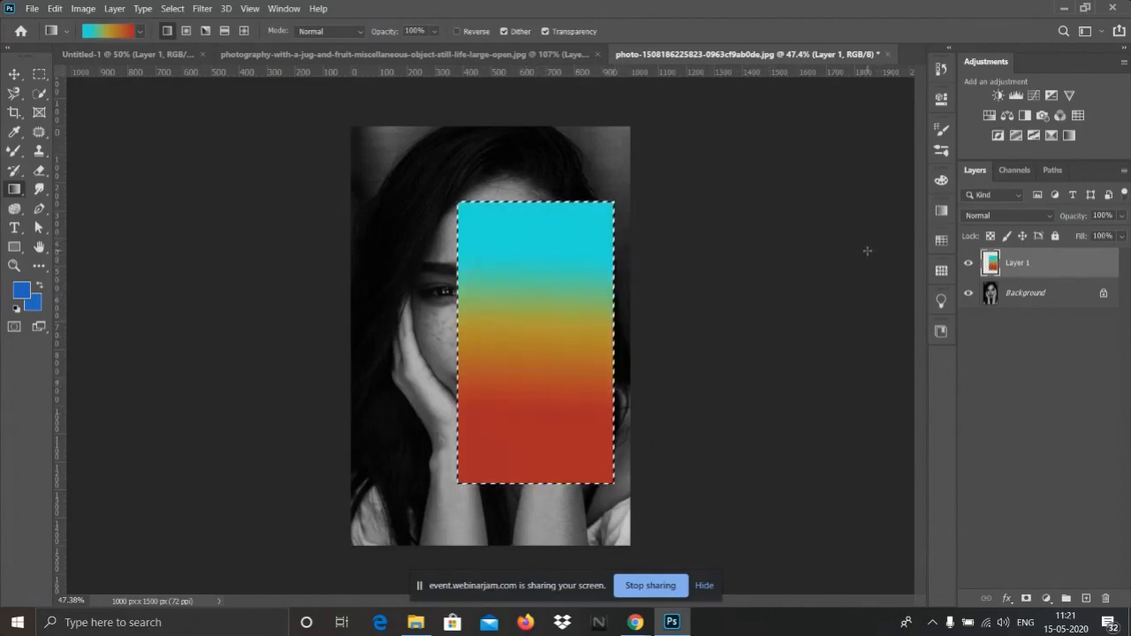
key("ctrl+d")
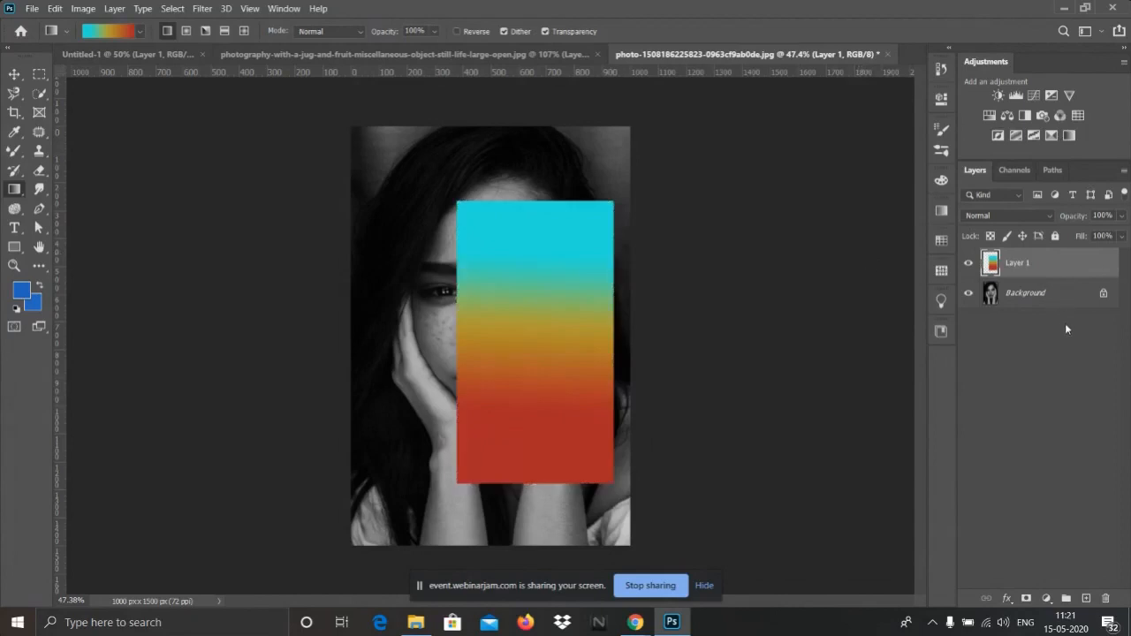
- Duplicate the Background layer beneath Layer 1
left_click(1069, 296)
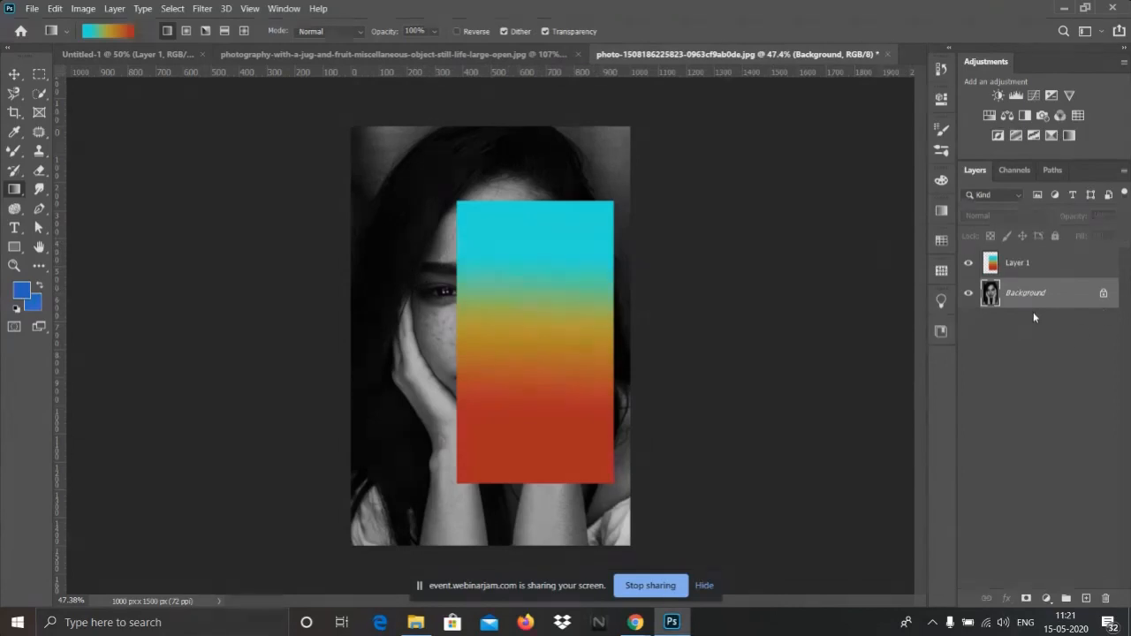
key("ctrl+j")
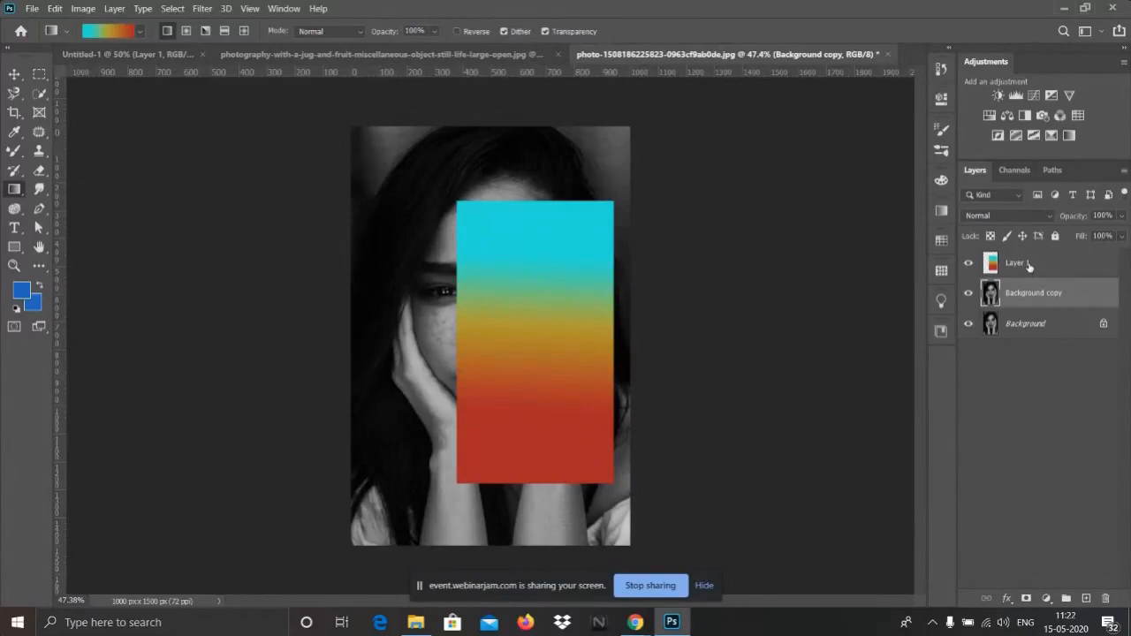
- Preview blend modes such as Linear Light on Layer 1 and Background copy together, keep Normal, and reselect only Layer 1
left_click(1028, 264, "shift")
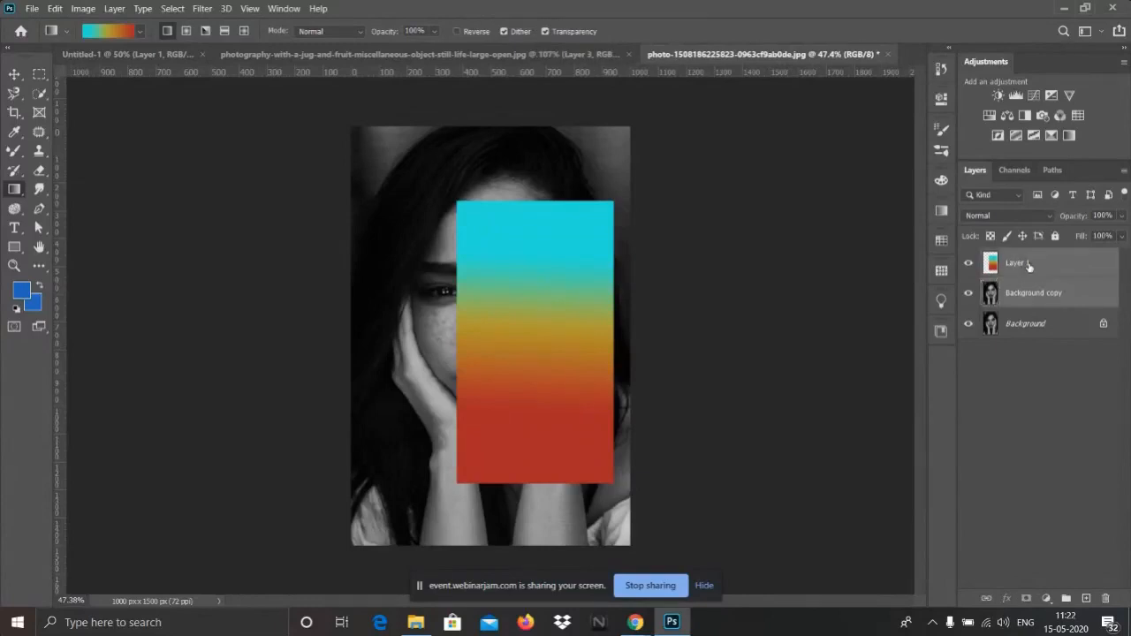
left_click(988, 217)
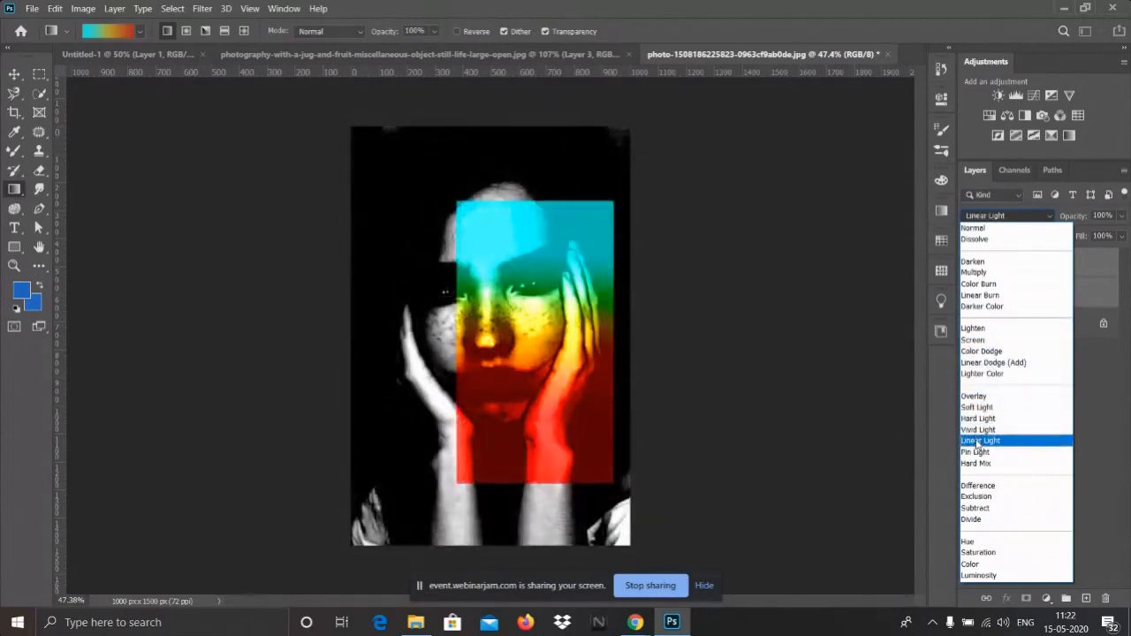
left_click(981, 227)
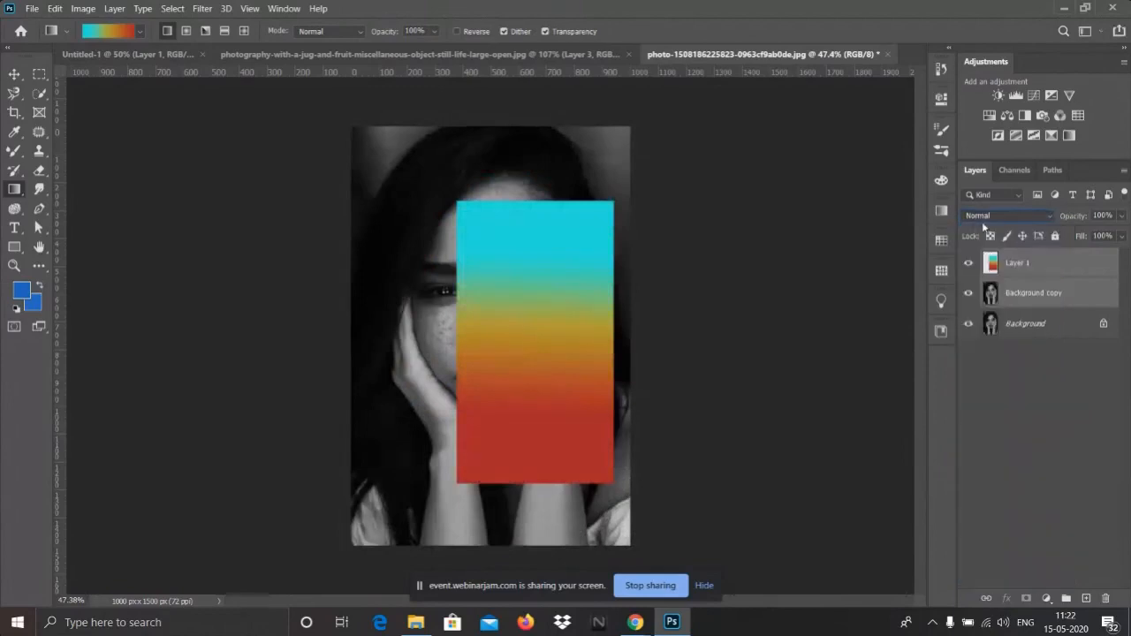
left_click(744, 314)
left_click(544, 244)
left_click(1014, 268)
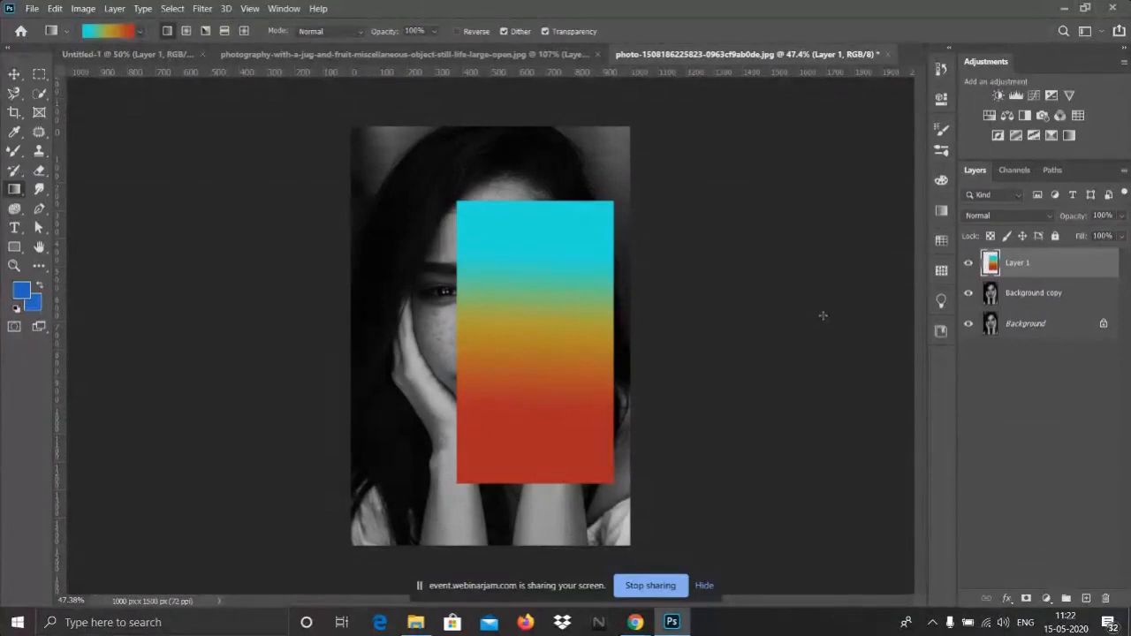
- Switch to Chrome and bring up the Google Images results for flower
left_click(1067, 8)
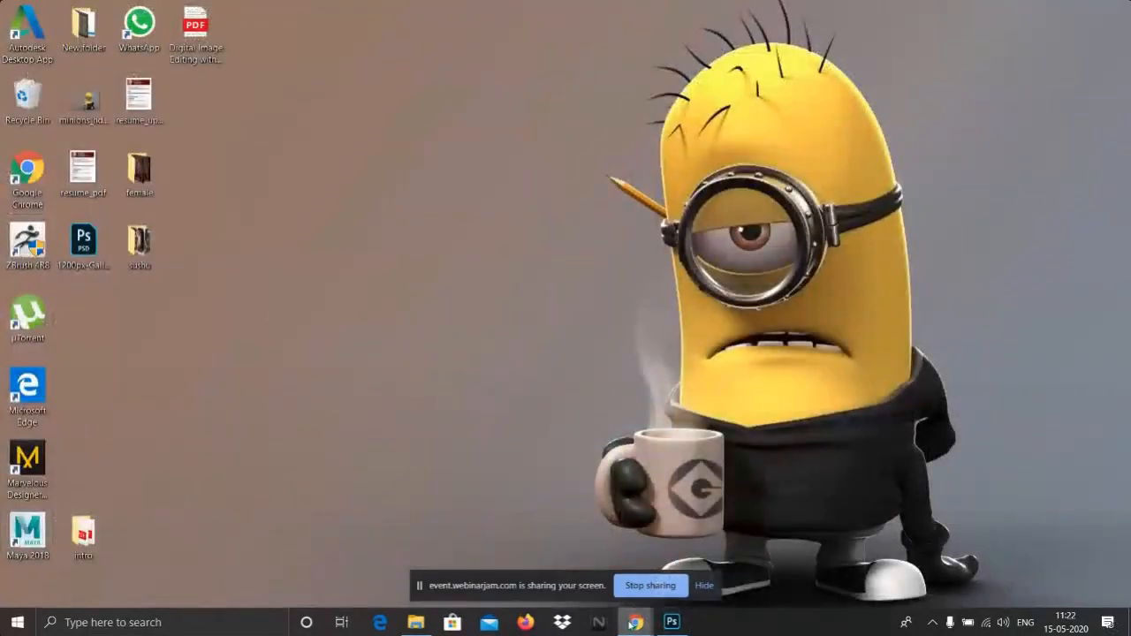
mouse_move(635, 623)
left_click(549, 546)
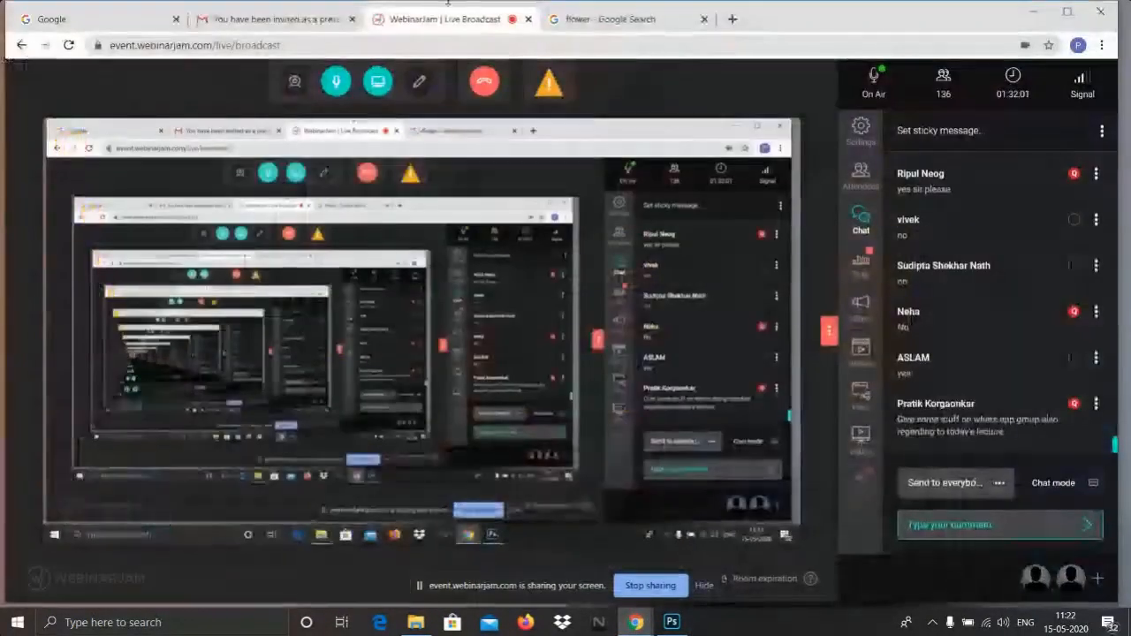
left_click(614, 25)
scroll(245, 181, "up", 3)
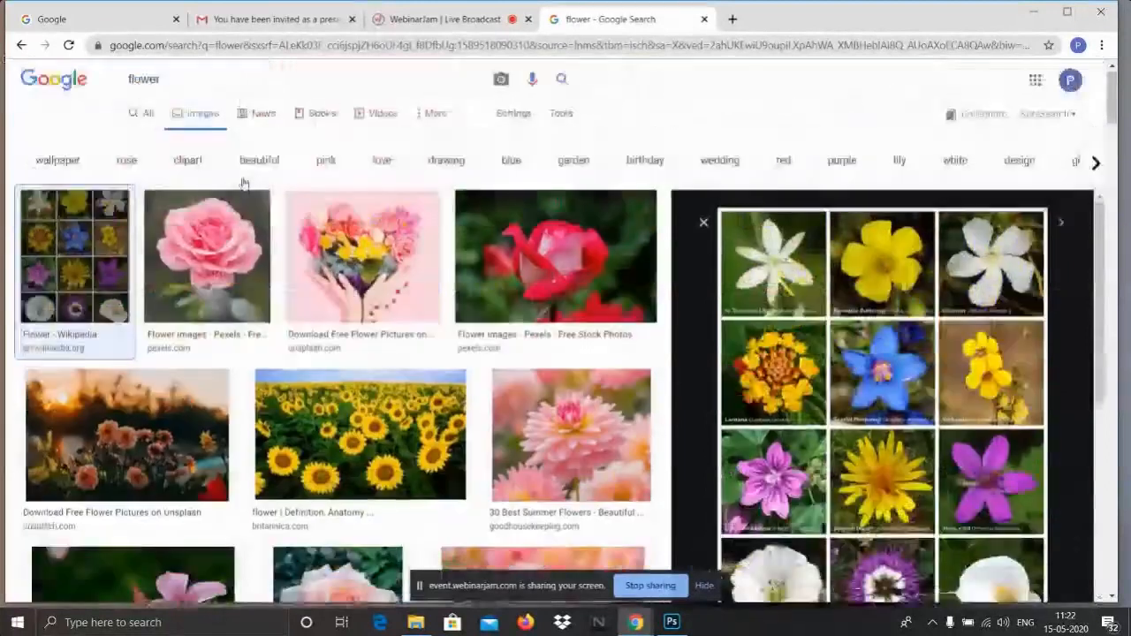
- Search Google Images for "burn face" and look through the results for a usable skin texture
left_click(176, 93)
left_click_drag(176, 93, 124, 91)
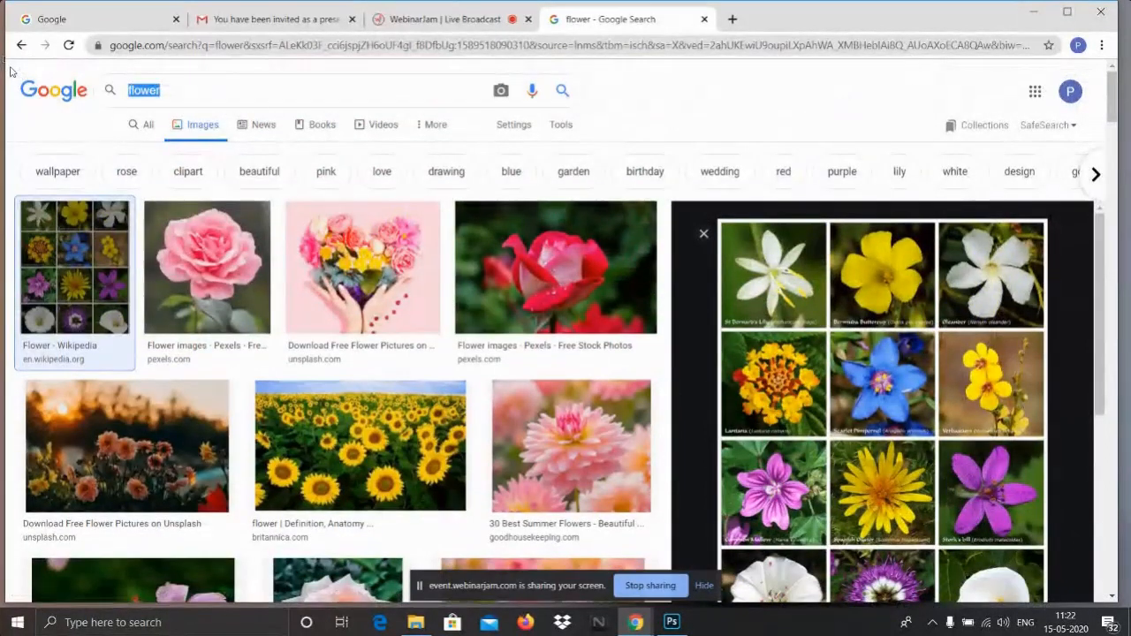
type("mu")
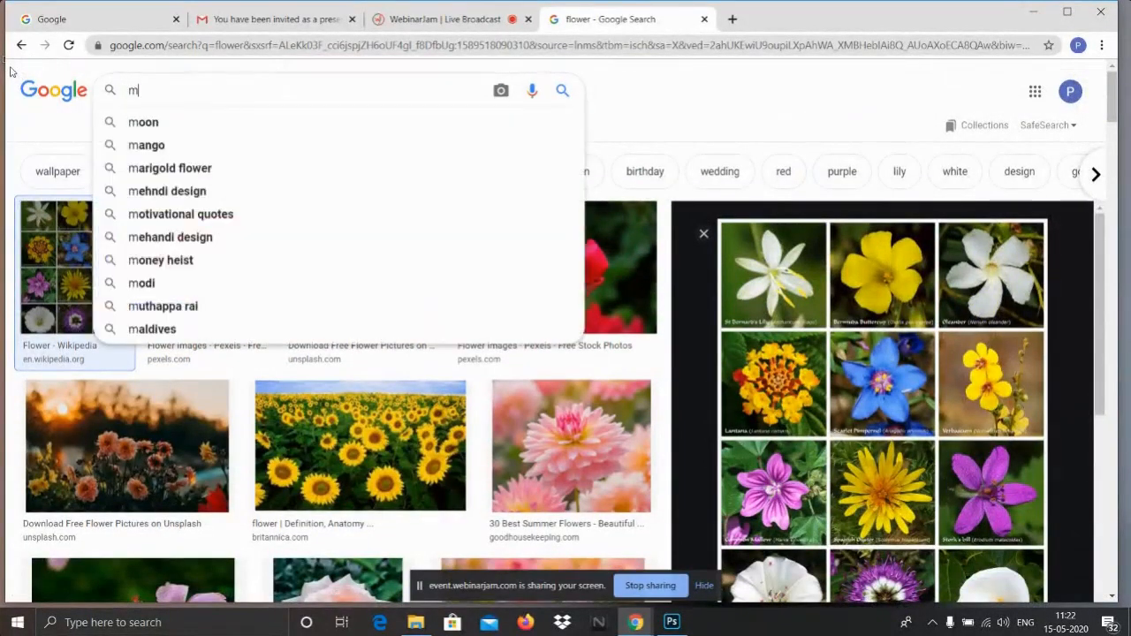
key("BackSpace")
key("BackSpace")
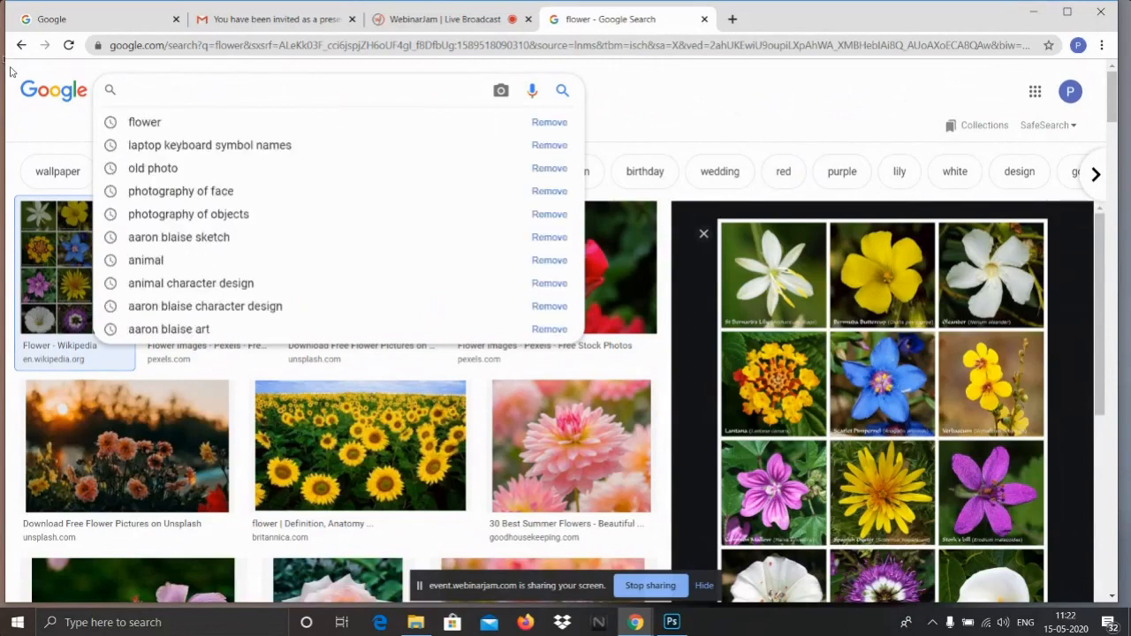
type("burn")
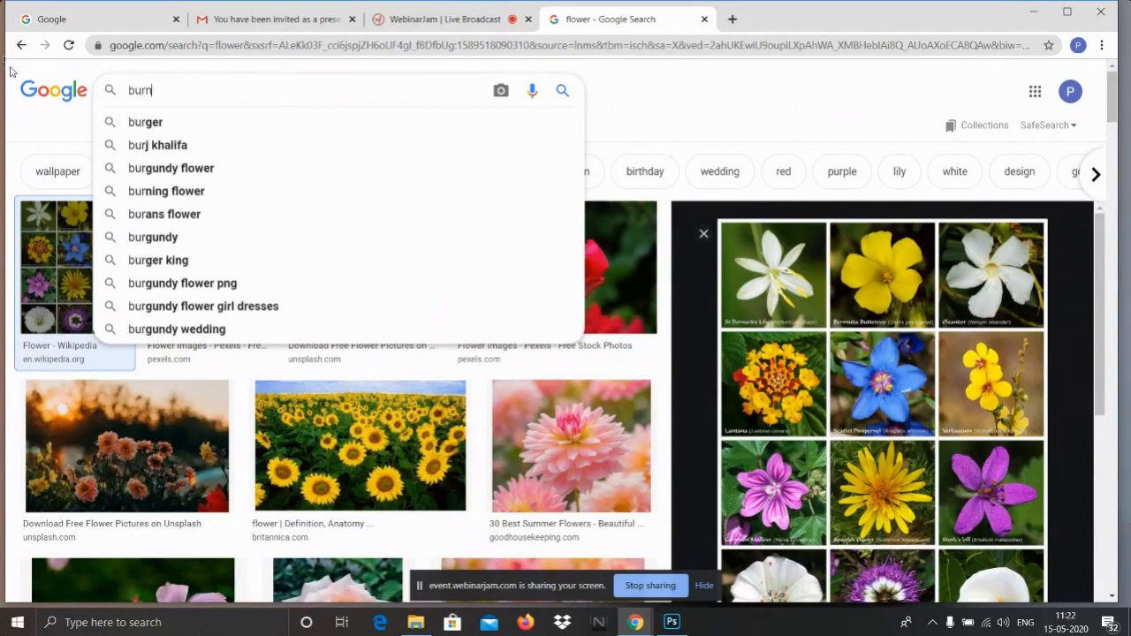
type(" face")
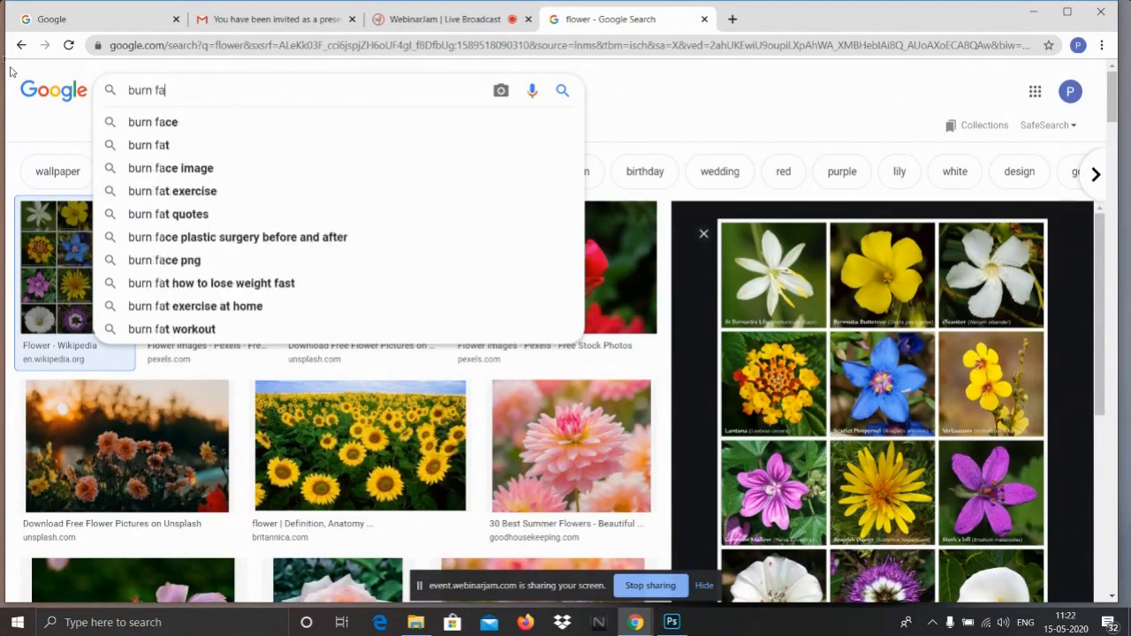
key("Return")
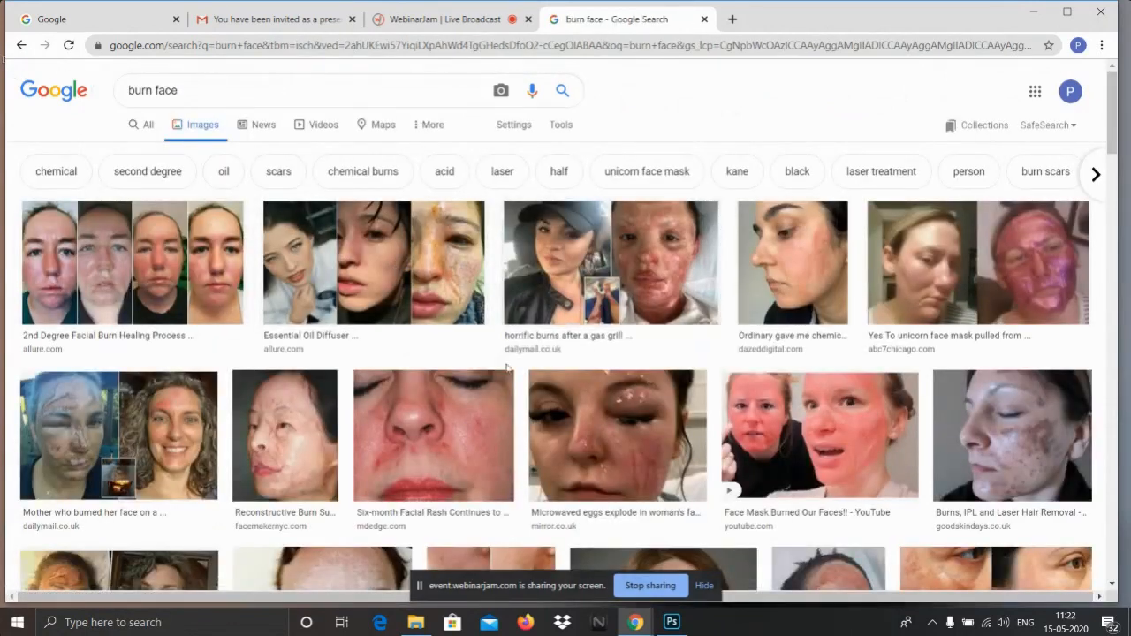
scroll(510, 362, "down", 5)
scroll(514, 351, "down", 1)
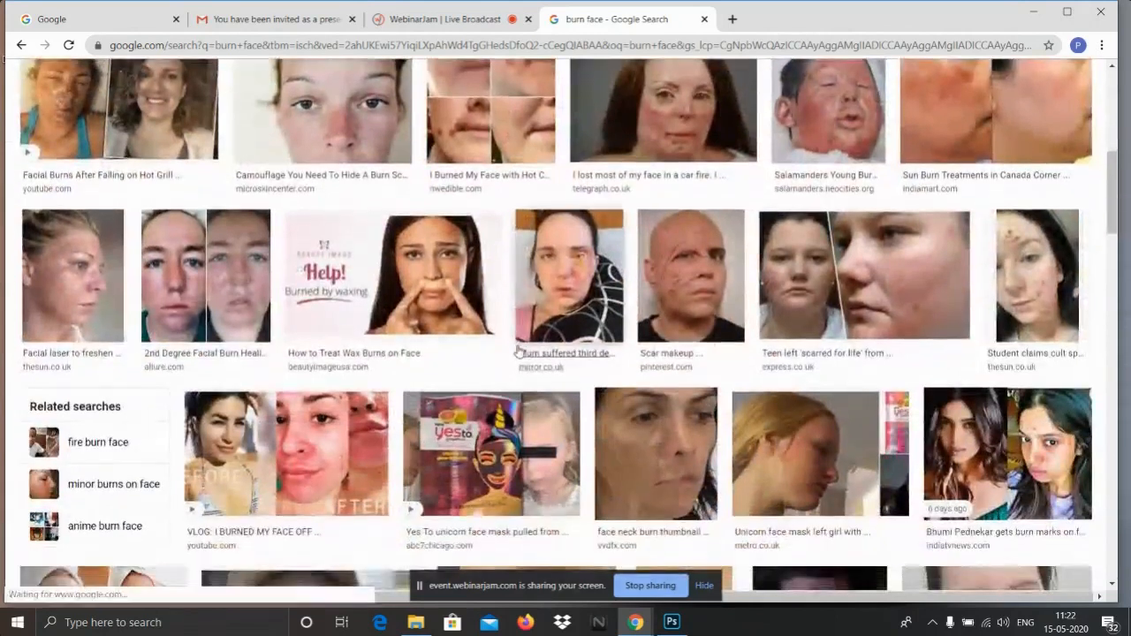
scroll(527, 350, "down", 4)
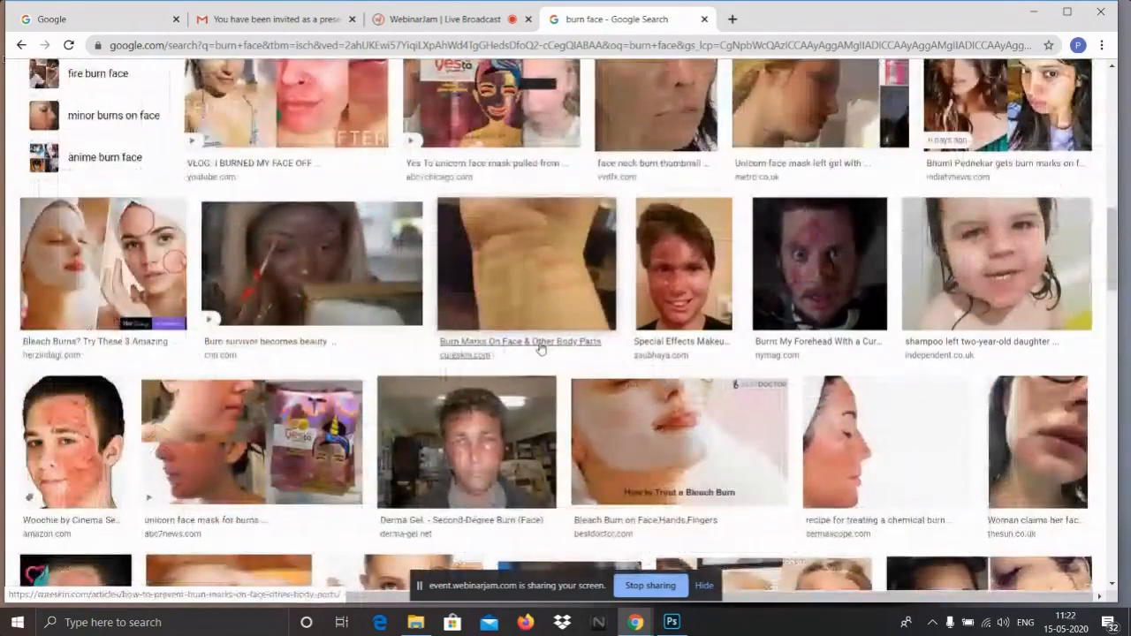
scroll(541, 349, "up", 12)
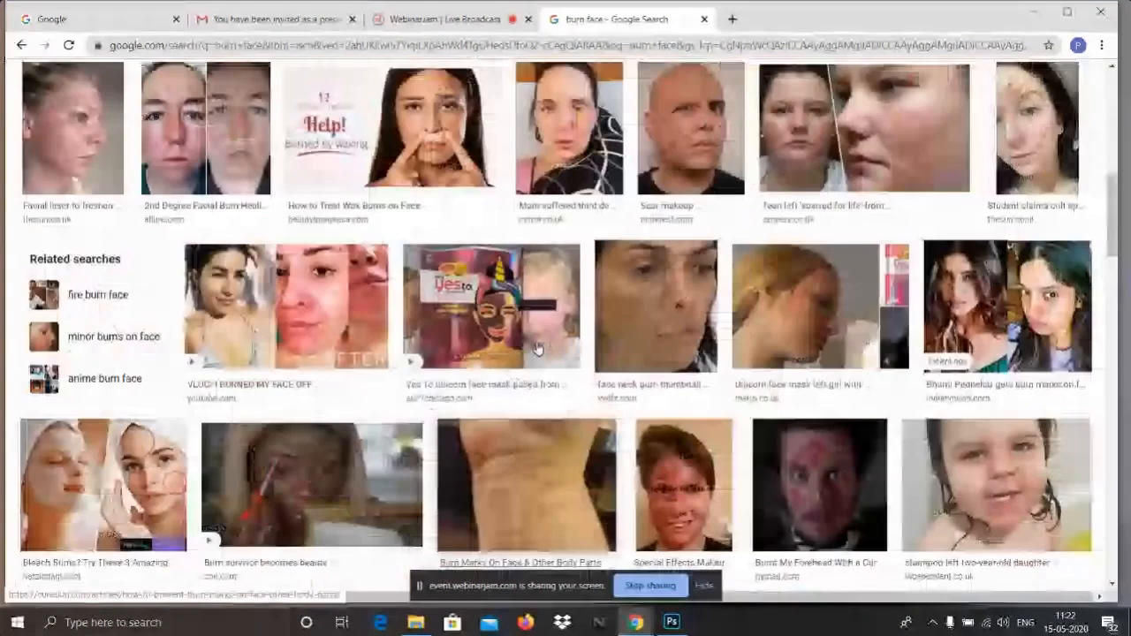
- Replace the image search term with "mud" and run the search
left_click_drag(188, 90, 119, 90)
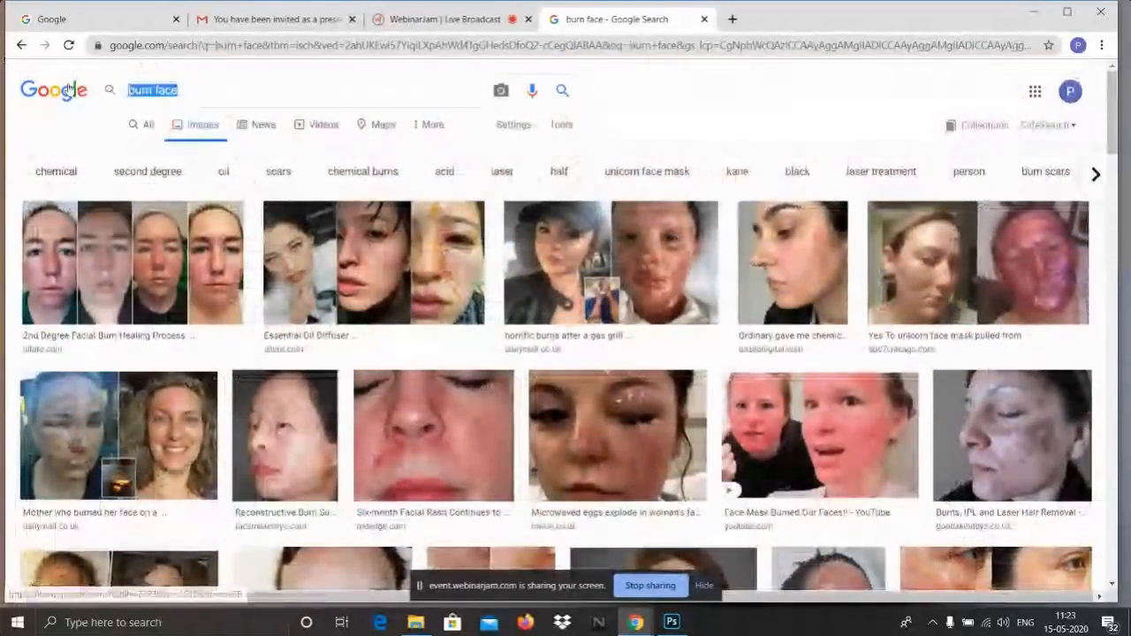
type("muddy")
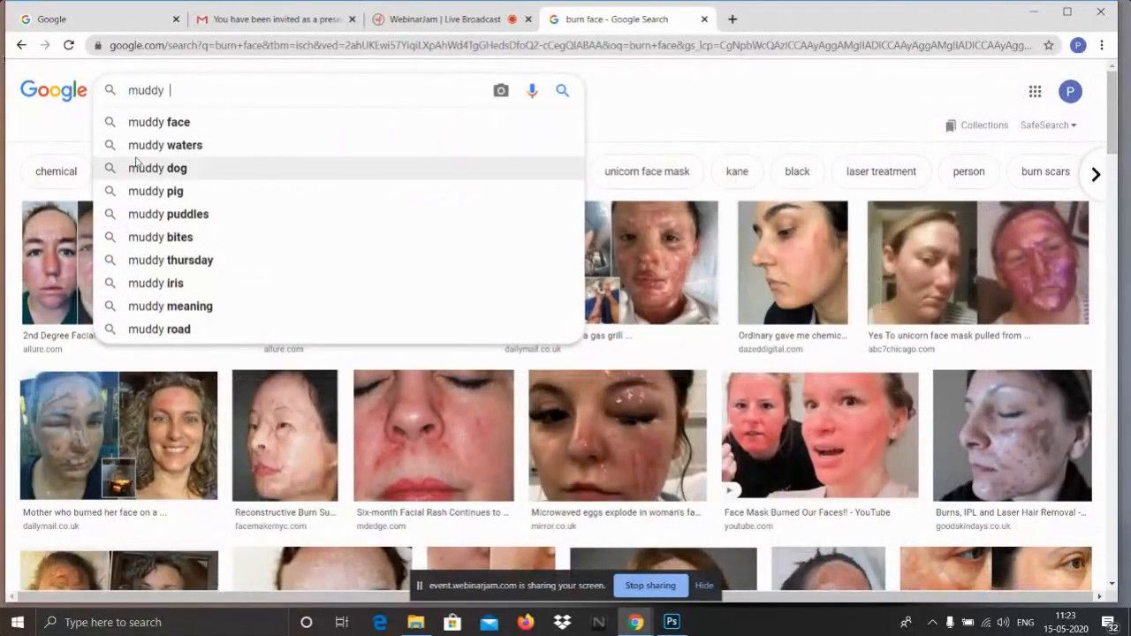
key("BackSpace")
key("BackSpace")
key("BackSpace")
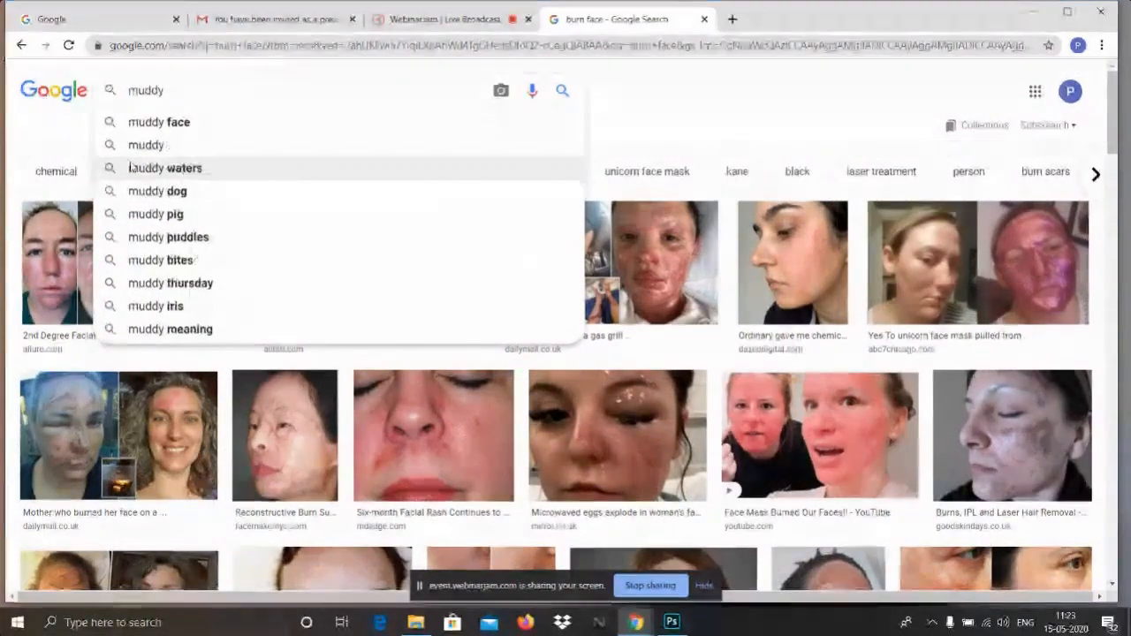
key("Return")
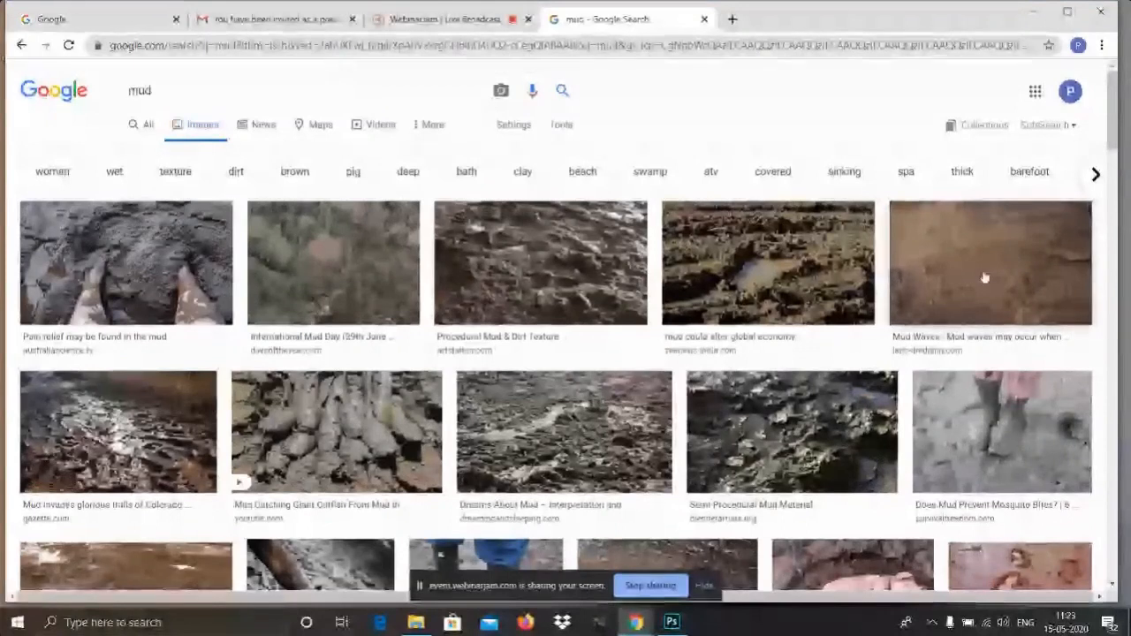
- Find the brown soil texture related to the Mud Waves image and save it as SoilMud0059_1_shared in the Desktop's intro folder
left_click(956, 292)
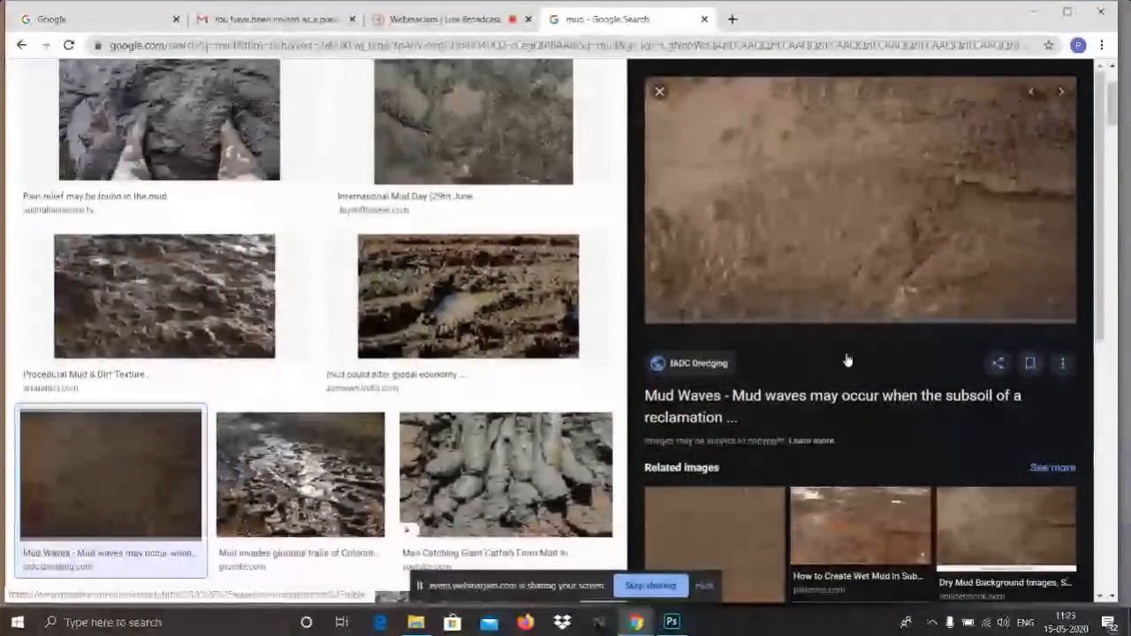
left_click(695, 505)
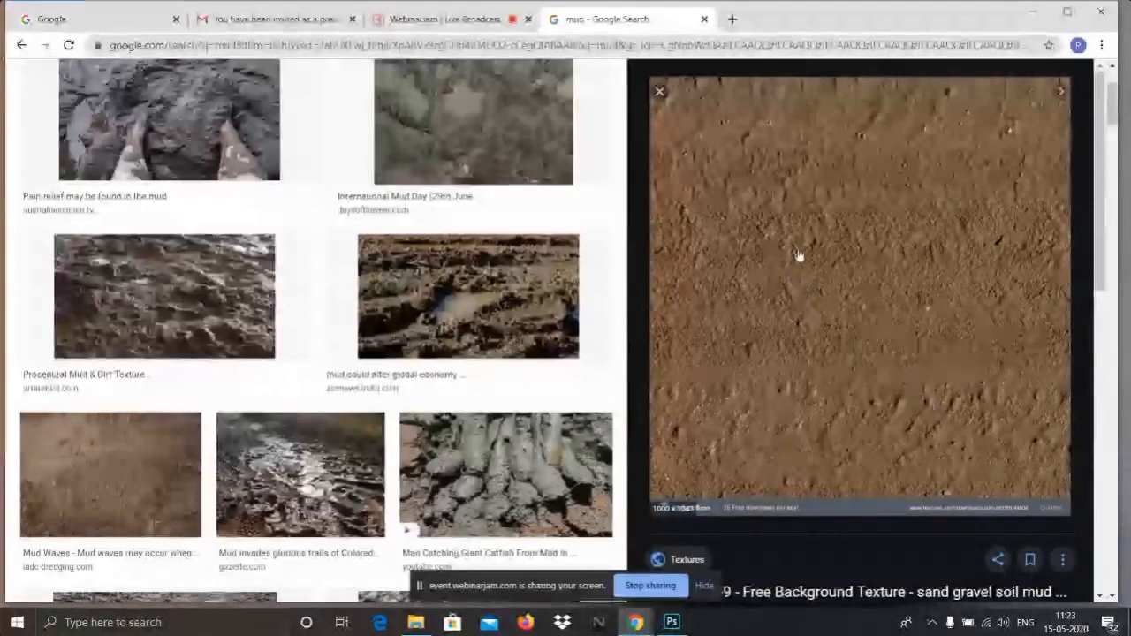
right_click(798, 253)
left_click(853, 403)
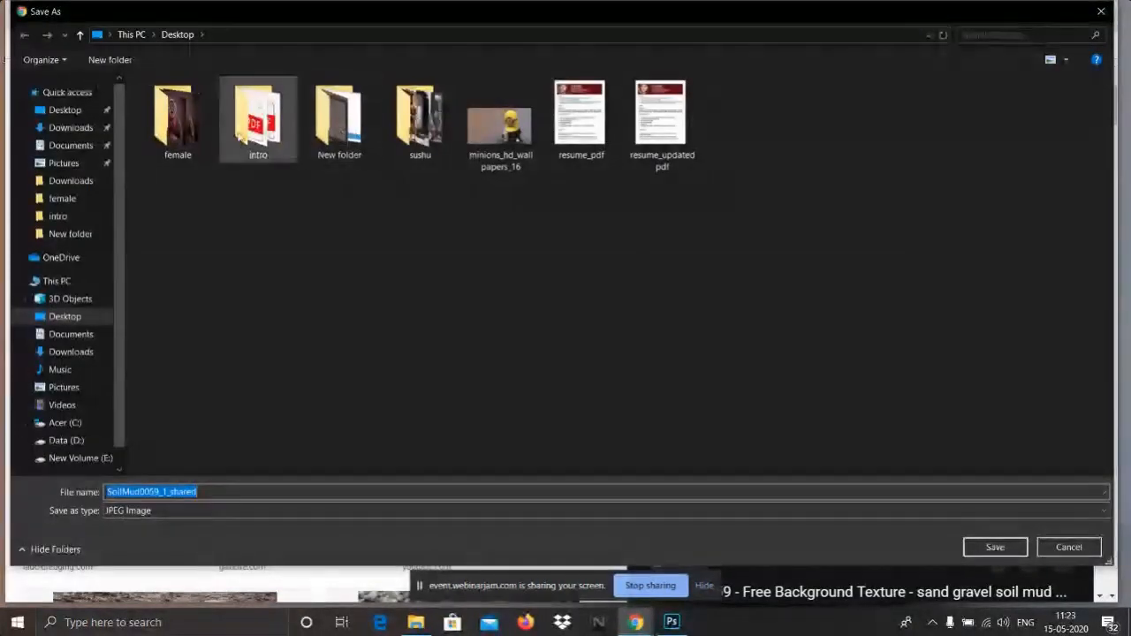
double_click(256, 120)
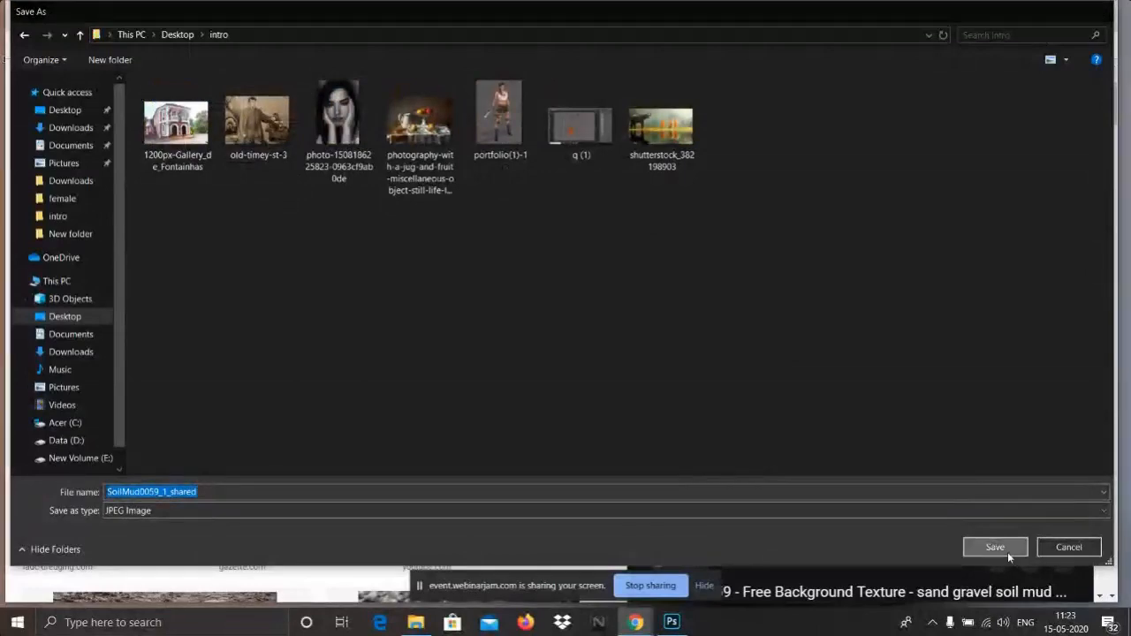
left_click(1008, 551)
- Switch back to Photoshop and open the SoilMud0059_1_shared image from the intro folder
left_click(1033, 12)
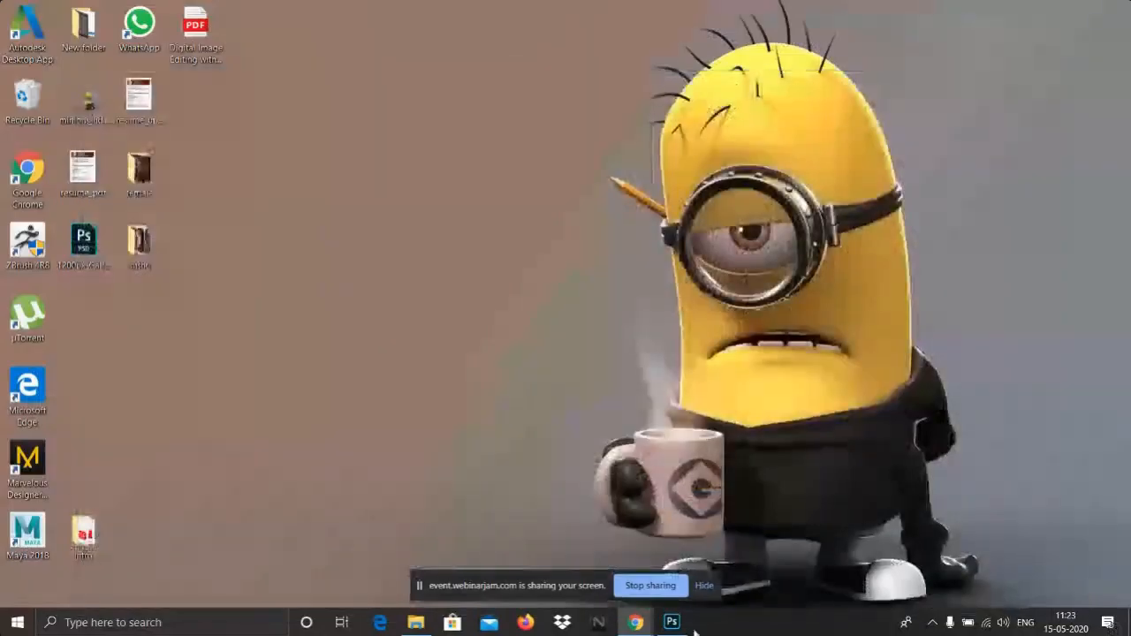
left_click(673, 624)
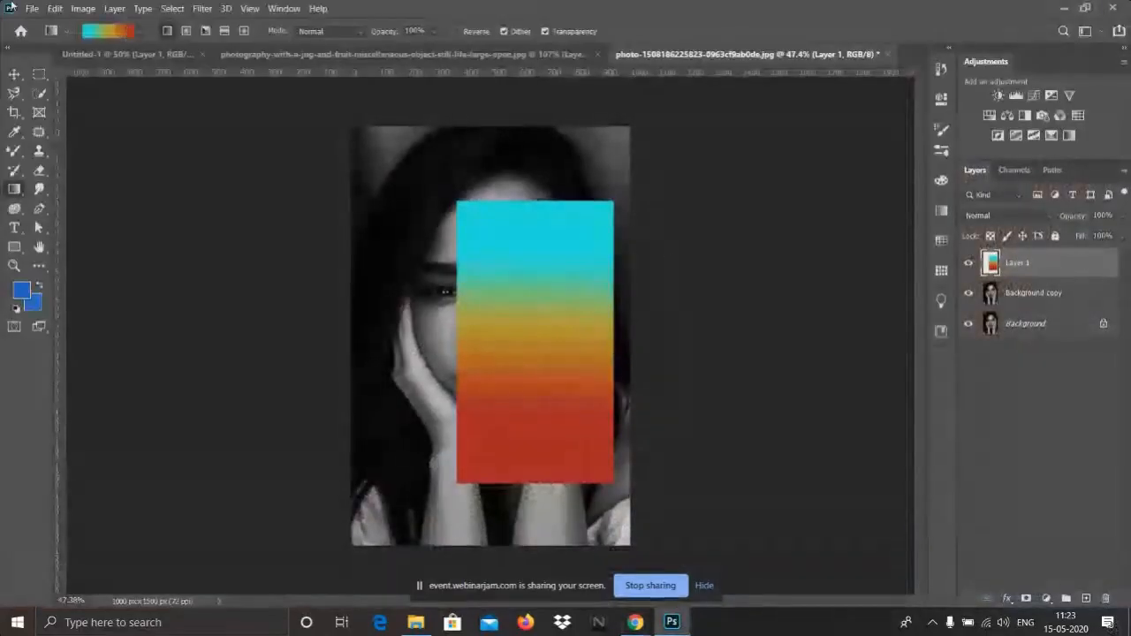
left_click(28, 8)
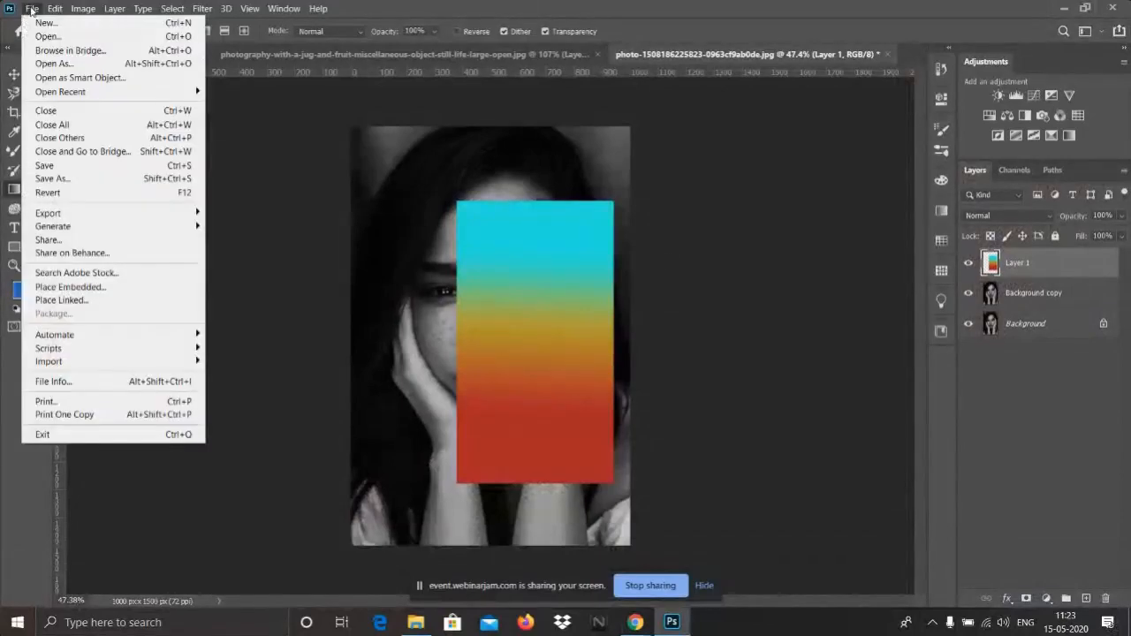
left_click(41, 36)
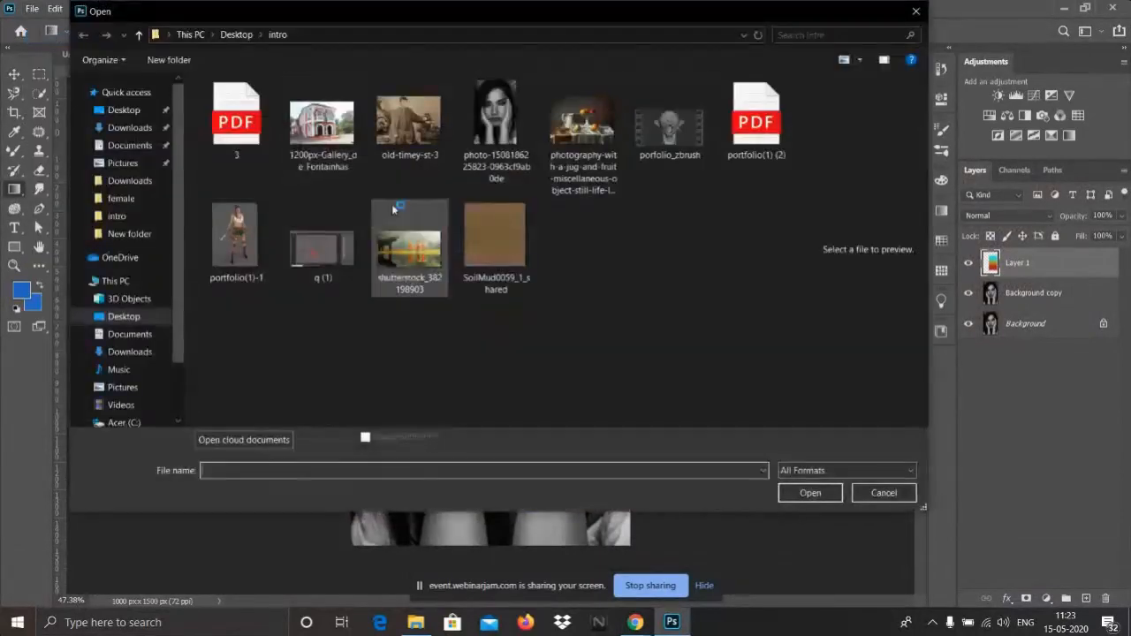
left_click(496, 248)
left_click(839, 492)
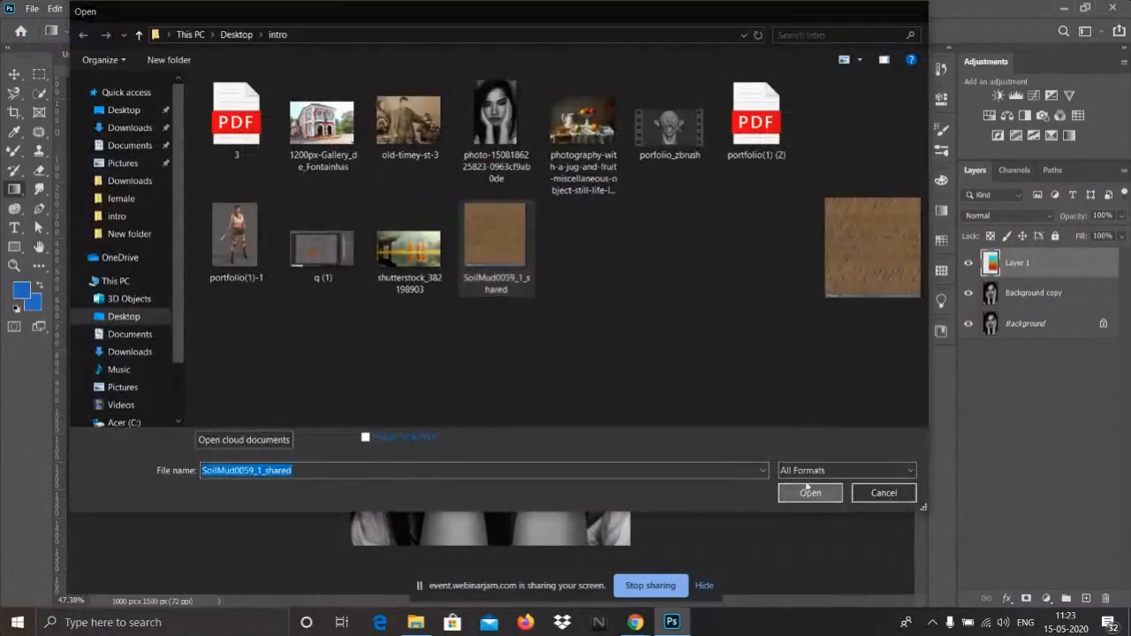
scroll(506, 296, "up", 3)
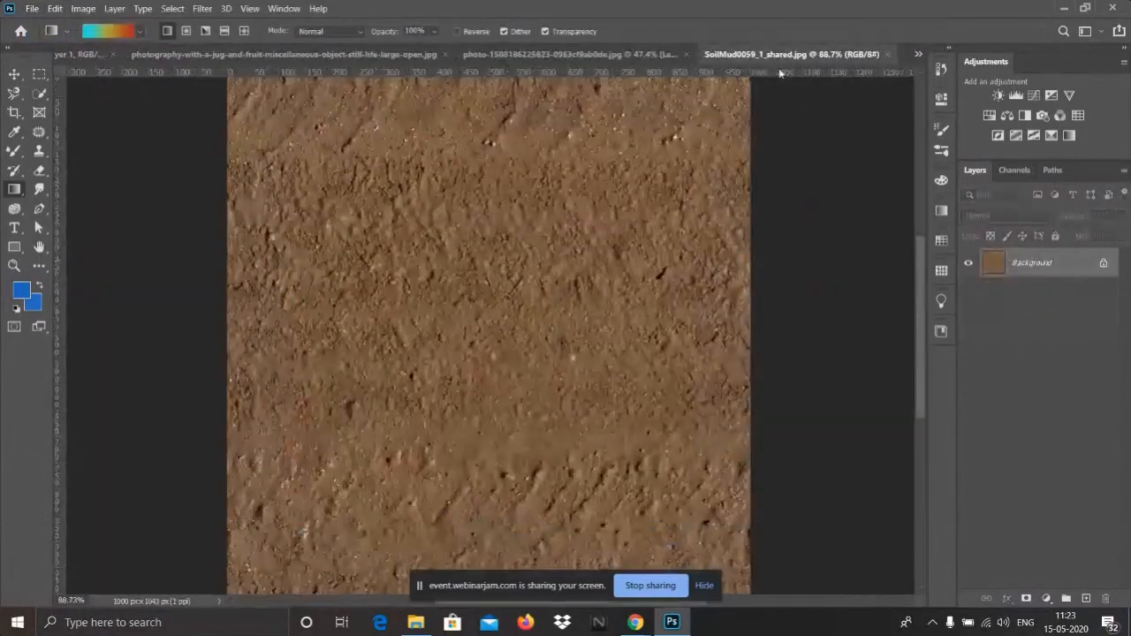
- Float the SoilMud0059_1_shared image in its own window beside the portrait
left_click_drag(775, 59, 782, 156)
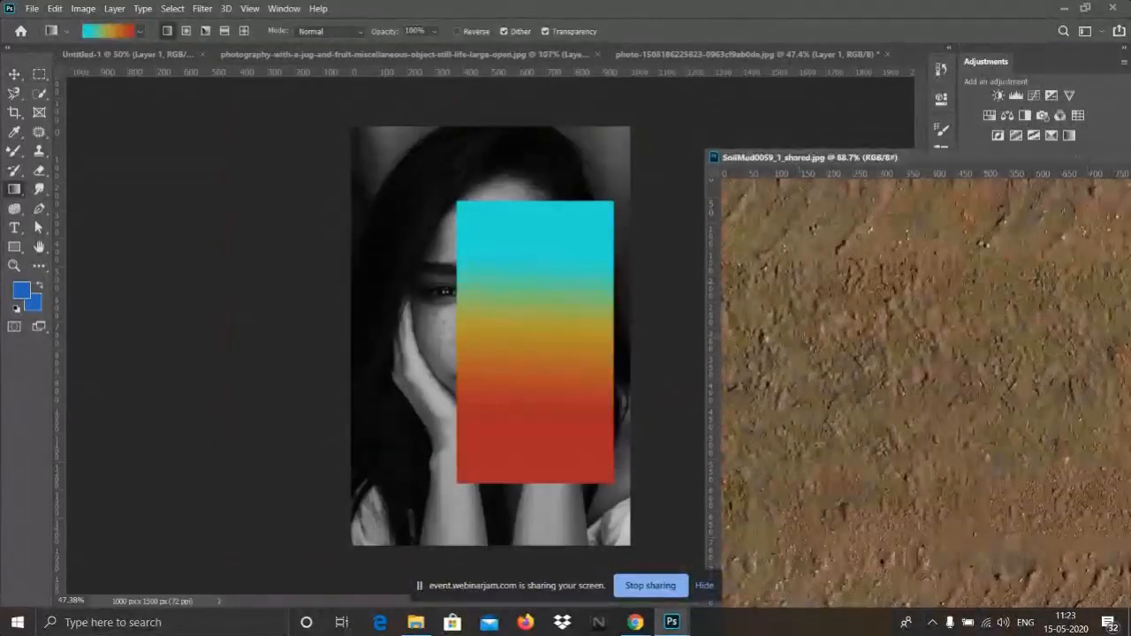
scroll(940, 341, "down", 3)
scroll(907, 350, "up", 2)
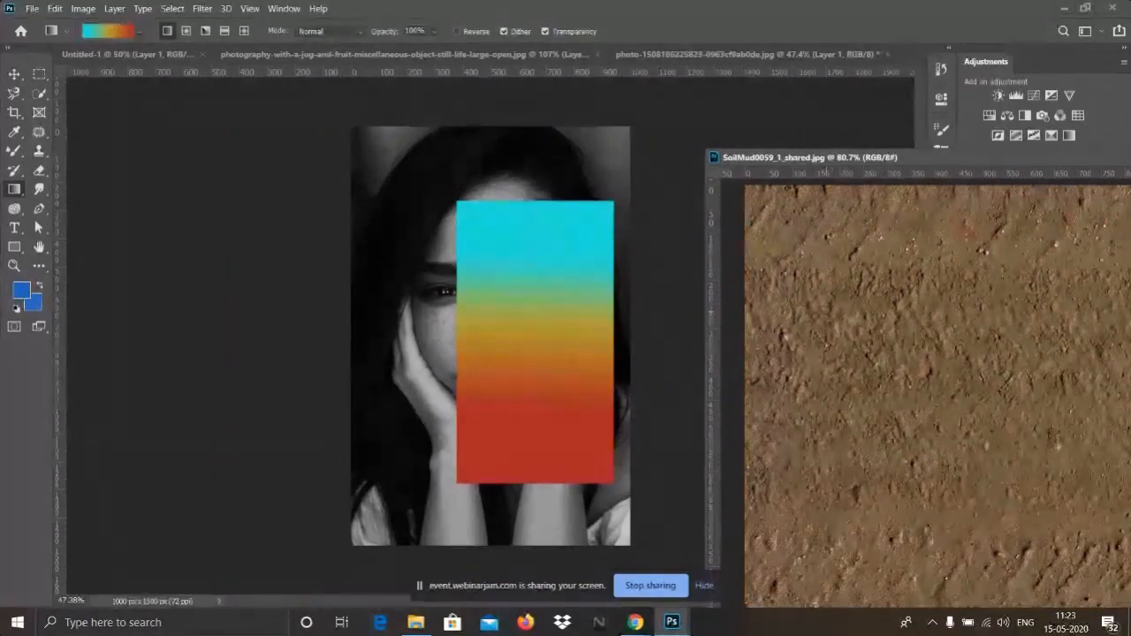
key("l")
left_click(910, 319)
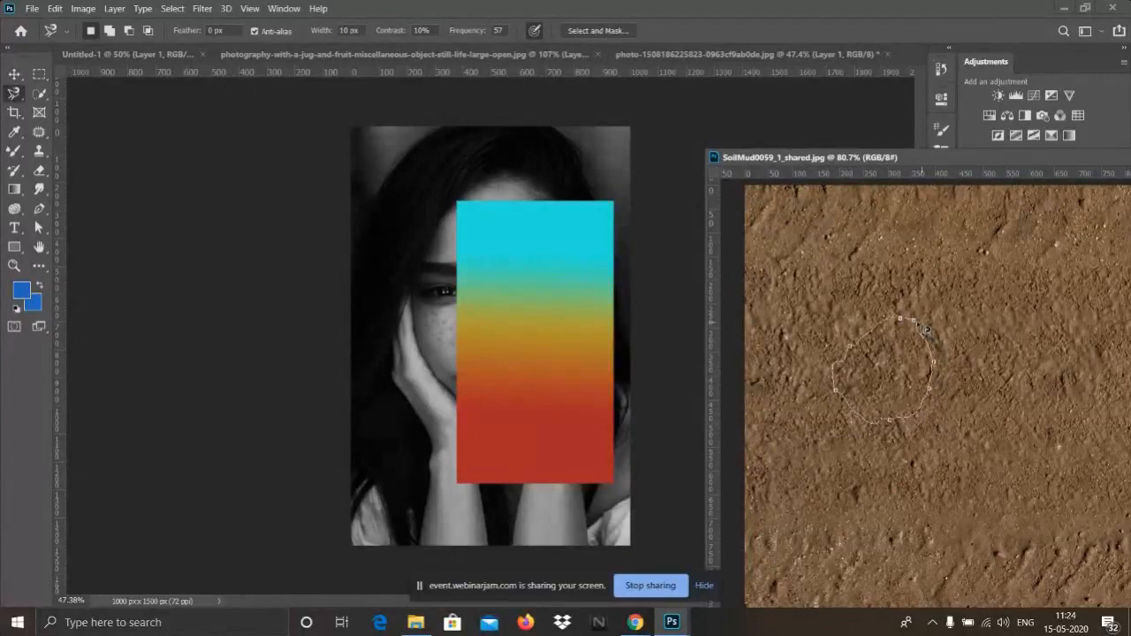
double_click(855, 402)
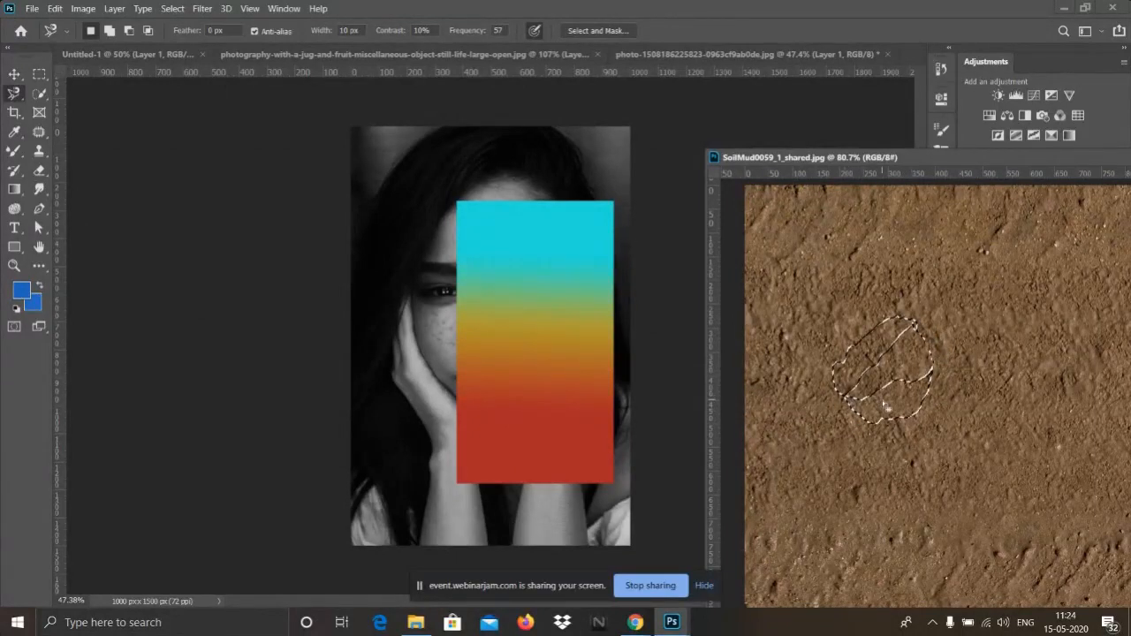
key("ctrl+d")
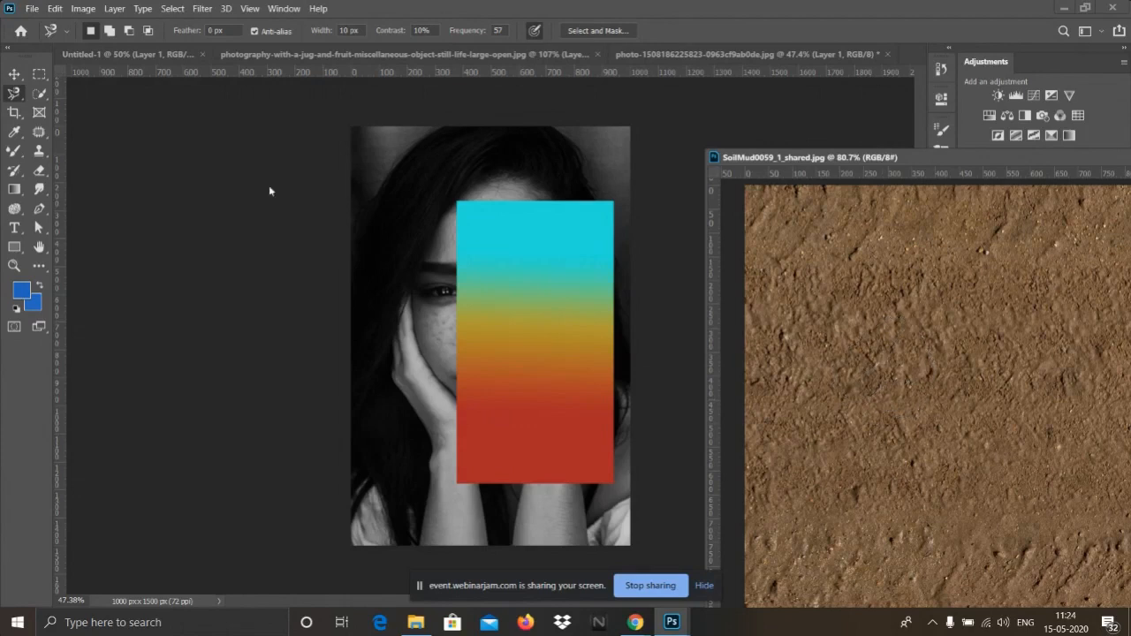
- Select a roundish patch of the mud texture with the Lasso tool and copy it to a new layer
right_click(17, 95)
left_click(69, 93)
mouse_move(871, 301)
left_mouse_down()
mouse_move(801, 346)
mouse_move(815, 377)
mouse_move(841, 395)
mouse_move(876, 391)
mouse_move(908, 367)
mouse_move(912, 329)
mouse_move(870, 300)
left_mouse_up()
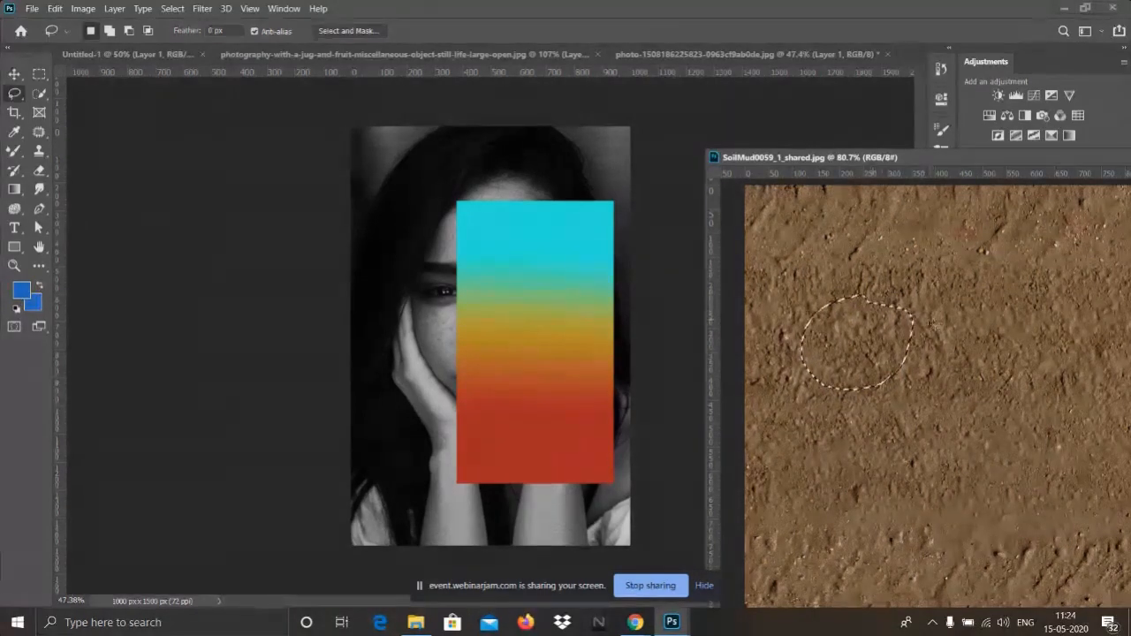
left_click_drag(927, 160, 490, 90)
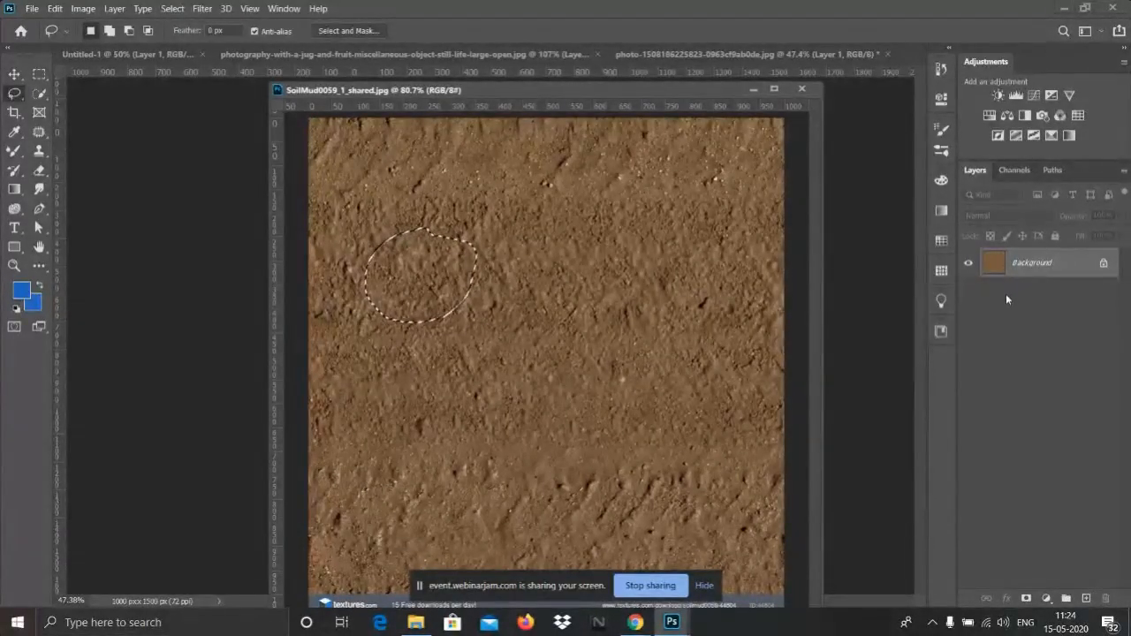
key("ctrl+j")
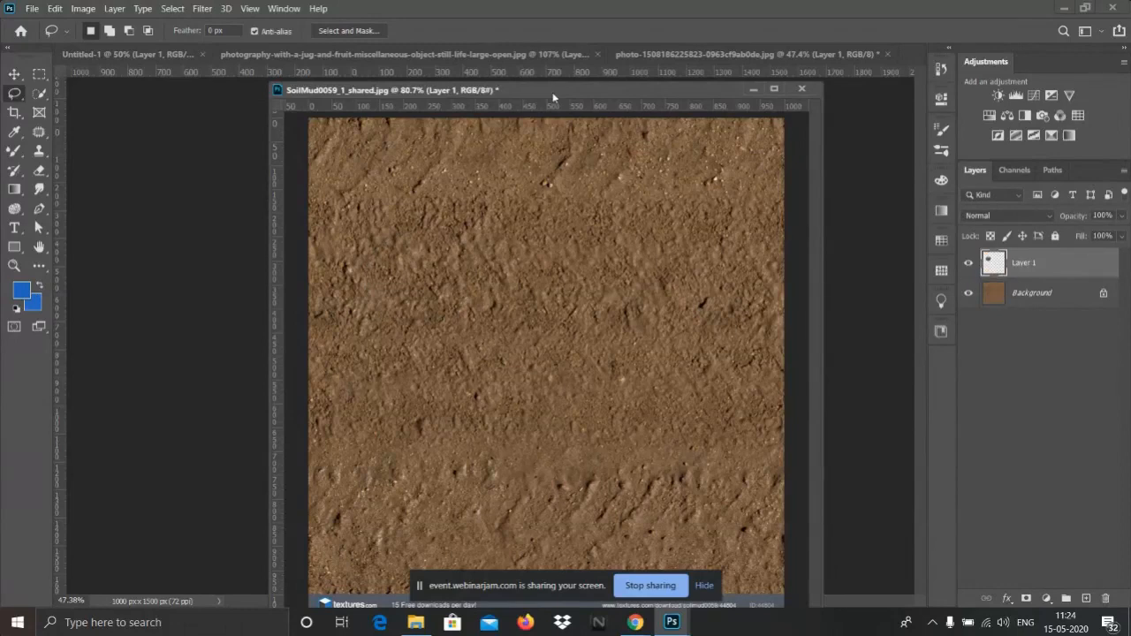
left_click_drag(554, 98, 387, 90)
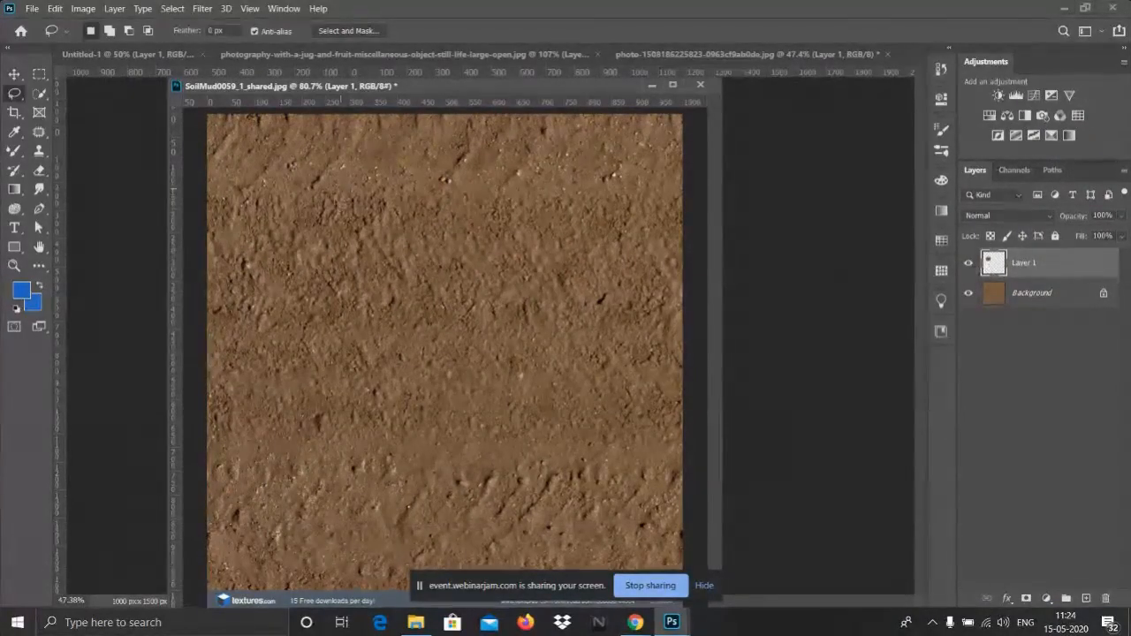
- Load the copied mud patch's outline as a selection and place the patch into the portrait image over the face
left_click(995, 263, "ctrl")
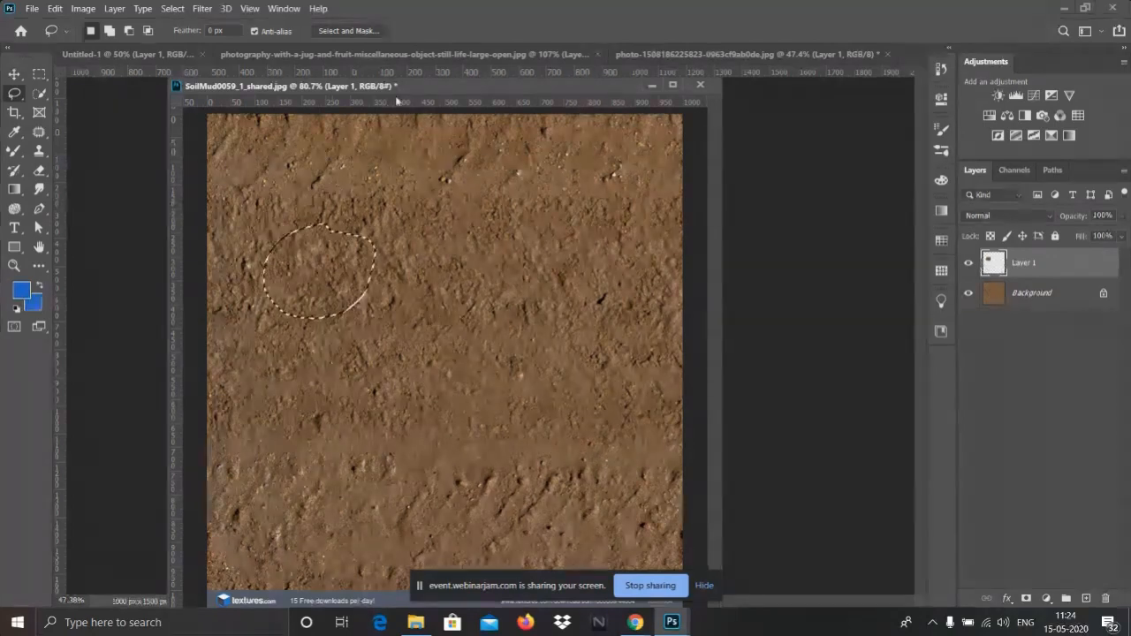
left_click_drag(406, 94, 840, 174)
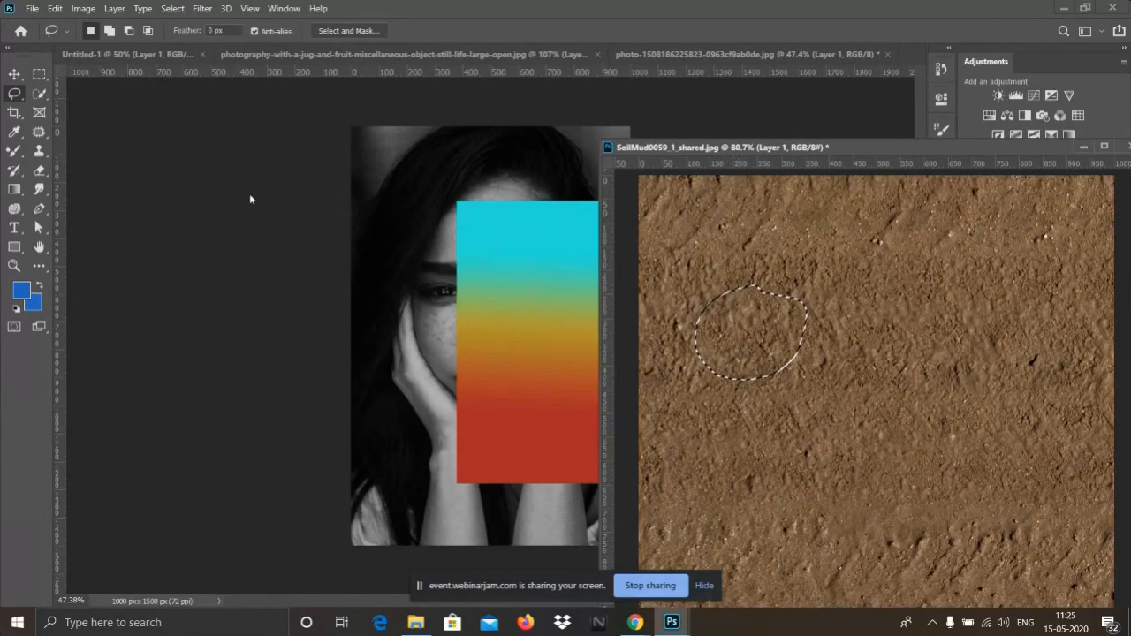
left_click(13, 74)
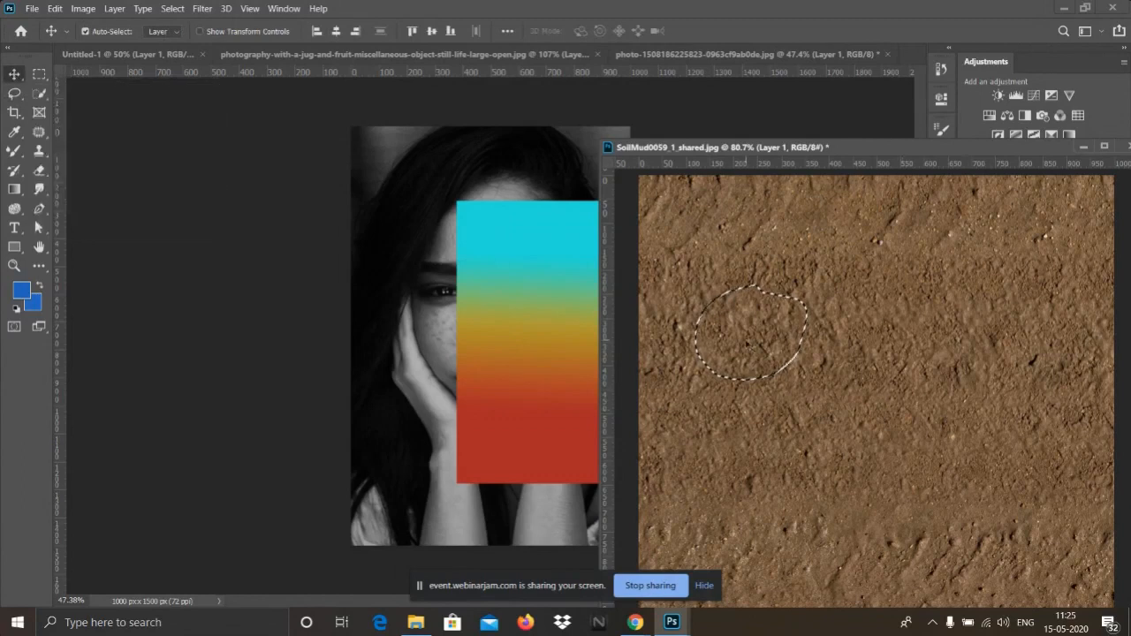
left_click_drag(751, 340, 526, 316)
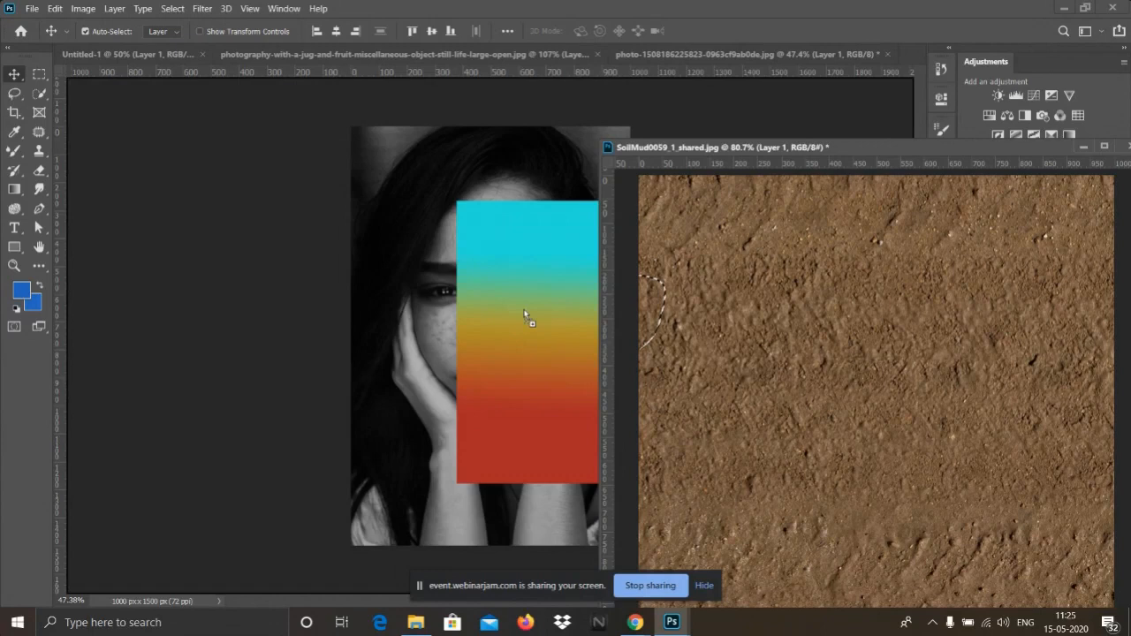
- Close the SoilMud0059_1_shared image without saving its changes
left_click_drag(902, 152, 721, 182)
left_click_drag(721, 183, 397, 181)
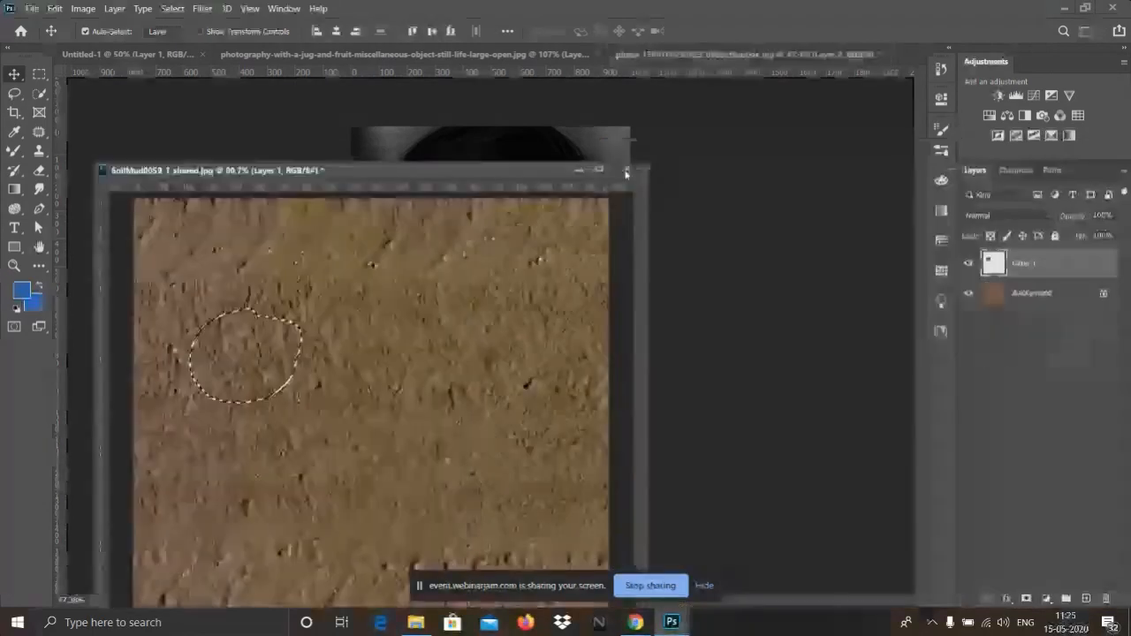
left_click(625, 170)
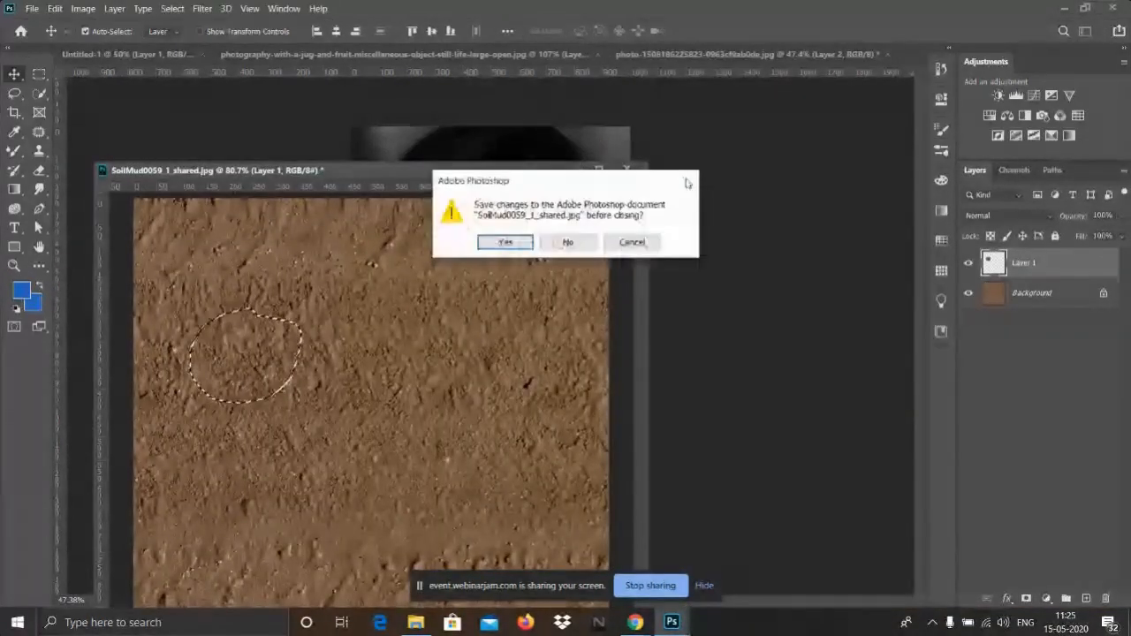
left_click(575, 240)
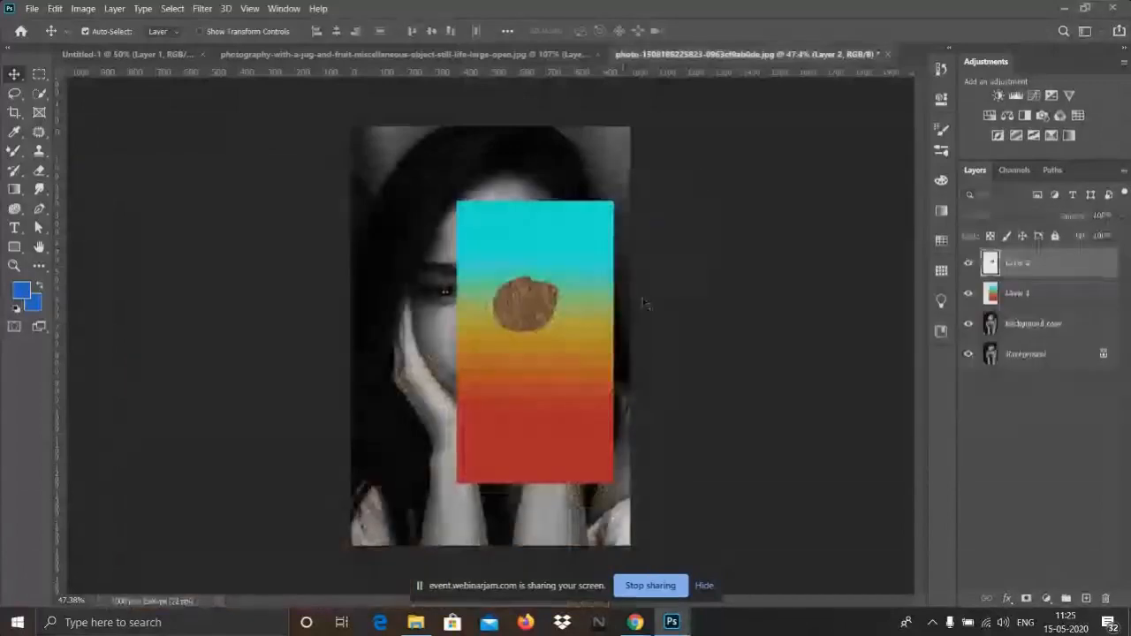
- Hide the gradient layer and scale the mud patch to about 70.5%, positioning it on the cheek beside the nose
left_click(970, 297)
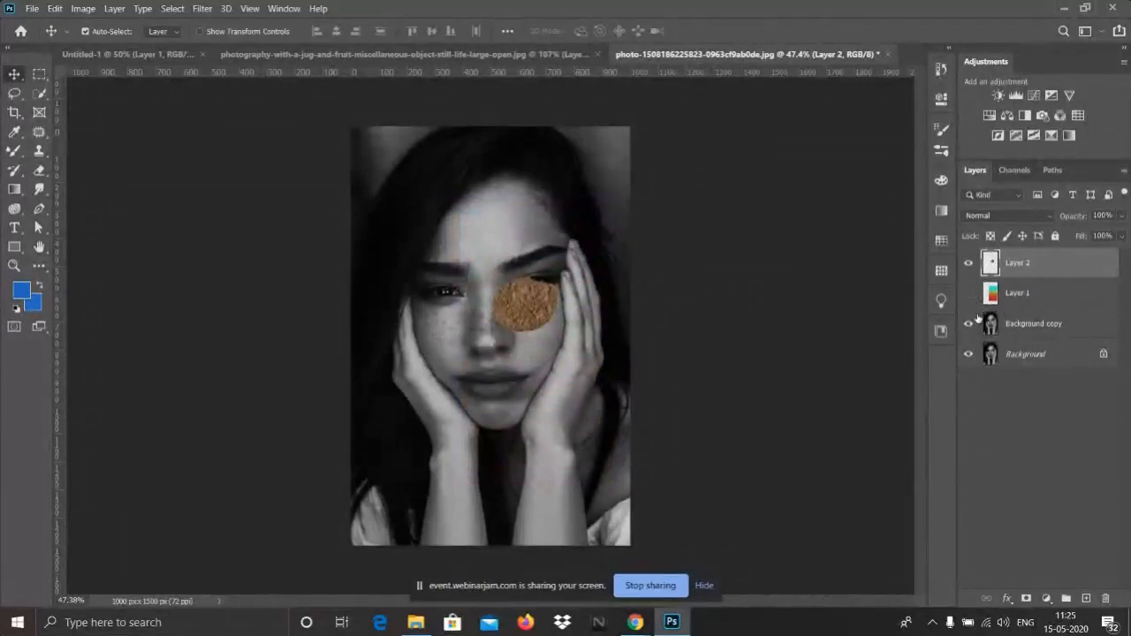
left_click_drag(528, 309, 541, 338)
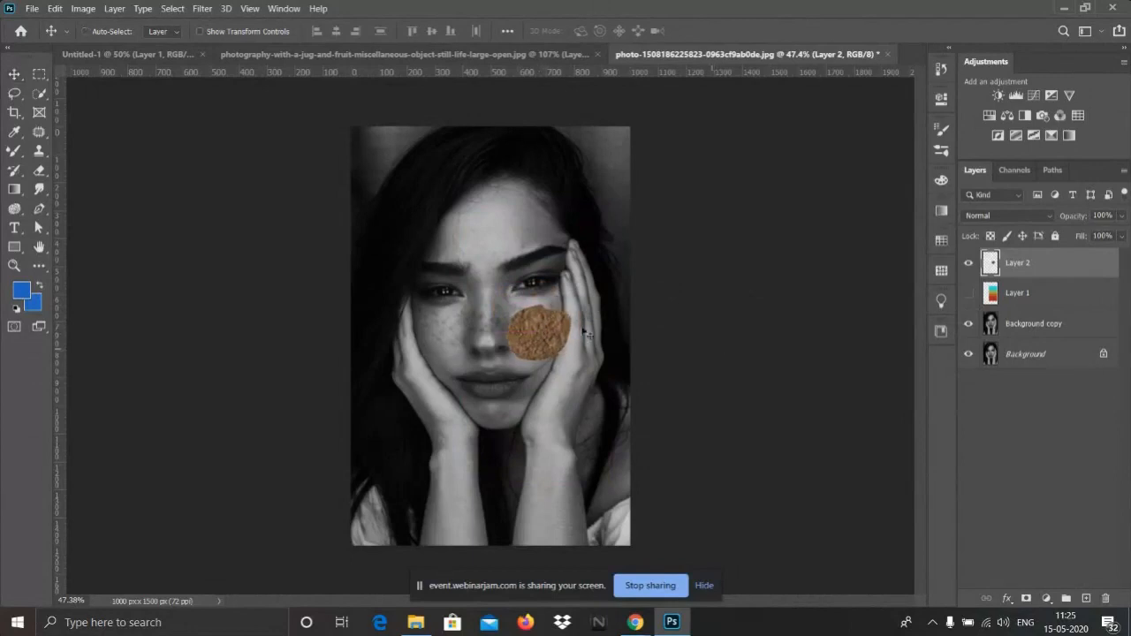
key("ctrl+t")
scroll(545, 336, "up", 5)
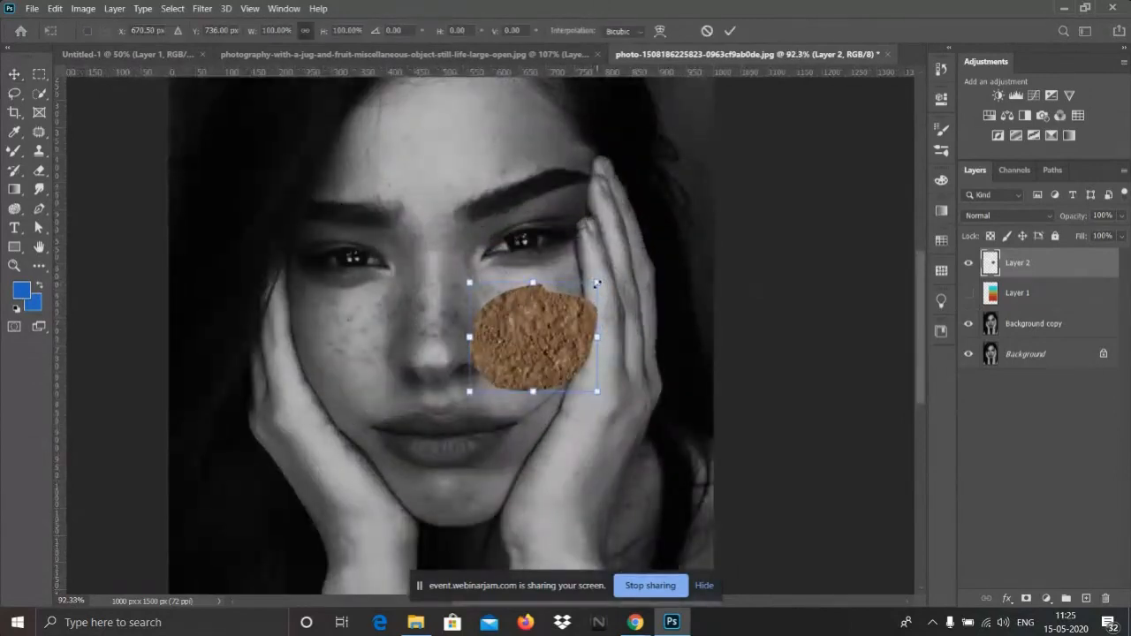
left_click_drag(600, 283, 575, 295)
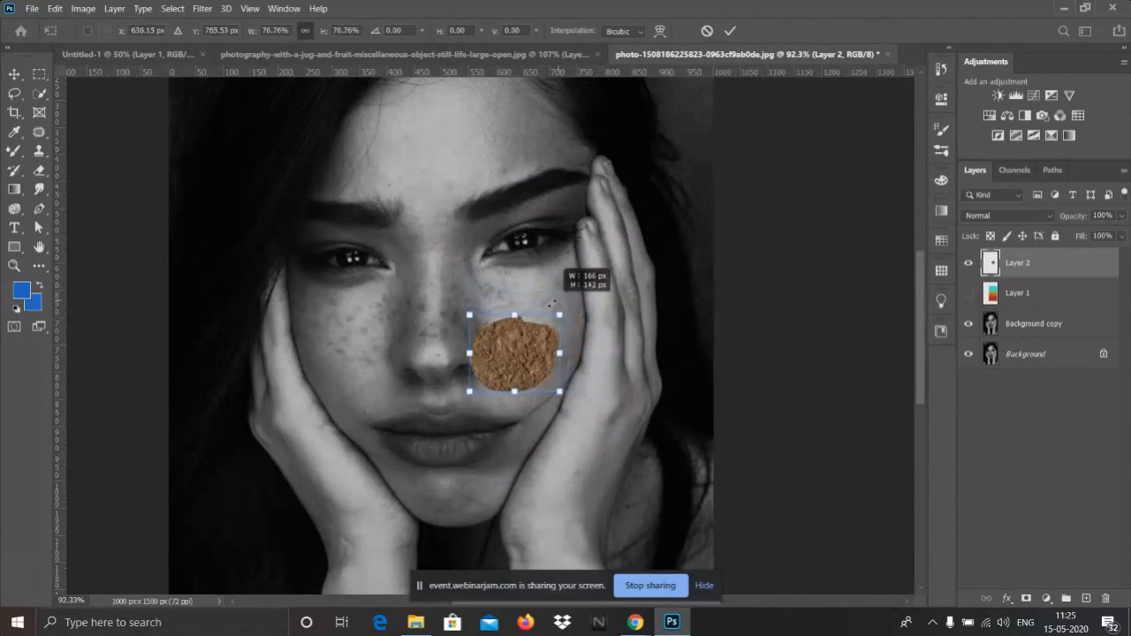
left_click_drag(535, 340, 552, 303)
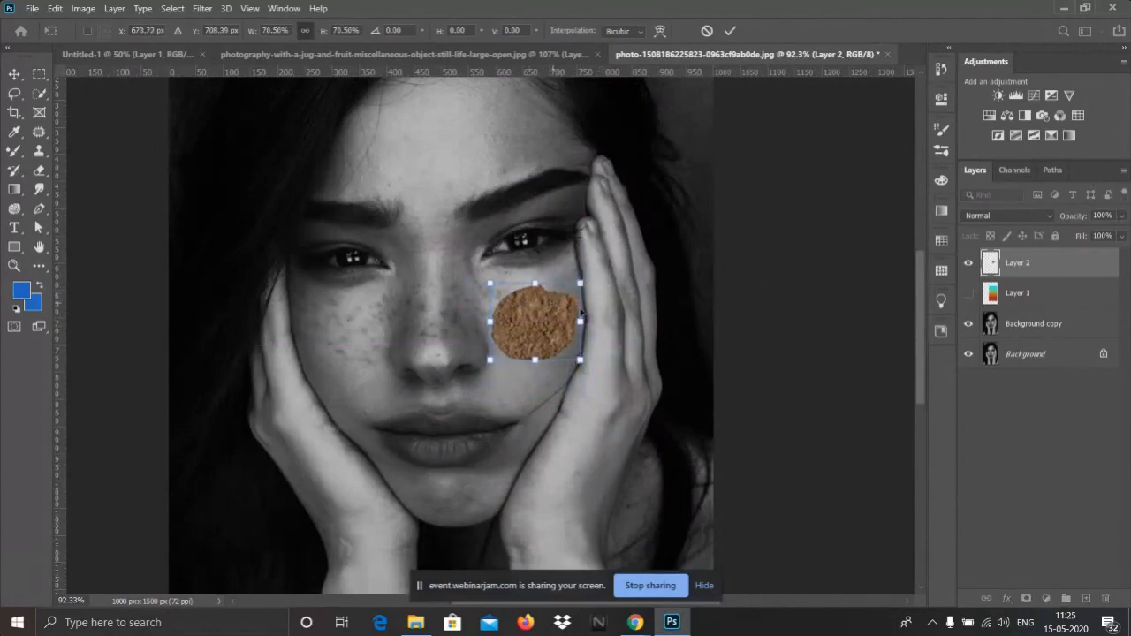
key("Return")
- Choose the Eraser tool with a pressure-sensitive Soft Round brush for the mud patch layer
scroll(625, 320, "up", 6)
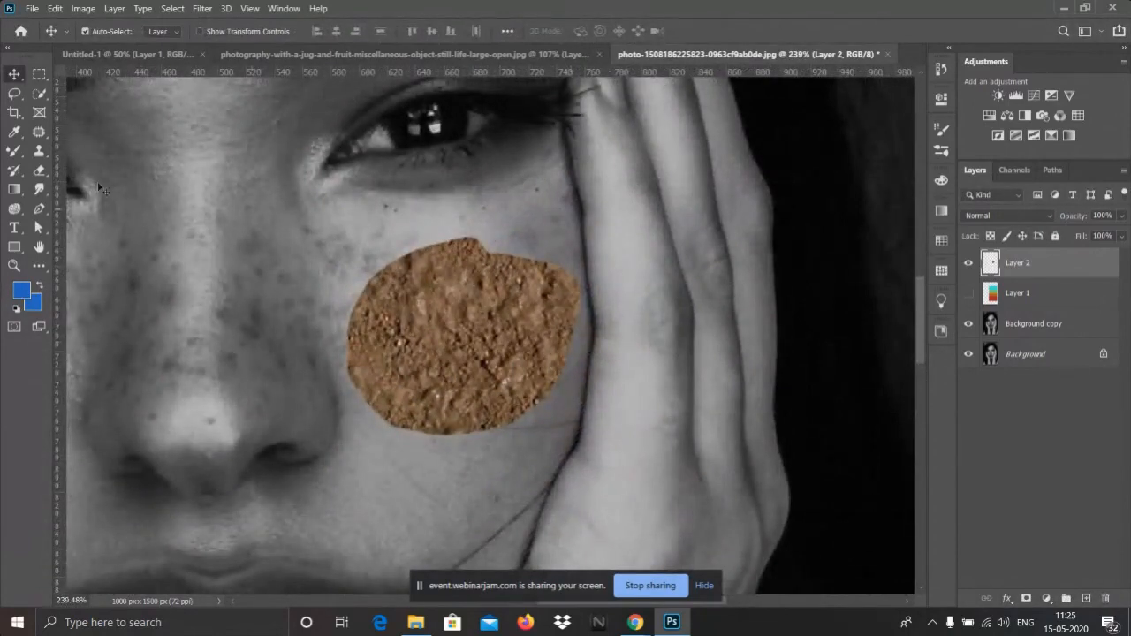
left_click_drag(40, 173, 83, 178)
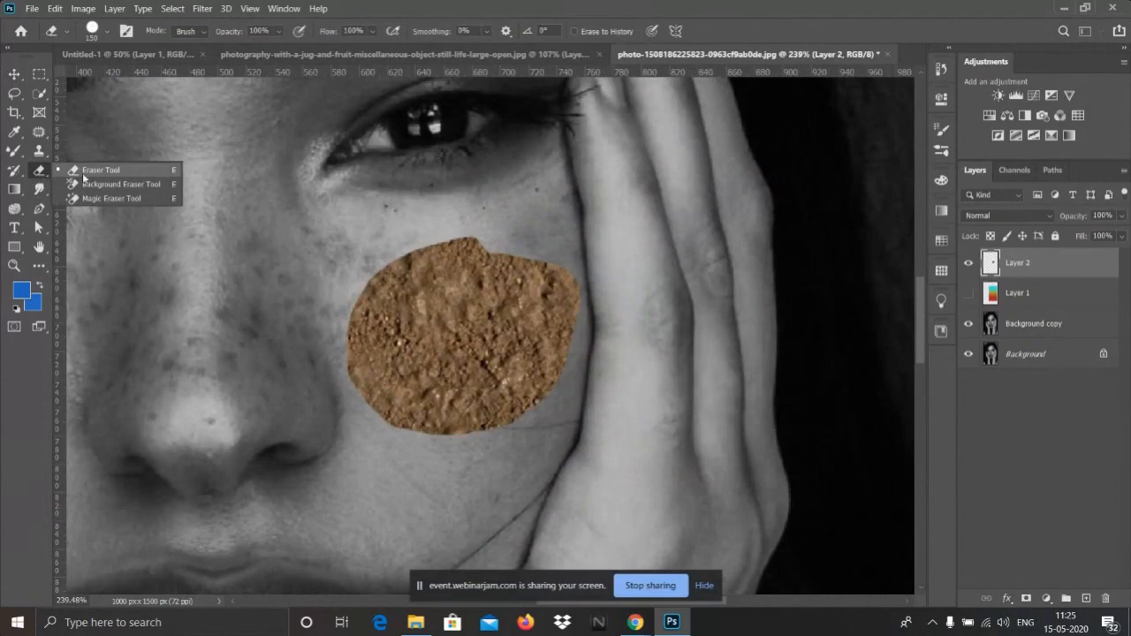
left_click(84, 174)
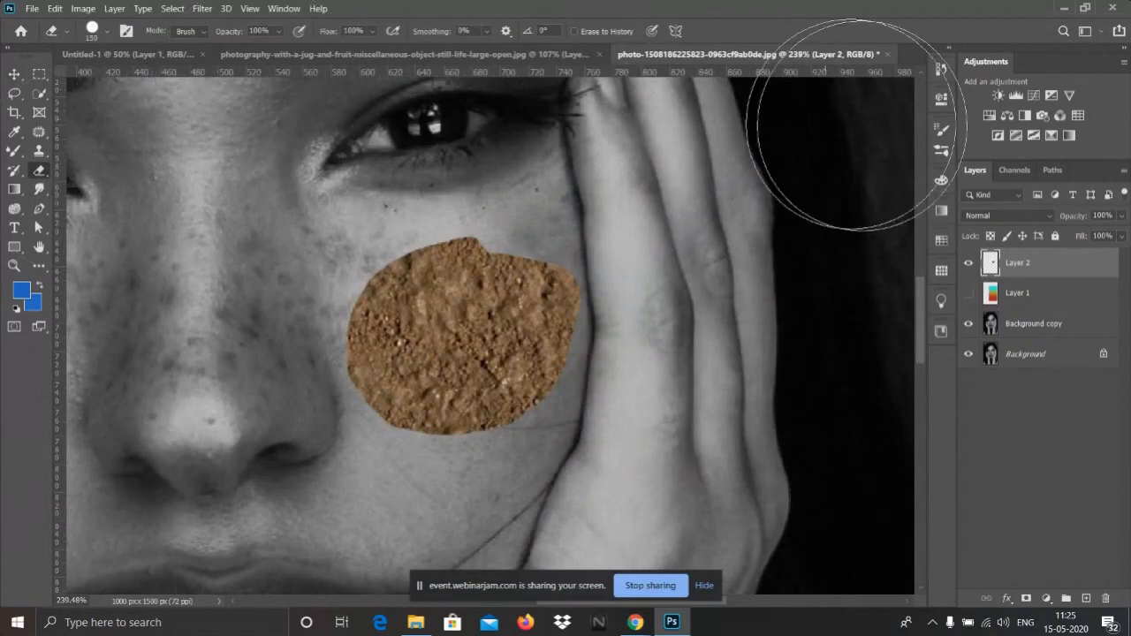
left_click(944, 151)
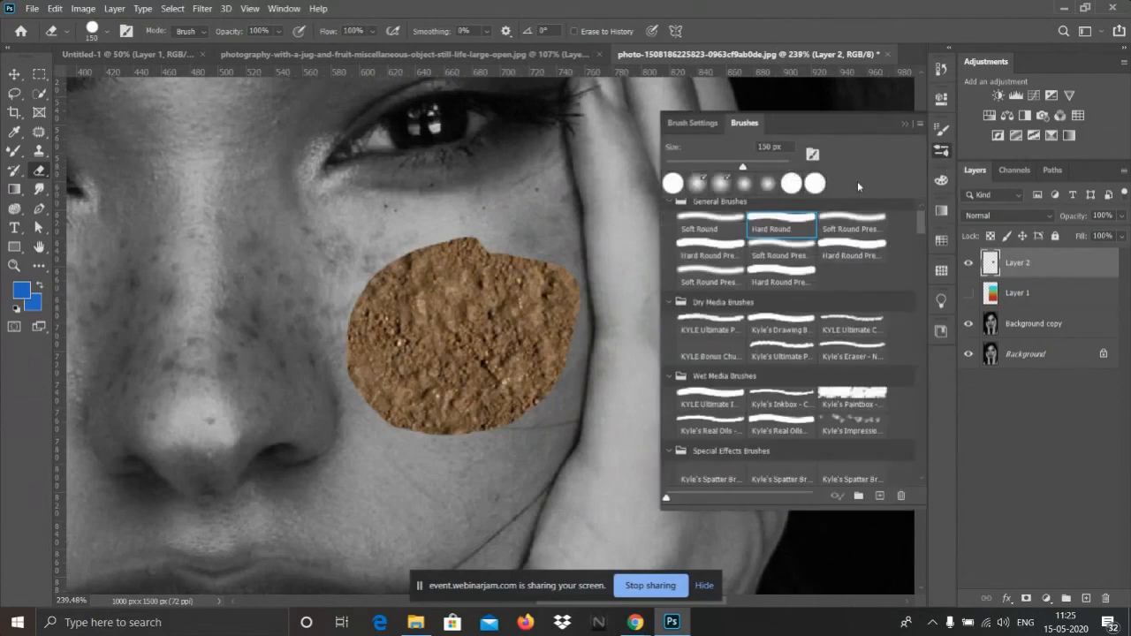
left_click(721, 284)
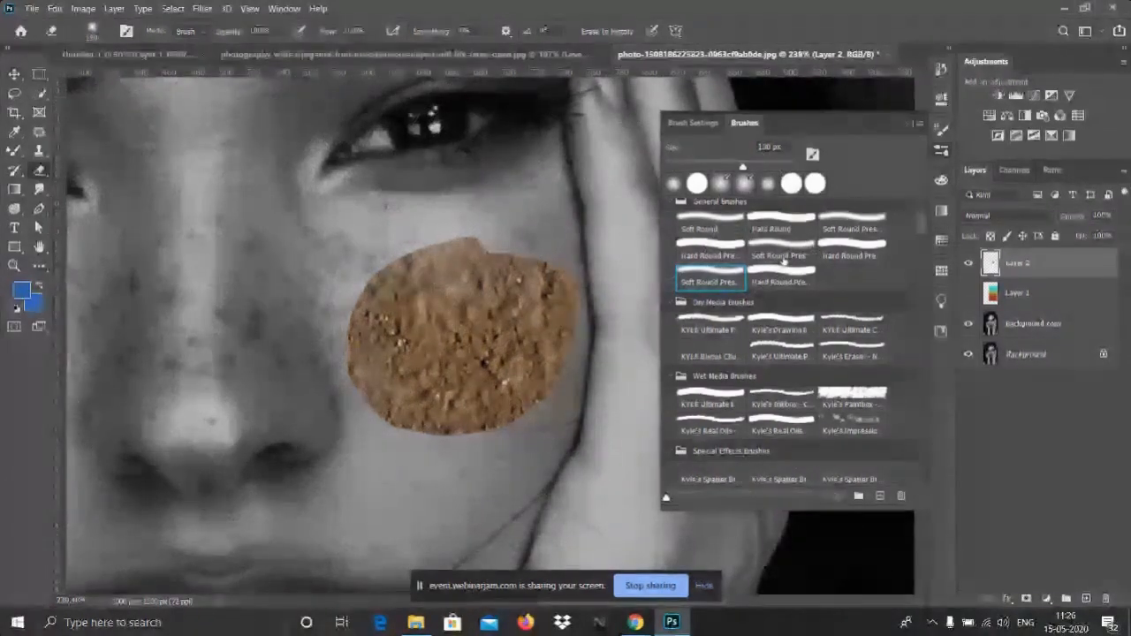
- Reduce the eraser to 45 px and erase around the mud patch's outline to soften its edges
key("bracketleft")
key("bracketleft")
key("bracketleft")
key("bracketleft")
key("bracketleft")
key("bracketleft")
key("bracketleft")
key("bracketleft")
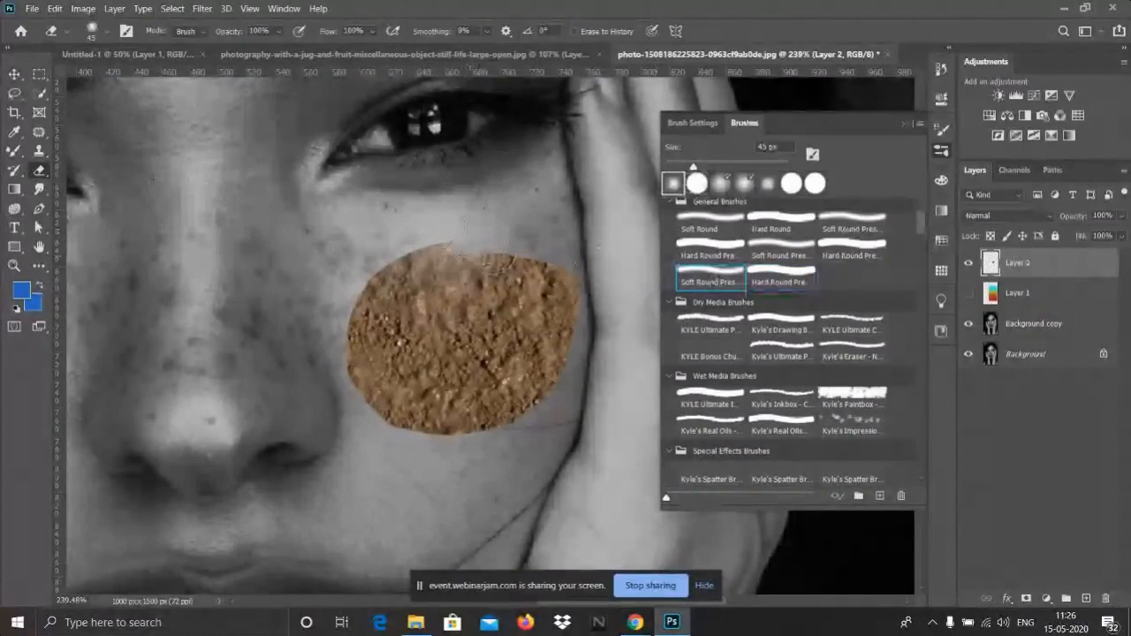
left_click(900, 122)
mouse_move(393, 269)
left_mouse_down()
mouse_move(317, 284)
mouse_move(338, 318)
mouse_move(330, 339)
mouse_move(359, 422)
mouse_move(518, 453)
mouse_move(507, 447)
mouse_move(577, 315)
mouse_move(544, 271)
mouse_move(600, 256)
mouse_move(578, 258)
mouse_move(594, 362)
mouse_move(586, 388)
mouse_move(485, 425)
left_mouse_up()
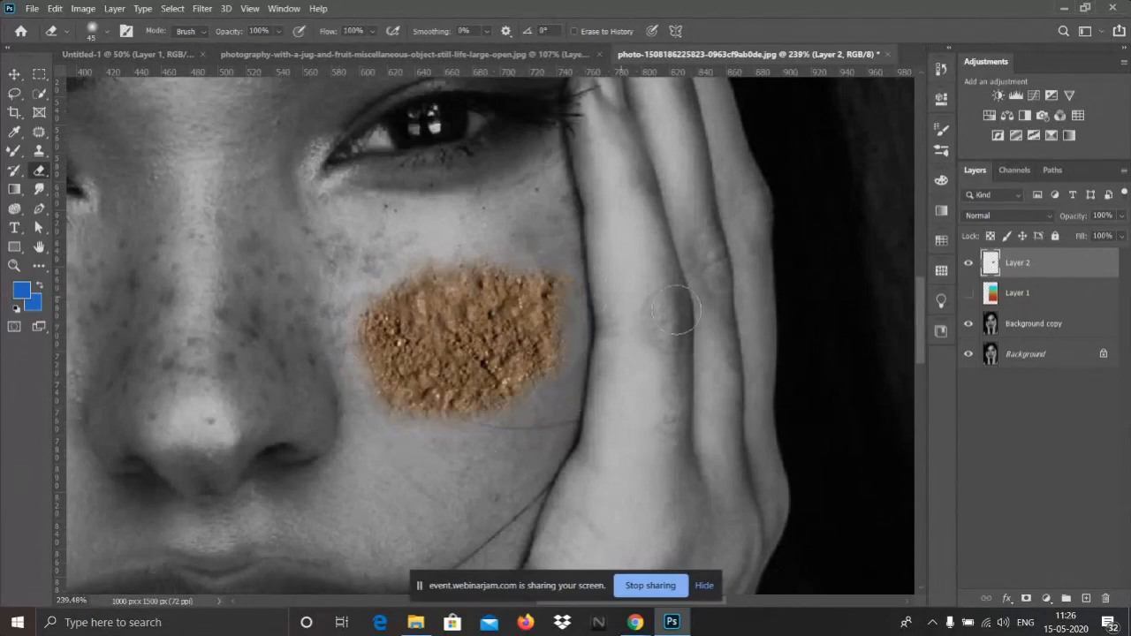
scroll(671, 310, "down", 5)
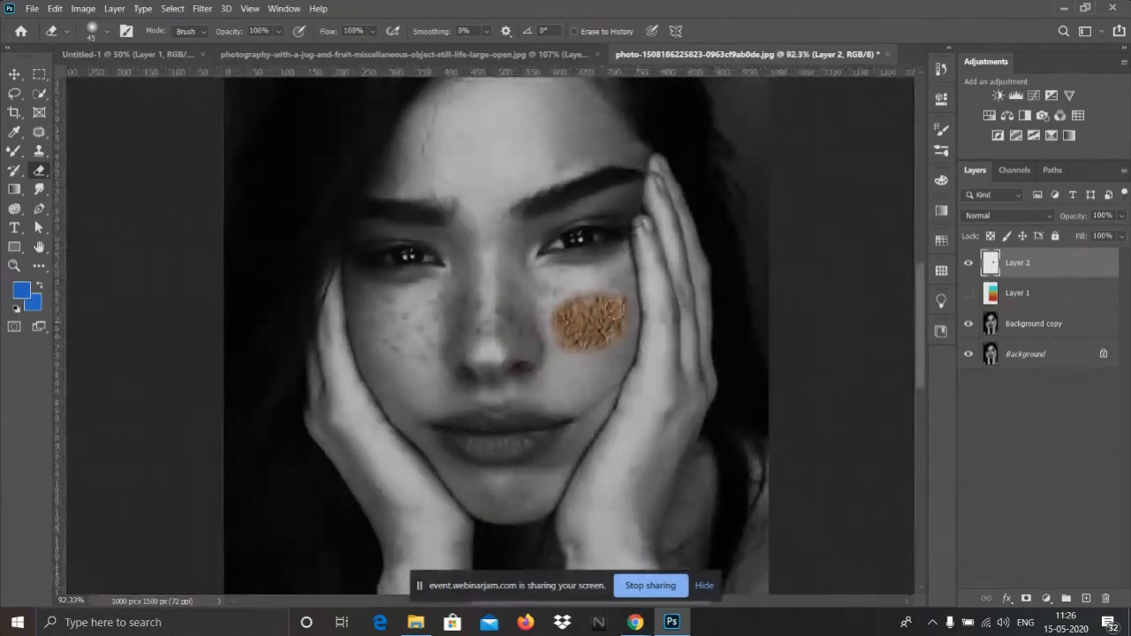
- Set the blend mode of both the mud patch layer and Background copy to Luminosity
left_click(1029, 328)
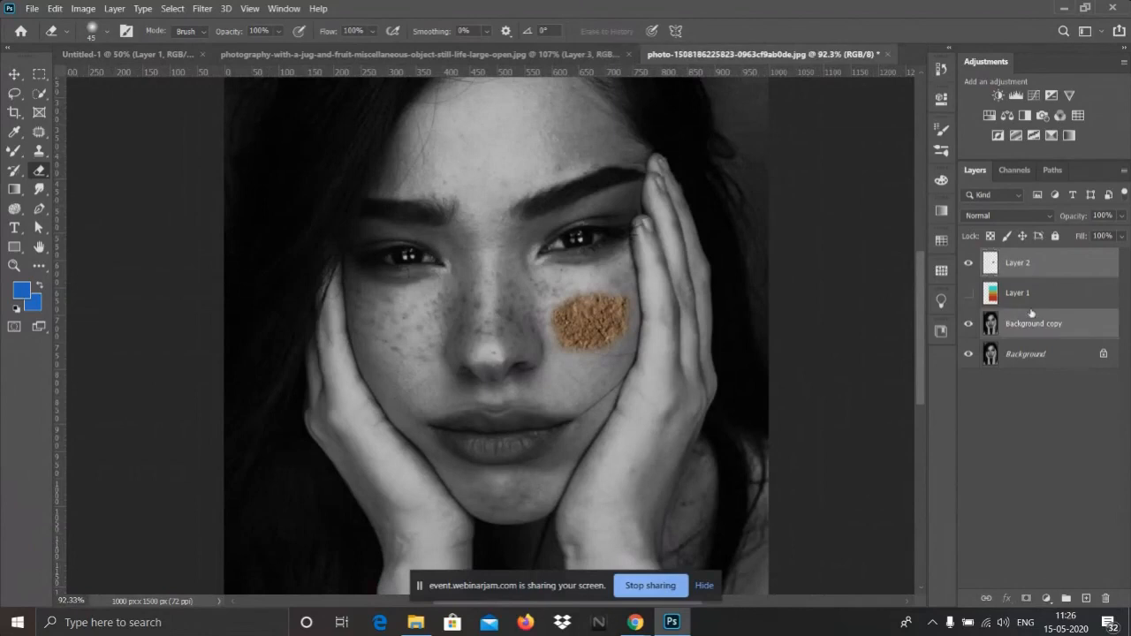
left_click(981, 215)
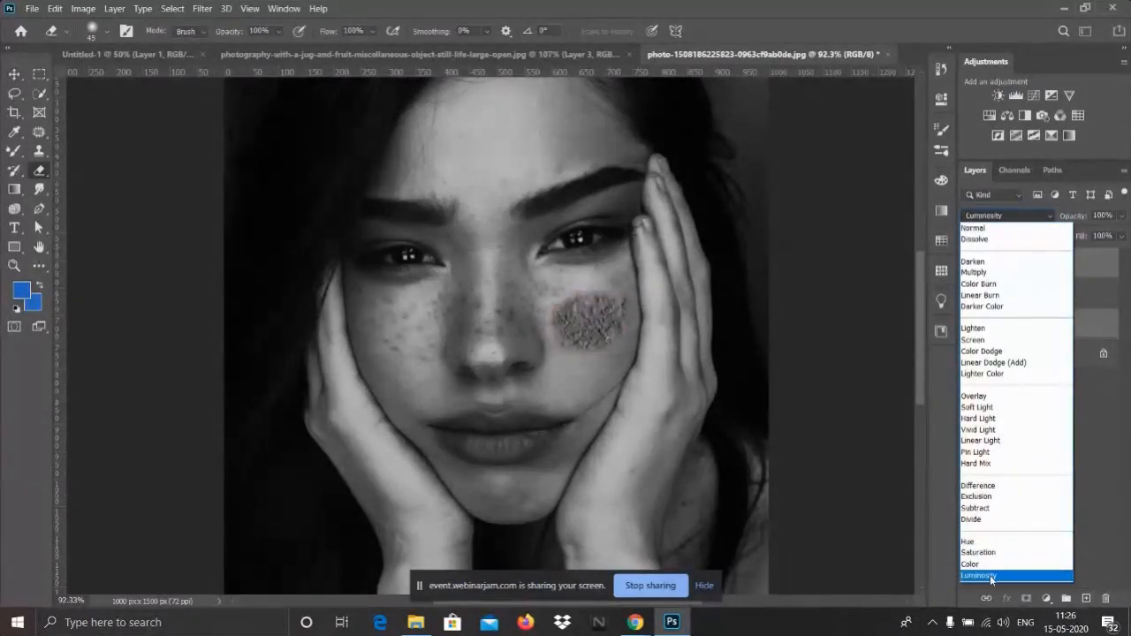
left_click(990, 576)
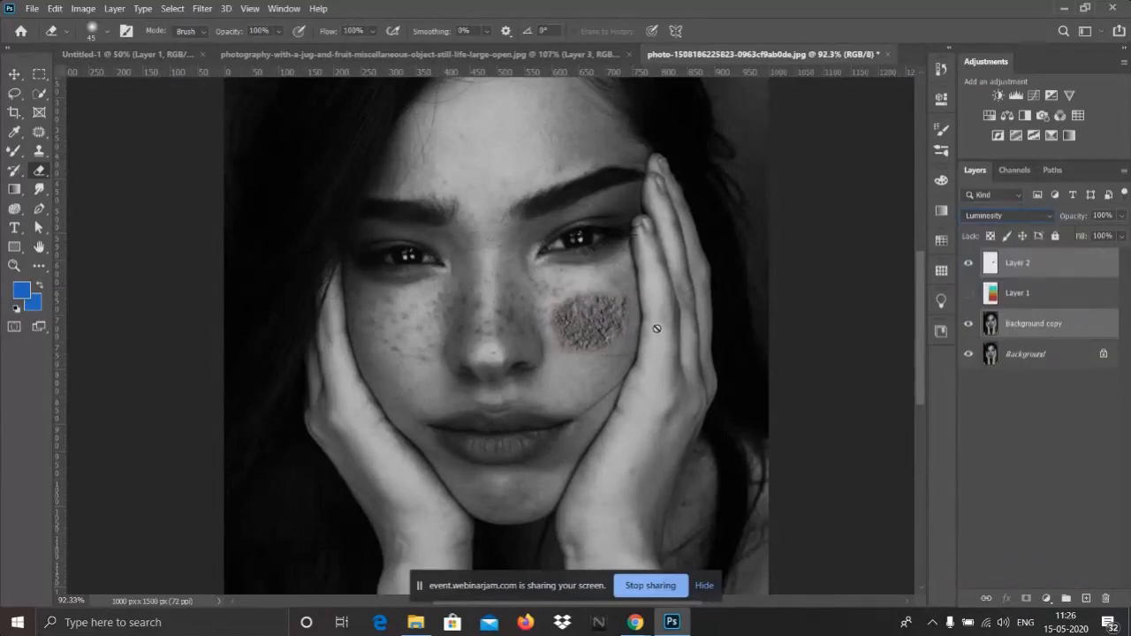
- Duplicate the mud patch layer, Layer 2
left_click(1025, 265)
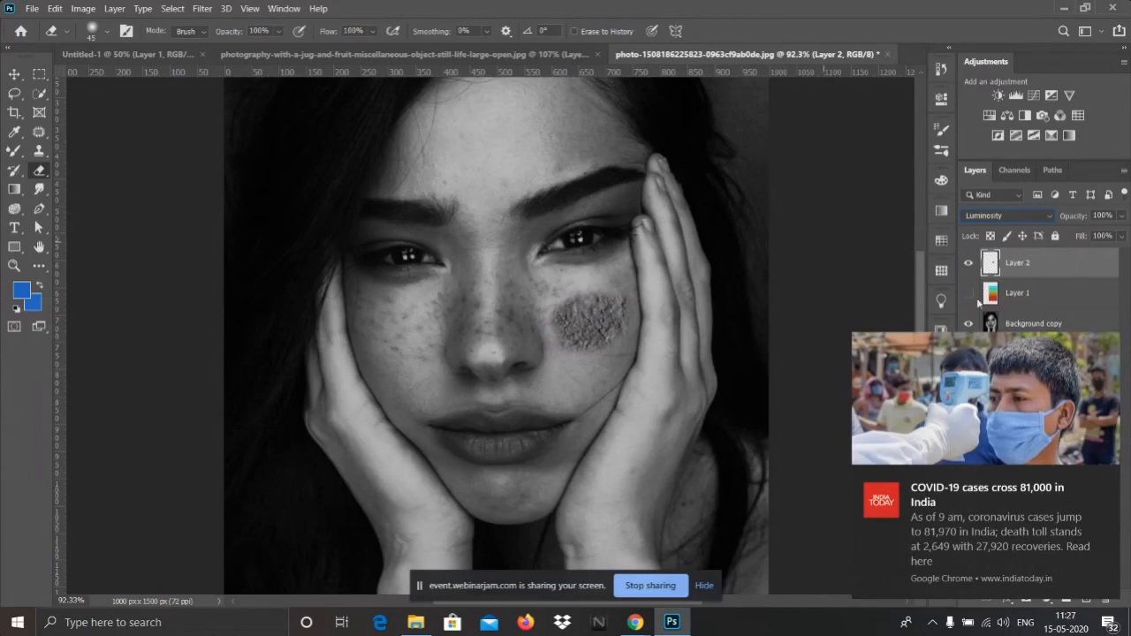
key("ctrl+j")
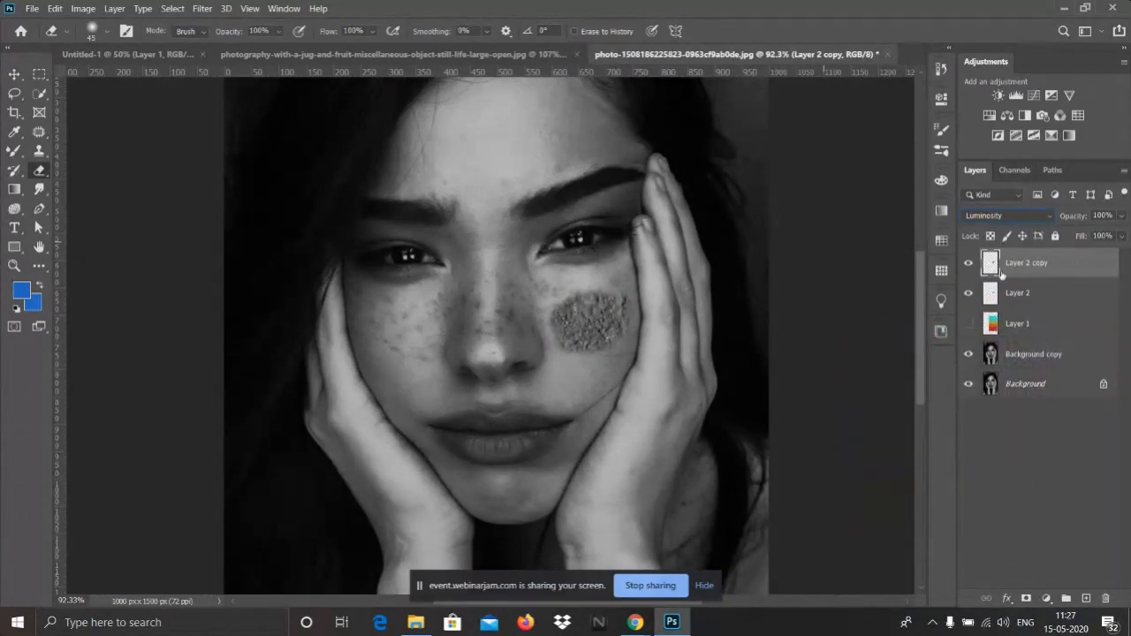
- Try shifting the midtone colours of the duplicated mud patch with Color Balance
left_click(81, 9)
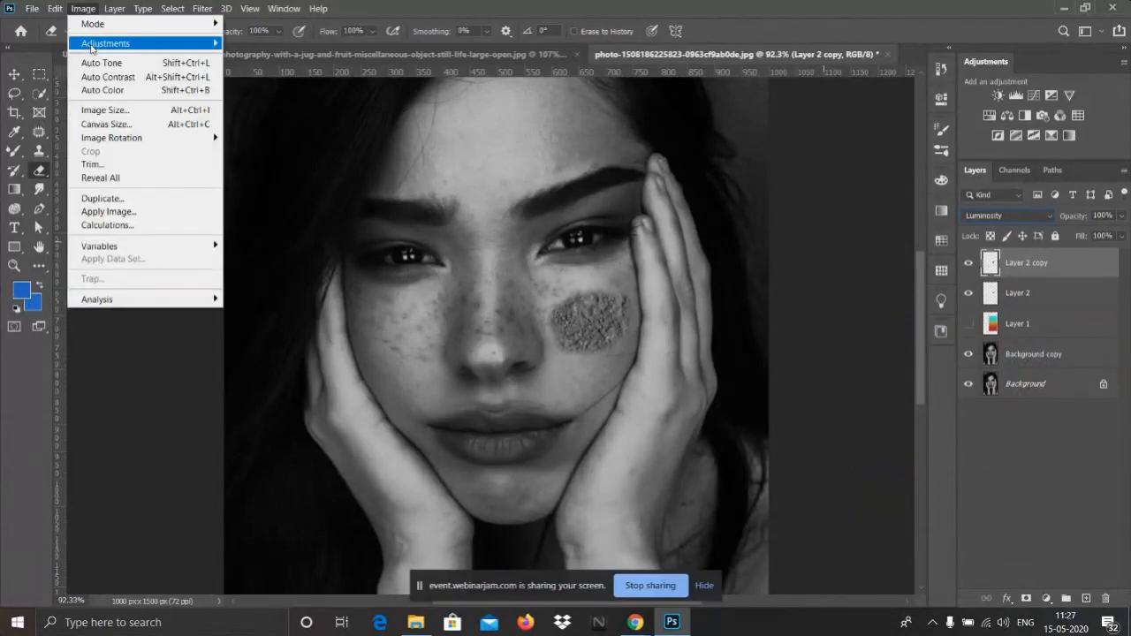
mouse_move(91, 47)
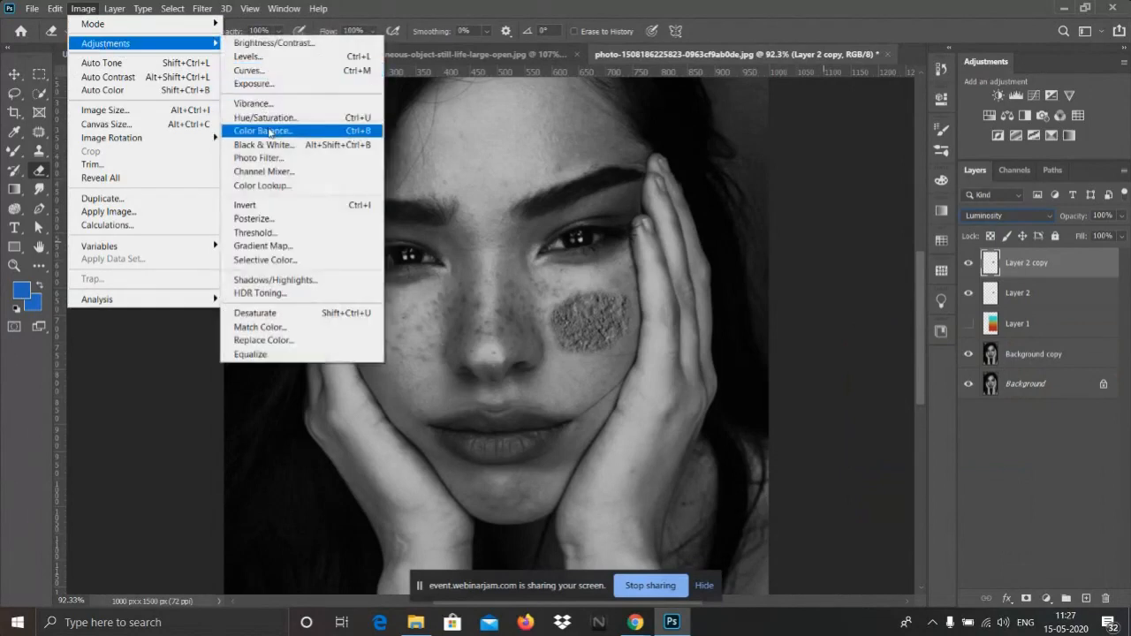
left_click(270, 133)
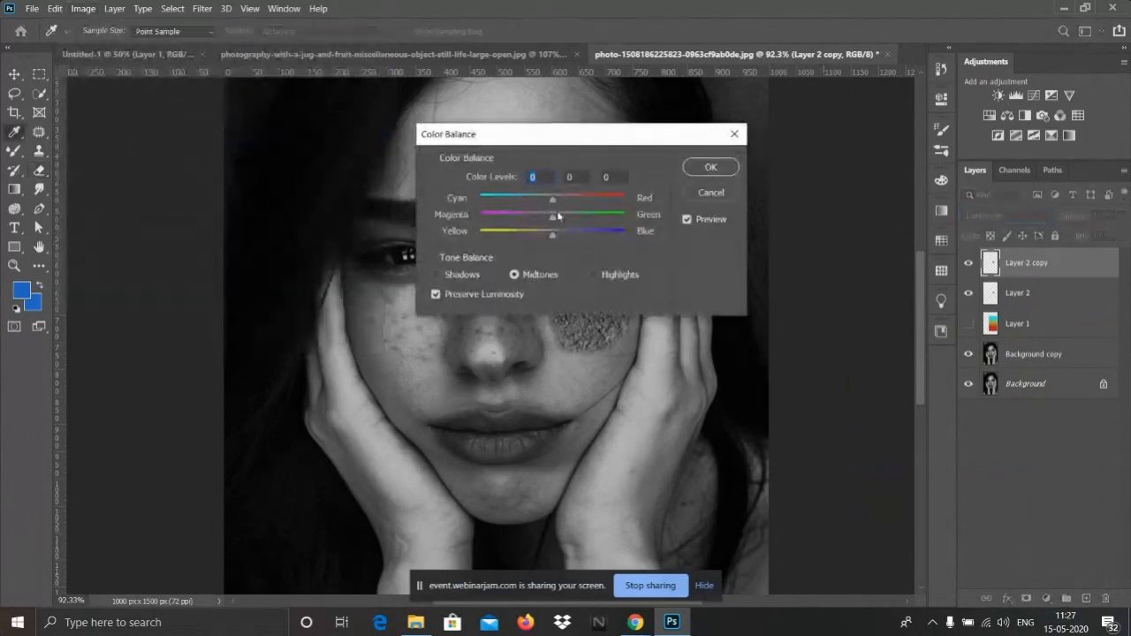
left_click_drag(554, 237, 584, 236)
left_click_drag(641, 142, 396, 209)
left_click(466, 262)
key("e")
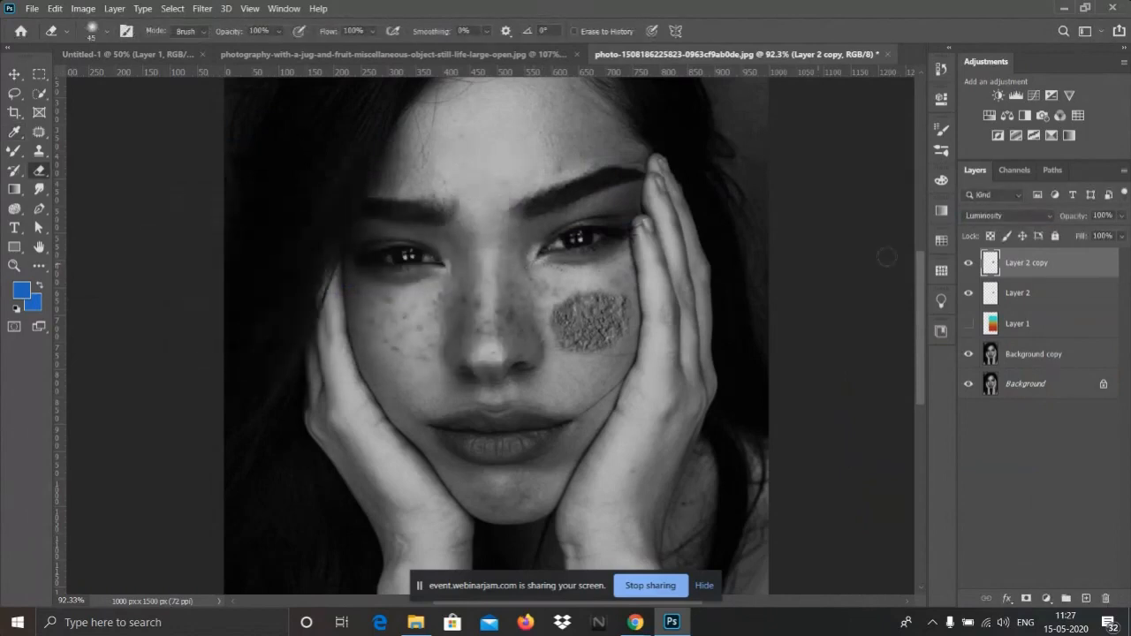
left_click(968, 324)
key("ctrl+b")
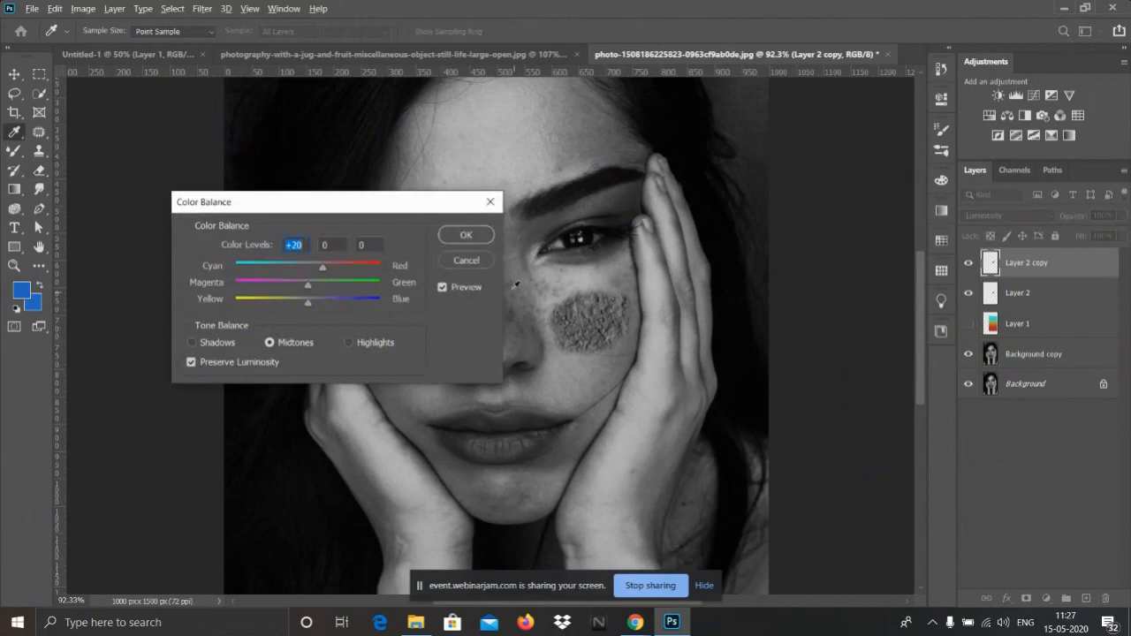
left_click_drag(333, 270, 359, 268)
left_click(464, 260)
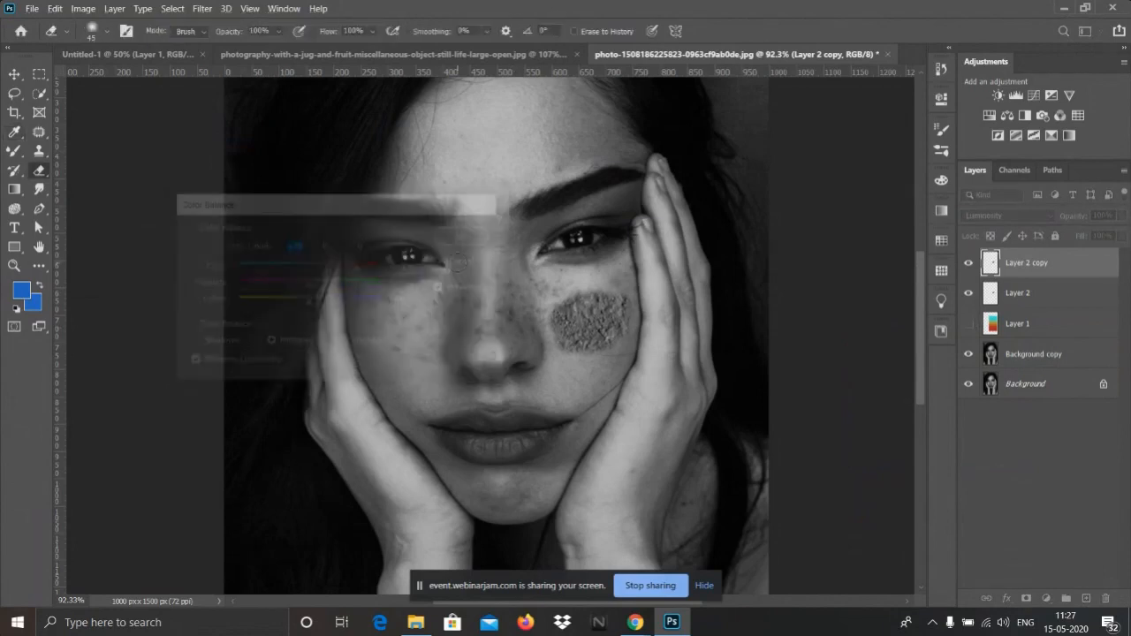
left_click(85, 11)
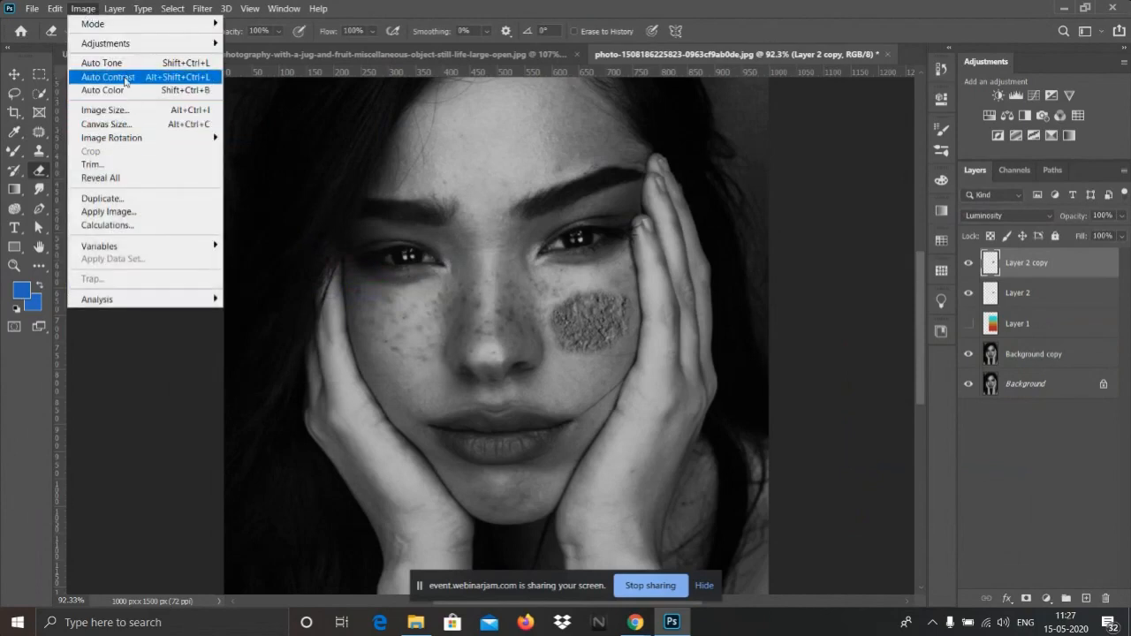
mouse_move(123, 43)
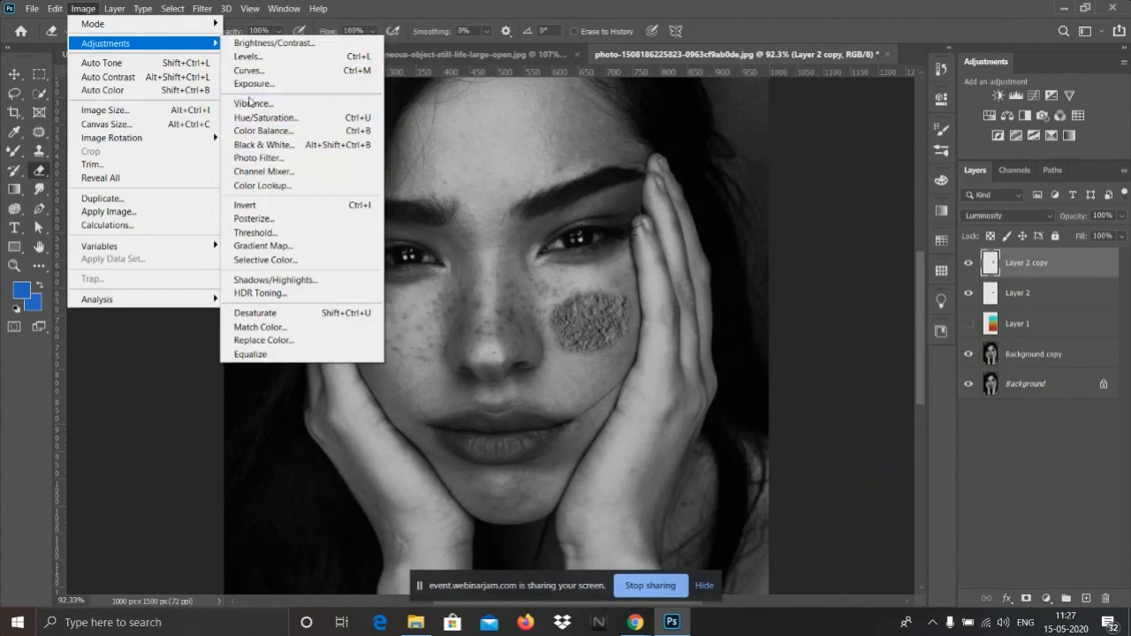
mouse_move(179, 45)
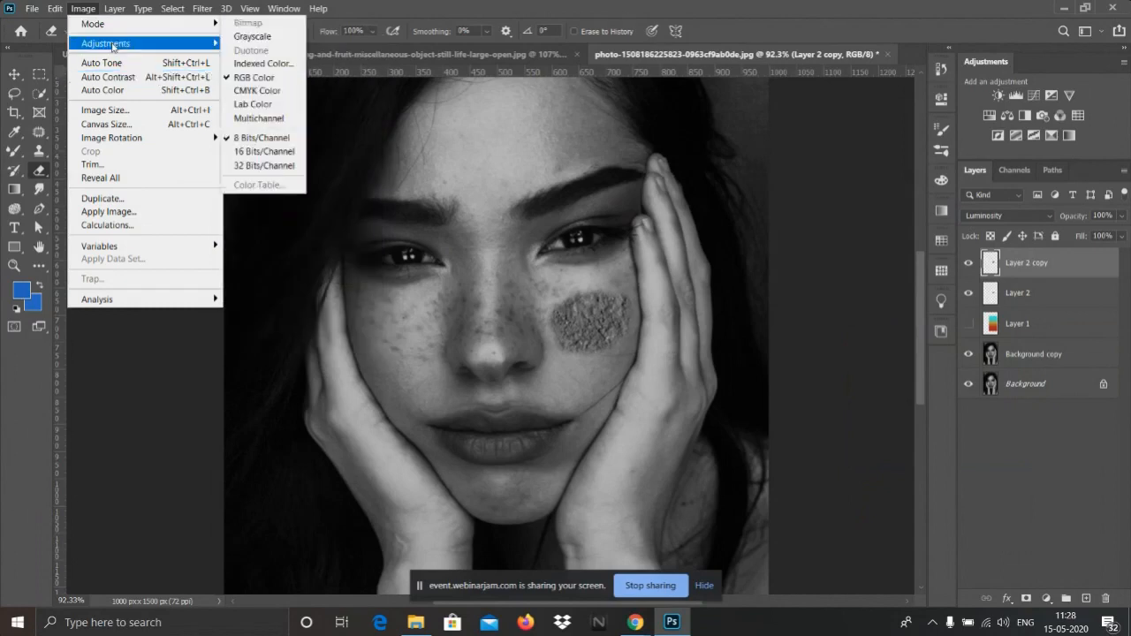
left_click(874, 270)
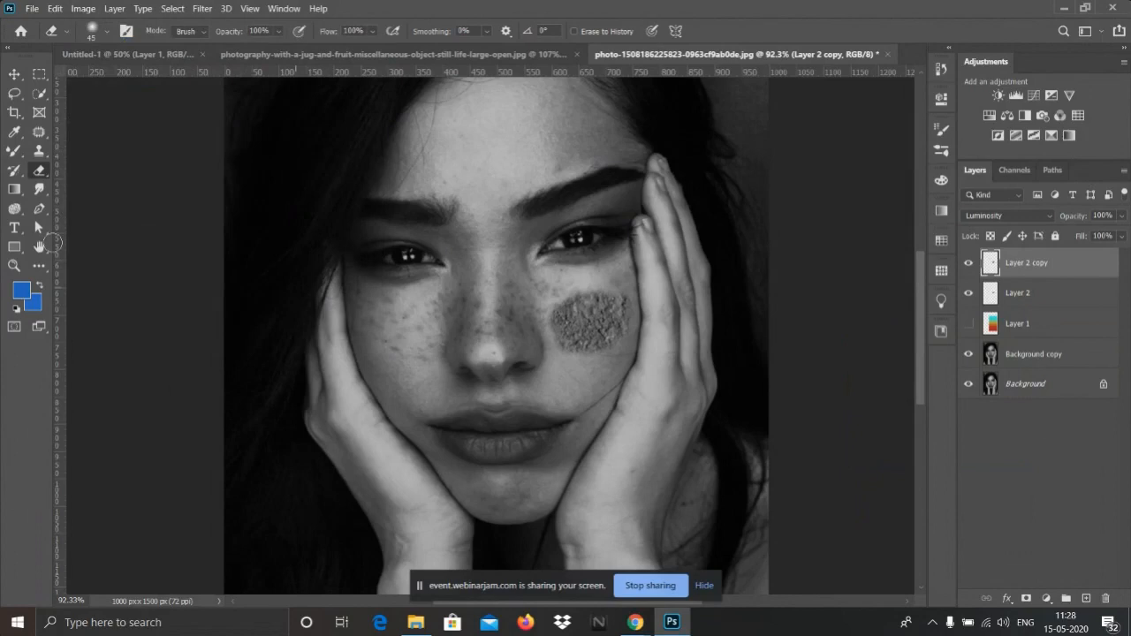
- Choose the Dodge tool and enlarge its brush to 125 px
left_click(13, 206)
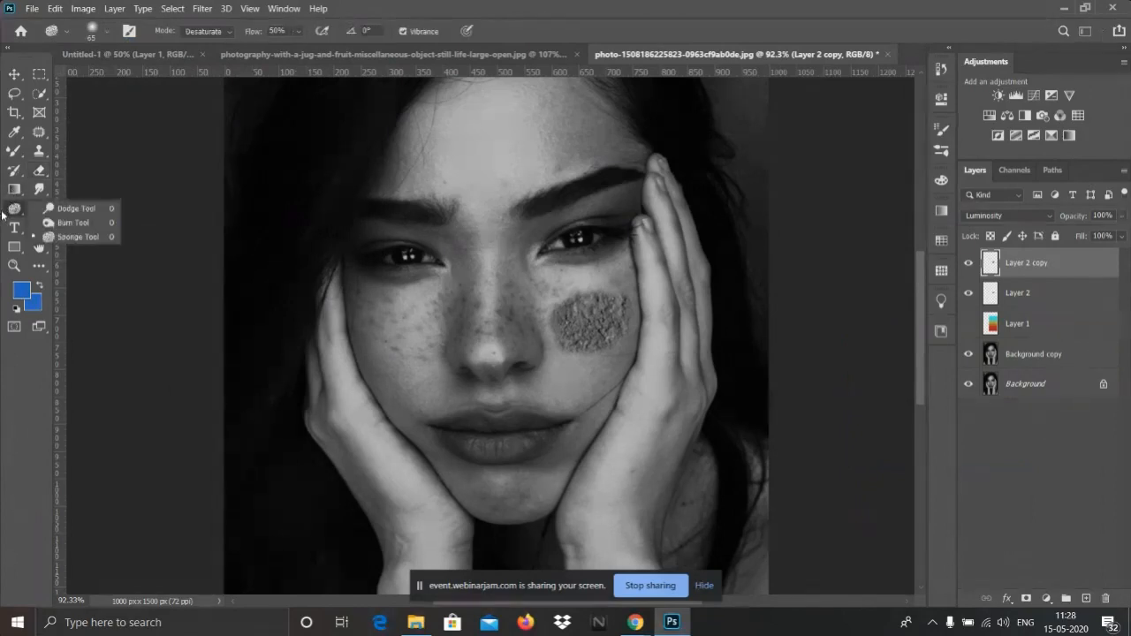
left_click(74, 209)
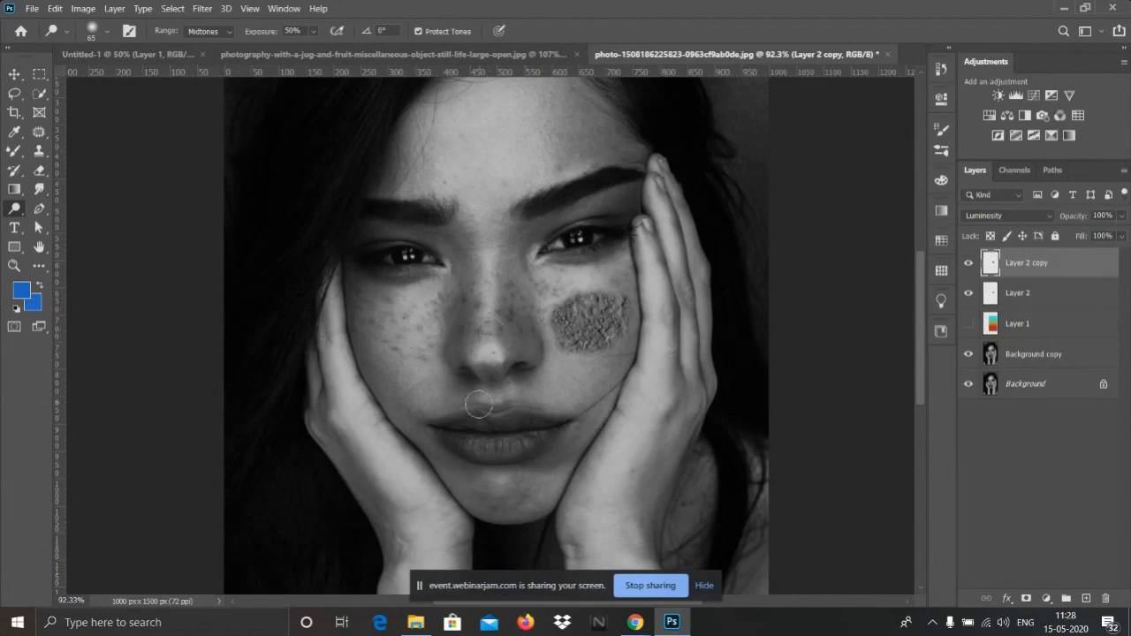
key("bracketright")
key("bracketright")
key("bracketright")
key("bracketright")
key("bracketright")
- Lighten the mud patch on Layer 2 copy with the Dodge tool, using the Midtones range at 50% exposure
right_click(14, 208)
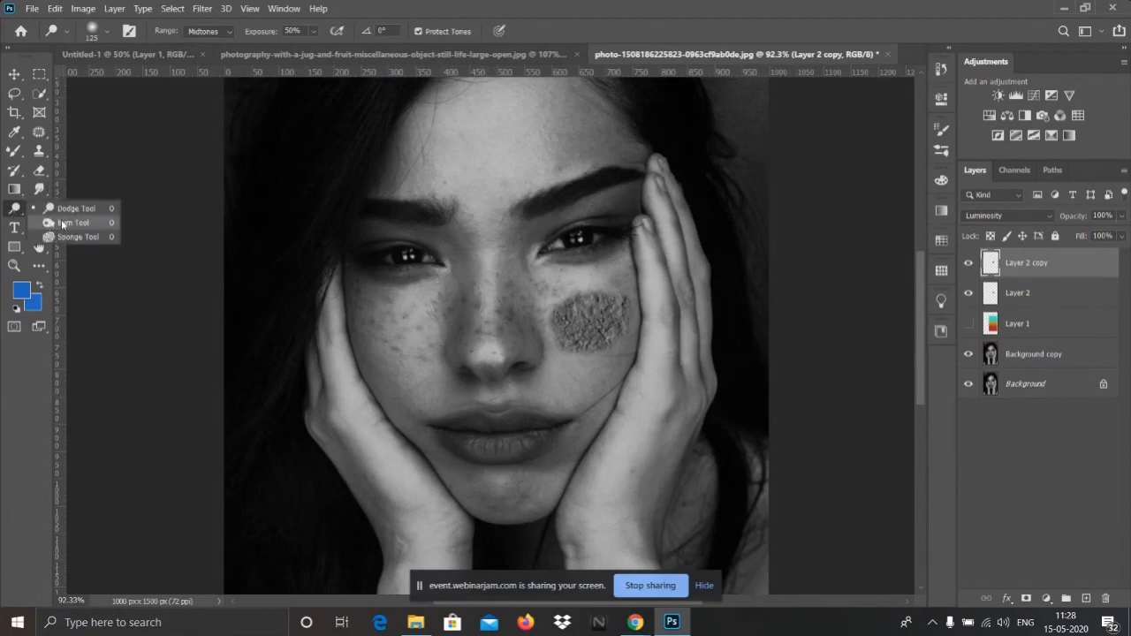
left_click(162, 162)
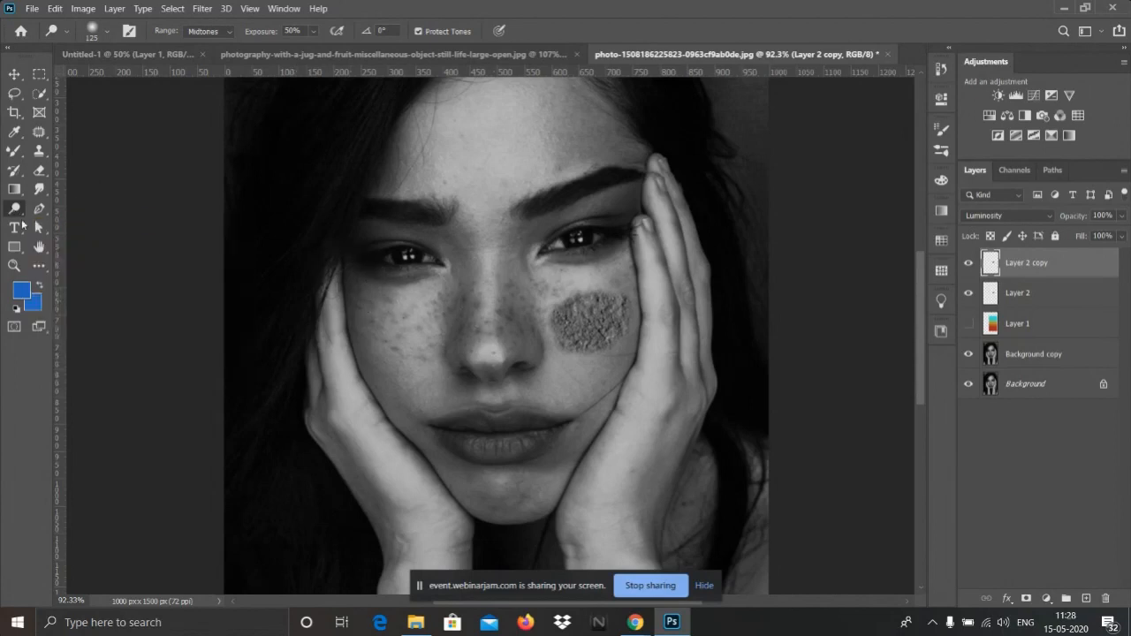
right_click(15, 210)
left_click(67, 205)
left_click(1036, 364)
left_click(1036, 269)
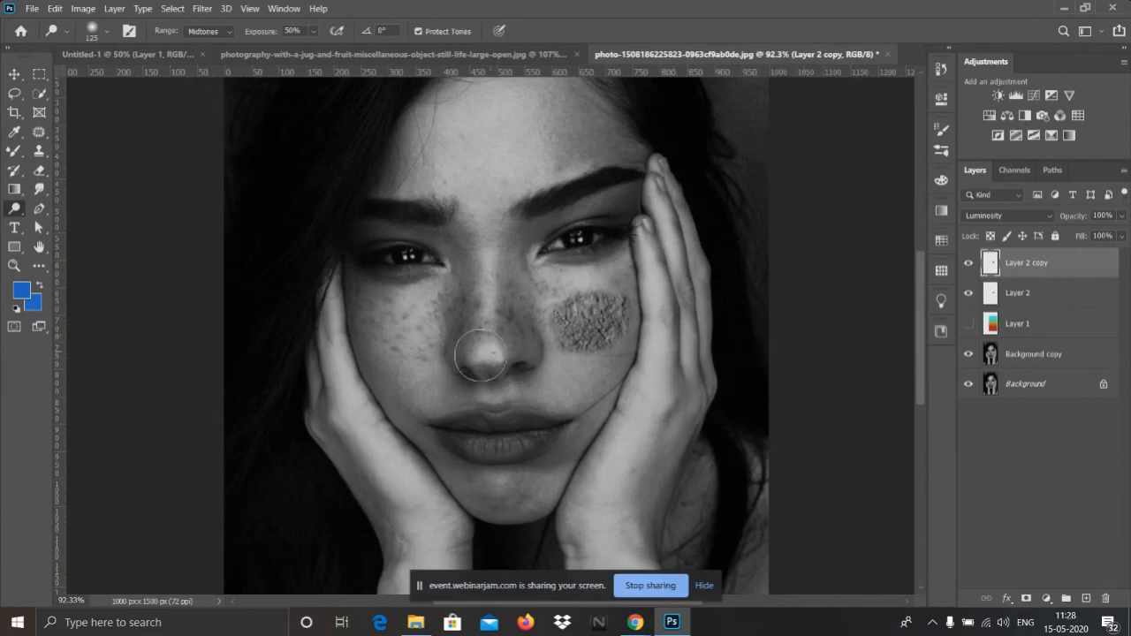
left_click(594, 317)
left_click(590, 327)
left_click(603, 325)
mouse_move(606, 335)
left_mouse_down()
mouse_move(574, 362)
mouse_move(566, 404)
mouse_move(580, 404)
mouse_move(591, 291)
mouse_move(580, 347)
mouse_move(589, 378)
mouse_move(615, 390)
mouse_move(618, 309)
mouse_move(538, 365)
mouse_move(606, 298)
mouse_move(603, 356)
left_mouse_up()
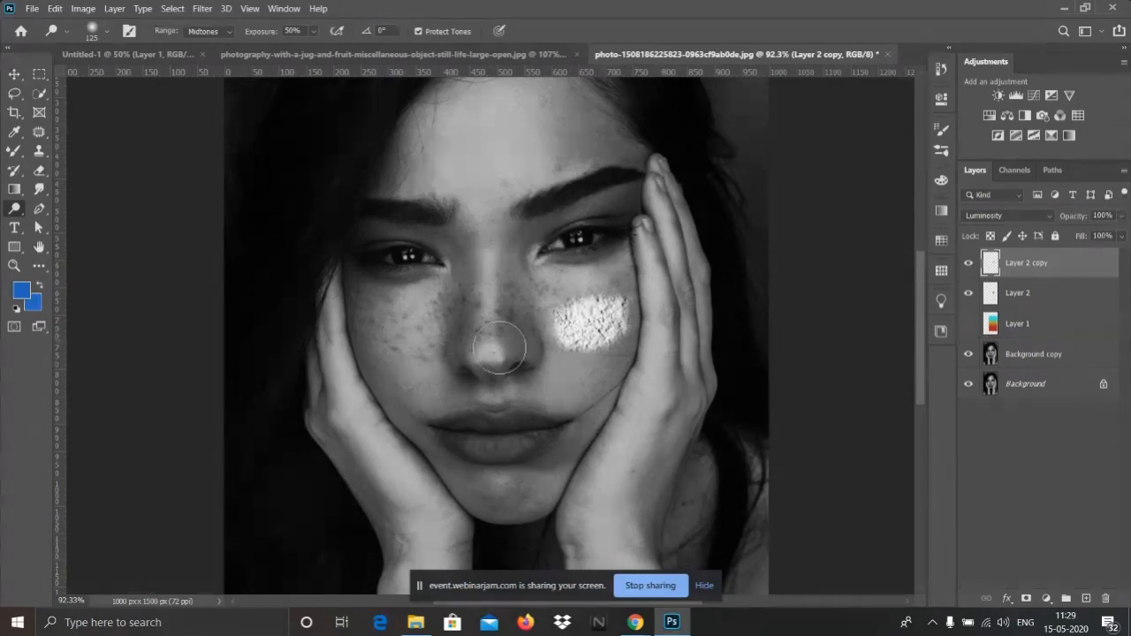
- Undo the most recent dodge strokes on the duplicated mud patch
key("ctrl+z")
key("ctrl+z")
key("ctrl+z")
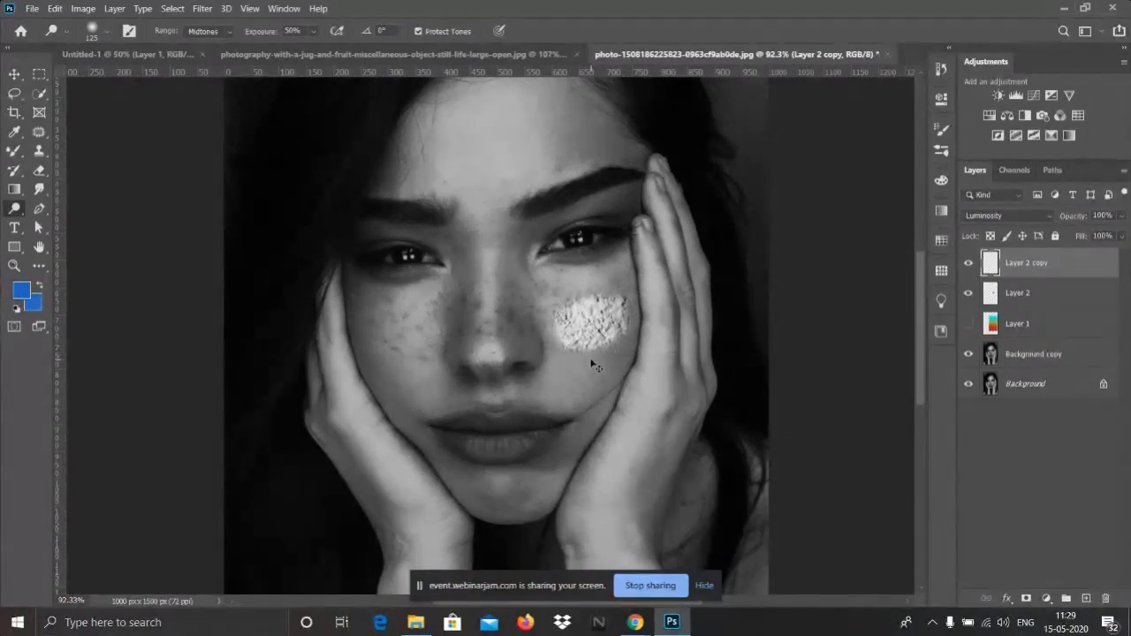
key("ctrl+z")
key("ctrl+z")
key("ctrl+z")
key("ctrl+z")
key("ctrl+z")
key("ctrl+z")
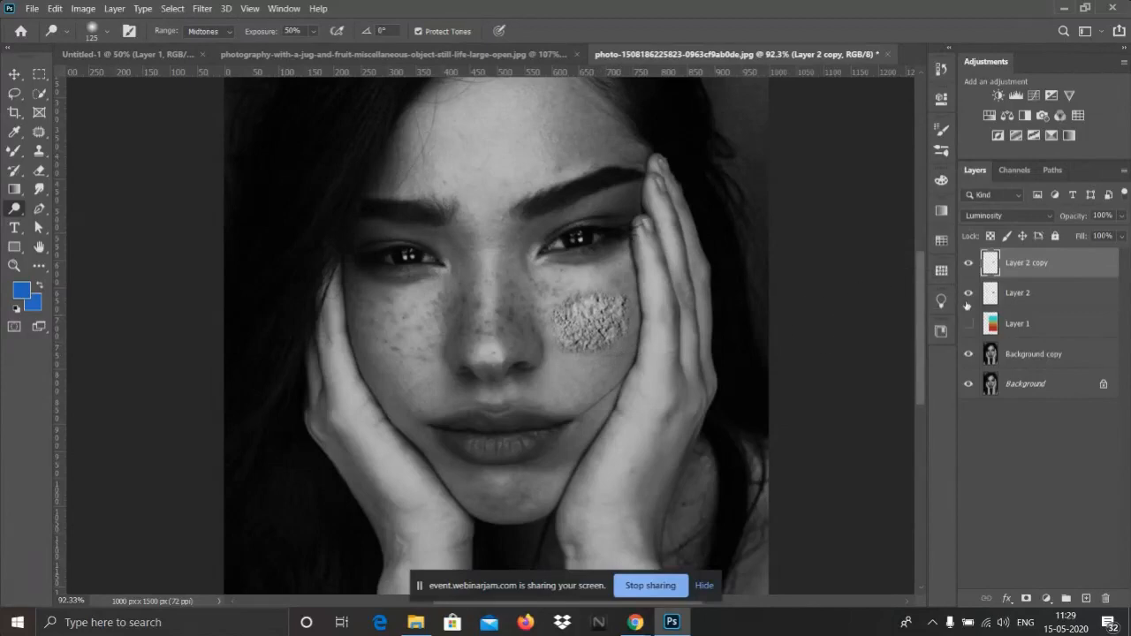
- Dodge the cheeks and nose bridge on the Background copy layer with the 125 px brush
left_click(1052, 357)
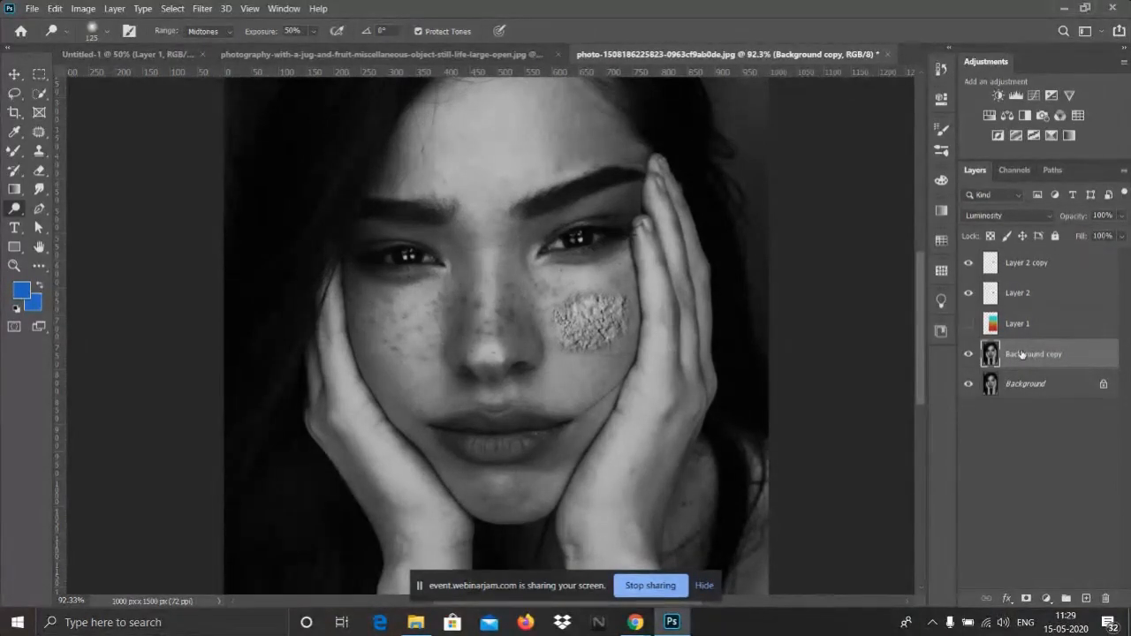
mouse_move(436, 303)
left_mouse_down()
mouse_move(366, 346)
mouse_move(362, 303)
mouse_move(414, 399)
mouse_move(406, 355)
mouse_move(433, 380)
left_mouse_up()
mouse_move(482, 241)
left_mouse_down()
mouse_move(485, 270)
mouse_move(480, 213)
mouse_move(466, 198)
mouse_move(542, 346)
mouse_move(470, 308)
mouse_move(463, 337)
mouse_move(474, 315)
mouse_move(520, 361)
mouse_move(529, 339)
mouse_move(572, 423)
mouse_move(627, 310)
mouse_move(627, 387)
left_mouse_up()
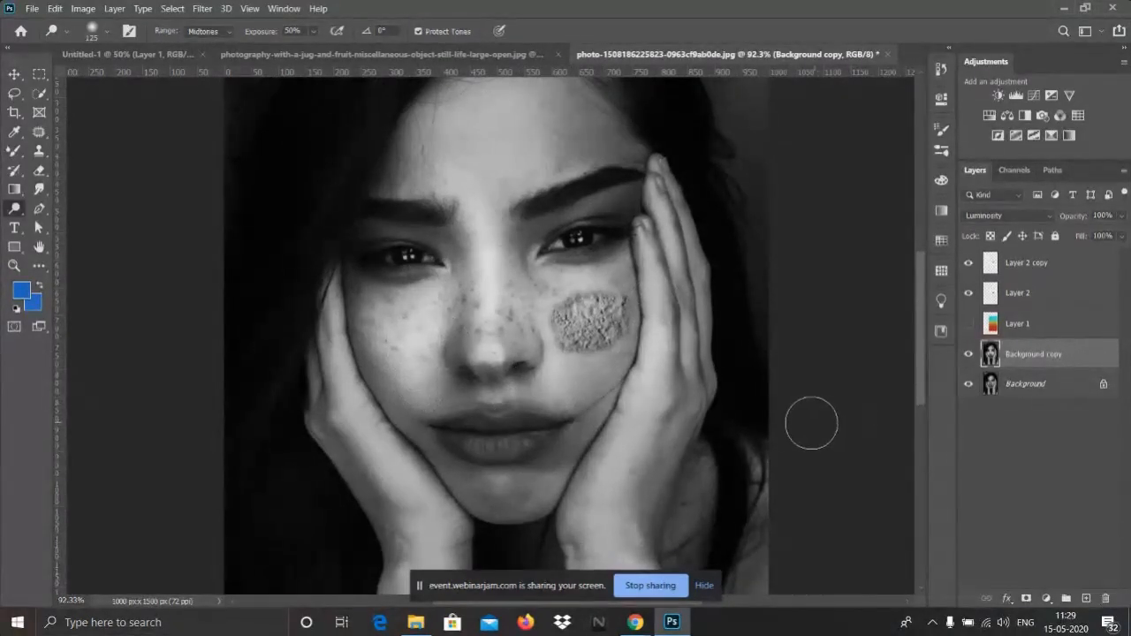
- Undo the latest dodge strokes on the Background copy, back to the lightened nose bridge and the cheek without mud
key("ctrl+z")
key("ctrl+z")
key("ctrl+z")
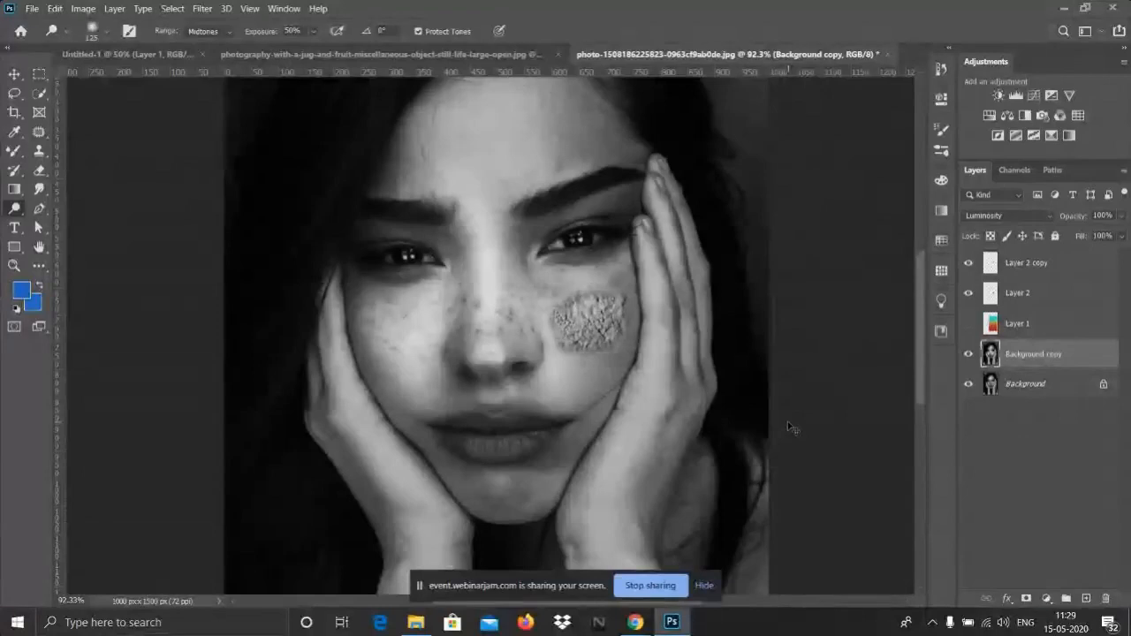
key("ctrl+z")
key("ctrl+z")
key("ctrl+z")
key("ctrl+z")
key("ctrl+z")
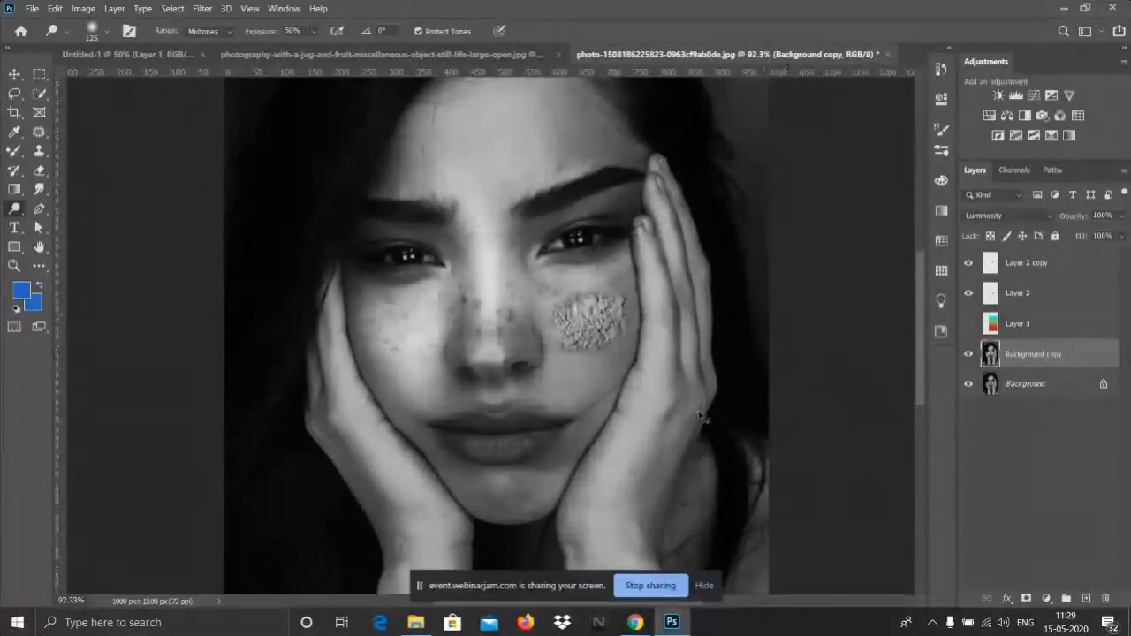
- Darken the cheek opposite the mud patch on the Background copy using the 65 px Burn tool at 50% exposure
right_click(15, 209)
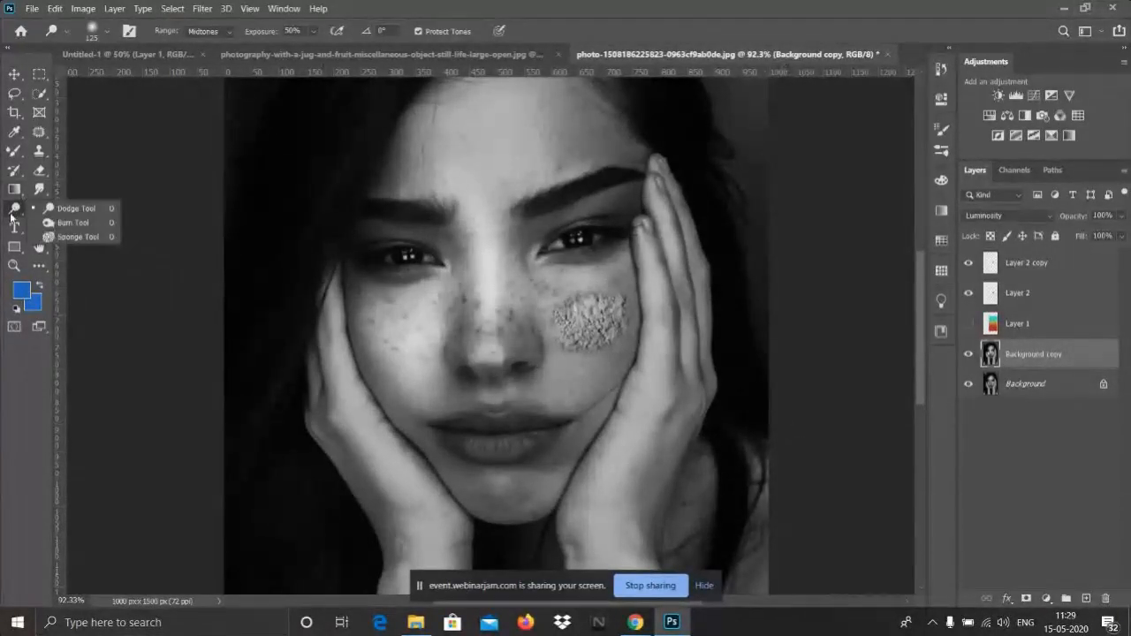
left_click(86, 225)
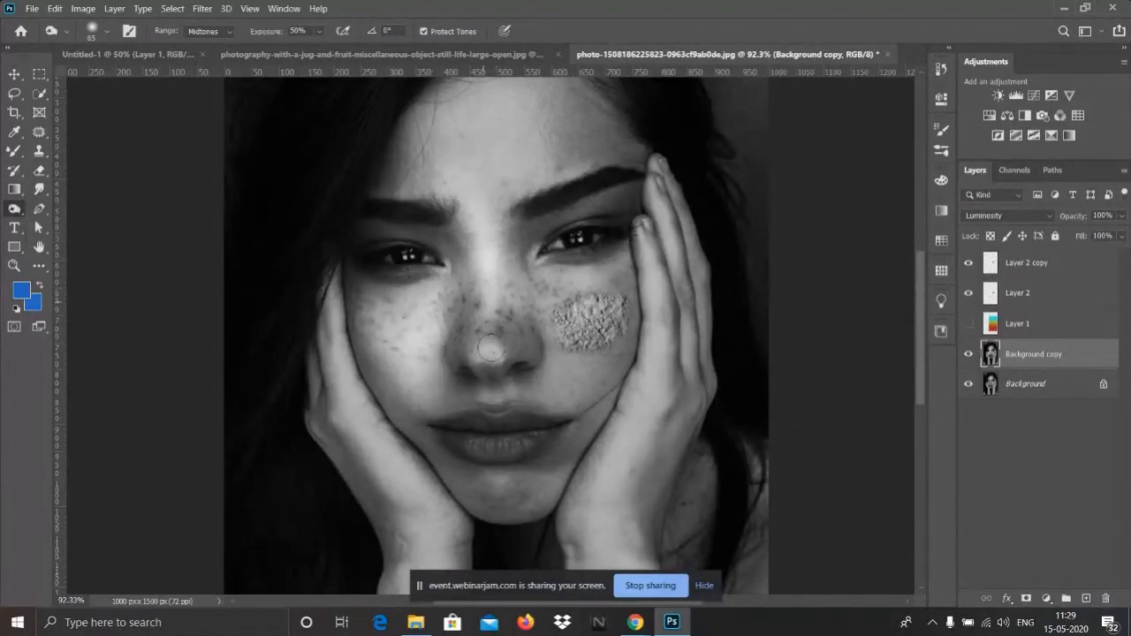
mouse_move(432, 277)
left_mouse_down()
mouse_move(431, 361)
mouse_move(428, 309)
mouse_move(396, 380)
mouse_move(405, 341)
mouse_move(464, 285)
mouse_move(396, 307)
mouse_move(417, 282)
mouse_move(393, 313)
left_mouse_up()
mouse_move(441, 257)
left_mouse_down()
mouse_move(408, 377)
mouse_move(431, 266)
mouse_move(420, 228)
mouse_move(408, 336)
mouse_move(378, 344)
mouse_move(385, 398)
mouse_move(437, 383)
left_mouse_up()
mouse_move(421, 332)
left_mouse_down()
mouse_move(461, 423)
mouse_move(377, 401)
mouse_move(448, 447)
left_mouse_up()
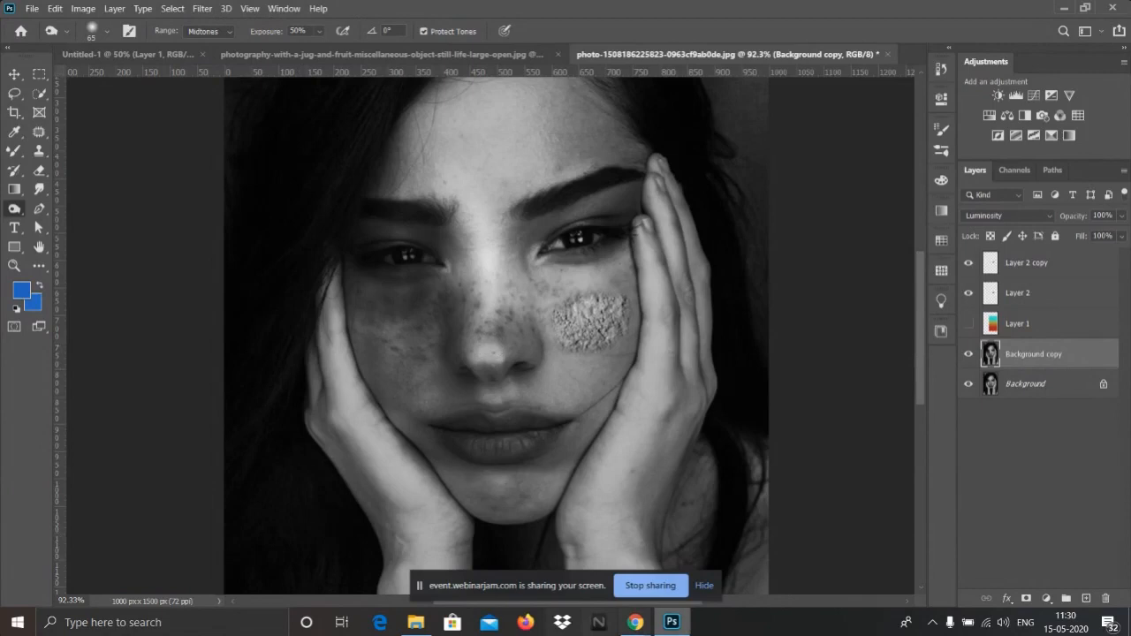
mouse_move(642, 625)
left_click(598, 569)
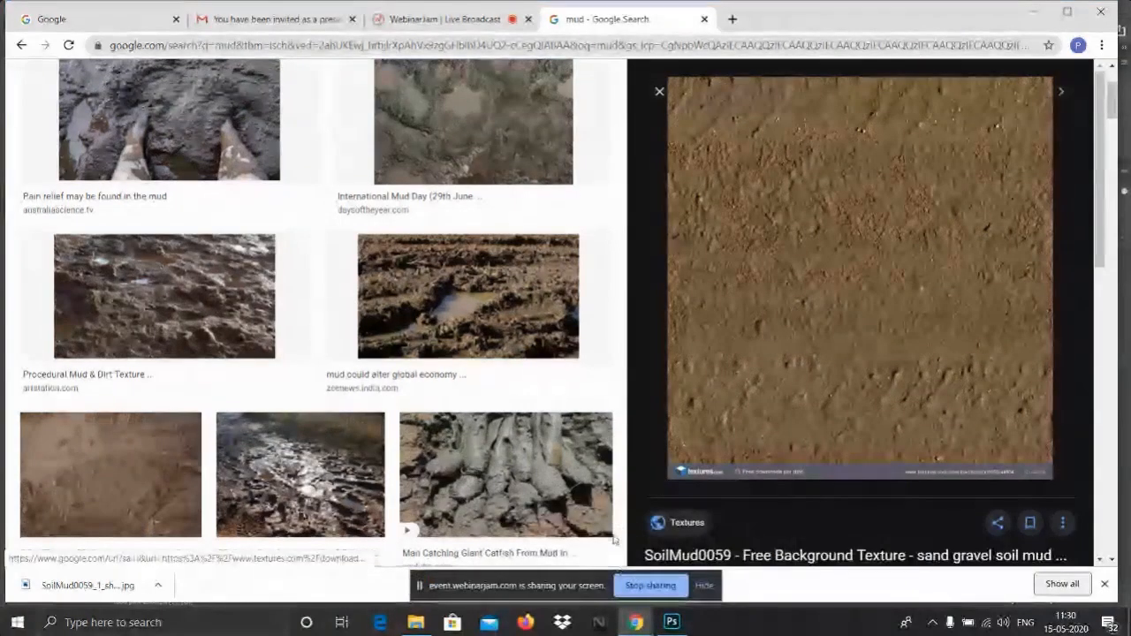
left_click(1034, 13)
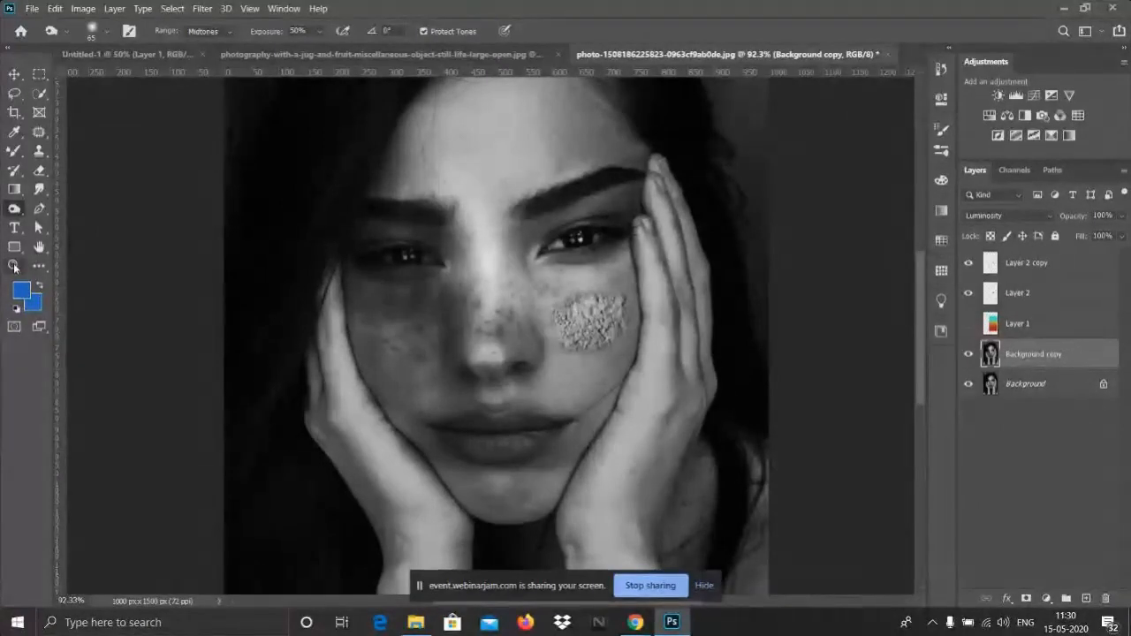
- Switch to the WebinarJam broadcast in Chrome and read back through the attendees' chat questions
left_click(635, 622)
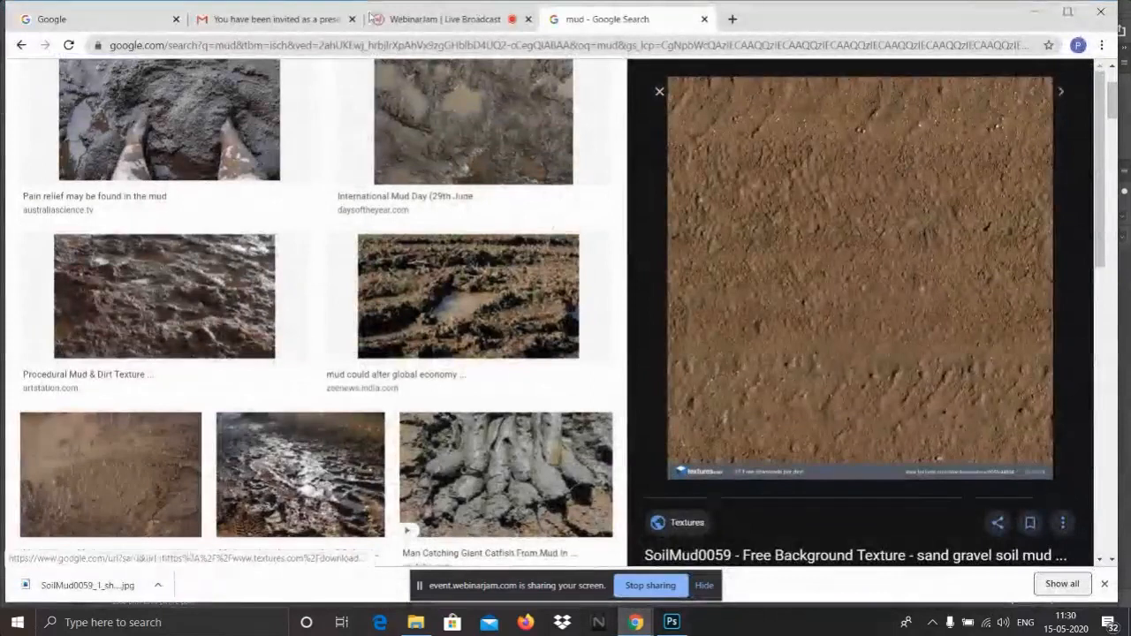
left_click(427, 18)
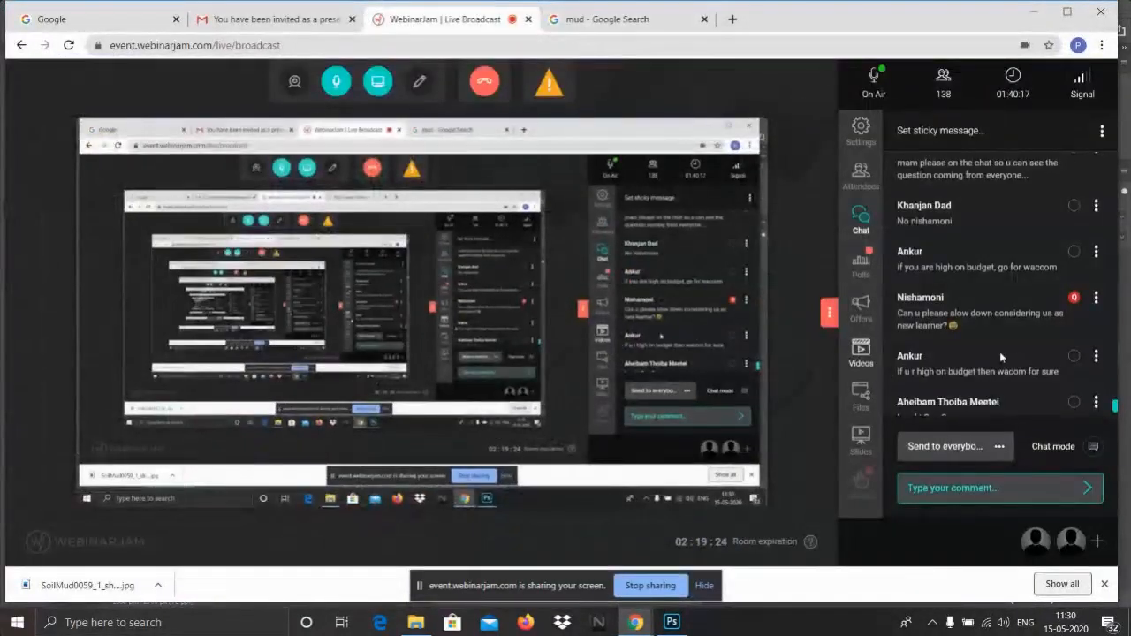
scroll(999, 352, "up", 1)
scroll(1019, 357, "up", 1)
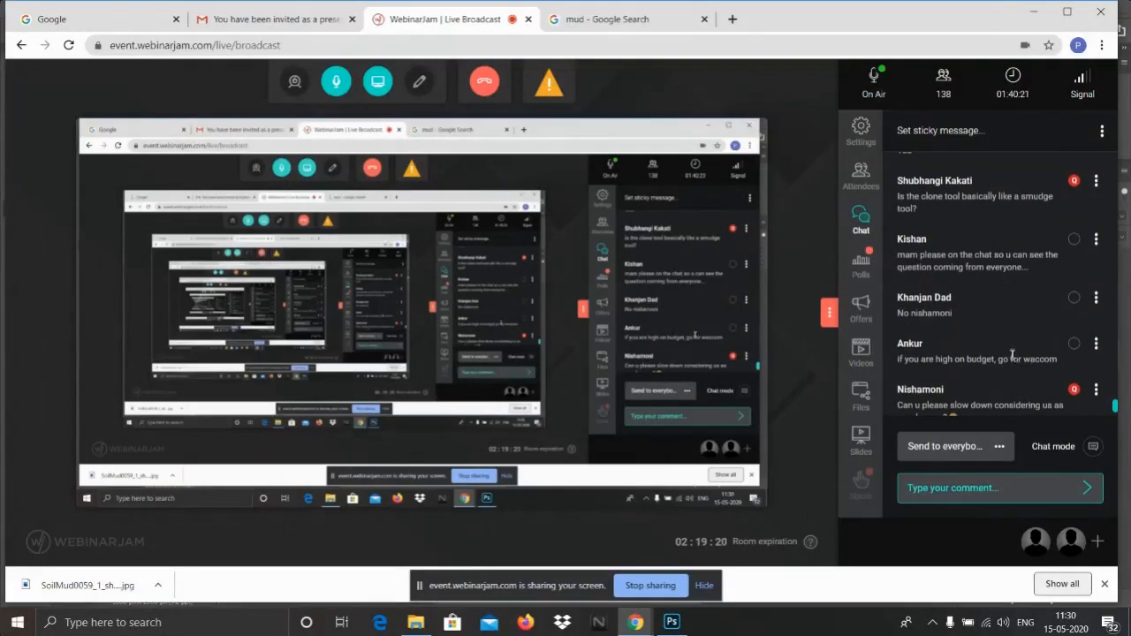
scroll(1010, 354, "up", 1)
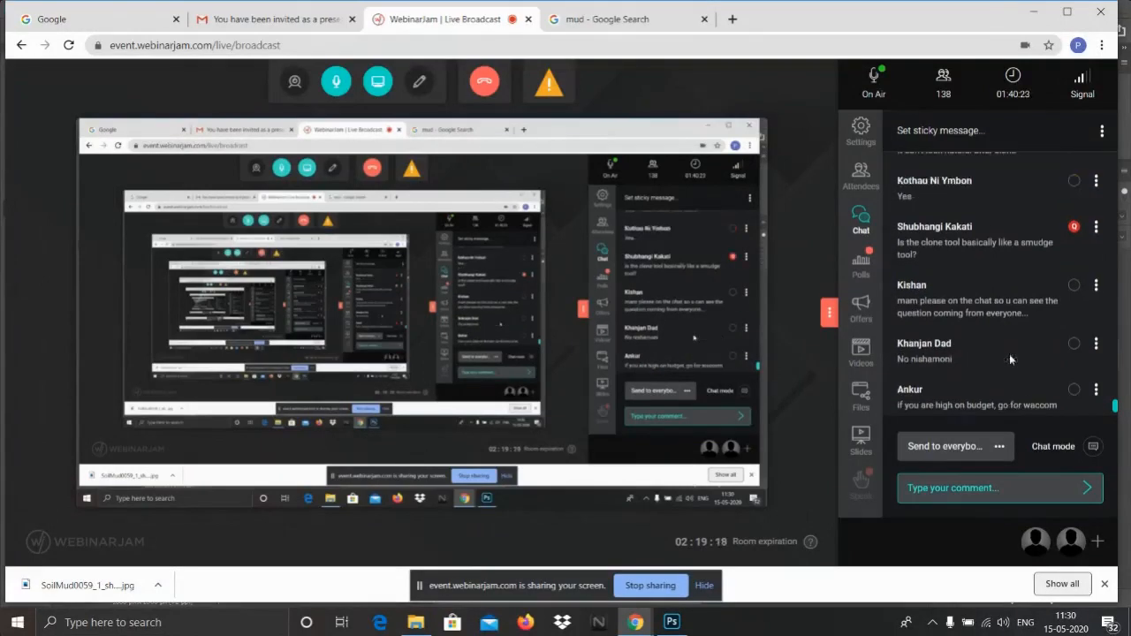
scroll(1010, 354, "up", 1)
scroll(1010, 354, "up", 1)
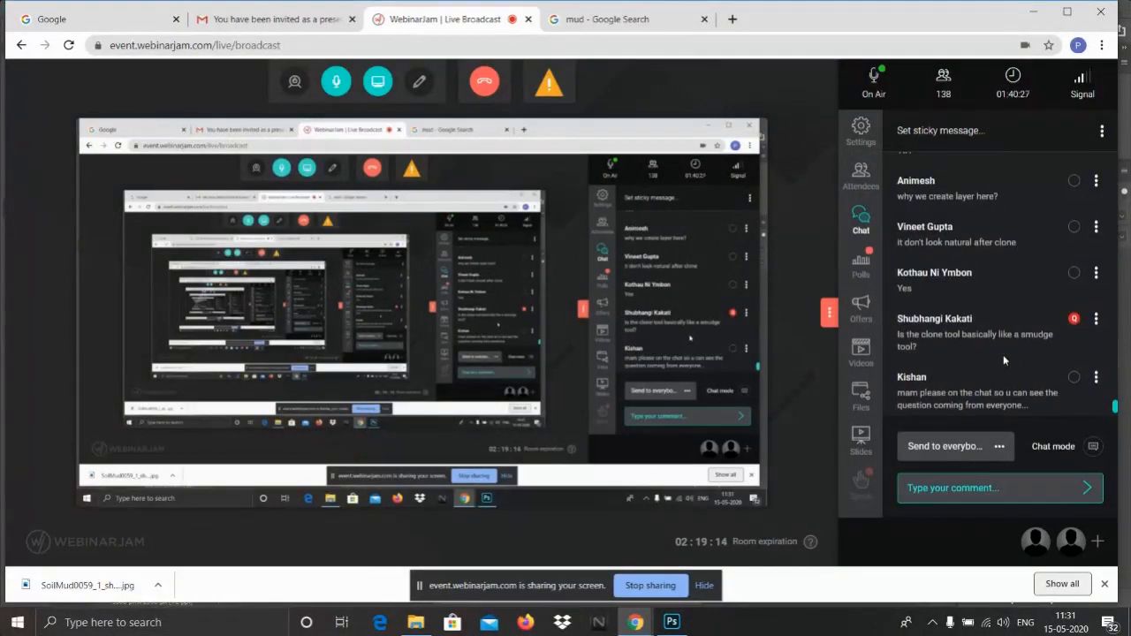
scroll(1003, 359, "up", 1)
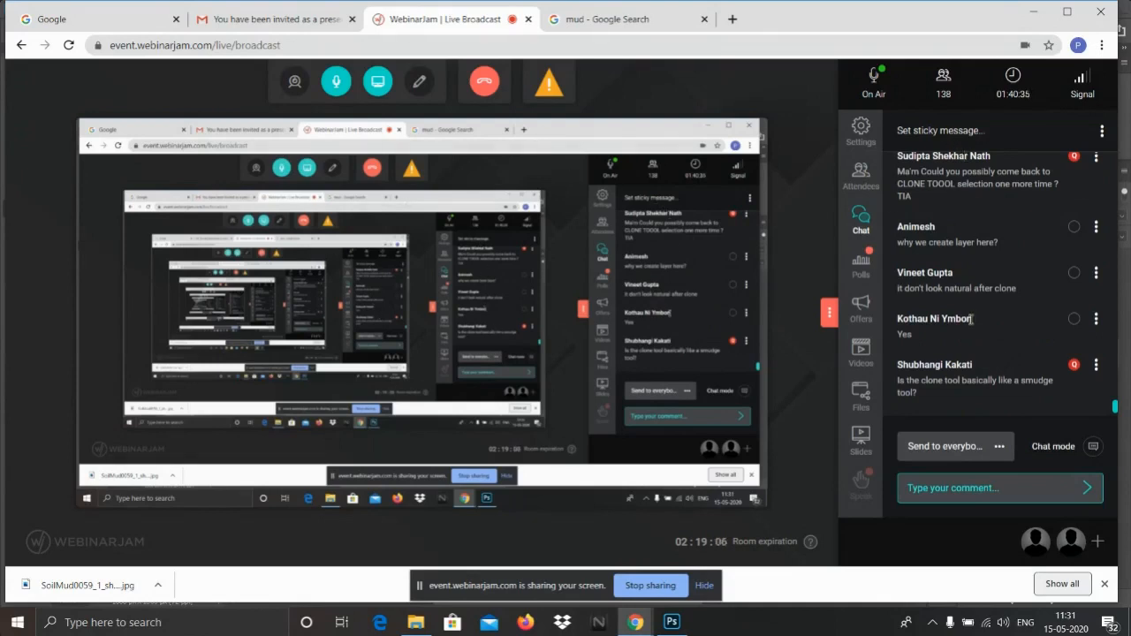
scroll(974, 314, "down", 1)
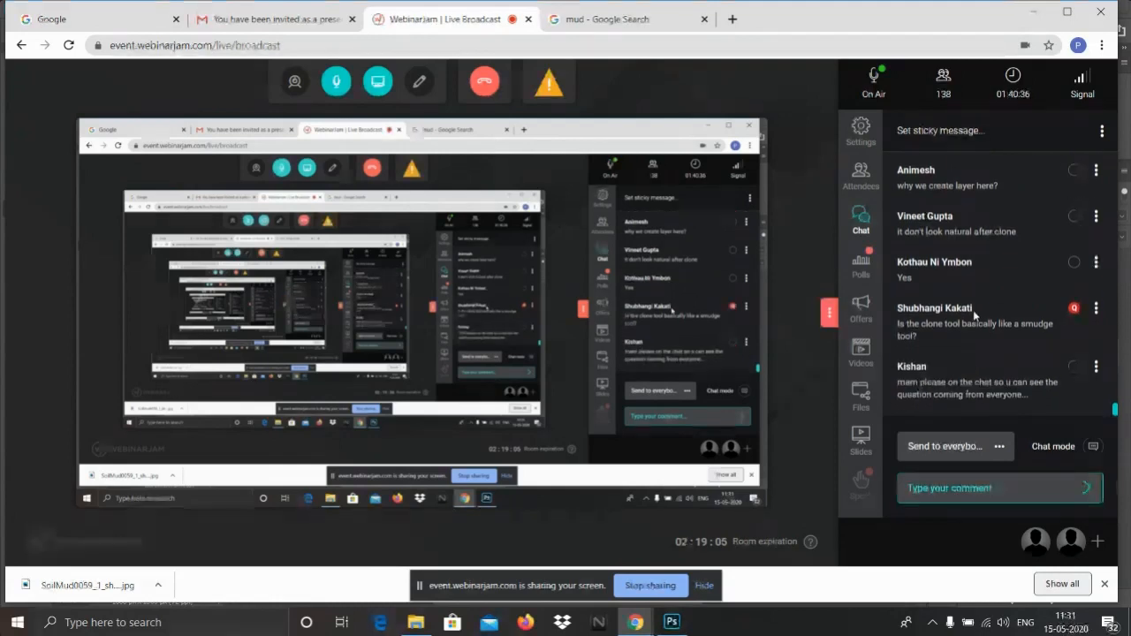
scroll(978, 303, "up", 3)
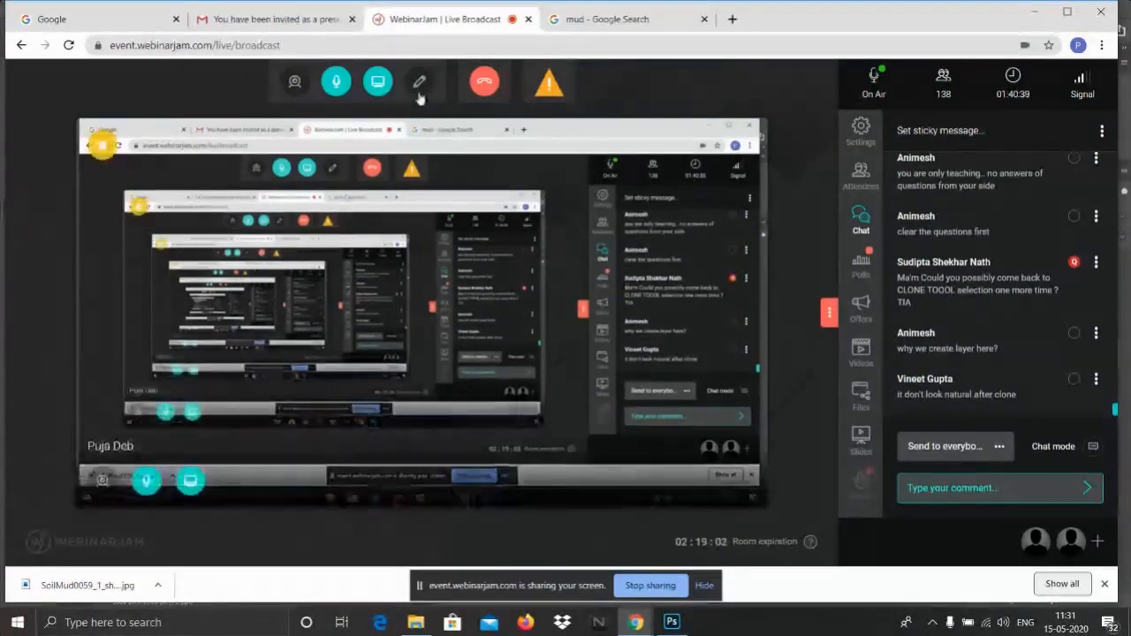